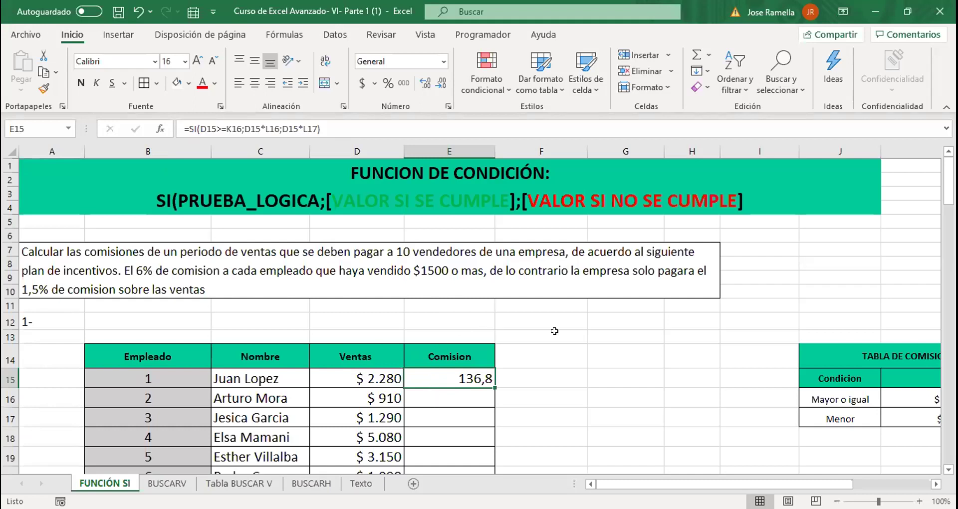
{"action": "scroll", "coordinate": [552, 327], "scroll_direction": "down", "scroll_amount": 1}
{"action": "scroll", "coordinate": [552, 325], "scroll_direction": "up", "scroll_amount": 1}
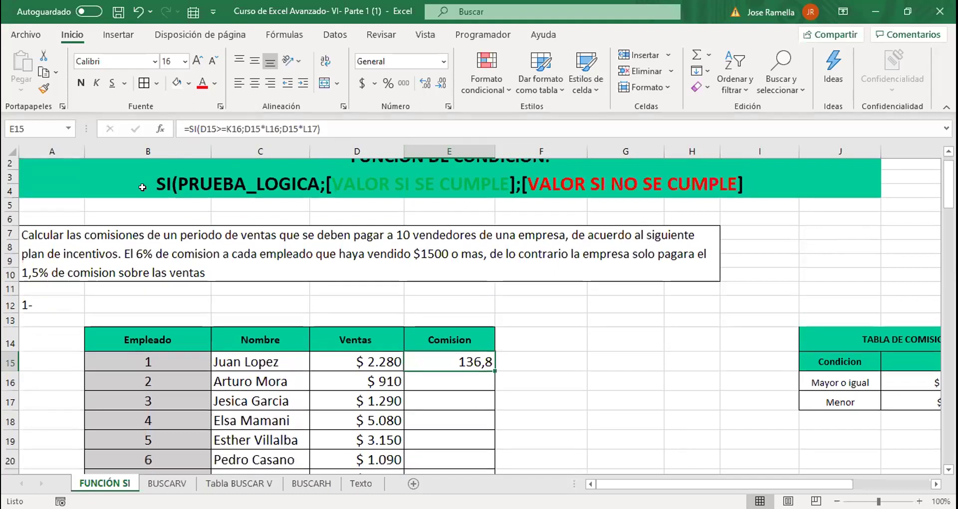
{"action": "scroll", "coordinate": [143, 187], "scroll_direction": "down", "scroll_amount": 1}
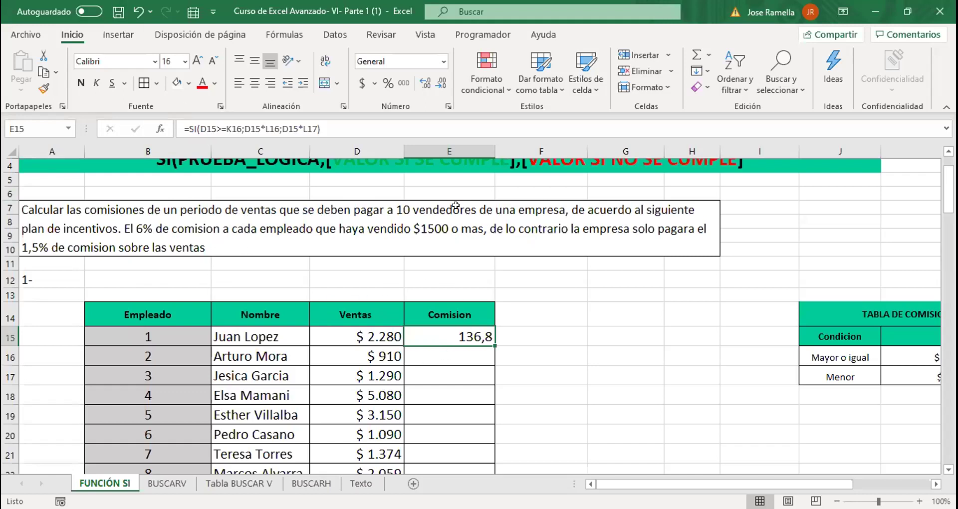
{"action": "scroll", "coordinate": [522, 264], "scroll_direction": "down", "scroll_amount": 2}
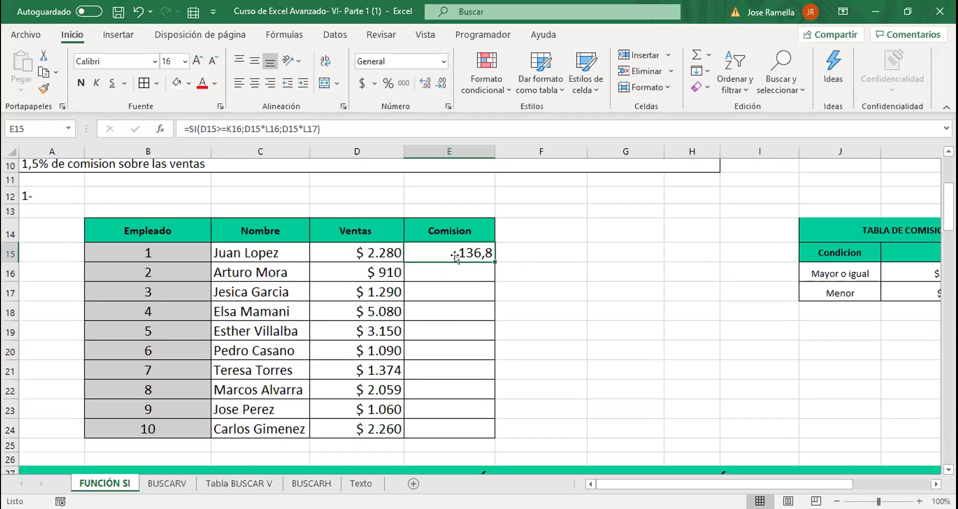
{"action": "scroll", "coordinate": [455, 250], "scroll_direction": "up", "scroll_amount": 1}
{"action": "scroll", "coordinate": [335, 205], "scroll_direction": "up", "scroll_amount": 2}
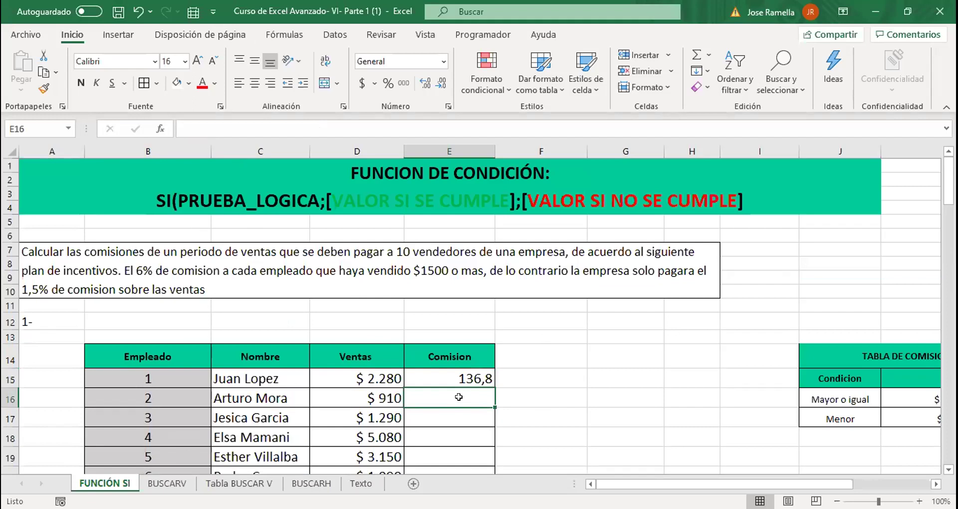
{"action": "type", "text": "="}
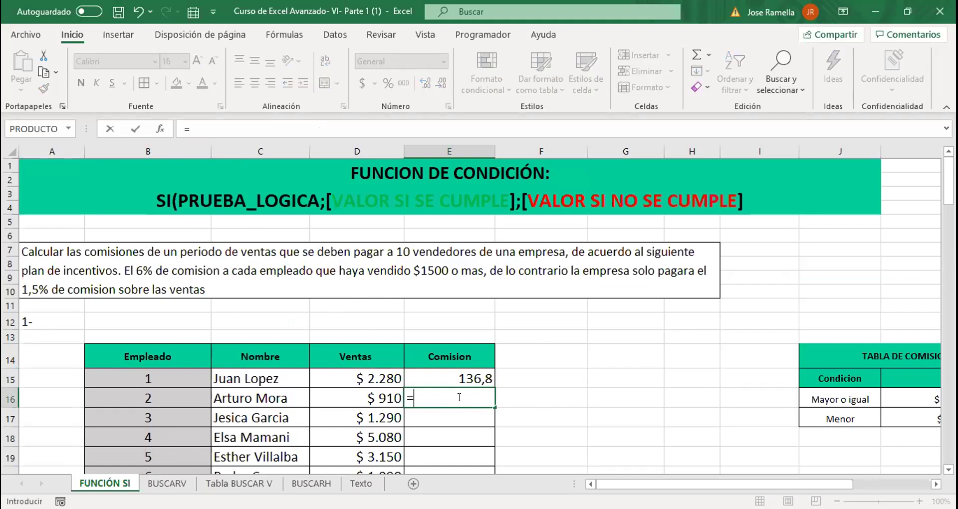
{"action": "type", "text": "SI("}
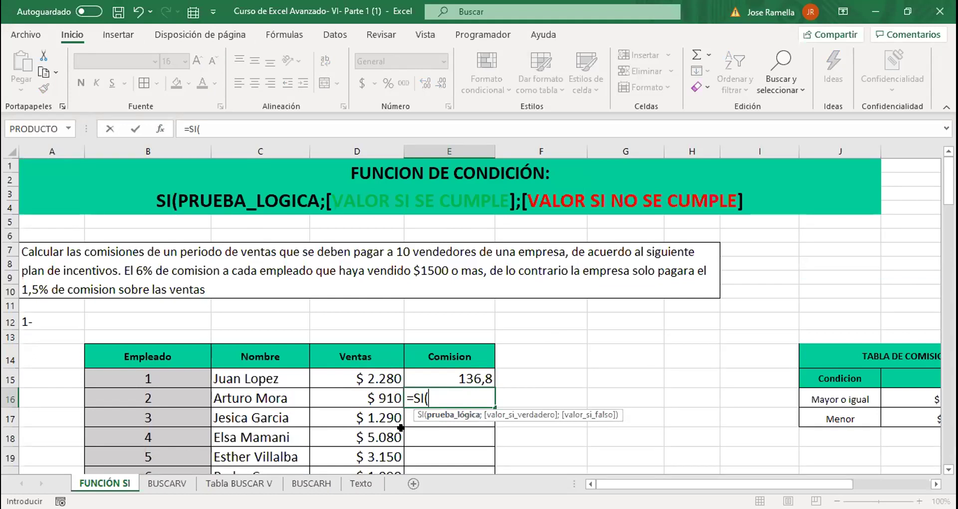
{"action": "key", "text": "BackSpace"}
{"action": "key", "text": "BackSpace"}
{"action": "key", "text": "BackSpace"}
{"action": "key", "text": "BackSpace"}
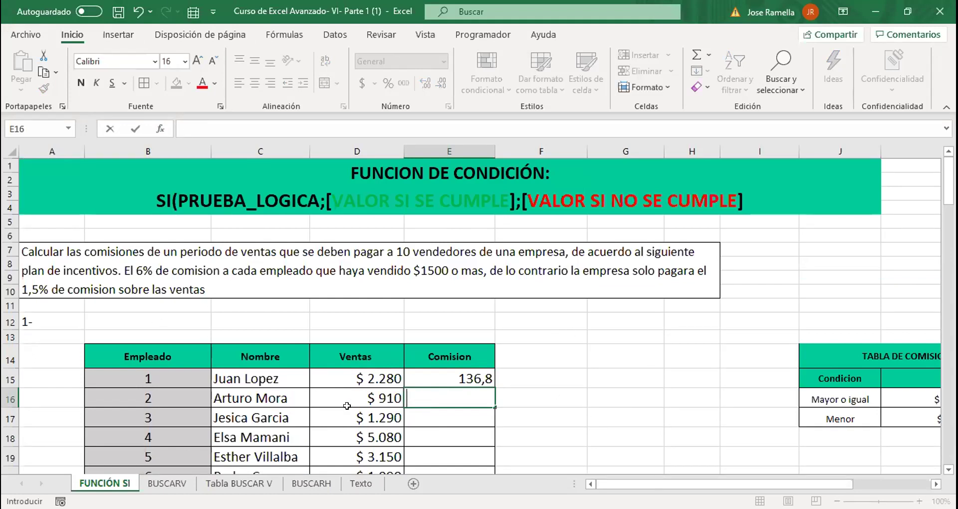
{"action": "left_click", "coordinate": [594, 433]}
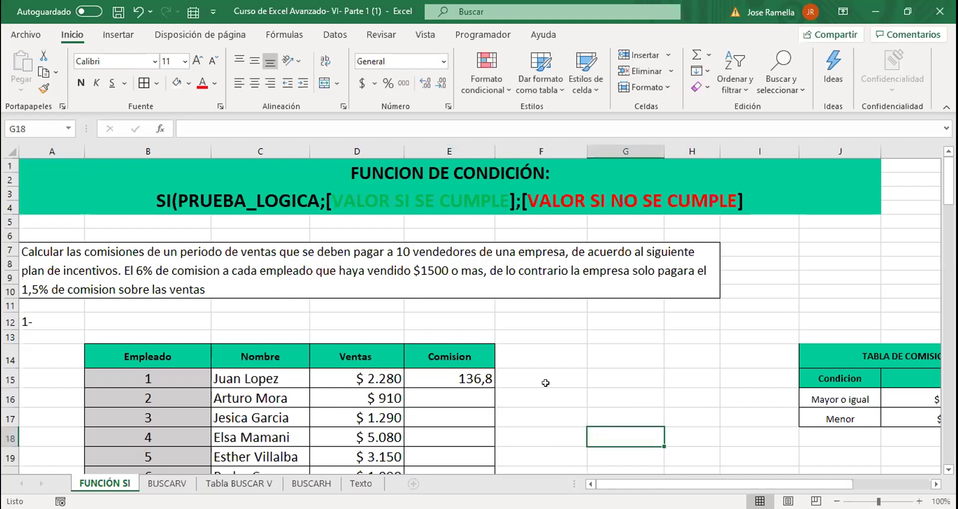
{"action": "left_click", "coordinate": [601, 397]}
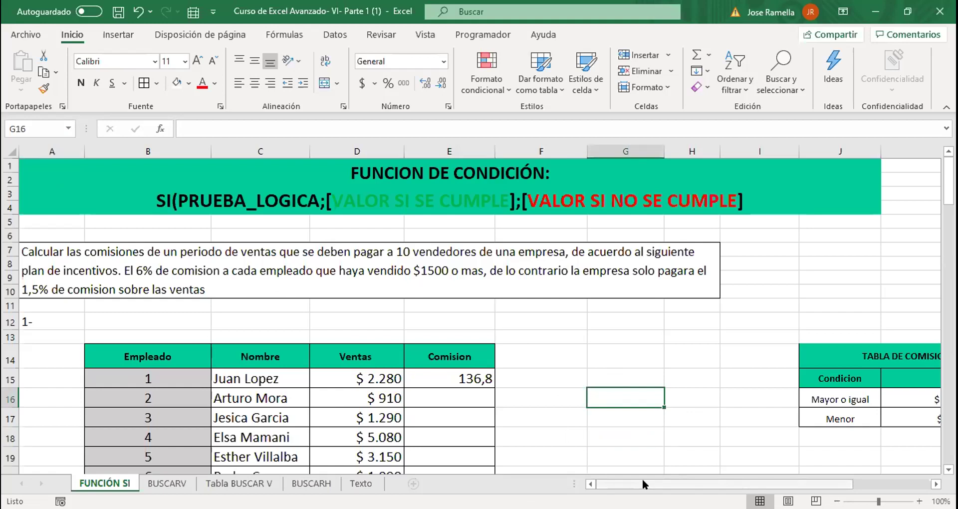
Start an SI formula in commission cell E16 with the logical test D16>=K16, comparing the second employee's sales with the threshold
{"action": "left_click_drag", "start_coordinate": [643, 487], "coordinate": [722, 478]}
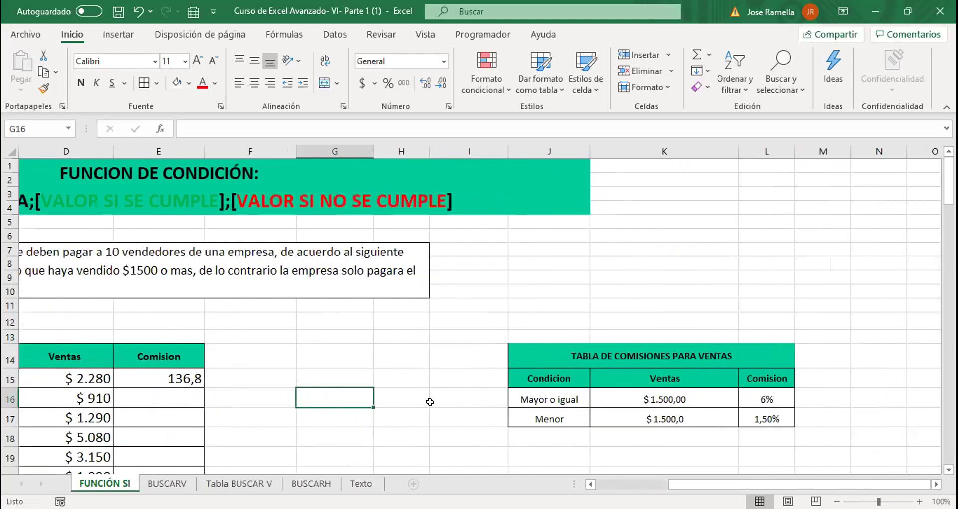
{"action": "left_click", "coordinate": [135, 254]}
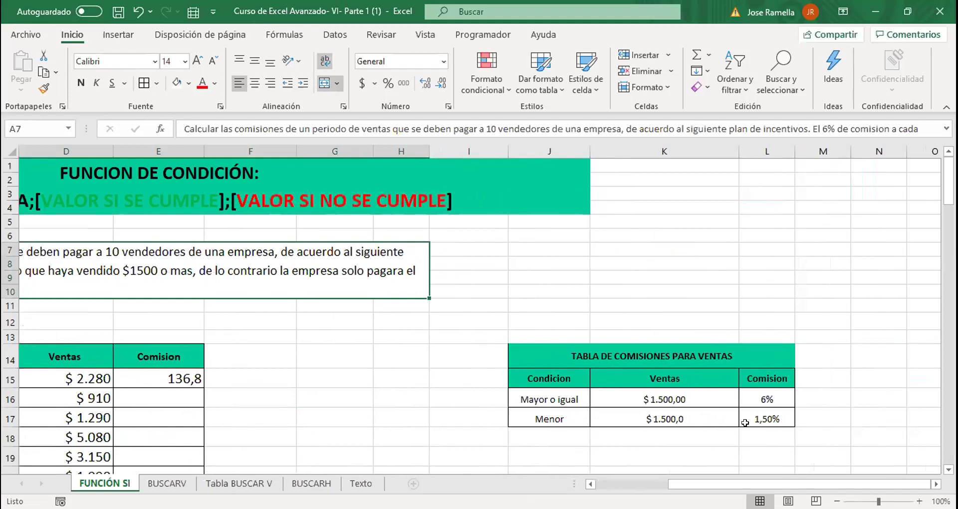
{"action": "scroll", "coordinate": [465, 419], "scroll_direction": "left", "scroll_amount": 3}
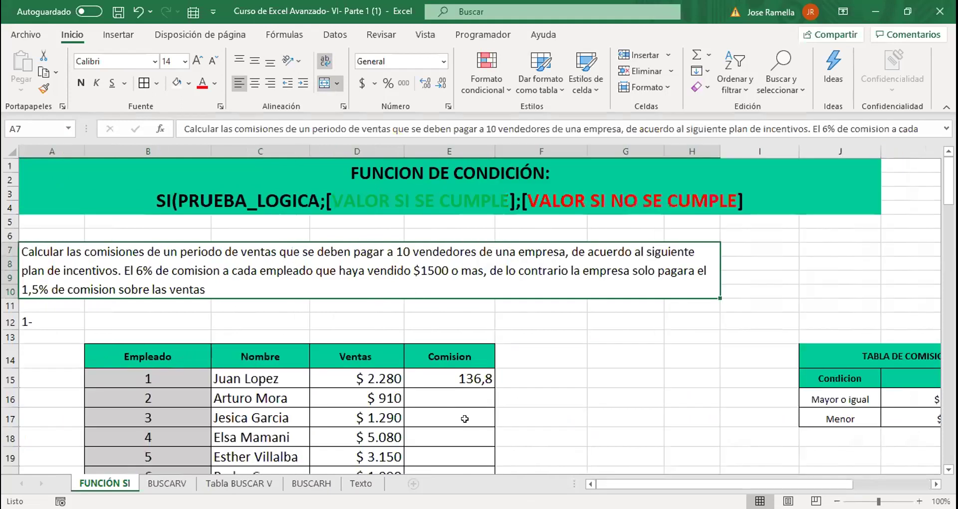
{"action": "left_click", "coordinate": [445, 398]}
{"action": "type", "text": "="}
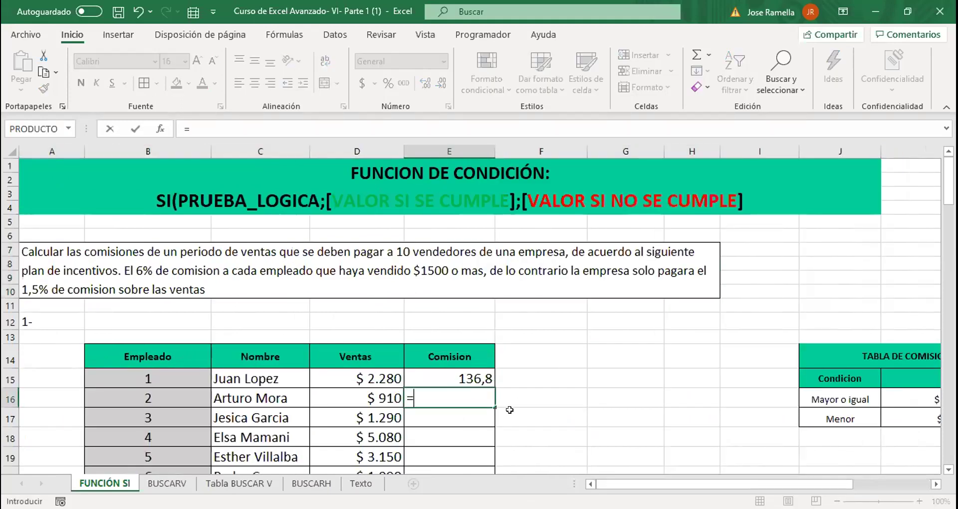
{"action": "type", "text": "SI("}
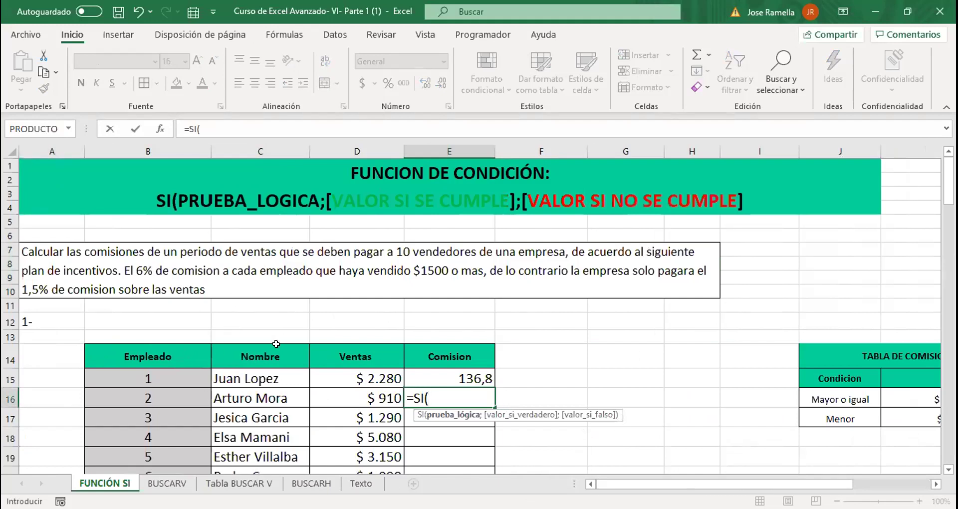
{"action": "left_click", "coordinate": [367, 396]}
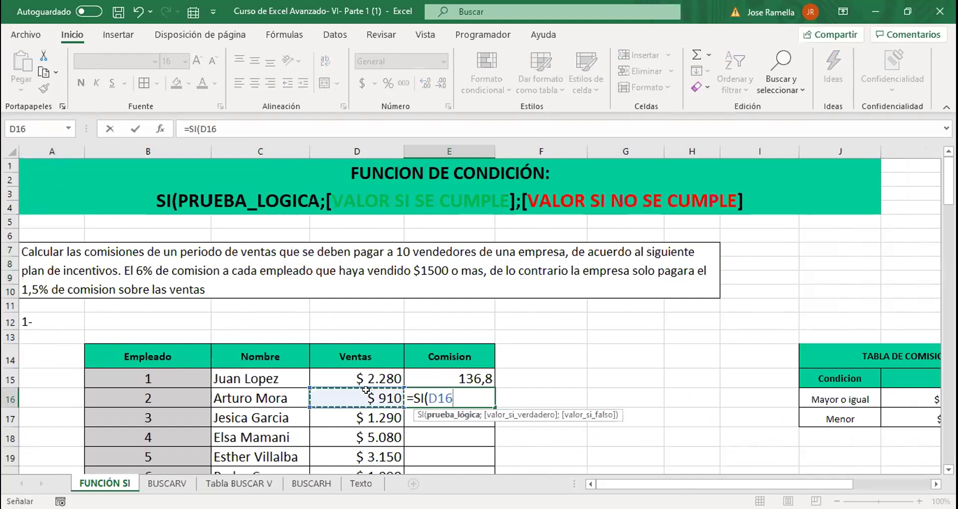
{"action": "type", "text": ">="}
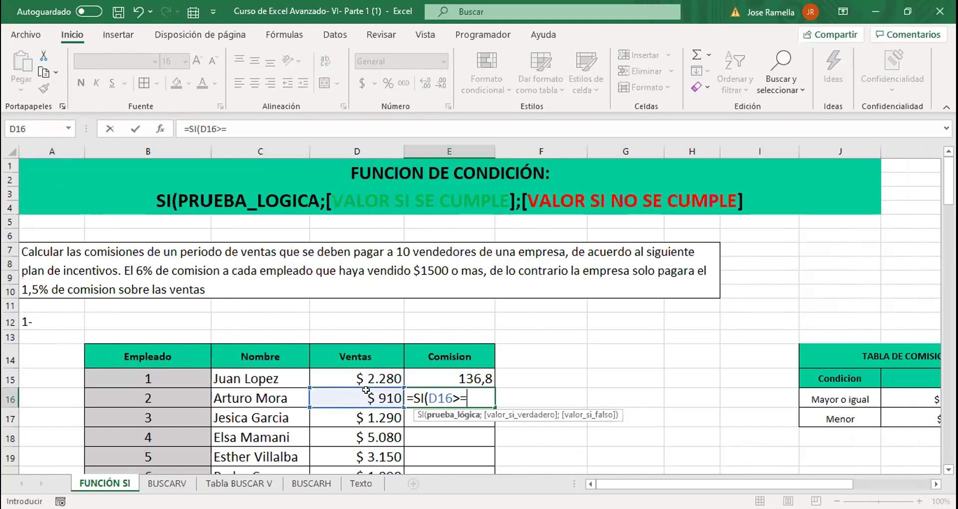
{"action": "left_click_drag", "start_coordinate": [690, 475], "coordinate": [746, 409]}
{"action": "left_click", "coordinate": [749, 405]}
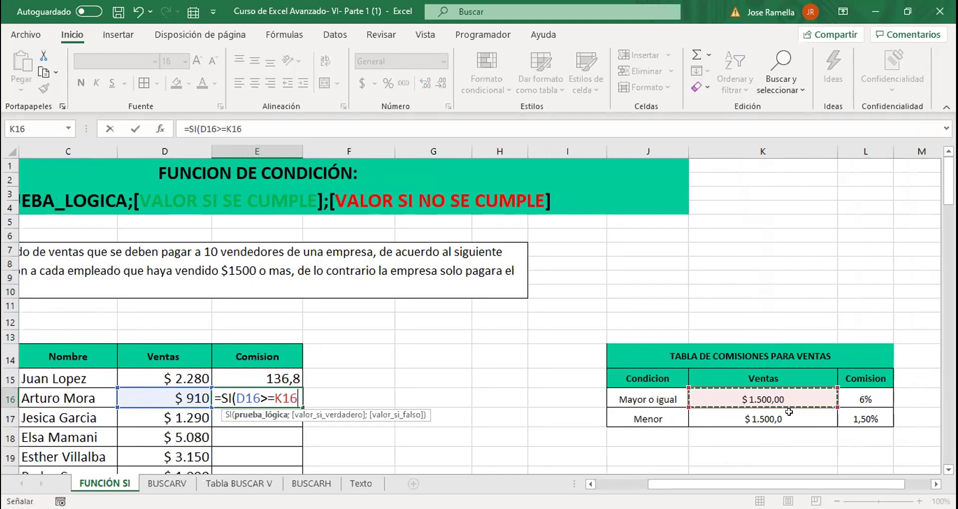
{"action": "type", "text": ";"}
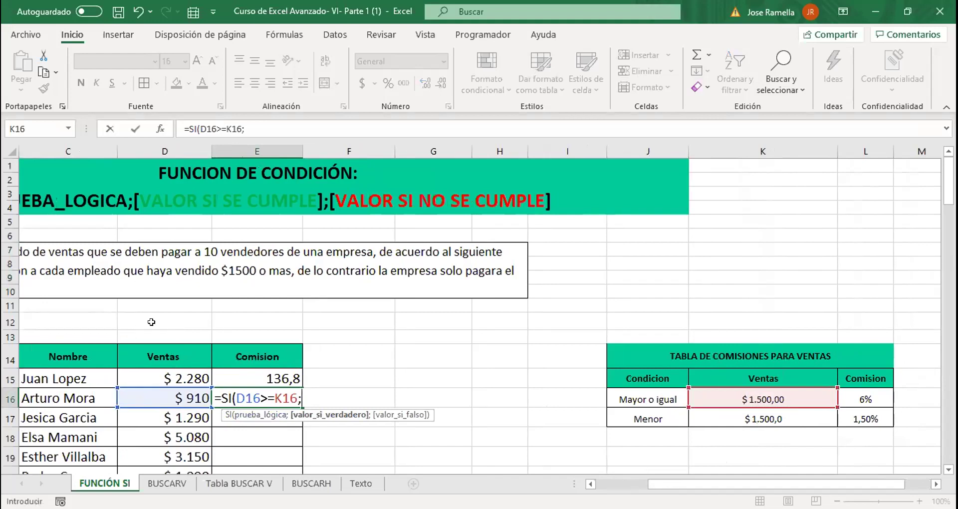
Add D16*L16 as the value if true in the E16 commission formula
{"action": "left_click", "coordinate": [187, 398]}
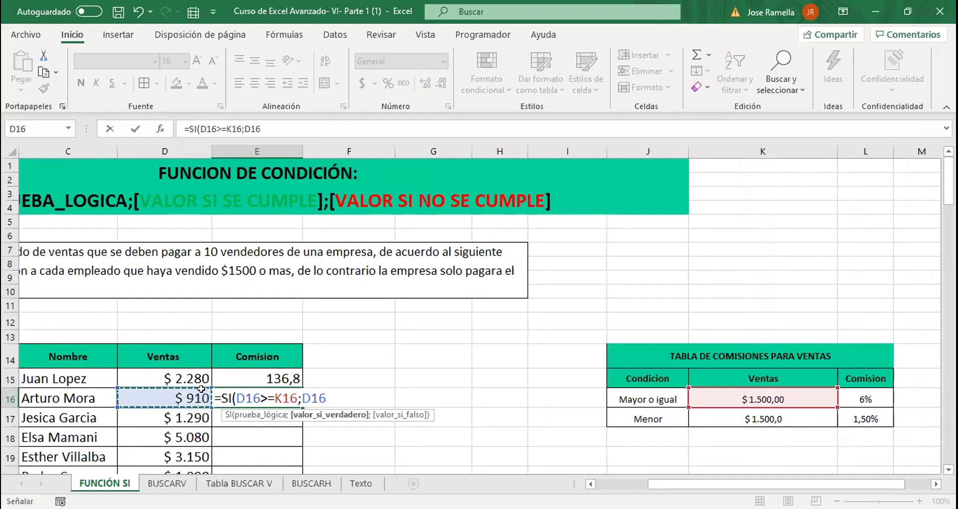
{"action": "type", "text": "*"}
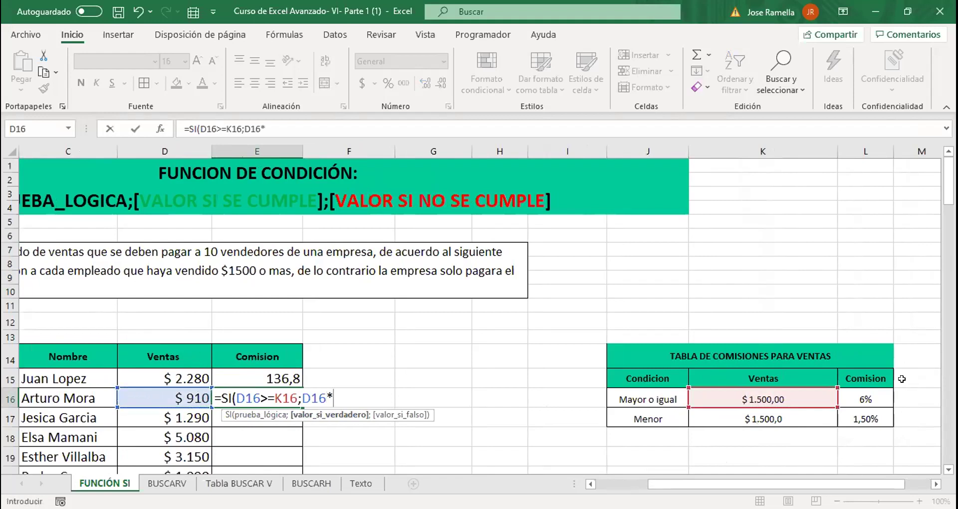
{"action": "left_click", "coordinate": [858, 397]}
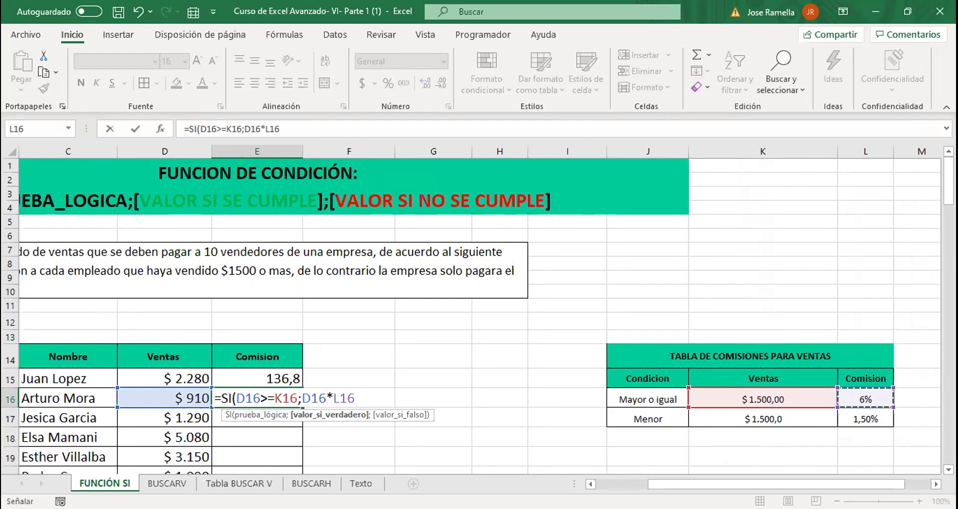
{"action": "type", "text": ";"}
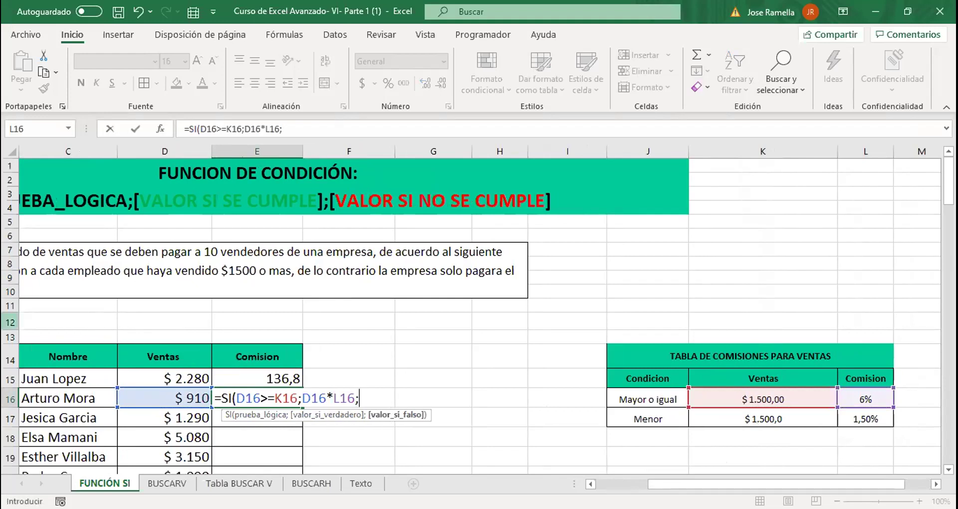
Add D16*L17 as the value if false, then close and enter the E16 commission formula
{"action": "left_click", "coordinate": [189, 398]}
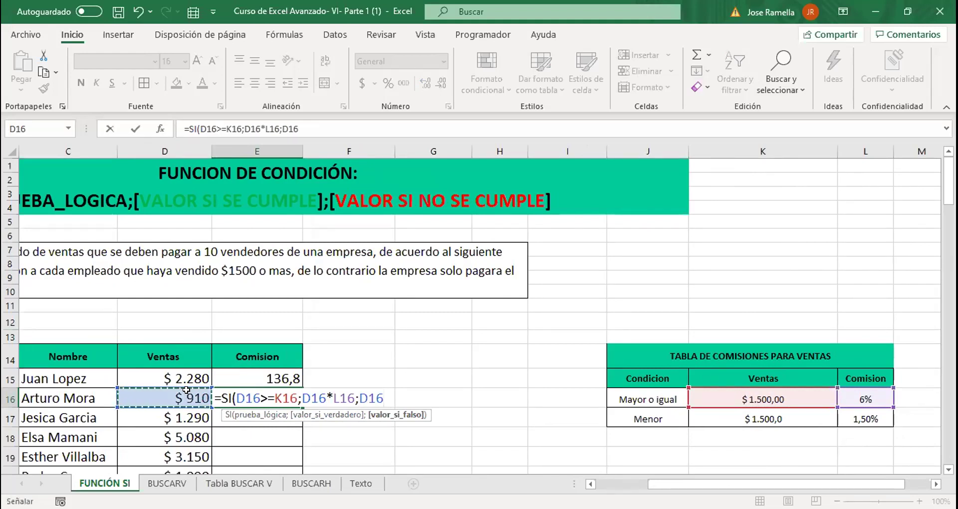
{"action": "type", "text": "*"}
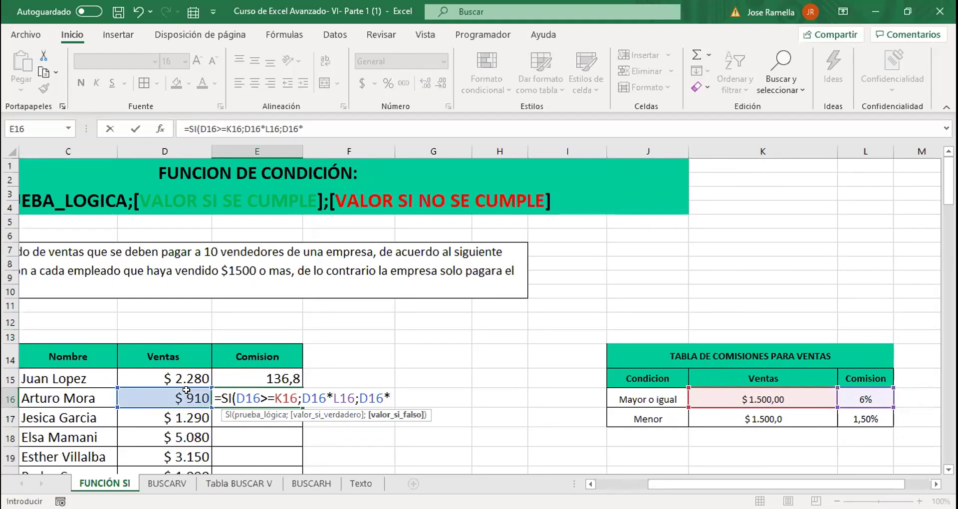
{"action": "left_click", "coordinate": [866, 419]}
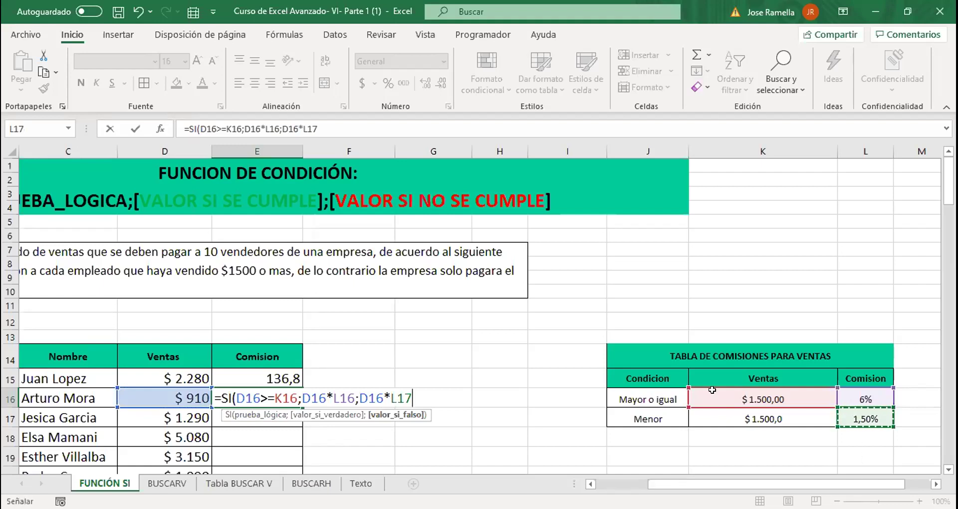
{"action": "type", "text": ")"}
{"action": "key", "text": "Return"}
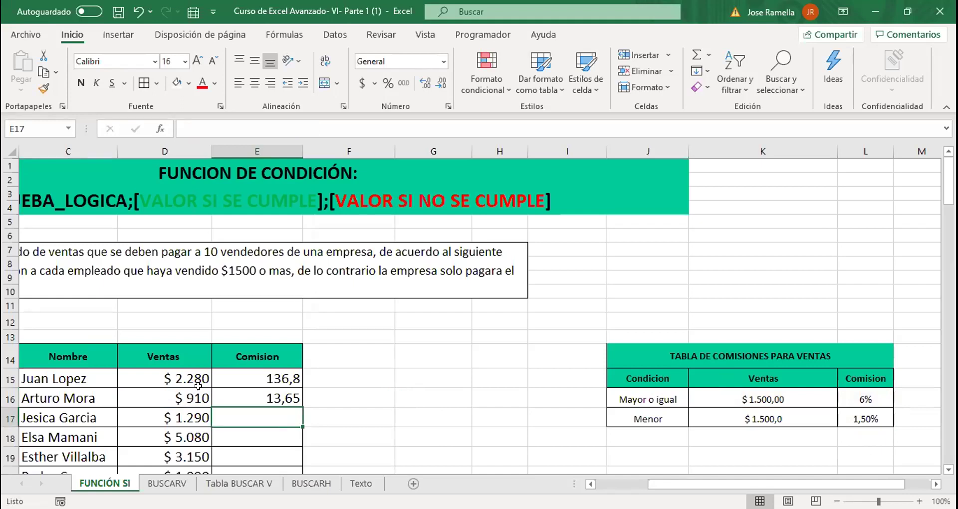
{"action": "key", "text": "Up"}
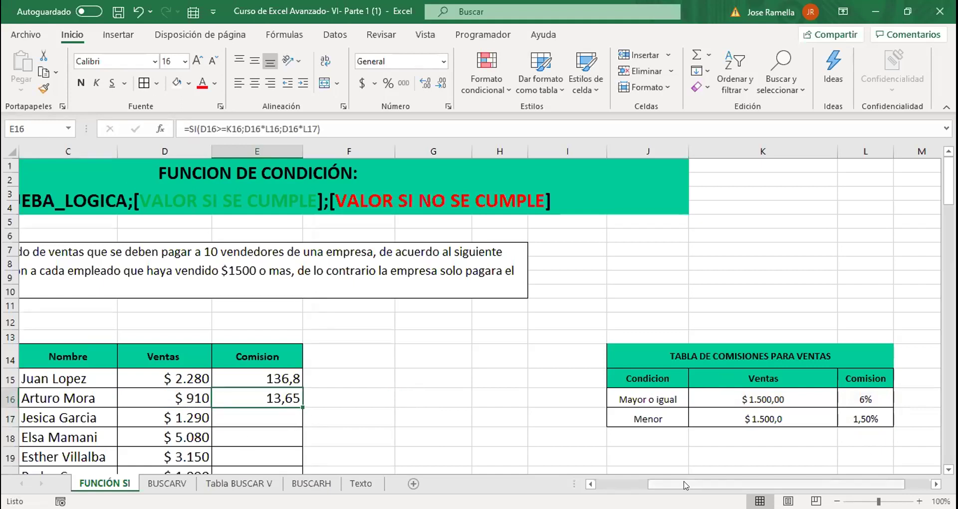
Enter a PROMEDIO formula in F39 that averages the first student's three trimester grades, C39 to E39
{"action": "left_click", "coordinate": [638, 485]}
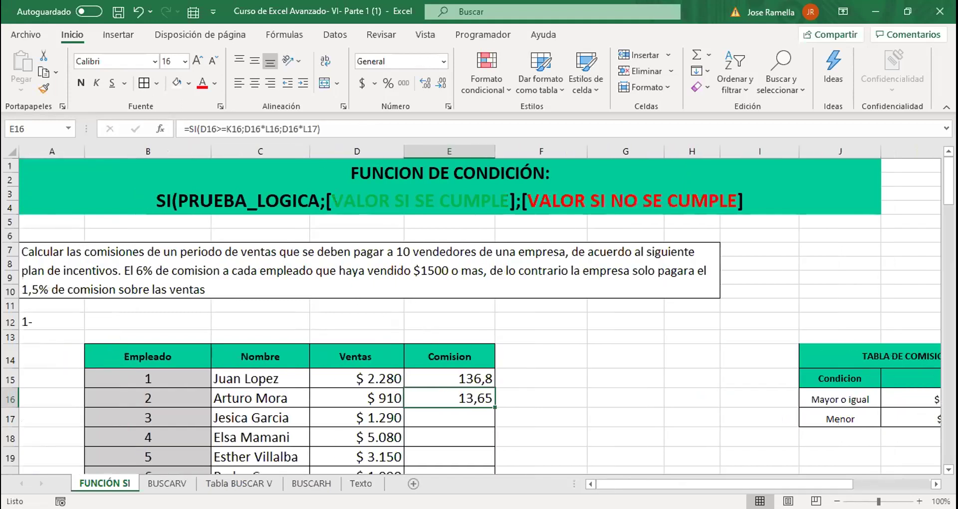
{"action": "scroll", "coordinate": [455, 407], "scroll_direction": "down", "scroll_amount": 2}
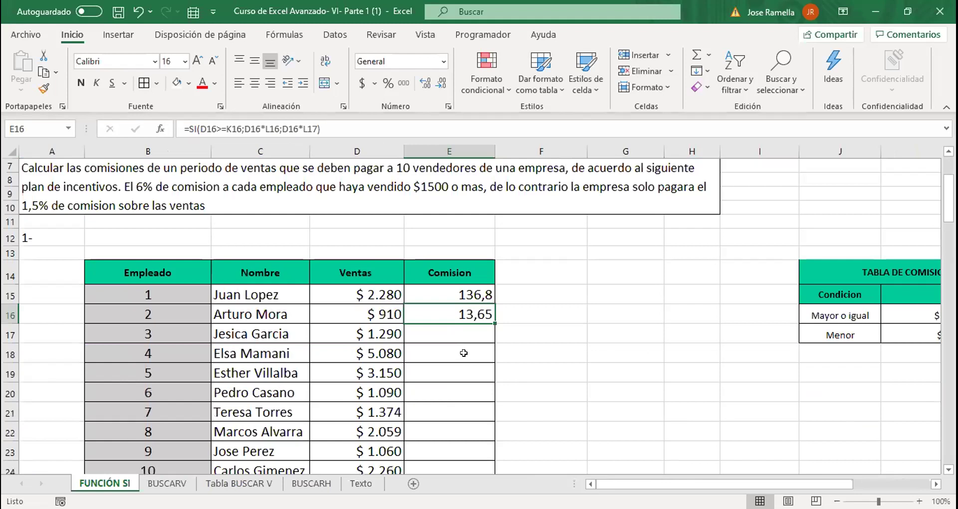
{"action": "scroll", "coordinate": [462, 342], "scroll_direction": "down", "scroll_amount": 4}
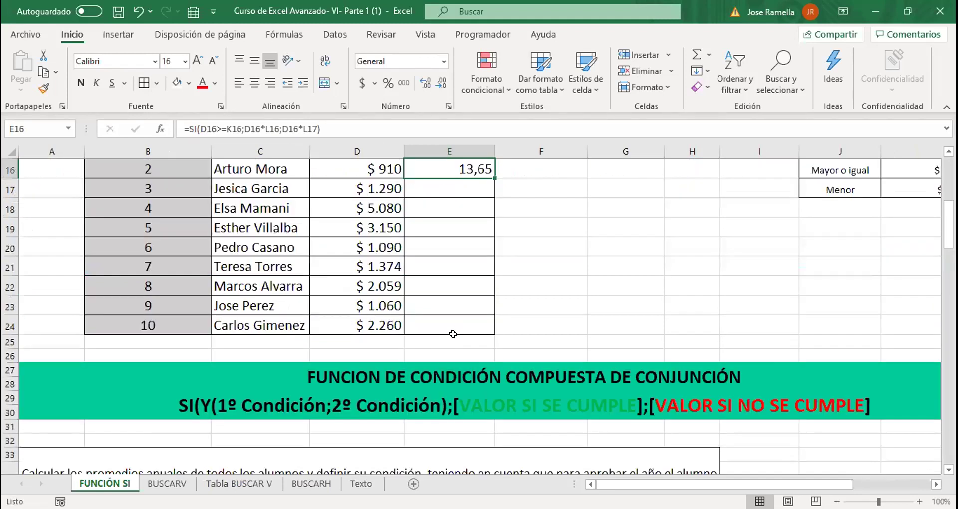
{"action": "scroll", "coordinate": [459, 341], "scroll_direction": "down", "scroll_amount": 1}
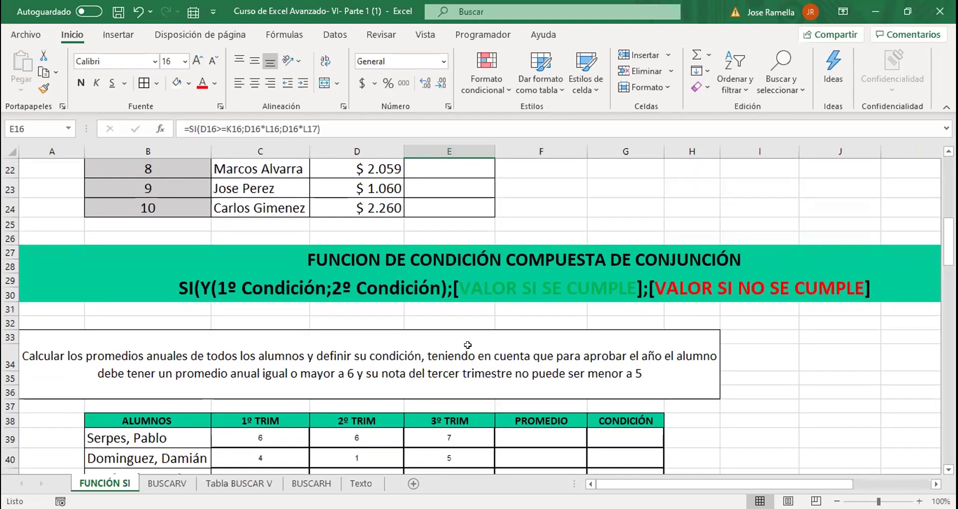
{"action": "scroll", "coordinate": [514, 419], "scroll_direction": "down", "scroll_amount": 2}
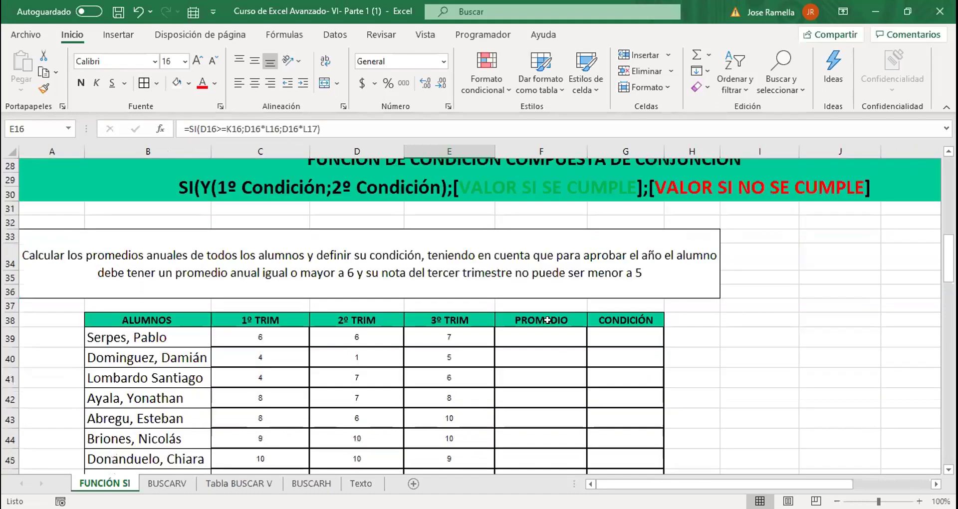
{"action": "scroll", "coordinate": [529, 400], "scroll_direction": "up", "scroll_amount": 1}
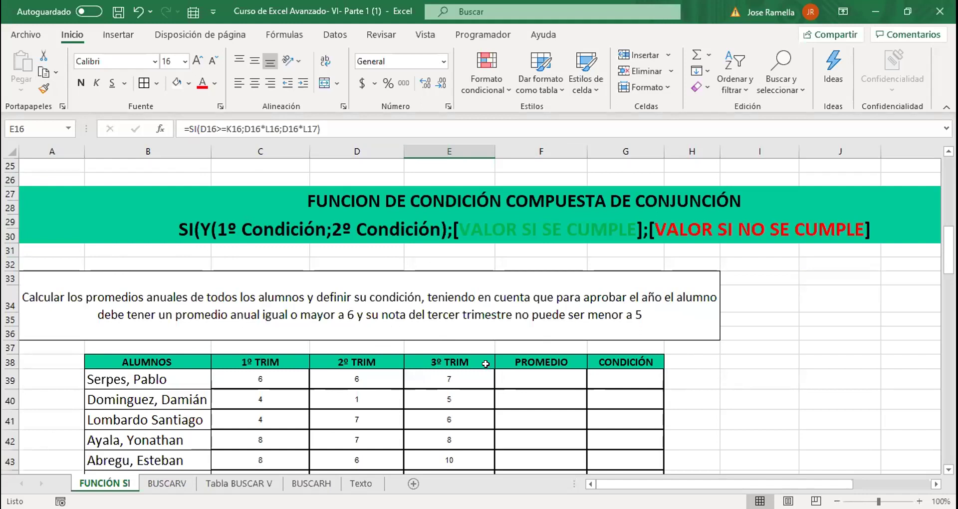
{"action": "left_click", "coordinate": [537, 374]}
{"action": "scroll", "coordinate": [549, 367], "scroll_direction": "down", "scroll_amount": 2}
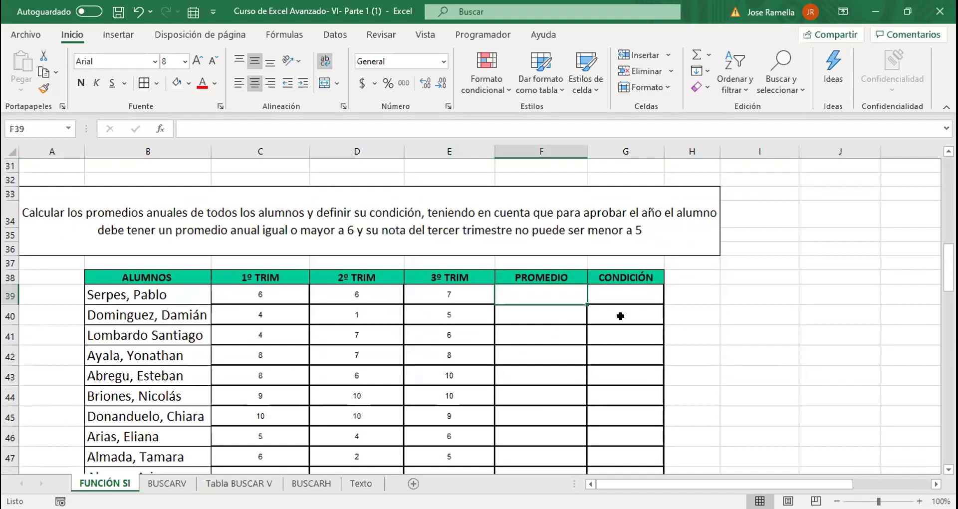
{"action": "type", "text": "="}
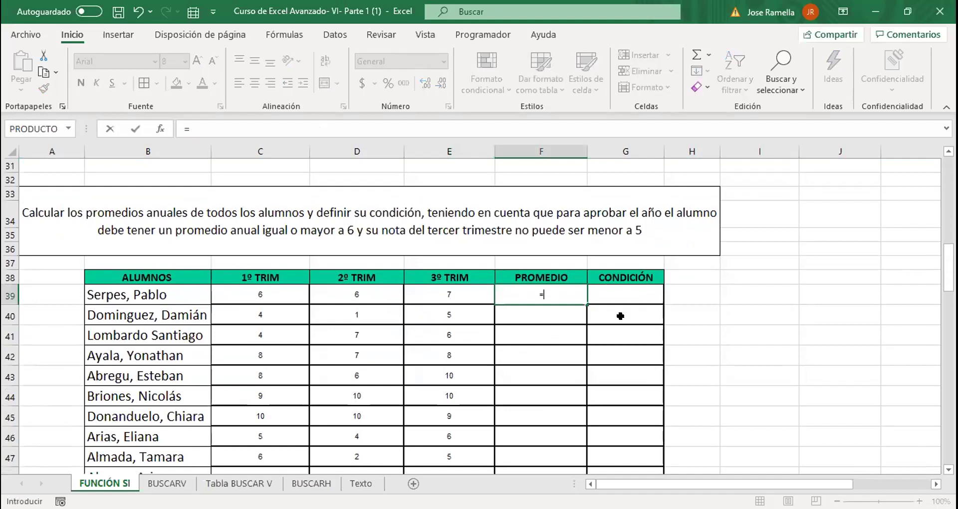
{"action": "type", "text": "PROMEDIO("}
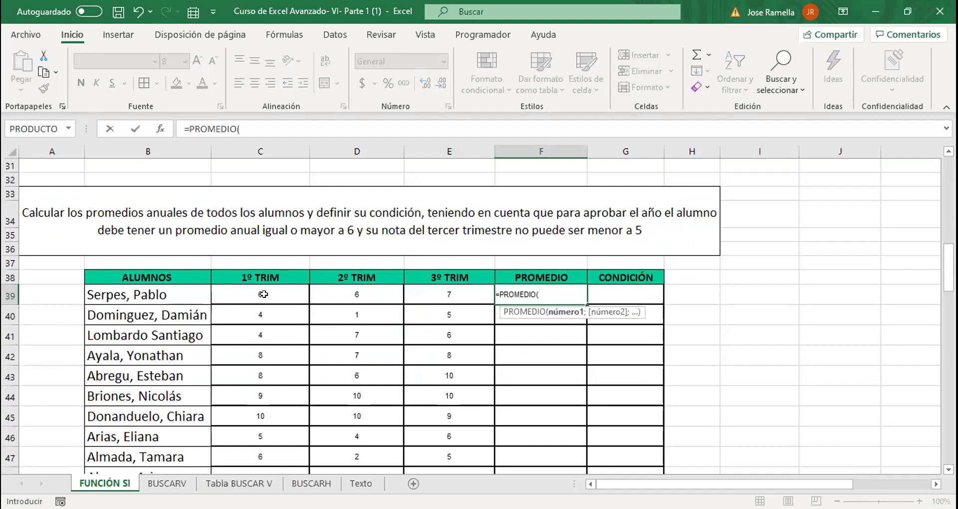
{"action": "left_click", "coordinate": [308, 297]}
{"action": "left_click_drag", "start_coordinate": [310, 298], "coordinate": [449, 295]}
{"action": "key", "text": "Return"}
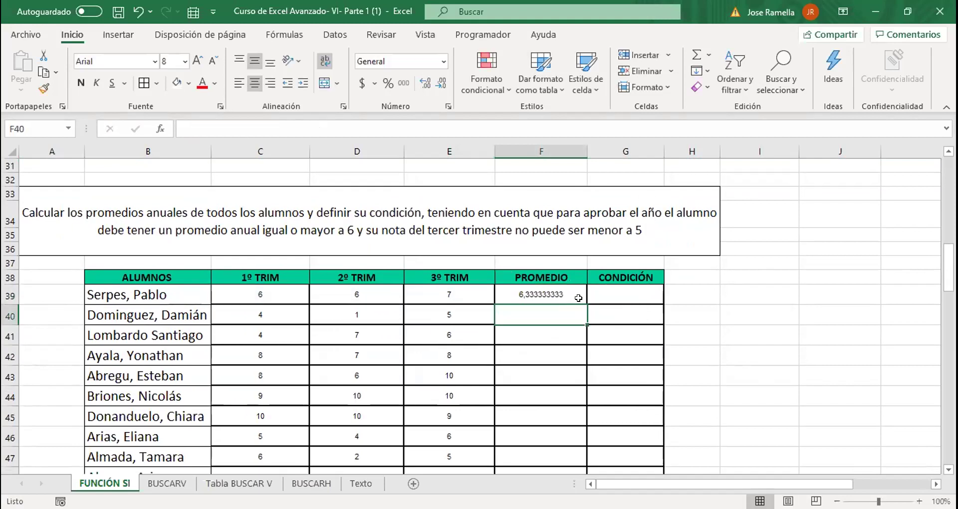
Copy the F39 average formula down the PROMEDIO column to the last student in row 53
{"action": "left_click", "coordinate": [554, 295]}
{"action": "left_click_drag", "start_coordinate": [582, 301], "coordinate": [549, 432]}
{"action": "left_click", "coordinate": [610, 352]}
{"action": "scroll", "coordinate": [634, 290], "scroll_direction": "up", "scroll_amount": 4}
{"action": "scroll", "coordinate": [621, 242], "scroll_direction": "down", "scroll_amount": 2}
{"action": "scroll", "coordinate": [634, 300], "scroll_direction": "up", "scroll_amount": 3}
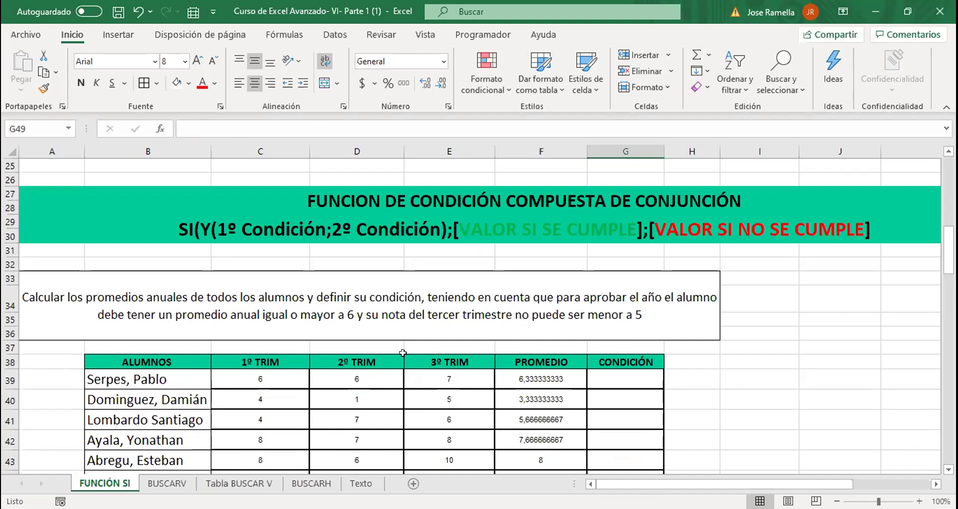
Start an SI(Y( formula in CONDICIÓN cell G39 with F39>=6 as the first condition
{"action": "left_click", "coordinate": [601, 378]}
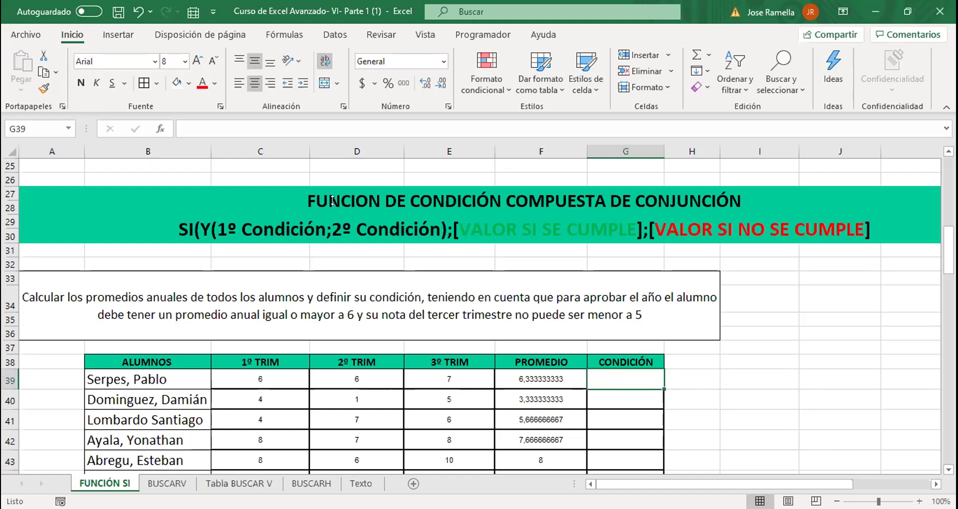
{"action": "scroll", "coordinate": [332, 201], "scroll_direction": "up", "scroll_amount": 8}
{"action": "scroll", "coordinate": [431, 401], "scroll_direction": "down", "scroll_amount": 6}
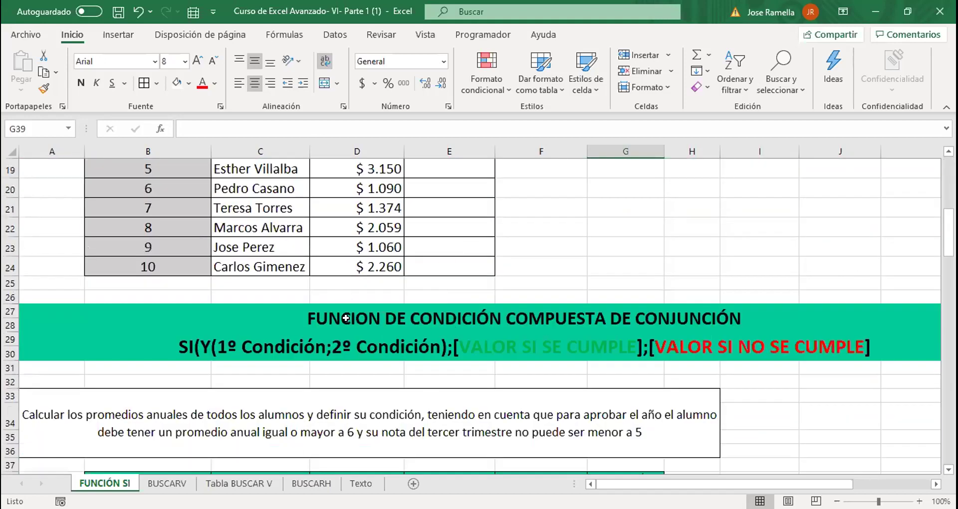
{"action": "scroll", "coordinate": [240, 276], "scroll_direction": "down", "scroll_amount": 1}
{"action": "scroll", "coordinate": [240, 276], "scroll_direction": "down", "scroll_amount": 2}
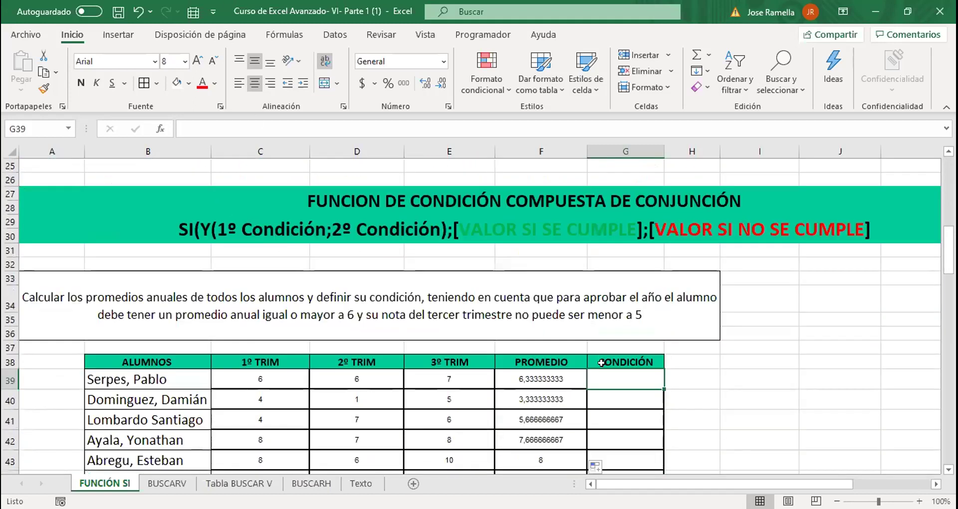
{"action": "type", "text": "="}
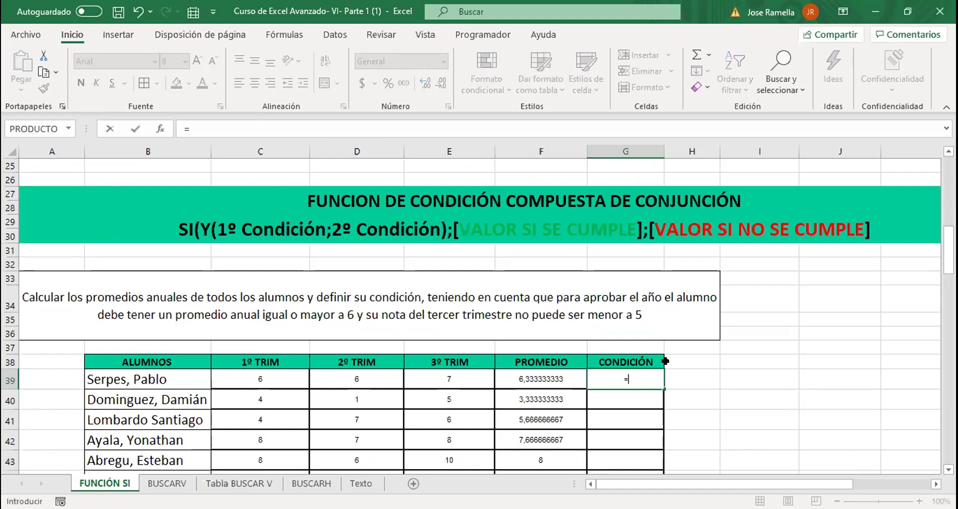
{"action": "type", "text": "SI("}
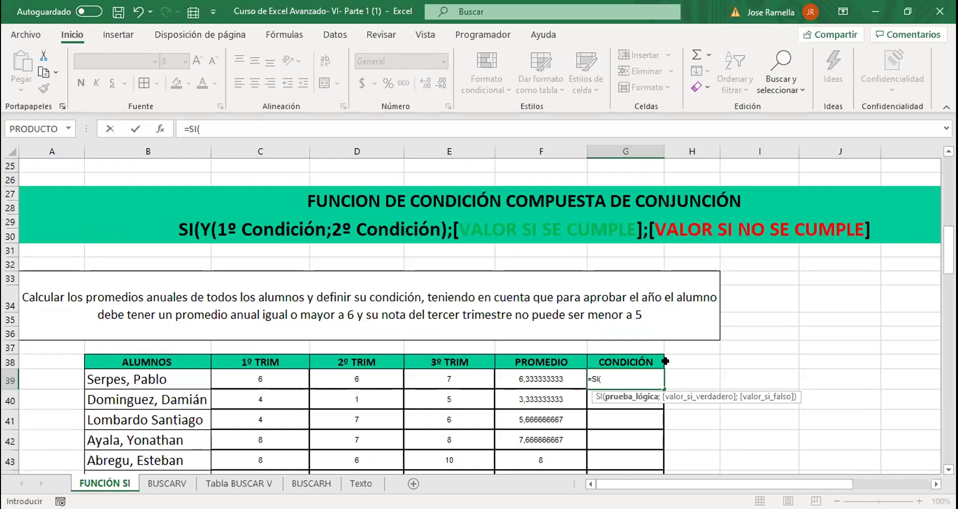
{"action": "type", "text": "Y"}
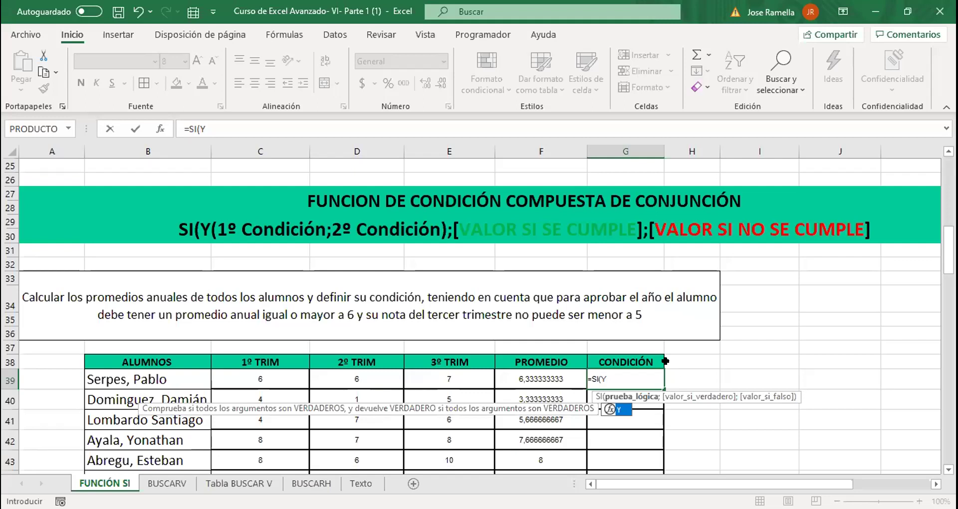
{"action": "type", "text": "("}
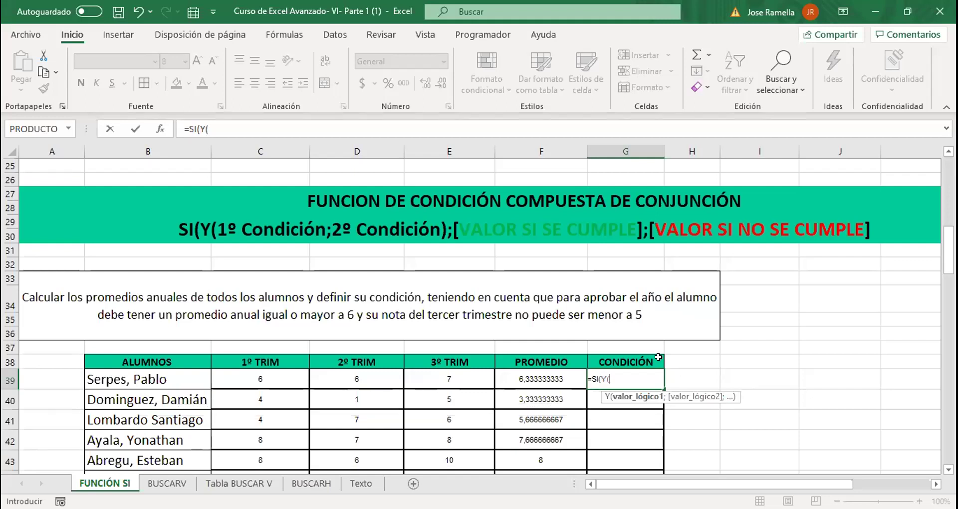
{"action": "left_click", "coordinate": [543, 377]}
{"action": "type", "text": ">"}
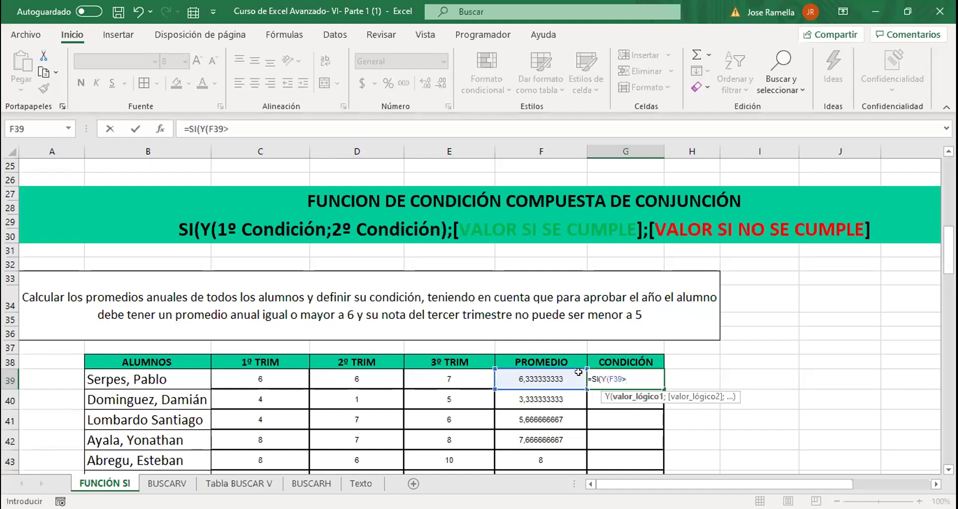
{"action": "type", "text": "=6;"}
Add E39>5 as the second condition in the G39 formula, followed by "Aprobado" as the value if true
{"action": "left_click", "coordinate": [476, 374]}
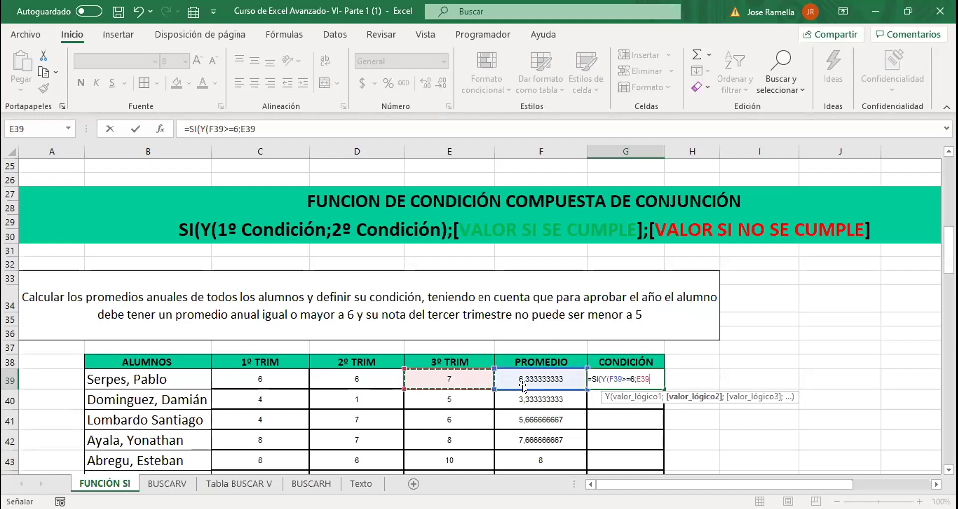
{"action": "type", "text": ">5"}
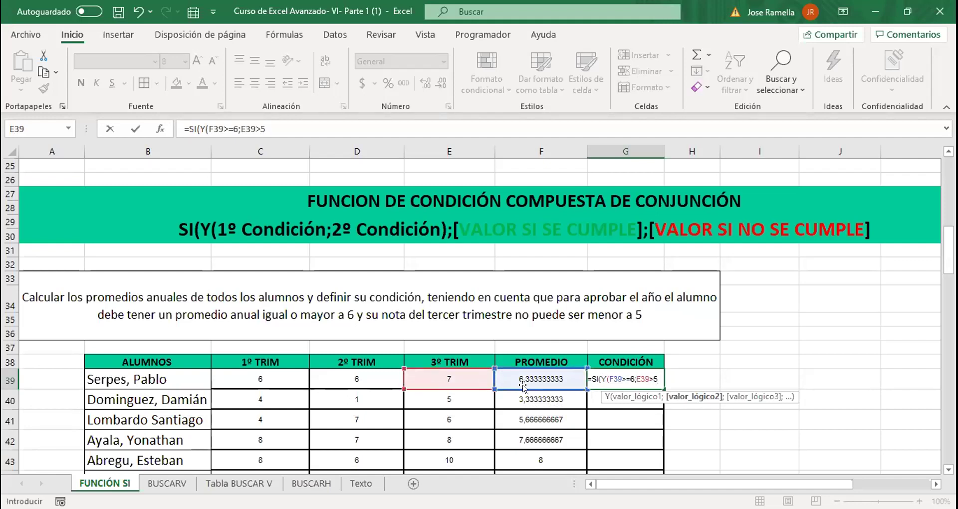
{"action": "type", "text": ";"}
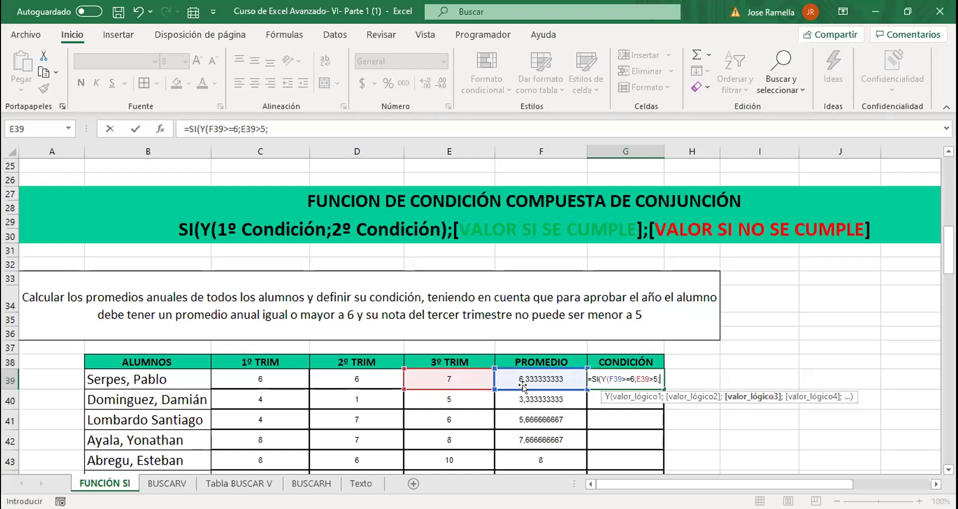
{"action": "type", "text": "\""}
{"action": "type", "text": "Apr"}
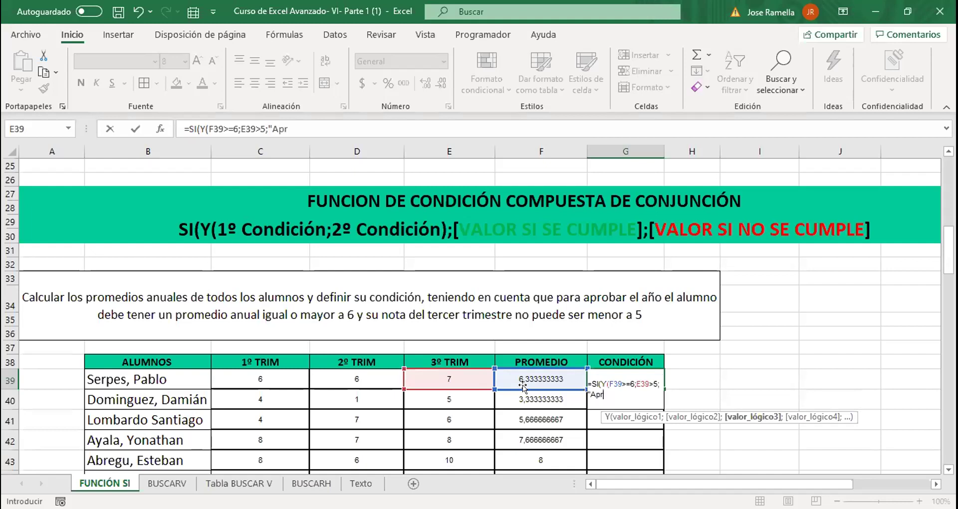
{"action": "type", "text": "obado\""}
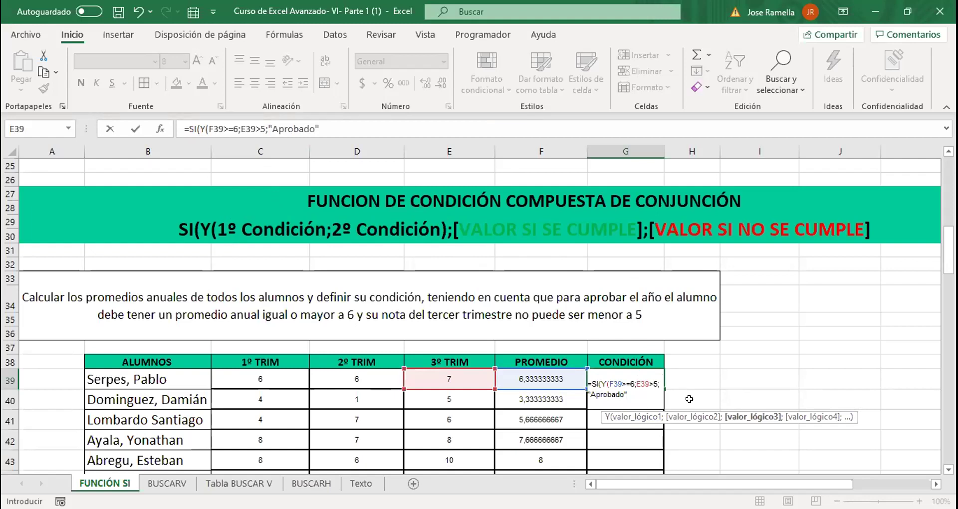
Insert the missing closing parenthesis of the Y function after E39>5 in the G39 formula
{"action": "left_click", "coordinate": [654, 382]}
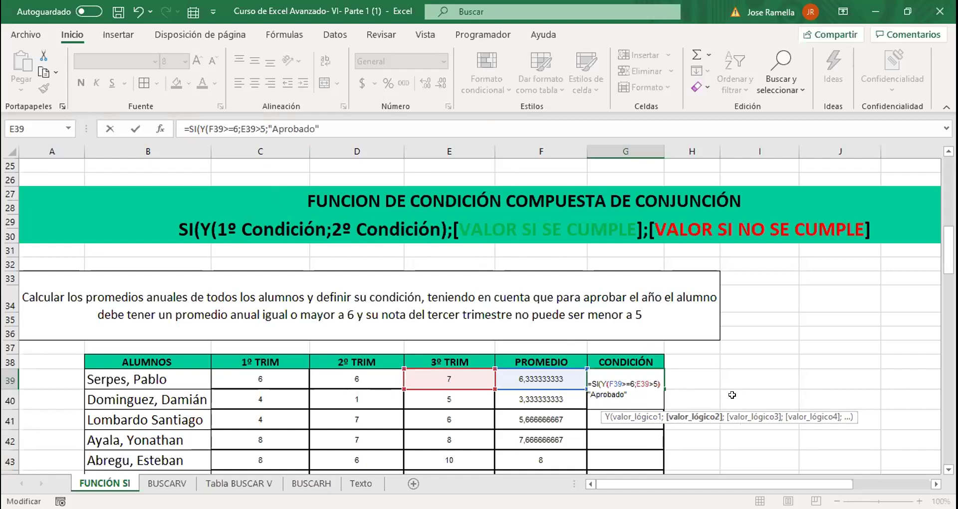
{"action": "type", "text": ")"}
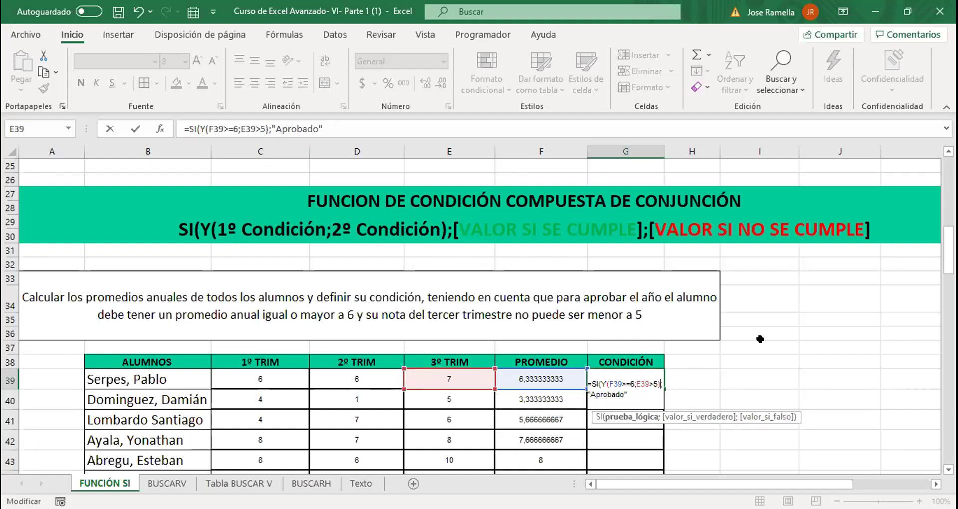
{"action": "key", "text": "Right"}
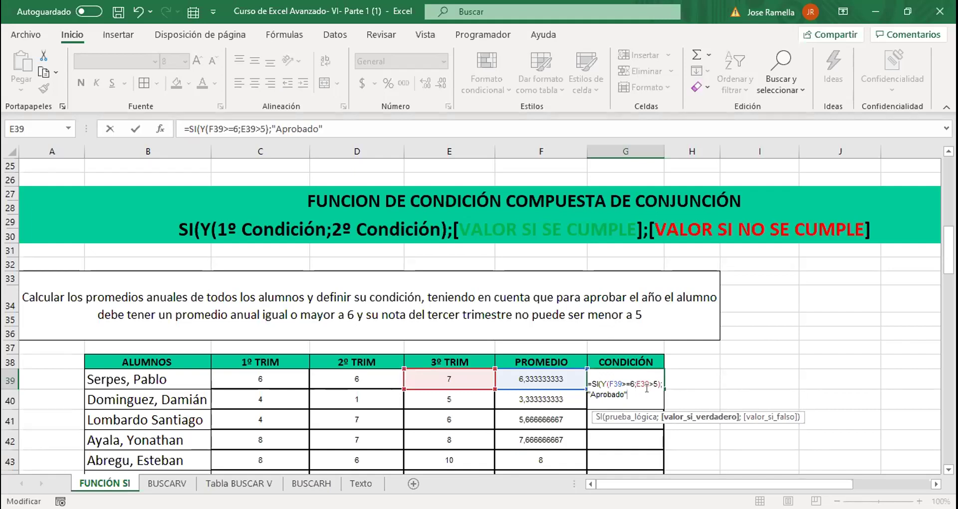
Add "Desaprobado" as the value if false, then close and enter the G39 formula
{"action": "type", "text": ";"}
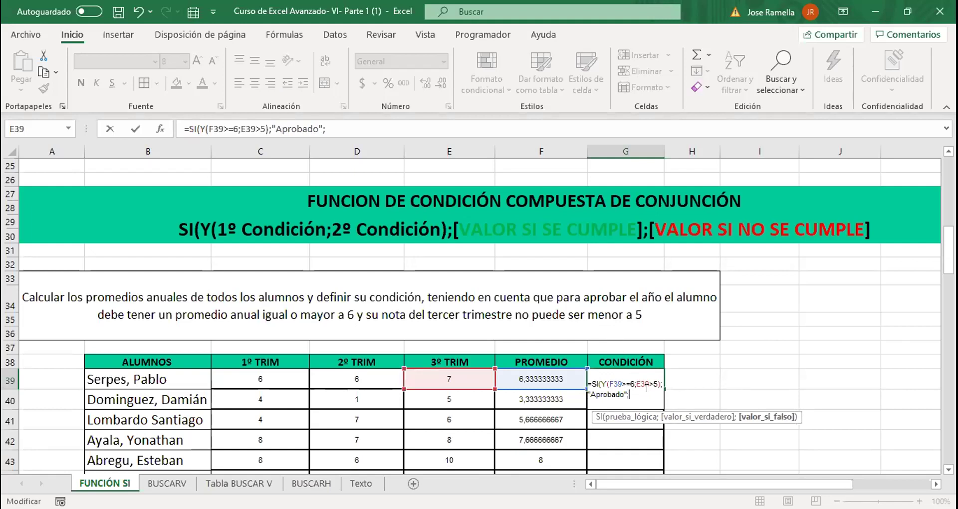
{"action": "type", "text": "\"Desaprobado"}
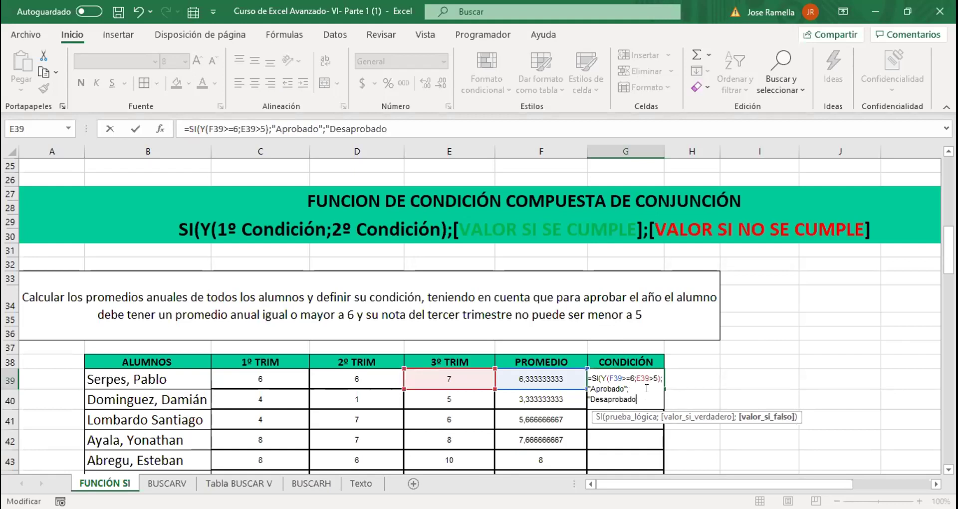
{"action": "type", "text": "\")"}
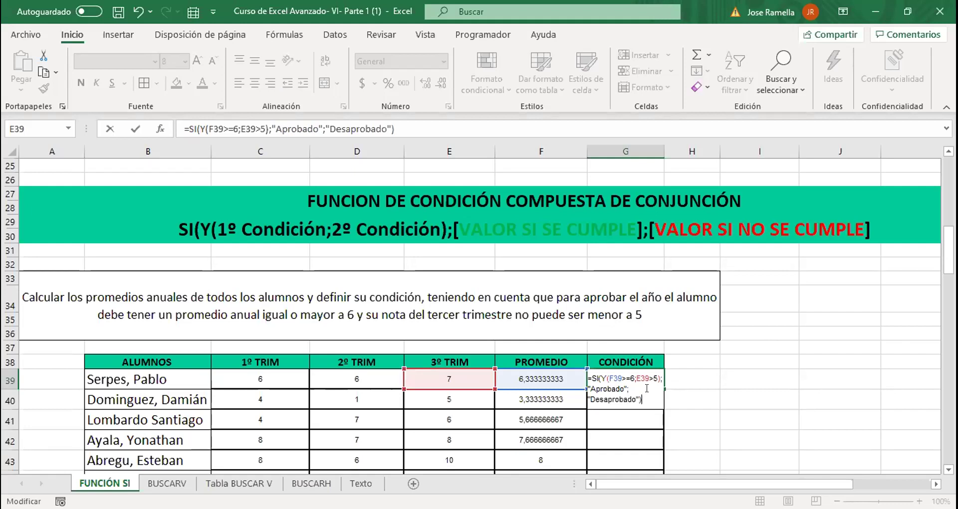
{"action": "key", "text": "Return"}
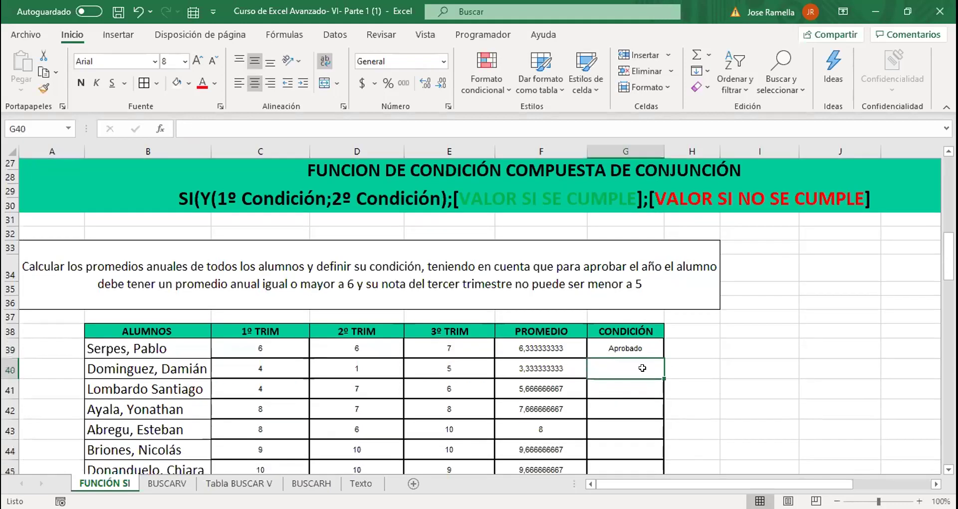
Look through the rest of the student table and the SI(O()) exercise with its ¿Necesita ayuda? column
{"action": "scroll", "coordinate": [641, 381], "scroll_direction": "down", "scroll_amount": 2}
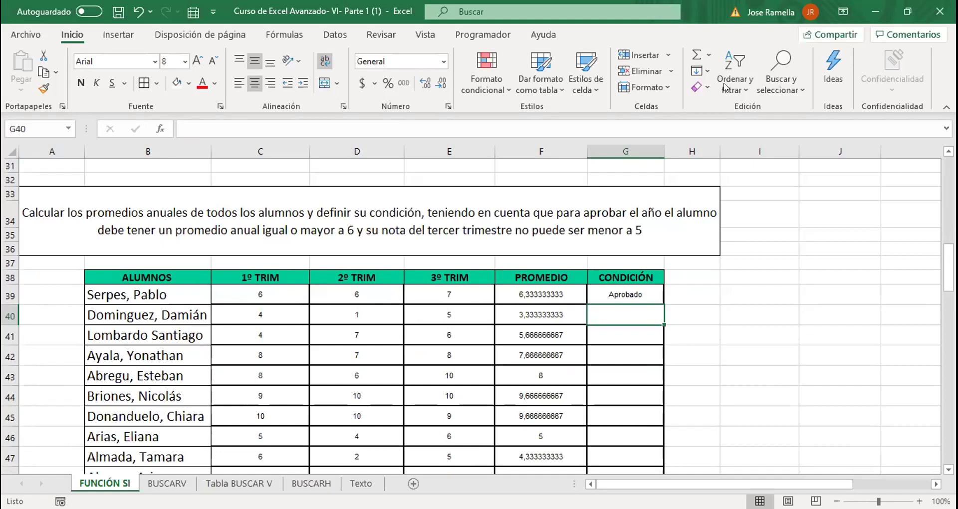
{"action": "scroll", "coordinate": [458, 197], "scroll_direction": "down", "scroll_amount": 1}
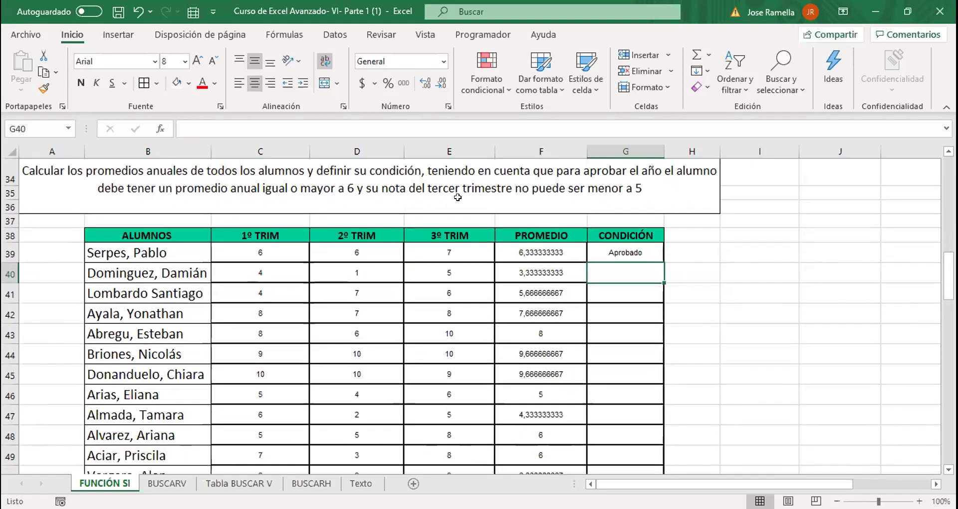
{"action": "scroll", "coordinate": [511, 240], "scroll_direction": "down", "scroll_amount": 2}
{"action": "scroll", "coordinate": [511, 240], "scroll_direction": "up", "scroll_amount": 2}
{"action": "scroll", "coordinate": [529, 297], "scroll_direction": "down", "scroll_amount": 5}
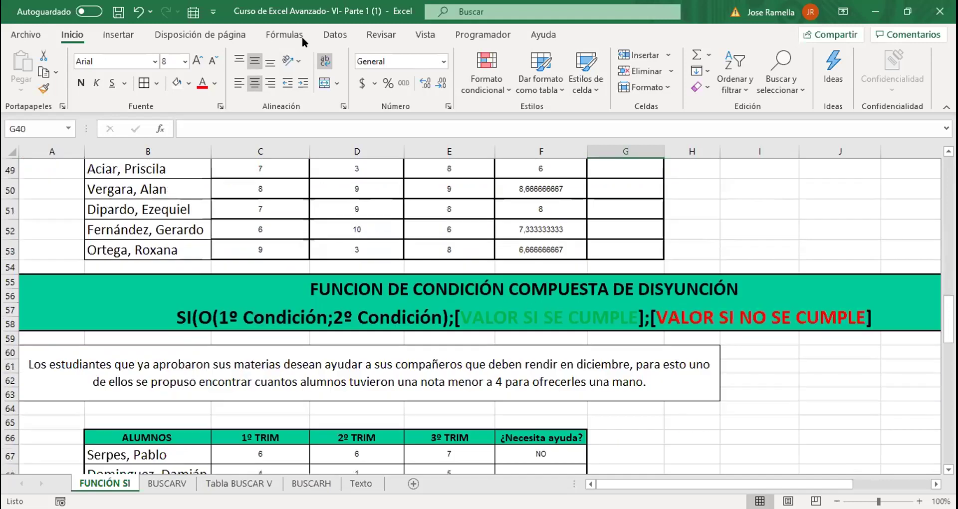
{"action": "scroll", "coordinate": [566, 261], "scroll_direction": "down", "scroll_amount": 7}
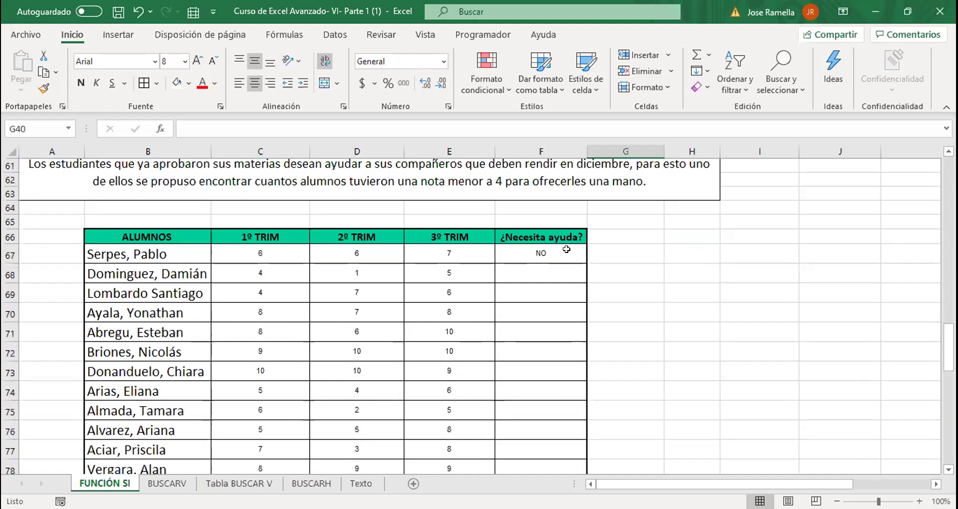
Begin the ¿Necesita ayuda? formula in F68 with SI and a nested O function whose first condition is C68>4
{"action": "scroll", "coordinate": [565, 261], "scroll_direction": "up", "scroll_amount": 8}
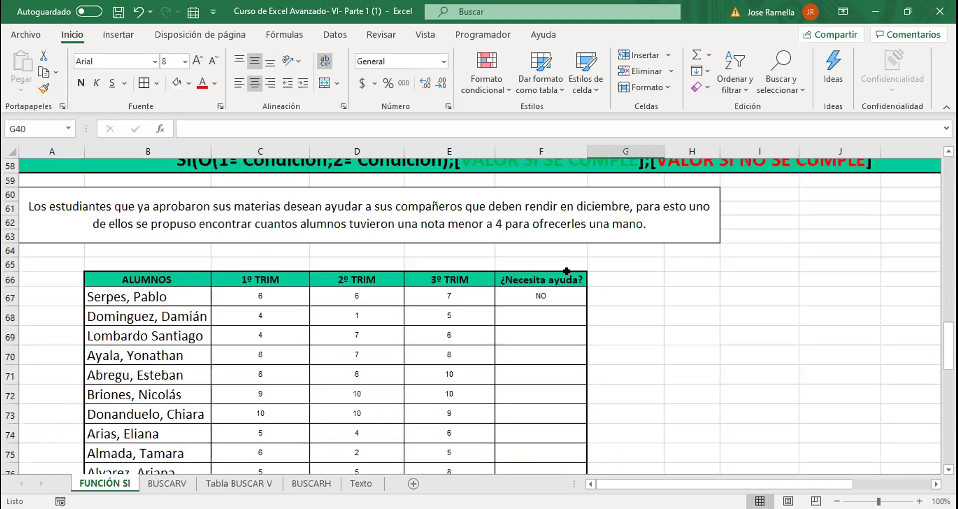
{"action": "scroll", "coordinate": [565, 273], "scroll_direction": "down", "scroll_amount": 4}
{"action": "scroll", "coordinate": [569, 273], "scroll_direction": "up", "scroll_amount": 3}
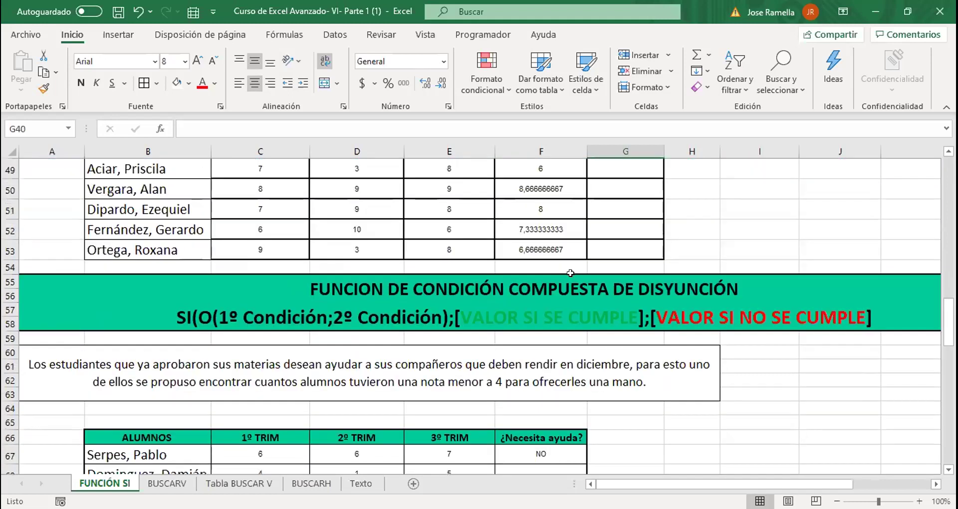
{"action": "scroll", "coordinate": [570, 273], "scroll_direction": "down", "scroll_amount": 2}
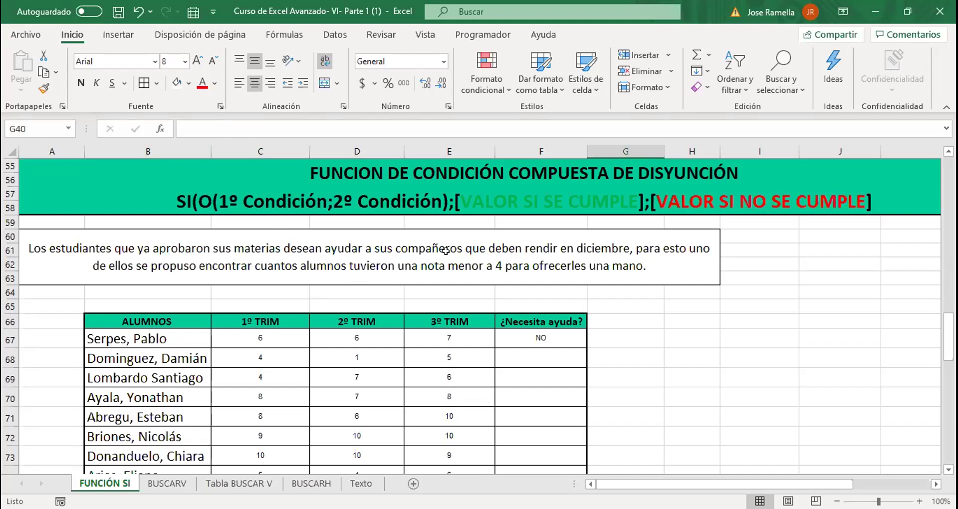
{"action": "left_click", "coordinate": [530, 353]}
{"action": "type", "text": "="}
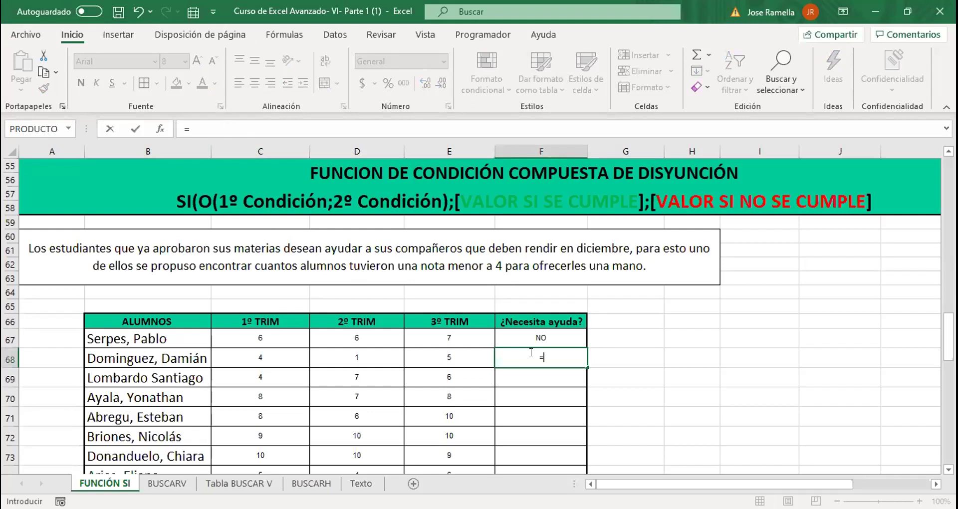
{"action": "type", "text": "SI("}
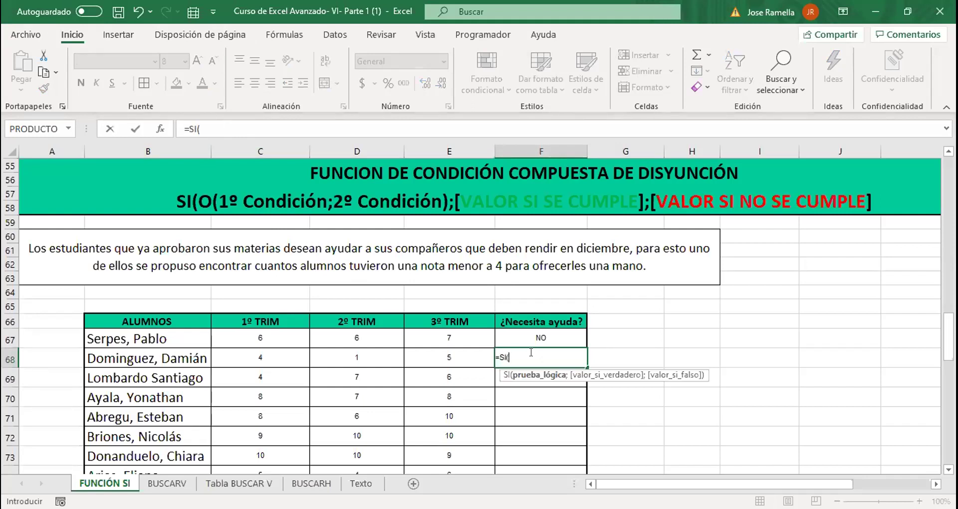
{"action": "type", "text": "o"}
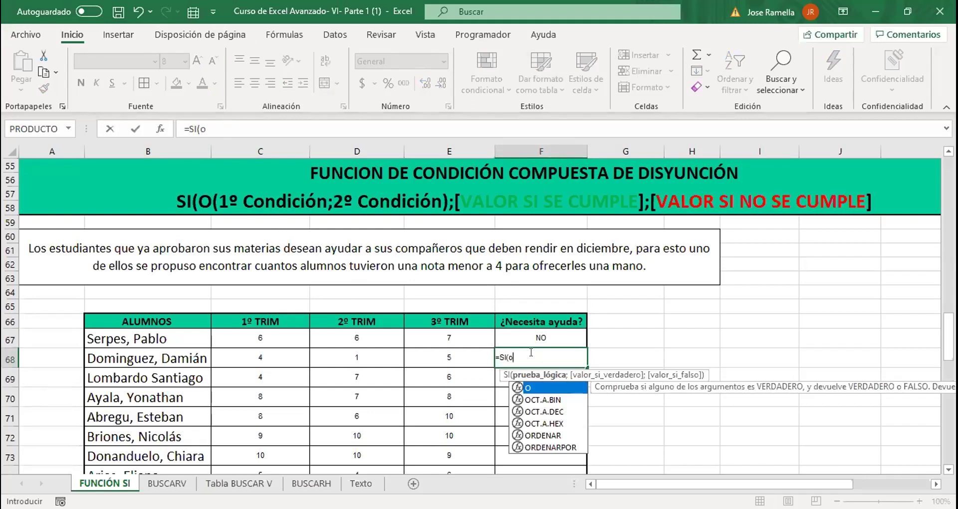
{"action": "key", "text": "Tab"}
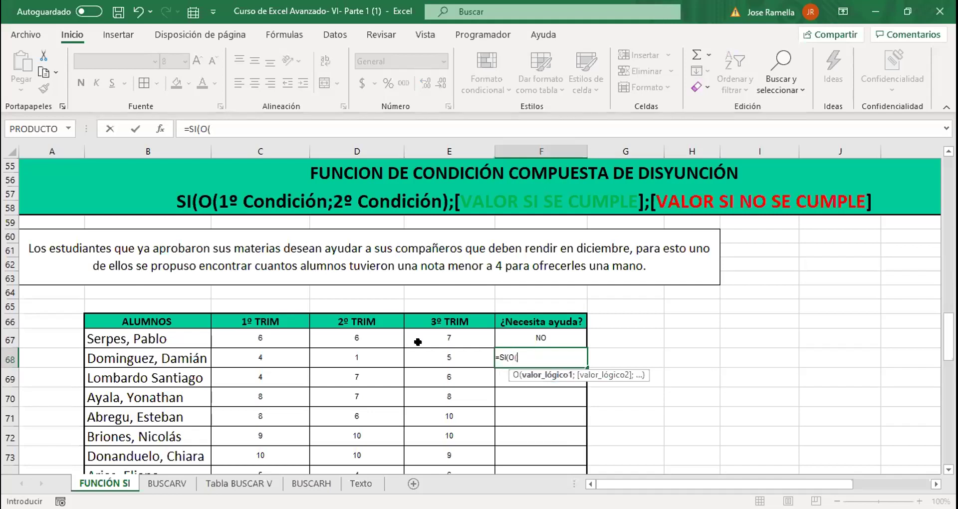
{"action": "left_click", "coordinate": [268, 353]}
{"action": "type", "text": ">"}
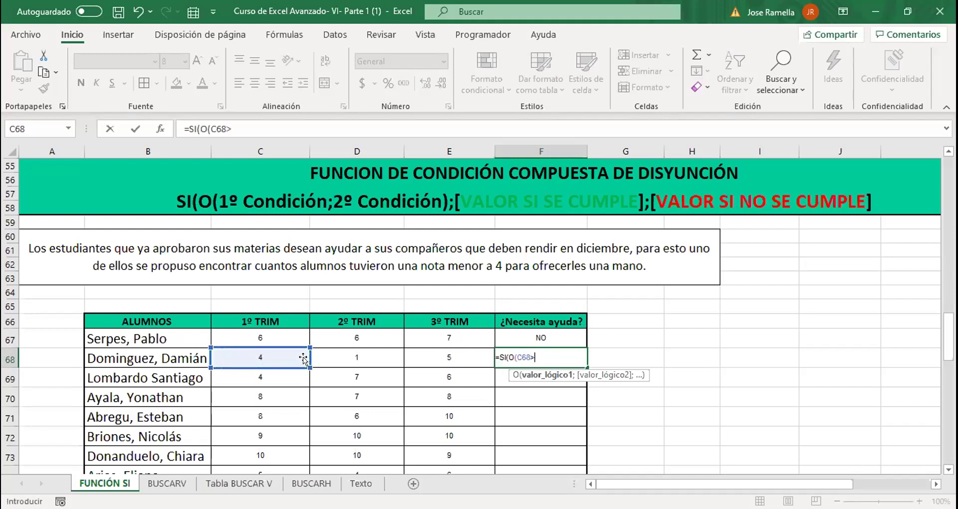
{"action": "type", "text": "4;"}
Add D68>4 and E68>4 as the second and third conditions in the F68 formula and close the O function
{"action": "left_click", "coordinate": [344, 354]}
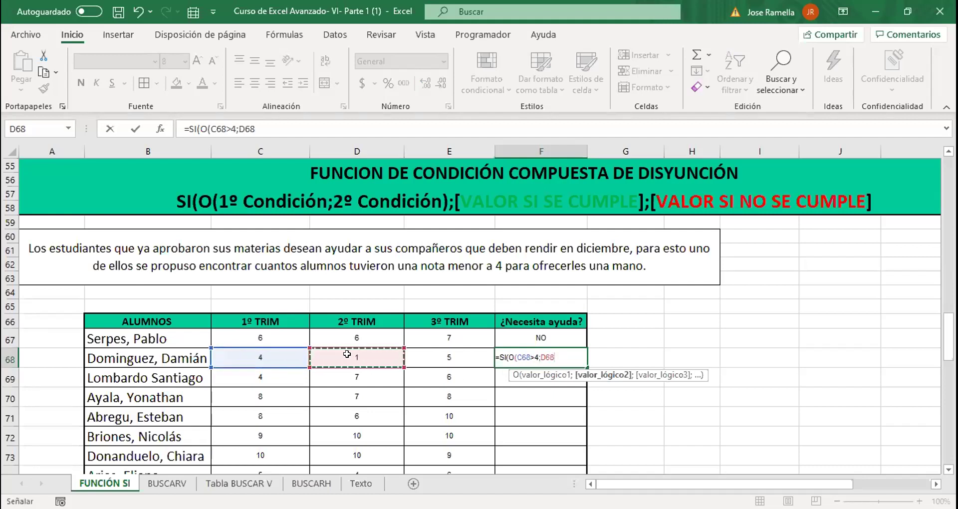
{"action": "type", "text": ">"}
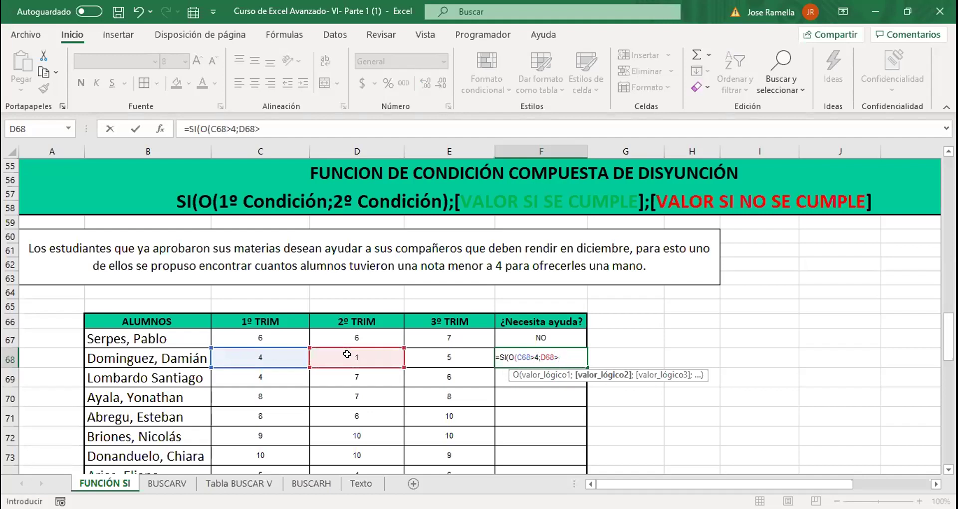
{"action": "type", "text": "4;"}
{"action": "left_click", "coordinate": [434, 353]}
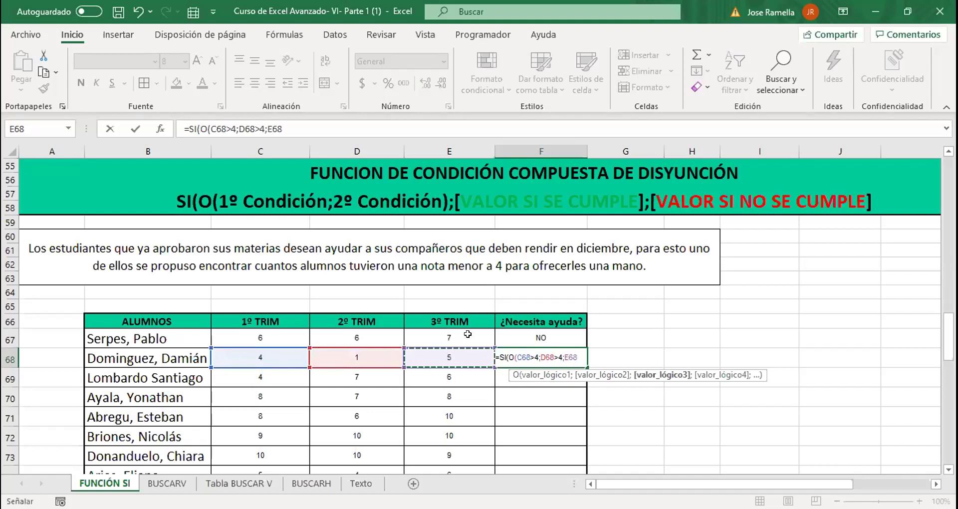
{"action": "type", "text": ";"}
{"action": "key", "text": "BackSpace"}
{"action": "type", "text": ">4"}
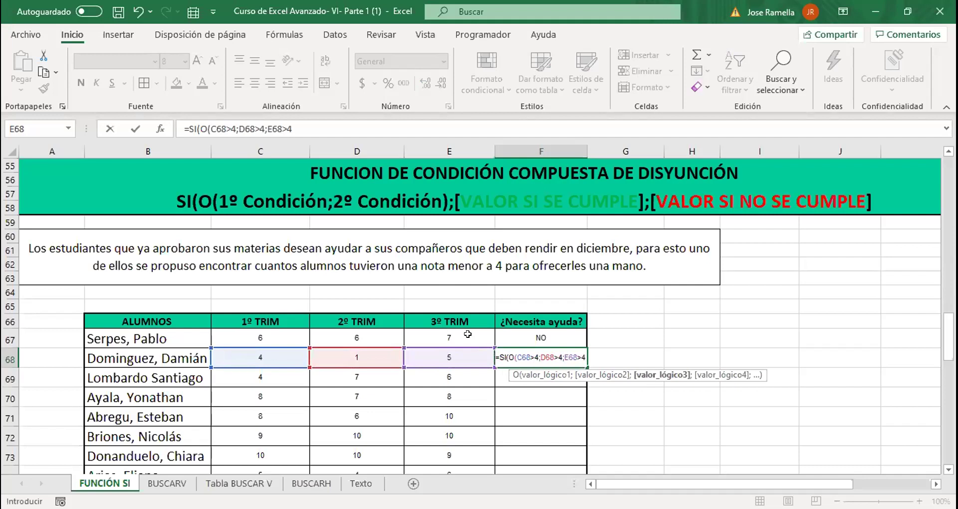
{"action": "type", "text": "))"}
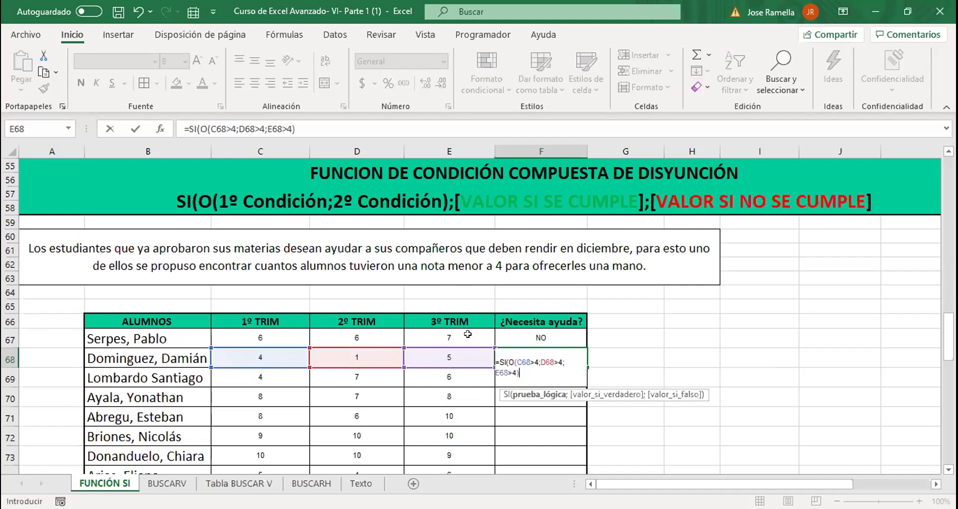
Add "SI" as the value if true and "NO" as the value if false, then close and enter the F68 formula
{"action": "type", "text": ";"}
{"action": "type", "text": "\"Se"}
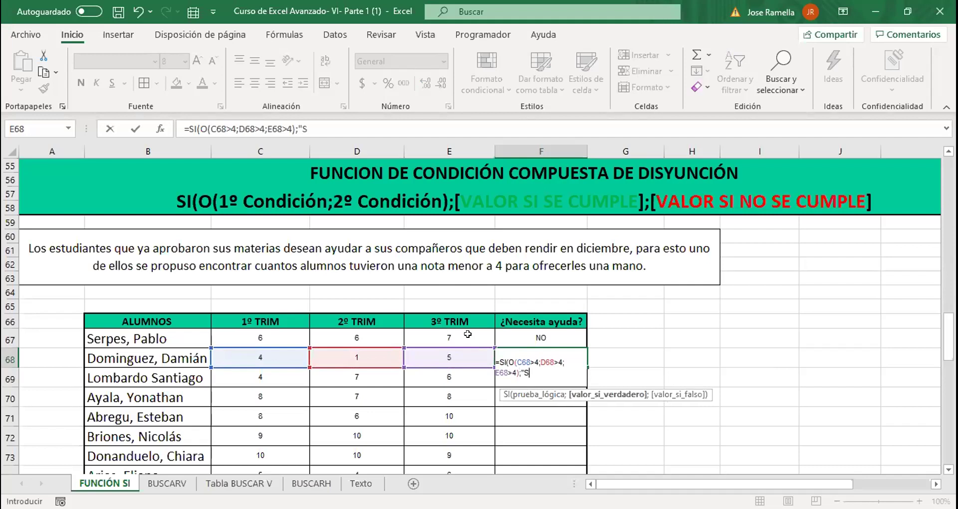
{"action": "key", "text": "BackSpace"}
{"action": "key", "text": "BackSpace"}
{"action": "type", "text": "N"}
{"action": "key", "text": "BackSpace"}
{"action": "key", "text": "BackSpace"}
{"action": "type", "text": "SI\";\"NO"}
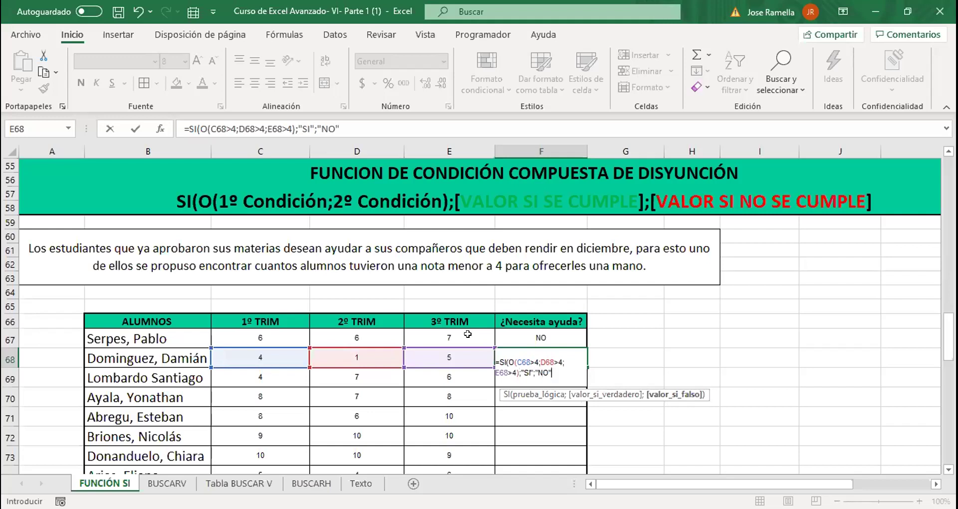
{"action": "type", "text": "\")"}
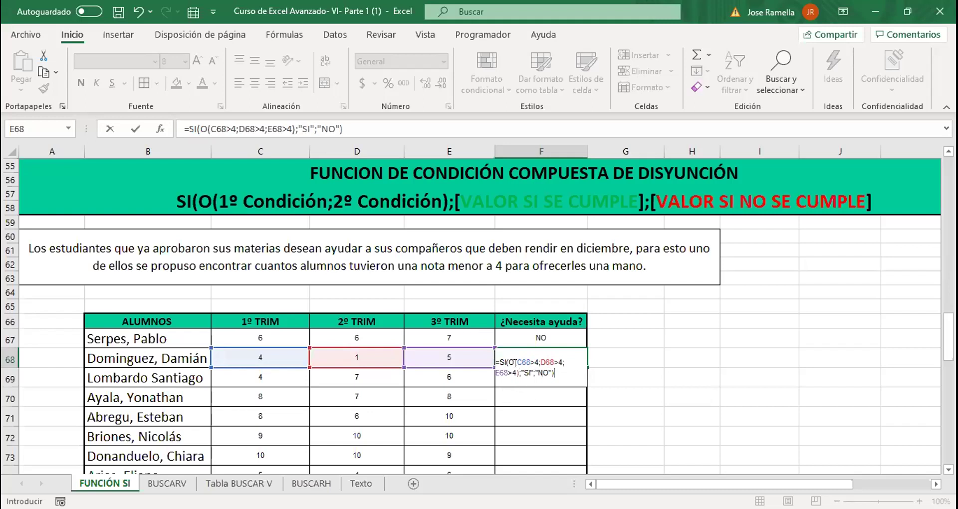
{"action": "key", "text": "Return"}
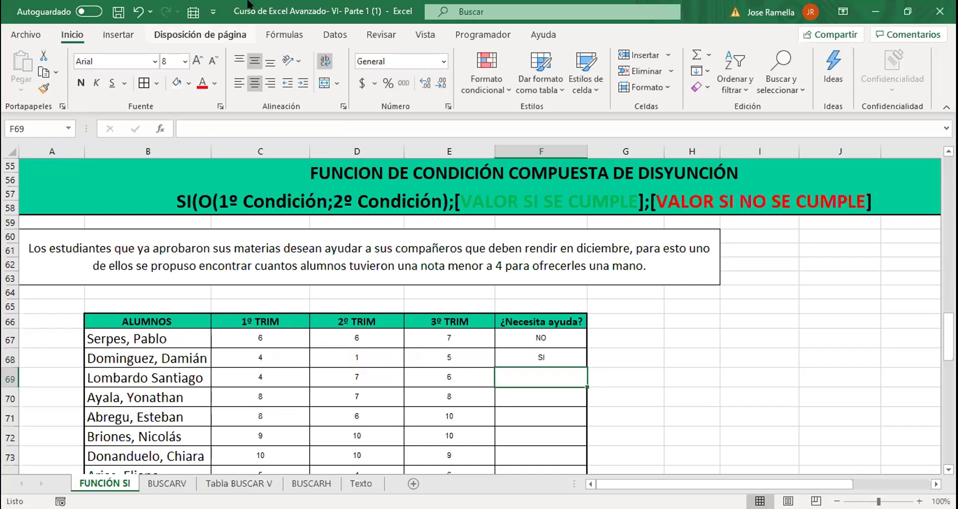
Look through the nested condition exercise, including its commission plan statement and the employee sales table
{"action": "left_click", "coordinate": [273, 358]}
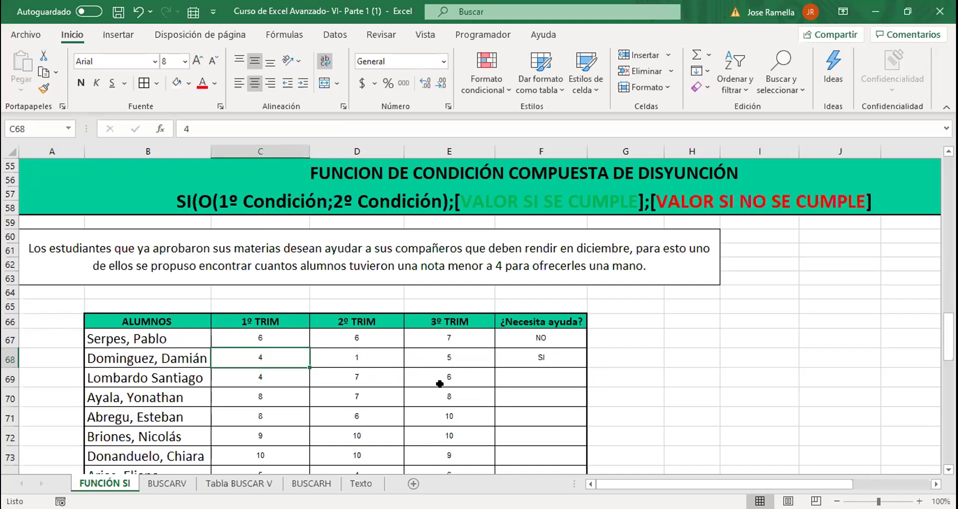
{"action": "scroll", "coordinate": [514, 354], "scroll_direction": "down", "scroll_amount": 6}
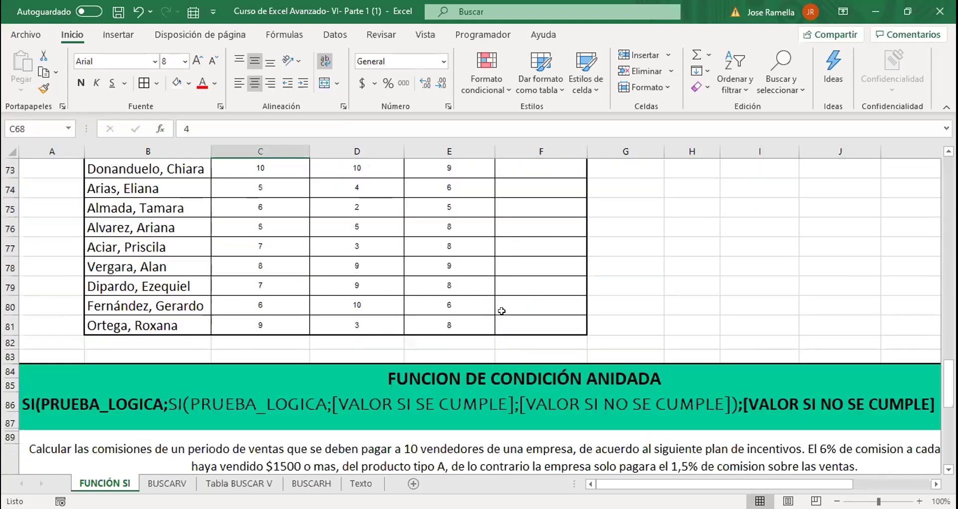
{"action": "scroll", "coordinate": [500, 311], "scroll_direction": "down", "scroll_amount": 4}
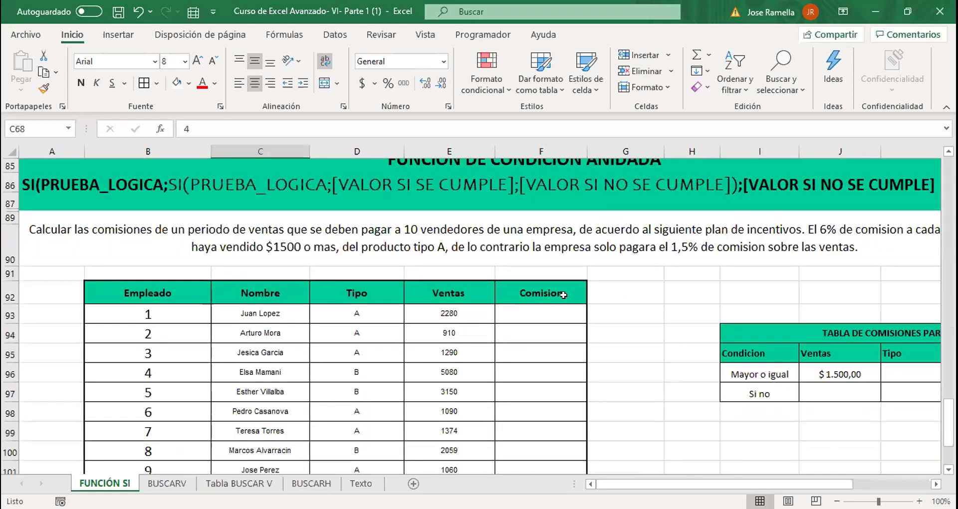
{"action": "scroll", "coordinate": [552, 288], "scroll_direction": "up", "scroll_amount": 2}
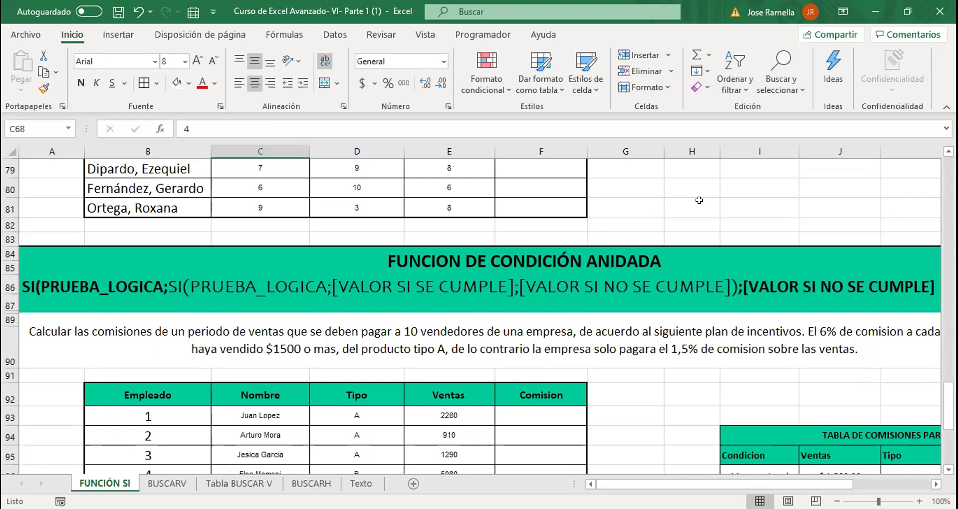
{"action": "left_click_drag", "start_coordinate": [949, 403], "coordinate": [949, 419]}
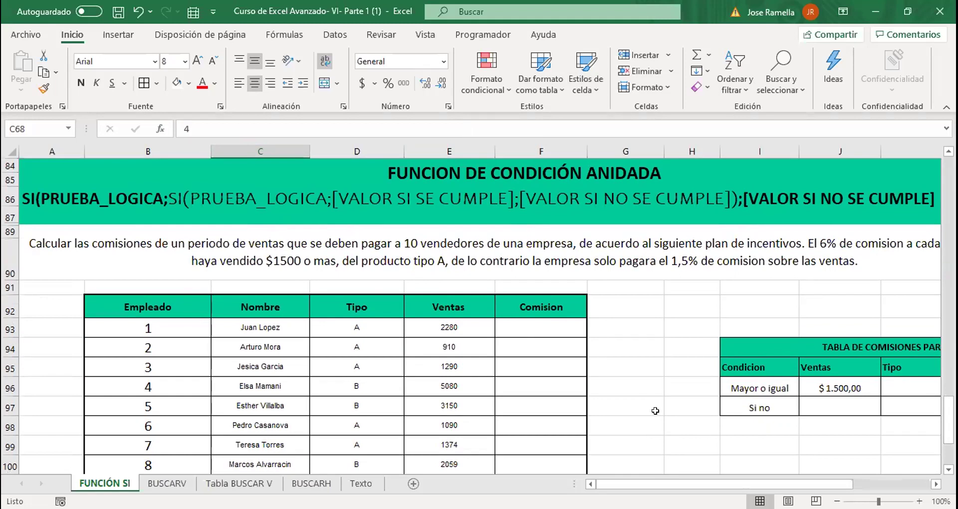
{"action": "scroll", "coordinate": [725, 332], "scroll_direction": "down", "scroll_amount": 1}
{"action": "scroll", "coordinate": [725, 332], "scroll_direction": "down", "scroll_amount": 1}
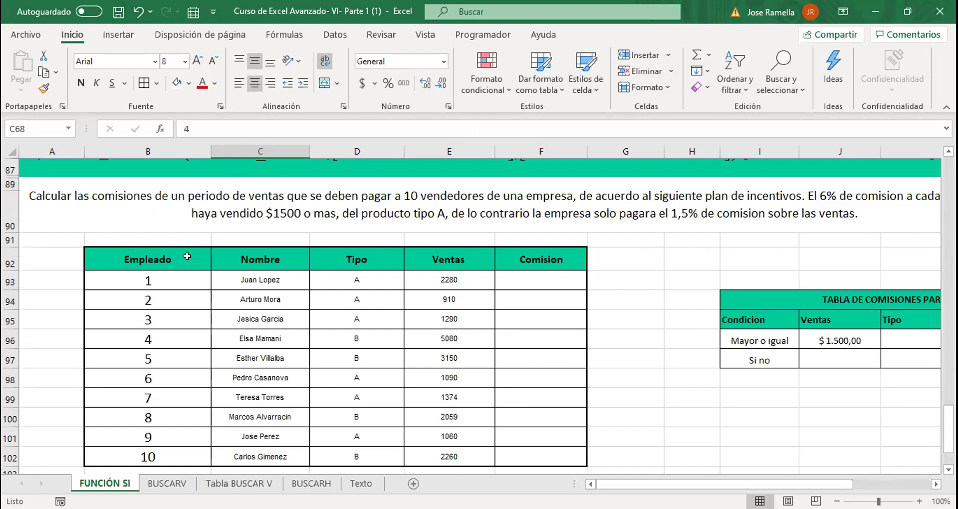
{"action": "scroll", "coordinate": [571, 398], "scroll_direction": "up", "scroll_amount": 1}
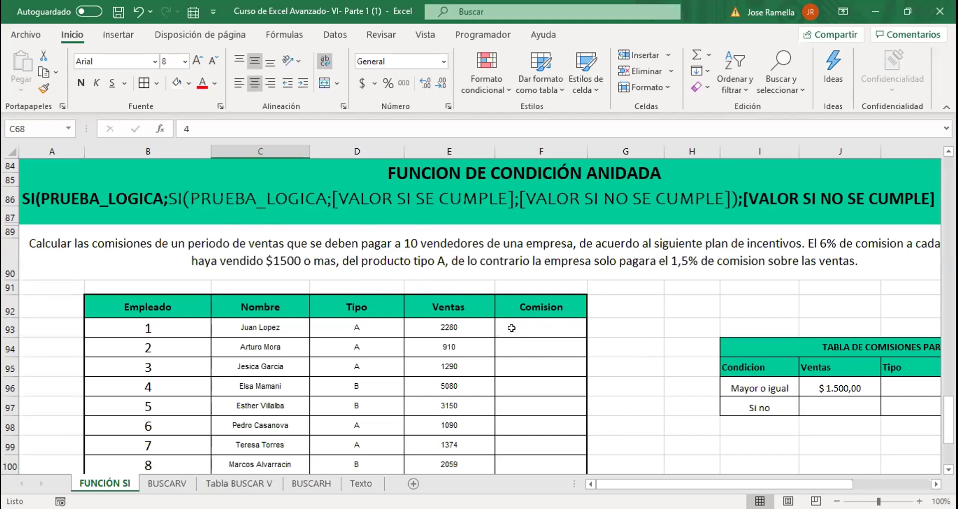
Begin the Comision formula in F93 with an SI function whose logical test is D93=K96
{"action": "left_click", "coordinate": [543, 324]}
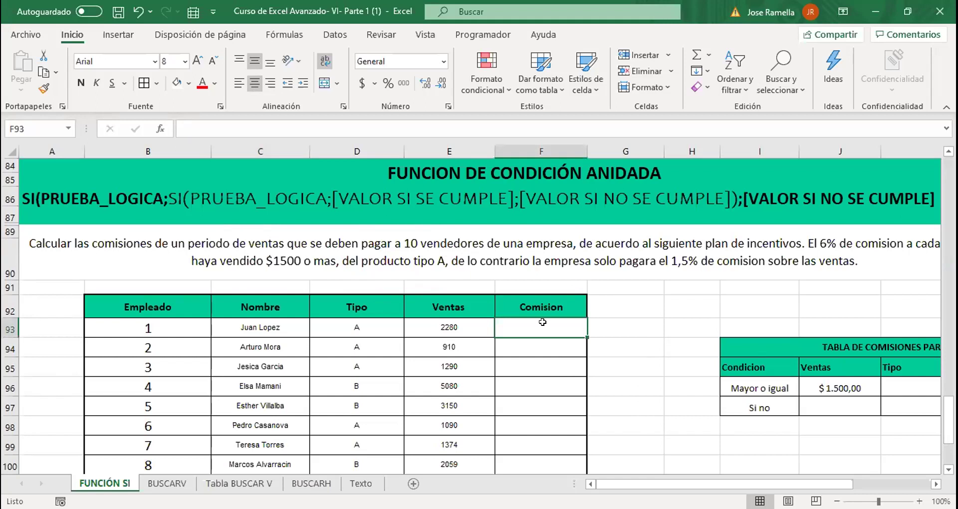
{"action": "type", "text": "="}
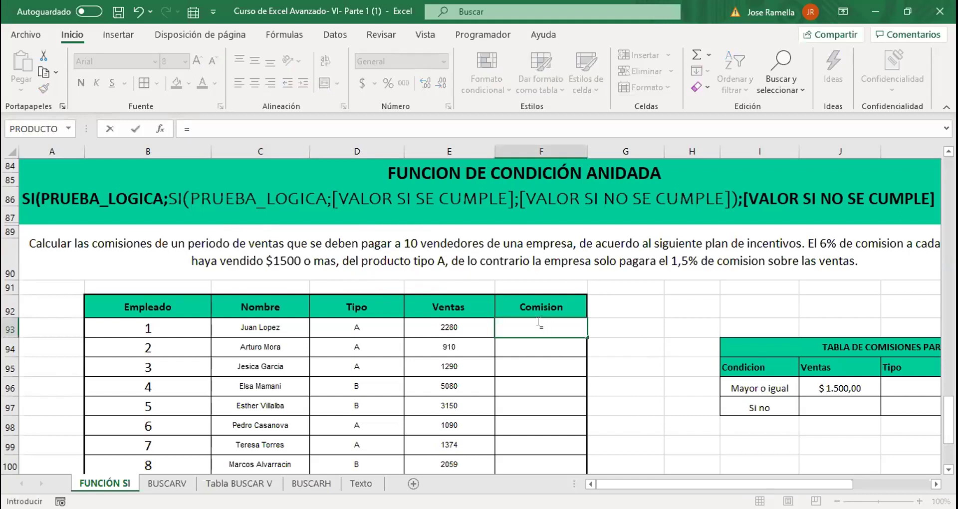
{"action": "type", "text": "si"}
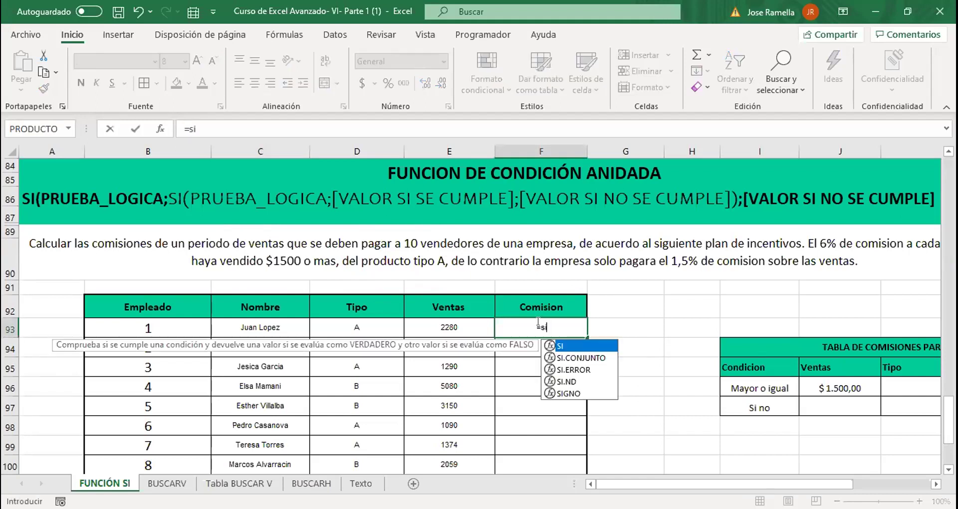
{"action": "key", "text": "Tab"}
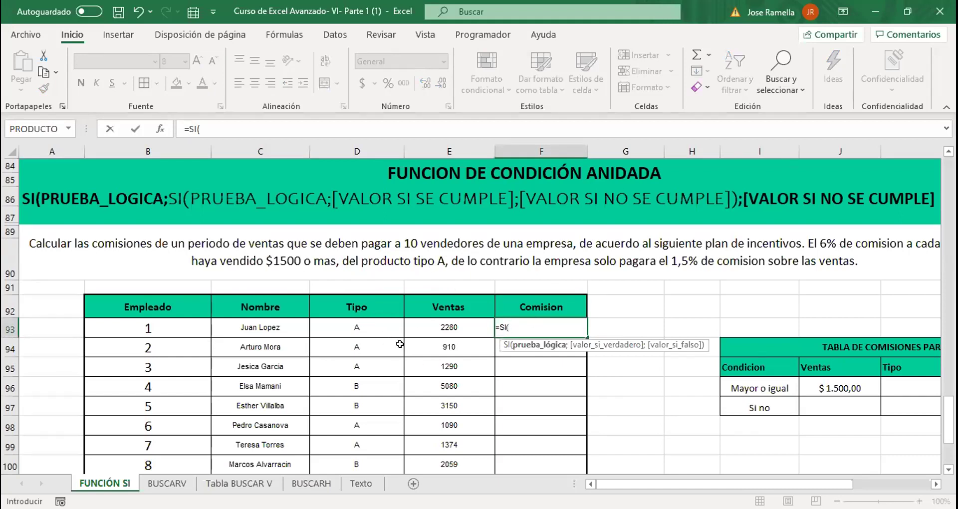
{"action": "left_click", "coordinate": [356, 328]}
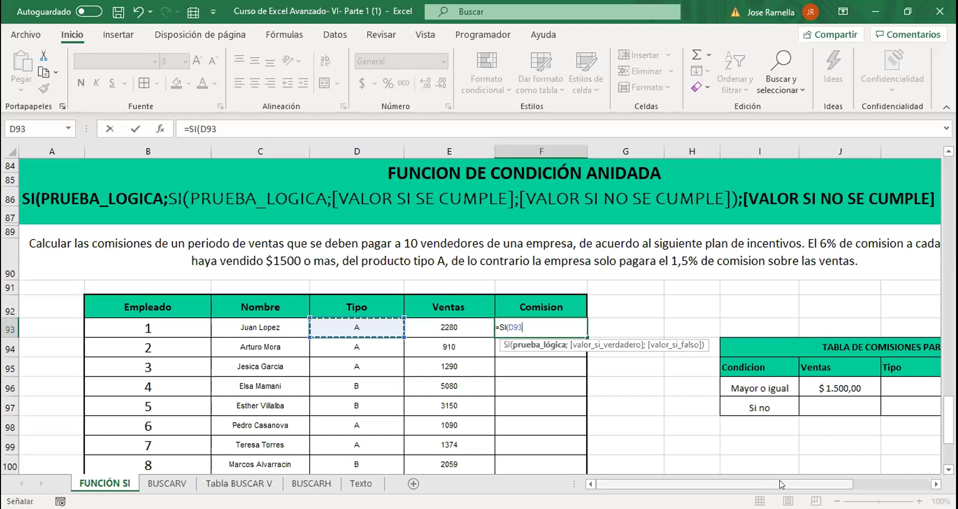
{"action": "type", "text": "="}
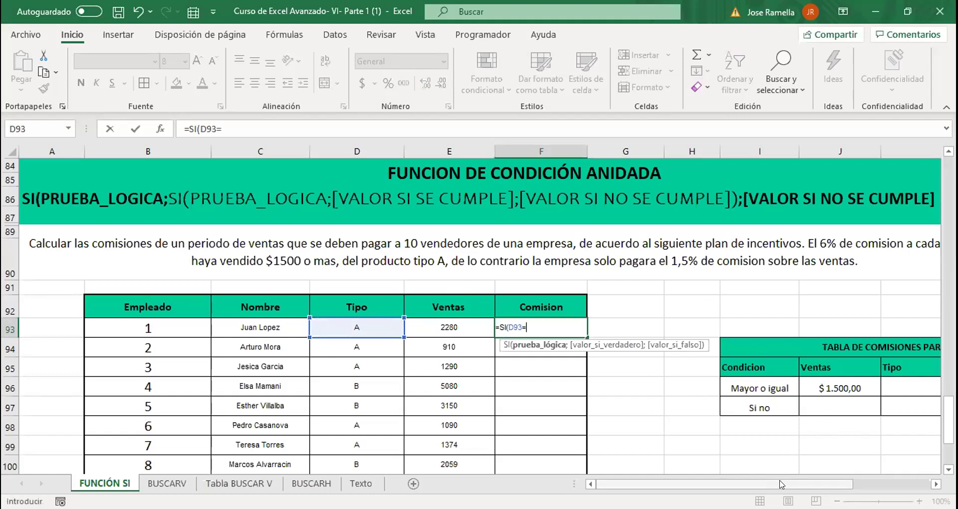
{"action": "left_click_drag", "start_coordinate": [789, 486], "coordinate": [858, 478]}
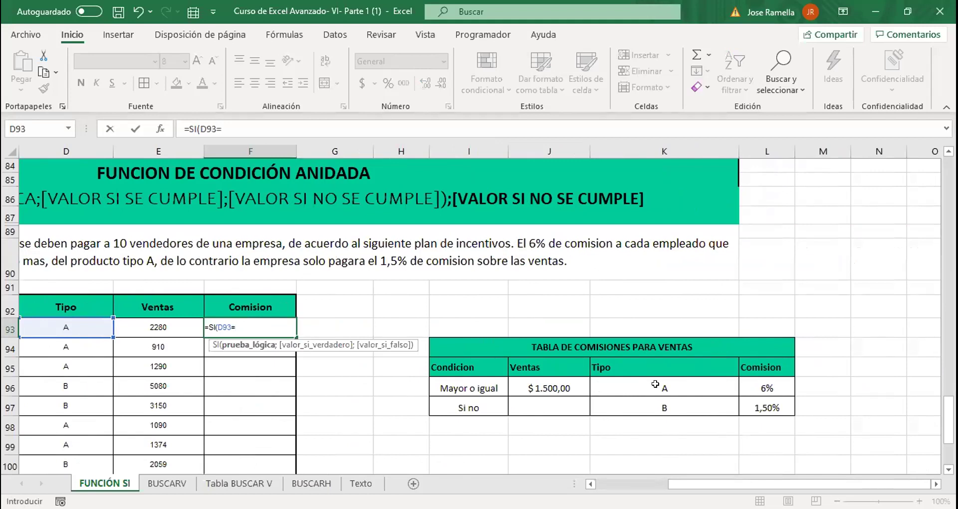
{"action": "left_click", "coordinate": [648, 381]}
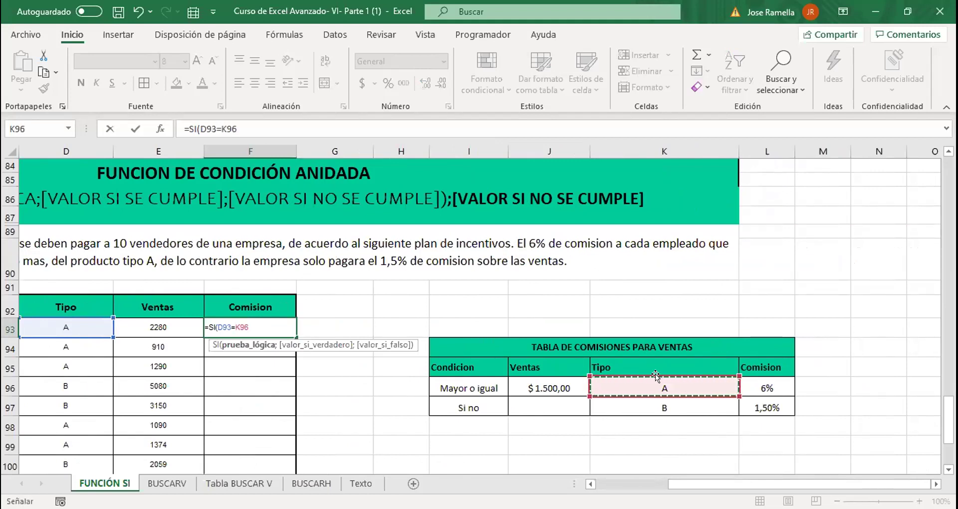
{"action": "type", "text": ";"}
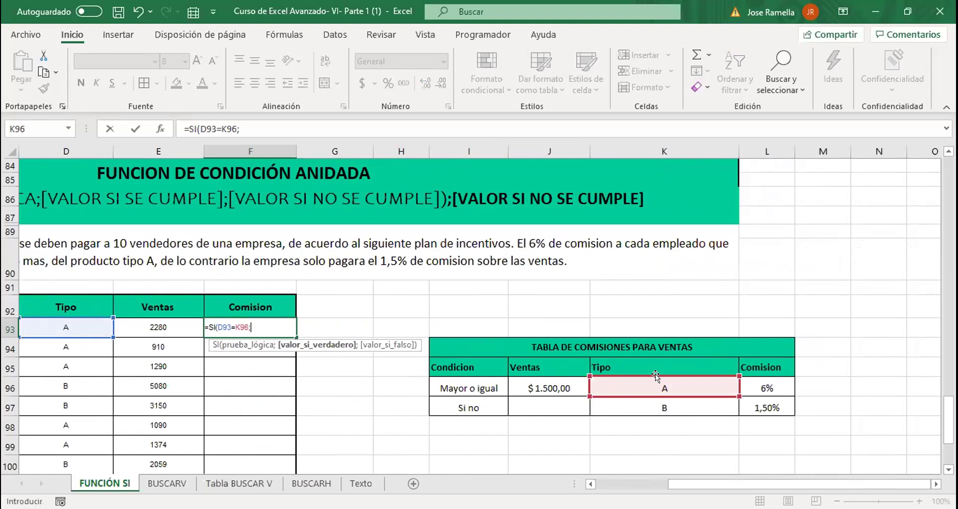
Nest a second SI as the value if true in the F93 formula, with E93>J96 as its logical test
{"action": "type", "text": "si"}
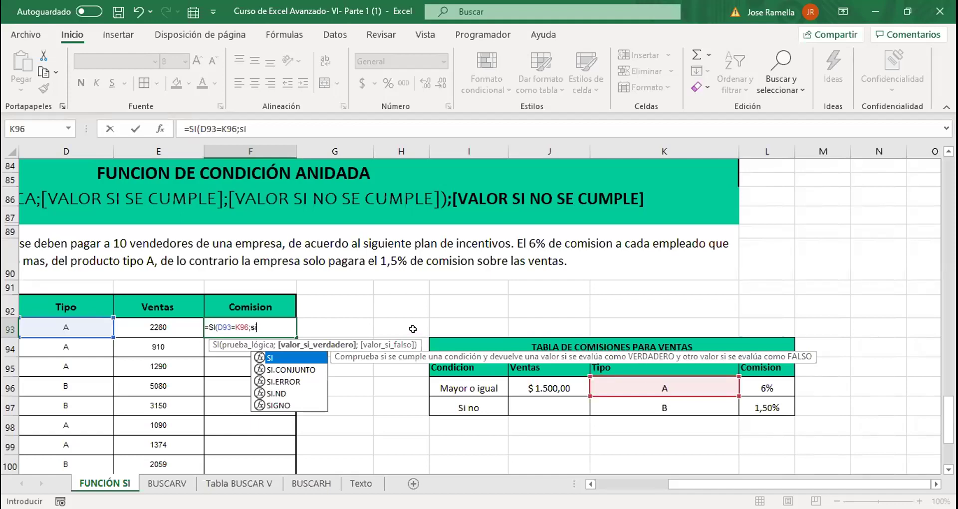
{"action": "key", "text": "Tab"}
{"action": "left_click", "coordinate": [165, 323]}
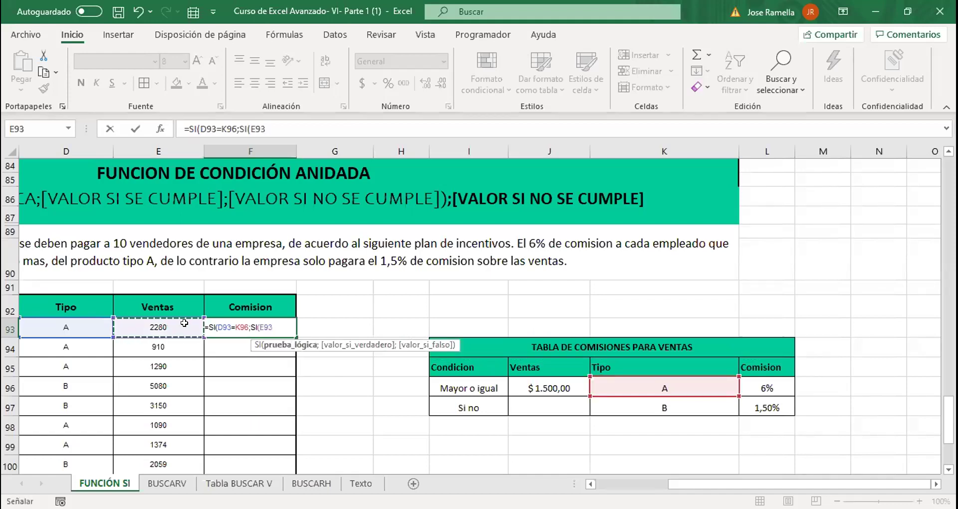
{"action": "type", "text": ">"}
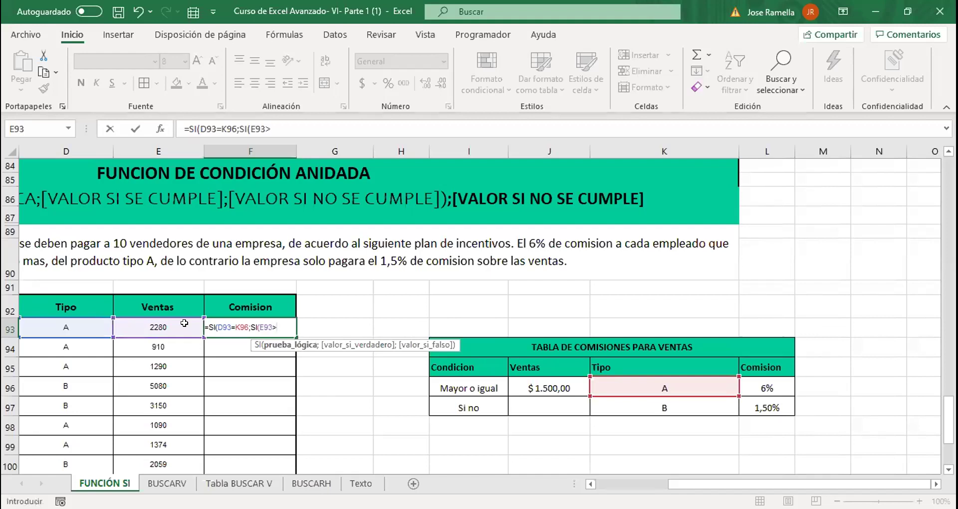
{"action": "type", "text": "2"}
{"action": "key", "text": "BackSpace"}
{"action": "left_click", "coordinate": [556, 388]}
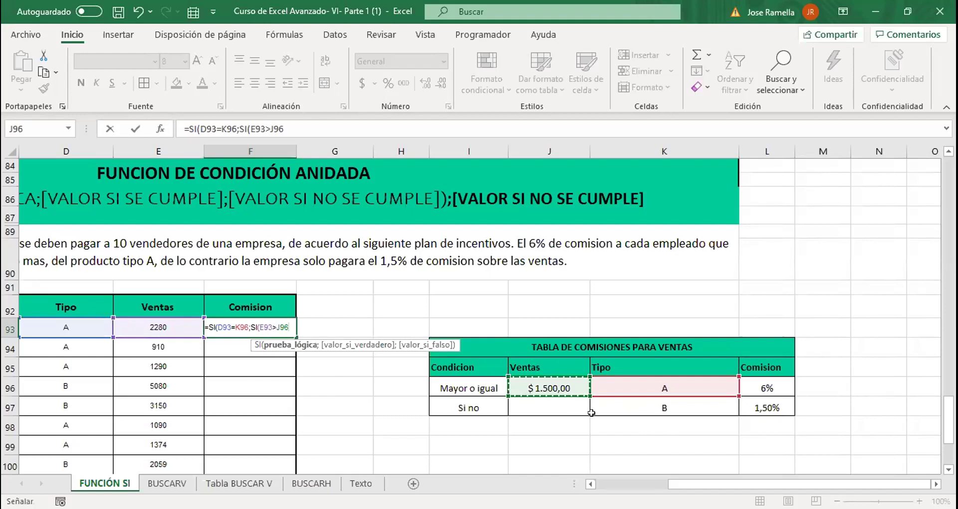
{"action": "type", "text": ";"}
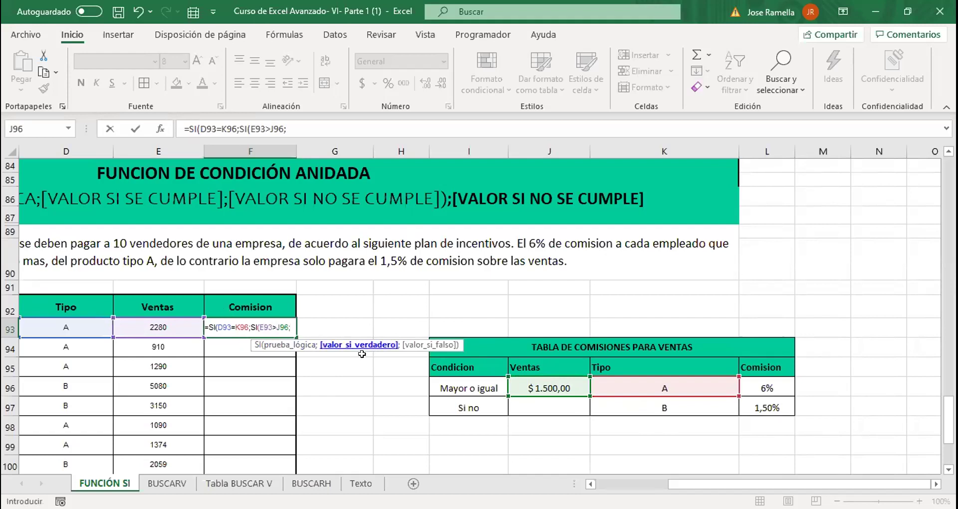
Add E93*L96 as the inner SI's value if true and E93*L97 as its value if false, and close it
{"action": "left_click", "coordinate": [184, 328]}
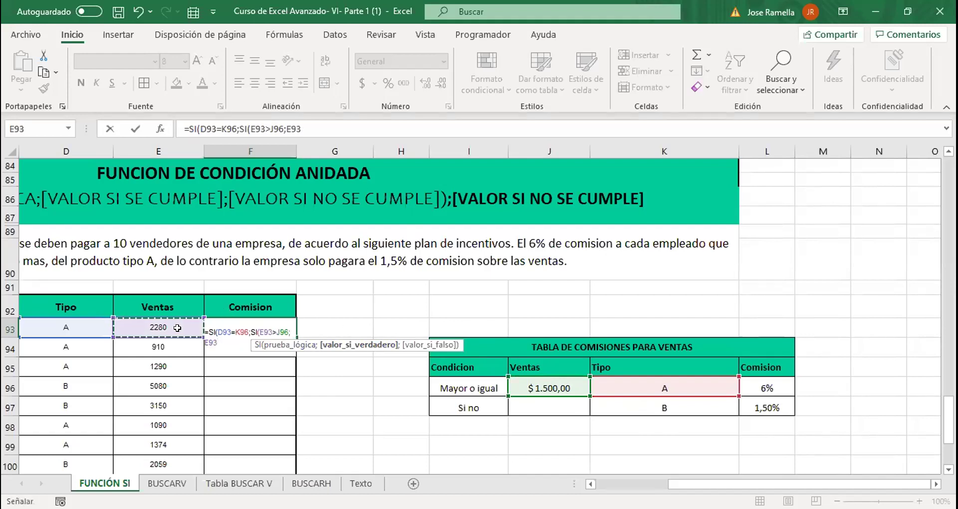
{"action": "type", "text": "*"}
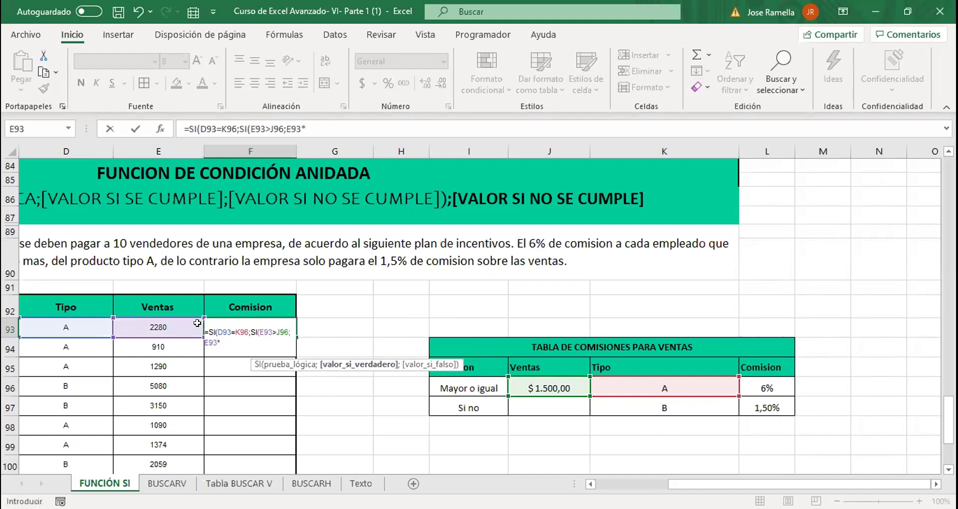
{"action": "left_click", "coordinate": [761, 386]}
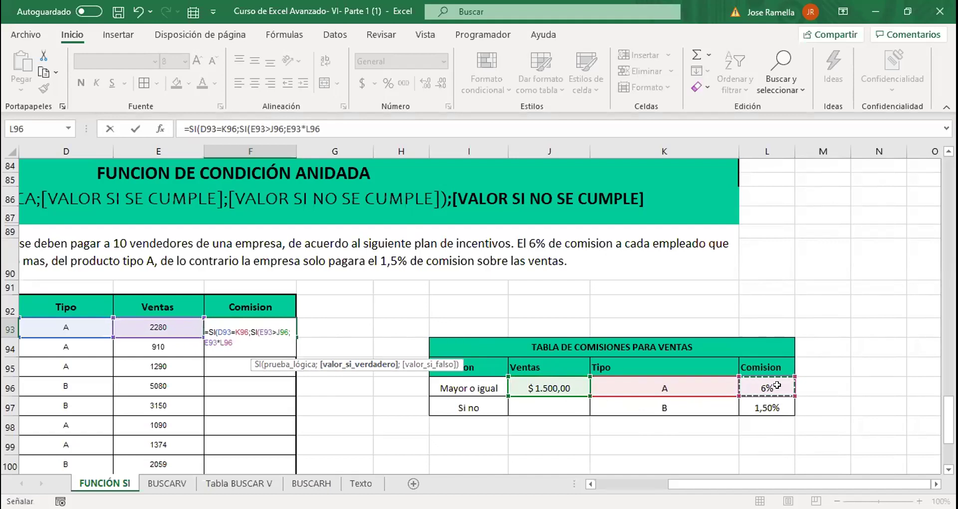
{"action": "type", "text": ";"}
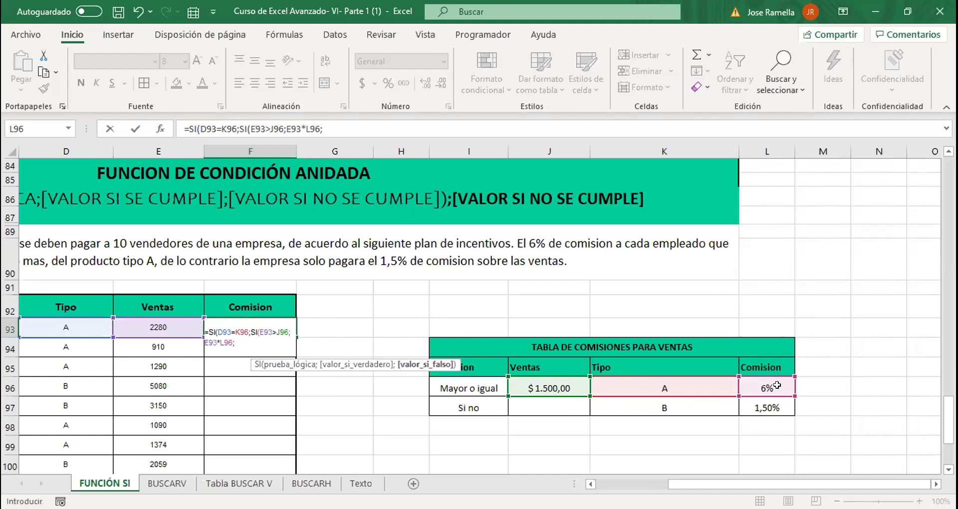
{"action": "left_click", "coordinate": [178, 327]}
{"action": "type", "text": "*"}
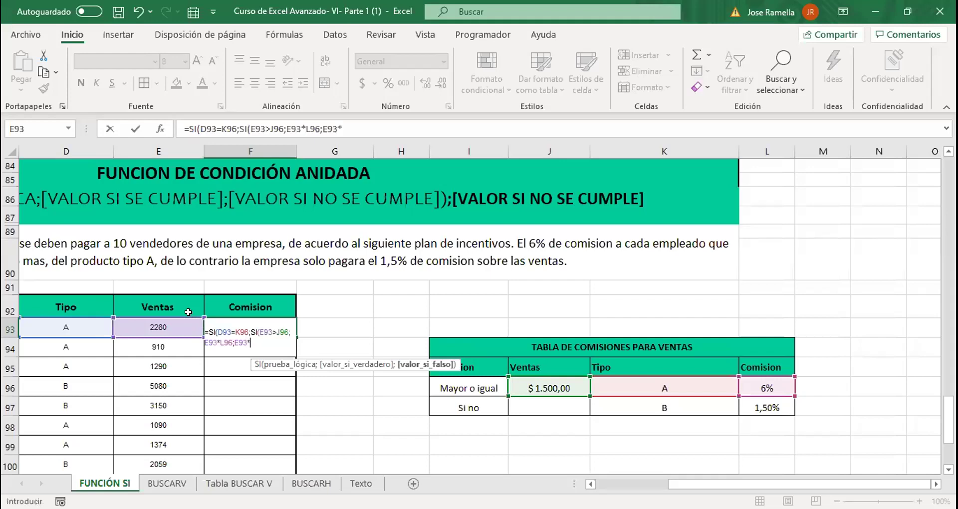
{"action": "left_click", "coordinate": [765, 408]}
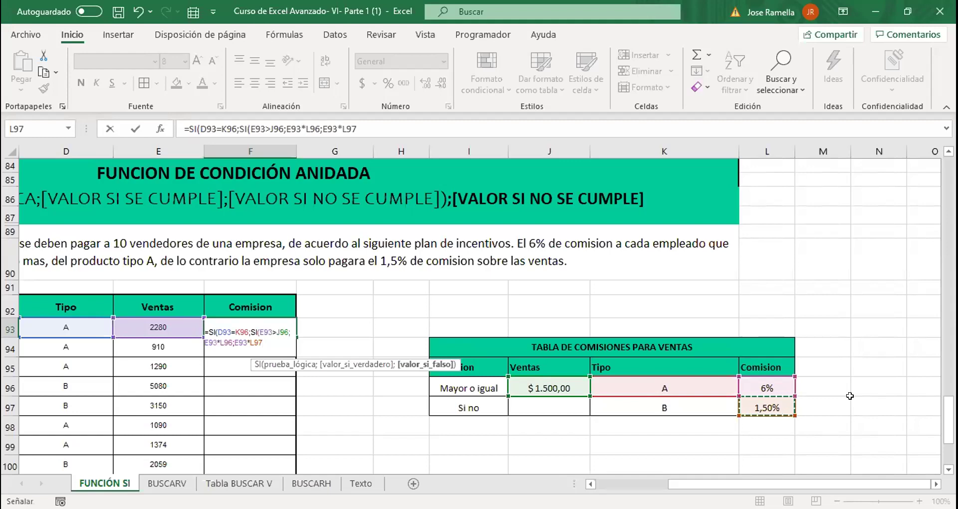
{"action": "type", "text": ")"}
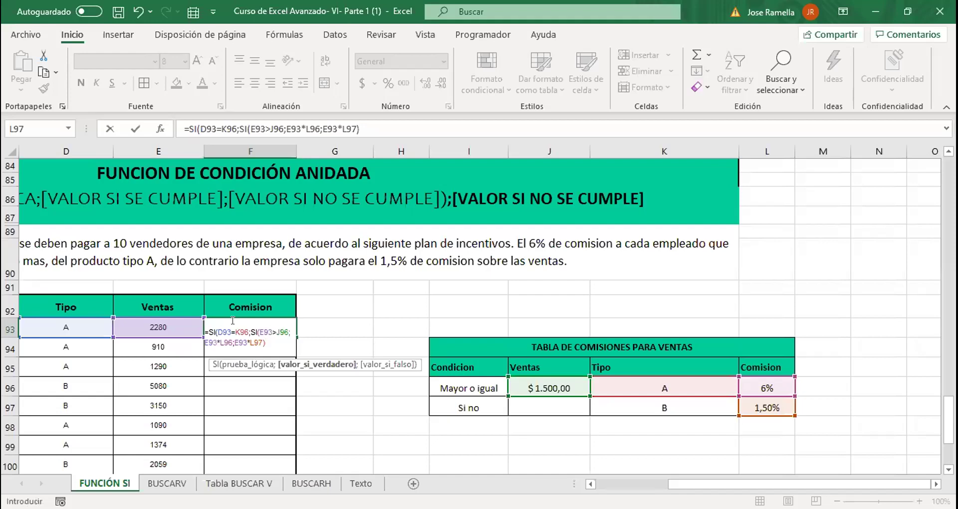
Add E93*L97 as the outer SI's value if false, then close and enter the F93 formula
{"action": "type", "text": ";"}
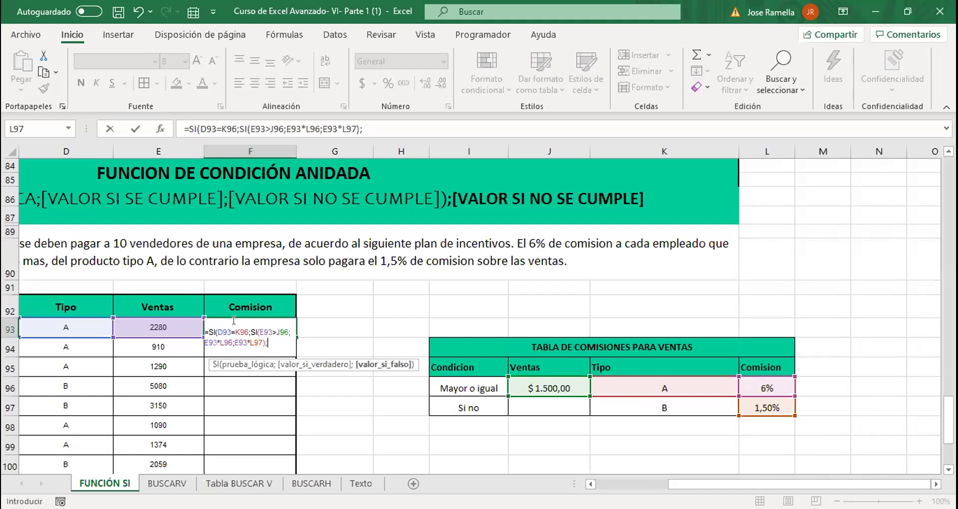
{"action": "left_click", "coordinate": [160, 331]}
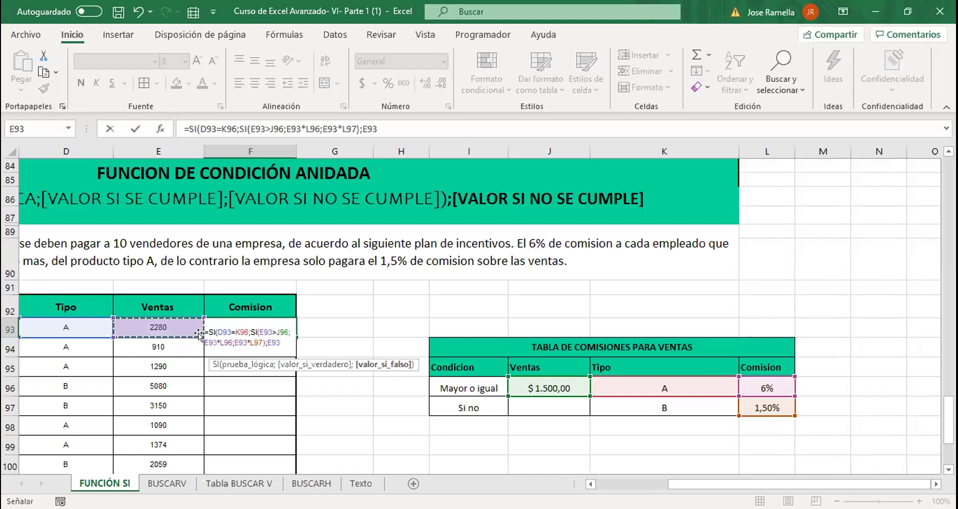
{"action": "type", "text": "*"}
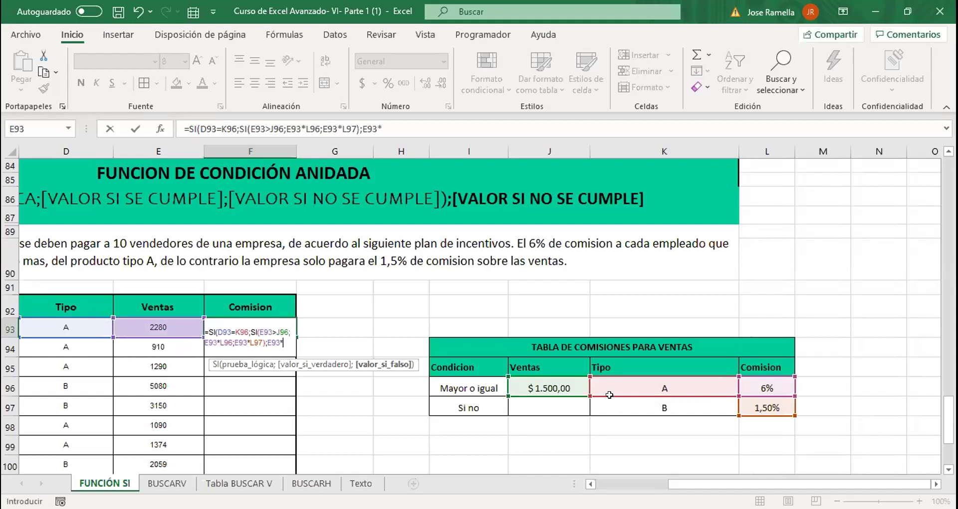
{"action": "left_click", "coordinate": [760, 408]}
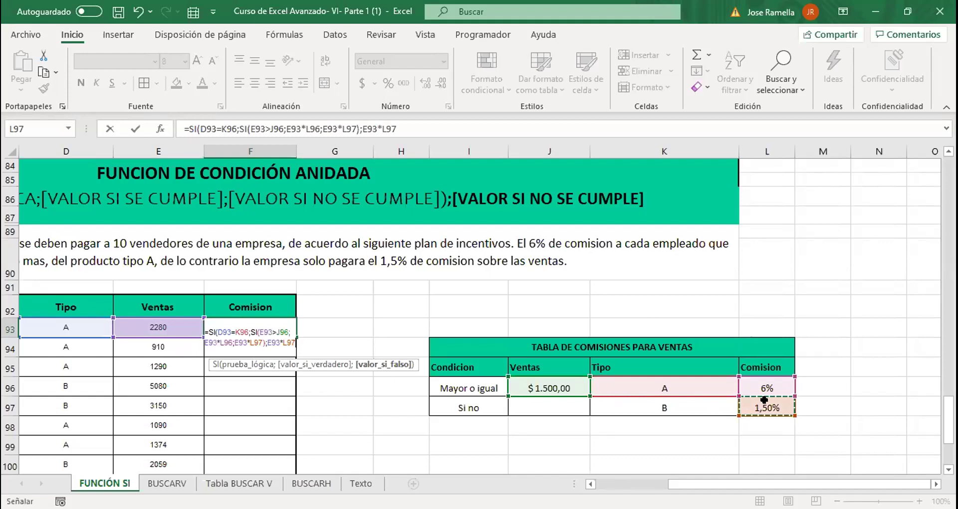
{"action": "type", "text": ")"}
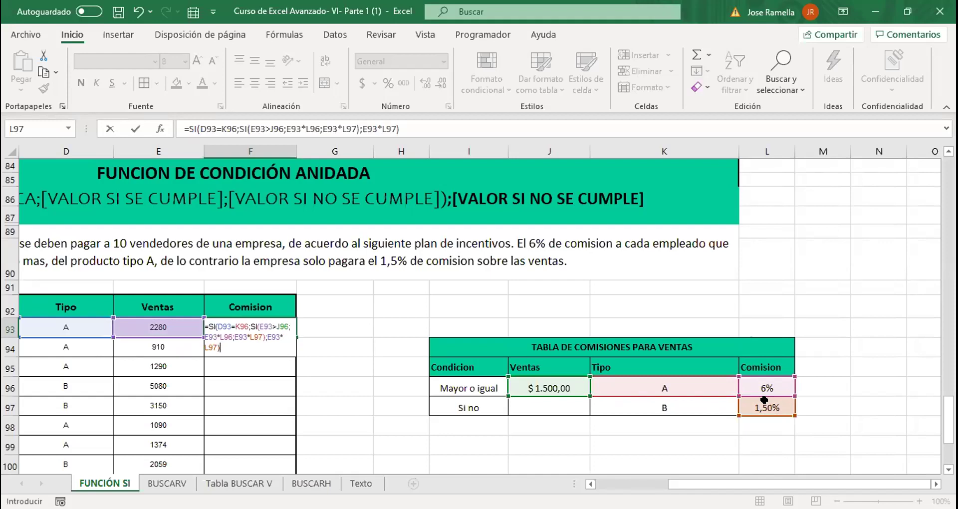
{"action": "key", "text": "Return"}
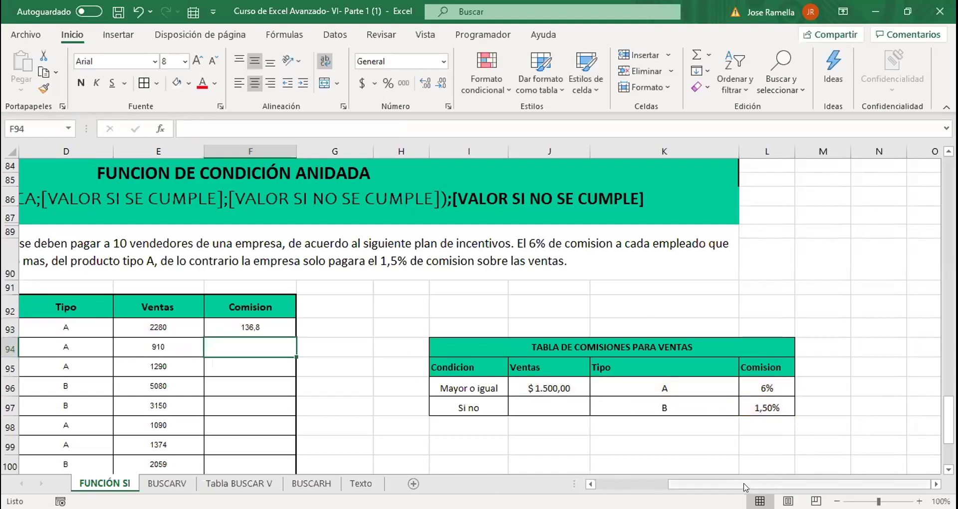
{"action": "left_click_drag", "start_coordinate": [744, 484], "coordinate": [672, 477]}
{"action": "scroll", "coordinate": [511, 297], "scroll_direction": "up", "scroll_amount": 3}
{"action": "scroll", "coordinate": [399, 324], "scroll_direction": "down", "scroll_amount": 3}
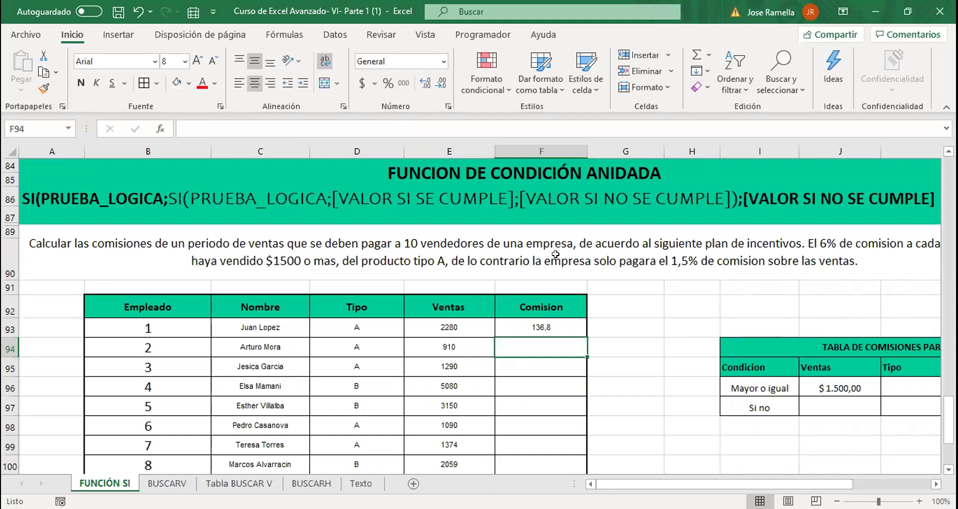
Look through the BUSCARV sheet's employee form and function explanation, and the source data on the Tabla BUSCAR V sheet
{"action": "left_click", "coordinate": [161, 484]}
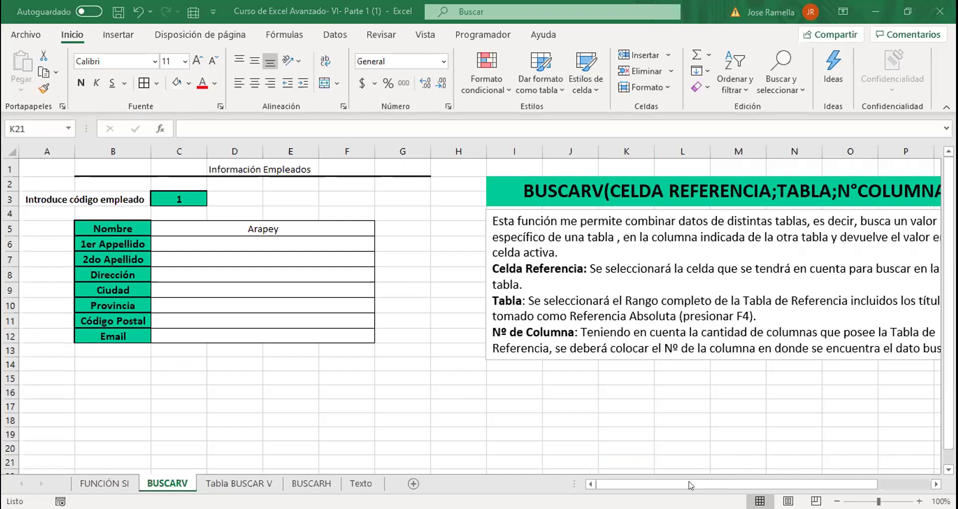
{"action": "left_click", "coordinate": [705, 486]}
{"action": "left_click_drag", "start_coordinate": [707, 487], "coordinate": [649, 432]}
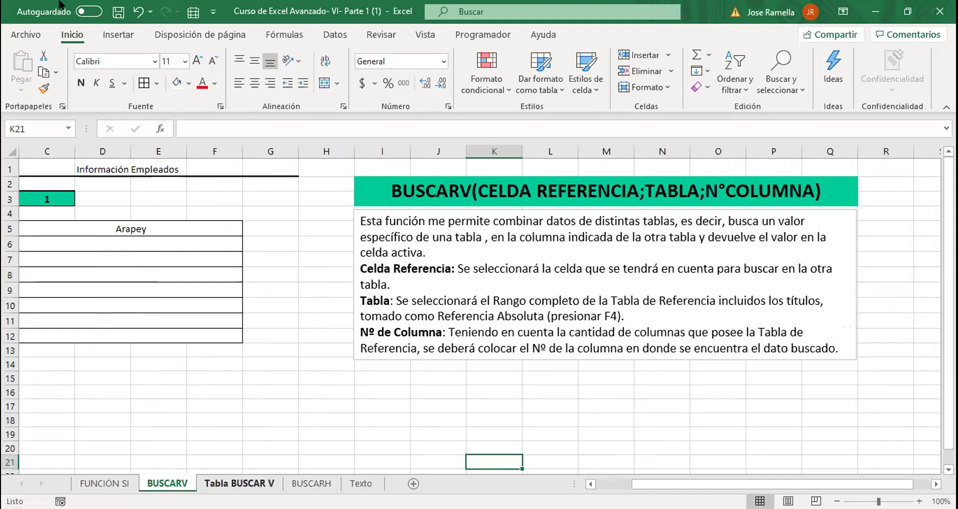
{"action": "left_click", "coordinate": [240, 483]}
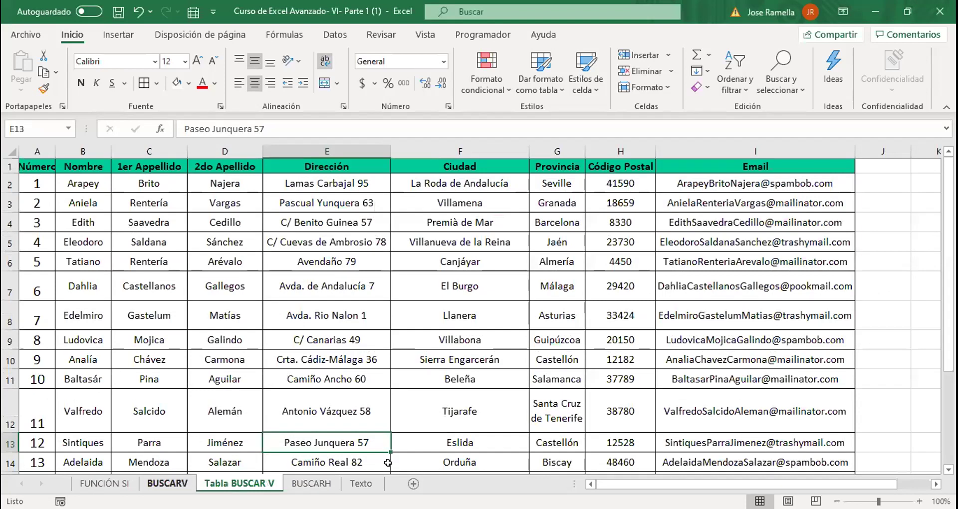
{"action": "left_click", "coordinate": [184, 484]}
{"action": "left_click_drag", "start_coordinate": [721, 486], "coordinate": [703, 482]}
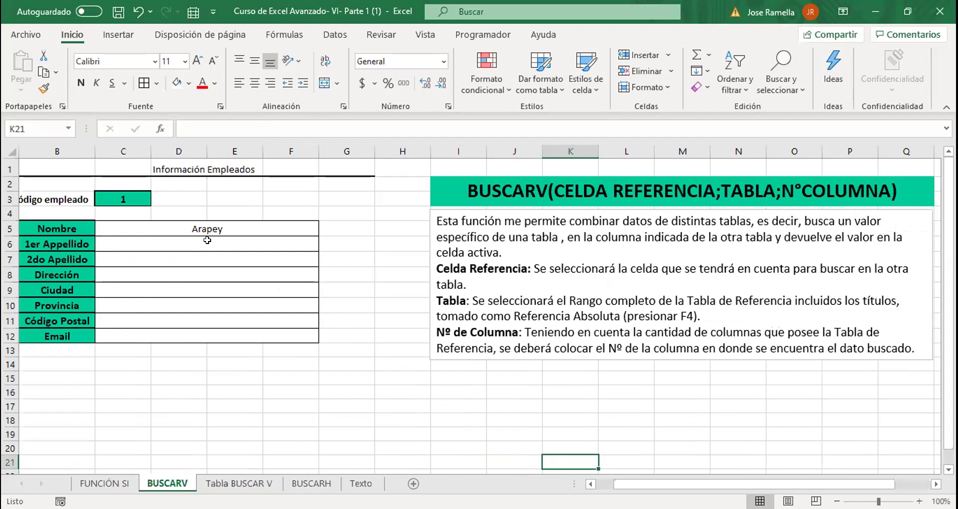
{"action": "left_click_drag", "start_coordinate": [643, 485], "coordinate": [637, 484]}
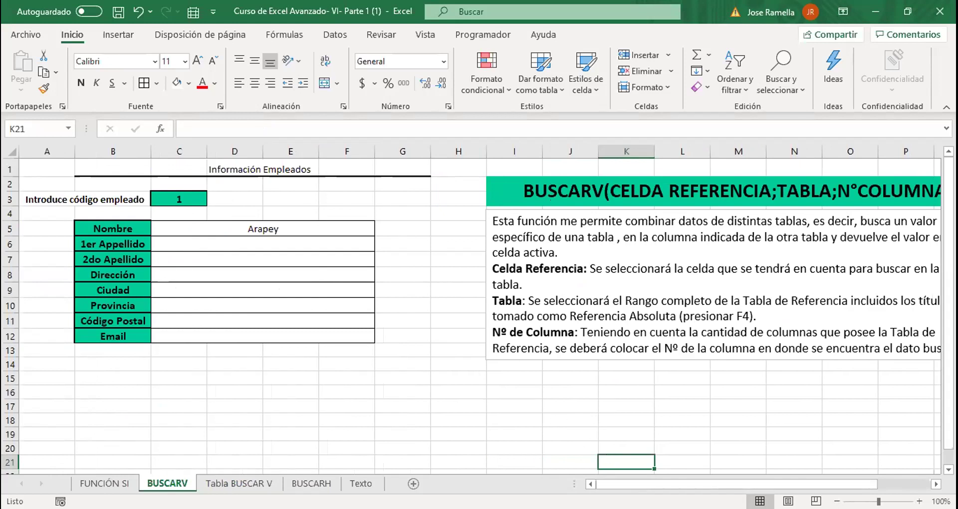
{"action": "left_click_drag", "start_coordinate": [645, 485], "coordinate": [681, 480]}
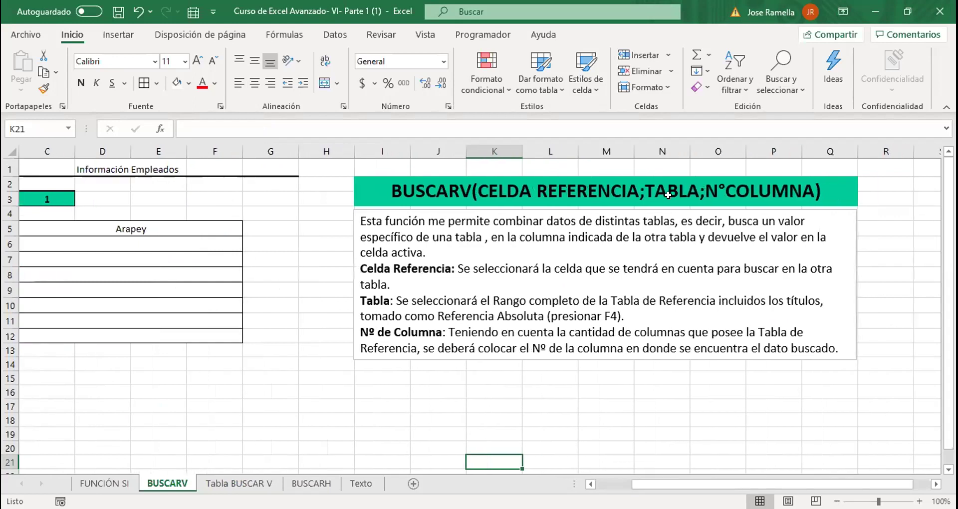
{"action": "left_click", "coordinate": [668, 197]}
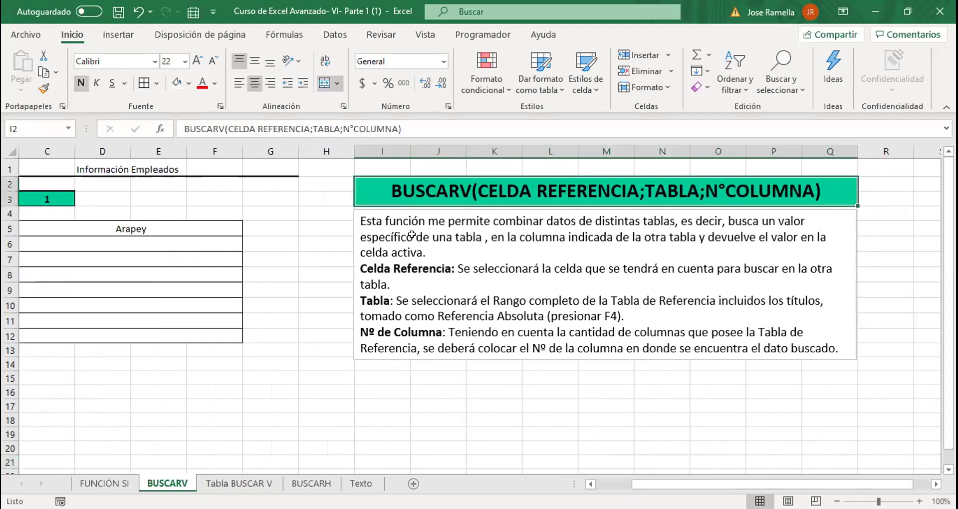
Examine the BUSCARV formula in the Nombre cell C5 and the employee code cell C3 it references
{"action": "left_click", "coordinate": [196, 229]}
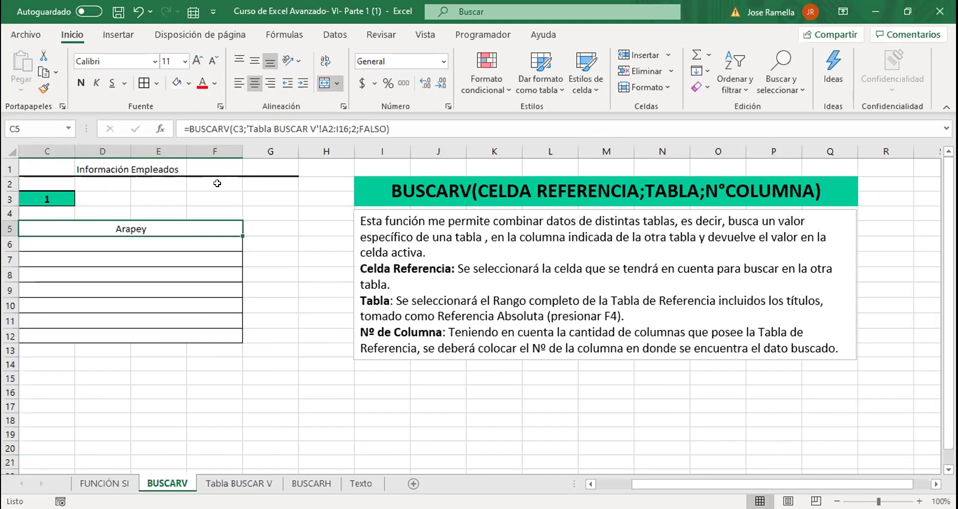
{"action": "left_click", "coordinate": [61, 200]}
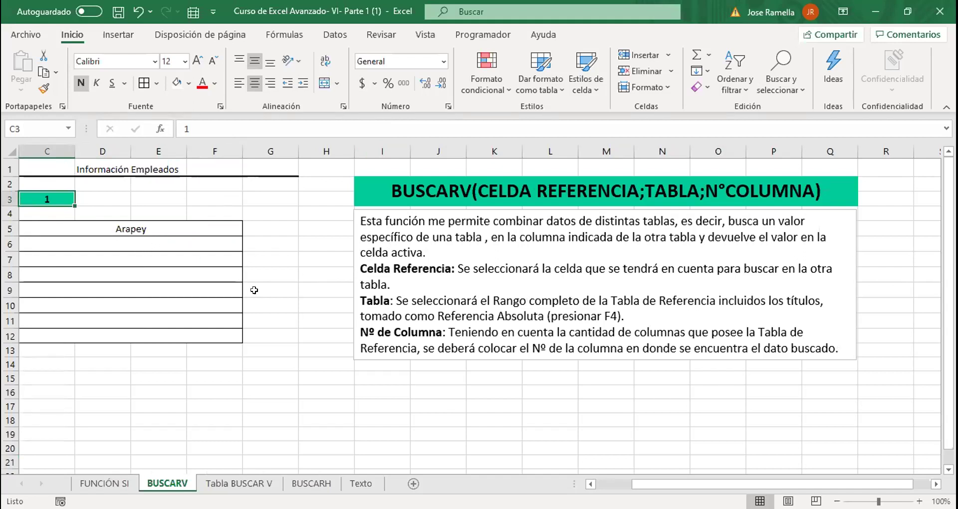
{"action": "scroll", "coordinate": [229, 220], "scroll_direction": "left", "scroll_amount": 2}
{"action": "left_click", "coordinate": [228, 225]}
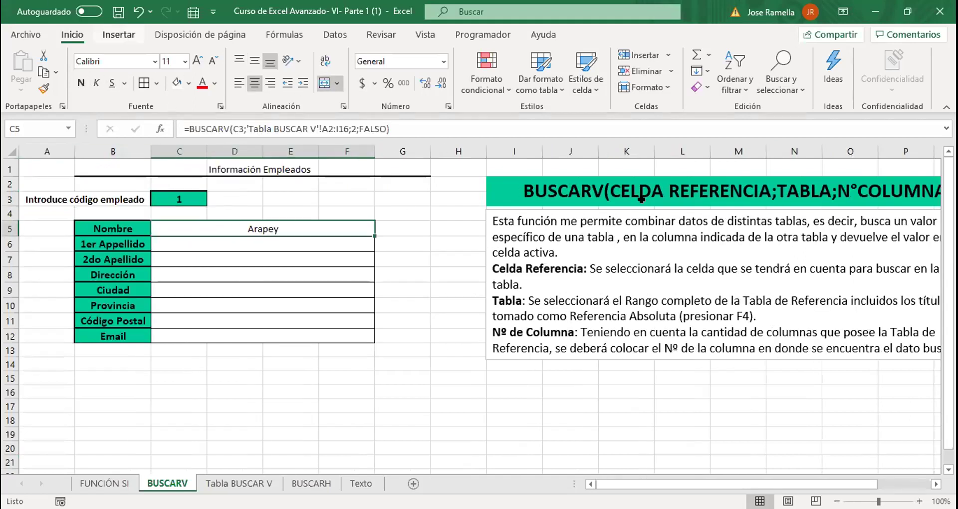
Set the employee code in C3 to 2 and check the Nombre lookup in C5
{"action": "left_click", "coordinate": [187, 200]}
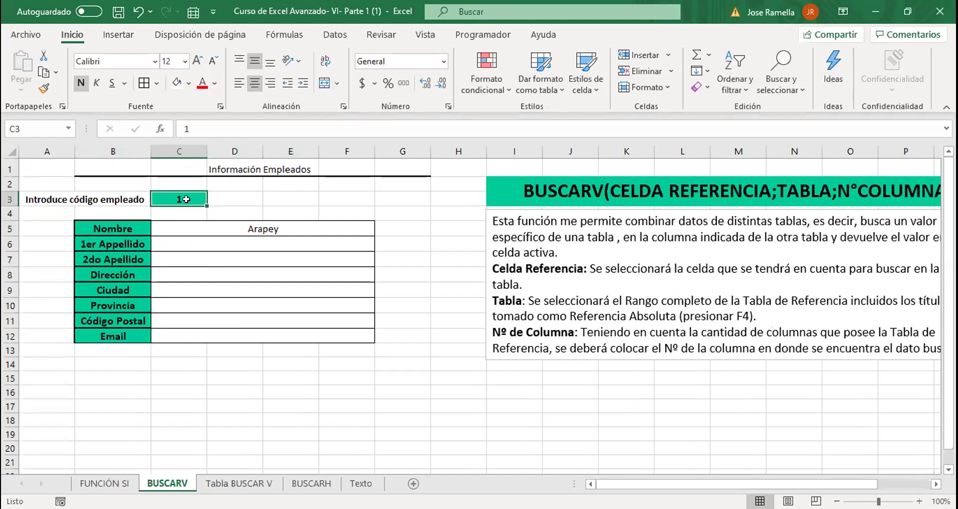
{"action": "type", "text": "2"}
{"action": "key", "text": "Return"}
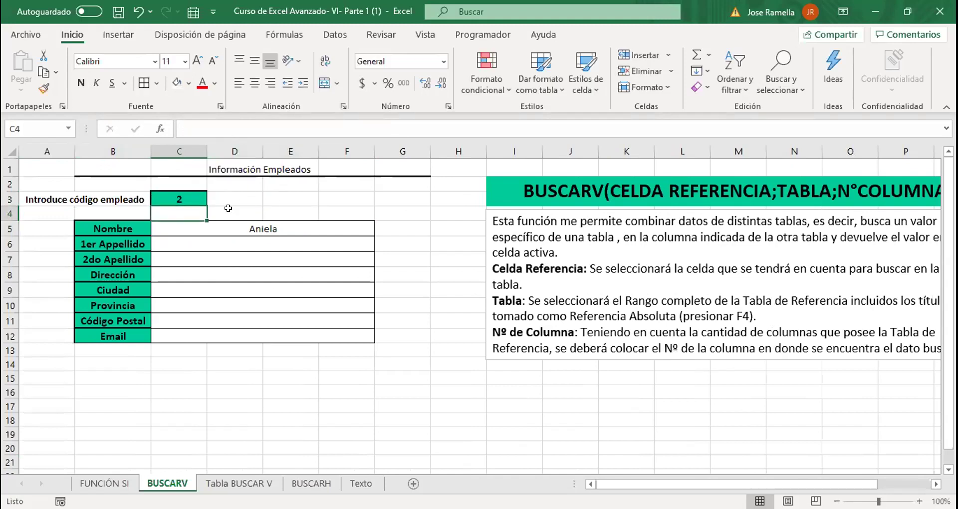
{"action": "left_click", "coordinate": [263, 228]}
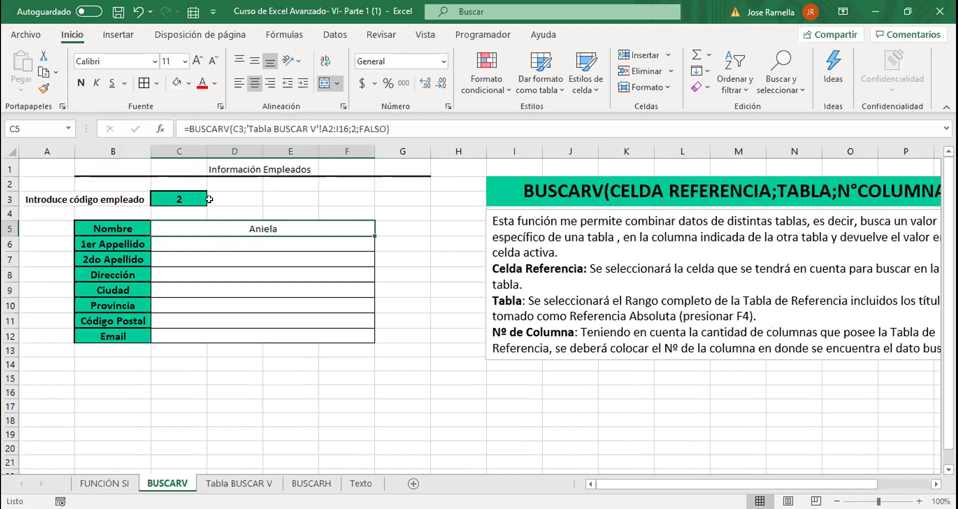
Review the employee records on the Tabla BUSCAR V sheet, and set the employee code in C3 of BUSCARV to 1
{"action": "left_click", "coordinate": [240, 484]}
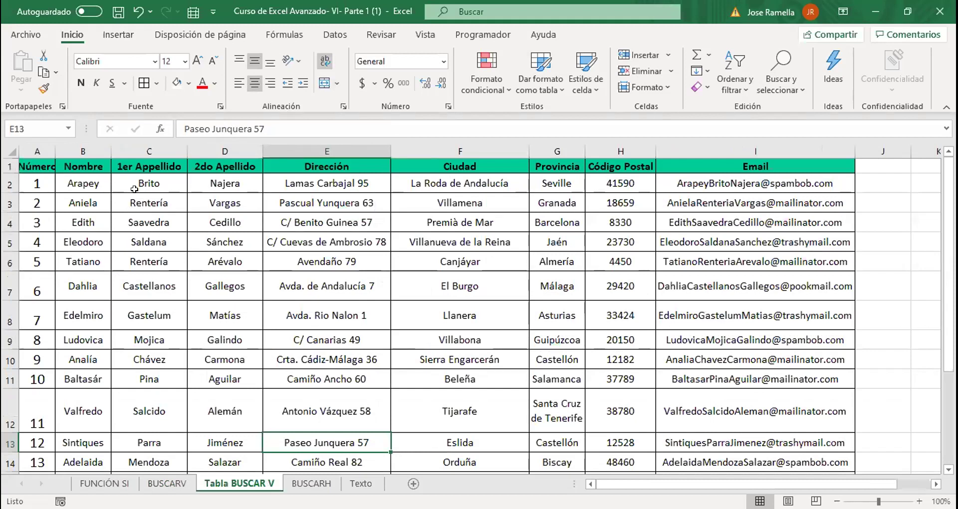
{"action": "scroll", "coordinate": [150, 220], "scroll_direction": "down", "scroll_amount": 5}
{"action": "scroll", "coordinate": [212, 296], "scroll_direction": "up", "scroll_amount": 5}
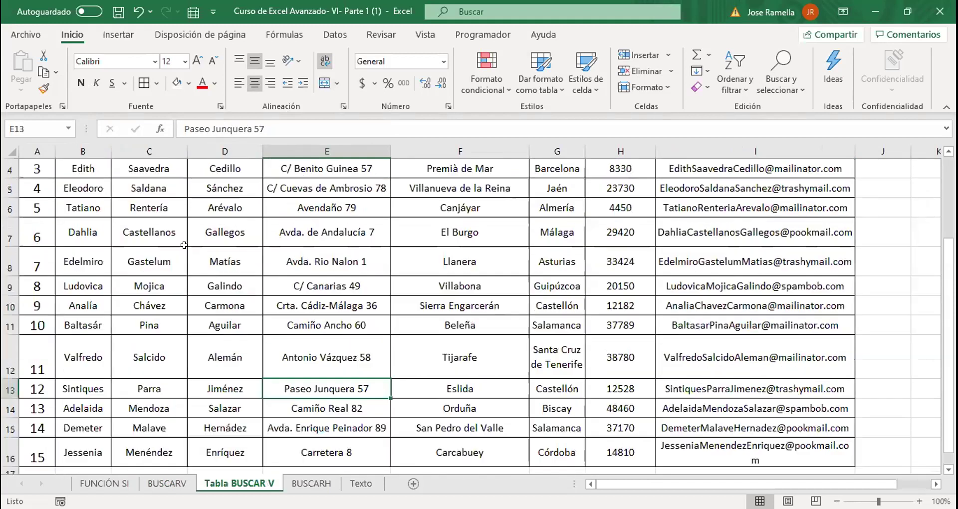
{"action": "left_click", "coordinate": [168, 483]}
{"action": "left_click", "coordinate": [189, 199]}
{"action": "type", "text": "1"}
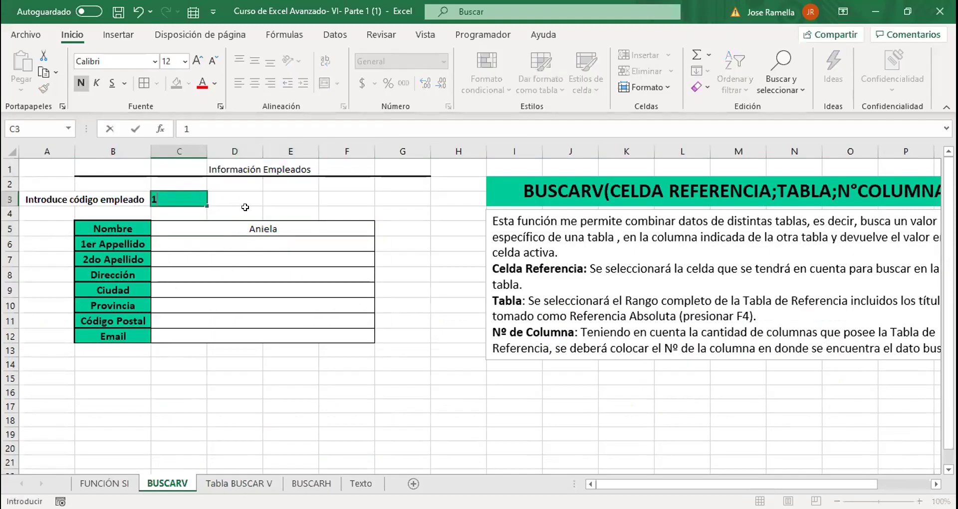
{"action": "key", "text": "Return"}
Start a BUSCARV formula in the 1er Apellido cell C6 with C3 as the lookup value
{"action": "left_click", "coordinate": [247, 244]}
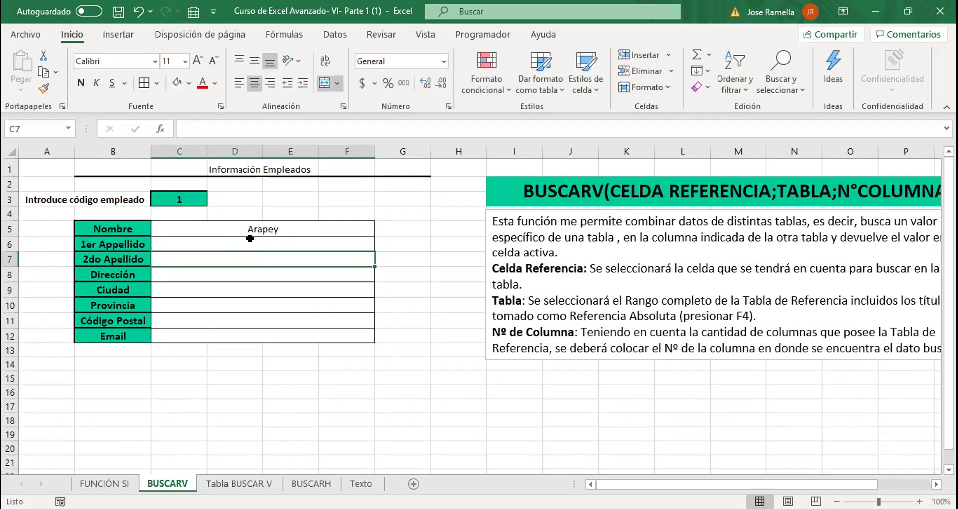
{"action": "type", "text": "="}
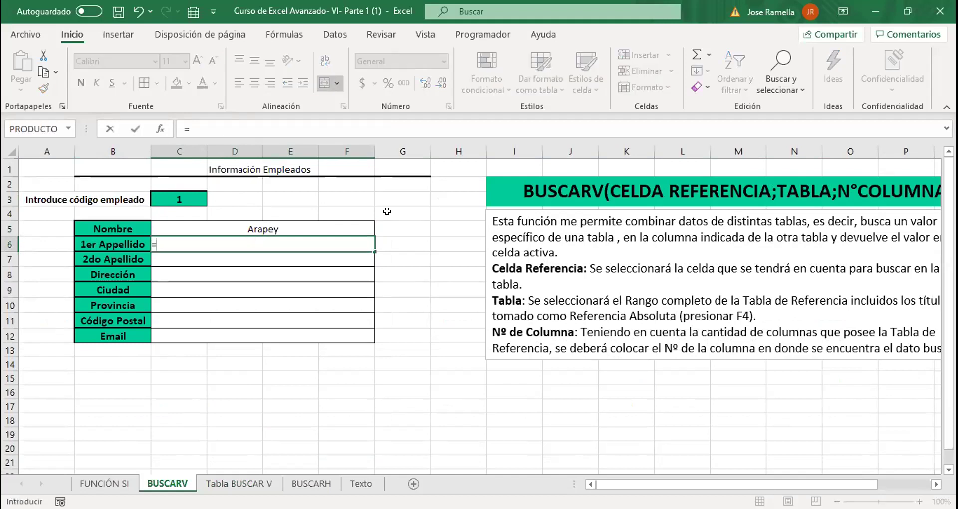
{"action": "type", "text": "bus"}
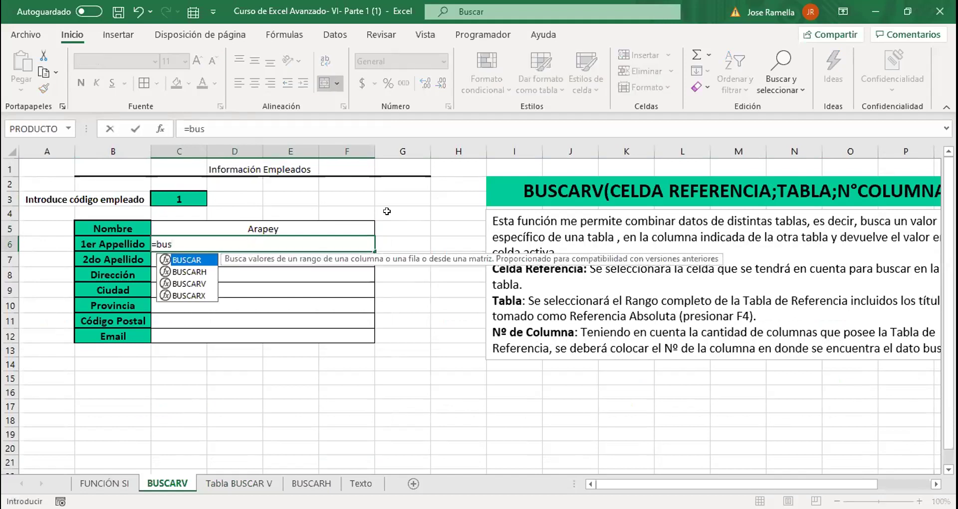
{"action": "key", "text": "Down"}
{"action": "key", "text": "Down"}
{"action": "key", "text": "Tab"}
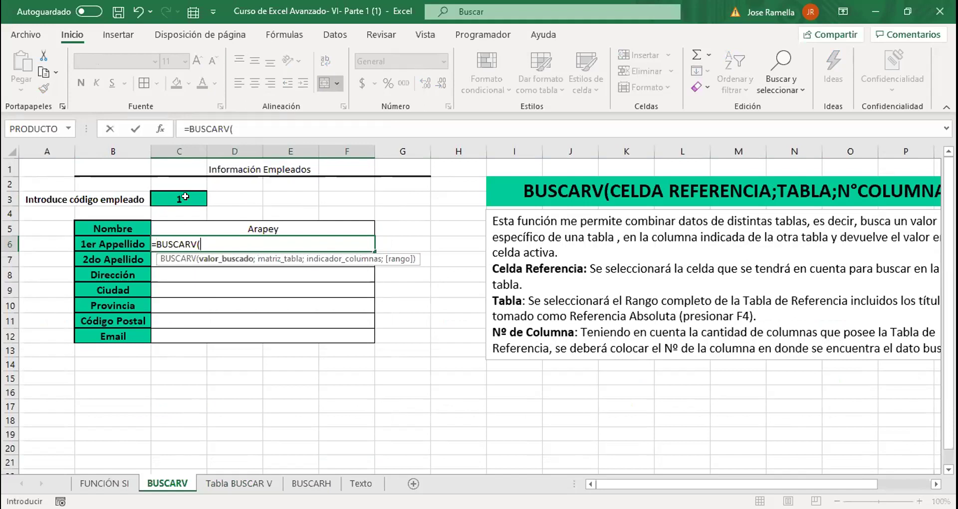
{"action": "left_click", "coordinate": [185, 196]}
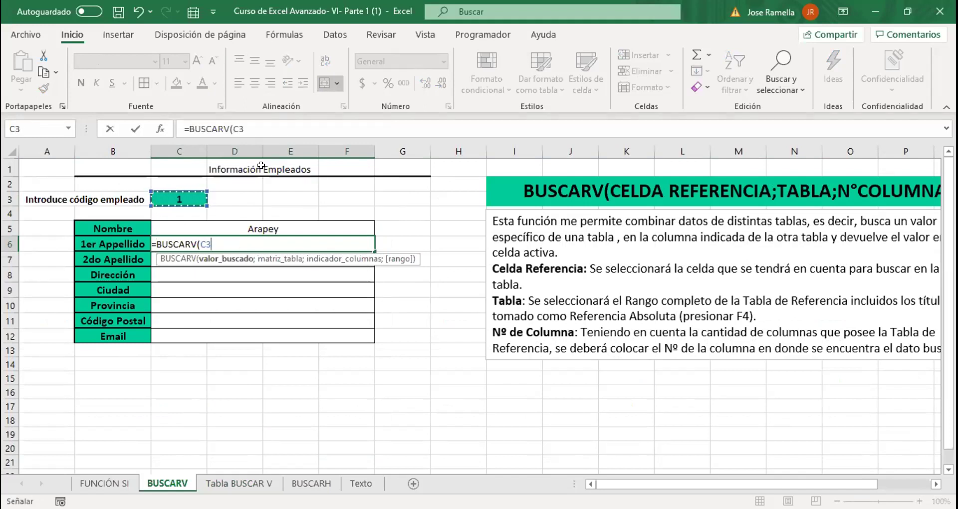
{"action": "type", "text": ";"}
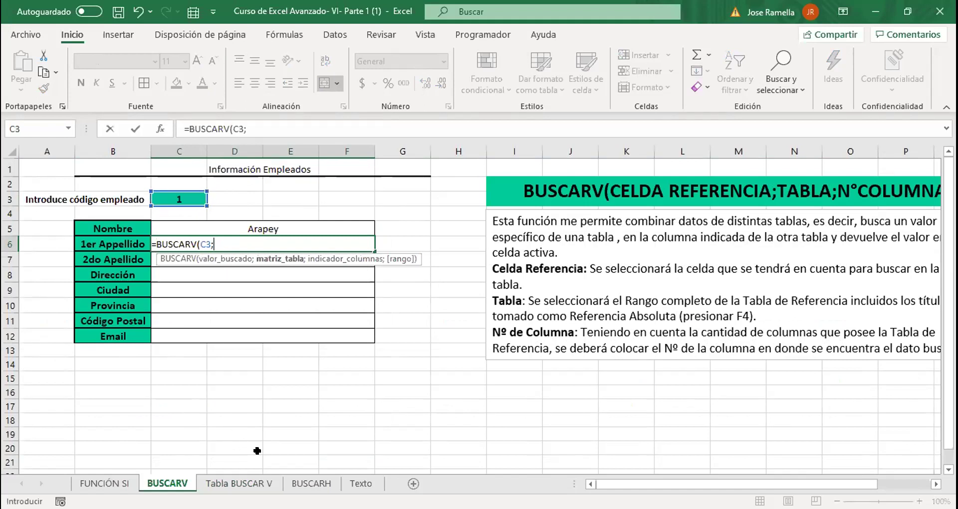
Set the BUSCARV table argument to the range A2:I16 on the Tabla BUSCAR V sheet
{"action": "left_click", "coordinate": [244, 487]}
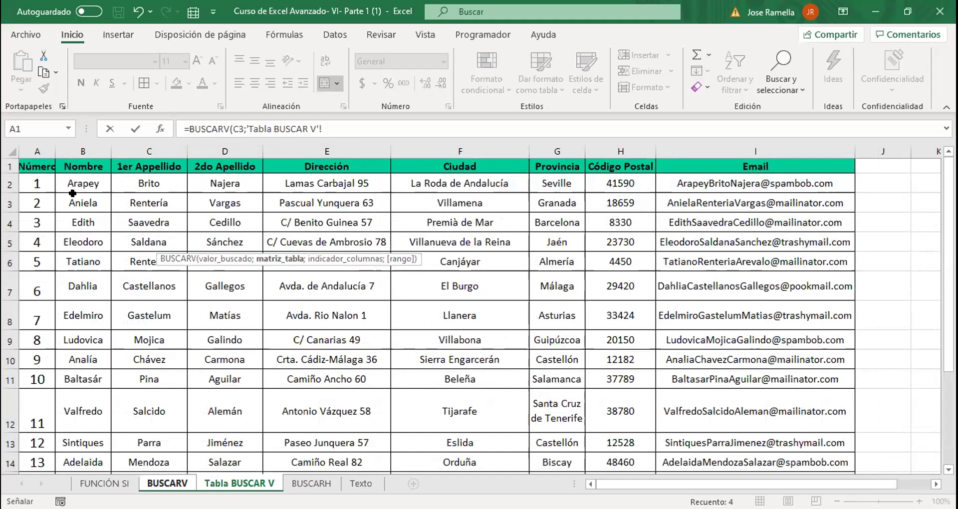
{"action": "left_click", "coordinate": [49, 185]}
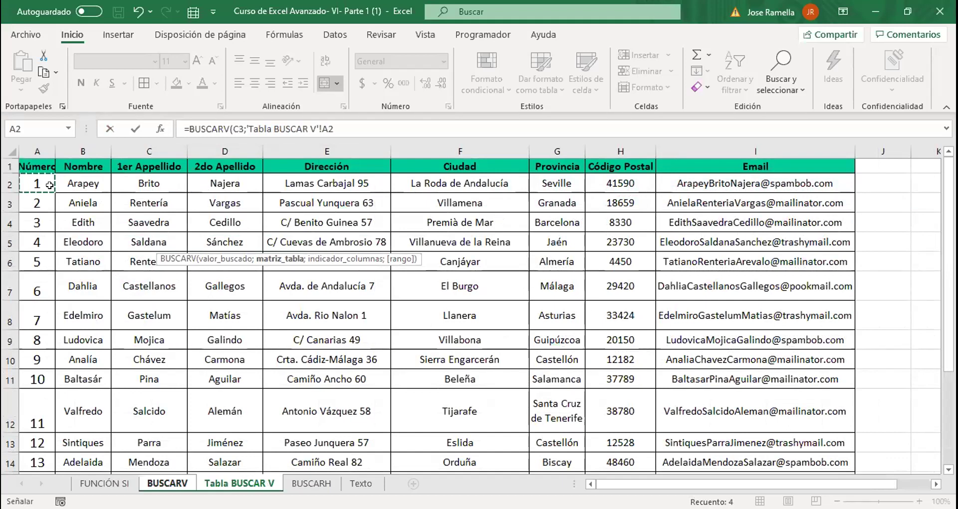
{"action": "left_click_drag", "start_coordinate": [49, 186], "coordinate": [677, 440]}
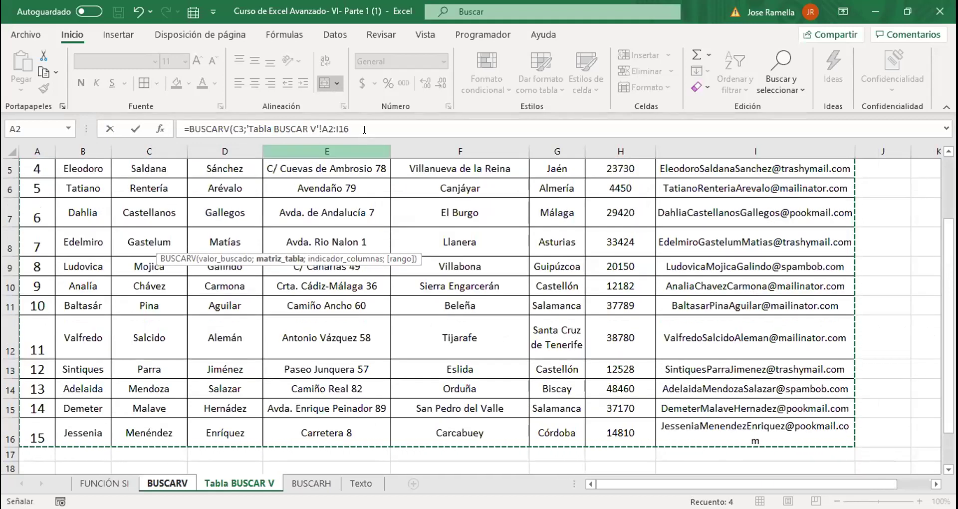
{"action": "left_click", "coordinate": [364, 129]}
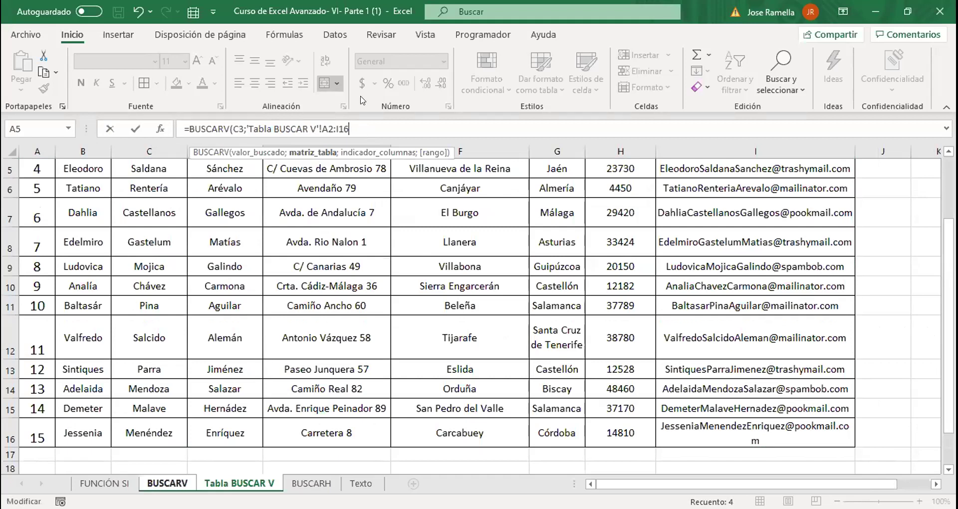
{"action": "type", "text": ";"}
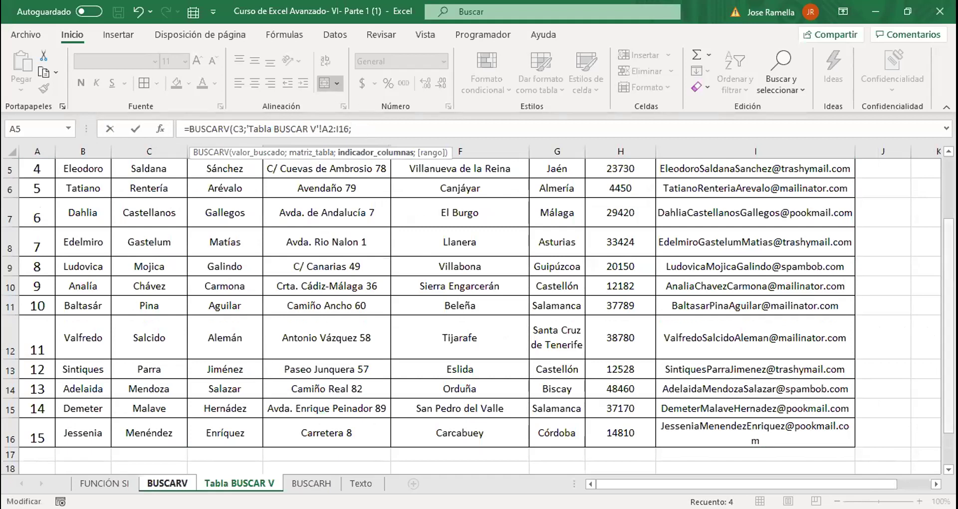
Set the column index to 3 and the match type to FALSO, then close and enter the C6 formula
{"action": "scroll", "coordinate": [195, 315], "scroll_direction": "up", "scroll_amount": 2}
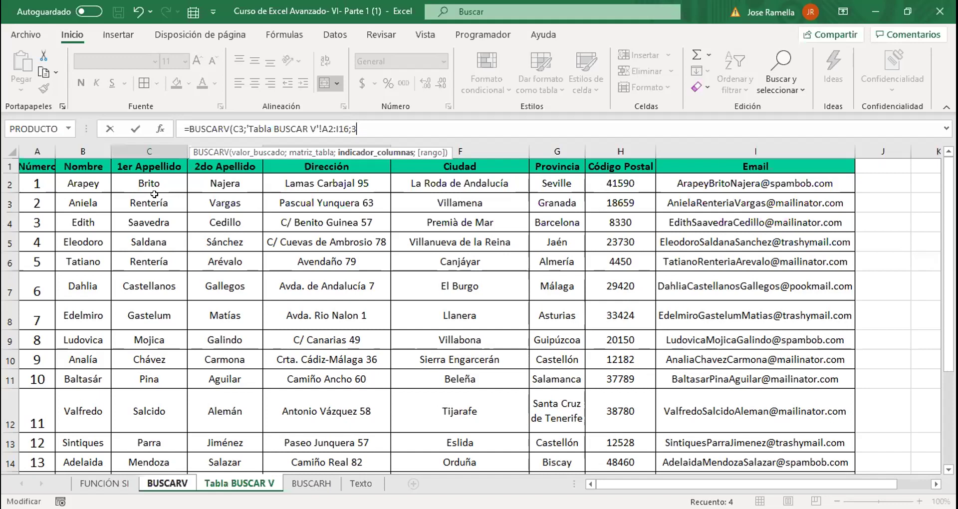
{"action": "type", "text": ";"}
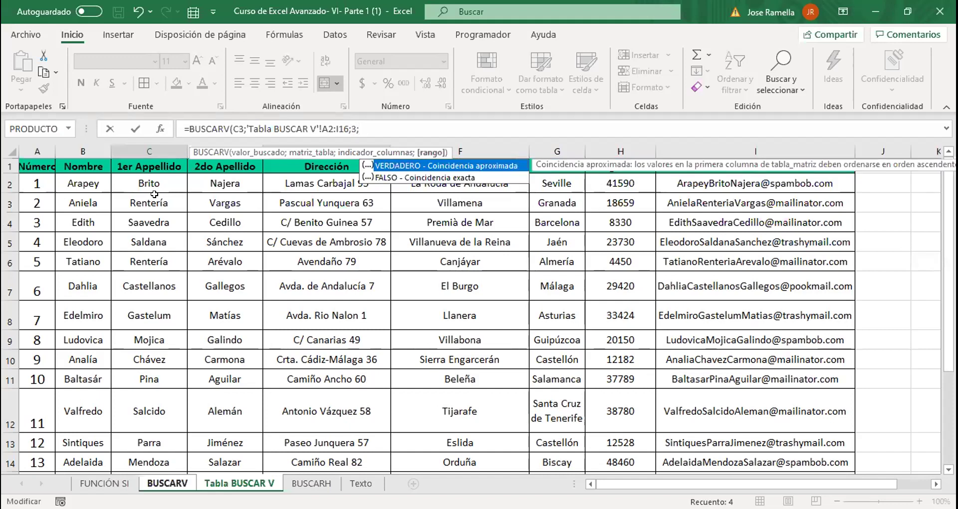
{"action": "key", "text": "Down"}
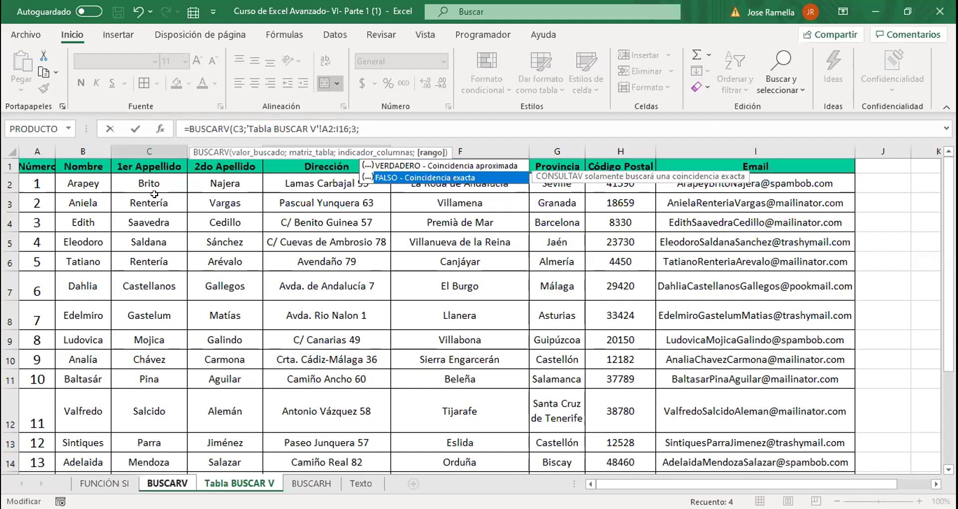
{"action": "key", "text": "Tab"}
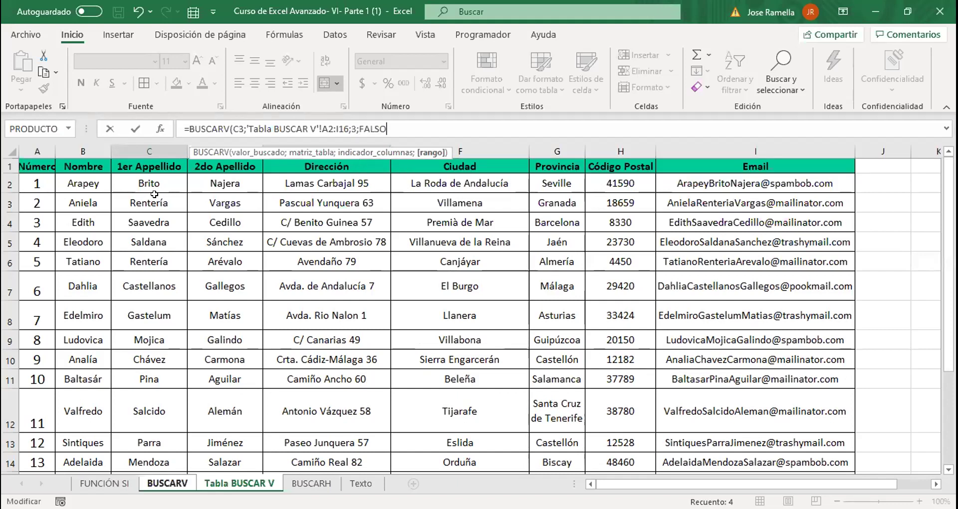
{"action": "type", "text": ")"}
{"action": "key", "text": "Return"}
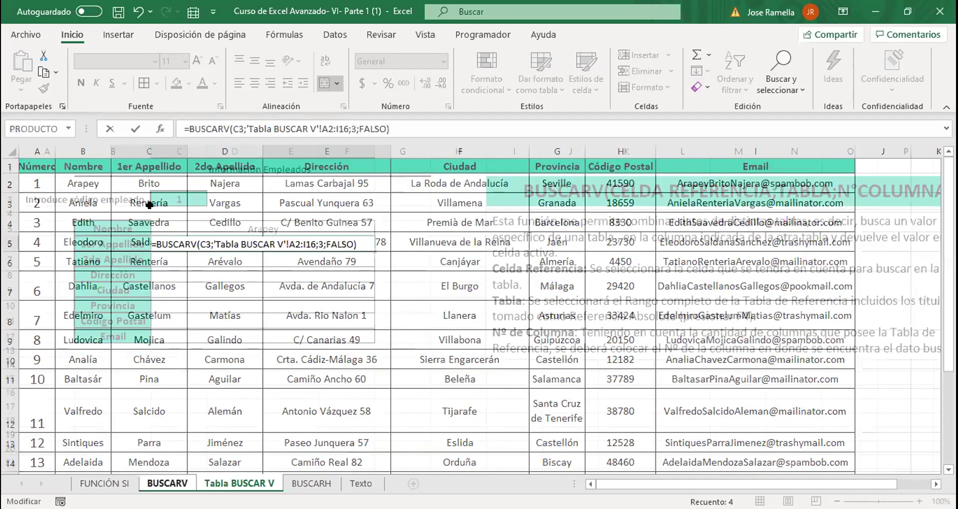
Check the looked-up first surname against employee 1's record on the Tabla BUSCAR V sheet
{"action": "left_click", "coordinate": [218, 484]}
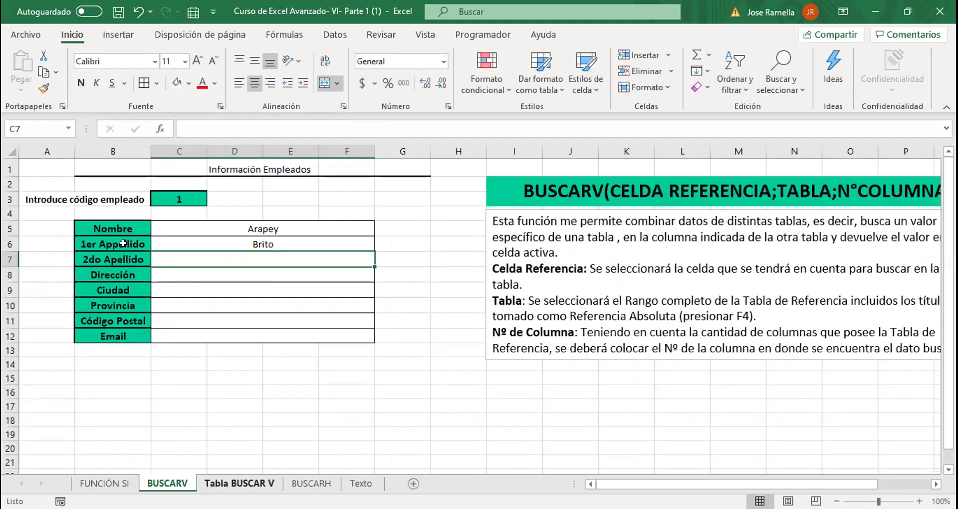
{"action": "left_click", "coordinate": [84, 178]}
{"action": "left_click", "coordinate": [163, 186]}
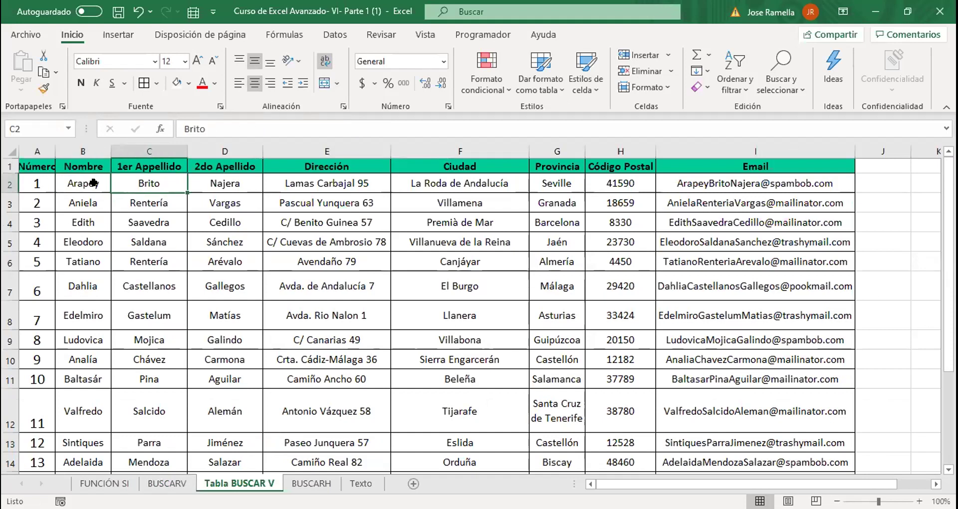
Look through the BUSCARH sheet's explanation and product tables, and compare them with the function explanation on the BUSCARV sheet
{"action": "left_click", "coordinate": [305, 482]}
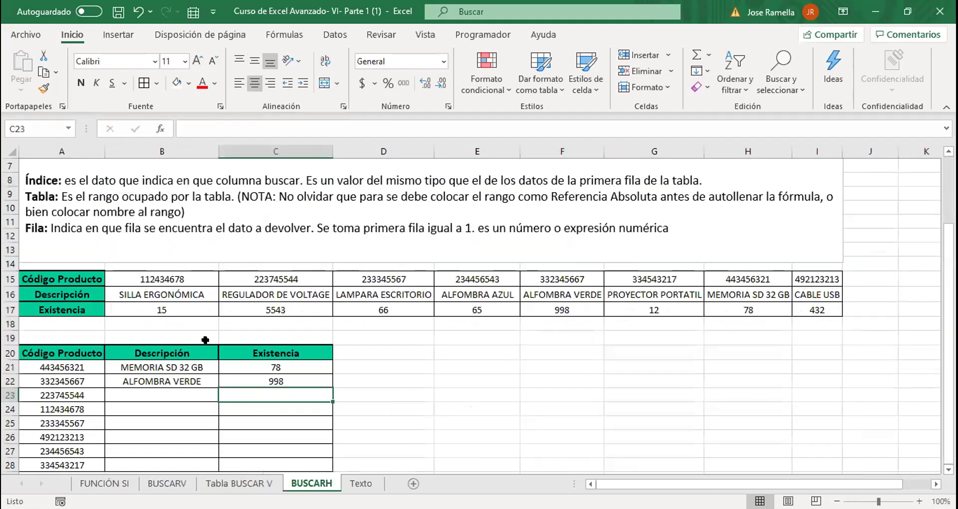
{"action": "scroll", "coordinate": [170, 340], "scroll_direction": "down", "scroll_amount": 3}
{"action": "scroll", "coordinate": [165, 352], "scroll_direction": "up", "scroll_amount": 3}
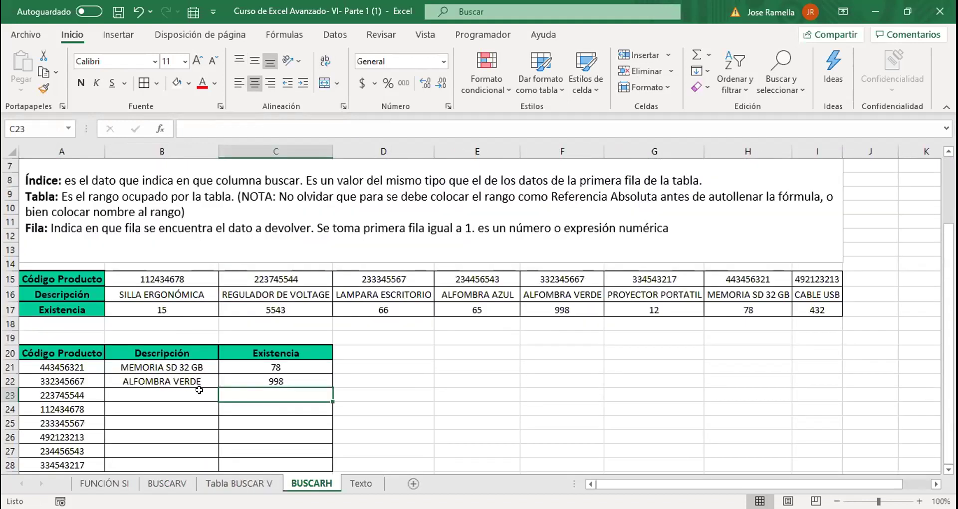
{"action": "left_click", "coordinate": [163, 390]}
{"action": "scroll", "coordinate": [235, 408], "scroll_direction": "up", "scroll_amount": 2}
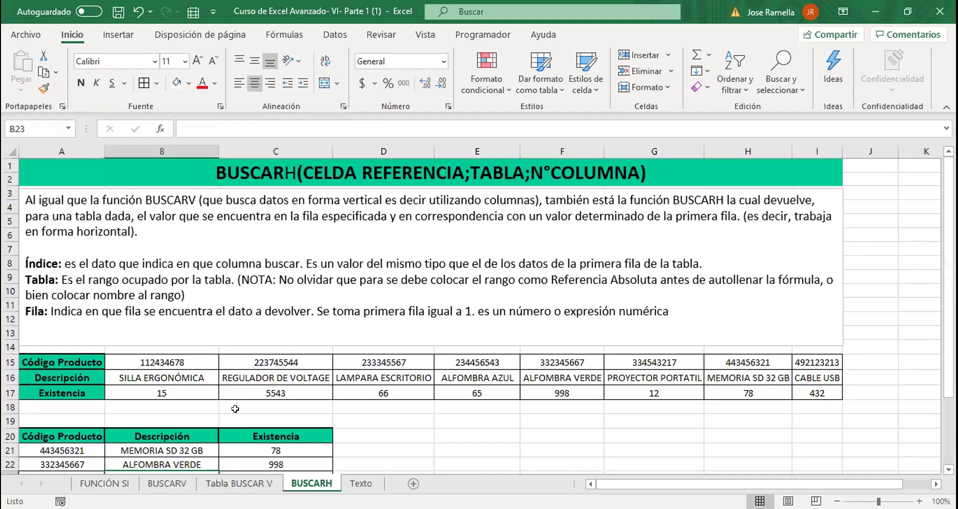
{"action": "left_click", "coordinate": [169, 483]}
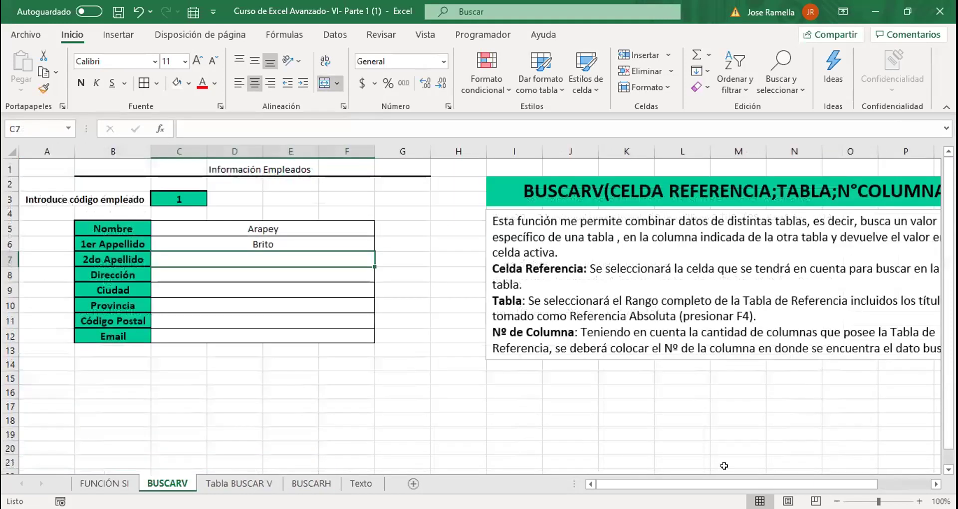
{"action": "scroll", "coordinate": [688, 384], "scroll_direction": "right", "scroll_amount": 2}
{"action": "left_click", "coordinate": [549, 190]}
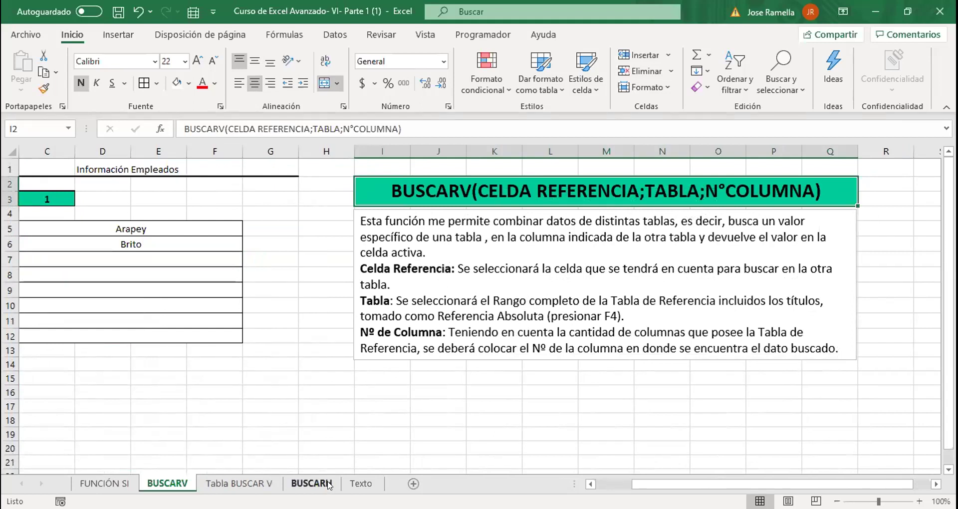
Start a BUSCARH formula in B23 of the BUSCARH sheet, using the product code in A23 as the lookup value
{"action": "left_click", "coordinate": [311, 484]}
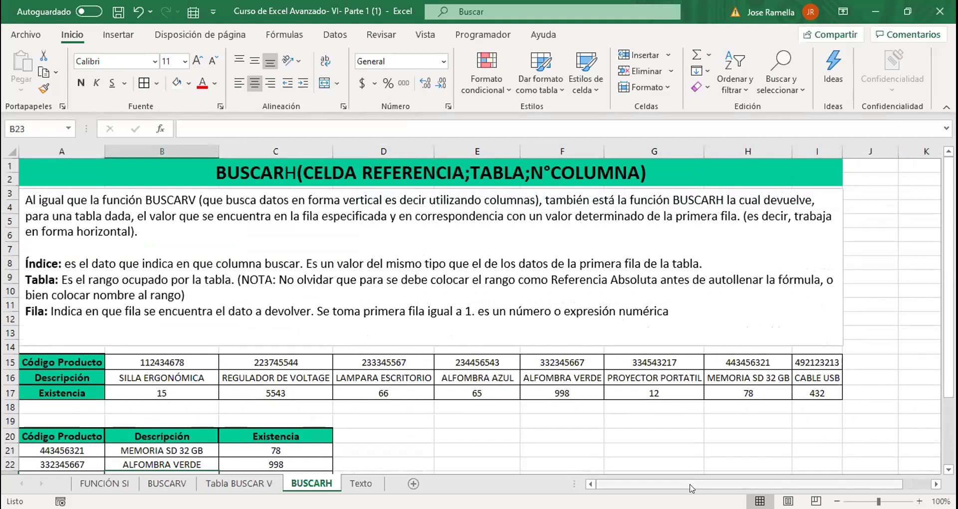
{"action": "scroll", "coordinate": [319, 374], "scroll_direction": "down", "scroll_amount": 2}
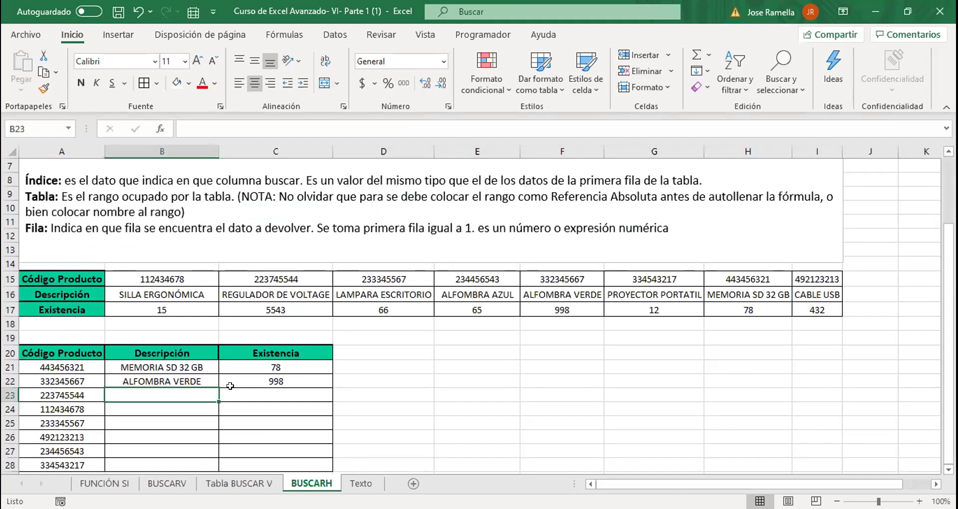
{"action": "scroll", "coordinate": [287, 342], "scroll_direction": "down", "scroll_amount": 1}
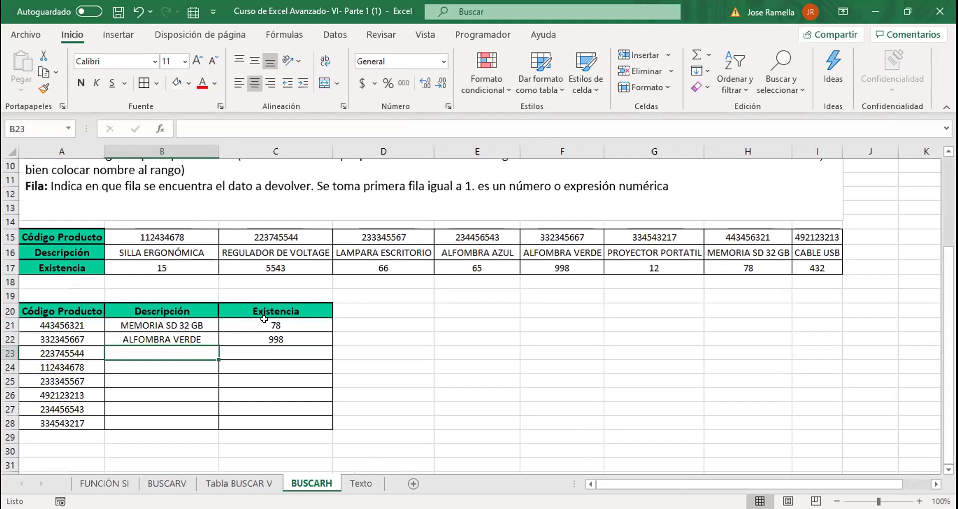
{"action": "type", "text": "="}
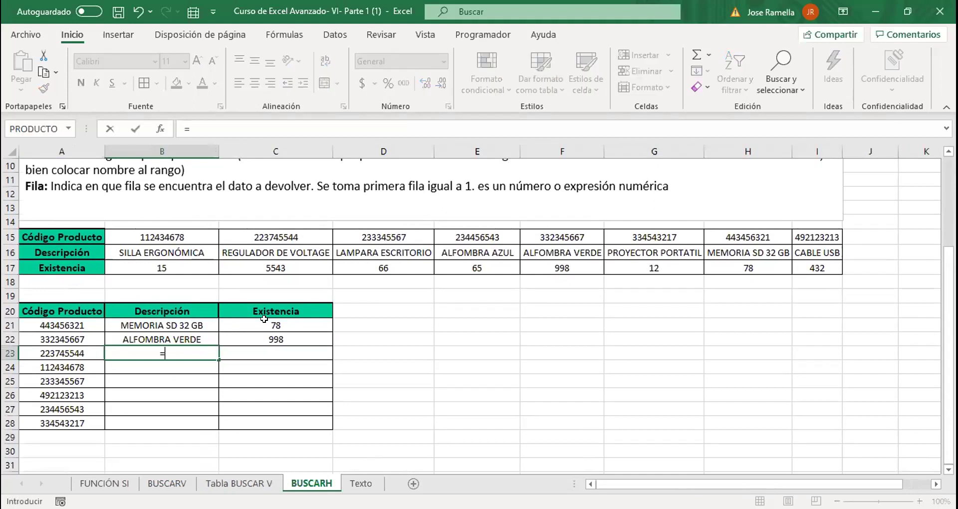
{"action": "type", "text": "bus"}
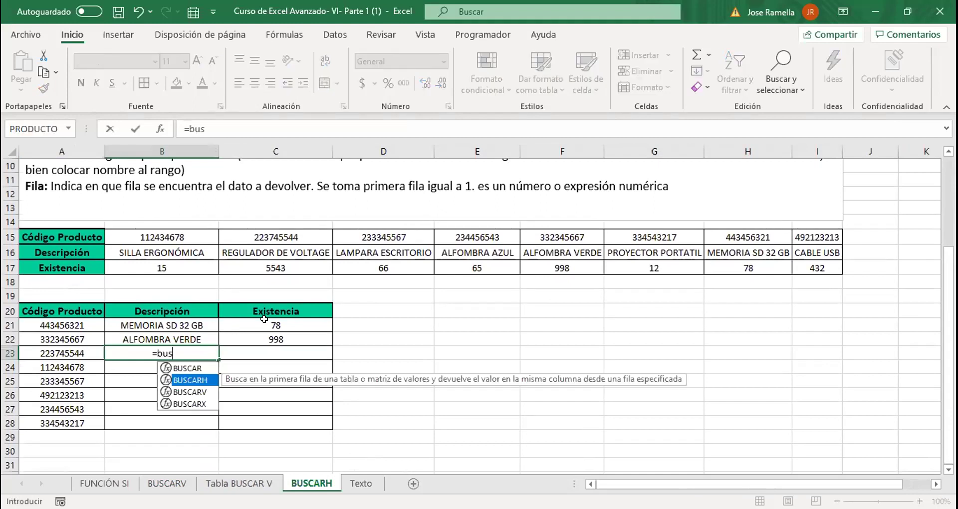
{"action": "key", "text": "Tab"}
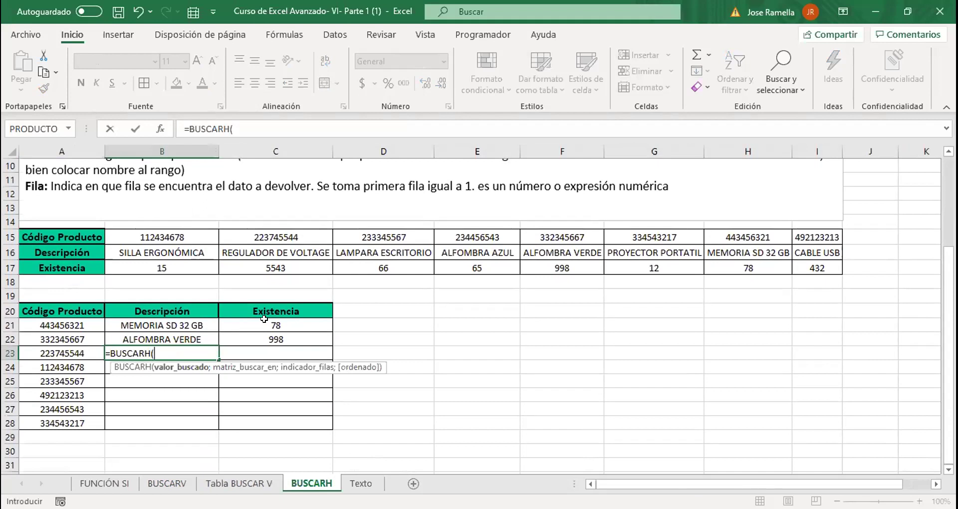
{"action": "left_click", "coordinate": [64, 352]}
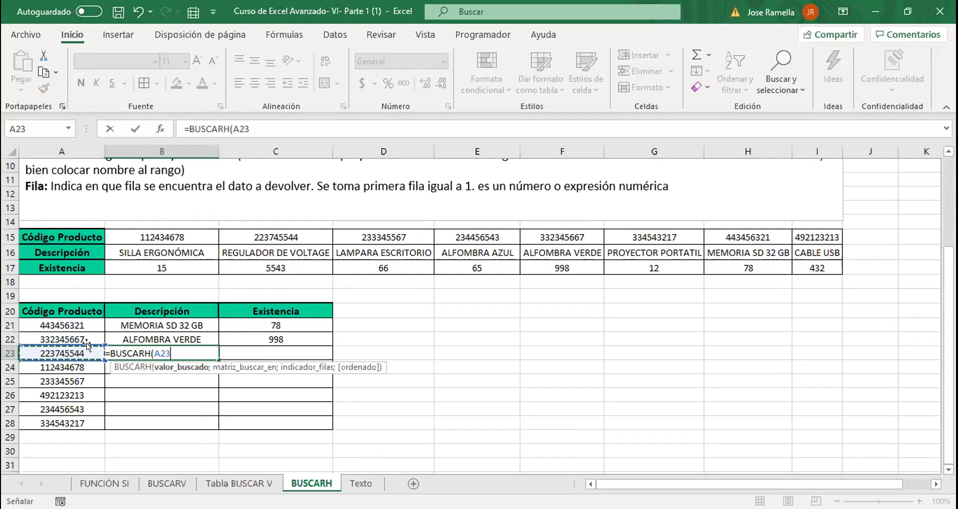
Set the BUSCARH table argument to the product table range B15:I17
{"action": "type", "text": ";"}
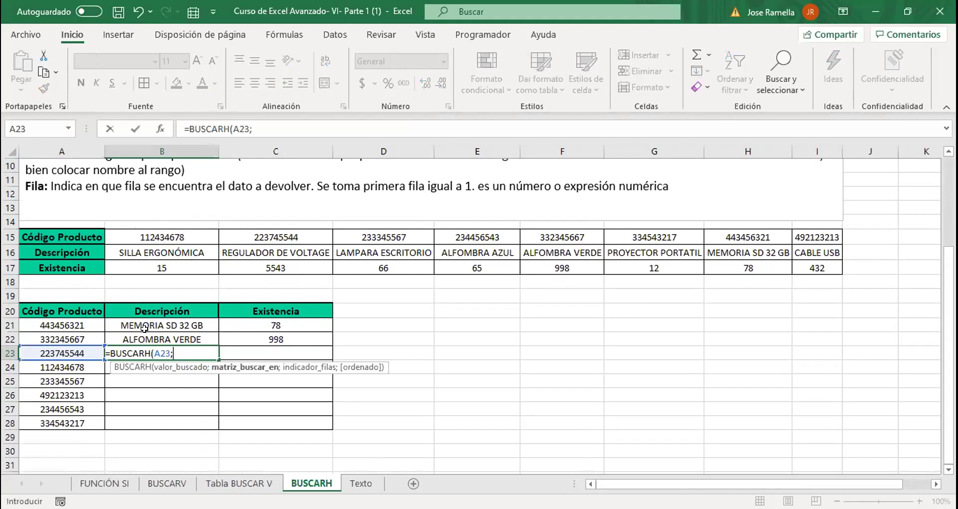
{"action": "left_click", "coordinate": [165, 240]}
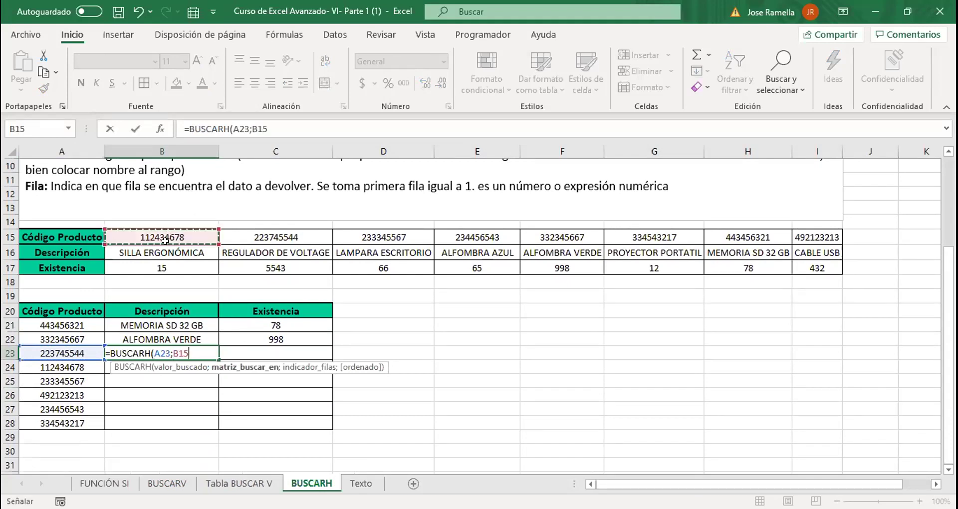
{"action": "key", "text": "ctrl+shift+Right"}
{"action": "key", "text": "ctrl+shift+Down"}
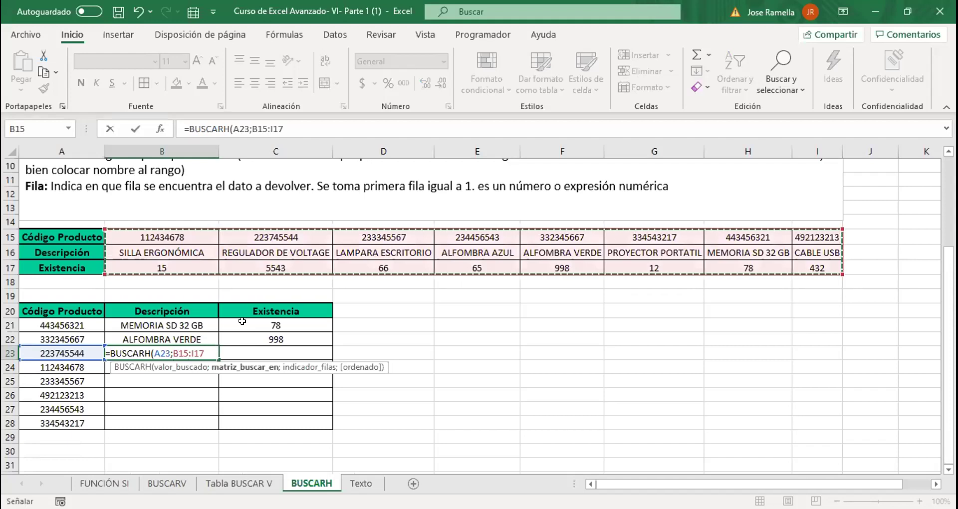
Set the row index to 2 and the match type to FALSO, then close and enter the B23 formula
{"action": "type", "text": ";2"}
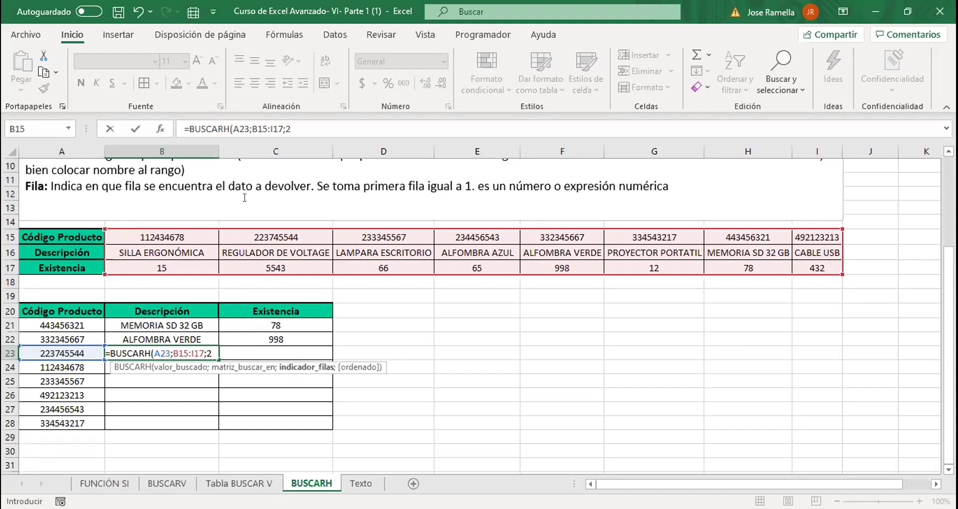
{"action": "type", "text": ";"}
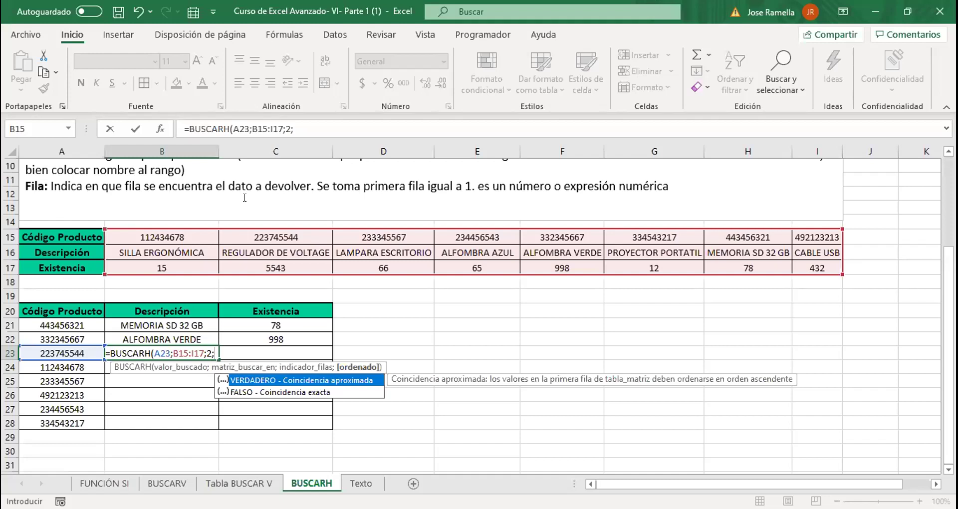
{"action": "key", "text": "Down"}
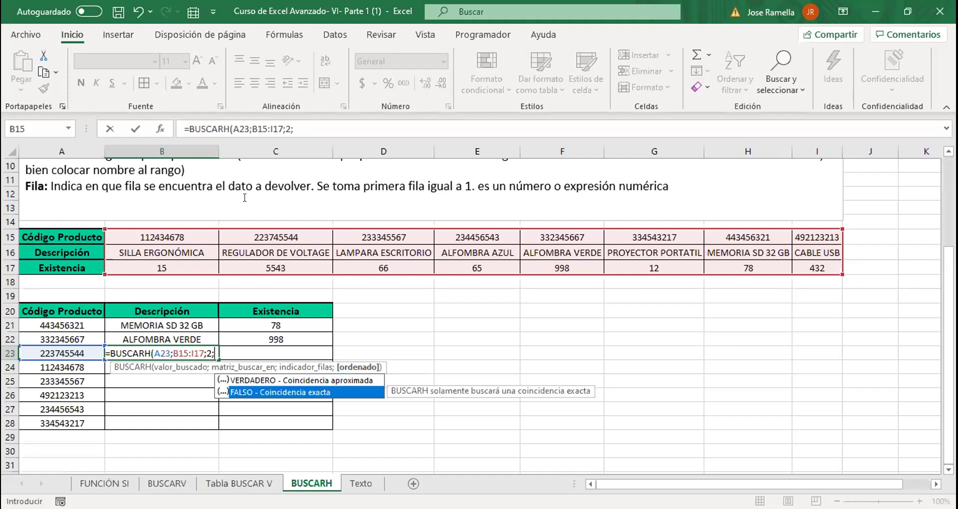
{"action": "key", "text": "Tab"}
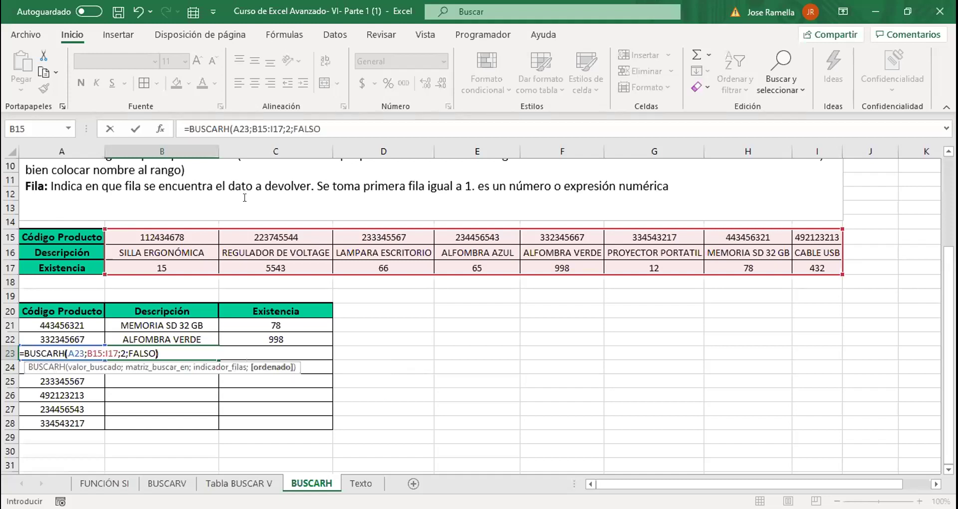
{"action": "type", "text": ")"}
{"action": "key", "text": "Return"}
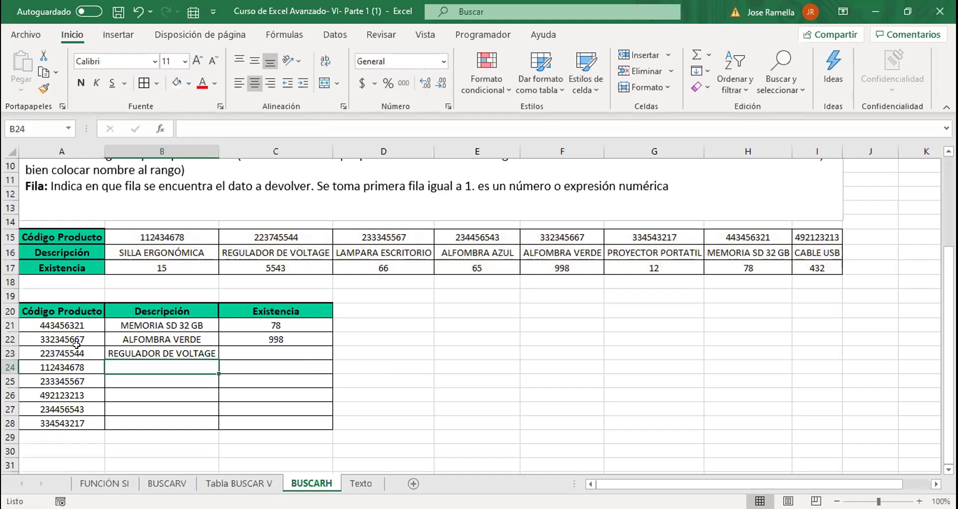
Check the description looked up in B23 against the matching product code and description in the product table
{"action": "left_click", "coordinate": [255, 233]}
{"action": "left_click", "coordinate": [253, 253]}
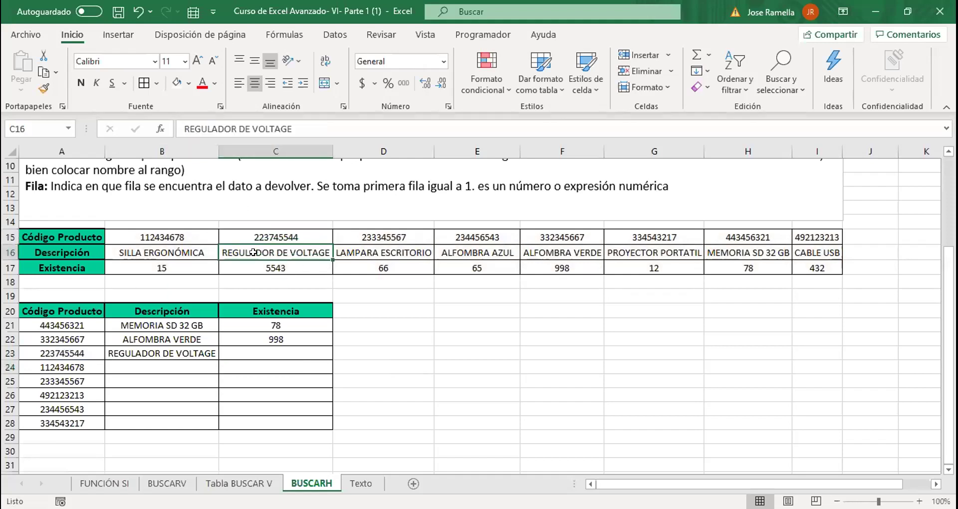
{"action": "left_click", "coordinate": [165, 353]}
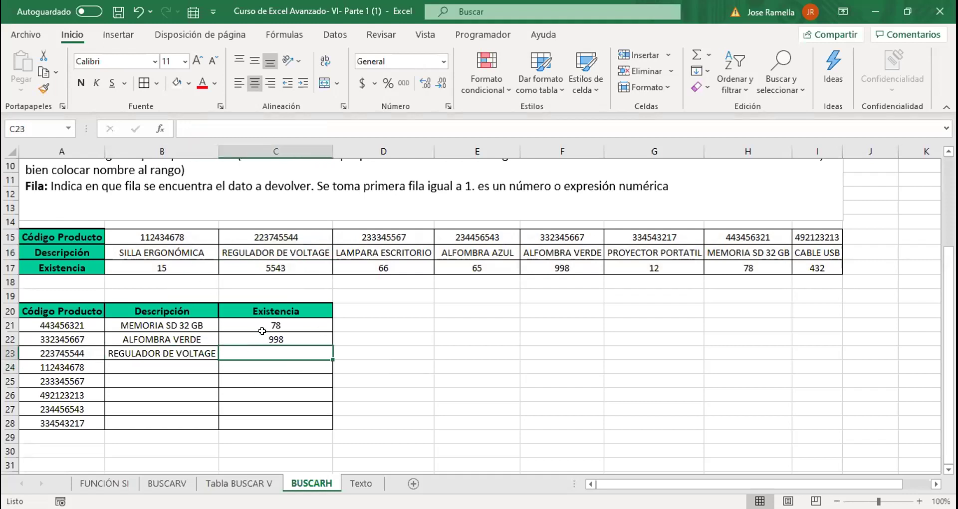
{"action": "left_click", "coordinate": [207, 352]}
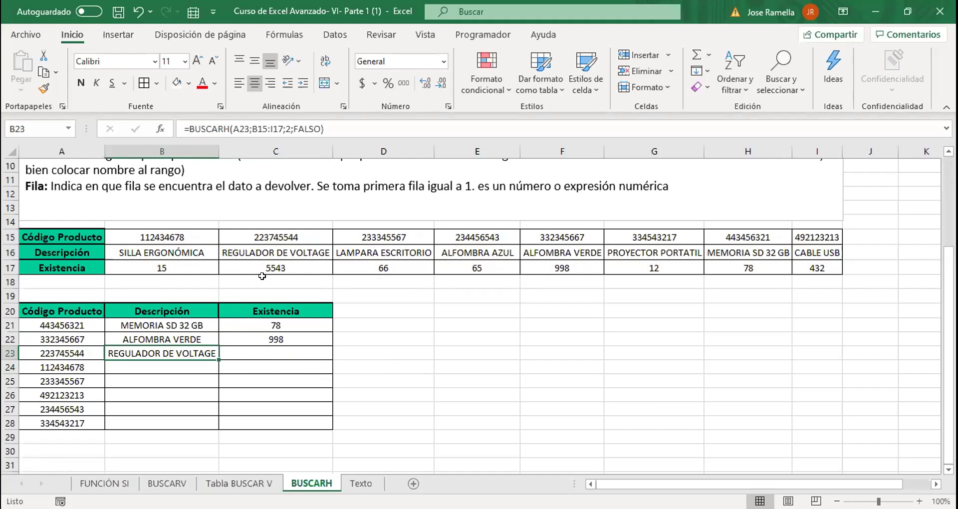
Start a BUSCARH formula in C23 with A23 as the lookup value and B15:I17 as the table
{"action": "left_click", "coordinate": [264, 353]}
{"action": "type", "text": "="}
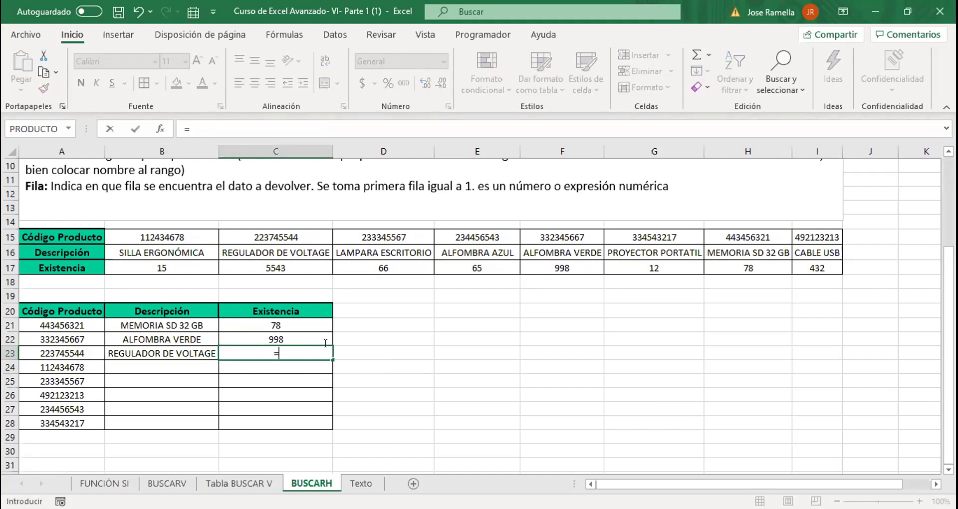
{"action": "type", "text": "BUSCARH("}
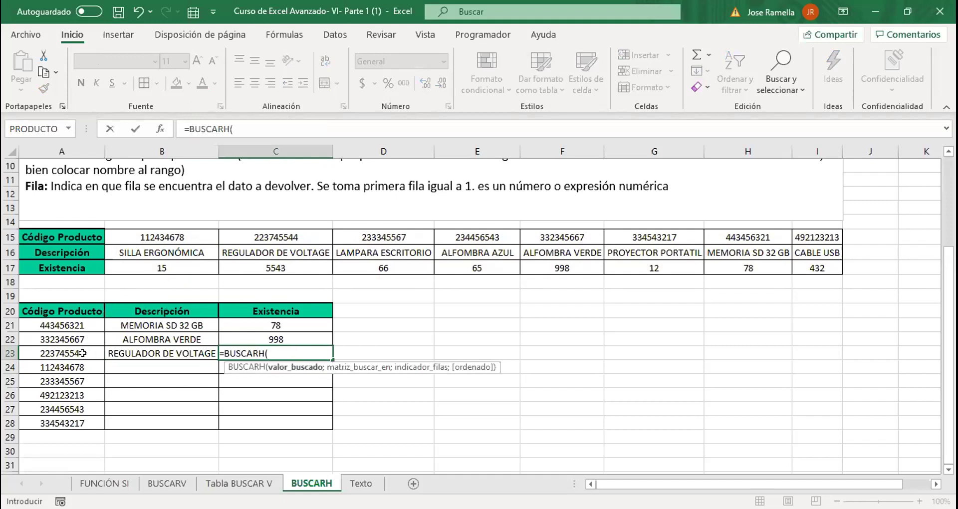
{"action": "left_click", "coordinate": [87, 353]}
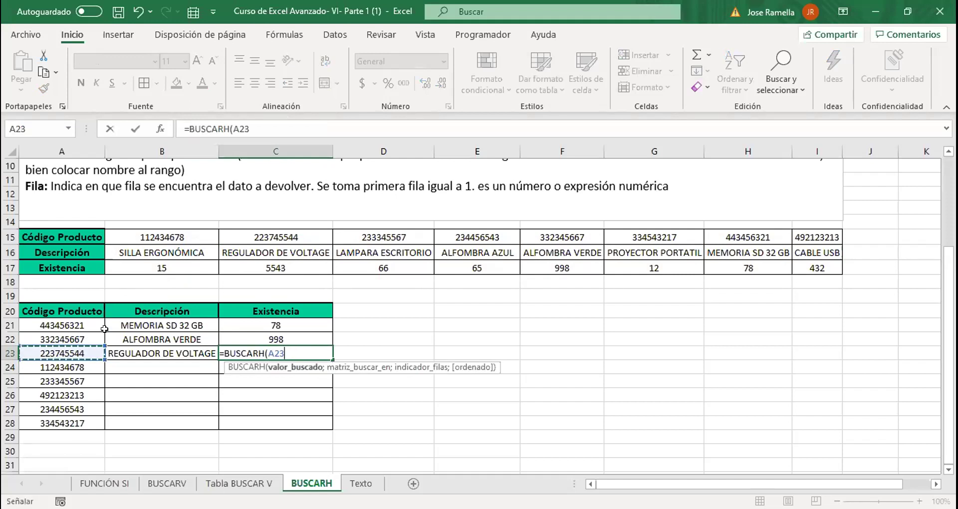
{"action": "type", "text": ";"}
{"action": "left_click", "coordinate": [193, 234]}
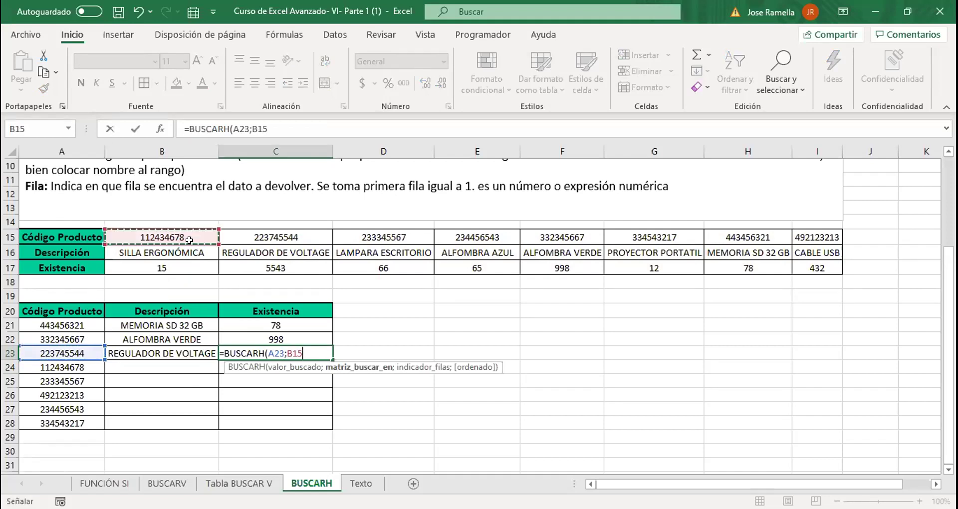
{"action": "left_click_drag", "start_coordinate": [189, 240], "coordinate": [791, 266]}
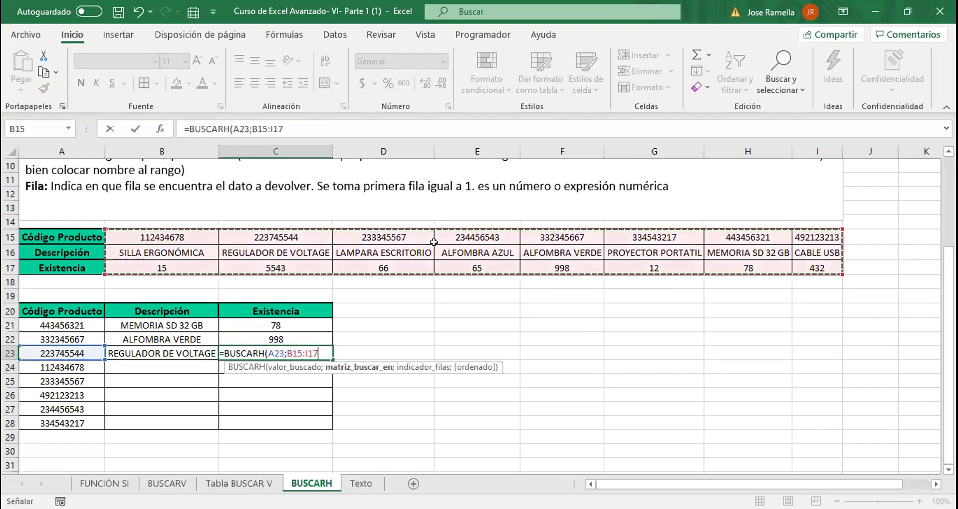
Set the row index to 3 and the match type to FALSO, then close and enter the C23 formula
{"action": "type", "text": ";"}
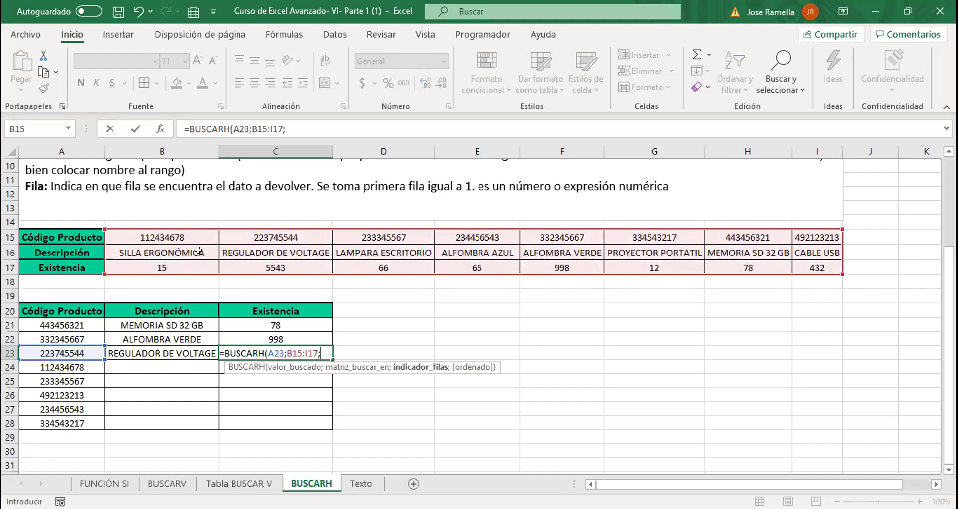
{"action": "type", "text": "3;f"}
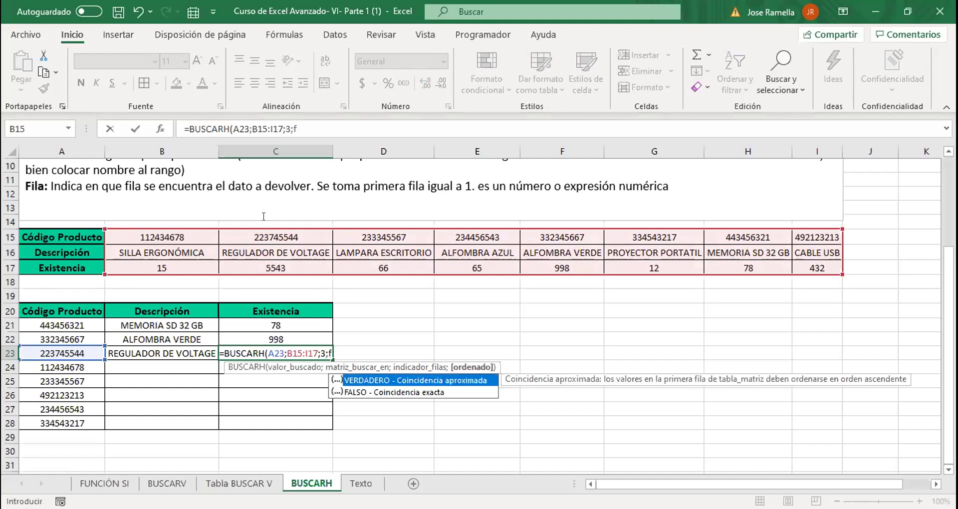
{"action": "type", "text": "also)"}
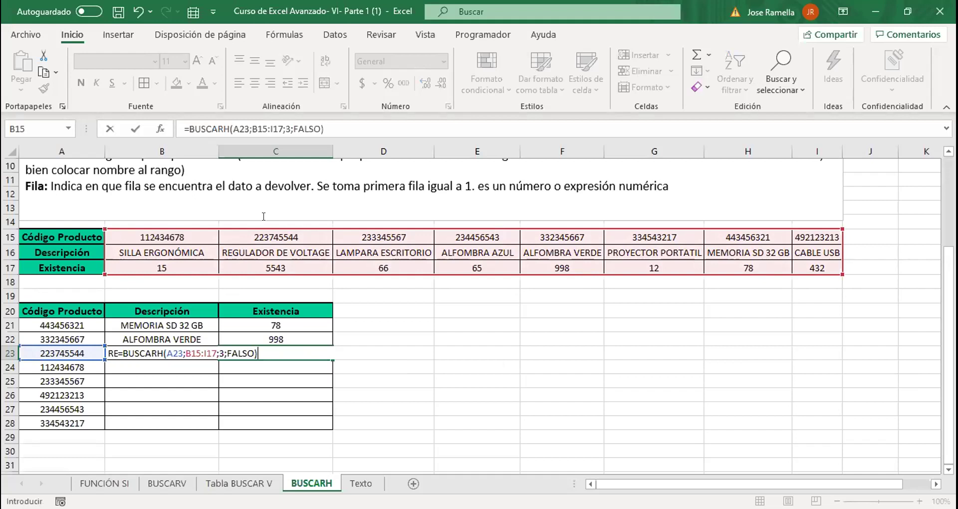
{"action": "key", "text": "Return"}
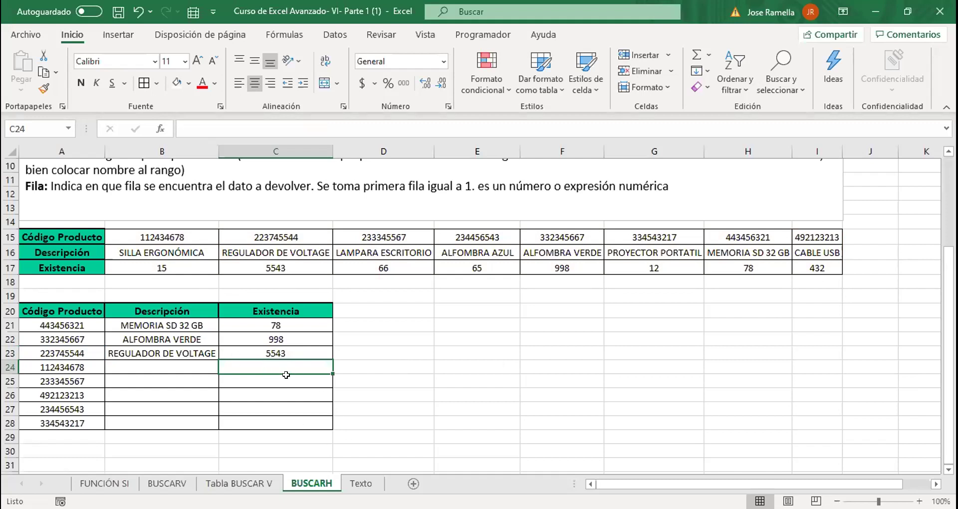
Join the surname and first name in C9 of the Texto sheet with a CONCAT formula over A9:B9
{"action": "left_click", "coordinate": [362, 484]}
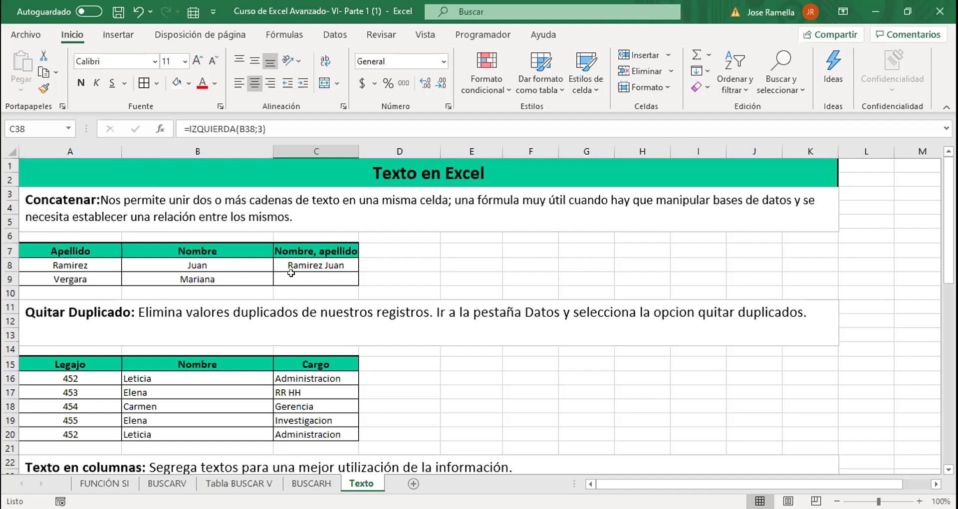
{"action": "left_click", "coordinate": [312, 275]}
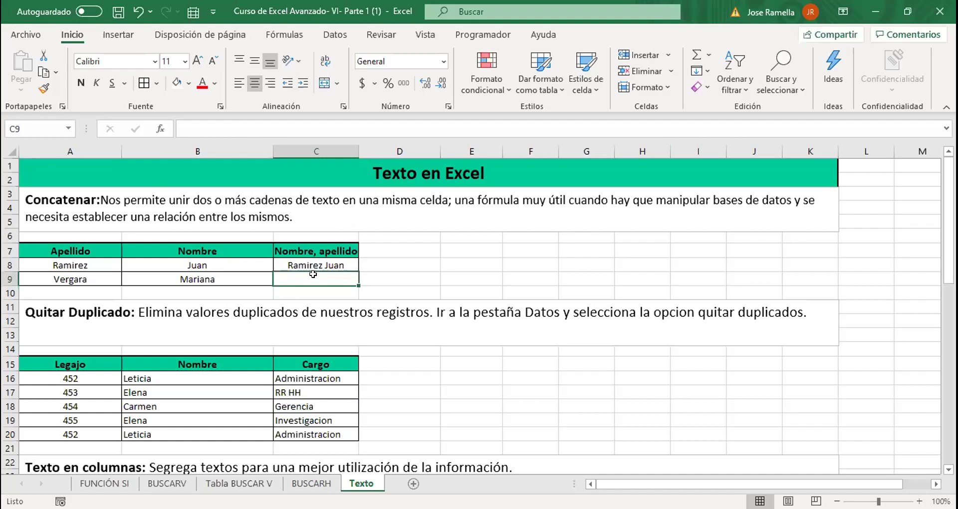
{"action": "type", "text": "="}
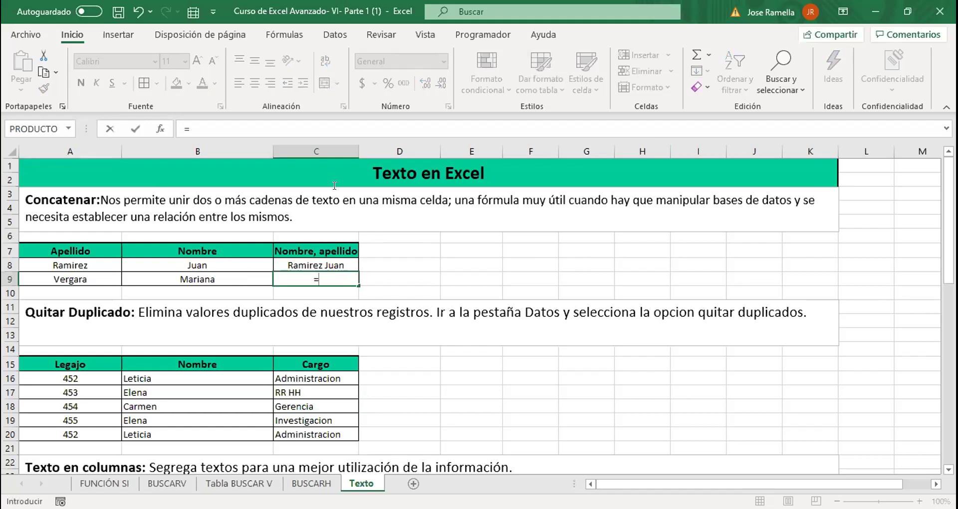
{"action": "type", "text": "conc"}
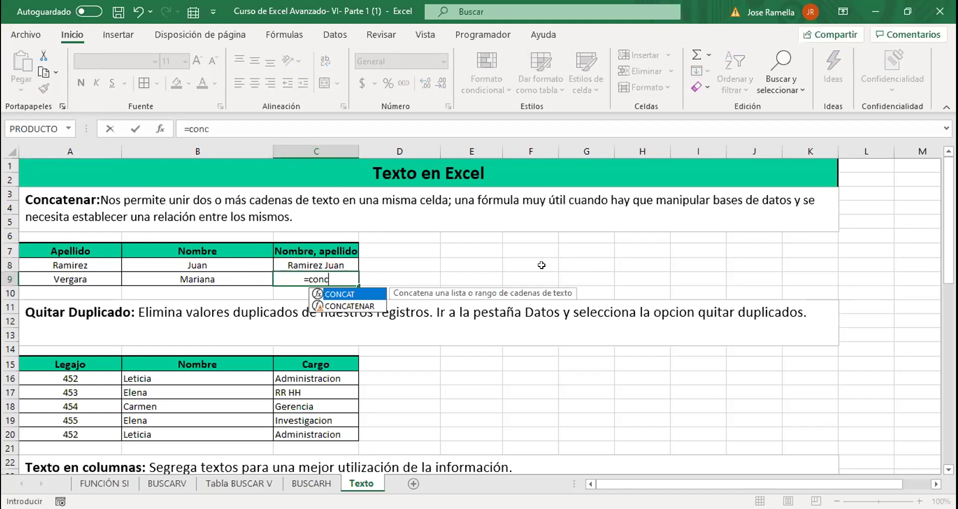
{"action": "key", "text": "Tab"}
{"action": "left_click", "coordinate": [80, 277]}
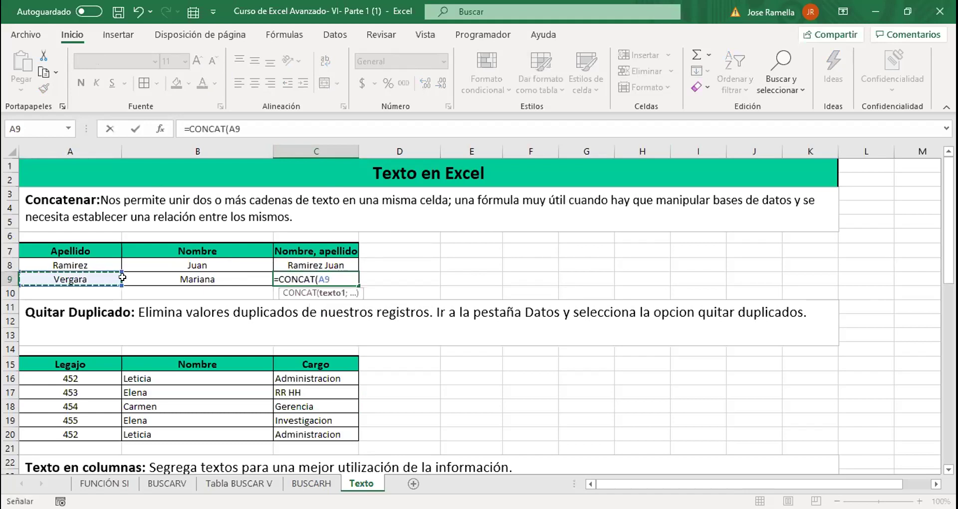
{"action": "left_click_drag", "start_coordinate": [122, 277], "coordinate": [220, 278]}
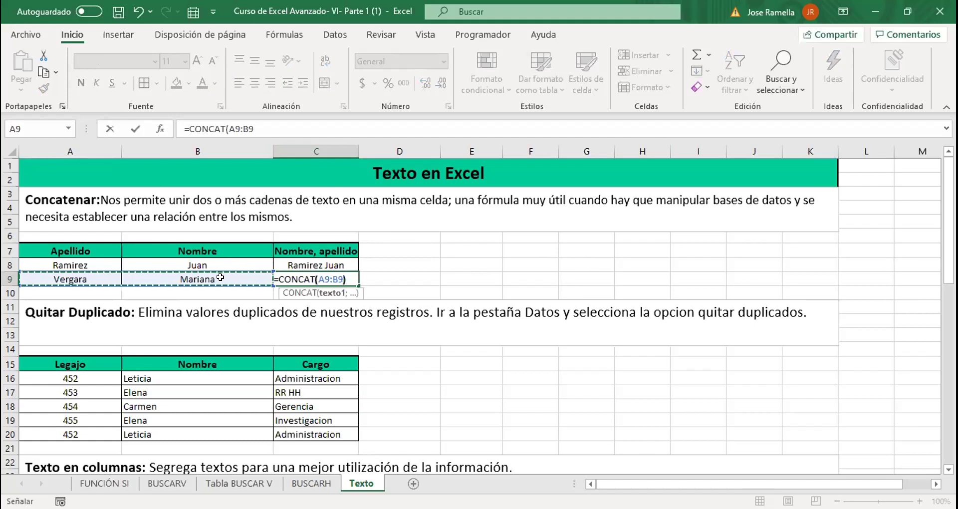
{"action": "type", "text": ")"}
{"action": "key", "text": "Return"}
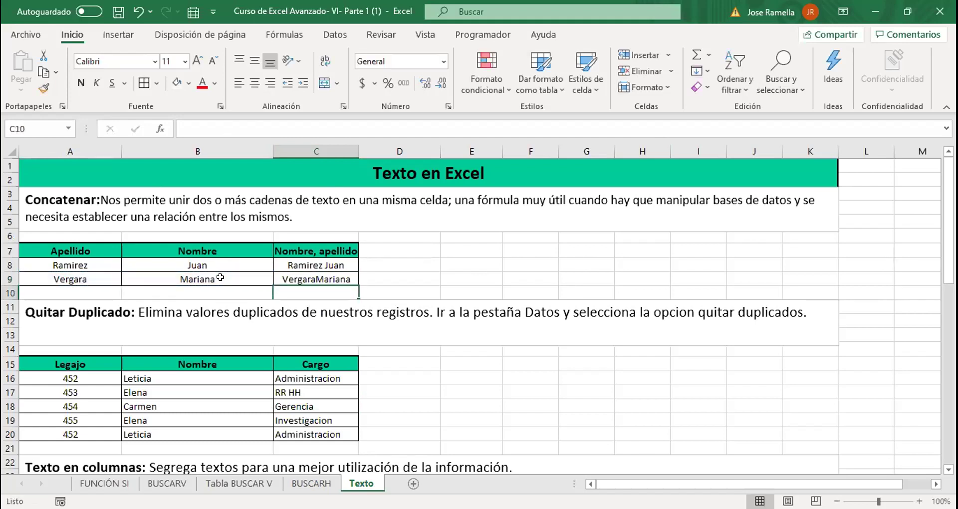
Compare the CONCAT formula in C9 with the example formula in C8
{"action": "left_click", "coordinate": [318, 276]}
{"action": "left_click", "coordinate": [318, 260]}
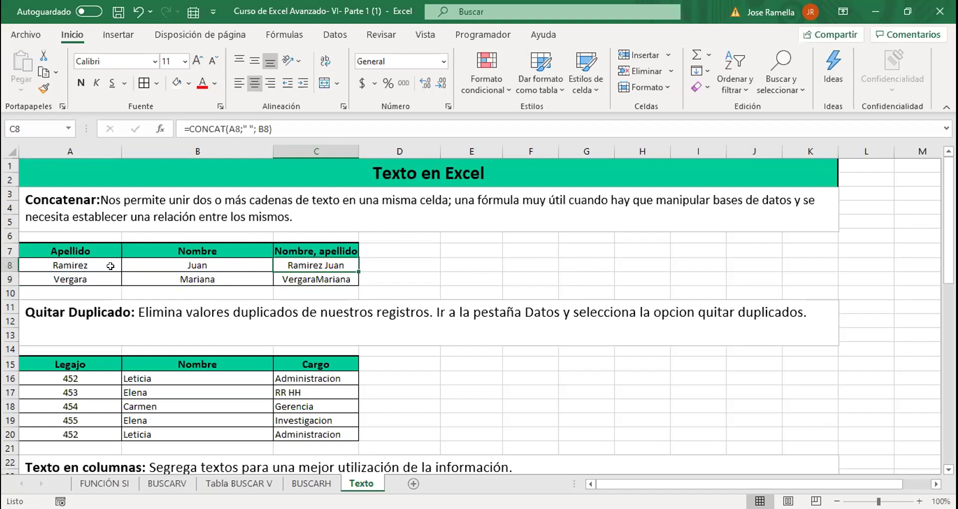
Edit the CONCAT formula in C9 to =CONCAT(A9;" ";B9) so a space separates surname and first name
{"action": "left_click", "coordinate": [319, 278]}
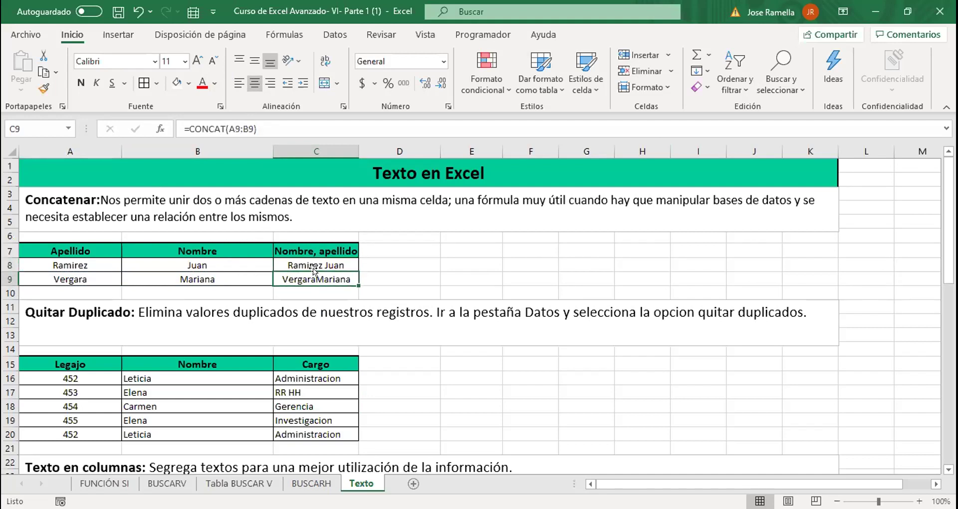
{"action": "left_click", "coordinate": [241, 127]}
{"action": "key", "text": "BackSpace"}
{"action": "type", "text": ";"}
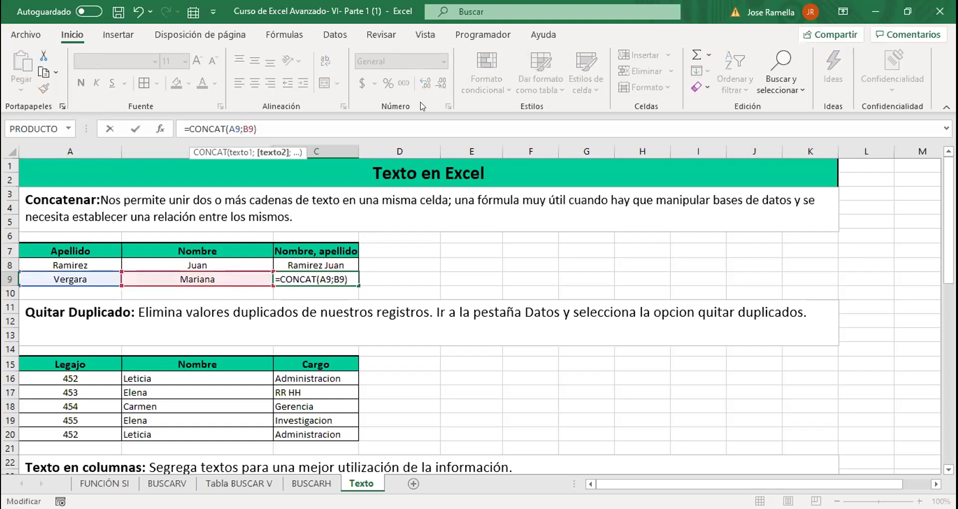
{"action": "type", "text": "\""}
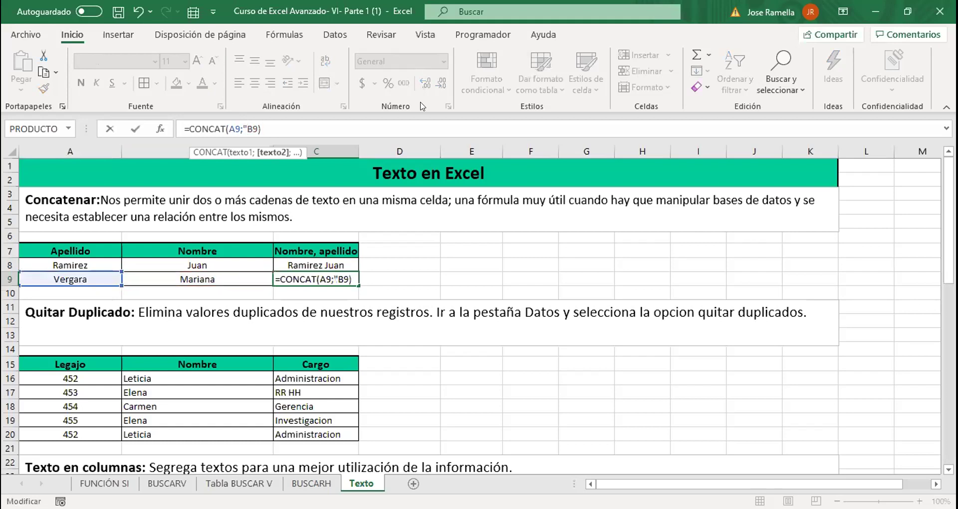
{"action": "type", "text": " \";"}
{"action": "key", "text": "Return"}
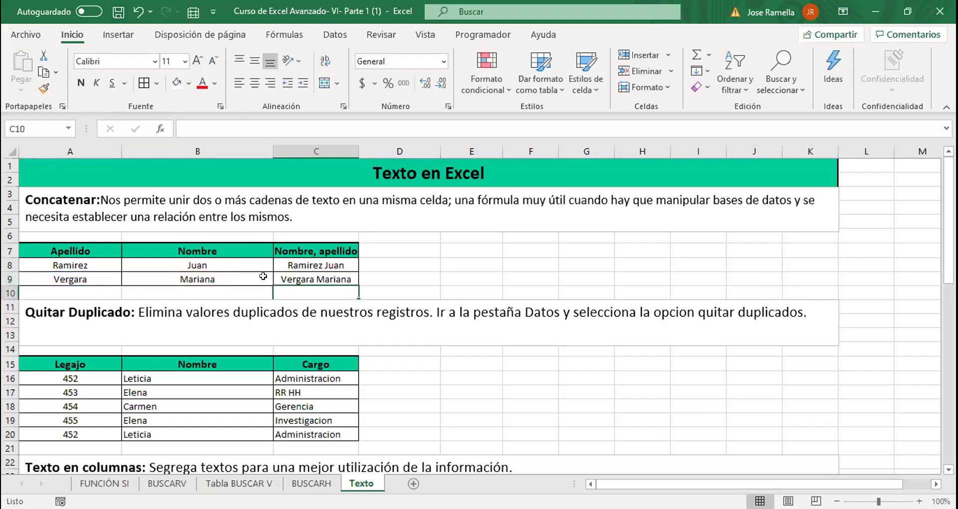
{"action": "left_click", "coordinate": [465, 271]}
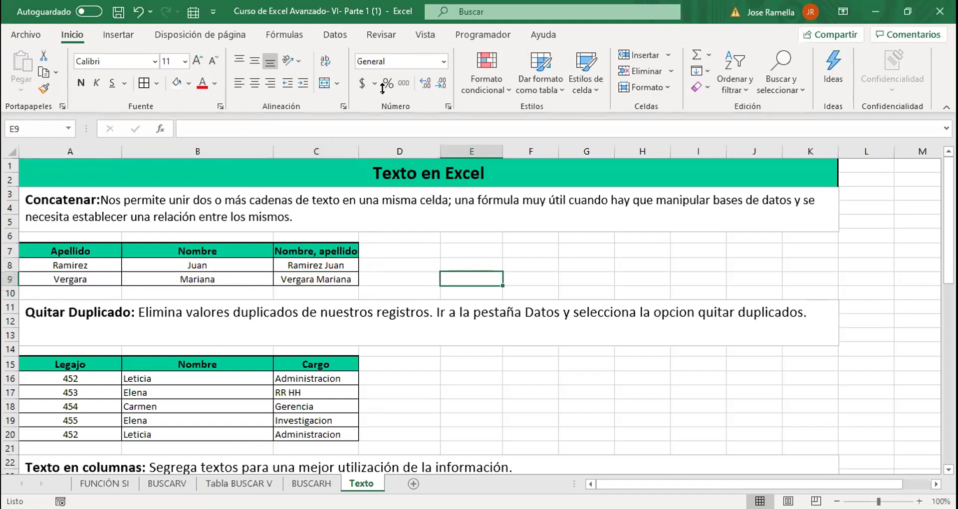
Remove the duplicate records from the Legajo, Nombre and Cargo table in A15:C20
{"action": "scroll", "coordinate": [79, 188], "scroll_direction": "down", "scroll_amount": 1}
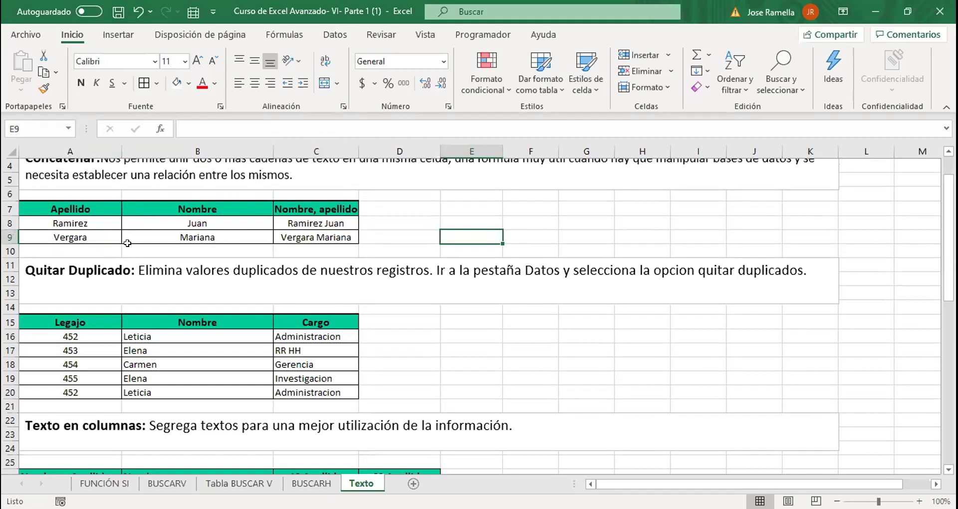
{"action": "scroll", "coordinate": [72, 244], "scroll_direction": "down", "scroll_amount": 1}
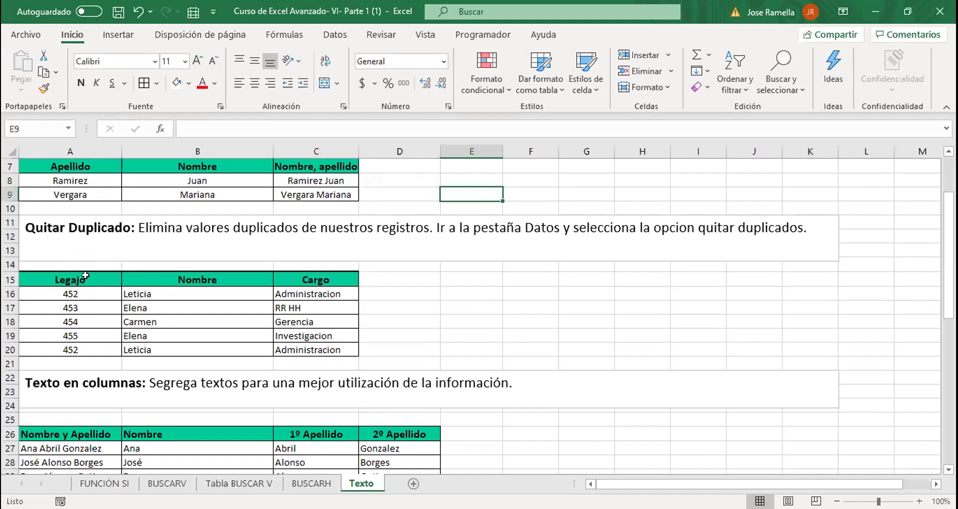
{"action": "left_click_drag", "start_coordinate": [71, 278], "coordinate": [320, 349]}
{"action": "left_click", "coordinate": [334, 36]}
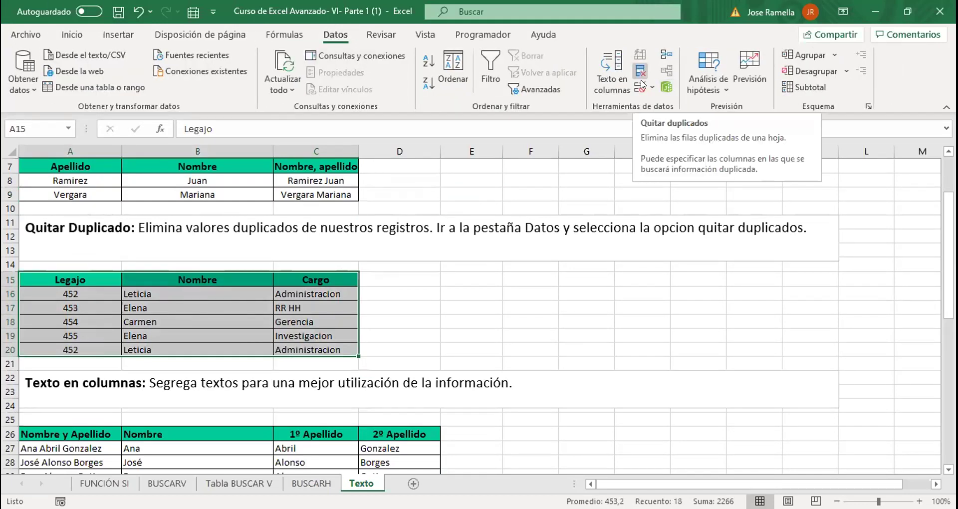
{"action": "left_click", "coordinate": [641, 73]}
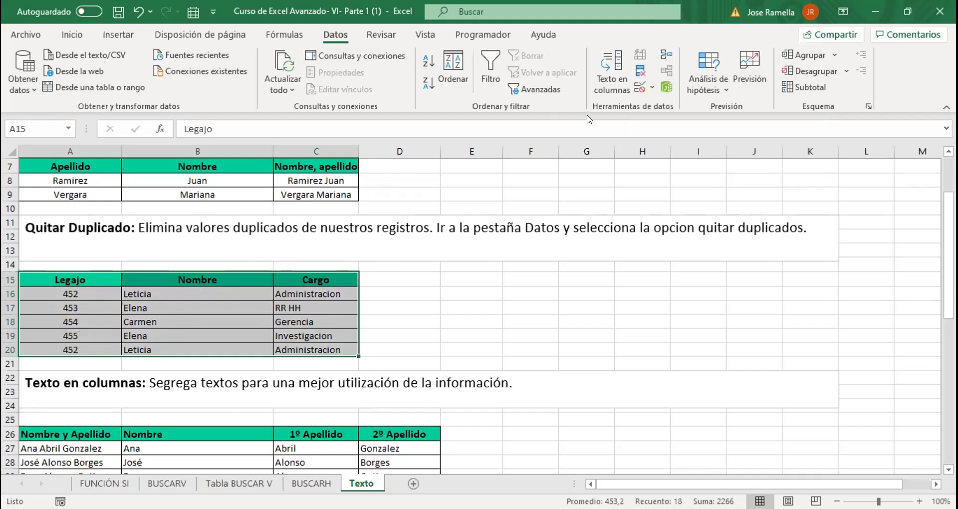
{"action": "left_click", "coordinate": [641, 70]}
{"action": "left_click", "coordinate": [824, 388]}
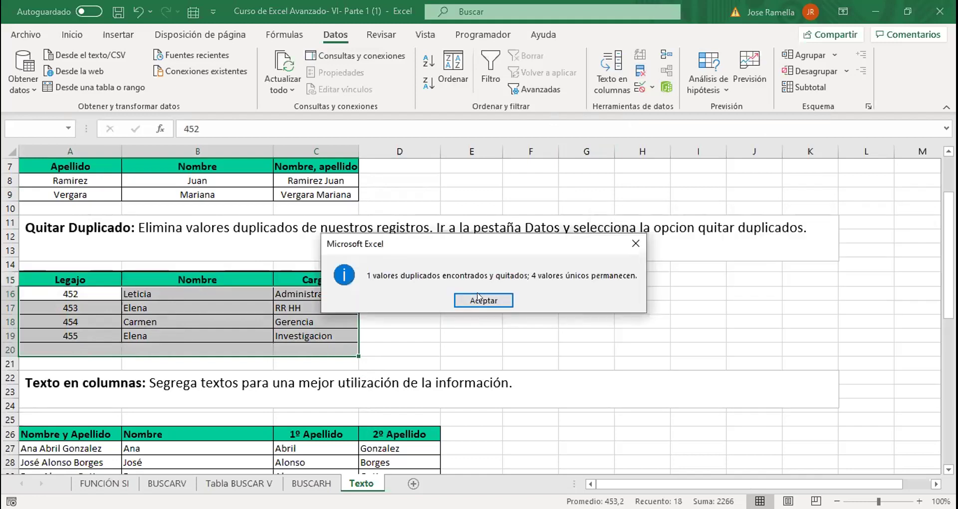
{"action": "left_click", "coordinate": [464, 301]}
{"action": "left_click", "coordinate": [494, 303]}
Clear the example first names and surnames from B27:D30 in the Texto en columnas table
{"action": "scroll", "coordinate": [500, 280], "scroll_direction": "down", "scroll_amount": 3}
{"action": "scroll", "coordinate": [426, 295], "scroll_direction": "up", "scroll_amount": 1}
{"action": "scroll", "coordinate": [426, 295], "scroll_direction": "down", "scroll_amount": 1}
{"action": "left_click_drag", "start_coordinate": [196, 318], "coordinate": [409, 364]}
{"action": "key", "text": "Delete"}
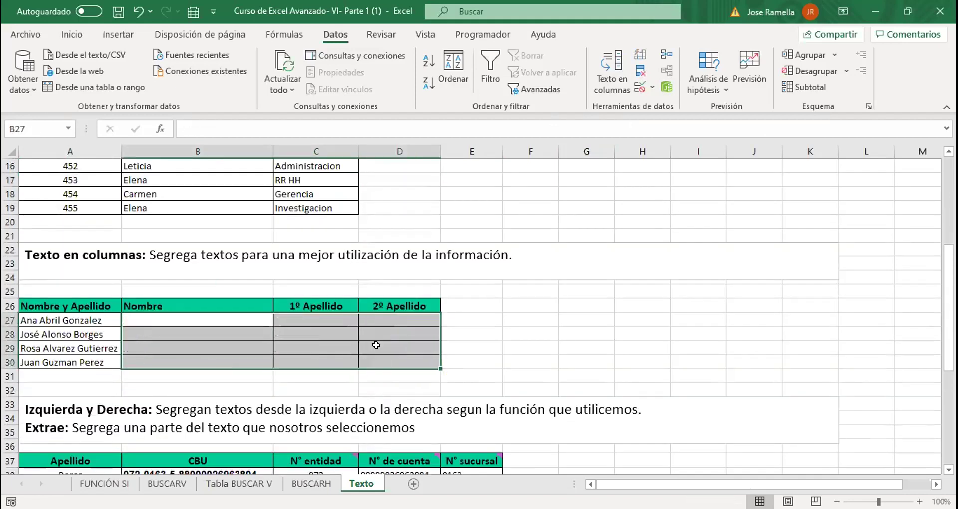
{"action": "left_click", "coordinate": [199, 331]}
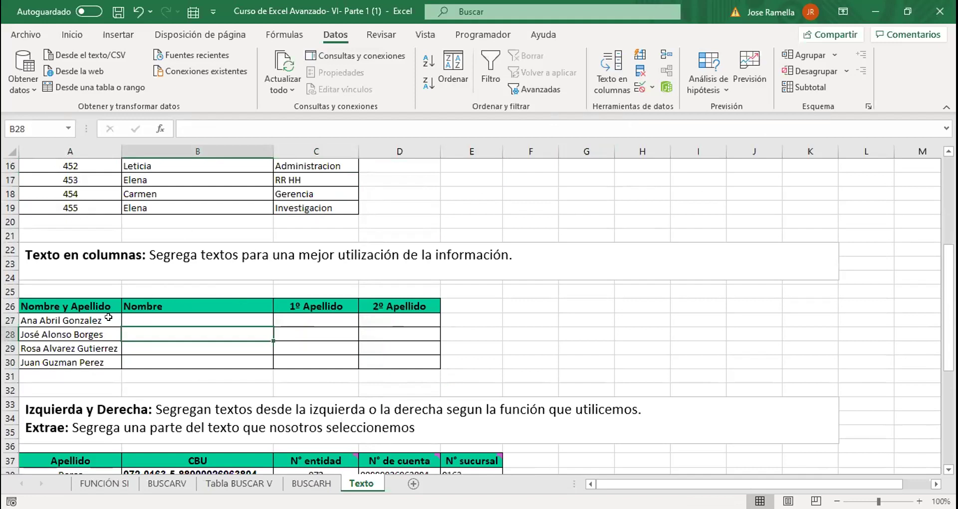
{"action": "scroll", "coordinate": [105, 317], "scroll_direction": "up", "scroll_amount": 2}
{"action": "scroll", "coordinate": [105, 317], "scroll_direction": "down", "scroll_amount": 1}
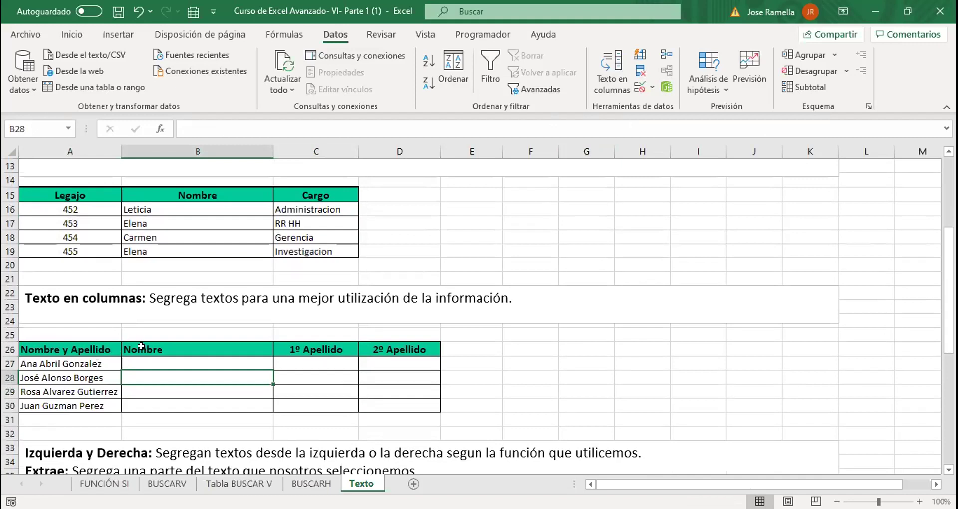
Start converting A27 with Texto en columnas as delimited data, using Espacio as the only separator
{"action": "left_click", "coordinate": [89, 357]}
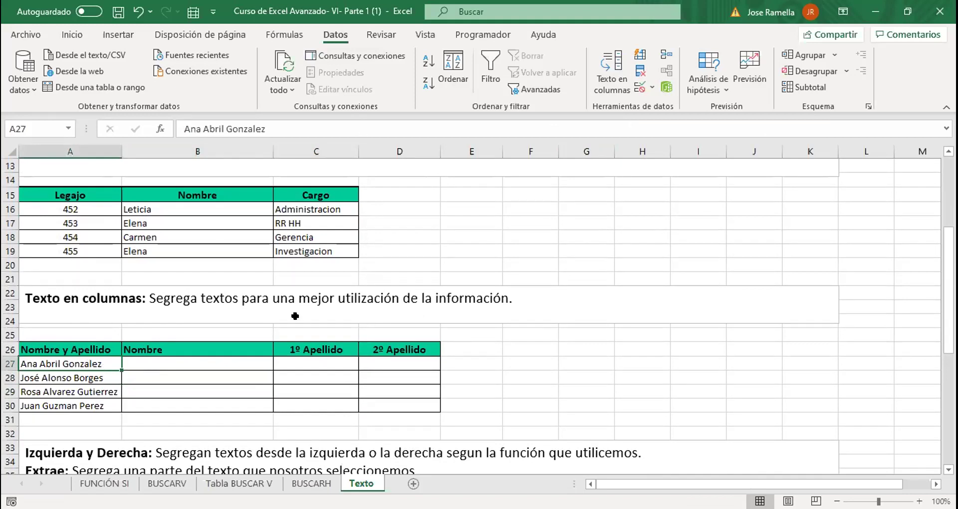
{"action": "left_click", "coordinate": [604, 84]}
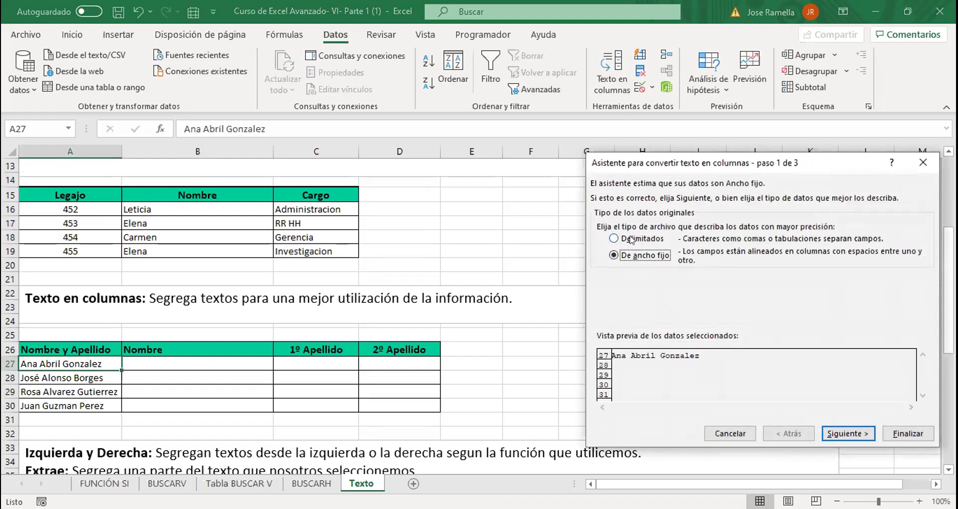
{"action": "left_click", "coordinate": [631, 240]}
{"action": "left_click", "coordinate": [843, 433]}
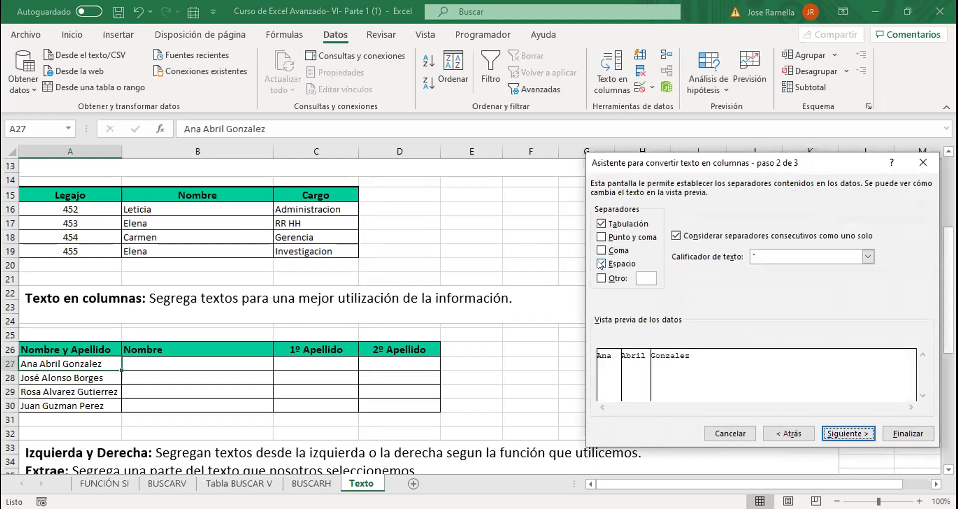
{"action": "left_click", "coordinate": [602, 224]}
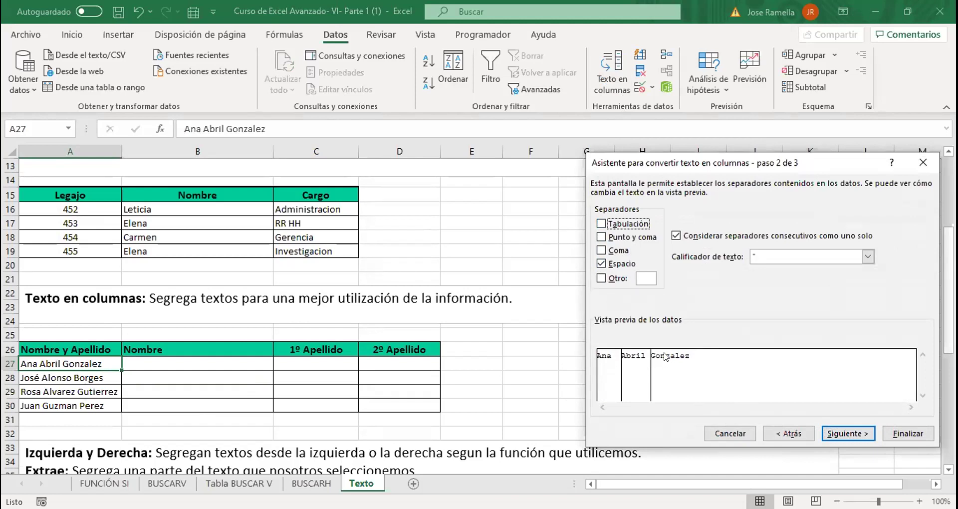
{"action": "left_click", "coordinate": [859, 434]}
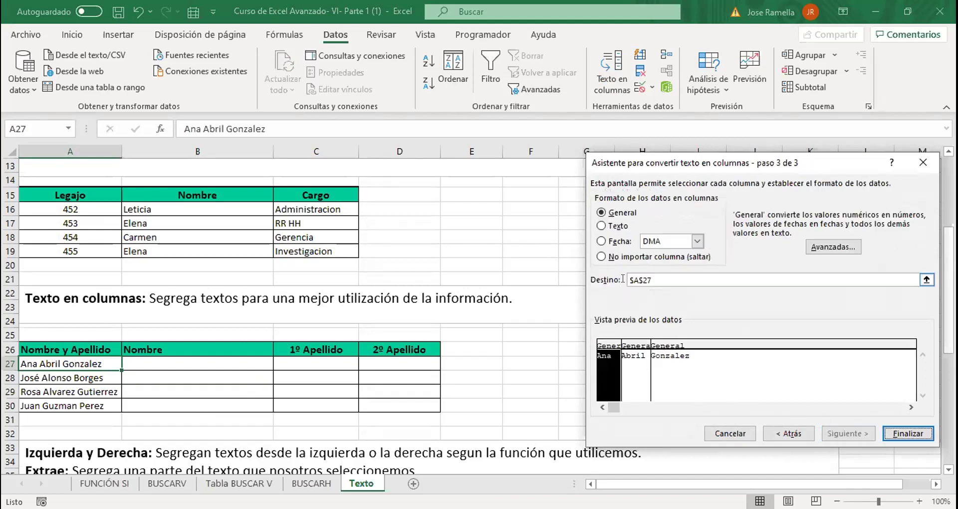
Set the split text's destination to $B$27:$D$27 and finish the conversion, accepting replacement of the existing data
{"action": "left_click", "coordinate": [657, 278]}
{"action": "double_click", "coordinate": [657, 278]}
{"action": "key", "text": "BackSpace"}
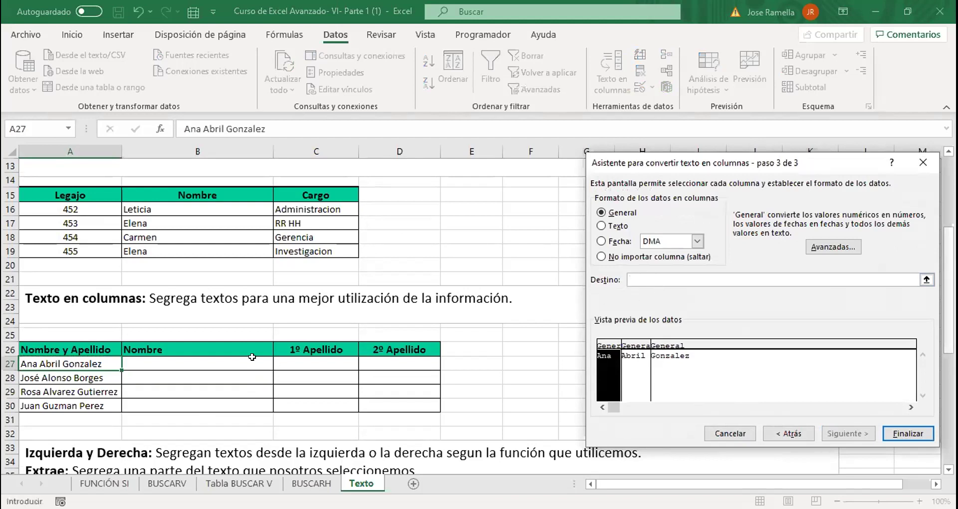
{"action": "left_click", "coordinate": [209, 363]}
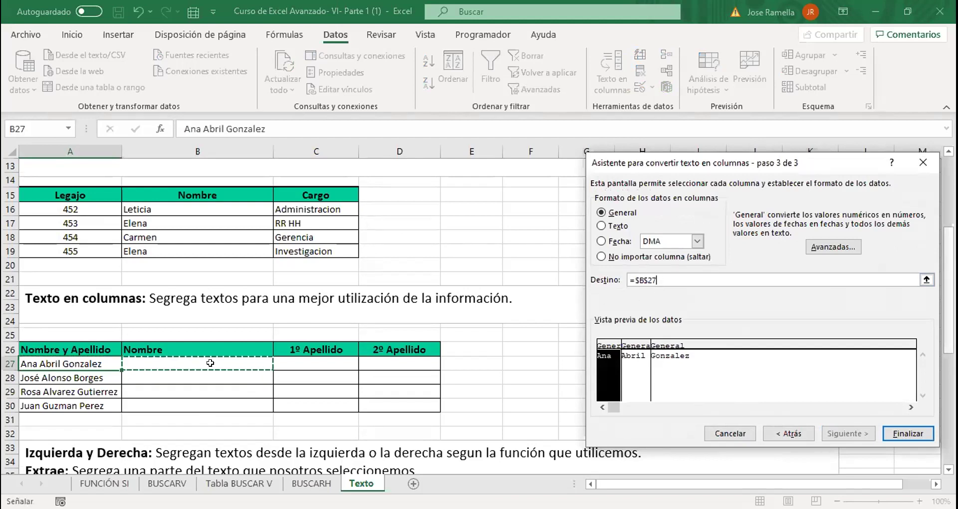
{"action": "left_click_drag", "start_coordinate": [210, 362], "coordinate": [399, 364]}
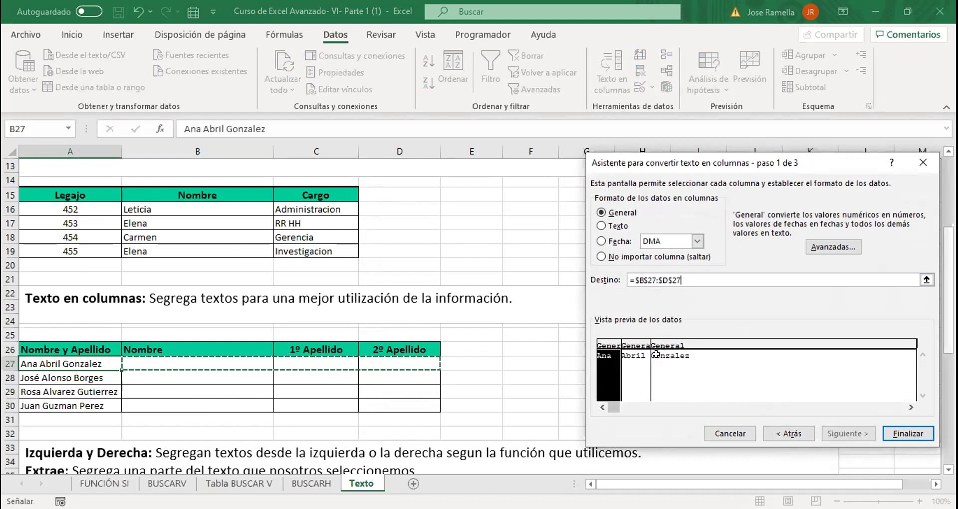
{"action": "left_click", "coordinate": [905, 434]}
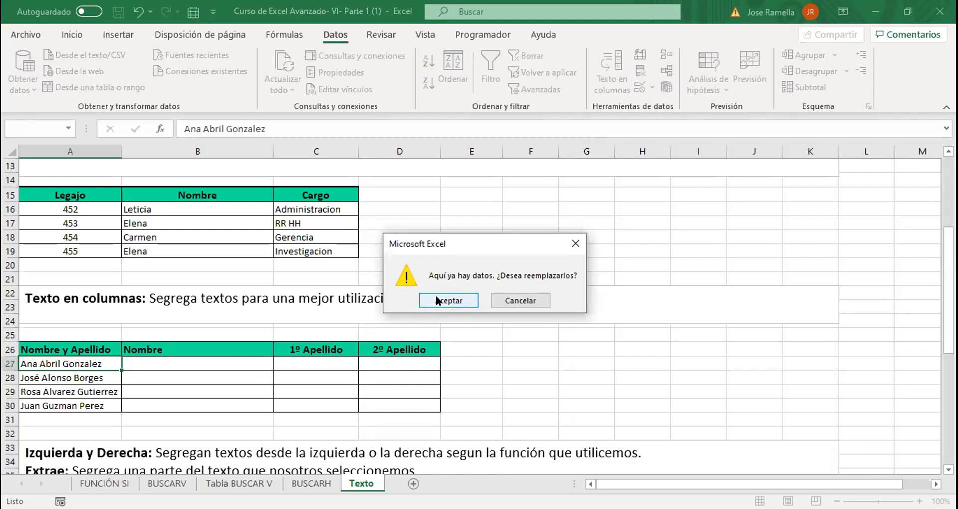
{"action": "left_click", "coordinate": [433, 302]}
{"action": "left_click", "coordinate": [244, 364]}
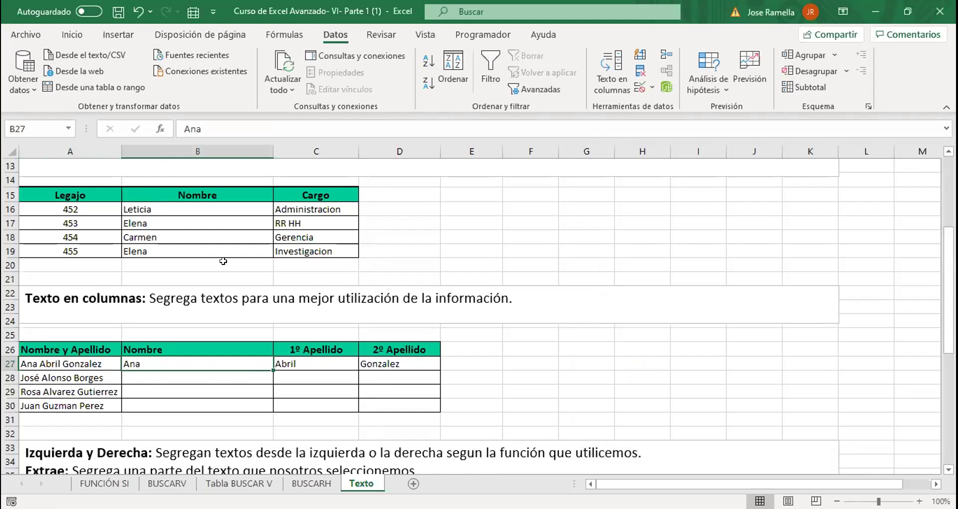
Examine the Izquierda, Derecha and Extrae exercise and the diagram explaining the parts of a CBU number
{"action": "scroll", "coordinate": [223, 261], "scroll_direction": "down", "scroll_amount": 2}
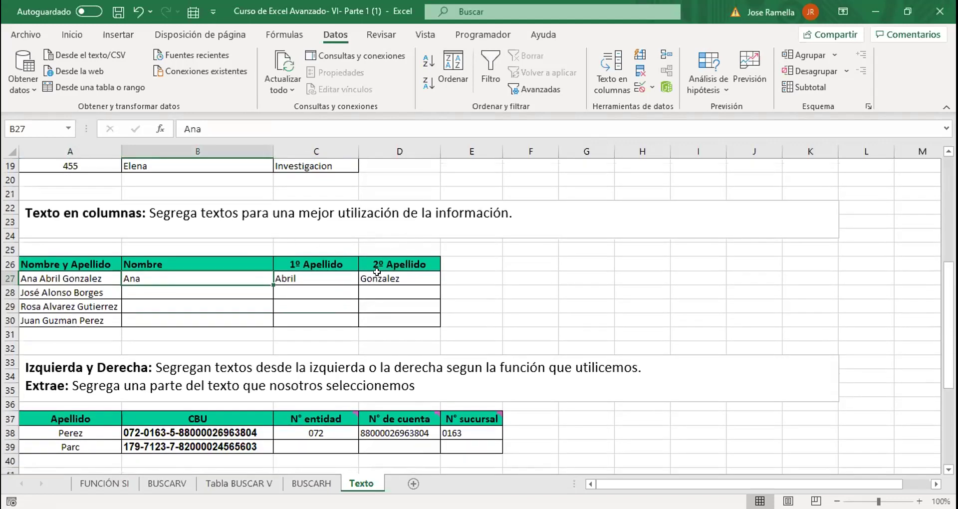
{"action": "scroll", "coordinate": [369, 297], "scroll_direction": "down", "scroll_amount": 2}
{"action": "scroll", "coordinate": [359, 302], "scroll_direction": "up", "scroll_amount": 2}
{"action": "scroll", "coordinate": [354, 307], "scroll_direction": "down", "scroll_amount": 3}
{"action": "scroll", "coordinate": [354, 307], "scroll_direction": "up", "scroll_amount": 2}
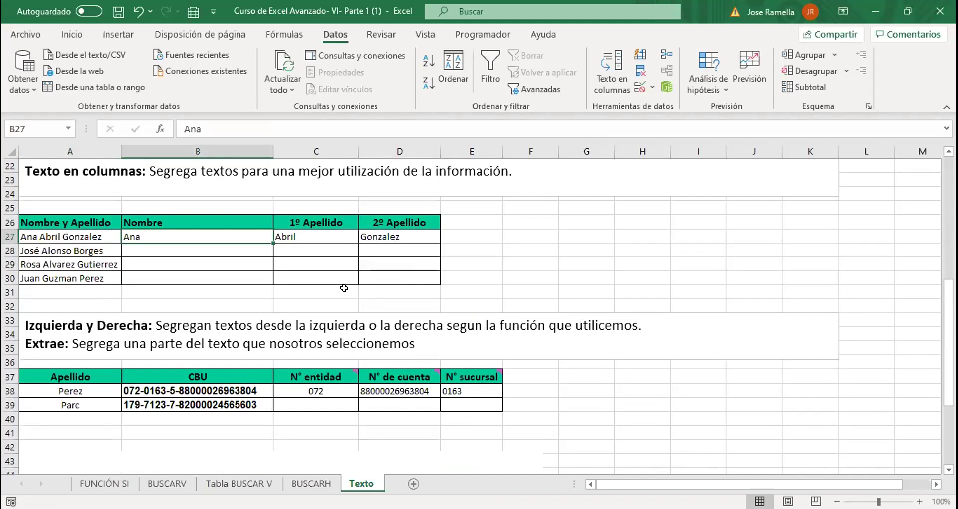
{"action": "scroll", "coordinate": [331, 275], "scroll_direction": "down", "scroll_amount": 4}
{"action": "scroll", "coordinate": [276, 308], "scroll_direction": "up", "scroll_amount": 3}
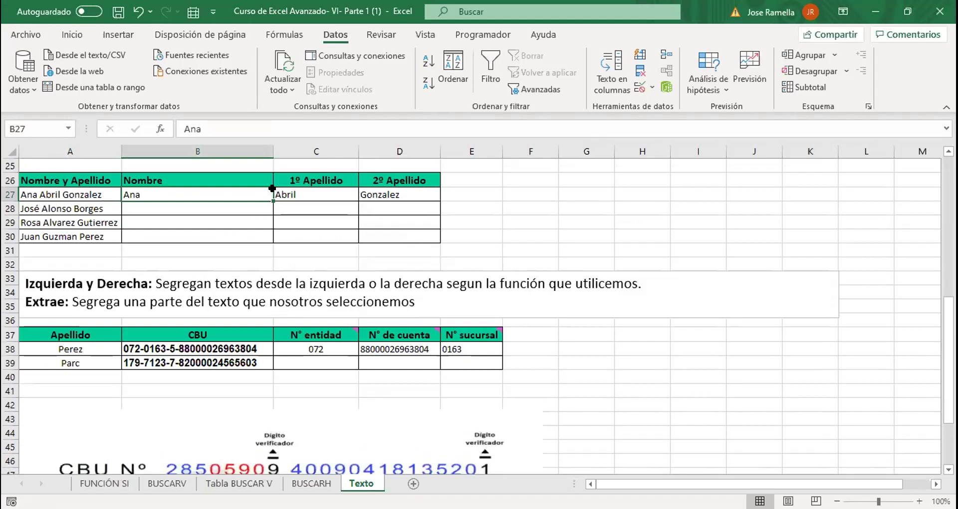
{"action": "scroll", "coordinate": [235, 173], "scroll_direction": "down", "scroll_amount": 1}
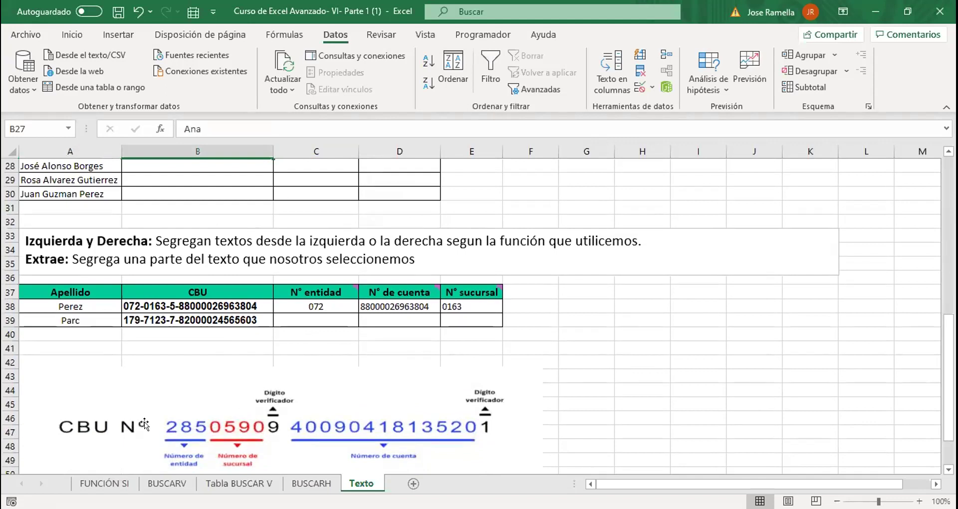
Extract the entity number in C39 from the CBU with the formula =IZQUIERDA(B39;3)
{"action": "left_click", "coordinate": [319, 314]}
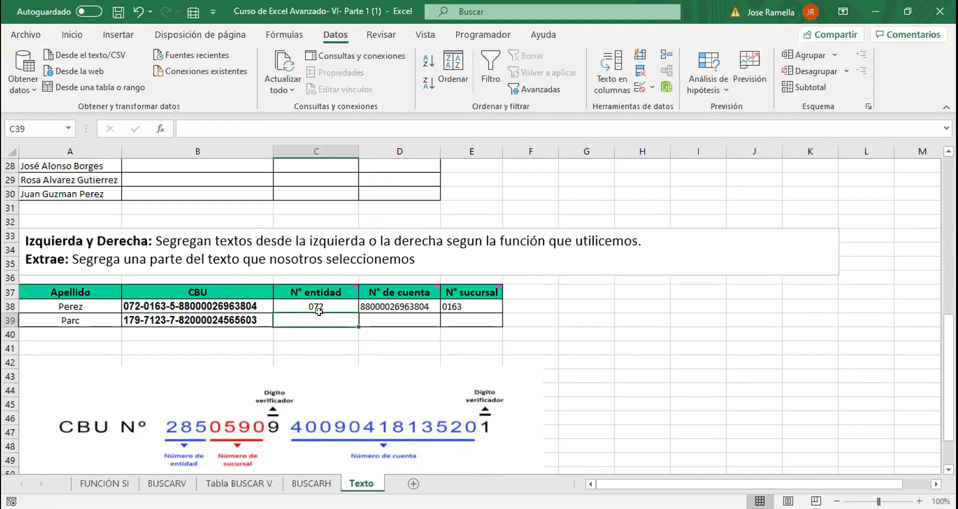
{"action": "type", "text": "="}
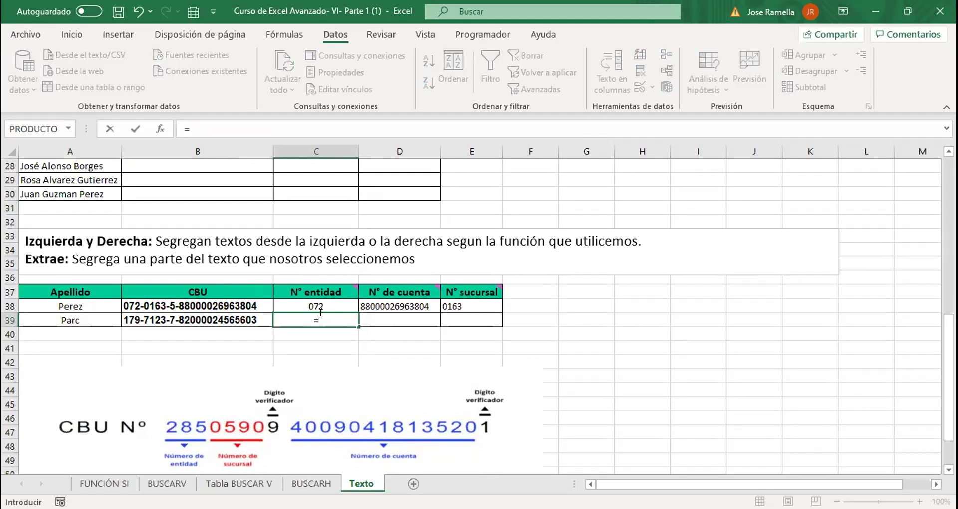
{"action": "type", "text": "izq"}
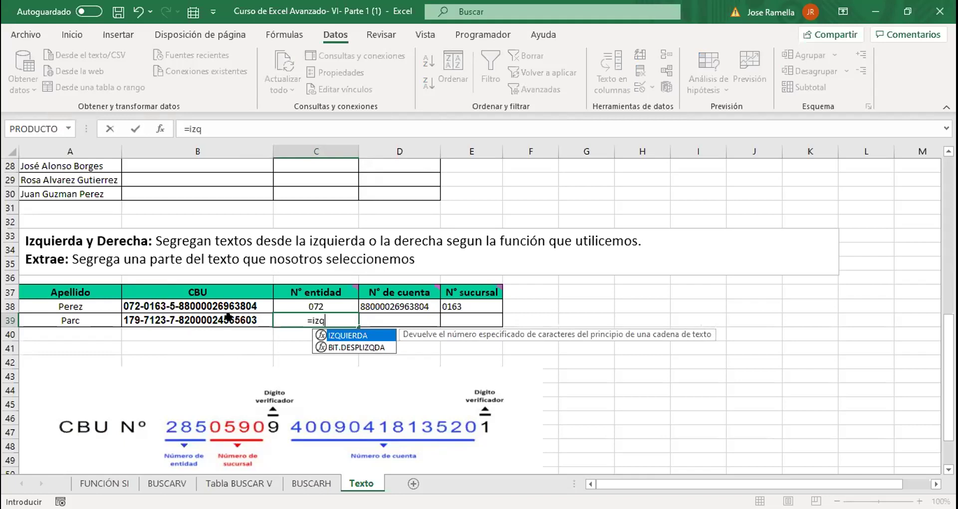
{"action": "key", "text": "Tab"}
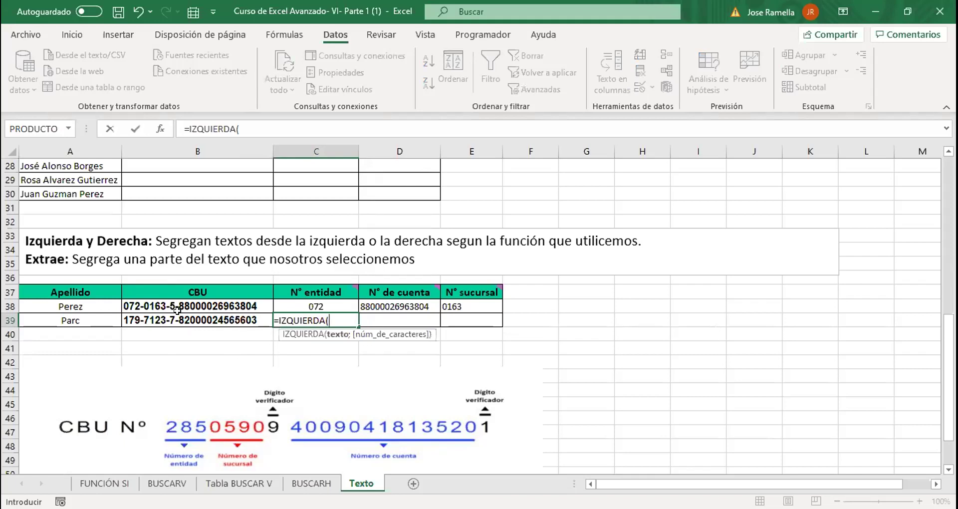
{"action": "left_click", "coordinate": [187, 318]}
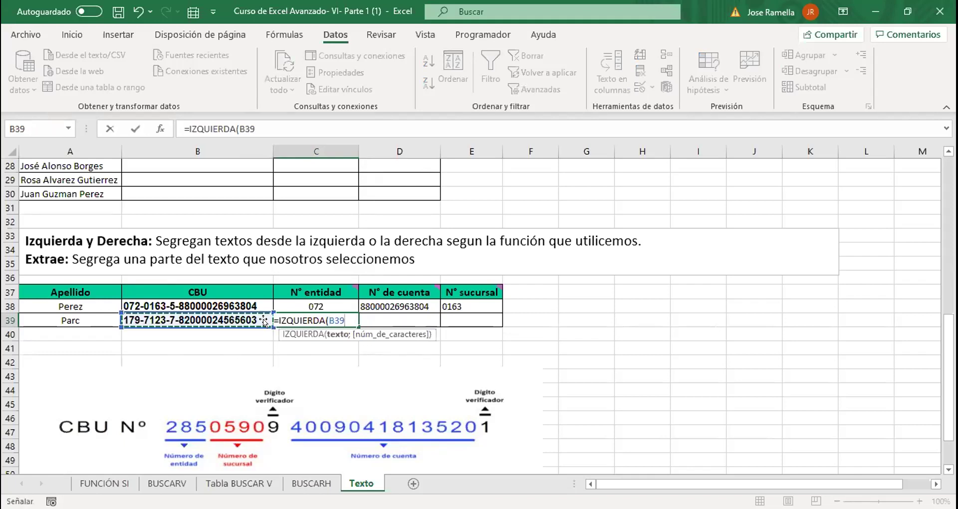
{"action": "type", "text": ";"}
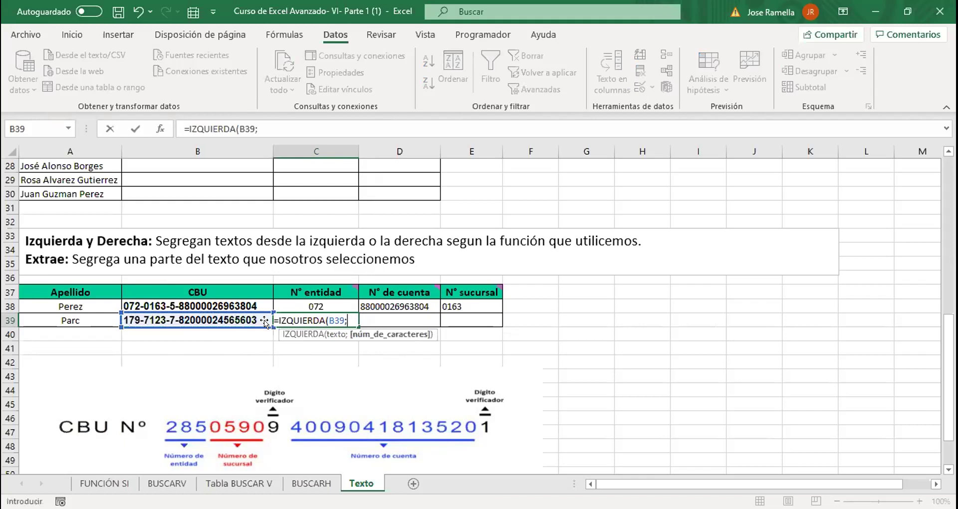
{"action": "type", "text": "3)"}
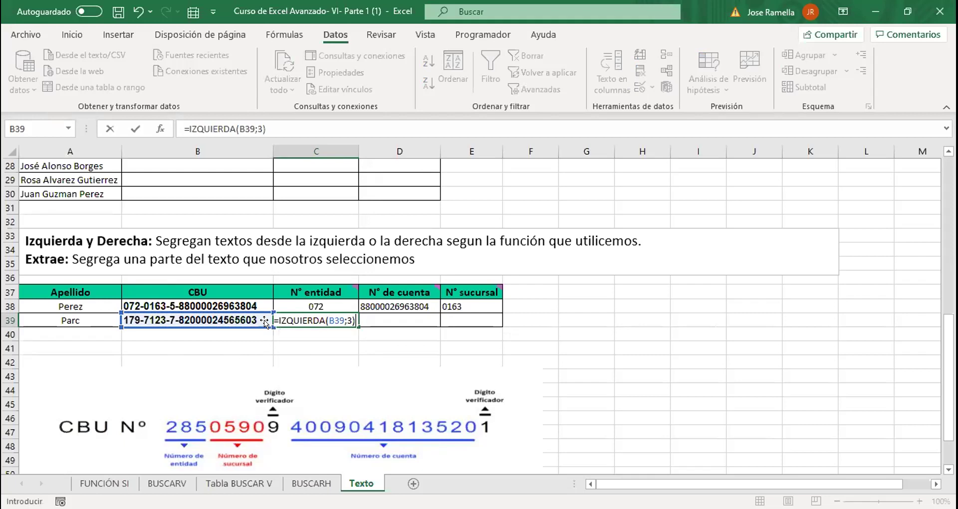
{"action": "key", "text": "Return"}
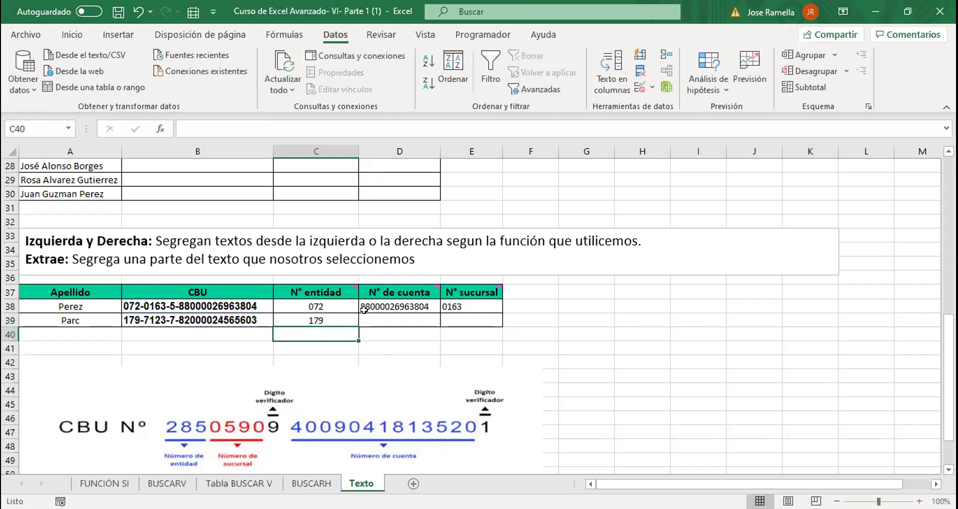
Extract the account number in D39 from the CBU with the formula =DERECHA(B39;14)
{"action": "left_click", "coordinate": [389, 319]}
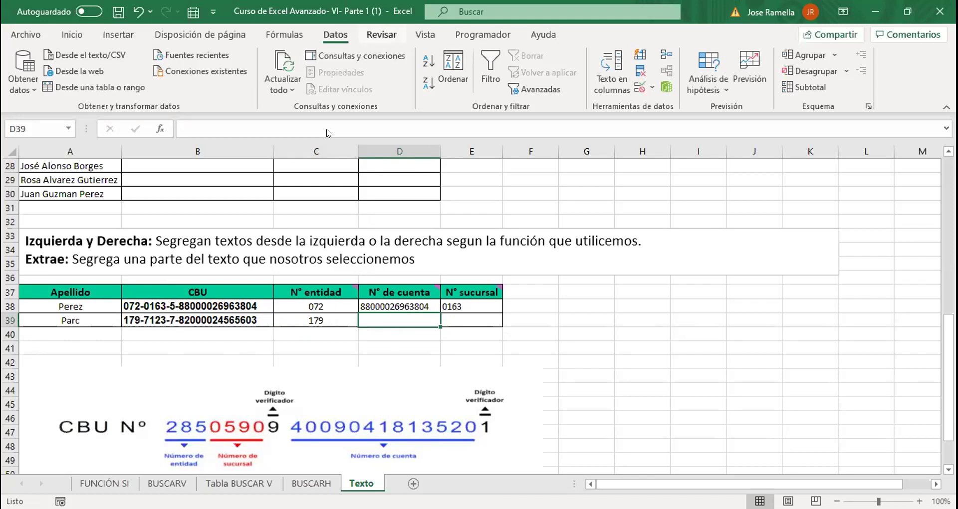
{"action": "mouse_move", "coordinate": [433, 287]}
{"action": "type", "text": "="}
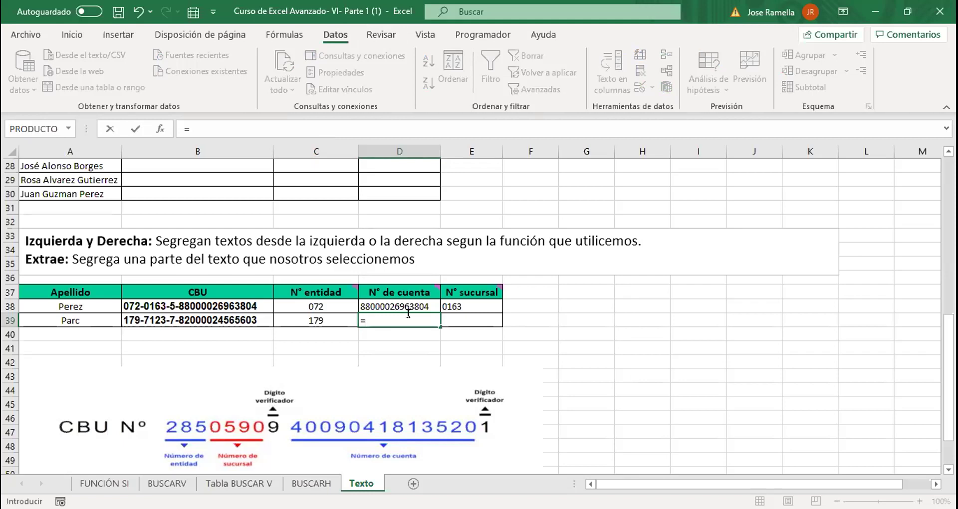
{"action": "type", "text": "dere"}
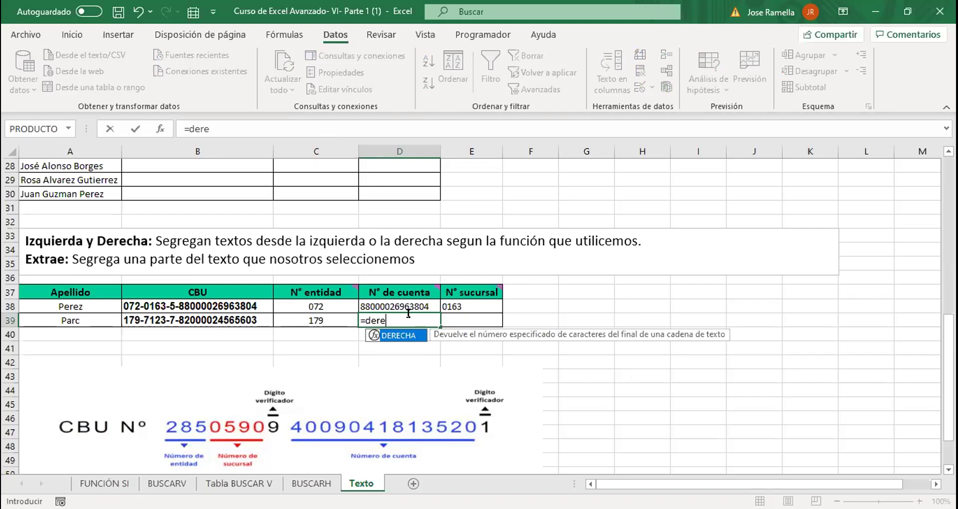
{"action": "key", "text": "Tab"}
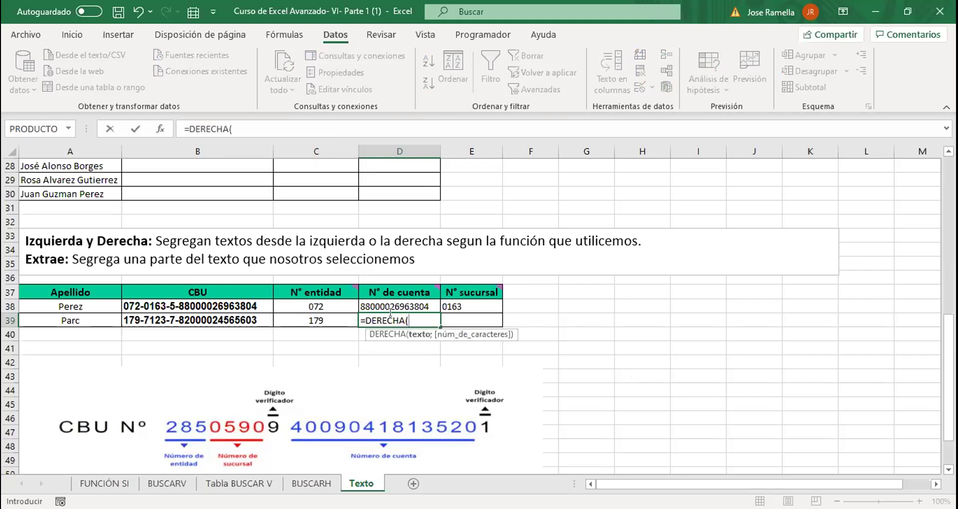
{"action": "left_click", "coordinate": [217, 317]}
{"action": "type", "text": ";14)"}
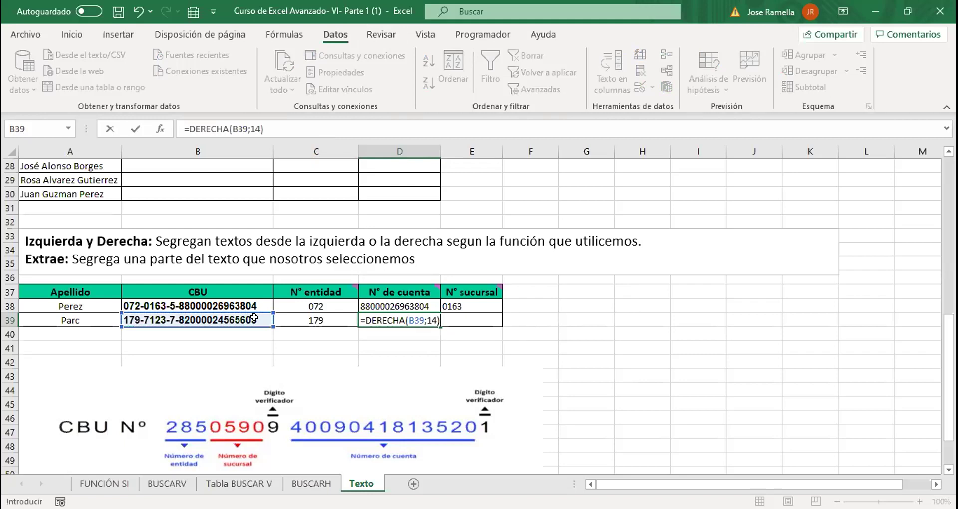
{"action": "key", "text": "Return"}
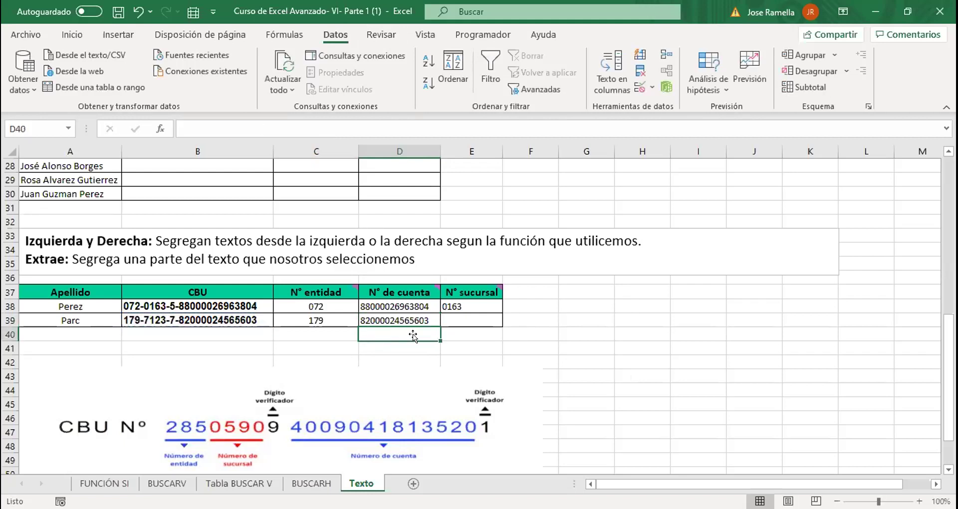
Enter the formula =EXTRAE(B39;4;4) in E39 for the branch number, using the formula in E38 as reference
{"action": "left_click", "coordinate": [465, 319]}
{"action": "left_click", "coordinate": [455, 306]}
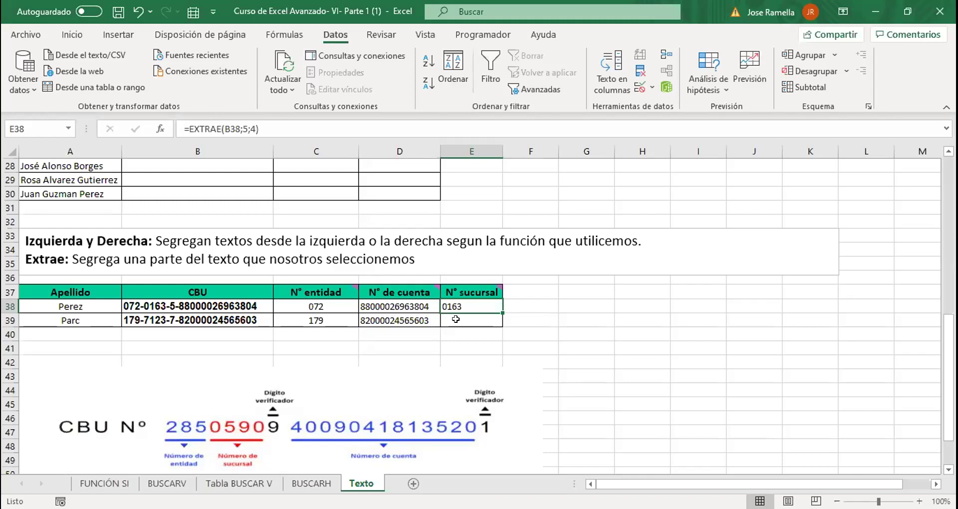
{"action": "left_click", "coordinate": [456, 319]}
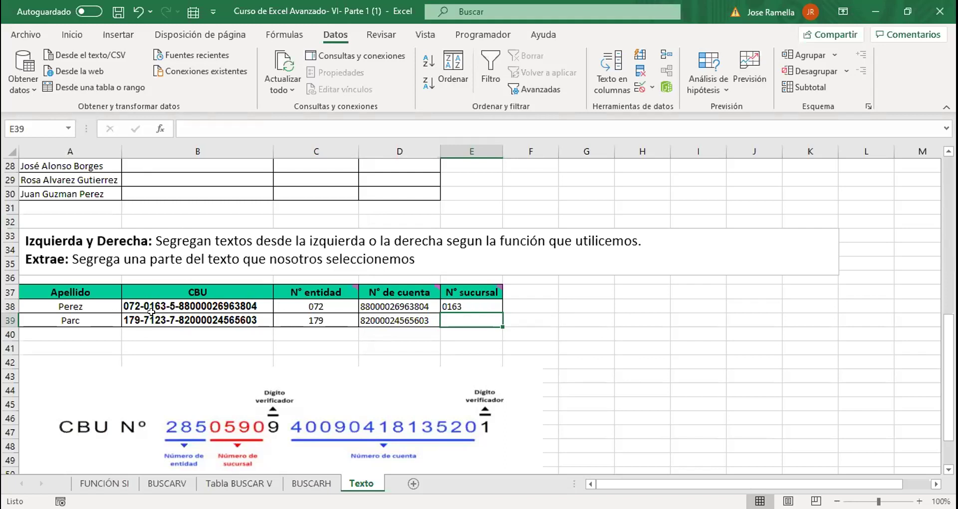
{"action": "type", "text": "="}
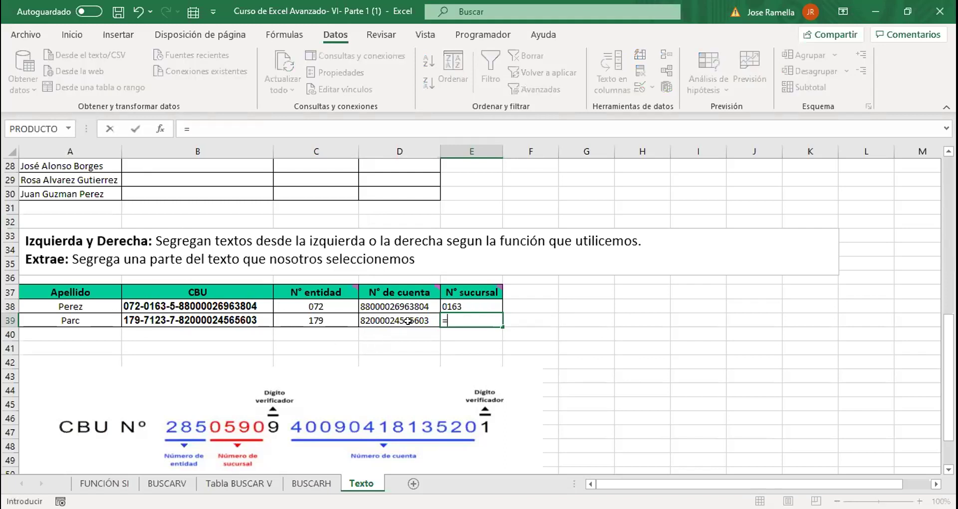
{"action": "type", "text": "ext"}
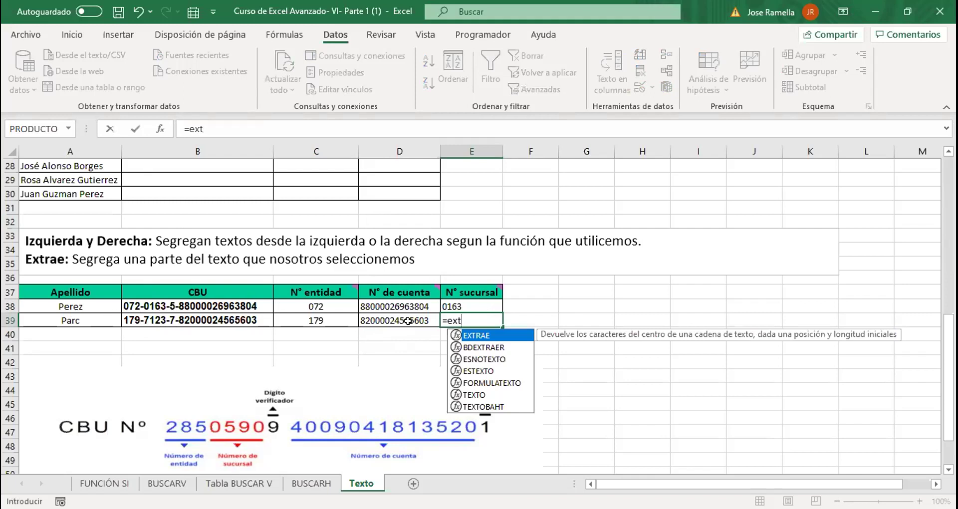
{"action": "key", "text": "Tab"}
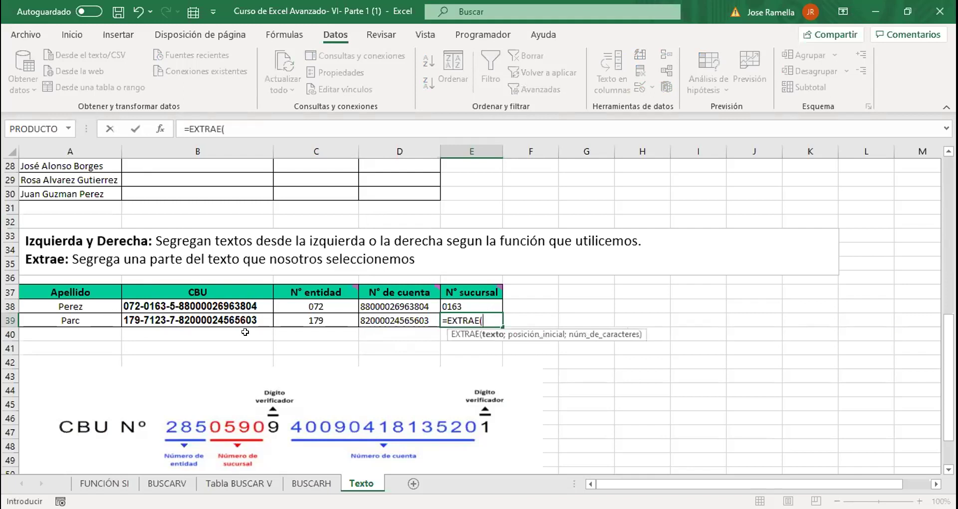
{"action": "left_click", "coordinate": [190, 321]}
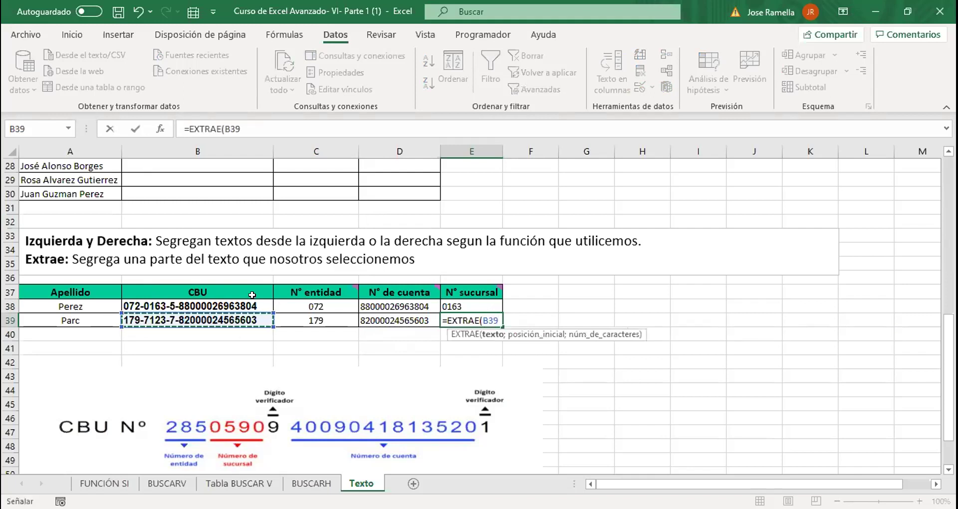
{"action": "type", "text": ";"}
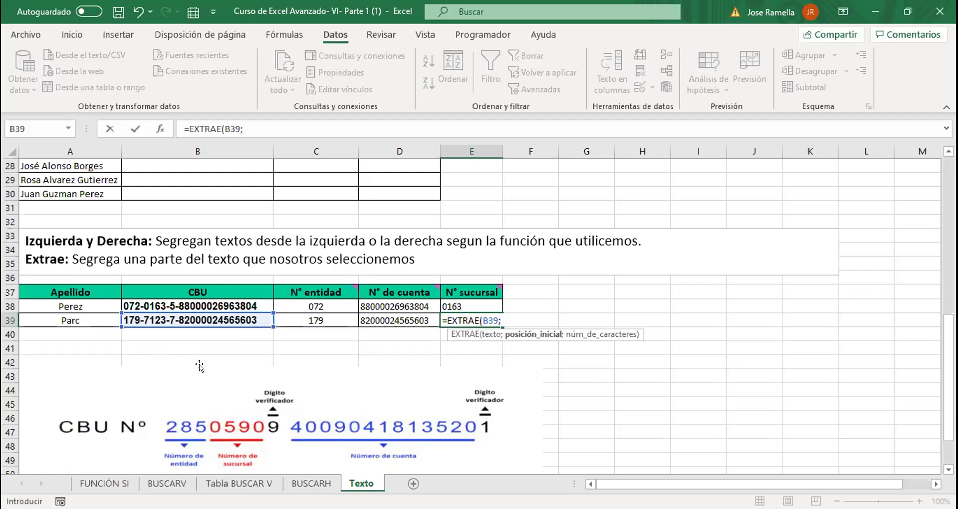
{"action": "type", "text": "4;"}
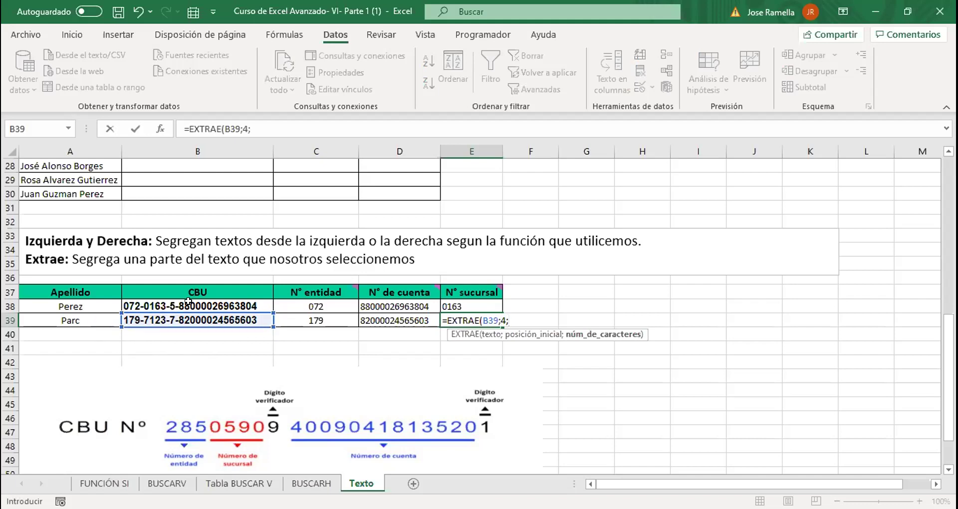
{"action": "type", "text": "4"}
{"action": "key", "text": "Left"}
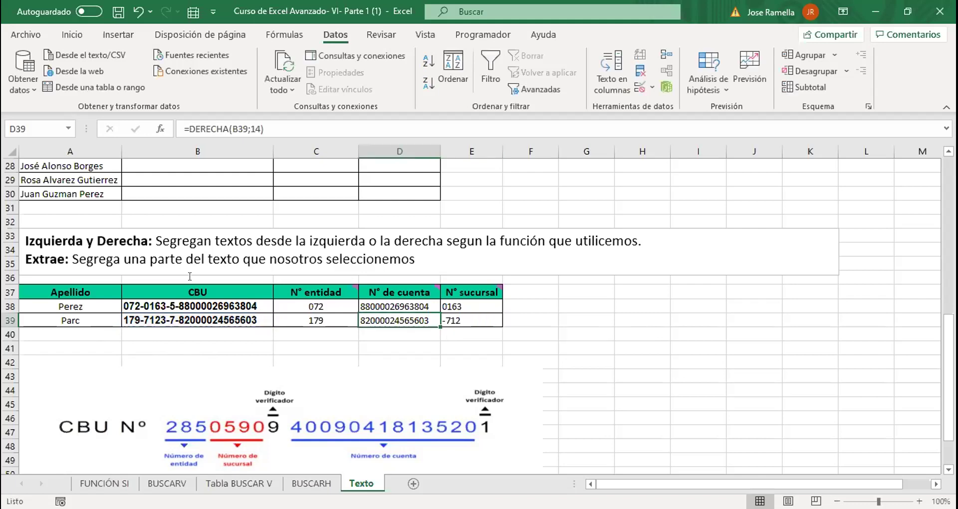
Correct the starting position in E39's EXTRAE formula to 5
{"action": "left_click", "coordinate": [452, 321]}
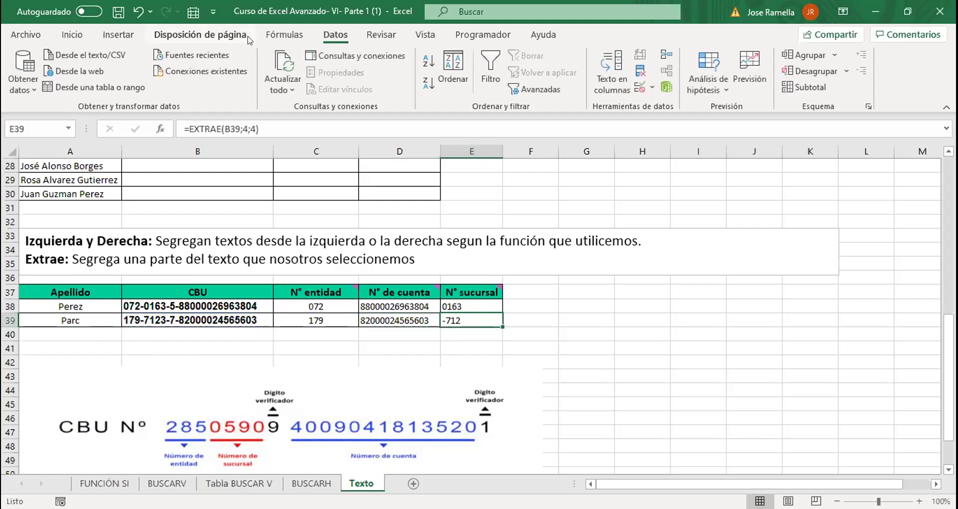
{"action": "left_click", "coordinate": [246, 123]}
{"action": "key", "text": "BackSpace"}
{"action": "type", "text": "5"}
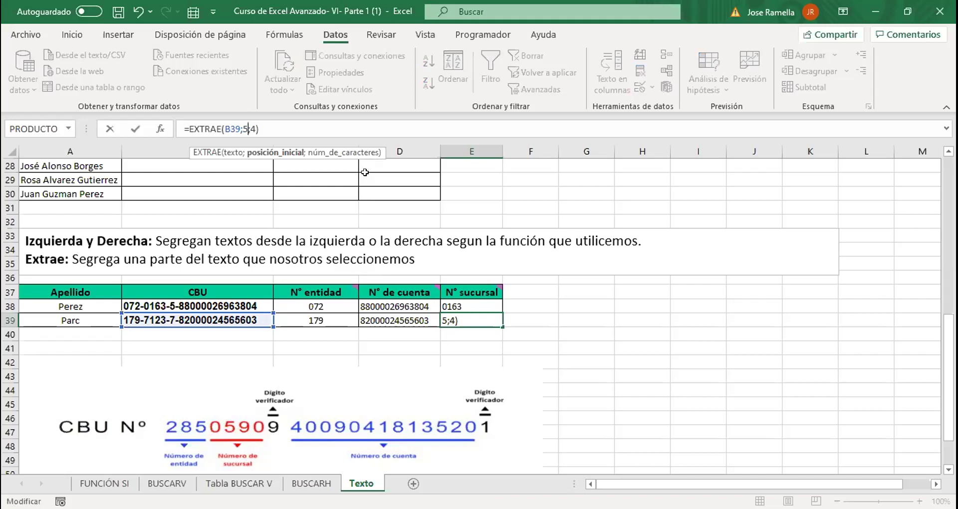
{"action": "key", "text": "Return"}
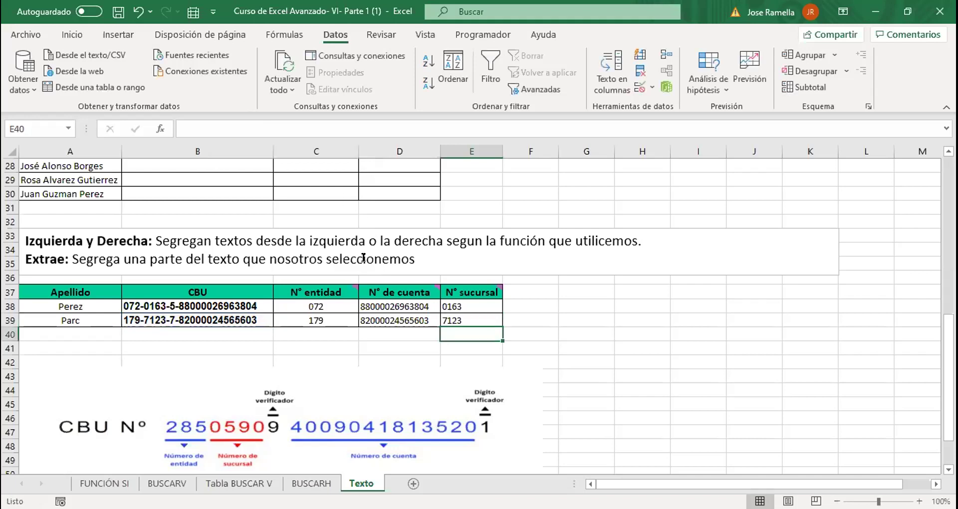
{"action": "scroll", "coordinate": [363, 257], "scroll_direction": "down", "scroll_amount": 1}
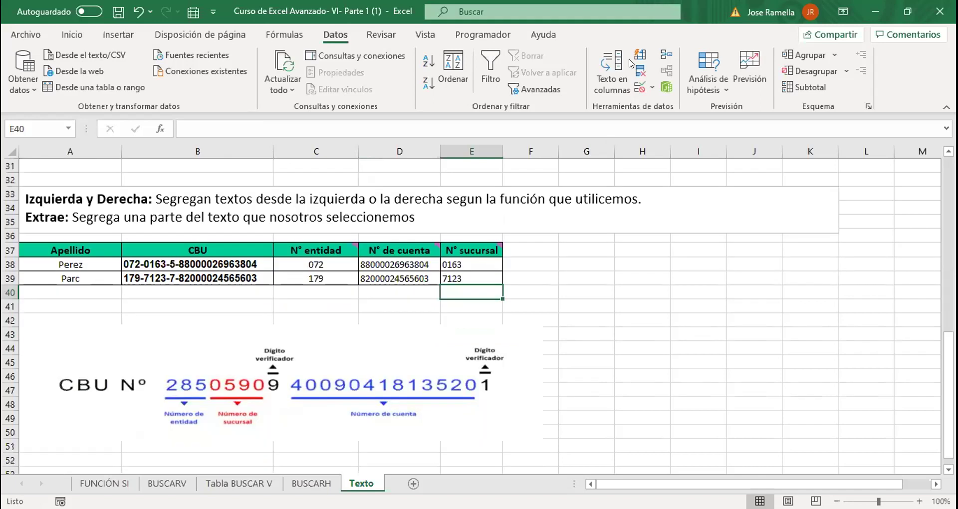
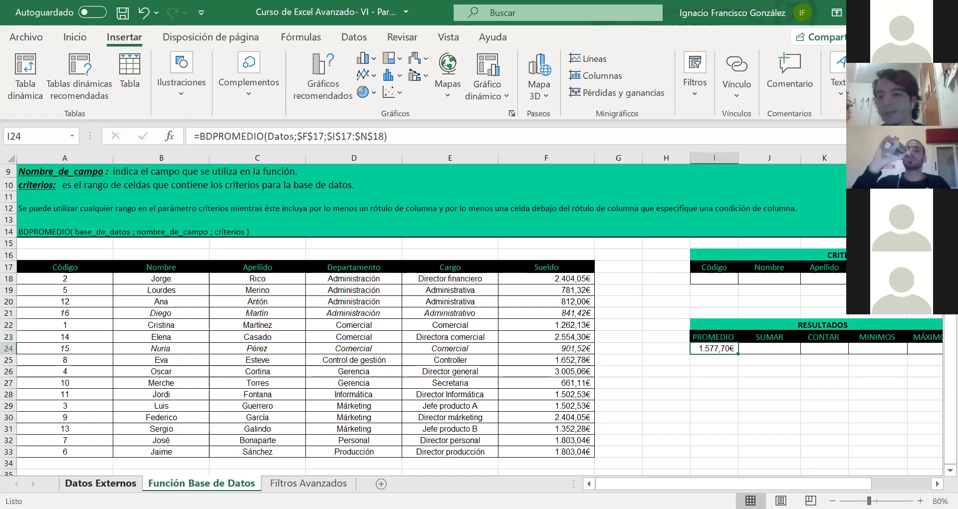
On the Datos Externos sheet, review the external data sources and start an import from the web
{"action": "left_click", "coordinate": [128, 480]}
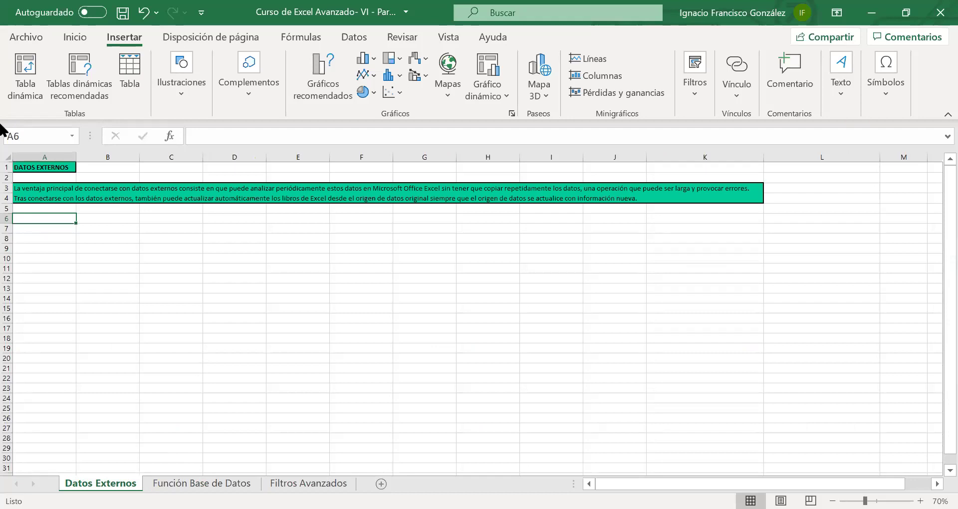
{"action": "left_click", "coordinate": [343, 41]}
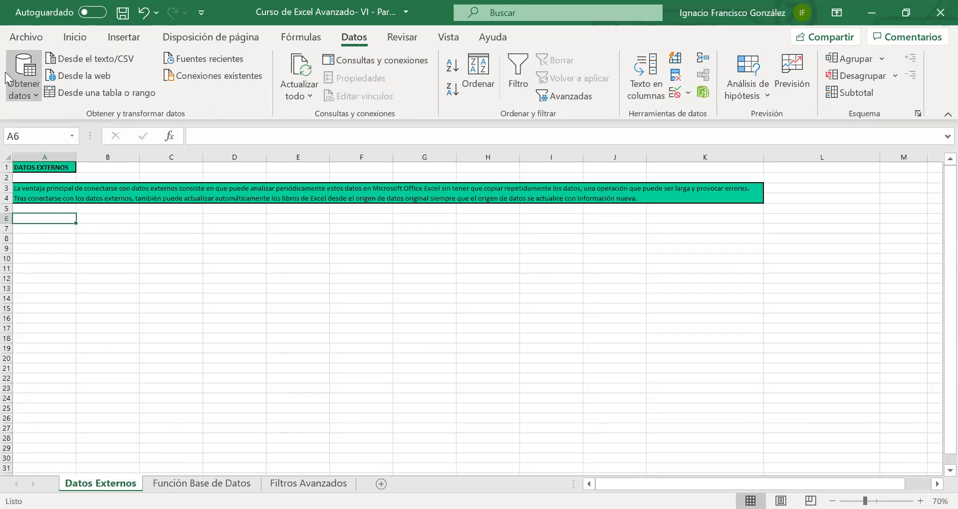
{"action": "left_click", "coordinate": [24, 94]}
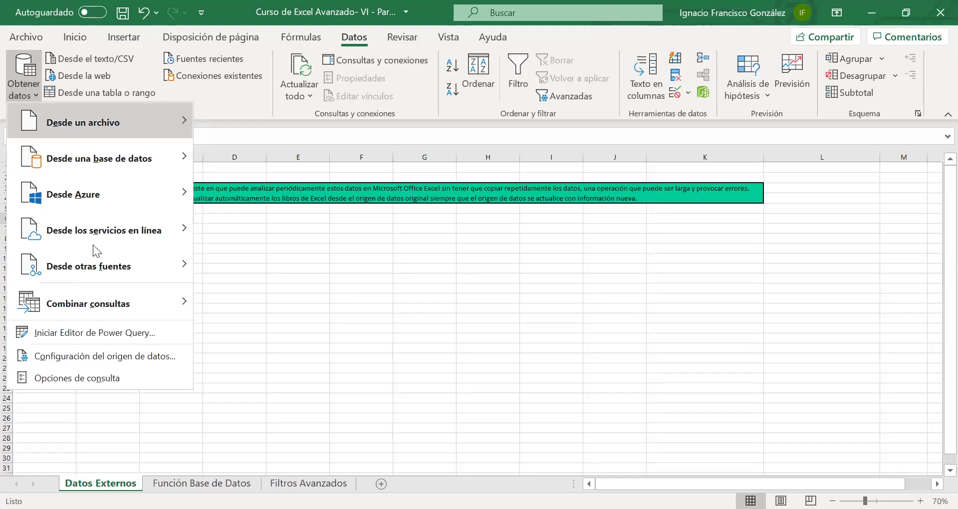
{"action": "mouse_move", "coordinate": [94, 129]}
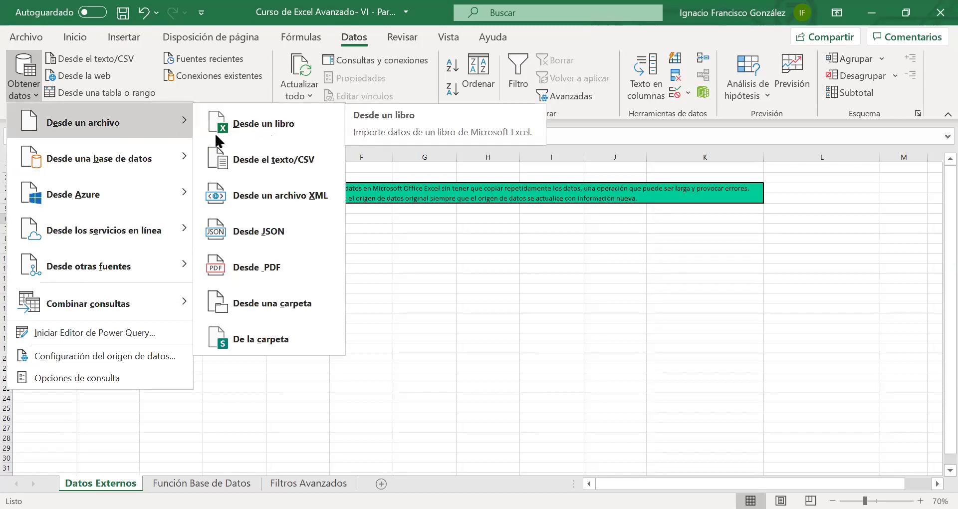
{"action": "mouse_move", "coordinate": [146, 159]}
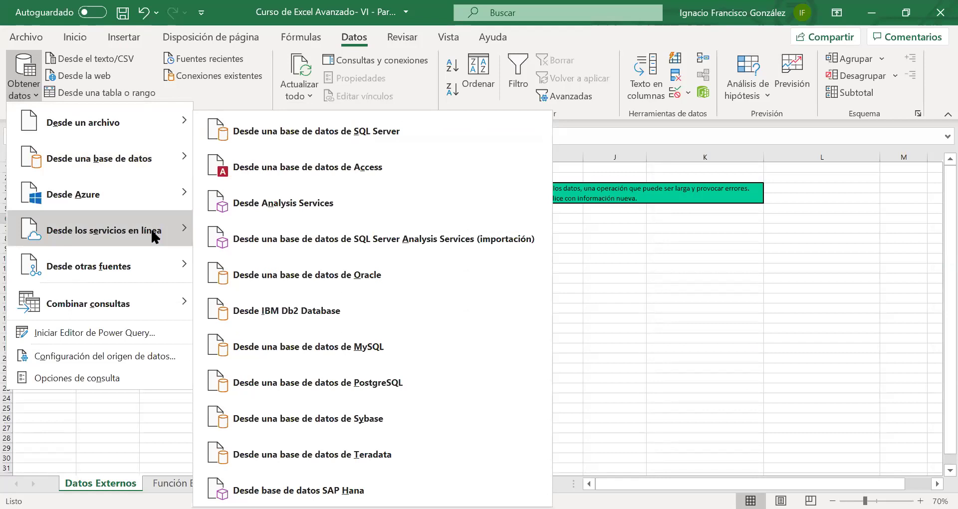
{"action": "mouse_move", "coordinate": [146, 267]}
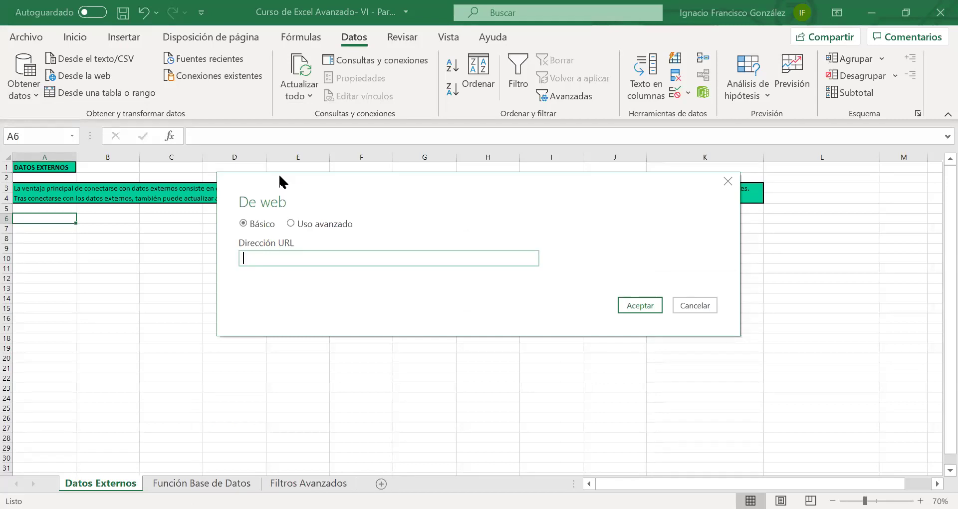
{"action": "left_click", "coordinate": [306, 224]}
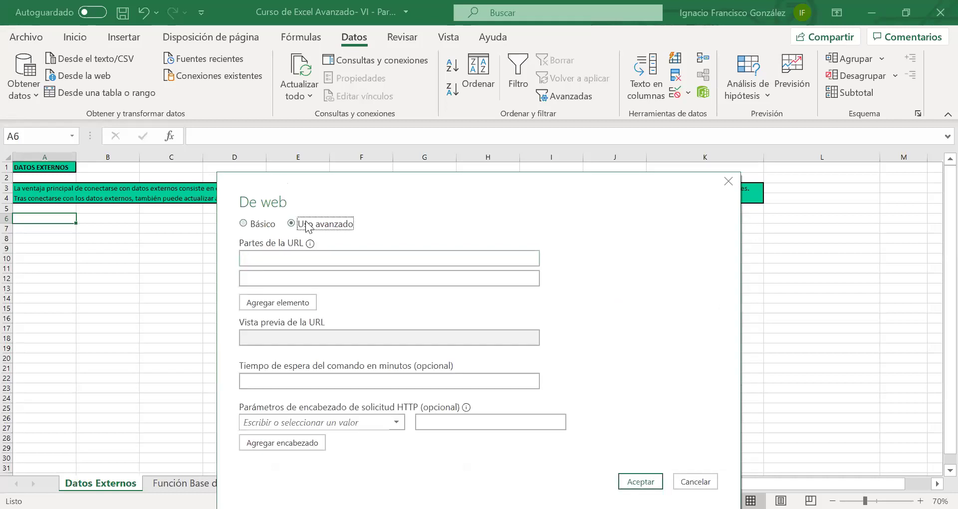
{"action": "left_click", "coordinate": [273, 227]}
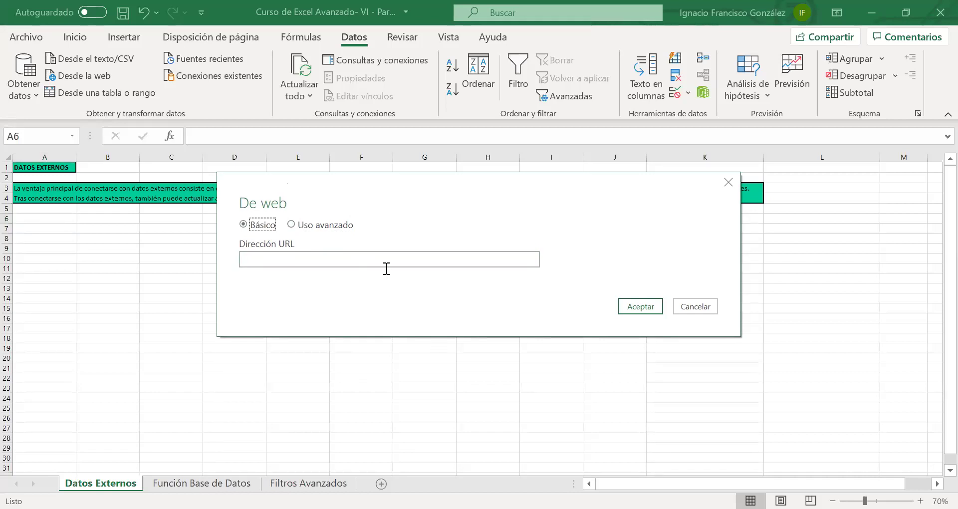
{"action": "left_click", "coordinate": [366, 259]}
{"action": "type", "text": "https://www.promiedos.com.ar/bnacional"}
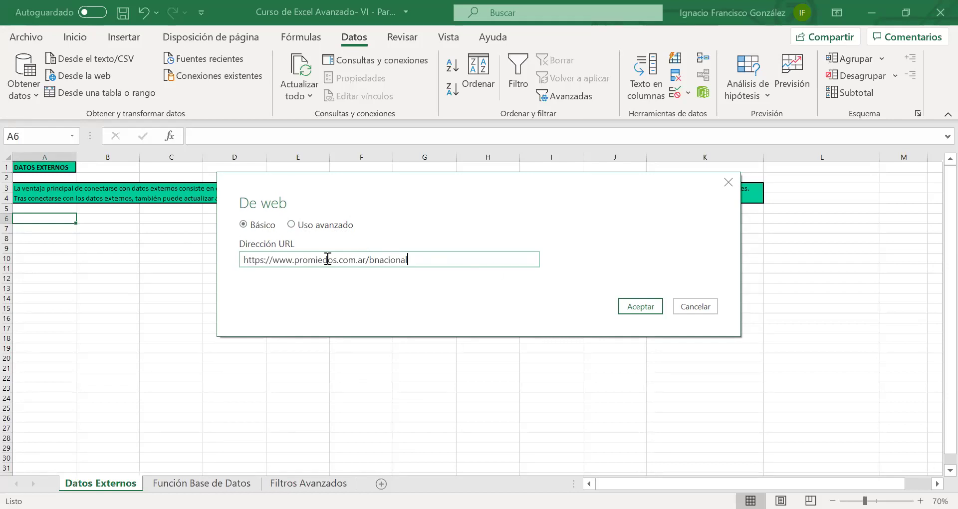
{"action": "left_click", "coordinate": [631, 306]}
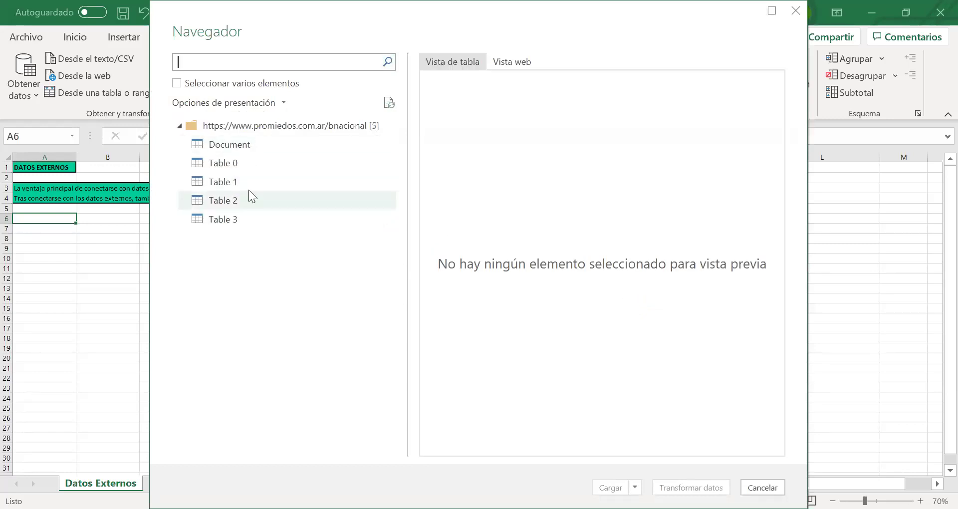
Compare the previews of Table 0 and Table 1 from the web page and select Table 0
{"action": "left_click", "coordinate": [268, 162]}
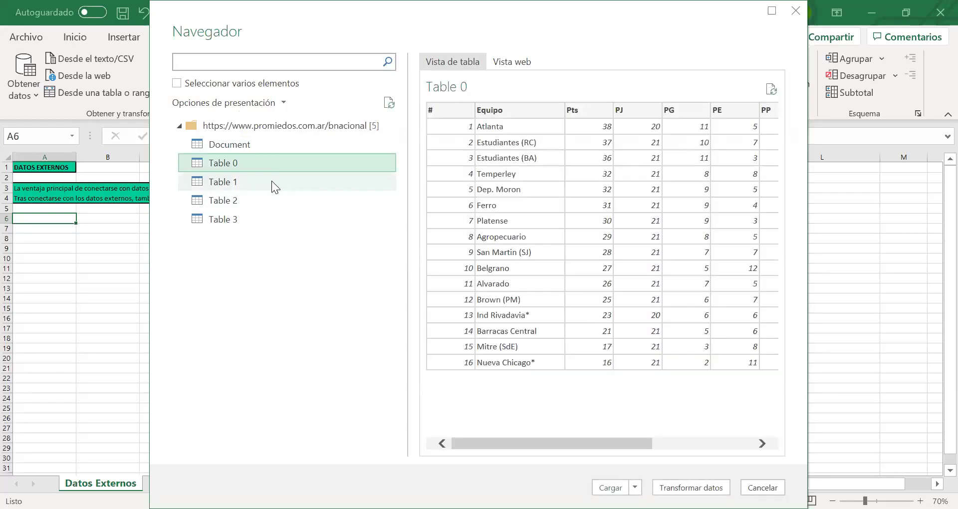
{"action": "left_click", "coordinate": [270, 181]}
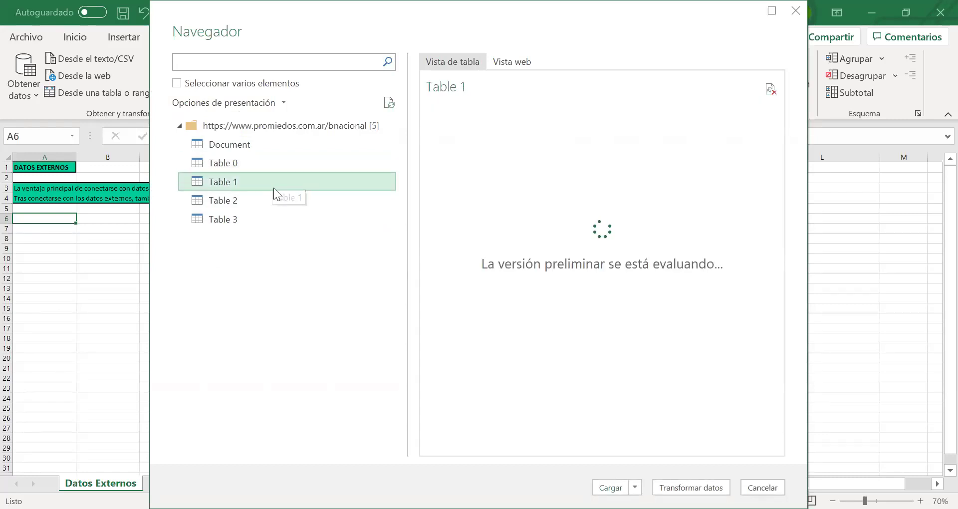
{"action": "left_click", "coordinate": [269, 171]}
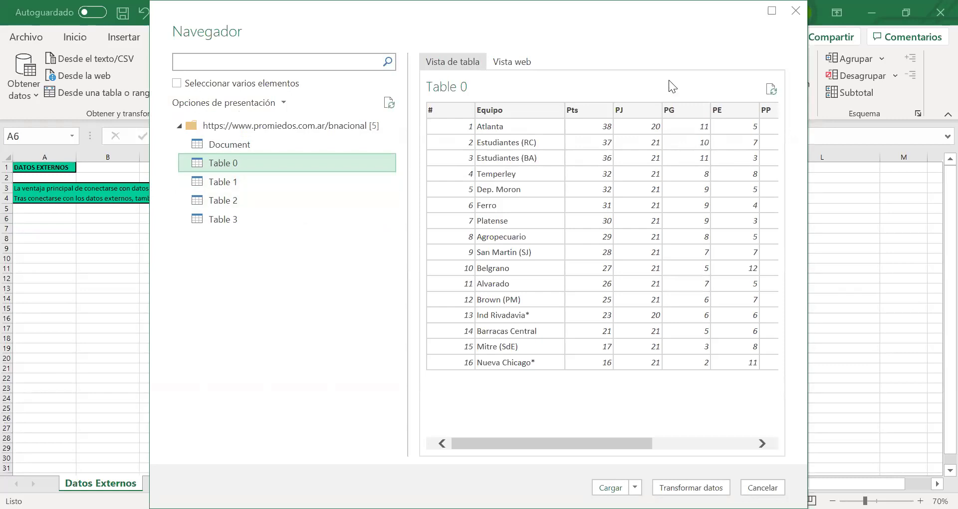
{"action": "key", "text": "Down"}
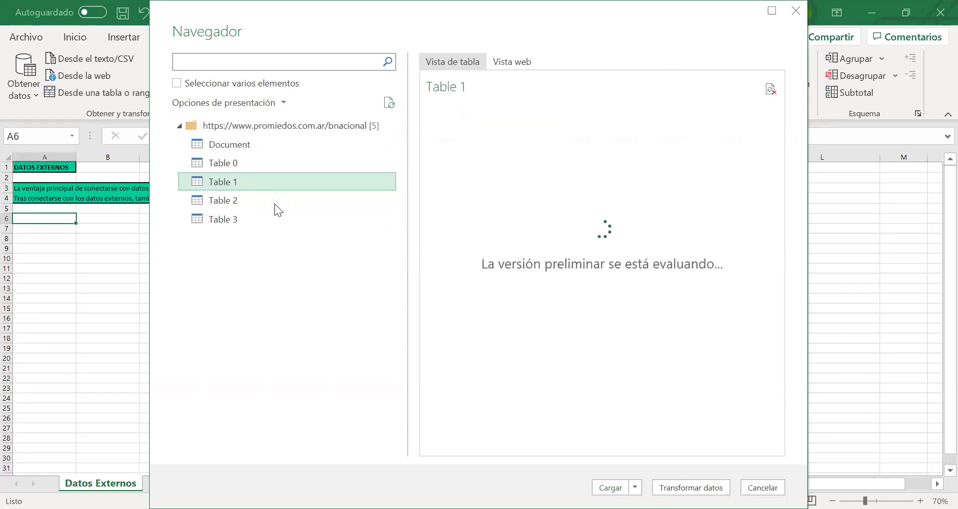
{"action": "key", "text": "Up"}
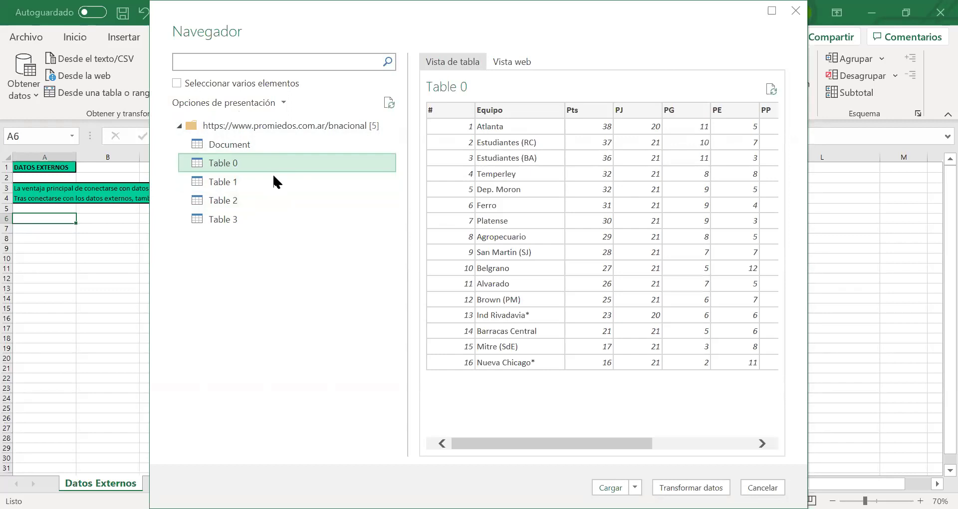
View the Document preview, reselect Table 0 and load it into the workbook
{"action": "left_click", "coordinate": [263, 147]}
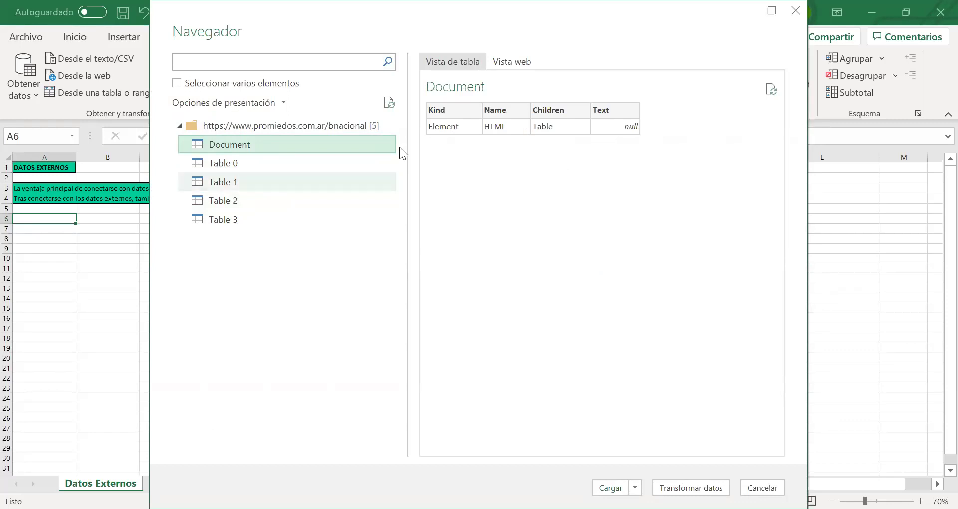
{"action": "left_click", "coordinate": [250, 168]}
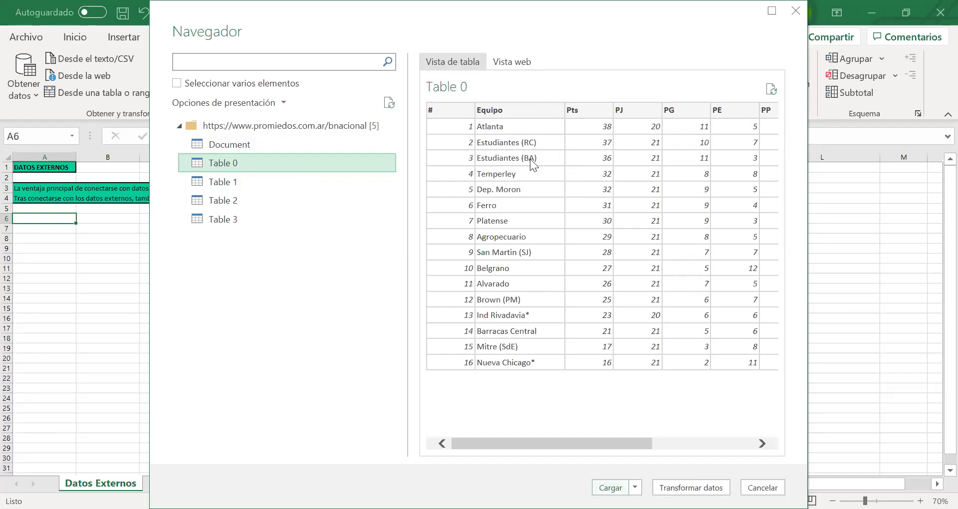
{"action": "key", "text": "Return"}
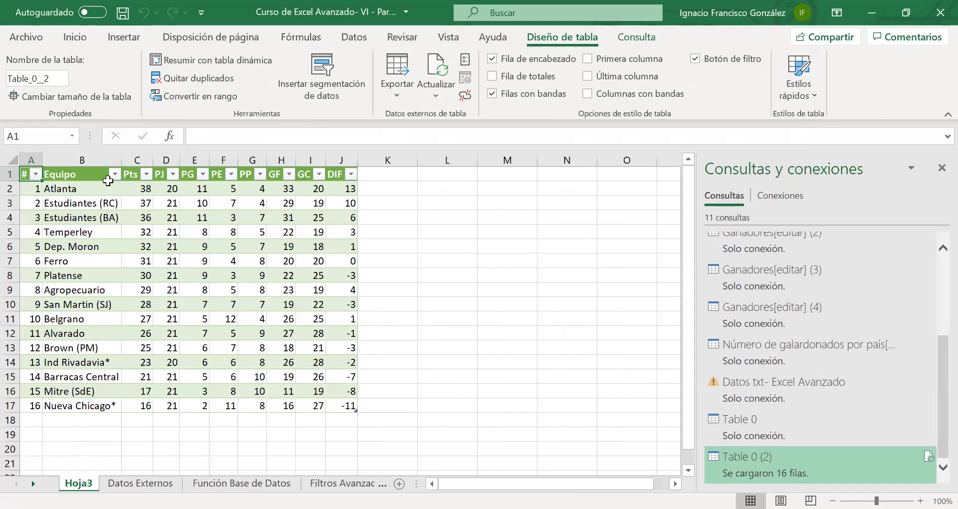
Select the entire imported table on Hoja3, including its headers, and copy it
{"action": "left_click", "coordinate": [28, 173]}
{"action": "key", "text": "shift+Down"}
{"action": "key", "text": "shift+Down"}
{"action": "key", "text": "shift+Down"}
{"action": "key", "text": "shift+Down"}
{"action": "key", "text": "shift+Right"}
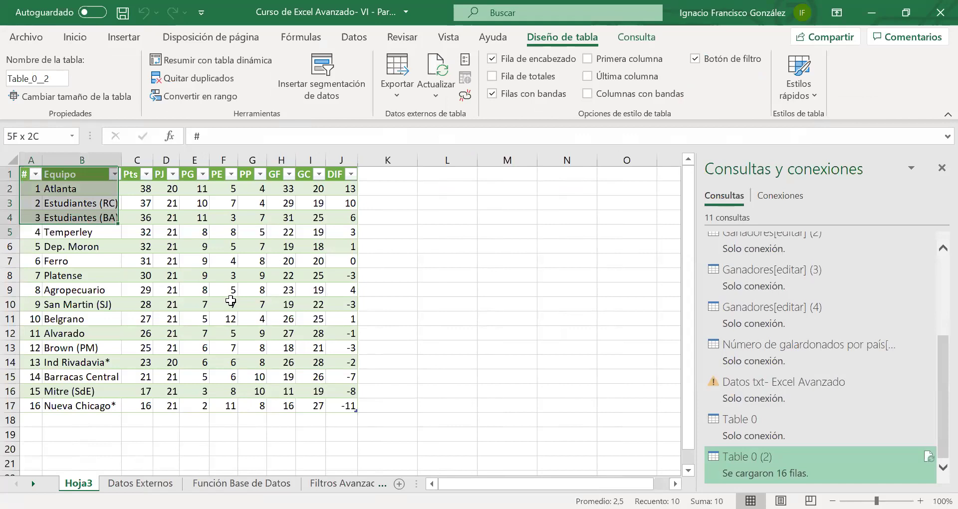
{"action": "key", "text": "ctrl+a"}
{"action": "right_click", "coordinate": [230, 301]}
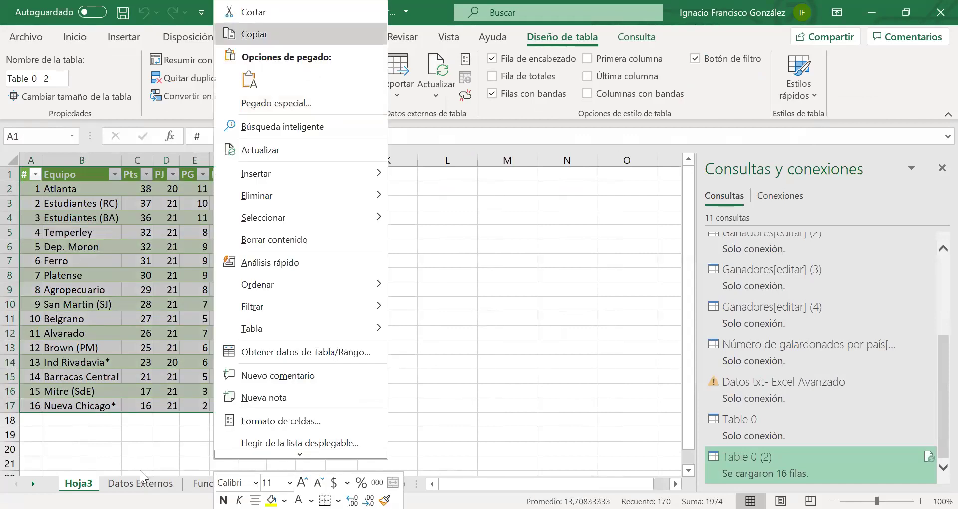
{"action": "left_click", "coordinate": [254, 34]}
Paste the copied table as values starting at cell A6 of the Datos Externos sheet
{"action": "left_click", "coordinate": [140, 482]}
{"action": "left_click", "coordinate": [45, 219]}
{"action": "right_click", "coordinate": [45, 218]}
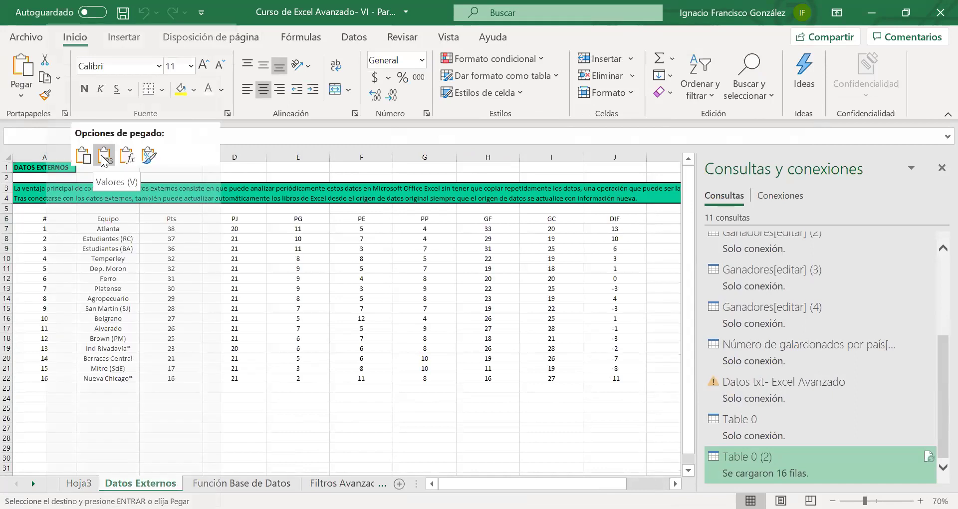
Try the Número format on the pasted figures in C7:J22 and undo it
{"action": "left_click_drag", "start_coordinate": [616, 345], "coordinate": [615, 376]}
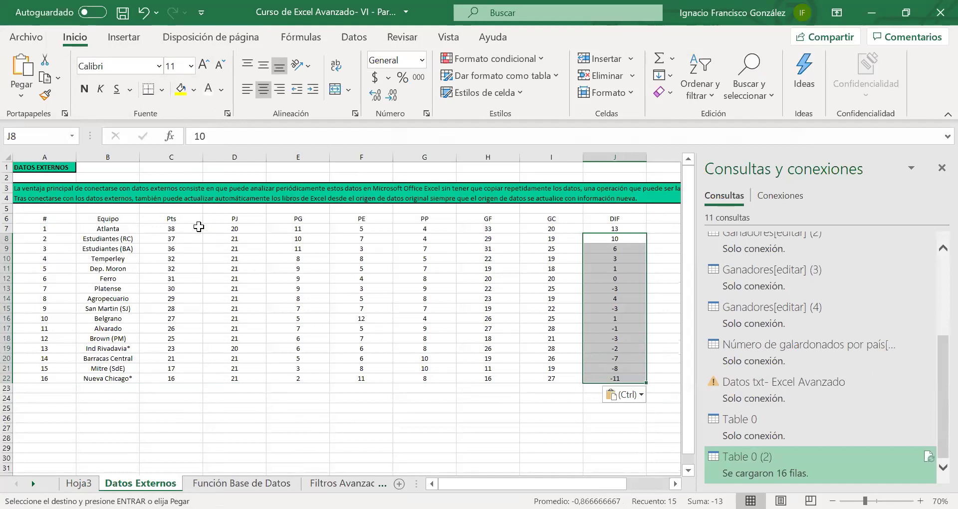
{"action": "left_click_drag", "start_coordinate": [176, 228], "coordinate": [612, 378]}
{"action": "left_click", "coordinate": [422, 60]}
{"action": "left_click", "coordinate": [399, 105]}
{"action": "key", "text": "ctrl+z"}
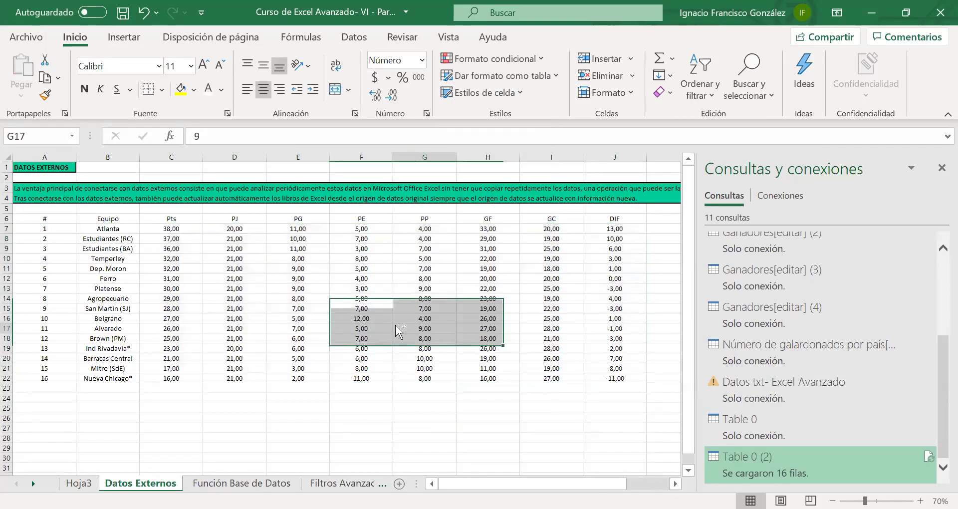
{"action": "key", "text": "ctrl+c"}
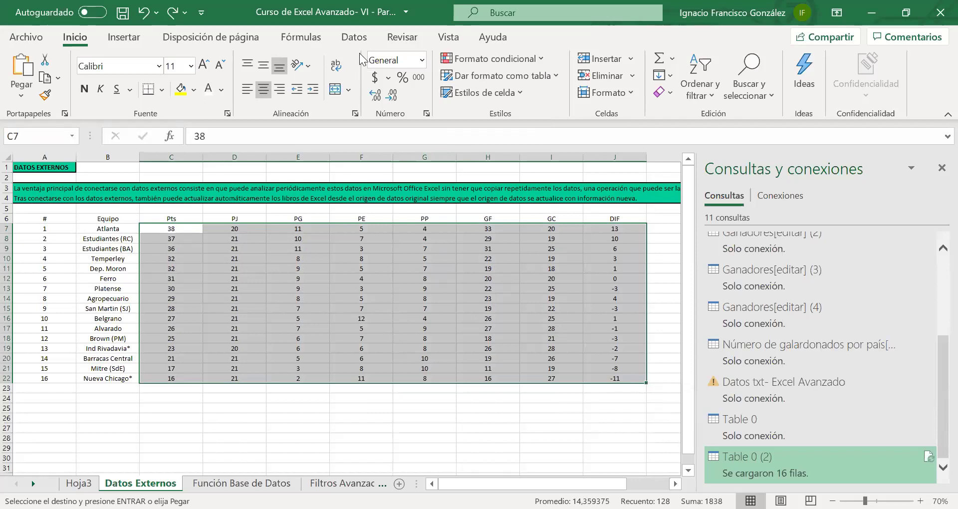
Examine the external data source options, including those from Azure, and close the list without importing
{"action": "left_click", "coordinate": [362, 40]}
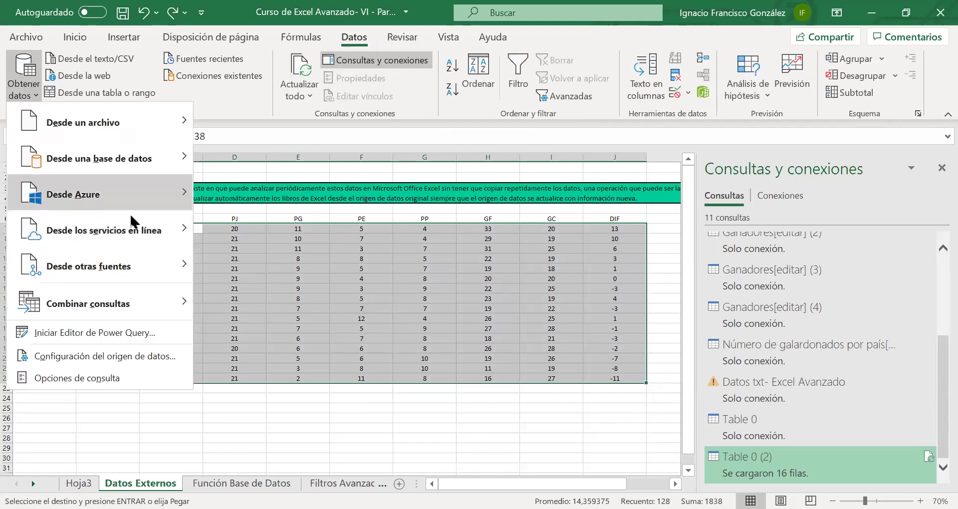
{"action": "mouse_move", "coordinate": [100, 197]}
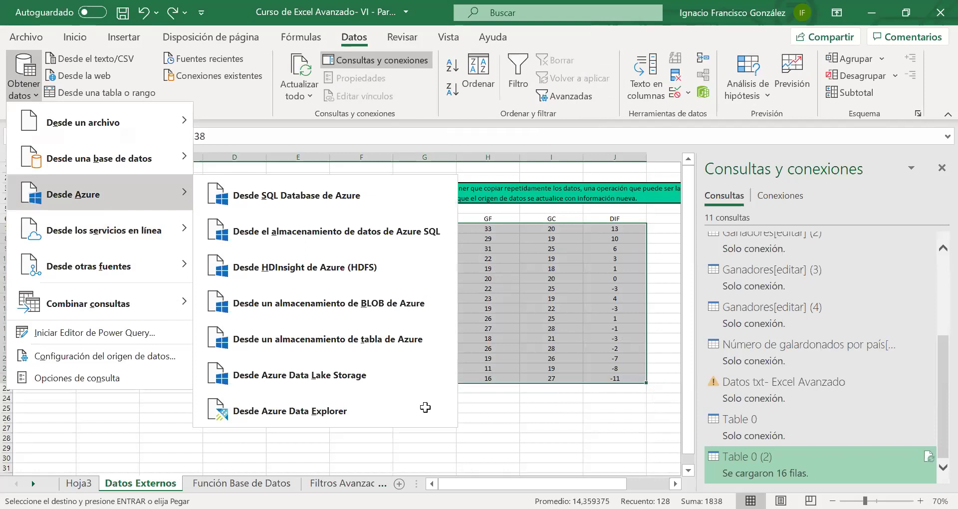
{"action": "left_click", "coordinate": [426, 407]}
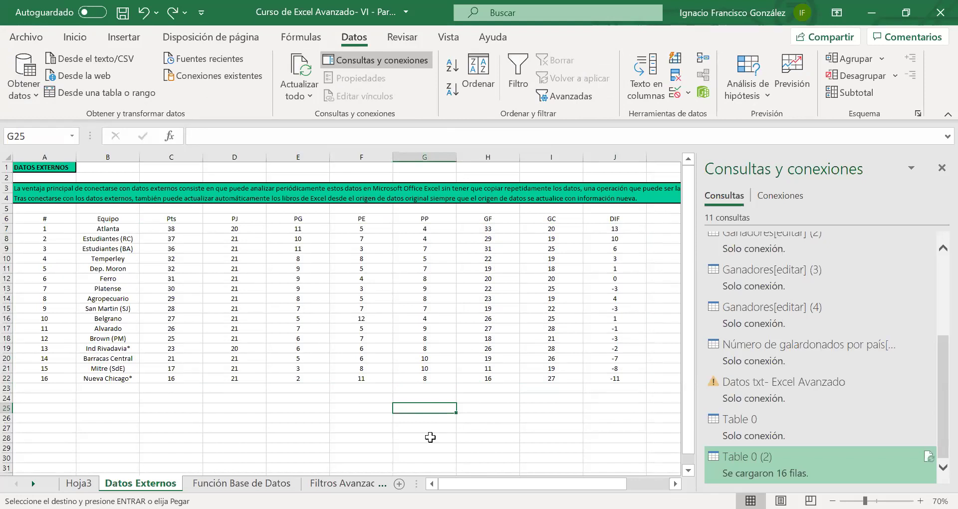
Go to the Función Base de Datos sheet, close the Consultas y conexiones pane and look over its contents
{"action": "key", "text": "ctrl+Page_Down"}
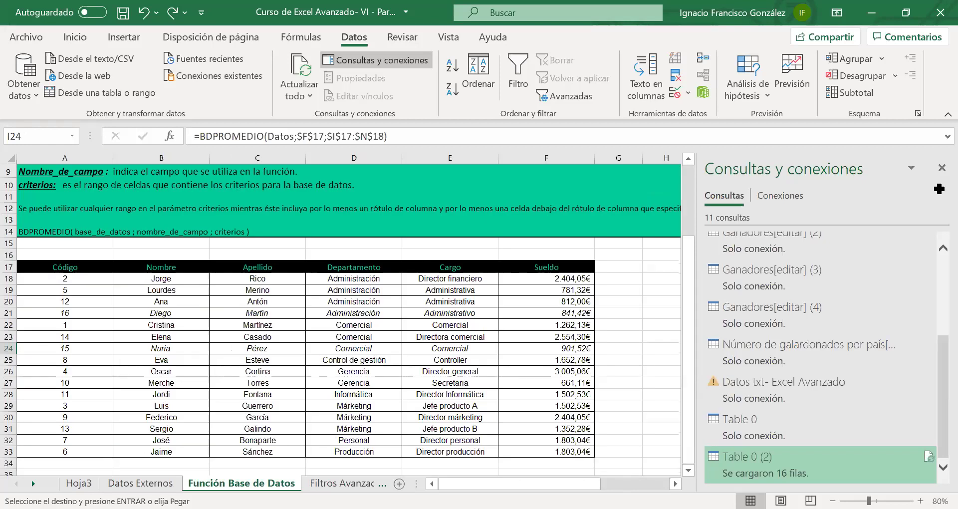
{"action": "left_click", "coordinate": [942, 168]}
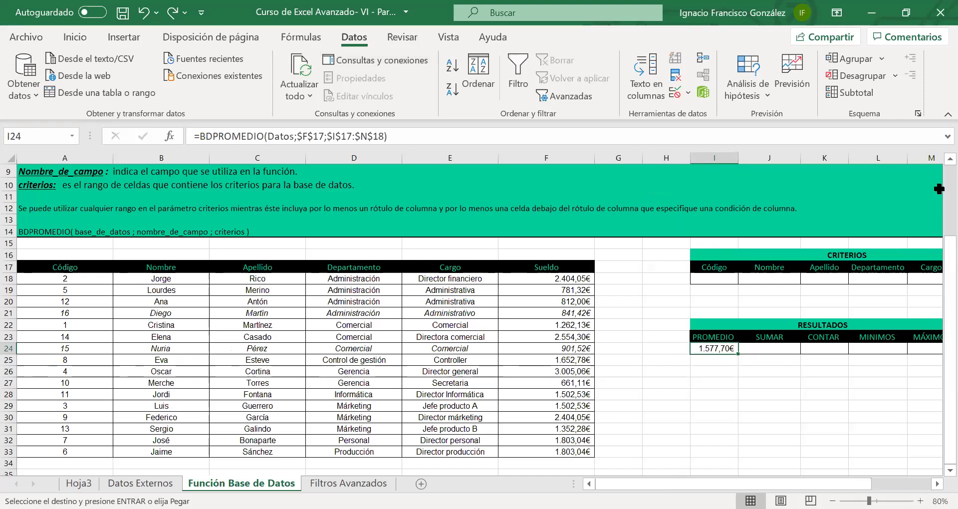
{"action": "scroll", "coordinate": [573, 323], "scroll_direction": "down", "scroll_amount": 1}
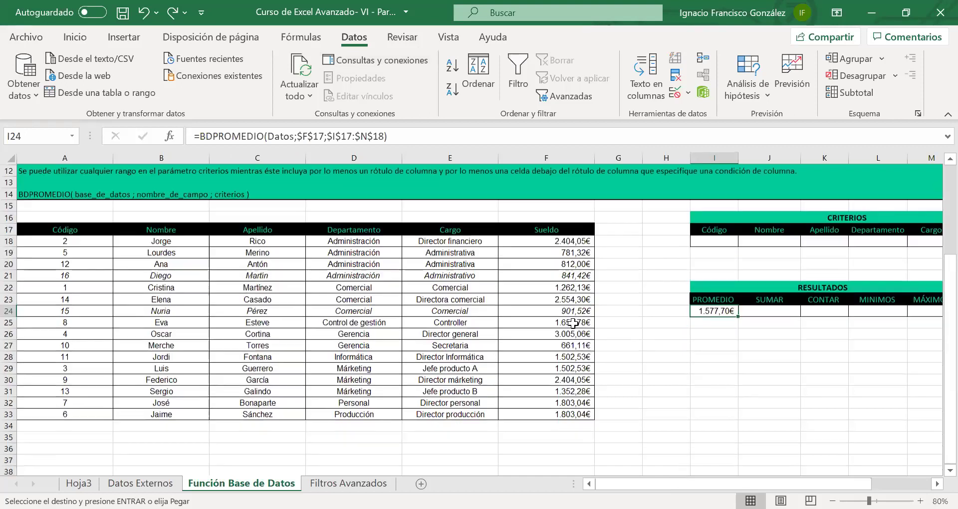
{"action": "scroll", "coordinate": [573, 324], "scroll_direction": "down", "scroll_amount": 3}
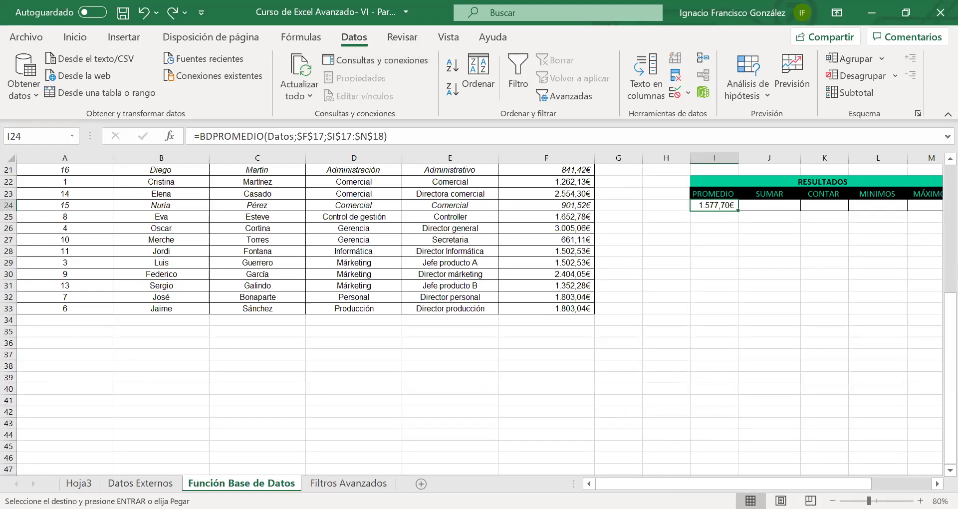
{"action": "scroll", "coordinate": [554, 357], "scroll_direction": "down", "scroll_amount": 2}
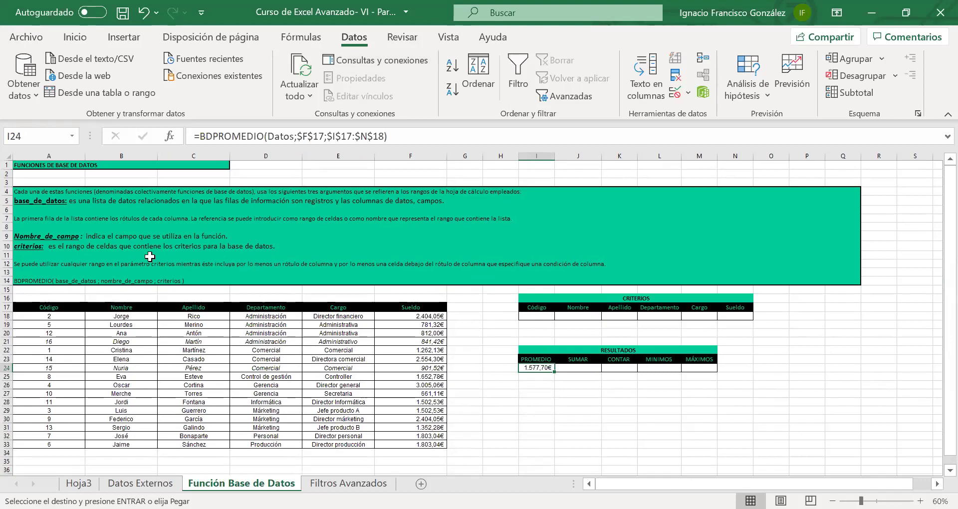
Review the criteria block I16:N18 and delete the existing BDPROMEDIO formula from cell I24
{"action": "left_click", "coordinate": [534, 315]}
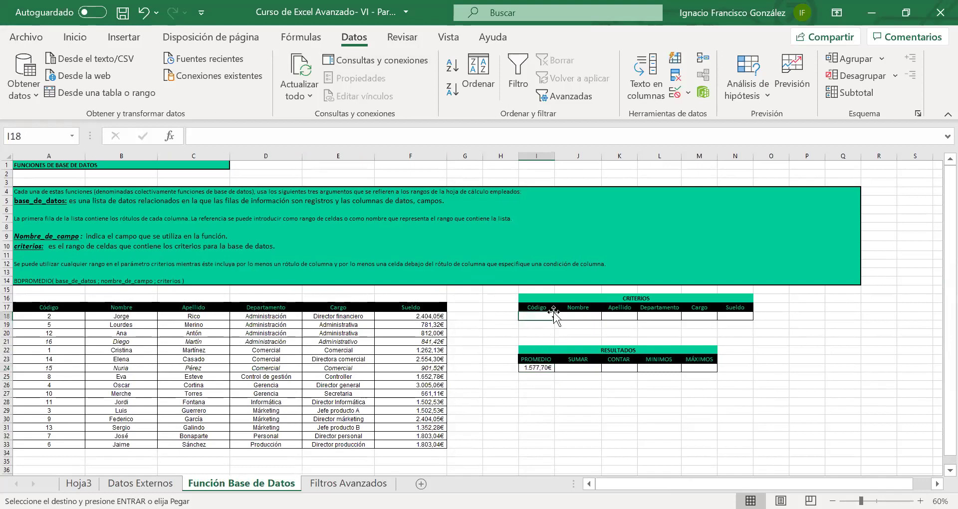
{"action": "left_click_drag", "start_coordinate": [530, 299], "coordinate": [574, 318]}
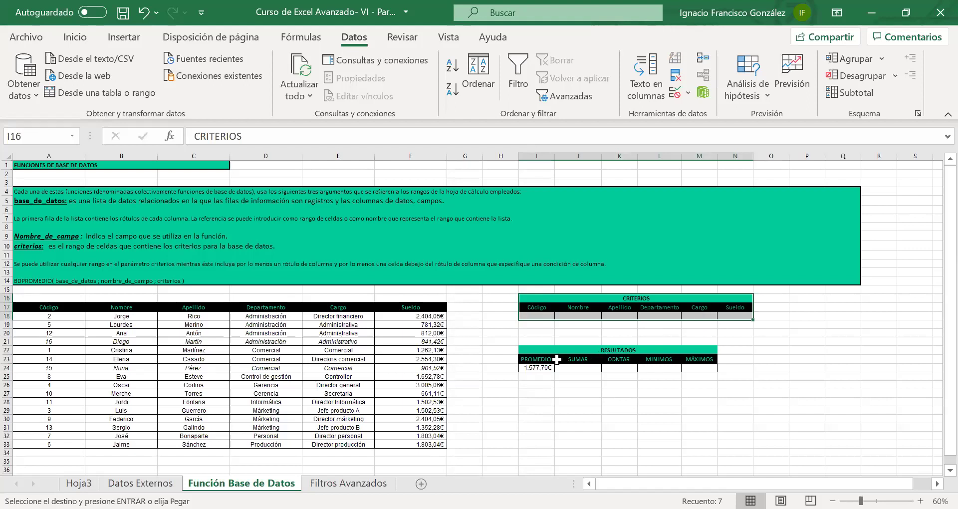
{"action": "left_click", "coordinate": [542, 367]}
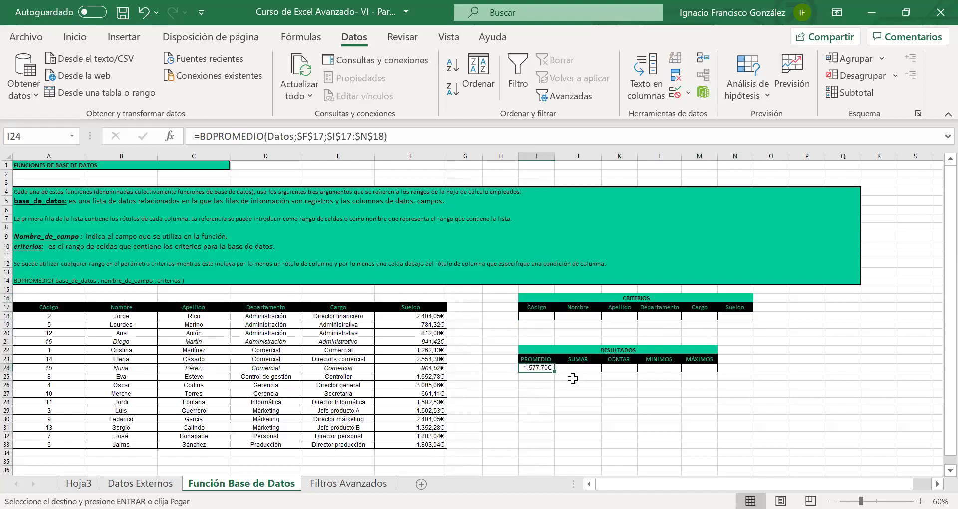
{"action": "key", "text": "Delete"}
Select the employee table A17:F33 to check its range name, and deselect it
{"action": "mouse_move", "coordinate": [551, 350]}
{"action": "left_mouse_down"}
{"action": "mouse_move", "coordinate": [551, 365]}
{"action": "mouse_move", "coordinate": [548, 354]}
{"action": "left_mouse_up"}
{"action": "left_click_drag", "start_coordinate": [80, 308], "coordinate": [378, 445]}
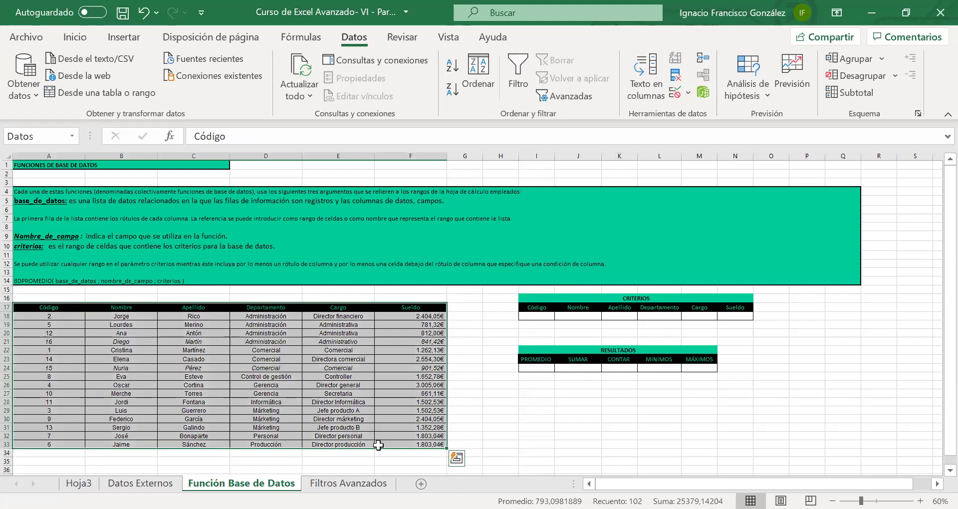
{"action": "left_click", "coordinate": [536, 444]}
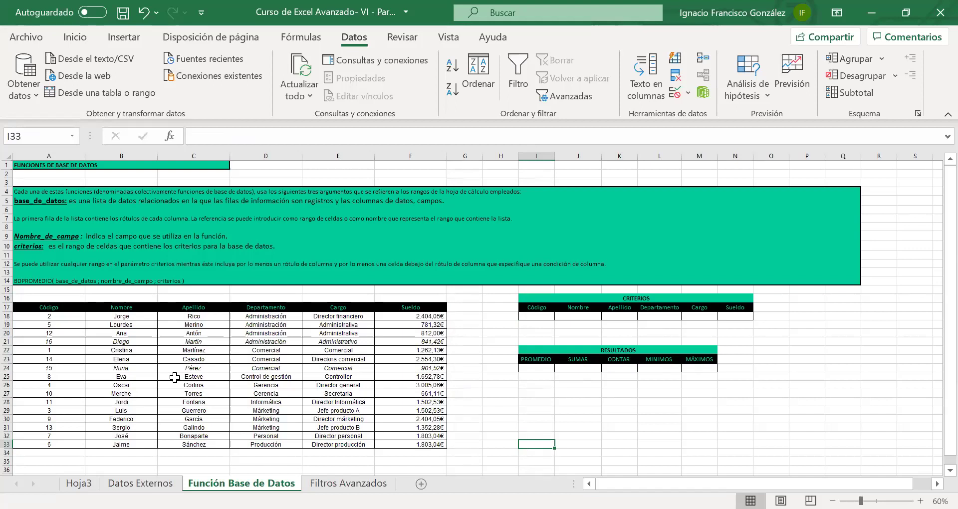
Start a BDPROMEDIO formula in cell I24 under the PROMEDIO heading
{"action": "key", "text": "Up"}
{"action": "key", "text": "Up"}
{"action": "key", "text": "Up"}
{"action": "key", "text": "Up"}
{"action": "key", "text": "Up"}
{"action": "key", "text": "Up"}
{"action": "key", "text": "Up"}
{"action": "key", "text": "Up"}
{"action": "key", "text": "Up"}
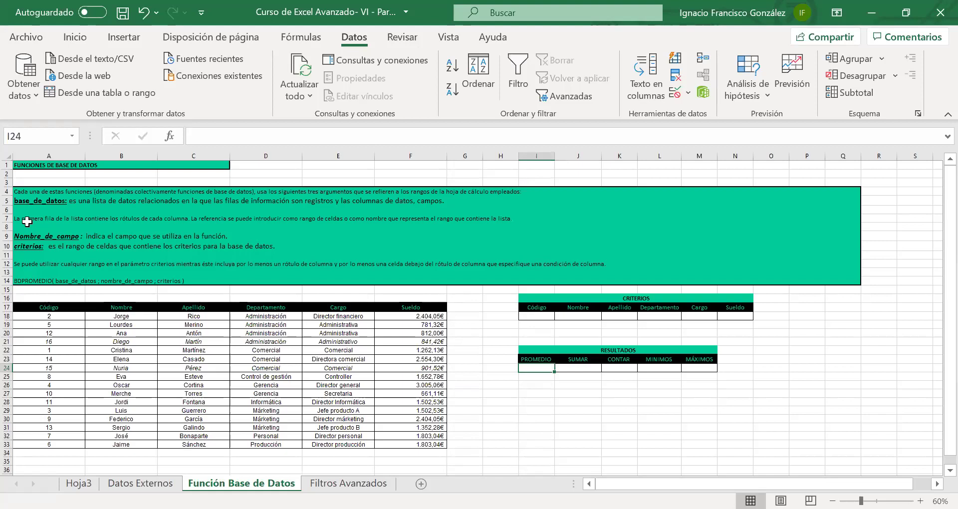
{"action": "type", "text": "="}
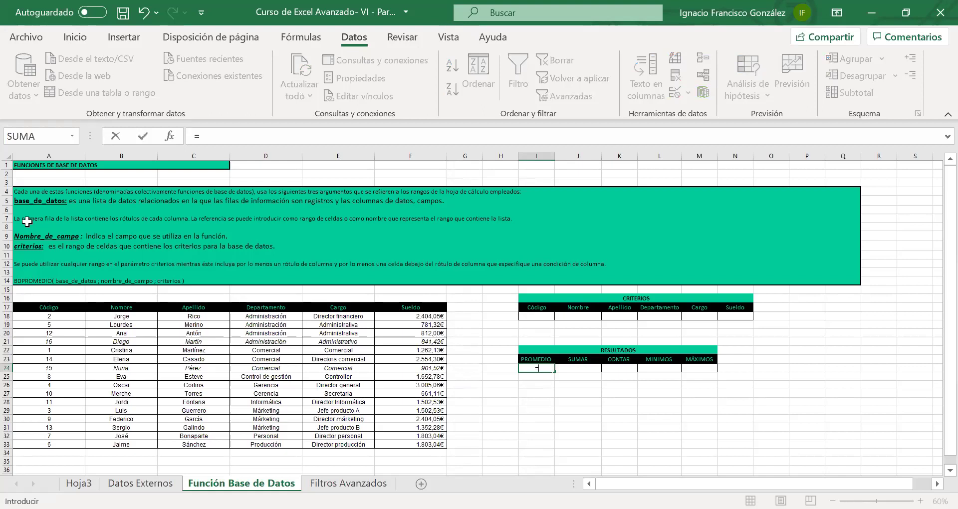
{"action": "type", "text": "BD"}
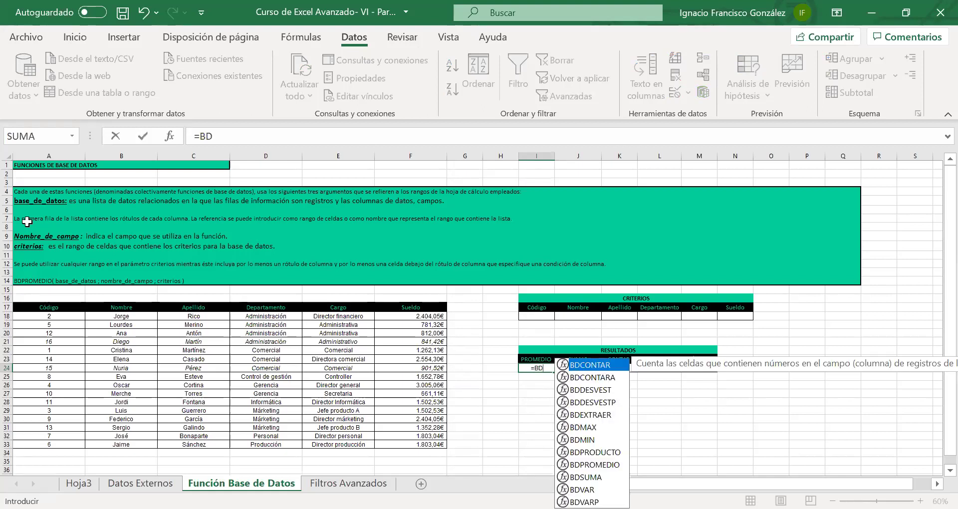
{"action": "type", "text": "PROMEDIO"}
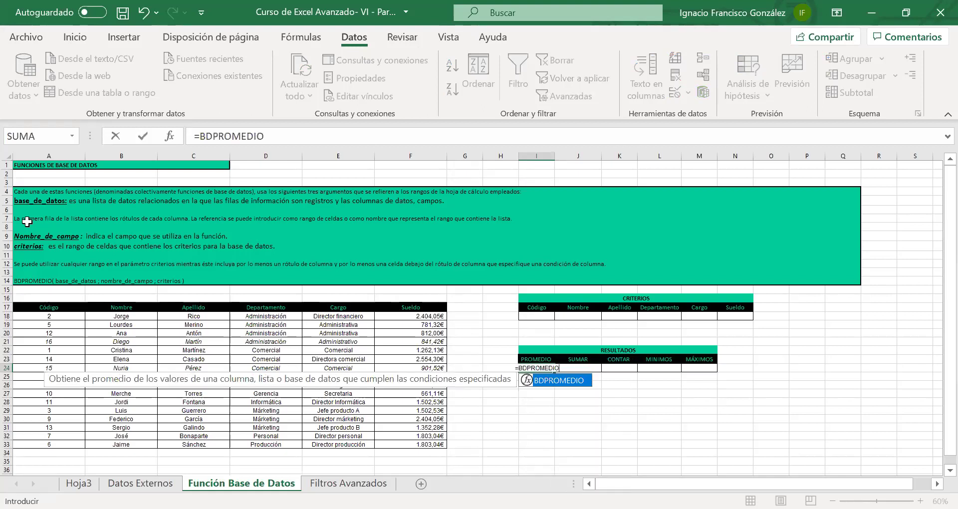
{"action": "type", "text": "("}
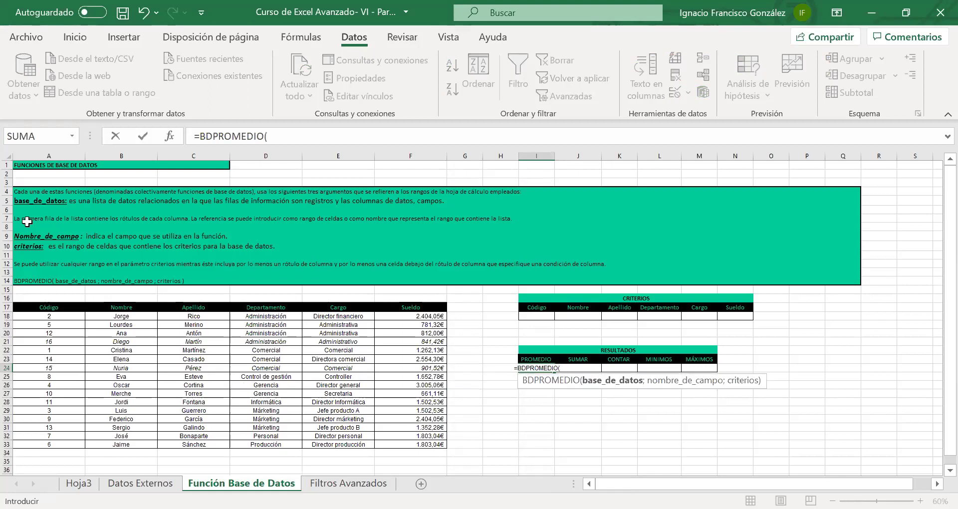
Supply the named range Datos as the base_de_datos argument of the BDPROMEDIO formula
{"action": "left_click", "coordinate": [60, 311]}
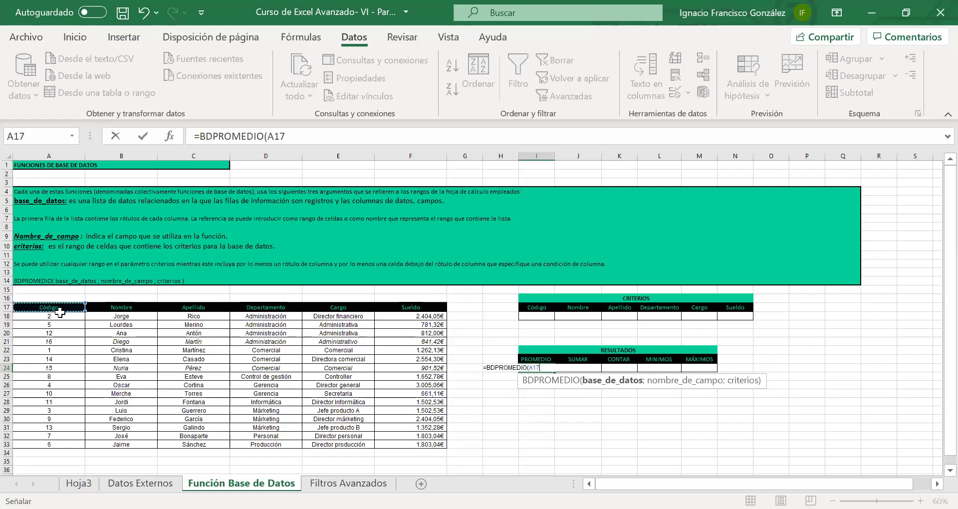
{"action": "key", "text": "BackSpace"}
{"action": "key", "text": "BackSpace"}
{"action": "key", "text": "BackSpace"}
{"action": "type", "text": "Datos"}
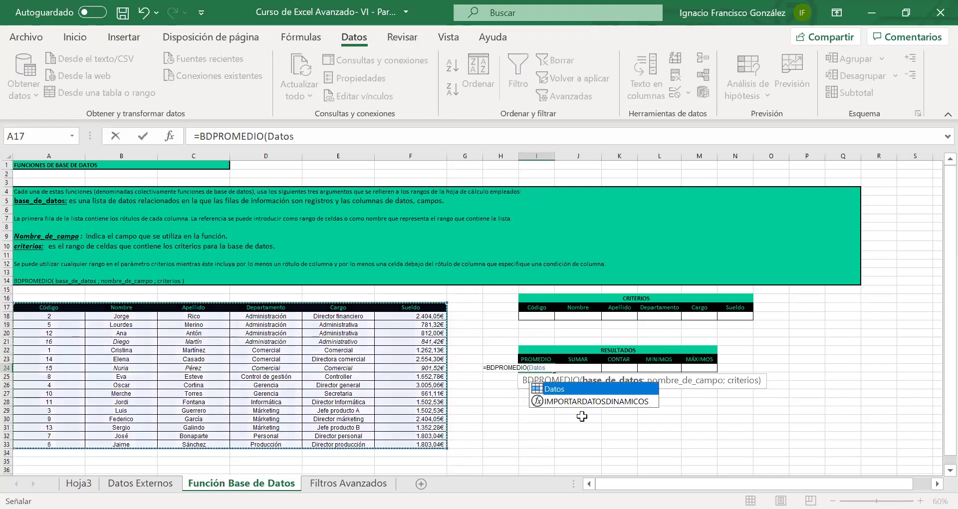
{"action": "left_click", "coordinate": [302, 139]}
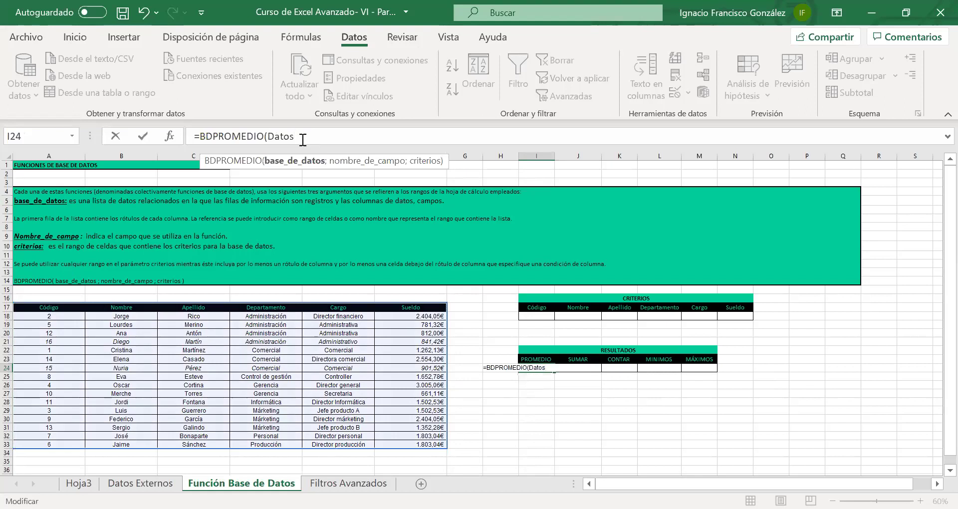
{"action": "type", "text": ";"}
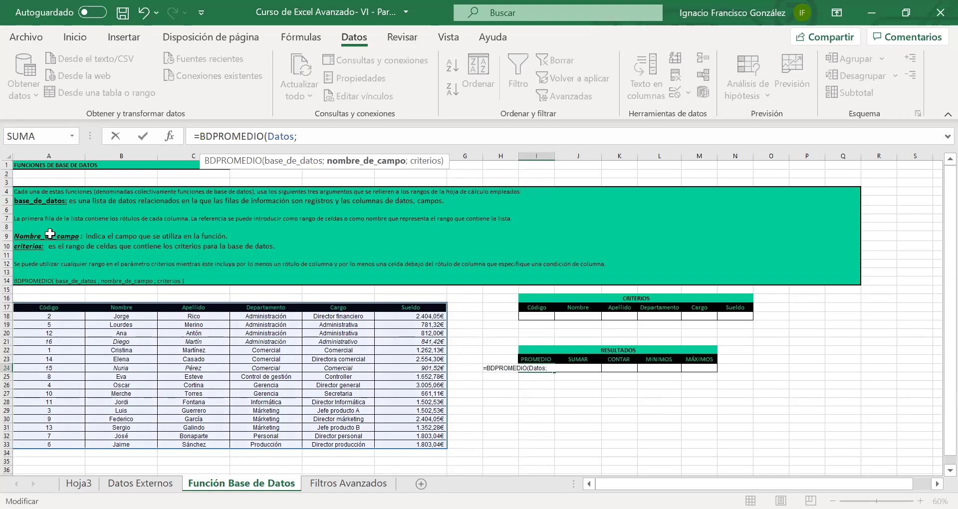
Complete the BDPROMEDIO formula in I24 with the Sueldo heading F17 as field and I17:N18 as the criteria range
{"action": "left_click", "coordinate": [408, 308]}
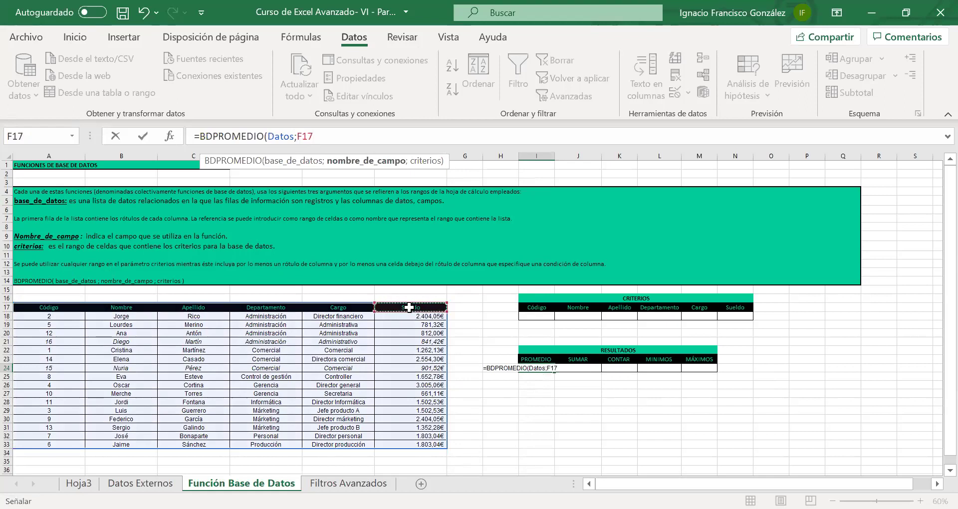
{"action": "type", "text": ";"}
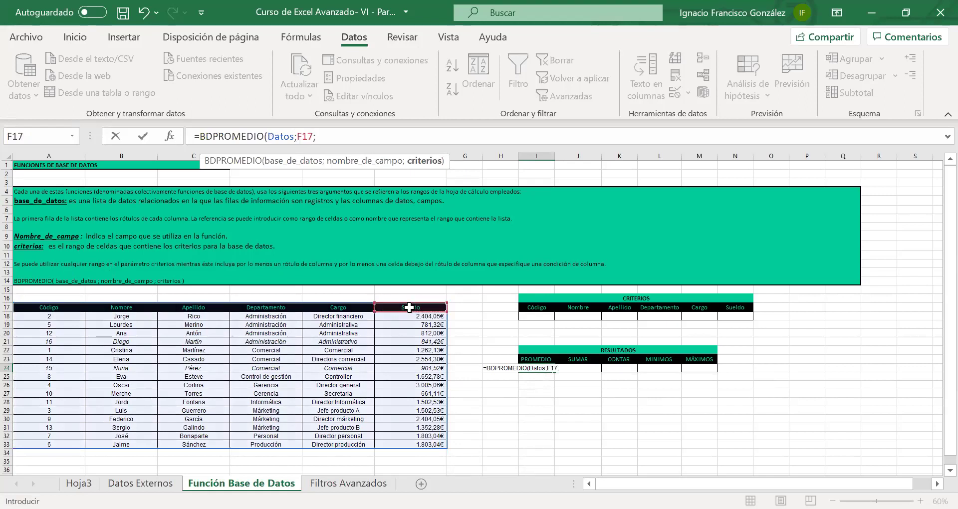
{"action": "left_click", "coordinate": [534, 298]}
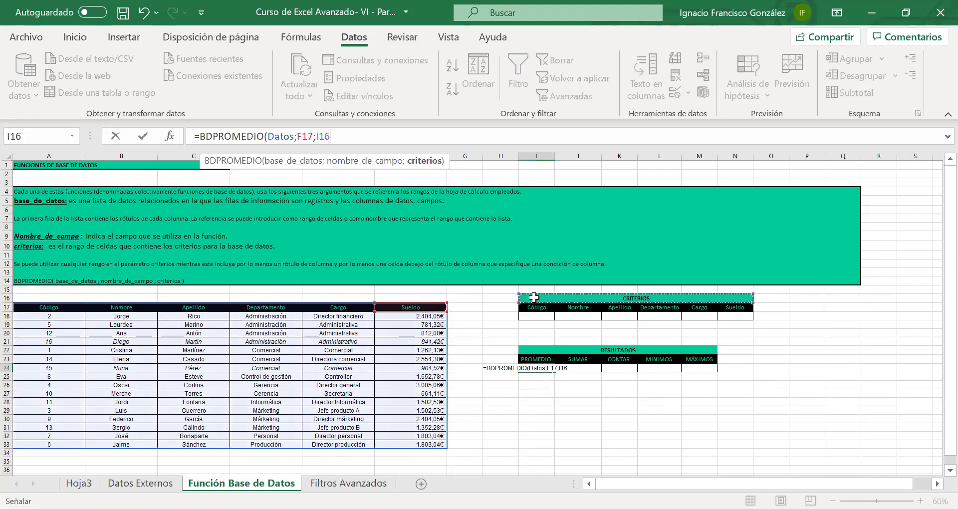
{"action": "key", "text": "shift+Down"}
{"action": "key", "text": "shift+Down"}
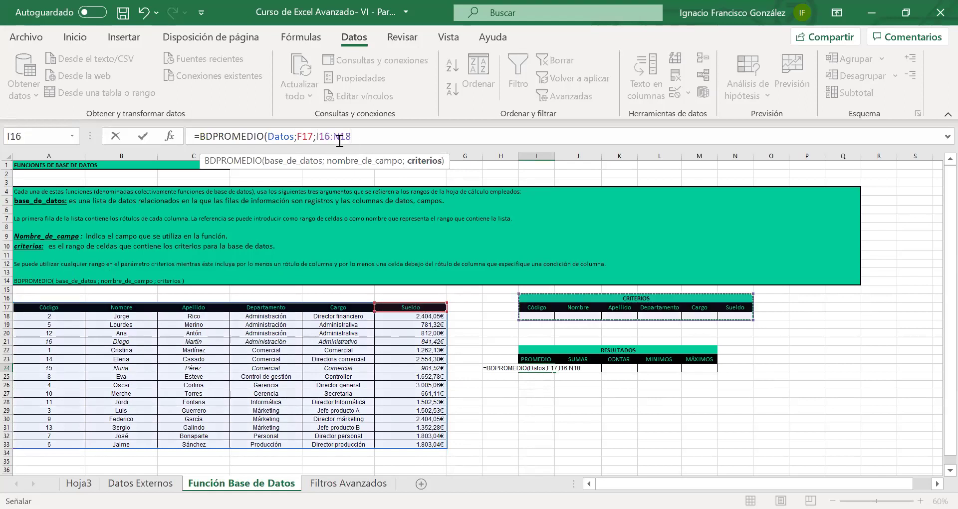
{"action": "left_click", "coordinate": [330, 138]}
{"action": "key", "text": "BackSpace"}
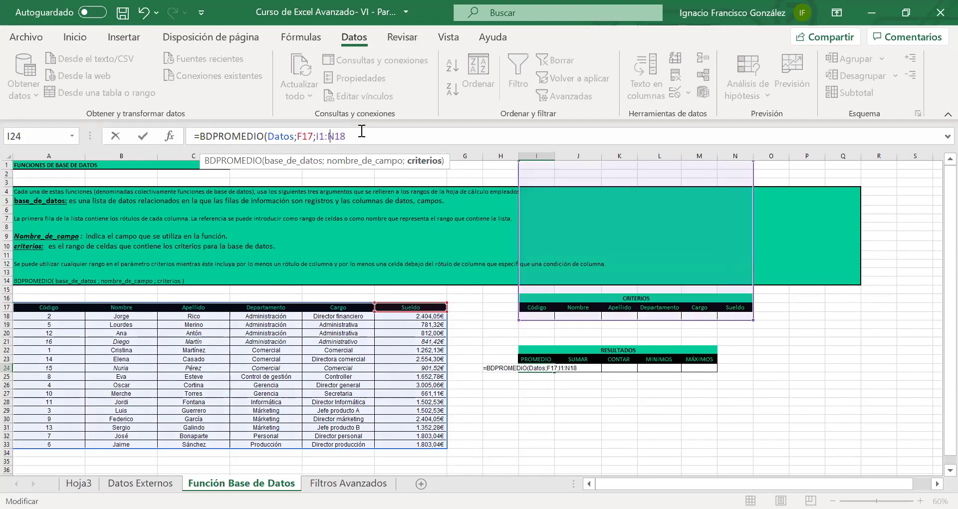
{"action": "type", "text": "7"}
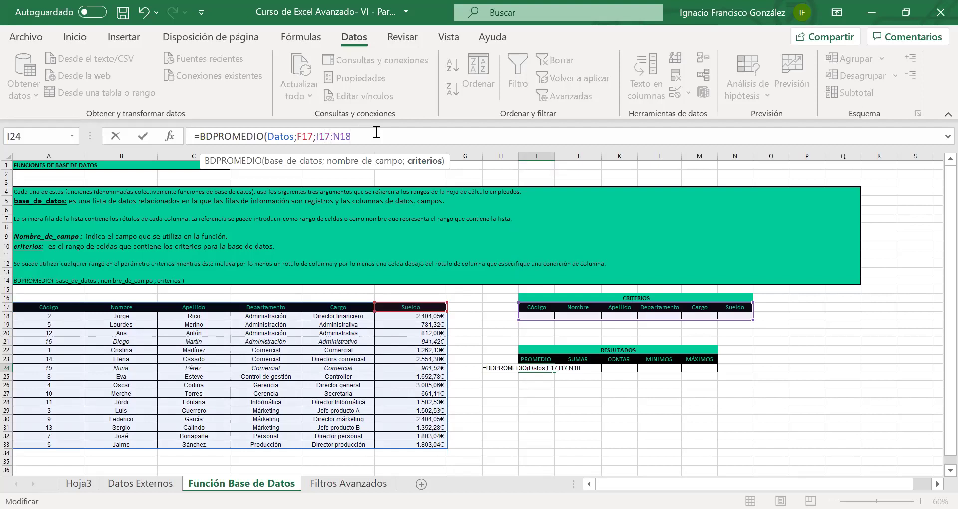
{"action": "key", "text": "Return"}
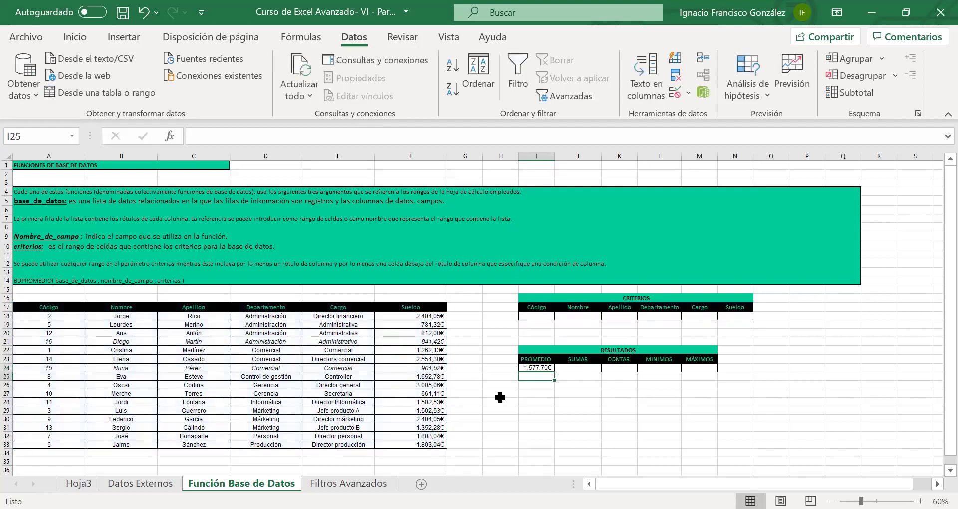
Compare the BDPROMEDIO result in I24 with the average of the Sueldo values in F18:F33
{"action": "left_click", "coordinate": [536, 369]}
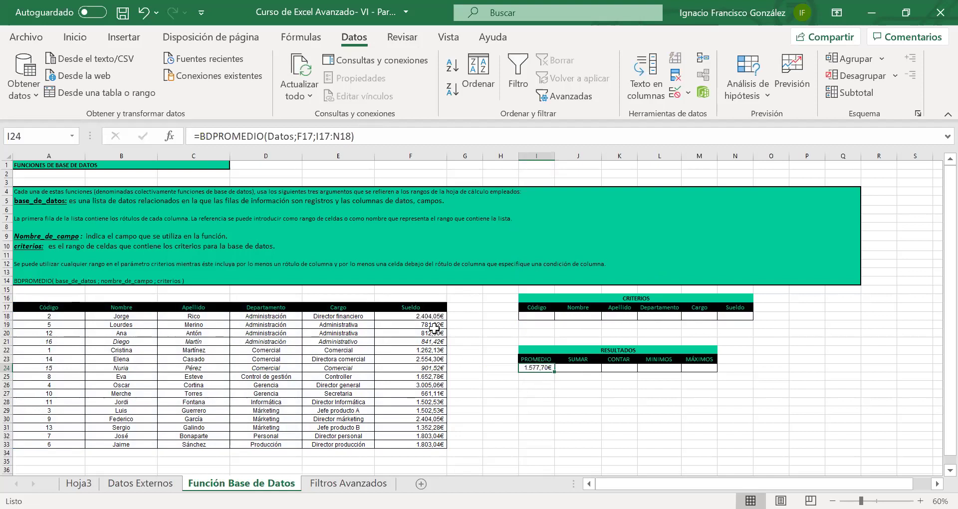
{"action": "left_click_drag", "start_coordinate": [425, 317], "coordinate": [418, 443]}
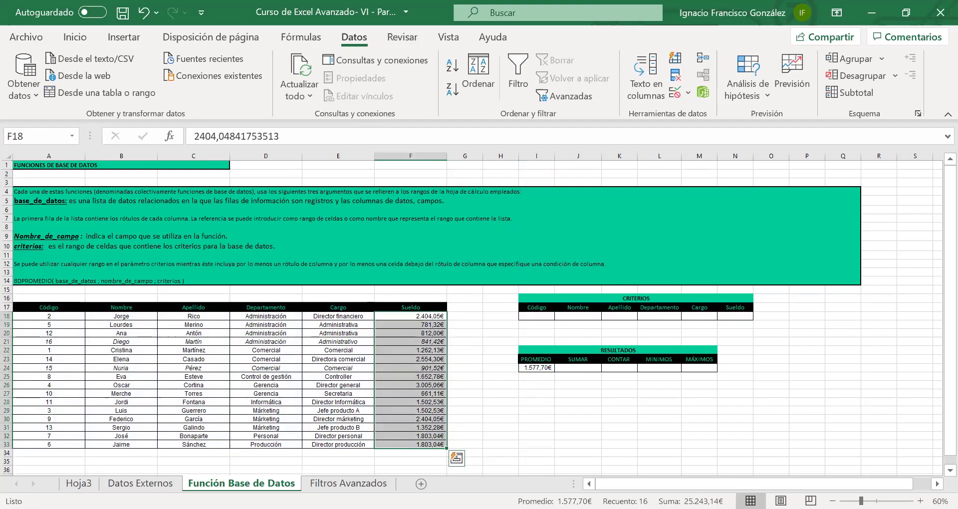
{"action": "left_click", "coordinate": [534, 411]}
Enter Comercial as the Departamento criterion in L18 and check the average in I24
{"action": "left_click", "coordinate": [669, 316]}
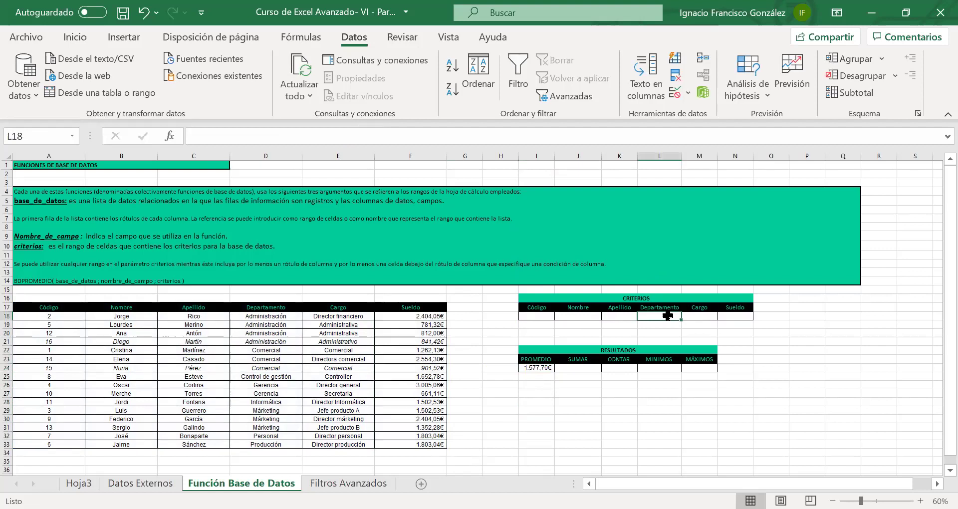
{"action": "type", "text": "Comercial"}
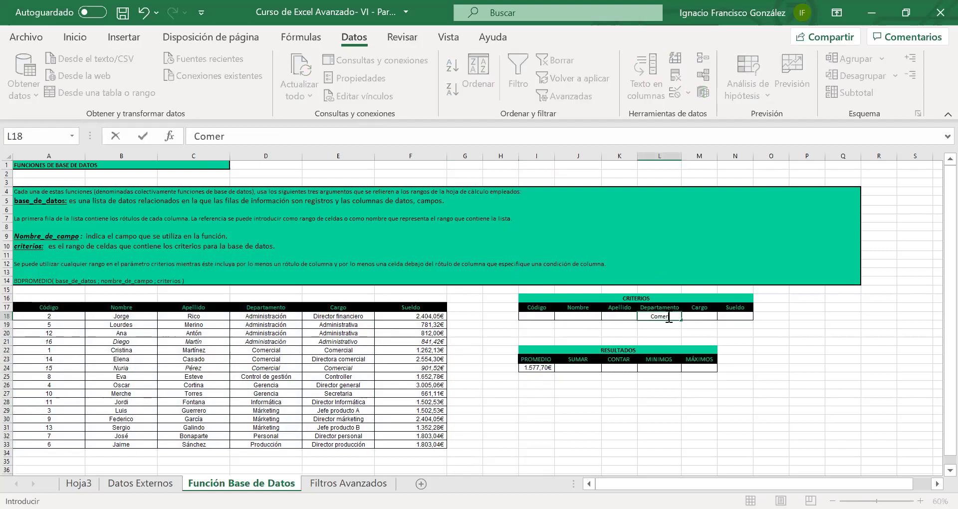
{"action": "key", "text": "Tab"}
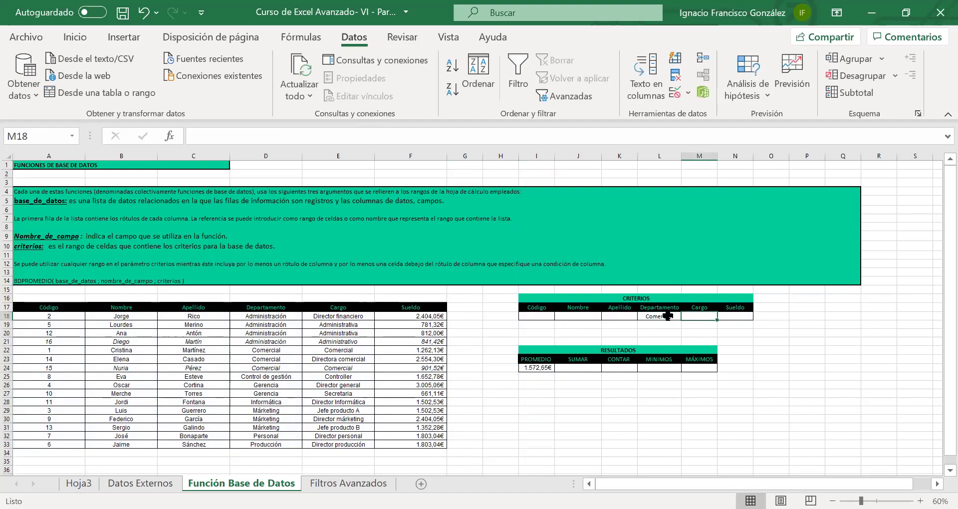
{"action": "left_click", "coordinate": [548, 368]}
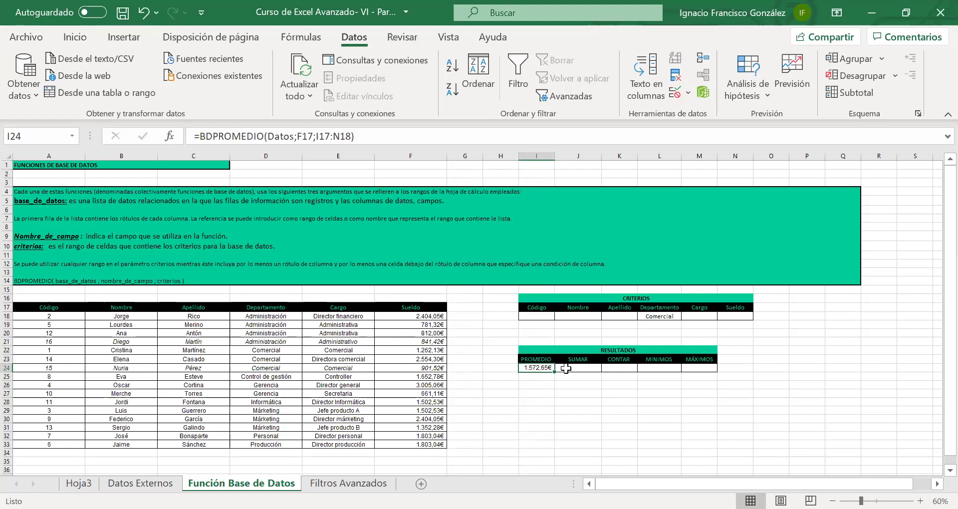
Add the Sueldo criterion >1500 in N18 and check the average in I24
{"action": "left_click", "coordinate": [742, 319]}
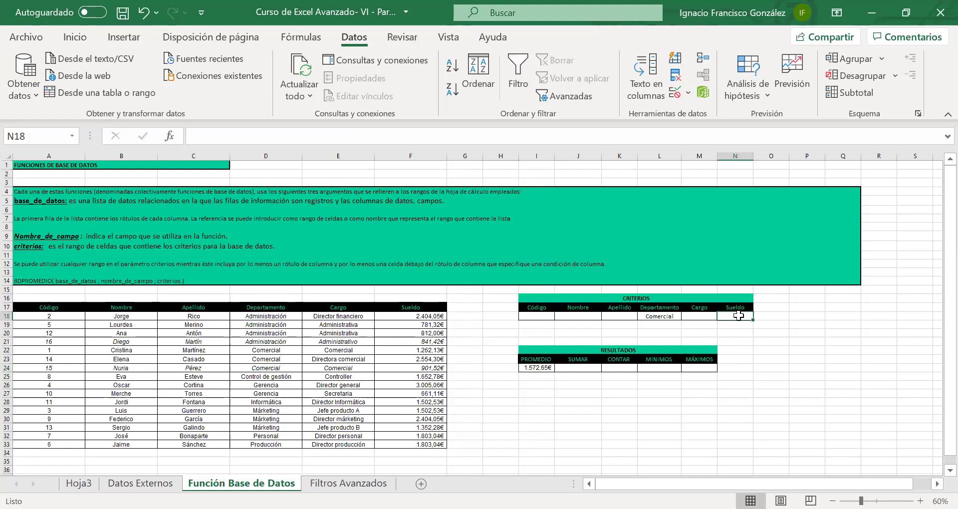
{"action": "type", "text": ">1500"}
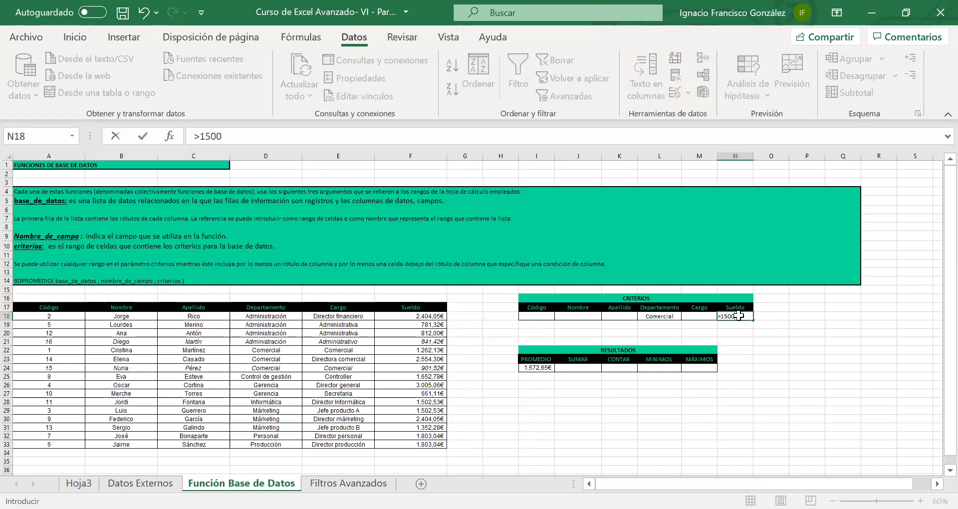
{"action": "key", "text": "Return"}
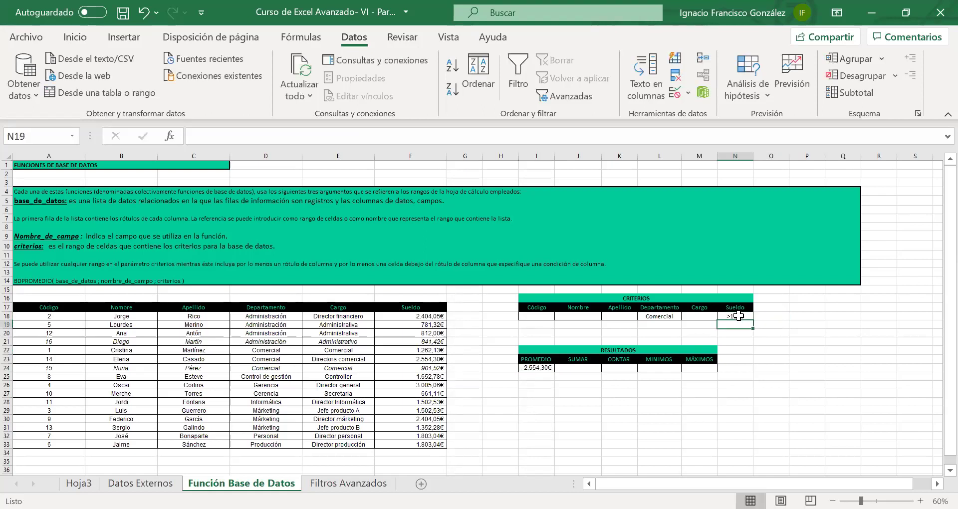
{"action": "left_click", "coordinate": [538, 370]}
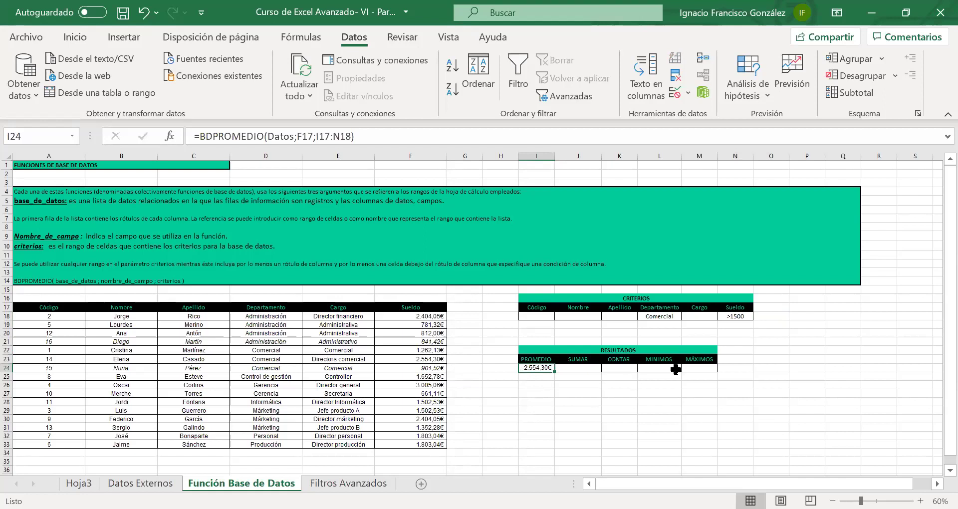
Set the font color of the existing result formulas in J24:M24 to black
{"action": "left_click_drag", "start_coordinate": [586, 370], "coordinate": [699, 369]}
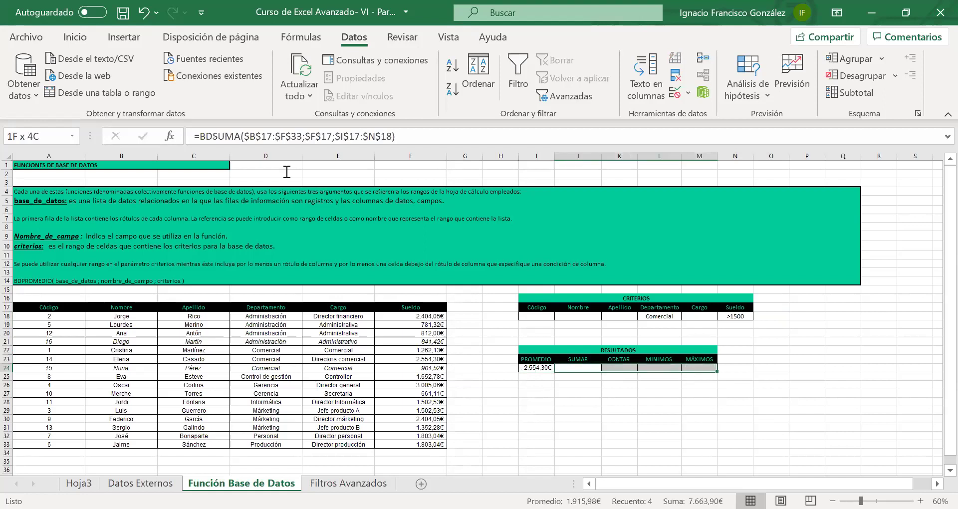
{"action": "scroll", "coordinate": [339, 100], "scroll_direction": "up", "scroll_amount": 4}
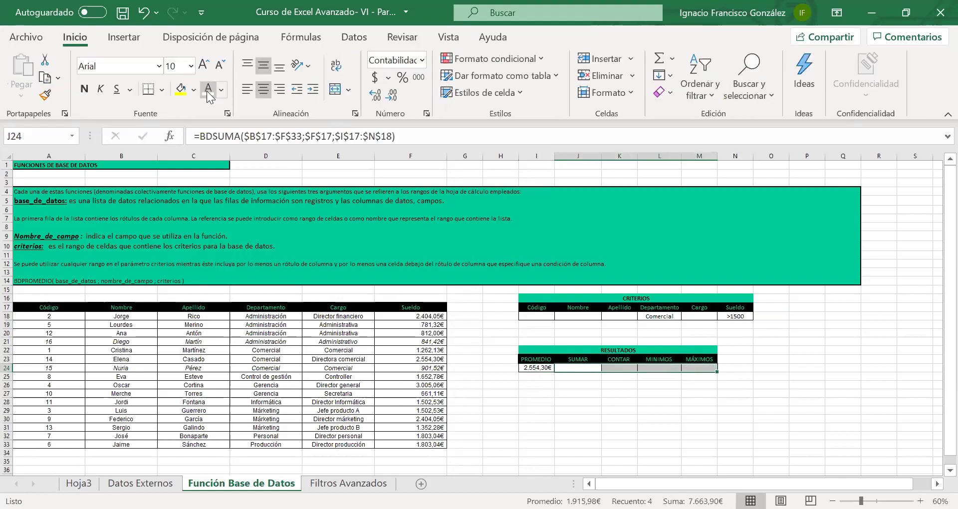
{"action": "left_click", "coordinate": [238, 110]}
{"action": "left_click", "coordinate": [619, 419]}
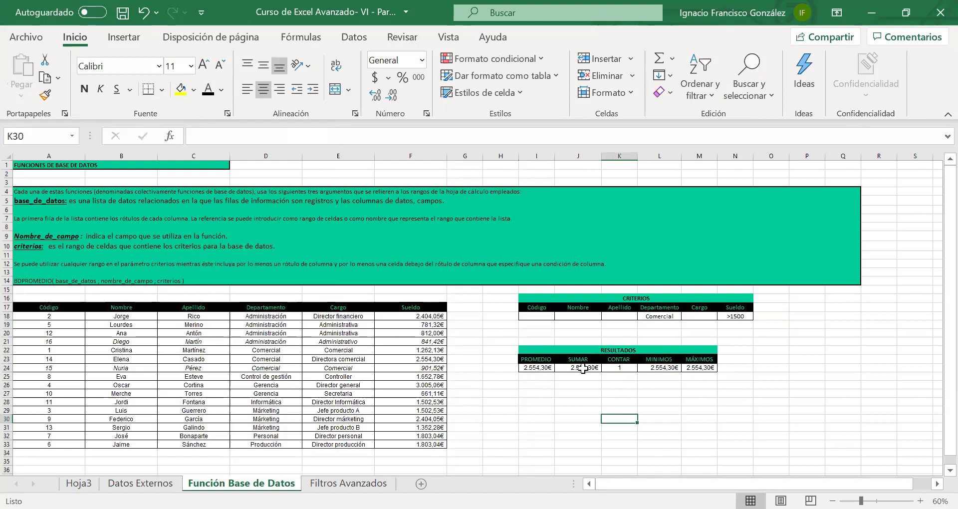
Inspect the BDSUMA formula in J24 and the BDCONTAR formula in K24
{"action": "left_click", "coordinate": [642, 298]}
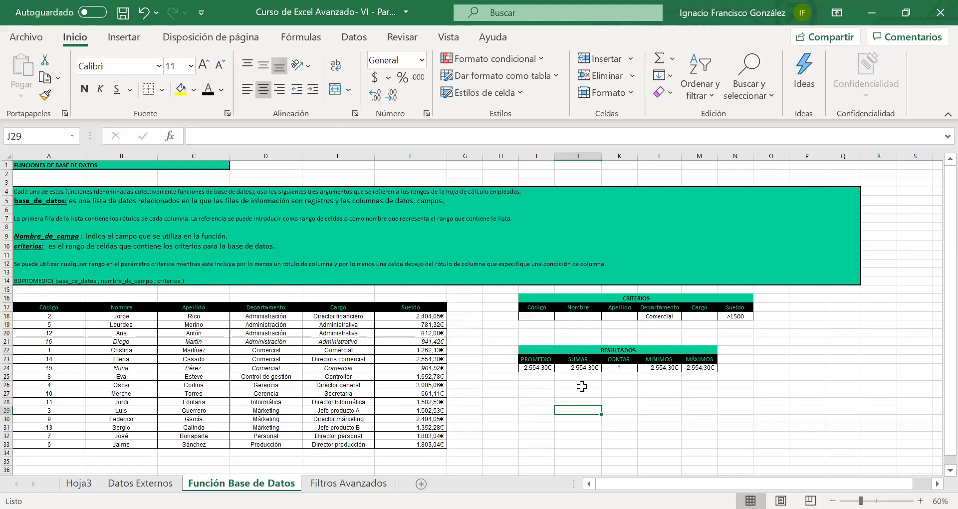
{"action": "left_click", "coordinate": [578, 369]}
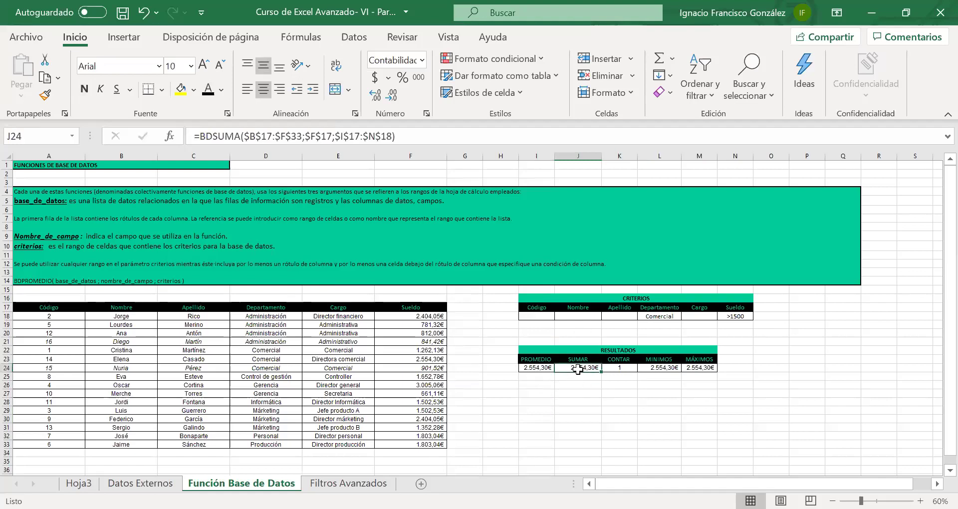
{"action": "key", "text": "Right"}
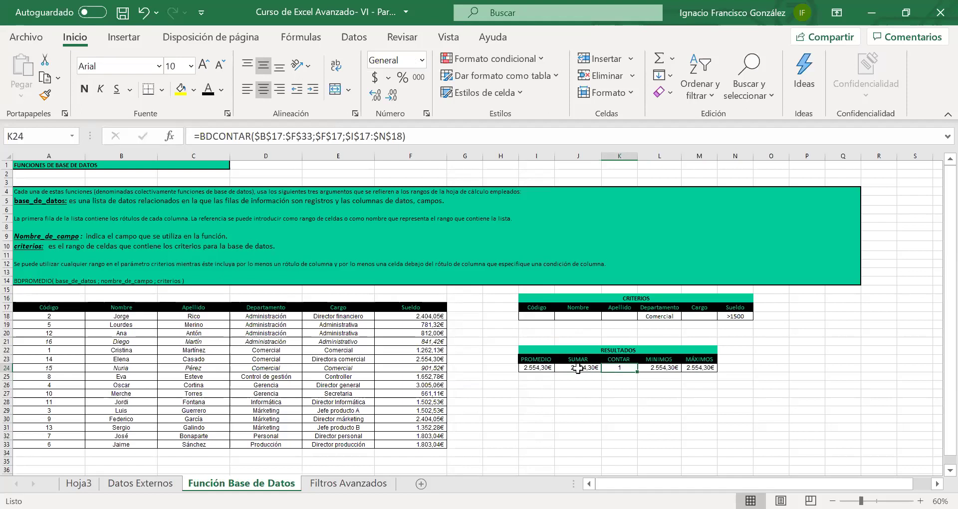
Delete the Departamento criterion from L18, keeping the Sueldo criterion in N18
{"action": "left_click", "coordinate": [744, 316]}
{"action": "key", "text": "Left"}
{"action": "key", "text": "Left"}
{"action": "key", "text": "Left"}
{"action": "key", "text": "Right"}
{"action": "key", "text": "Delete"}
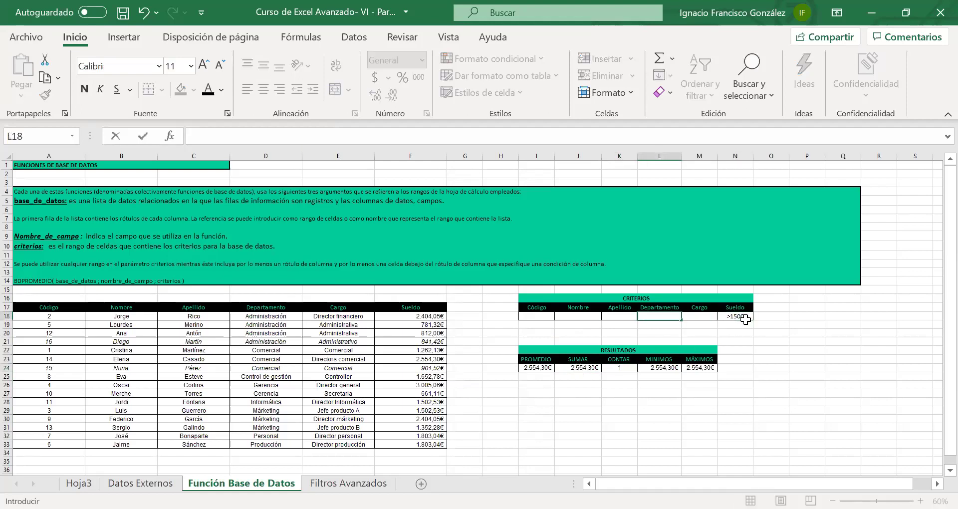
{"action": "left_click", "coordinate": [741, 368]}
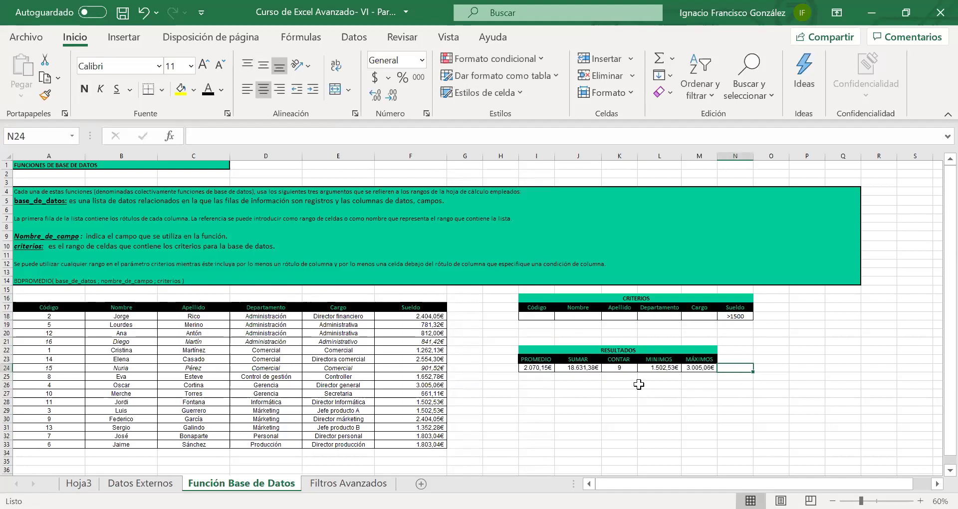
Review the BDCONTAR, BDMIN and BDMAX formulas in cells K24 to M24
{"action": "left_click", "coordinate": [622, 370]}
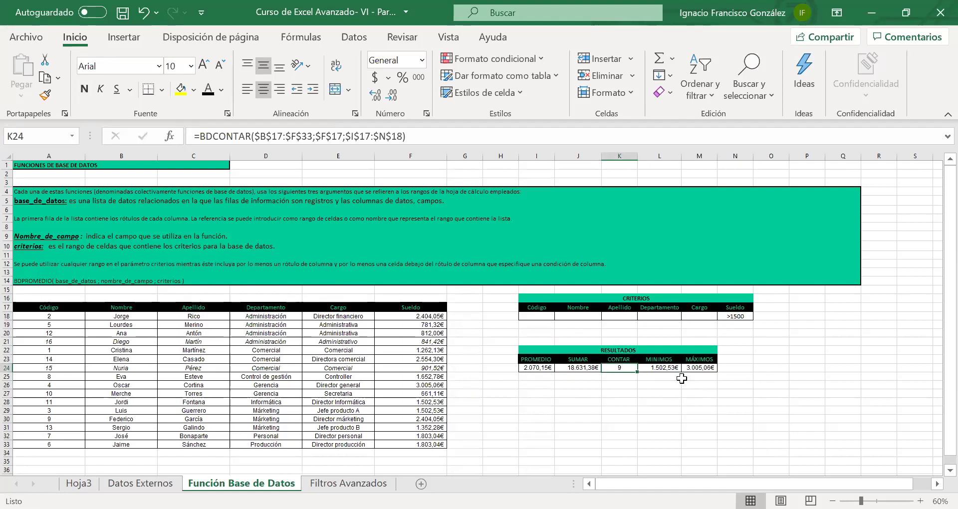
{"action": "key", "text": "Right"}
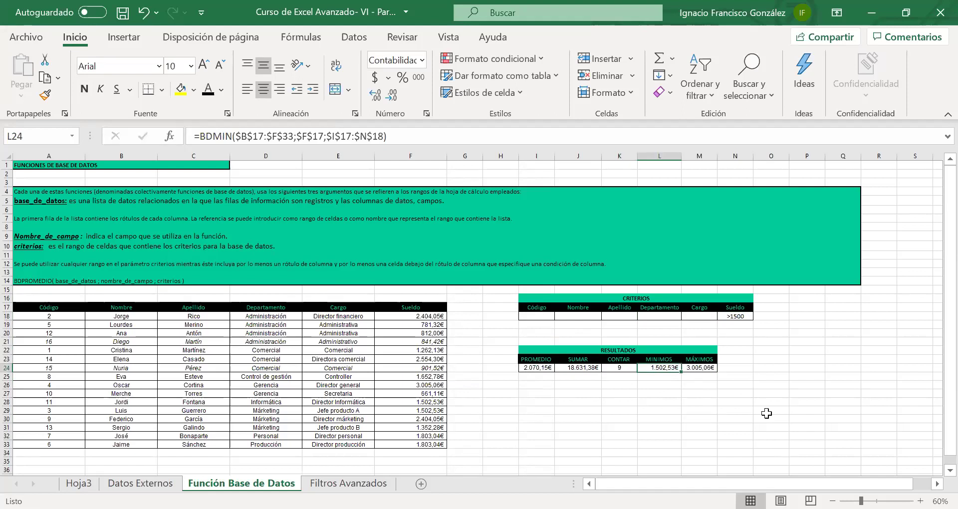
{"action": "key", "text": "Right"}
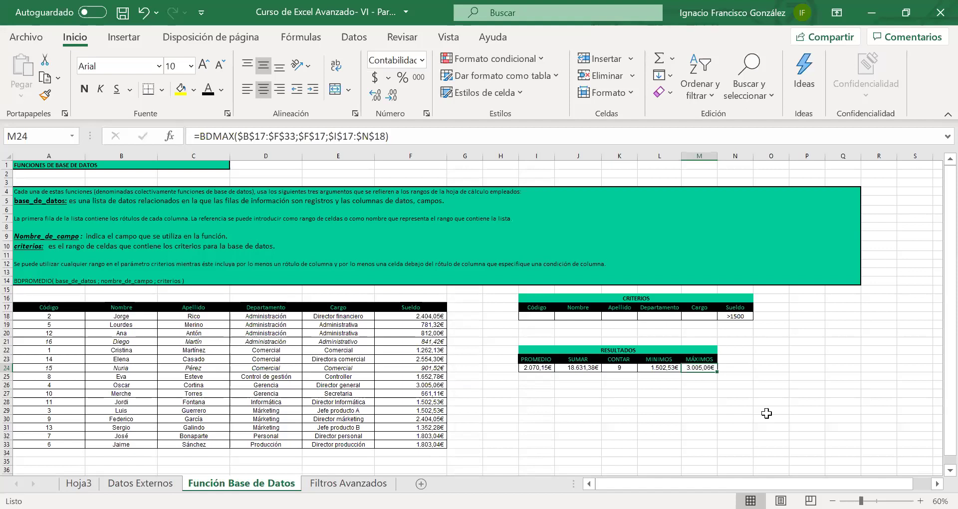
Delete the Sueldo criterion from cell N18
{"action": "key", "text": "Up"}
{"action": "key", "text": "Up"}
{"action": "key", "text": "Up"}
{"action": "key", "text": "Up"}
{"action": "key", "text": "Up"}
{"action": "key", "text": "Up"}
{"action": "key", "text": "Right"}
{"action": "key", "text": "BackSpace"}
{"action": "key", "text": "Left"}
{"action": "key", "text": "Left"}
{"action": "type", "text": "Co"}
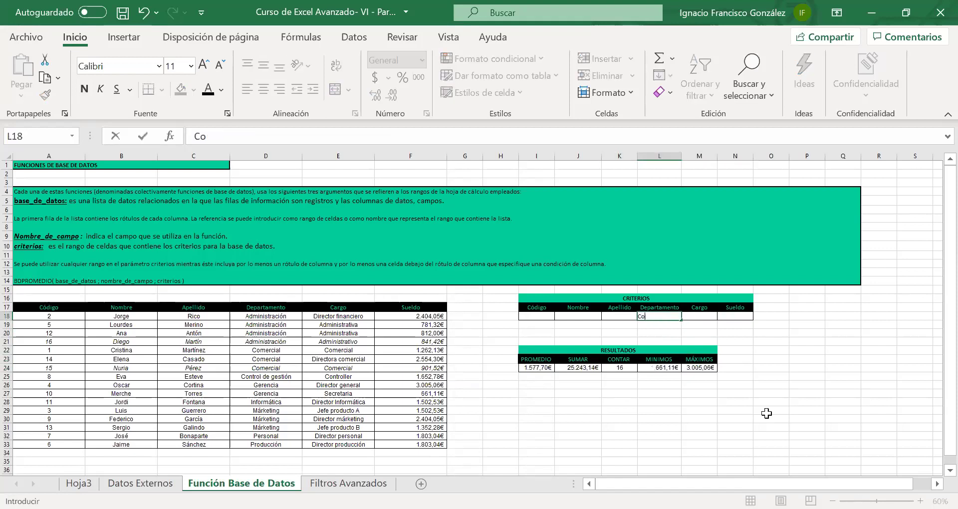
{"action": "key", "text": "Escape"}
{"action": "key", "text": "Right"}
{"action": "key", "text": "Down"}
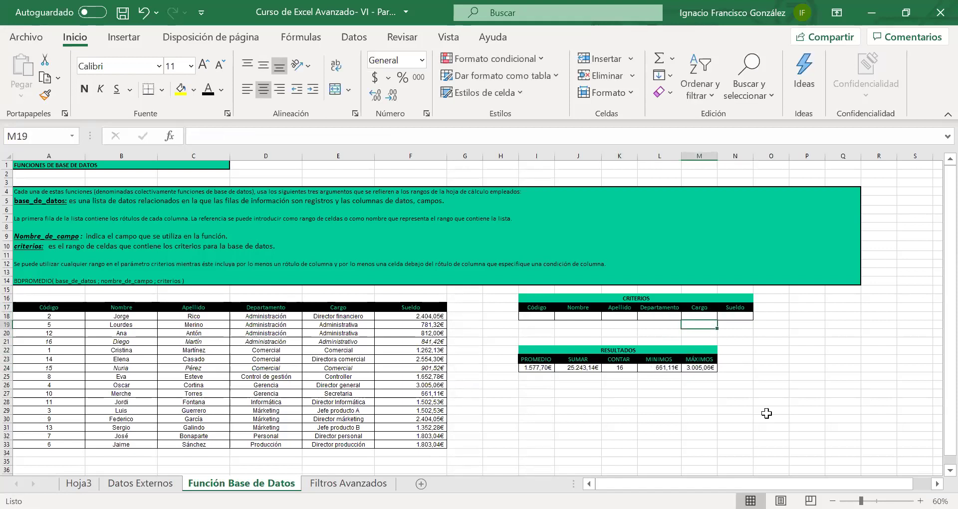
Enter Comercial as the Departamento criterion in L18 and review the MINIMOS and MÁXIMOS results in L24 and M24
{"action": "key", "text": "Up"}
{"action": "key", "text": "Left"}
{"action": "type", "text": "Comercial"}
{"action": "key", "text": "Right"}
{"action": "key", "text": "Down"}
{"action": "key", "text": "Down"}
{"action": "key", "text": "Down"}
{"action": "key", "text": "Down"}
{"action": "key", "text": "Down"}
{"action": "key", "text": "Down"}
{"action": "key", "text": "Left"}
{"action": "key", "text": "Right"}
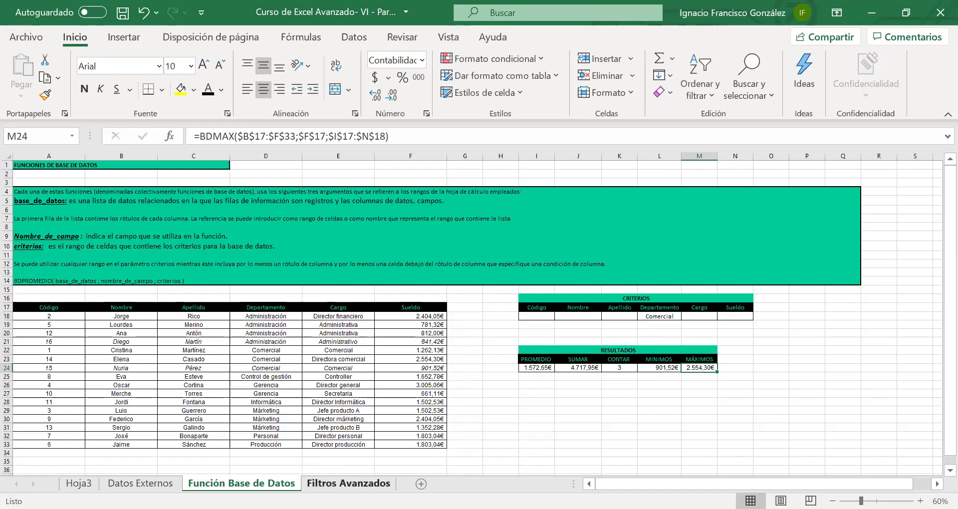
Switch to the Filtros Avanzados sheet and examine the employee list A11:G27 that serves as the filter's list range
{"action": "left_click", "coordinate": [348, 483]}
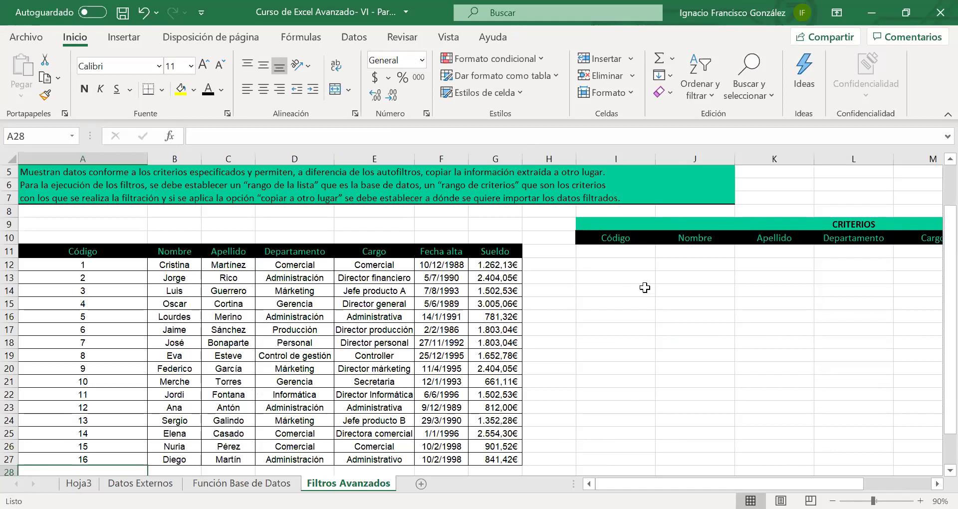
{"action": "scroll", "coordinate": [638, 291], "scroll_direction": "up", "scroll_amount": 1}
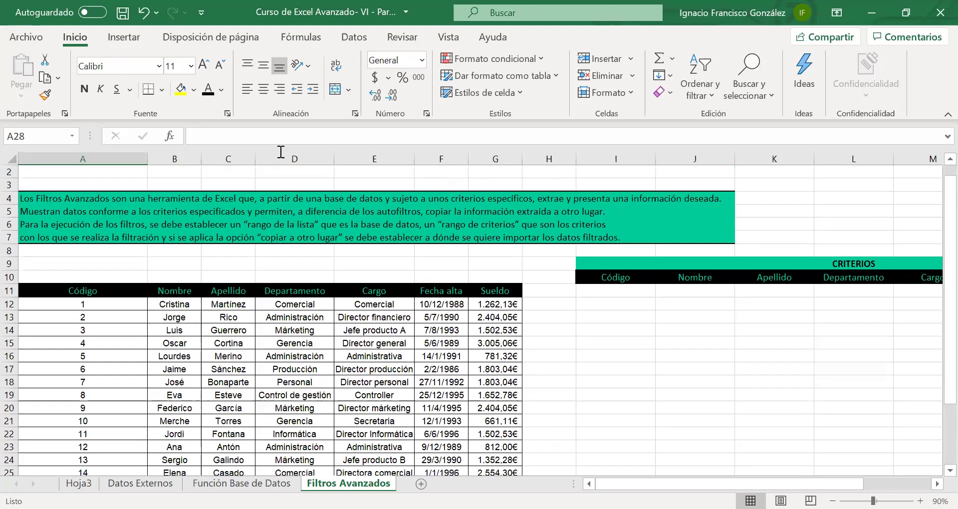
{"action": "left_click", "coordinate": [354, 38]}
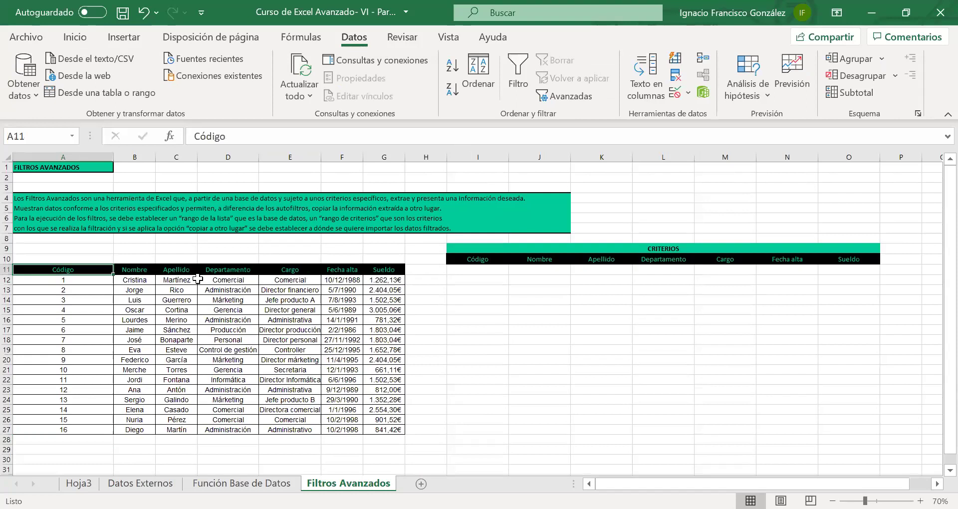
{"action": "left_click_drag", "start_coordinate": [66, 269], "coordinate": [382, 427]}
{"action": "left_click", "coordinate": [663, 400]}
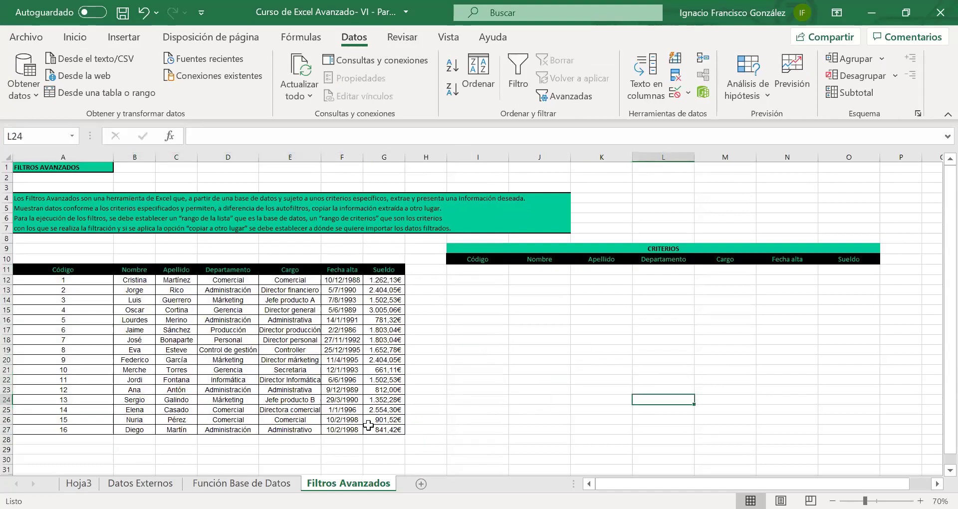
Enter Comercial as the Departamento criterion in cell L11 of the CRITERIOS table
{"action": "mouse_move", "coordinate": [460, 250]}
{"action": "left_mouse_down"}
{"action": "mouse_move", "coordinate": [496, 262]}
{"action": "mouse_move", "coordinate": [849, 259]}
{"action": "left_mouse_up"}
{"action": "left_click", "coordinate": [663, 270]}
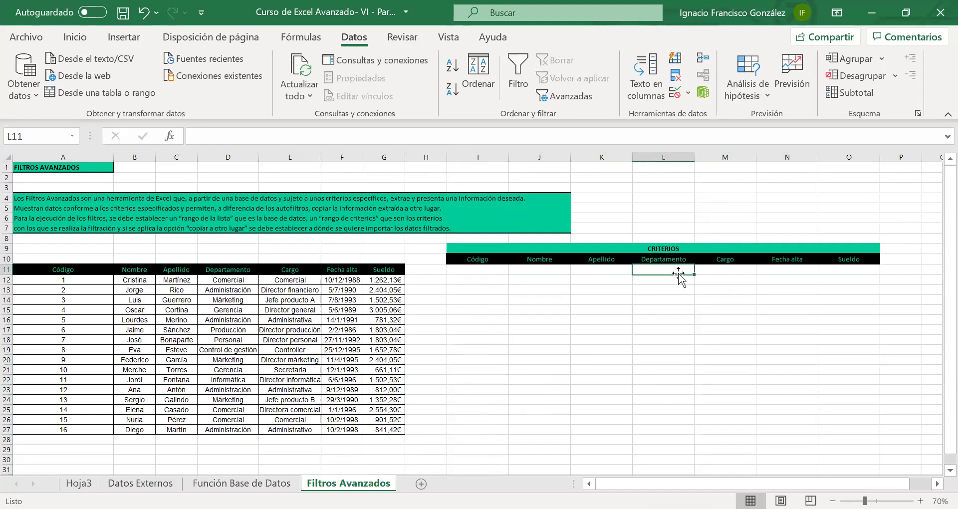
{"action": "type", "text": "Comercial"}
{"action": "key", "text": "Tab"}
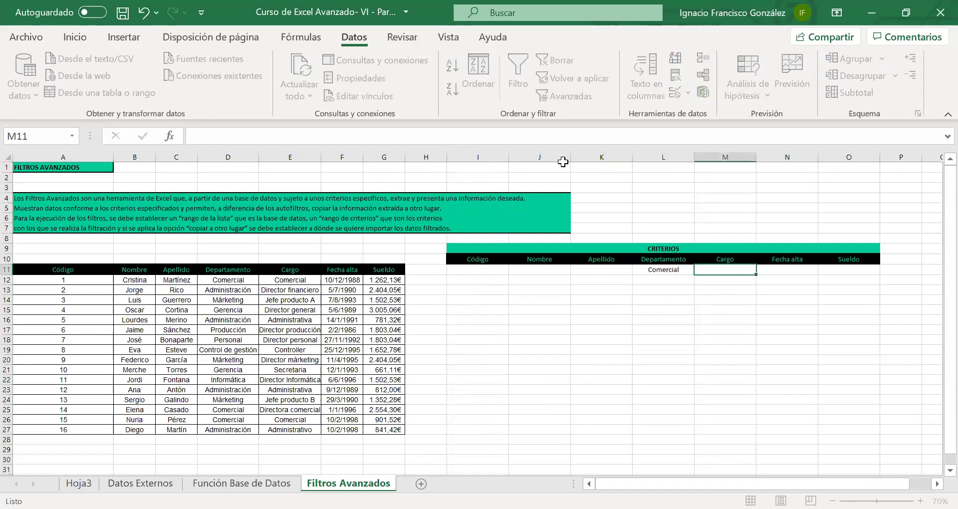
{"action": "key", "text": "Return"}
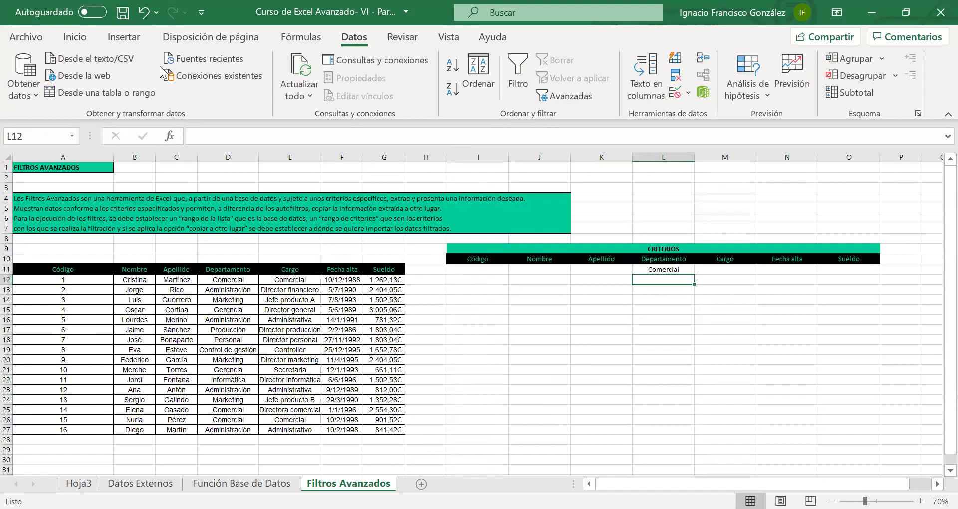
Start an advanced filter and set its list range to the employee list A11:G27
{"action": "left_click", "coordinate": [75, 41]}
{"action": "left_click", "coordinate": [349, 38]}
{"action": "left_click", "coordinate": [571, 95]}
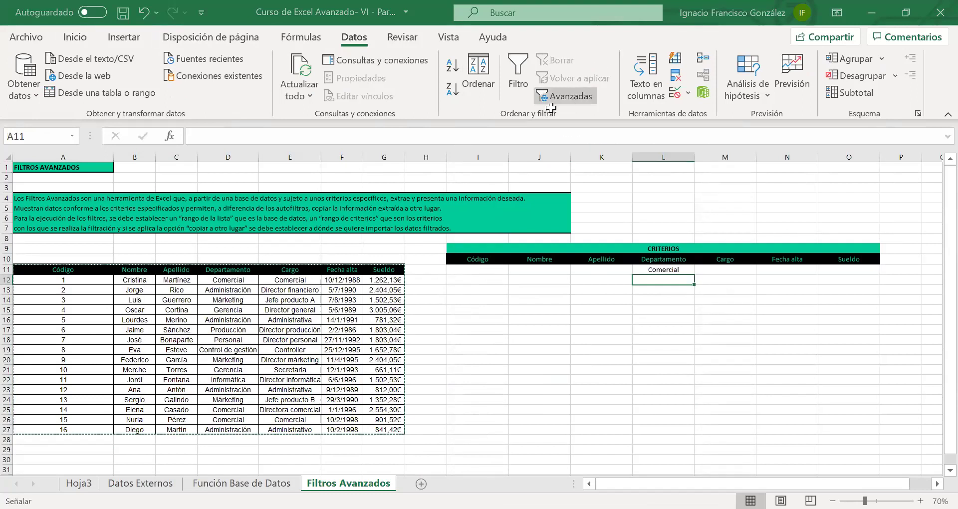
{"action": "left_click_drag", "start_coordinate": [365, 205], "coordinate": [297, 206]}
{"action": "key", "text": "Delete"}
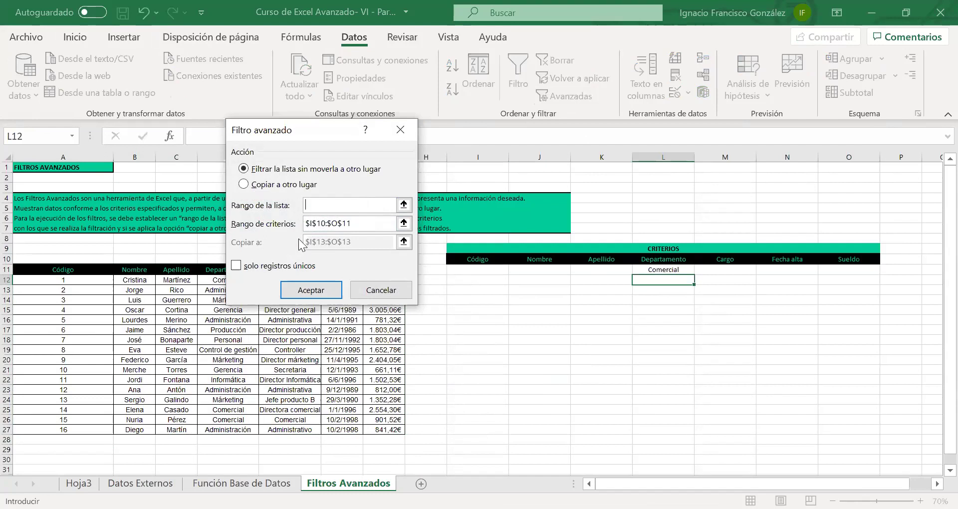
{"action": "left_click_drag", "start_coordinate": [69, 270], "coordinate": [374, 432]}
Set the advanced filter's criteria range to I10:O11, apply it in place and check the Departamento column
{"action": "left_click", "coordinate": [368, 223]}
{"action": "left_click_drag", "start_coordinate": [356, 224], "coordinate": [301, 227]}
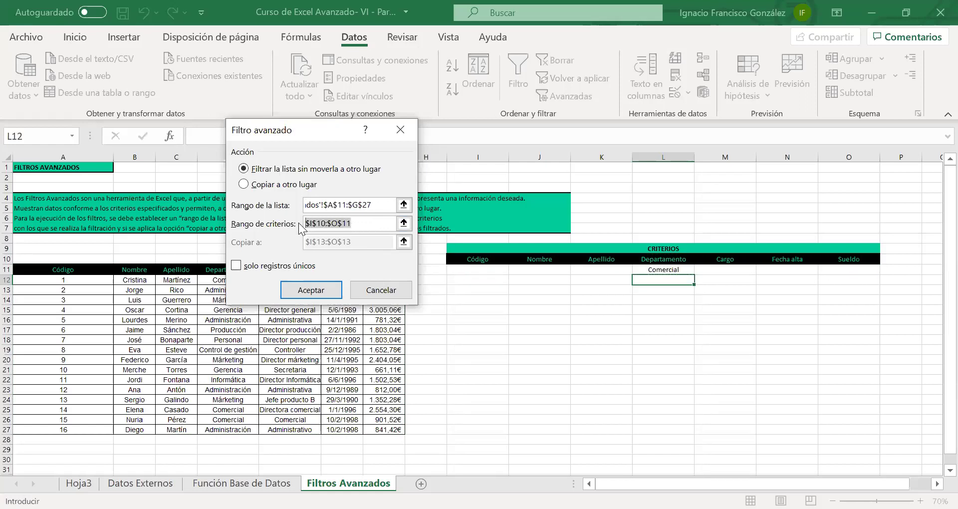
{"action": "key", "text": "Delete"}
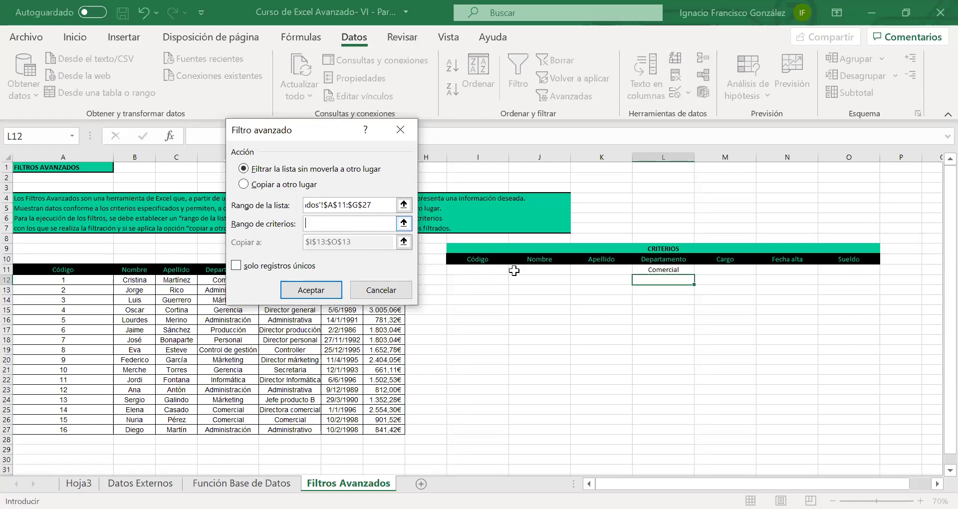
{"action": "left_click_drag", "start_coordinate": [490, 261], "coordinate": [848, 270]}
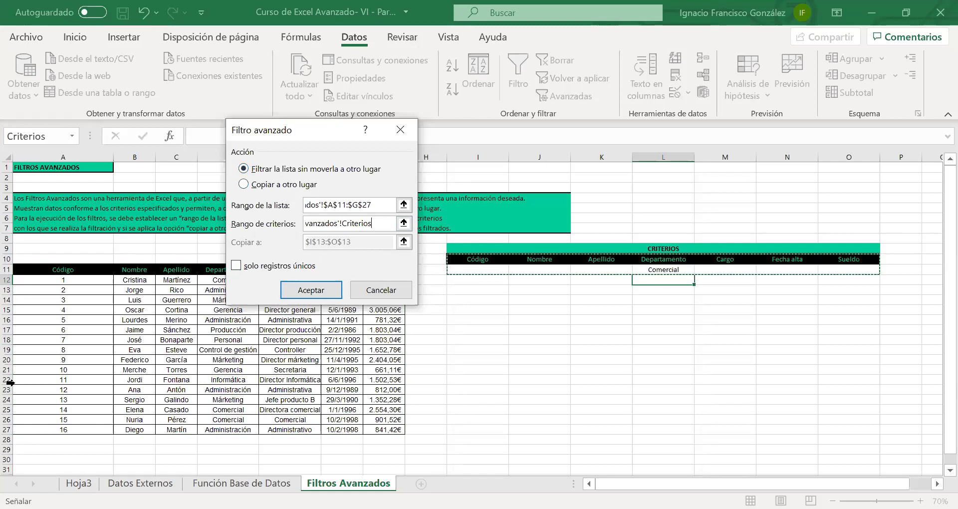
{"action": "left_click", "coordinate": [306, 283]}
{"action": "left_click", "coordinate": [240, 281]}
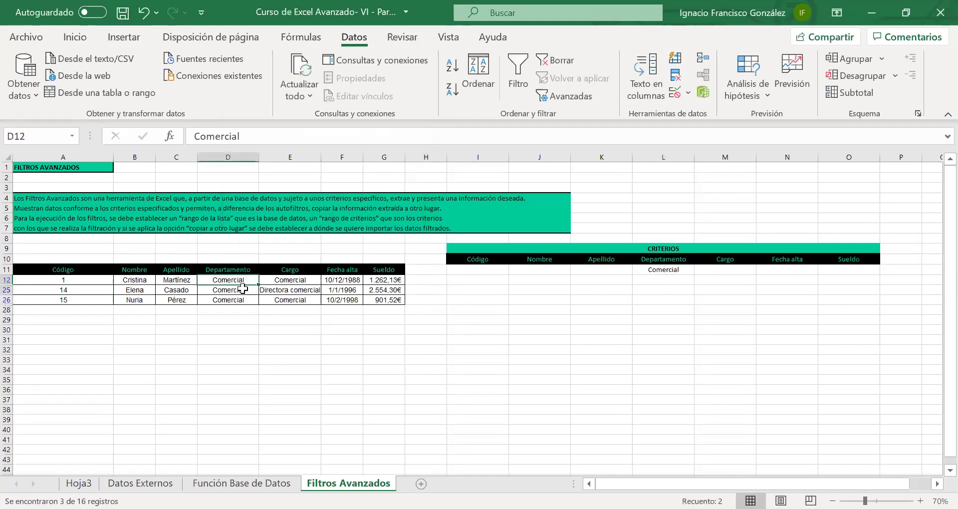
{"action": "left_click_drag", "start_coordinate": [243, 289], "coordinate": [236, 299]}
{"action": "left_click", "coordinate": [337, 362]}
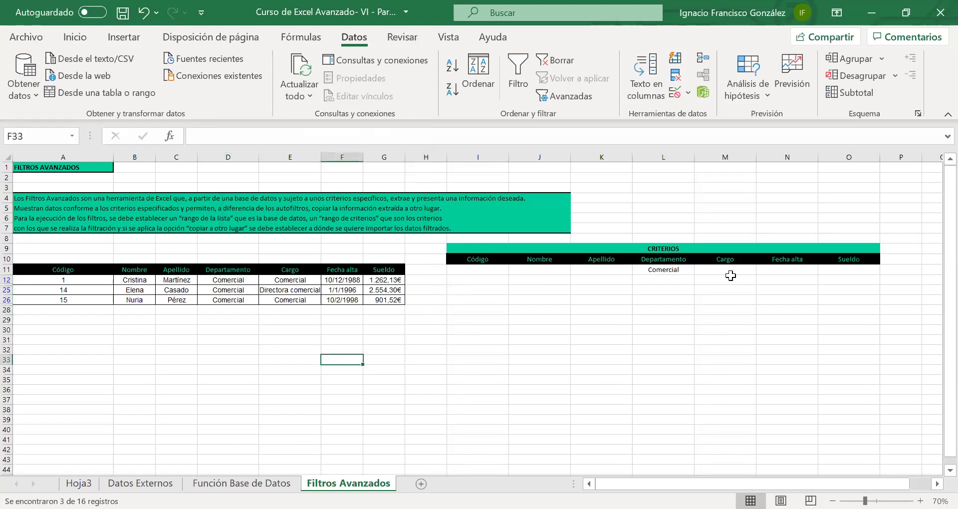
Enter >1500 as the Sueldo criterion in cell O11
{"action": "left_click", "coordinate": [831, 270]}
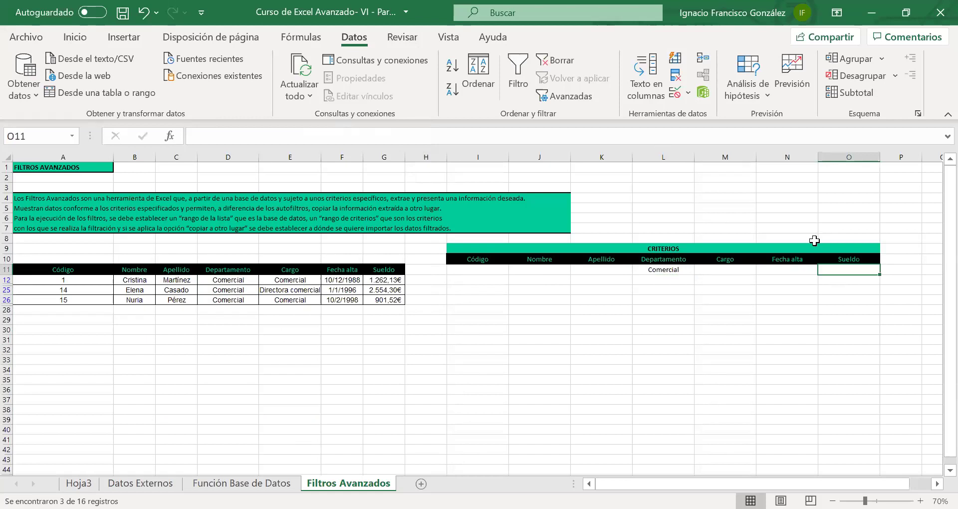
{"action": "type", "text": ">1500"}
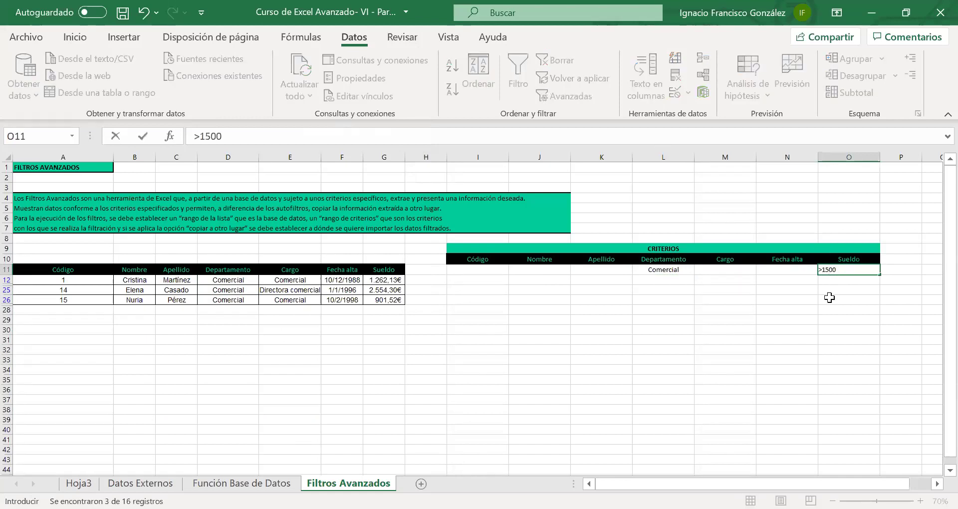
{"action": "left_click", "coordinate": [773, 332]}
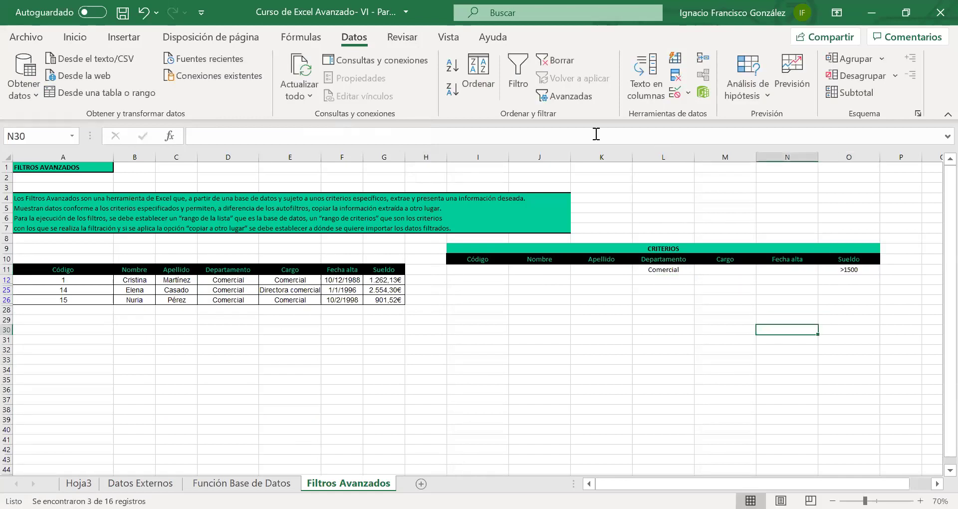
Reapply the advanced filter in place with list range A11:G27 and criteria range I10:O11, and review the filtered row's Sueldo
{"action": "left_click", "coordinate": [563, 97]}
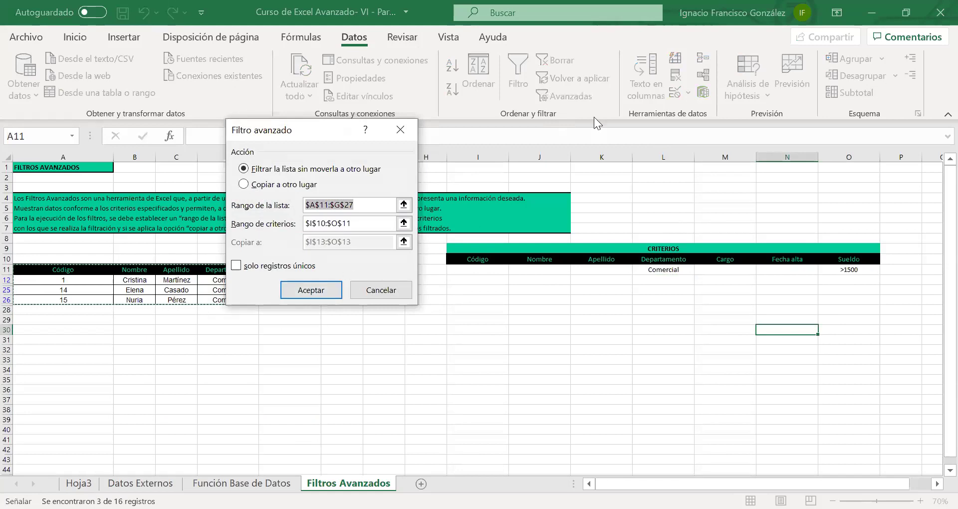
{"action": "left_click", "coordinate": [340, 290]}
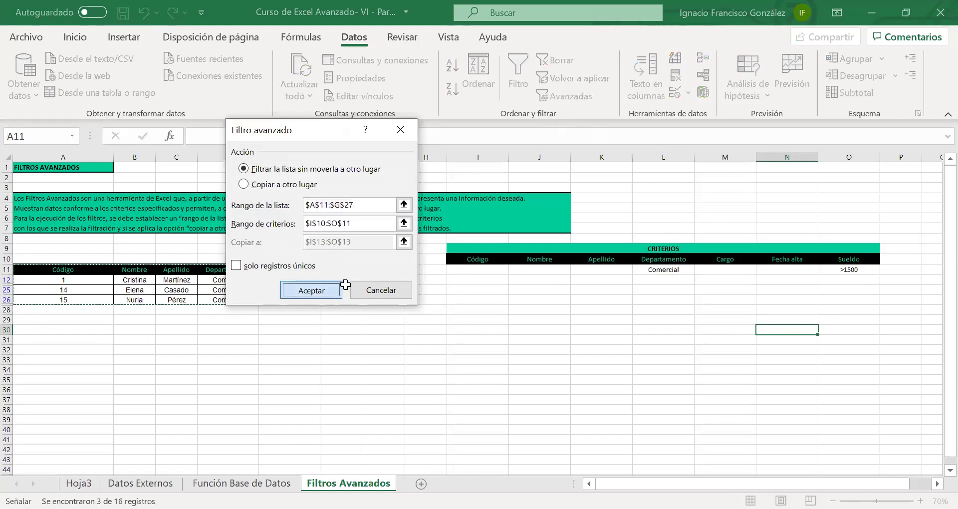
{"action": "left_click_drag", "start_coordinate": [399, 280], "coordinate": [49, 282]}
{"action": "left_click", "coordinate": [359, 362]}
{"action": "left_click", "coordinate": [385, 280]}
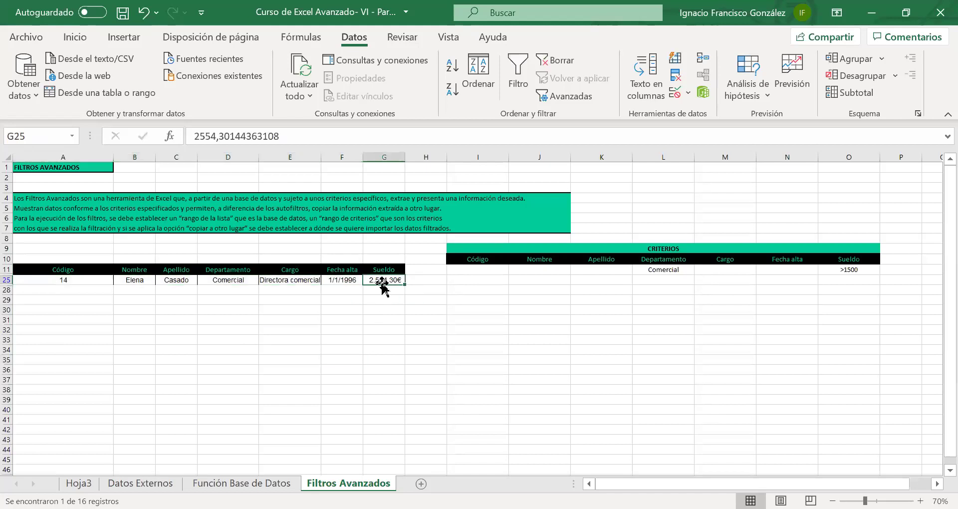
{"action": "left_click", "coordinate": [432, 369]}
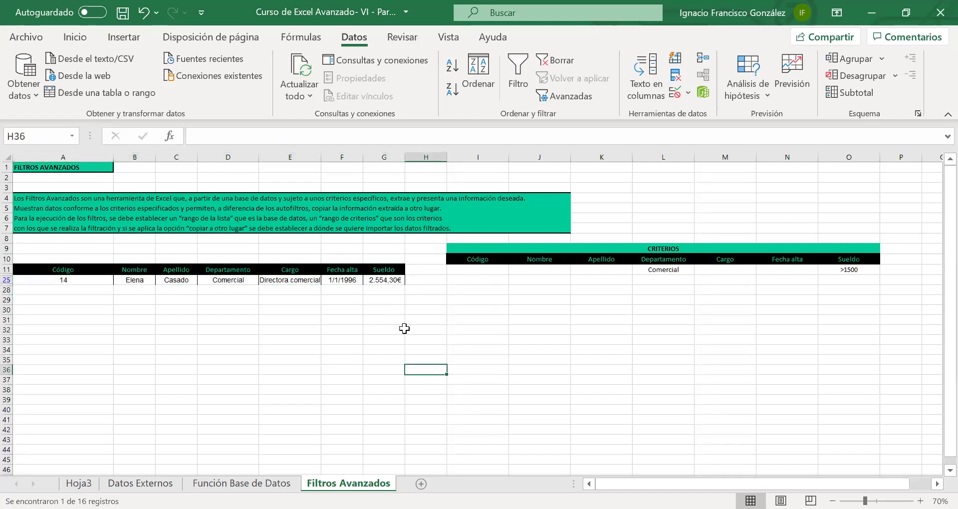
{"action": "left_click", "coordinate": [393, 310]}
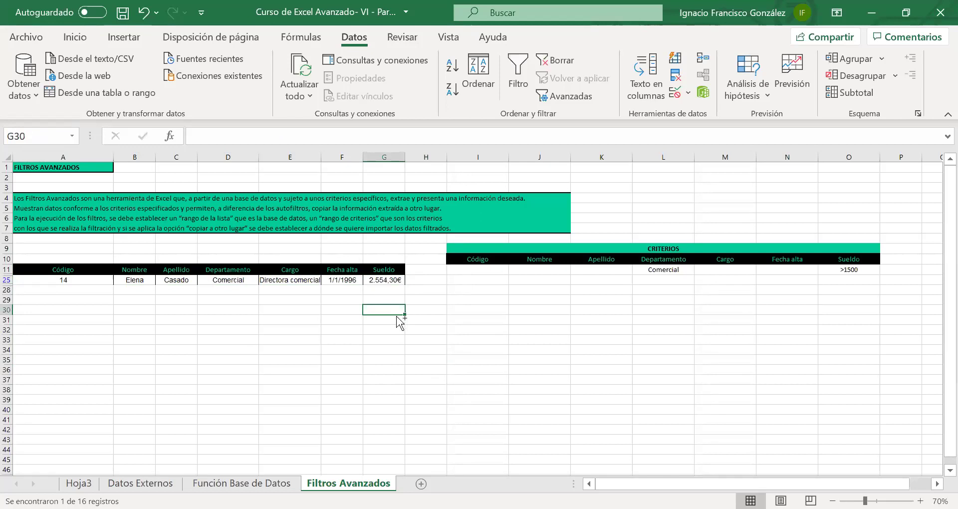
Undo both advanced filters and the Sueldo criterion
{"action": "key", "text": "ctrl+z"}
{"action": "key", "text": "ctrl+z"}
{"action": "key", "text": "ctrl+z"}
Add filter drop-downs to the employee list's header row A11:G11
{"action": "left_click_drag", "start_coordinate": [58, 272], "coordinate": [395, 270]}
{"action": "left_click", "coordinate": [518, 80]}
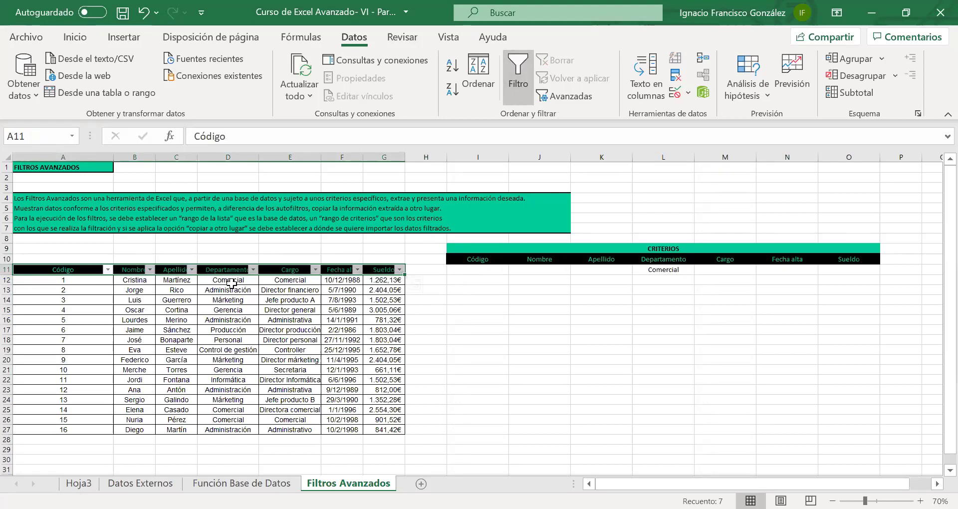
{"action": "left_click", "coordinate": [441, 322]}
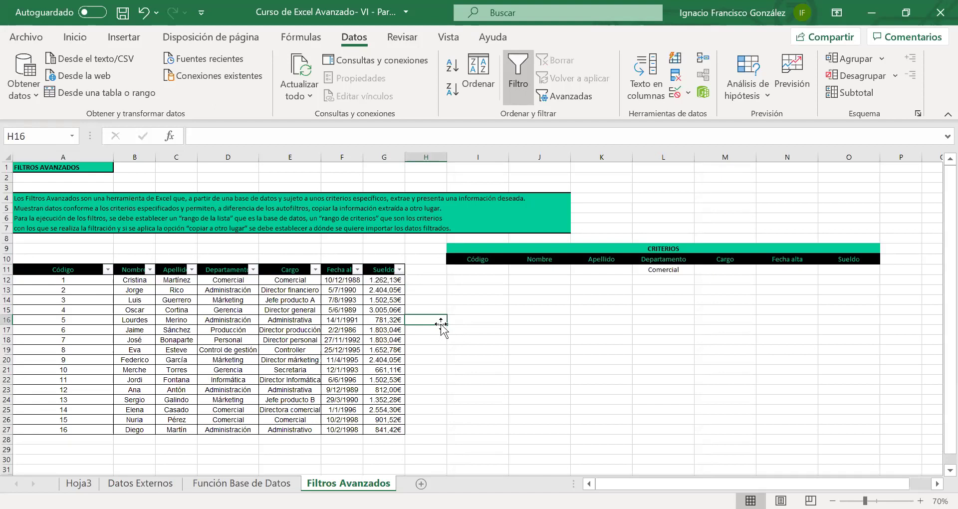
{"action": "left_click", "coordinate": [786, 330]}
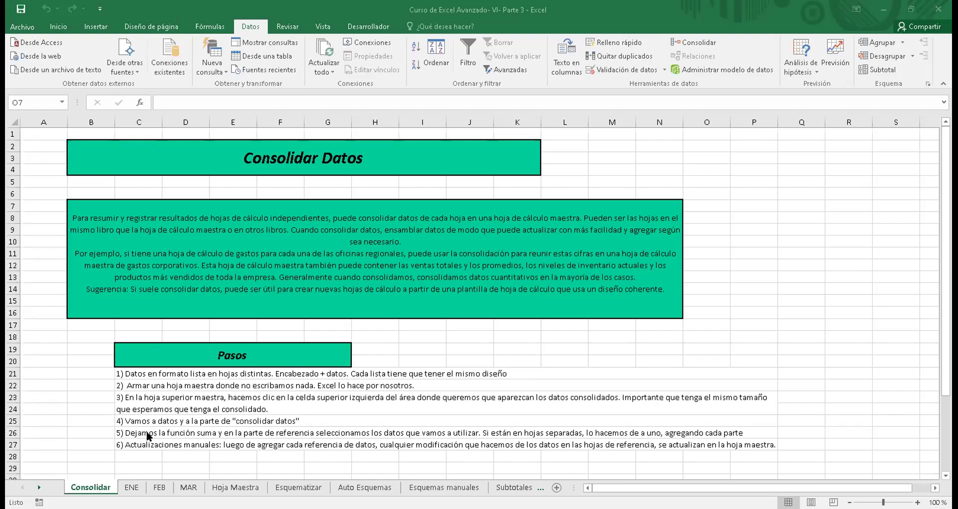
In the Parte 3 workbook, examine the ENE list in B2:C12 and compare its layout with the FEB and MAR sheets
{"action": "left_click", "coordinate": [130, 487]}
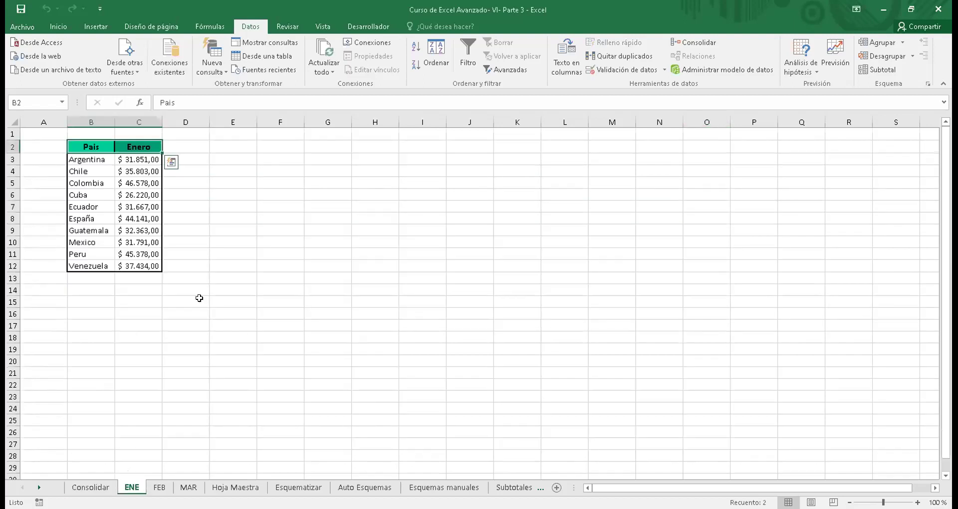
{"action": "left_click", "coordinate": [199, 181]}
{"action": "left_click_drag", "start_coordinate": [89, 146], "coordinate": [124, 253]}
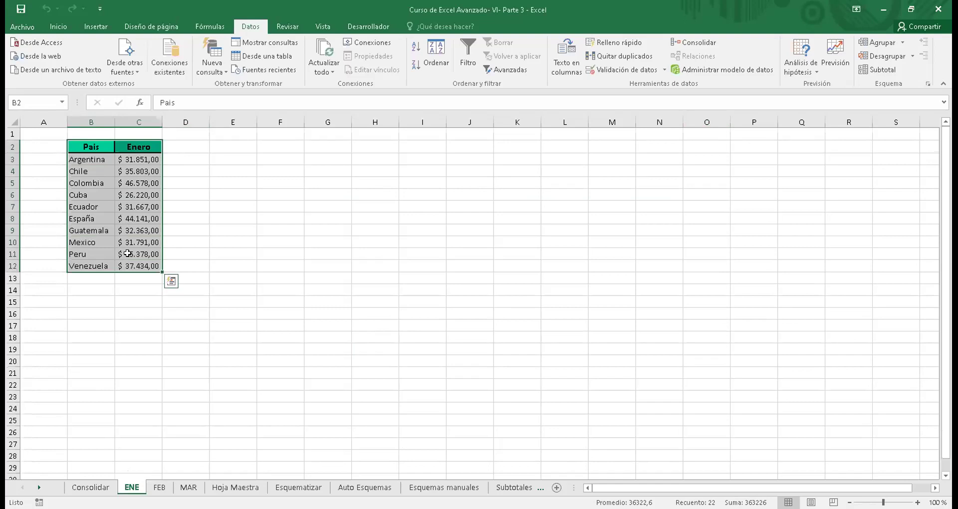
{"action": "left_click", "coordinate": [214, 218]}
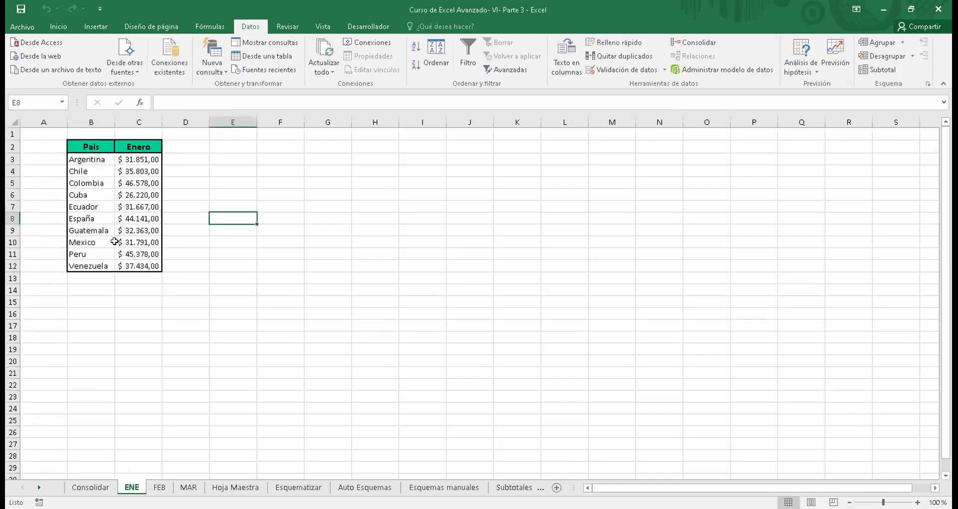
{"action": "left_click_drag", "start_coordinate": [91, 147], "coordinate": [140, 264]}
{"action": "left_click", "coordinate": [212, 231]}
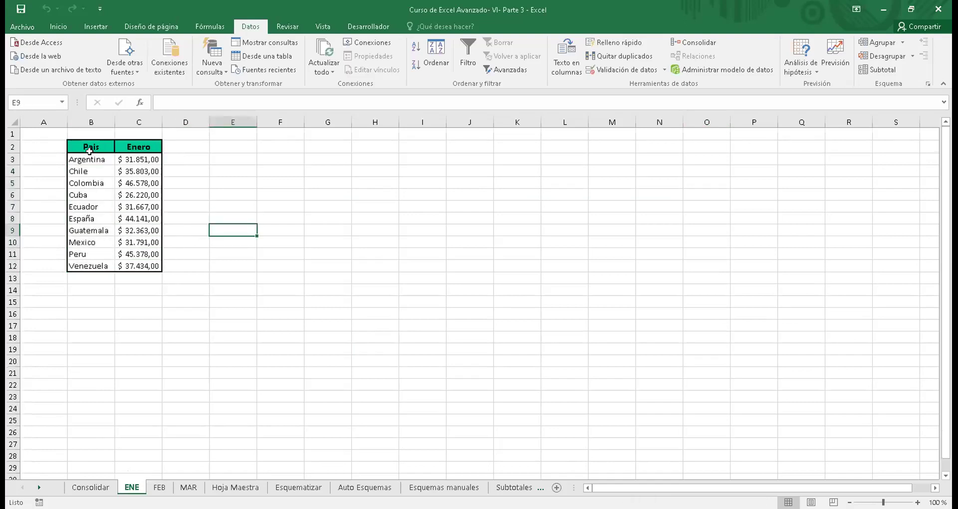
{"action": "left_click_drag", "start_coordinate": [91, 148], "coordinate": [143, 267]}
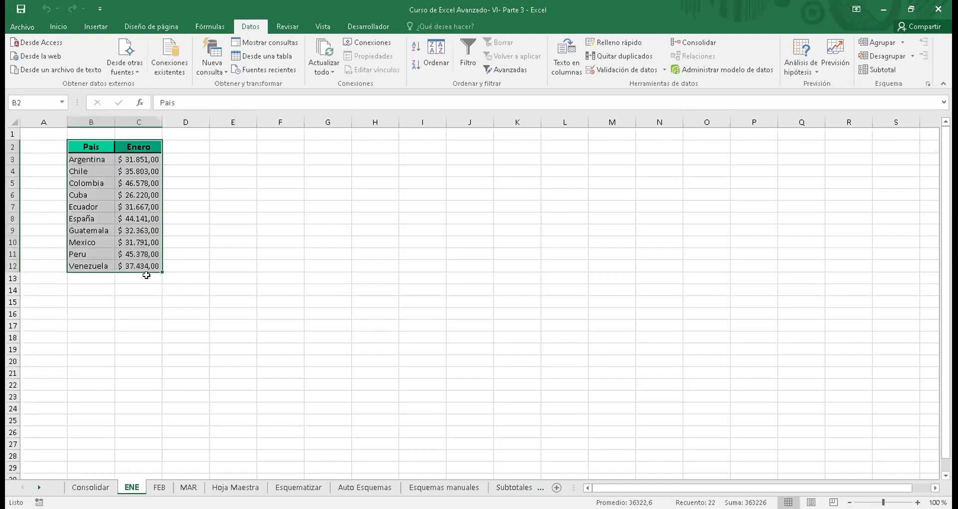
{"action": "left_click", "coordinate": [154, 489]}
{"action": "left_click", "coordinate": [183, 489]}
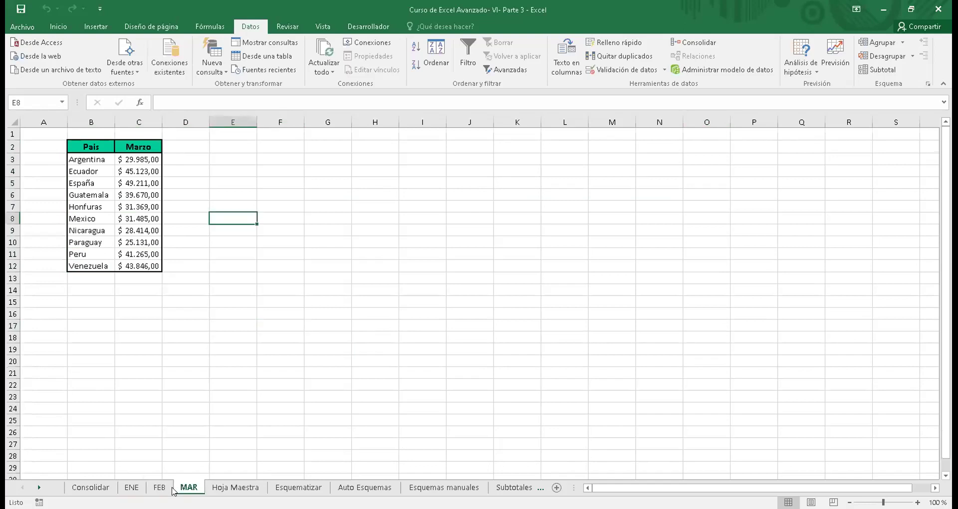
{"action": "left_click", "coordinate": [125, 488]}
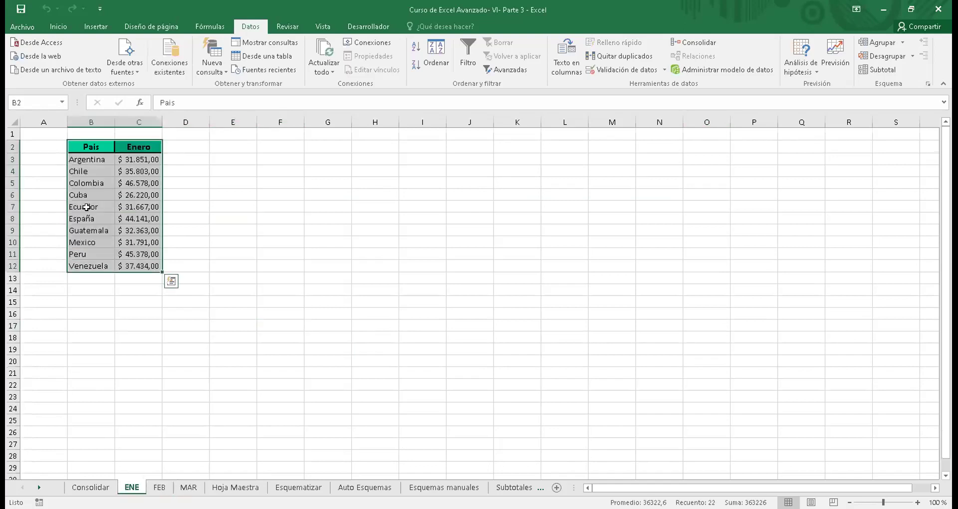
{"action": "left_click", "coordinate": [195, 198]}
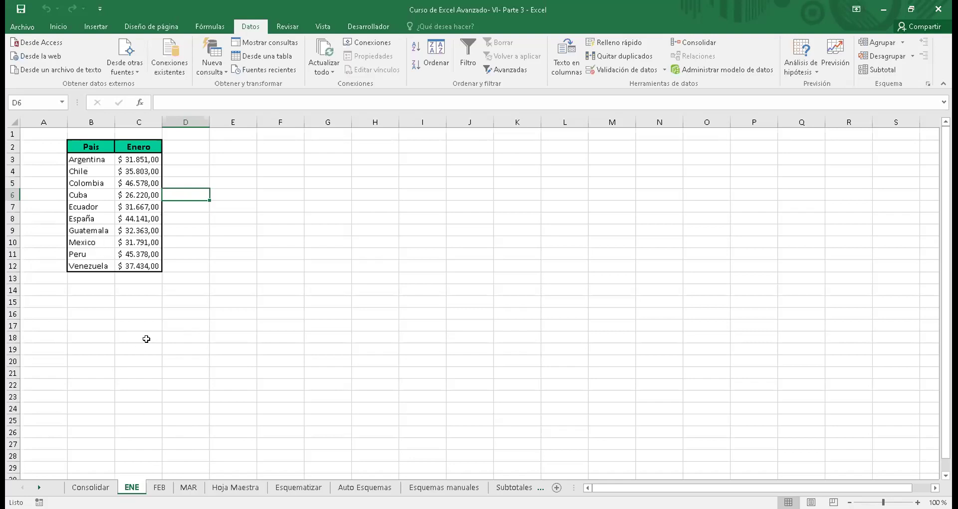
Compare the header and country rows of the ENE, FEB and MAR lists, and open the Hoja Maestra sheet
{"action": "left_click", "coordinate": [105, 150]}
{"action": "left_click_drag", "start_coordinate": [132, 224], "coordinate": [144, 261]}
{"action": "left_click_drag", "start_coordinate": [231, 226], "coordinate": [280, 178]}
{"action": "left_click", "coordinate": [280, 180]}
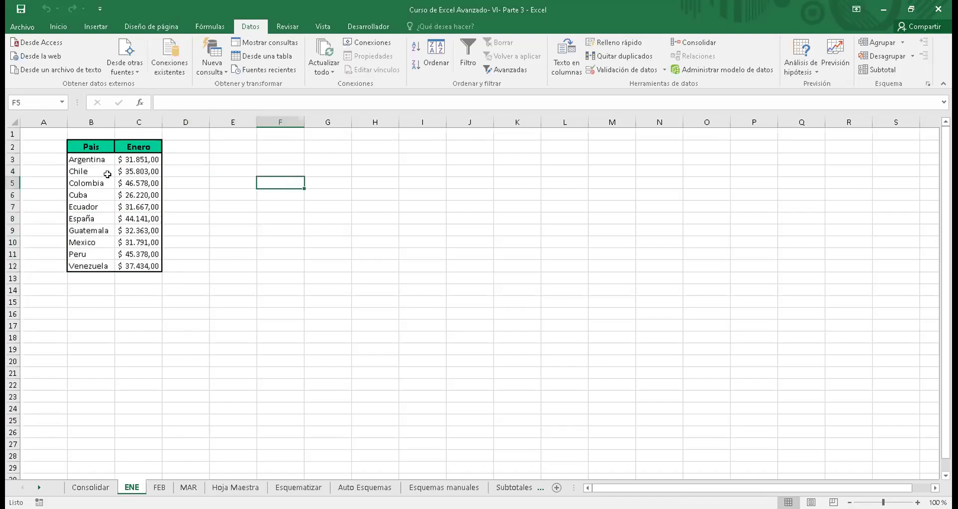
{"action": "left_click_drag", "start_coordinate": [102, 195], "coordinate": [160, 478]}
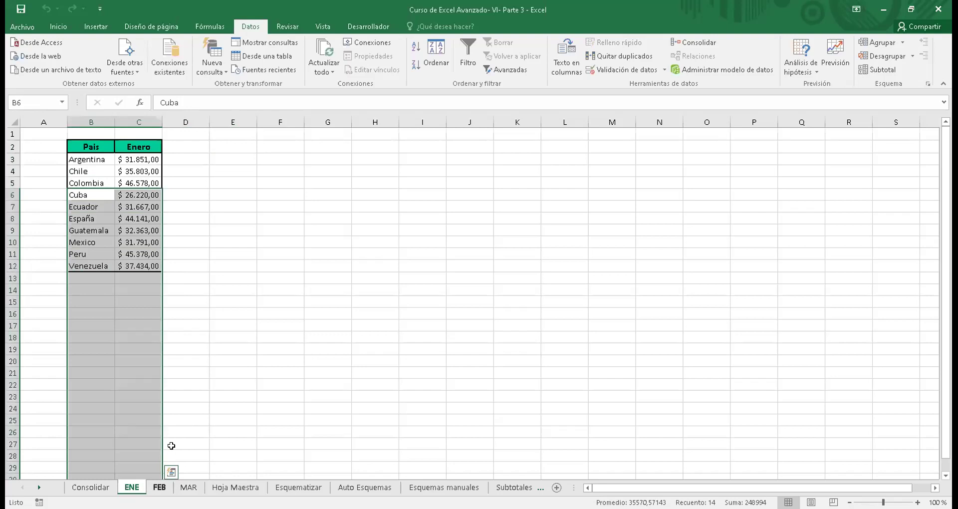
{"action": "left_click", "coordinate": [198, 407]}
{"action": "left_click", "coordinate": [163, 489]}
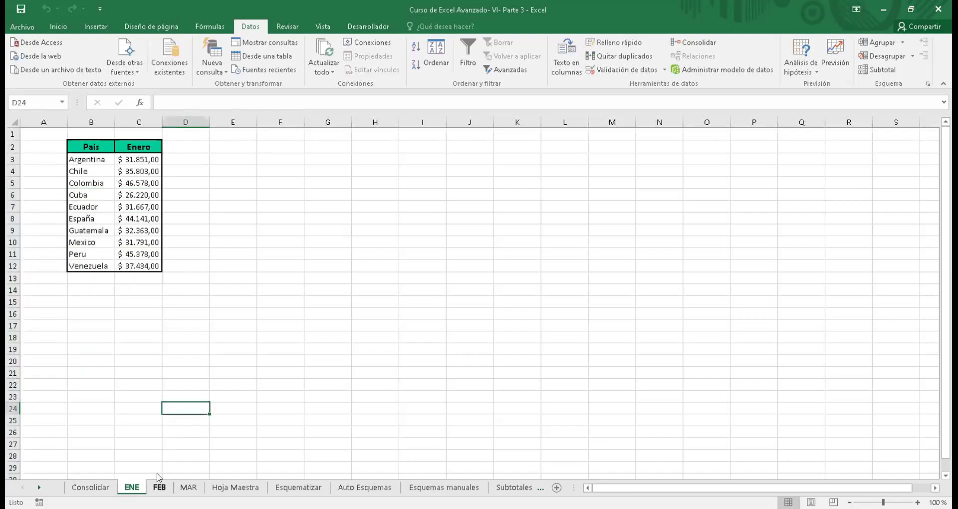
{"action": "left_click", "coordinate": [92, 160]}
{"action": "left_click", "coordinate": [189, 487]}
{"action": "left_click", "coordinate": [106, 160]}
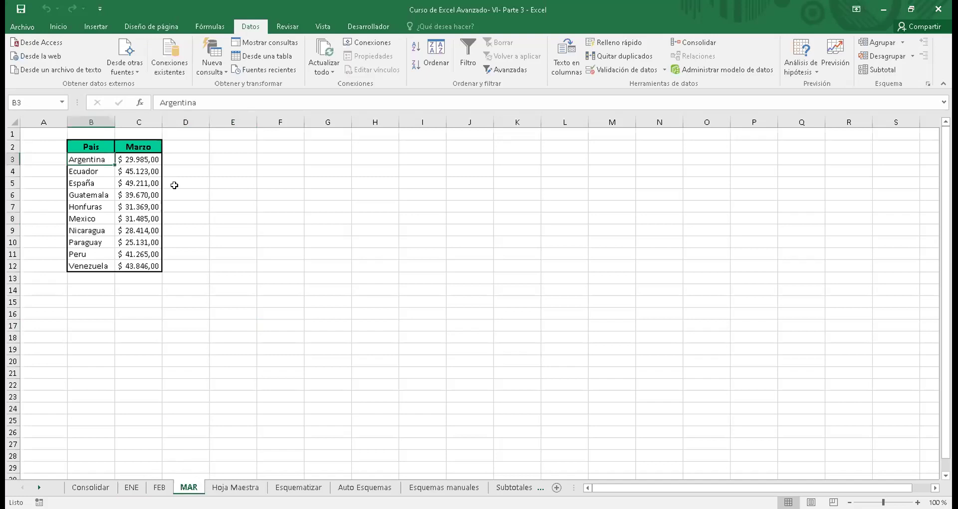
{"action": "left_click_drag", "start_coordinate": [89, 146], "coordinate": [133, 263]}
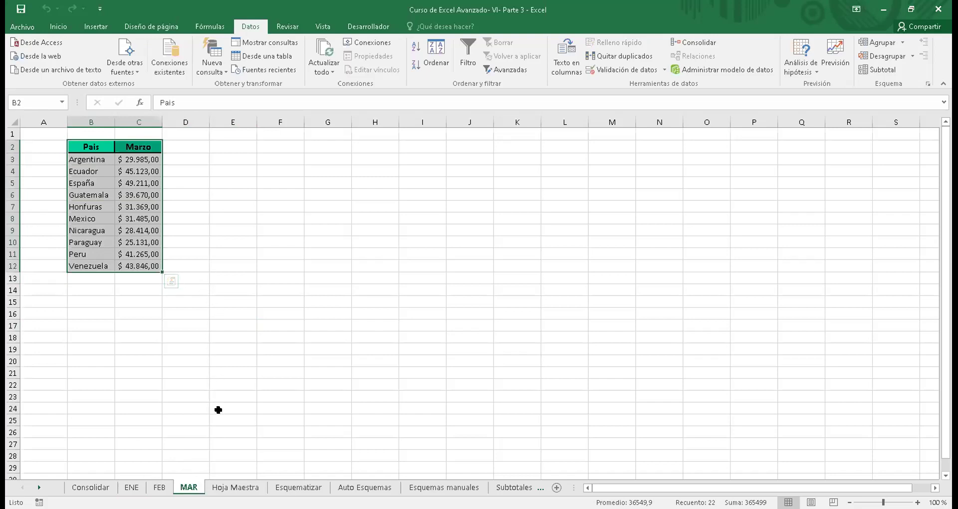
{"action": "left_click", "coordinate": [225, 490]}
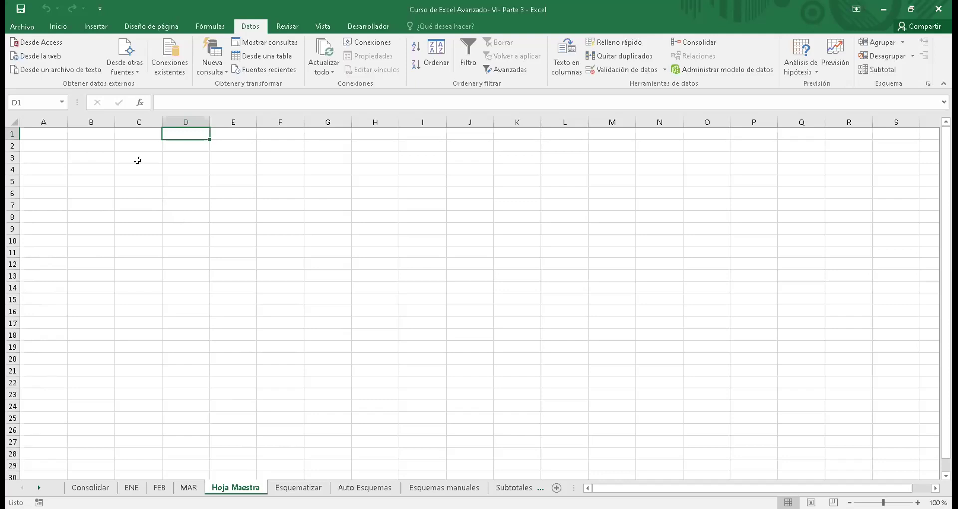
Start a consolidation into the range B3:K29 of Hoja Maestra, using the Suma function
{"action": "left_click_drag", "start_coordinate": [109, 155], "coordinate": [520, 462]}
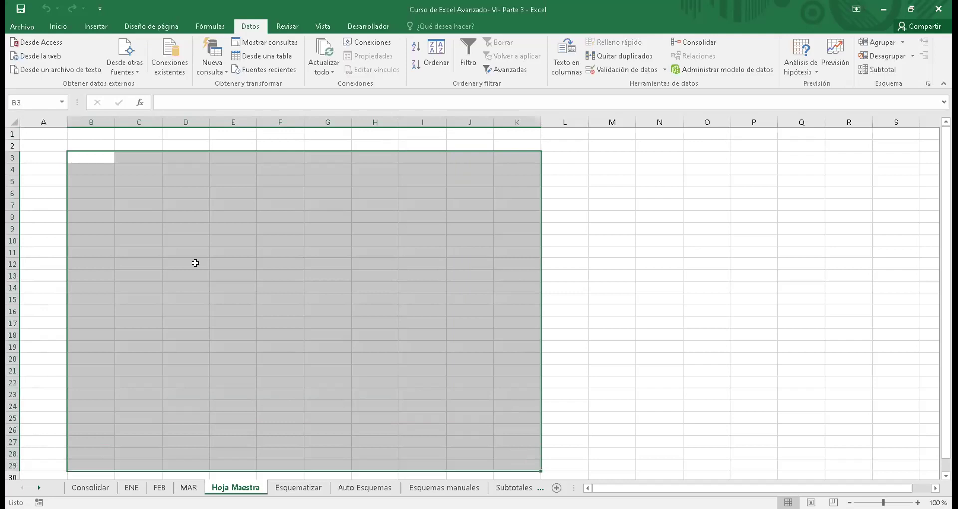
{"action": "left_click", "coordinate": [55, 27]}
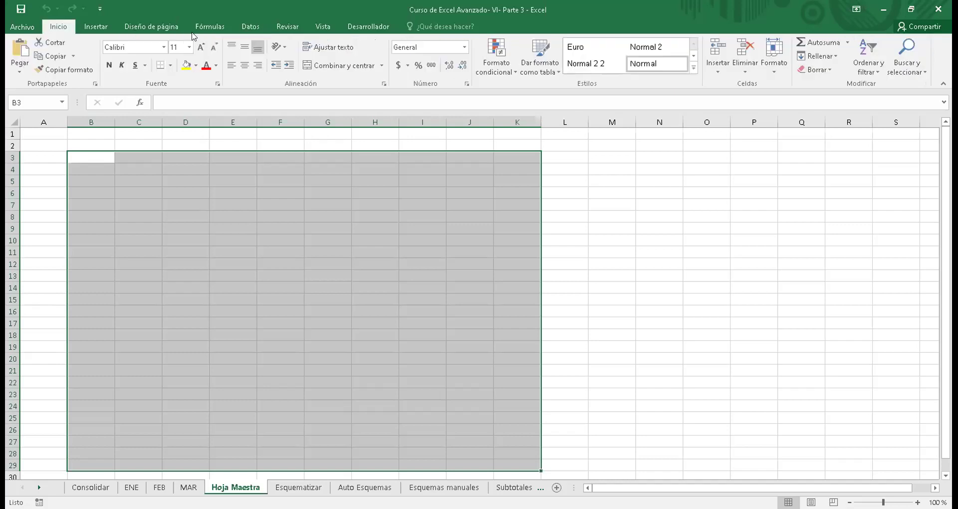
{"action": "left_click", "coordinate": [256, 25]}
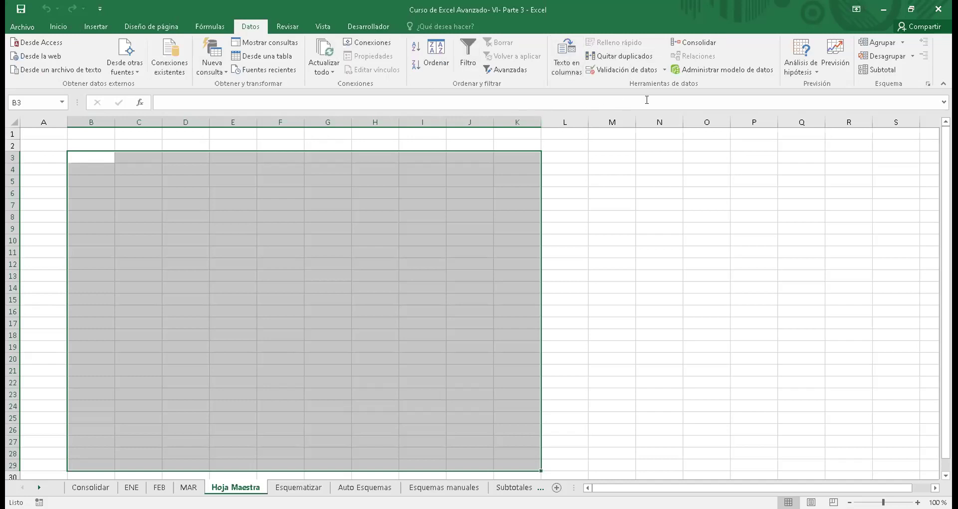
{"action": "left_click", "coordinate": [705, 43]}
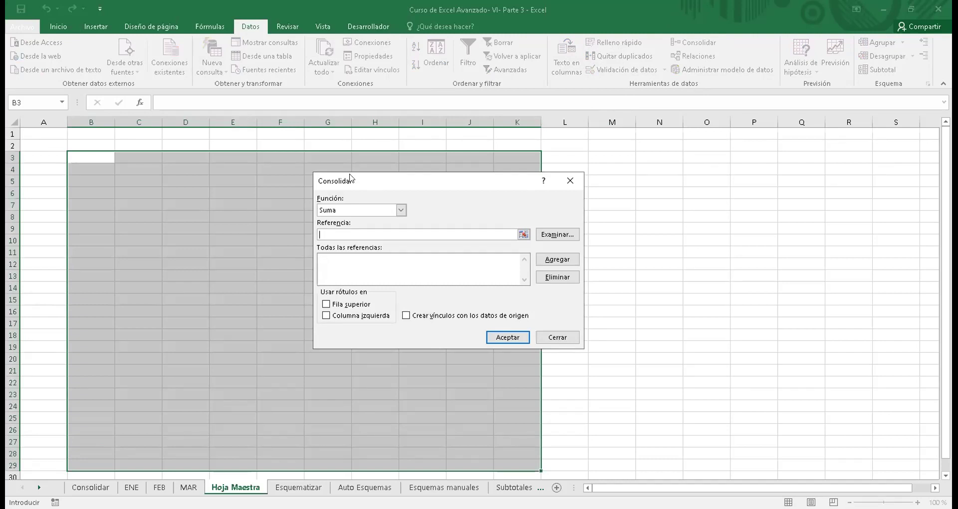
{"action": "left_click", "coordinate": [361, 212]}
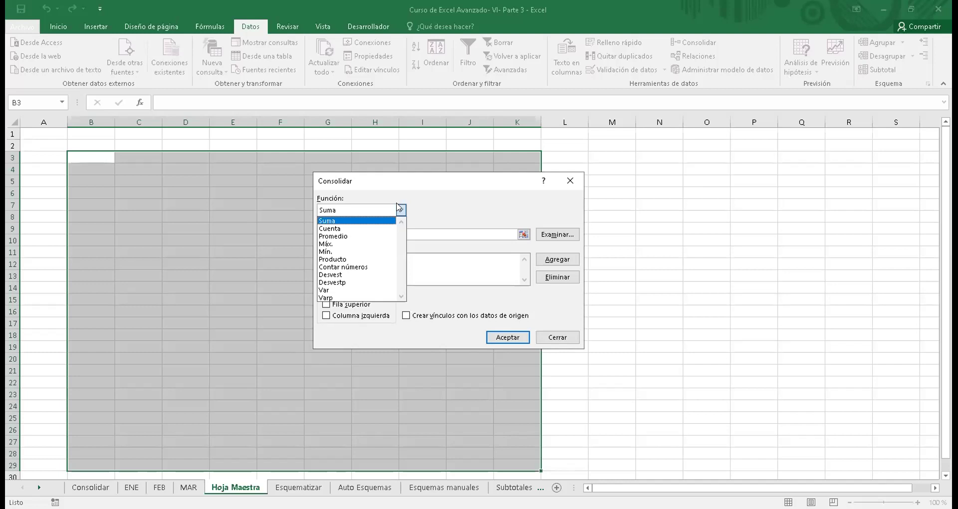
{"action": "left_click", "coordinate": [377, 222]}
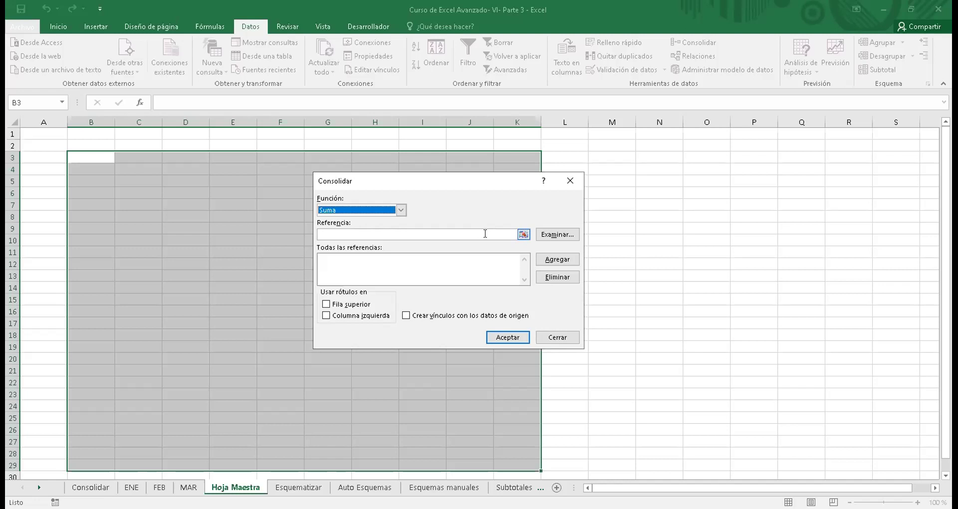
Add the range B2:C12 of the ENE sheet to the consolidation references
{"action": "left_click", "coordinate": [523, 234]}
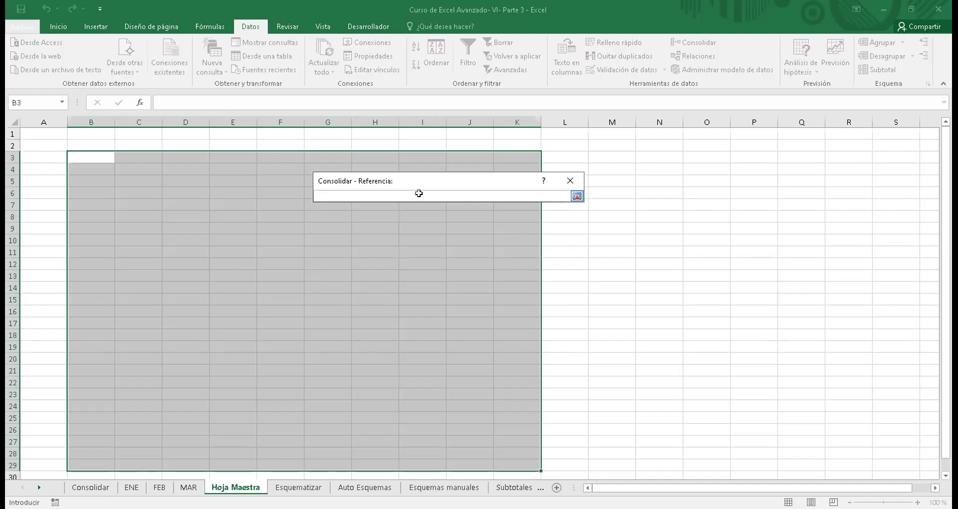
{"action": "left_click", "coordinate": [132, 484]}
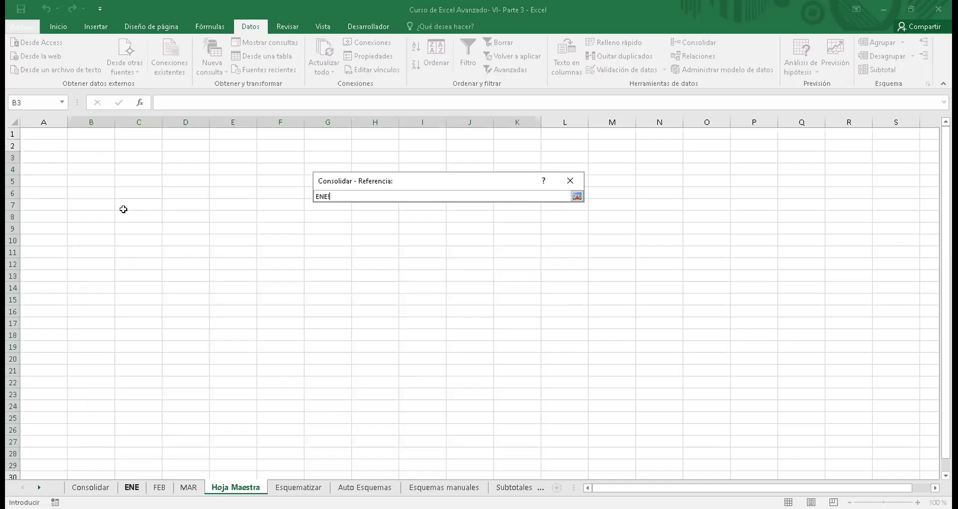
{"action": "left_click_drag", "start_coordinate": [87, 145], "coordinate": [134, 263]}
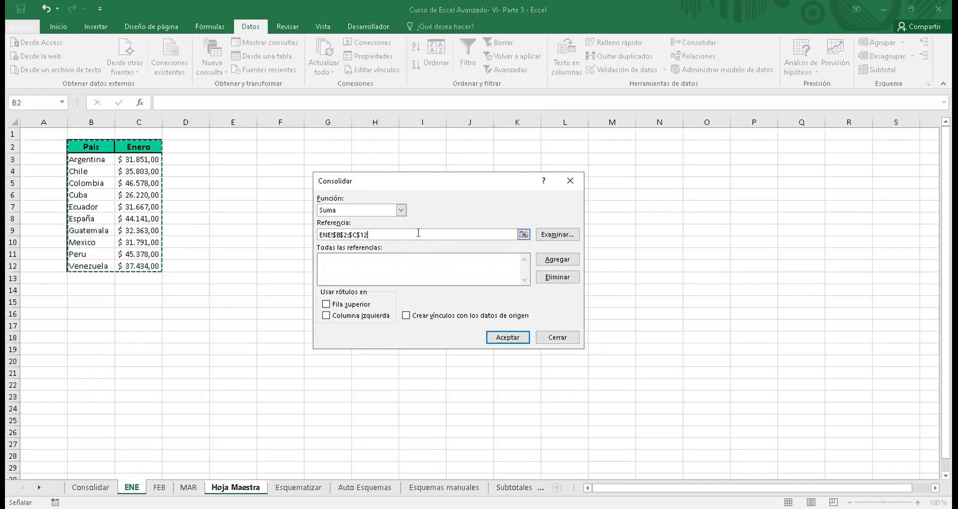
{"action": "mouse_move", "coordinate": [413, 233]}
{"action": "left_mouse_down"}
{"action": "mouse_move", "coordinate": [326, 233]}
{"action": "mouse_move", "coordinate": [400, 234]}
{"action": "left_mouse_up"}
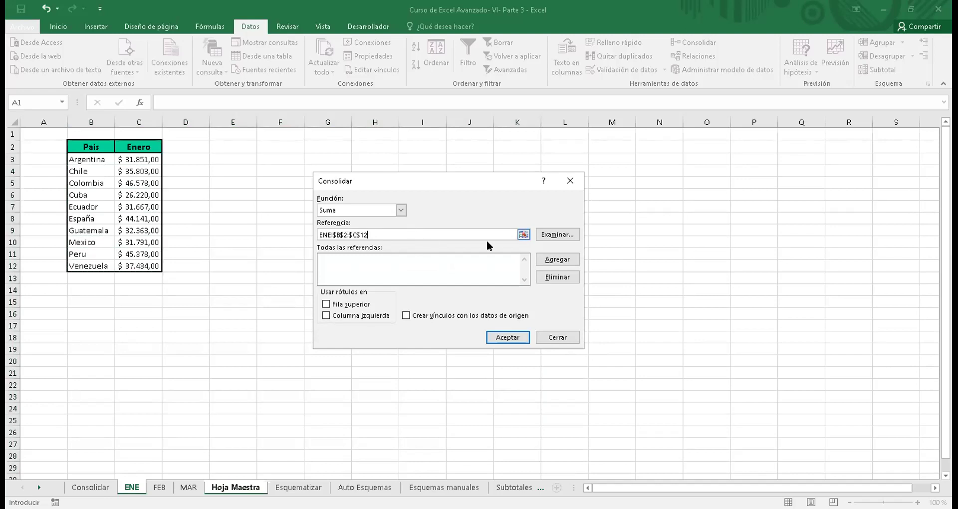
{"action": "left_click", "coordinate": [549, 258]}
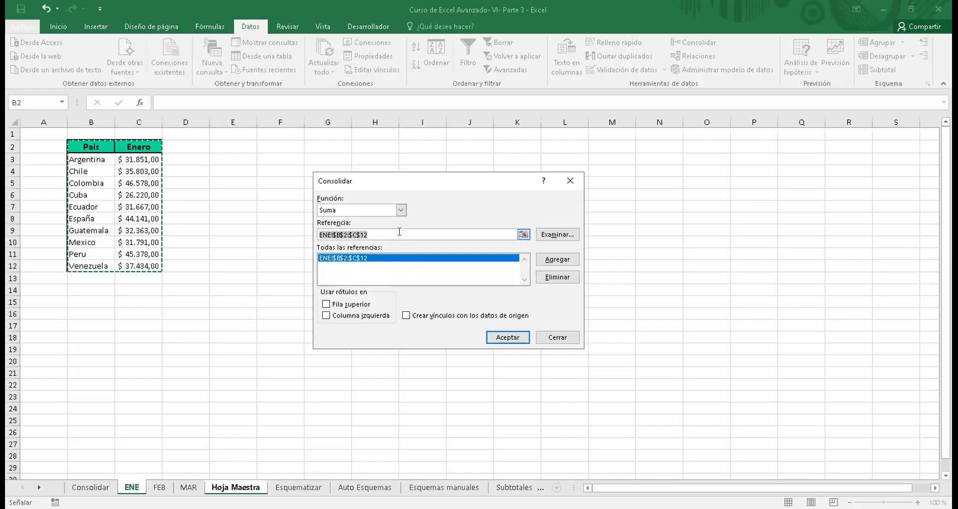
Clear the reference entry and add the range B2:C12 of the FEB sheet to the consolidation references
{"action": "left_click", "coordinate": [338, 234]}
{"action": "left_click_drag", "start_coordinate": [371, 234], "coordinate": [308, 233]}
{"action": "key", "text": "Delete"}
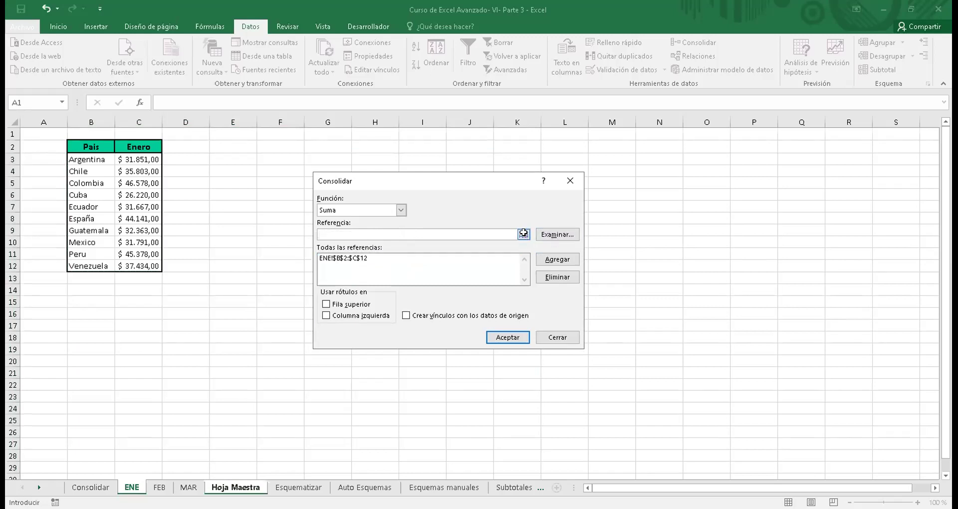
{"action": "left_click", "coordinate": [156, 487]}
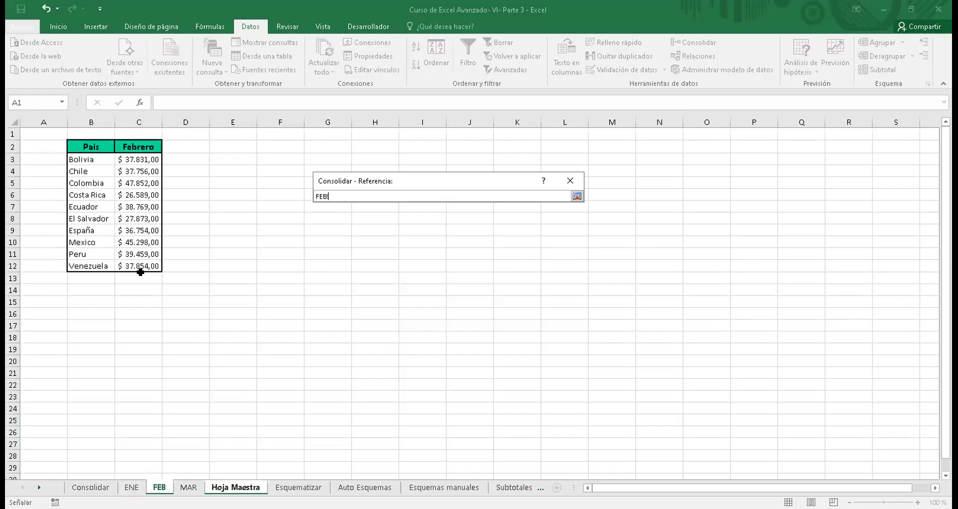
{"action": "left_click_drag", "start_coordinate": [88, 145], "coordinate": [152, 267]}
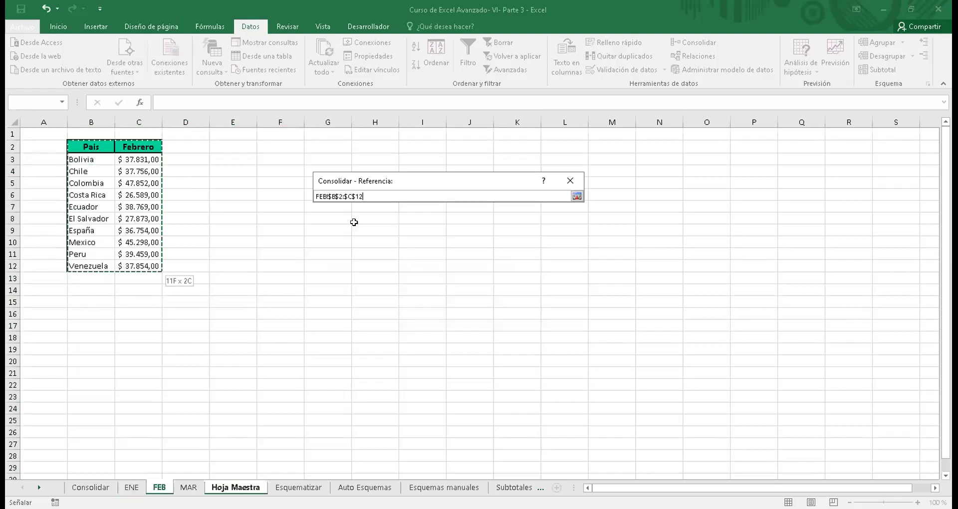
{"action": "left_click", "coordinate": [577, 196]}
{"action": "left_click", "coordinate": [557, 259]}
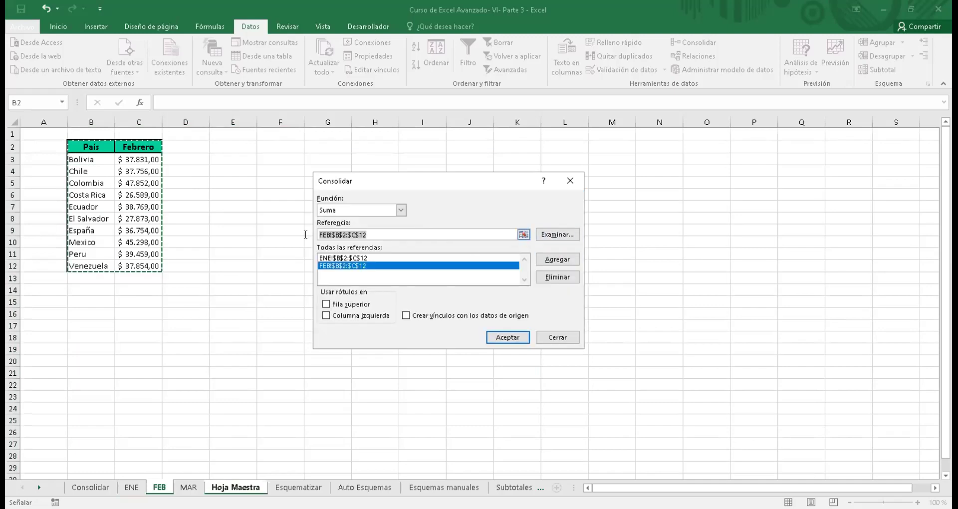
Empty the reference entry again and add the MAR sheet's range B2:C12 to the consolidation references
{"action": "key", "text": "Delete"}
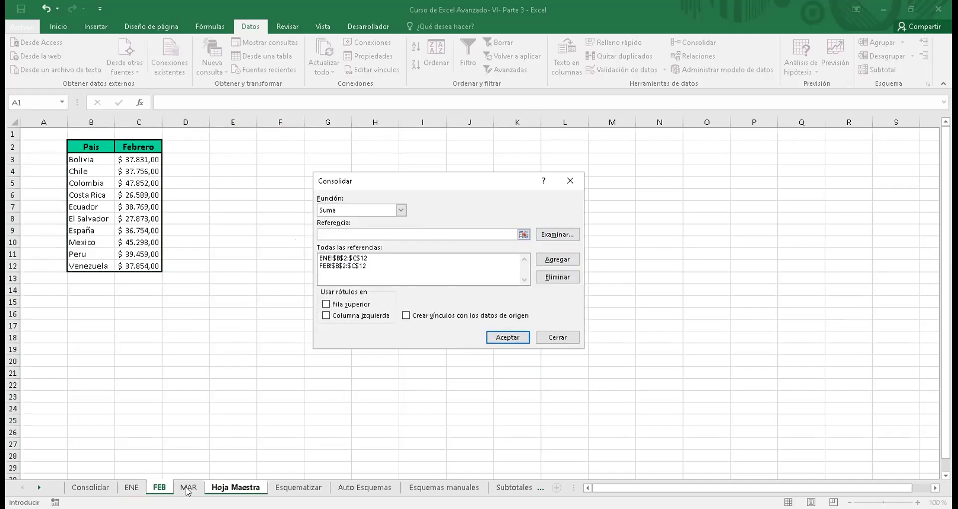
{"action": "left_click", "coordinate": [188, 488]}
{"action": "left_click_drag", "start_coordinate": [91, 147], "coordinate": [139, 266]}
{"action": "left_click", "coordinate": [568, 262]}
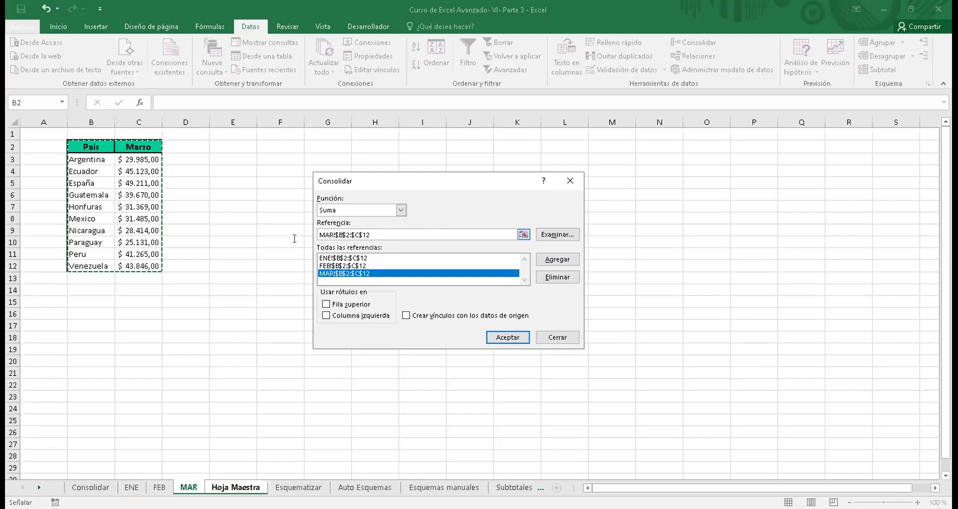
Clear the pending reference and consolidate the ENE, FEB and MAR ranges using top-row and left-column labels, with links to the source data
{"action": "double_click", "coordinate": [317, 235]}
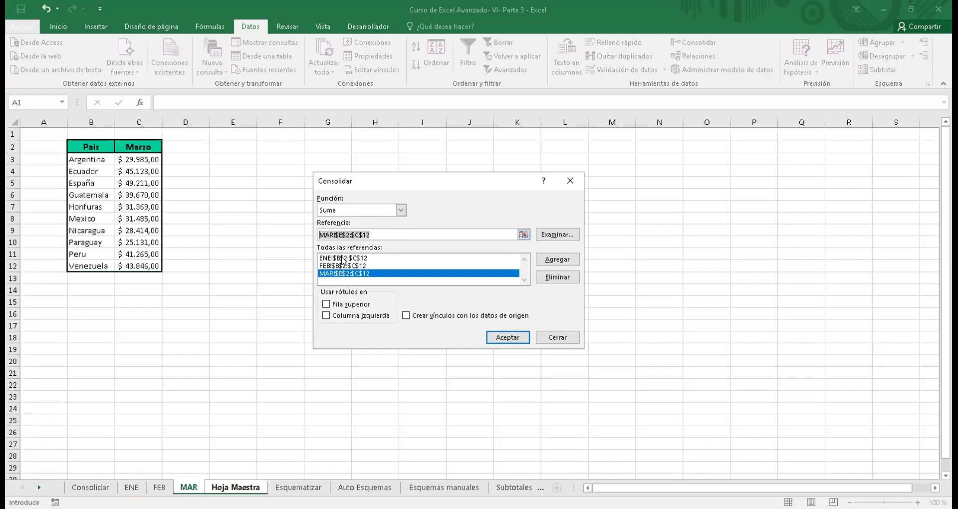
{"action": "key", "text": "Delete"}
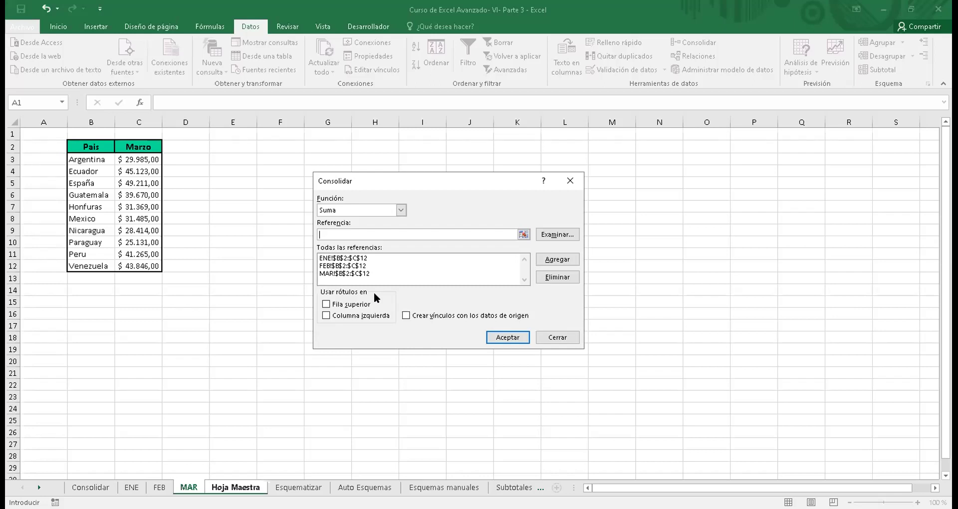
{"action": "left_click", "coordinate": [326, 304]}
{"action": "left_click", "coordinate": [326, 316]}
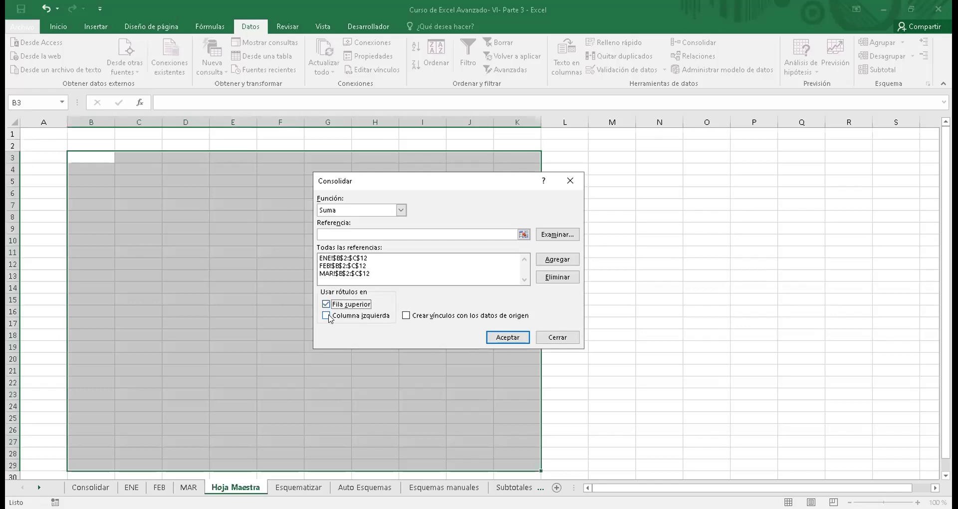
{"action": "left_click", "coordinate": [406, 316]}
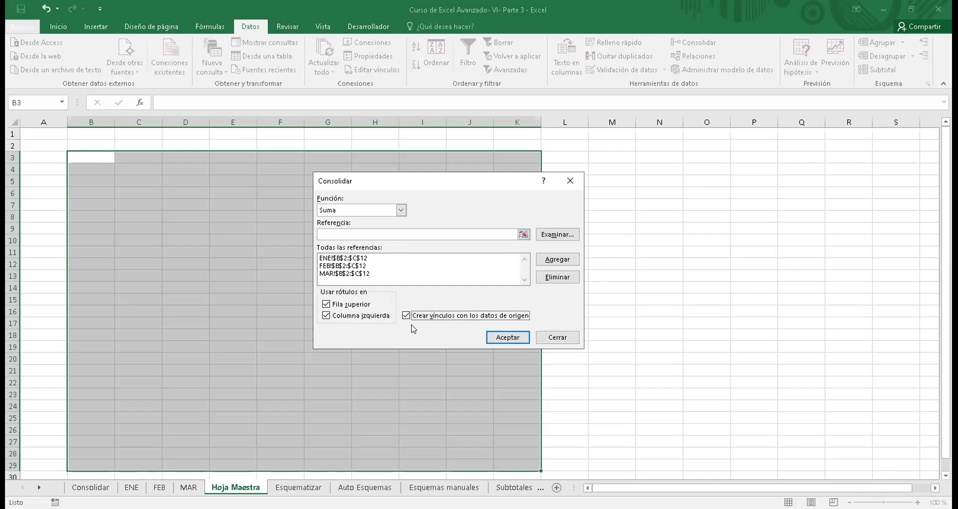
{"action": "left_click", "coordinate": [502, 338]}
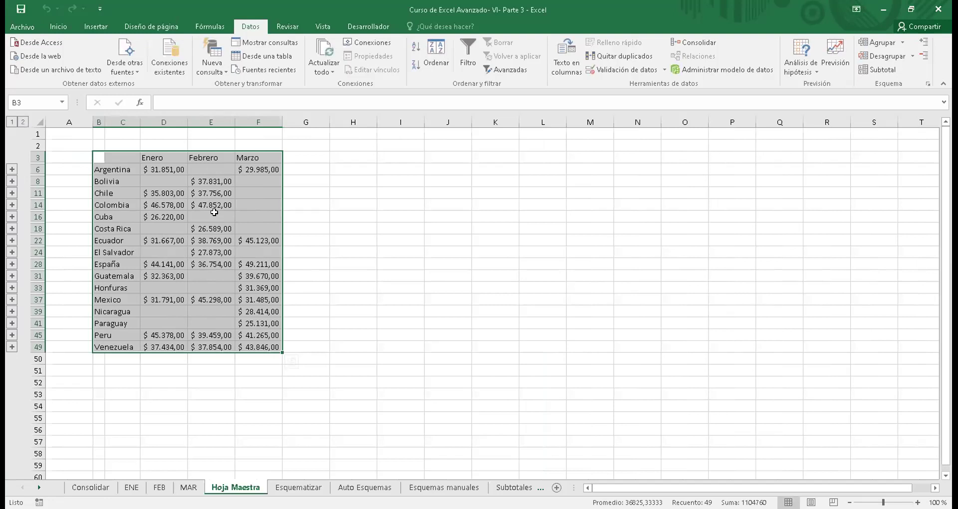
Examine the consolidated table on Hoja Maestra, checking which countries have amounts for Enero, Febrero and Marzo
{"action": "left_click", "coordinate": [157, 178]}
{"action": "key", "text": "Up"}
{"action": "key", "text": "Left"}
{"action": "key", "text": "Right"}
{"action": "key", "text": "Left"}
{"action": "key", "text": "Down"}
{"action": "key", "text": "Left"}
{"action": "key", "text": "Down"}
{"action": "key", "text": "Down"}
{"action": "key", "text": "Down"}
{"action": "key", "text": "Down"}
{"action": "key", "text": "Right"}
{"action": "key", "text": "Right"}
{"action": "key", "text": "Up"}
{"action": "key", "text": "Right"}
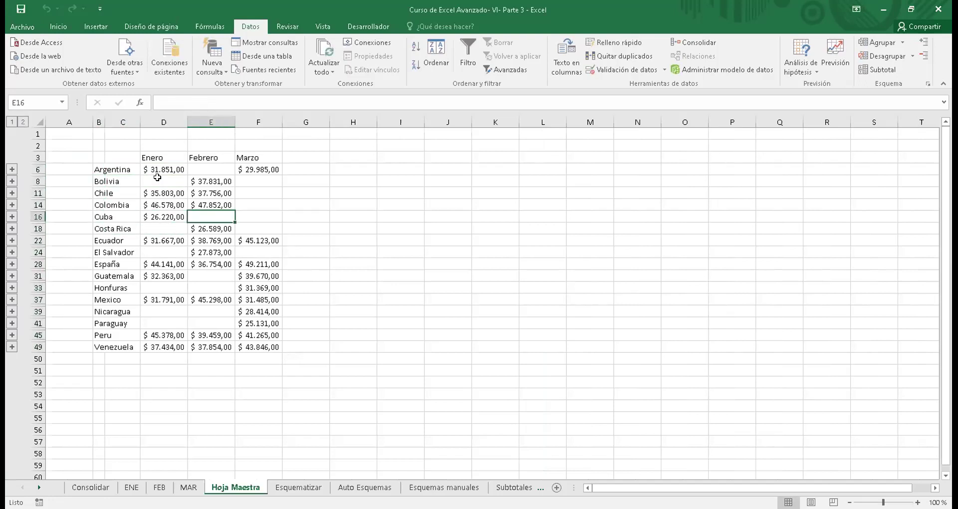
{"action": "key", "text": "Right"}
{"action": "key", "text": "Down"}
{"action": "key", "text": "Down"}
{"action": "key", "text": "Left"}
{"action": "key", "text": "Down"}
{"action": "key", "text": "Down"}
{"action": "key", "text": "Down"}
{"action": "key", "text": "Down"}
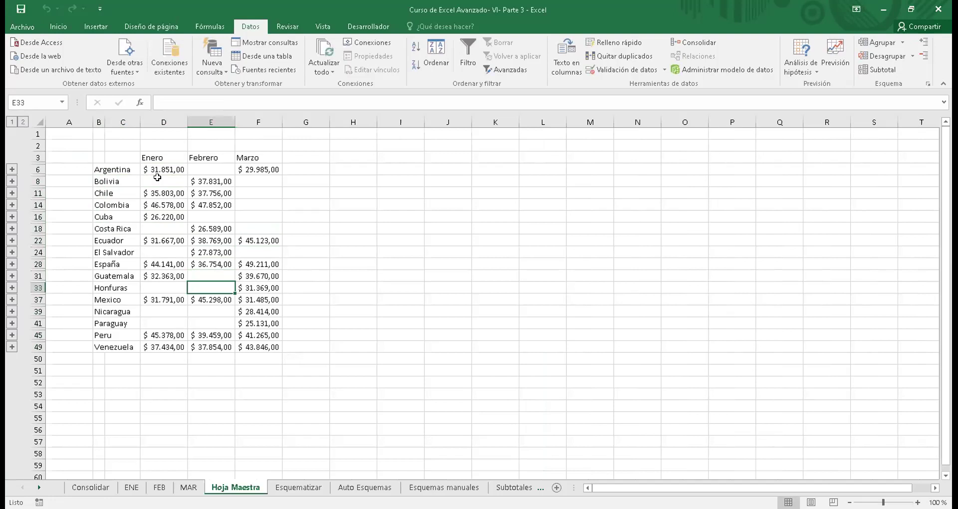
{"action": "key", "text": "Down"}
{"action": "key", "text": "Down"}
{"action": "key", "text": "Left"}
{"action": "key", "text": "Down"}
{"action": "key", "text": "Right"}
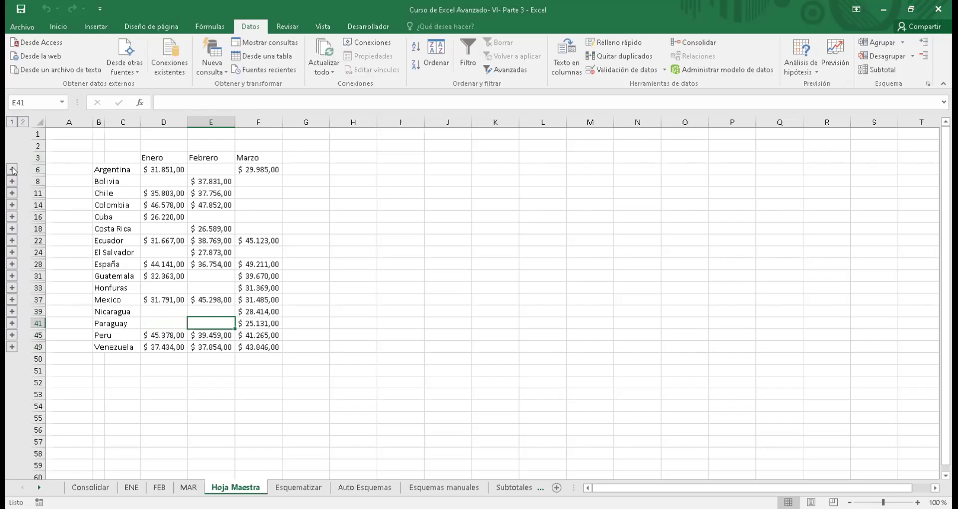
Expand and collapse the outline details for Argentina, Chile and Colombia to inspect the linked source rows
{"action": "left_click", "coordinate": [13, 169]}
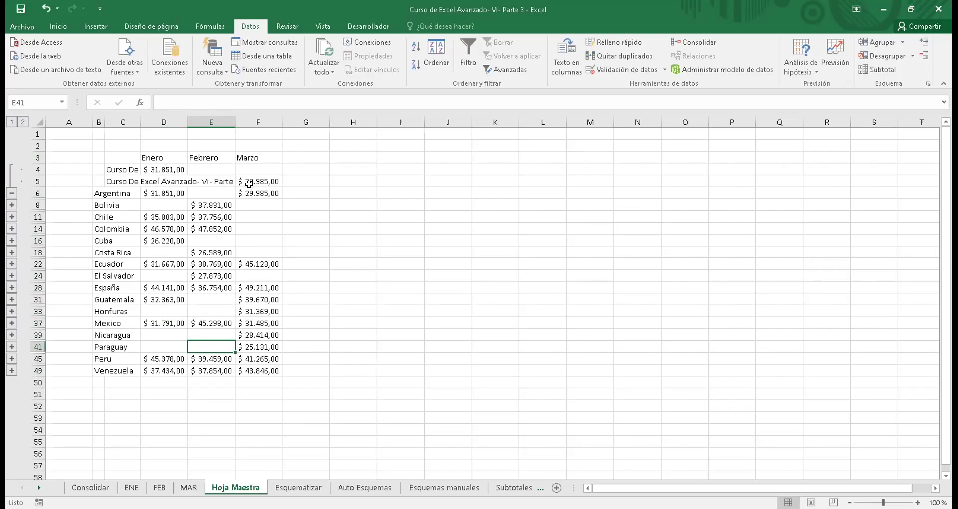
{"action": "left_click", "coordinate": [12, 193]}
{"action": "left_click", "coordinate": [11, 193]}
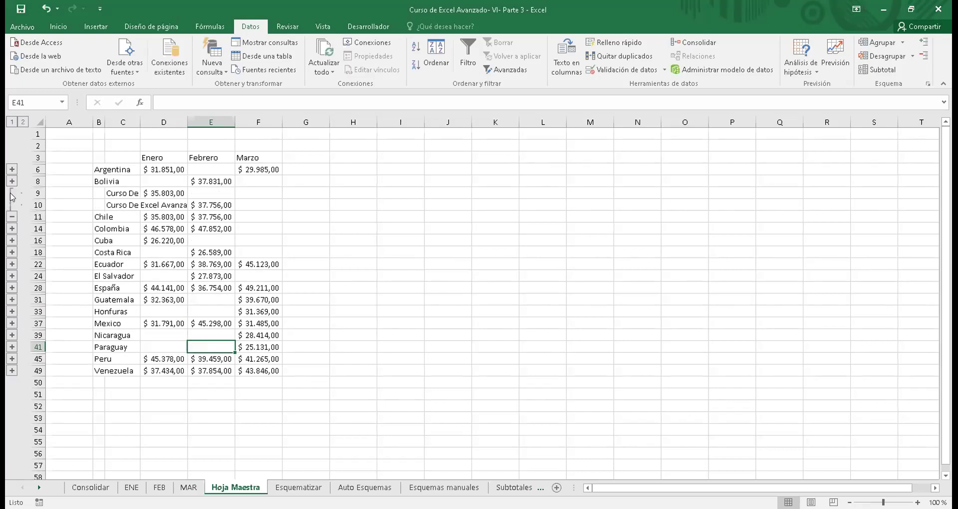
{"action": "left_click", "coordinate": [10, 197]}
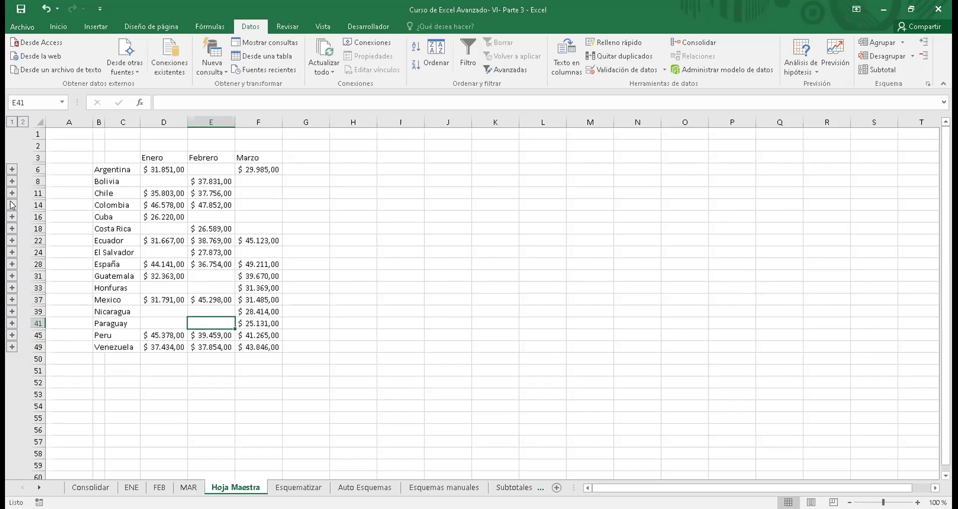
{"action": "left_click", "coordinate": [12, 204]}
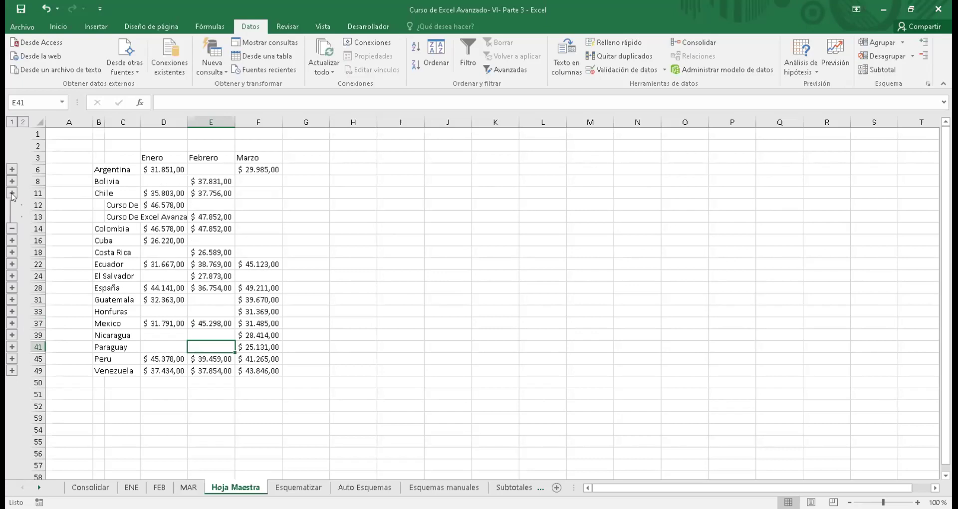
{"action": "left_click", "coordinate": [11, 193]}
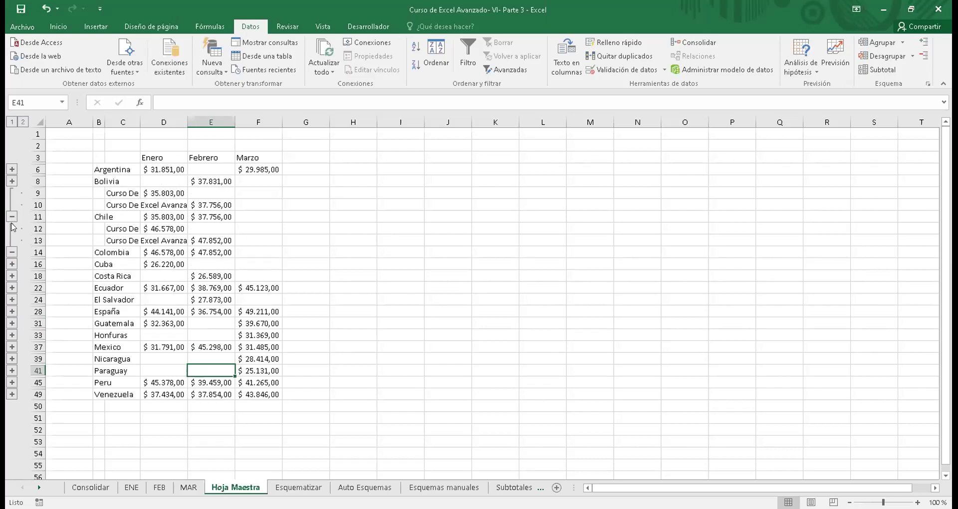
{"action": "left_click", "coordinate": [11, 217]}
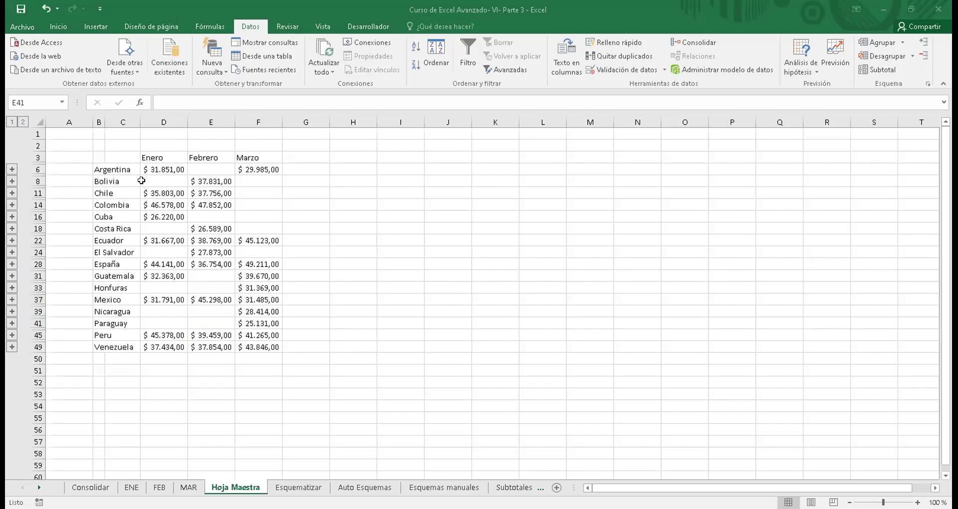
Insert a scatter chart from the consolidated range C3:F49 and place it beside the table
{"action": "left_click_drag", "start_coordinate": [110, 151], "coordinate": [257, 349]}
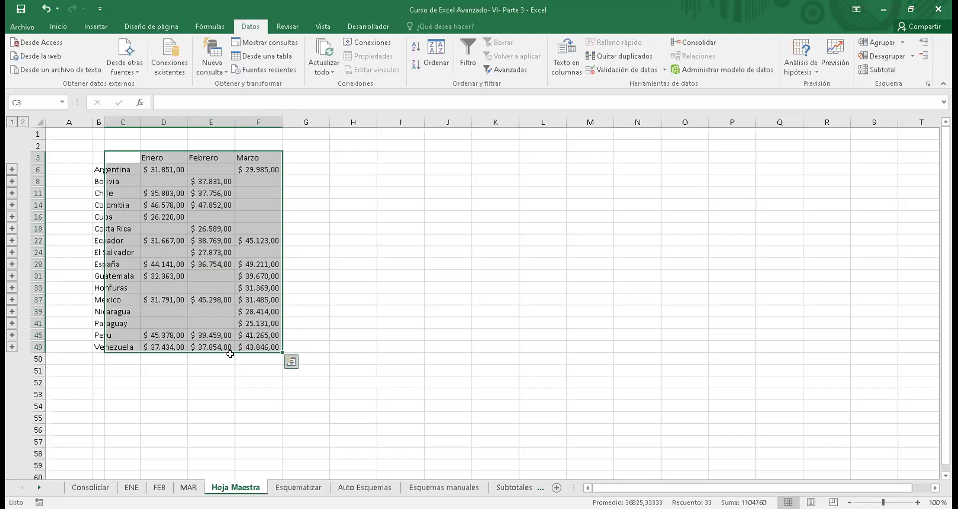
{"action": "left_click", "coordinate": [289, 367]}
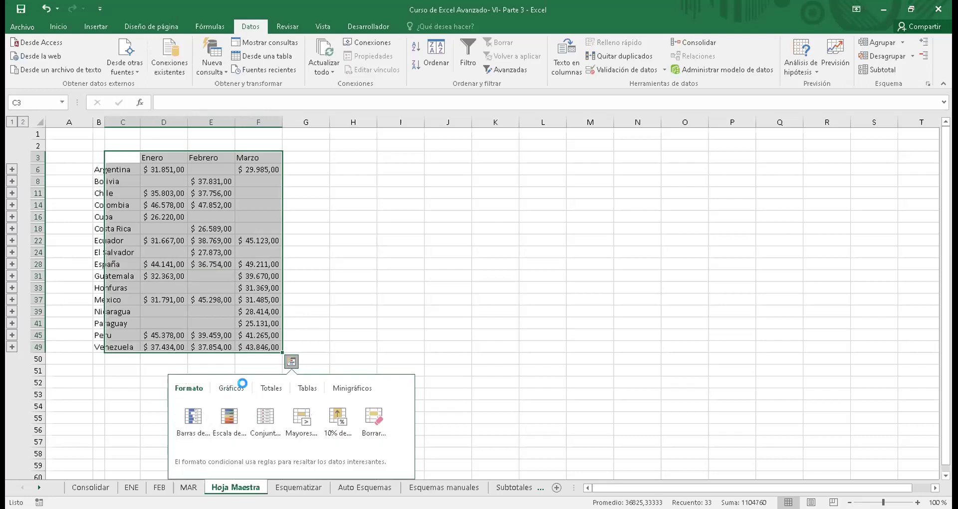
{"action": "left_click", "coordinate": [236, 389]}
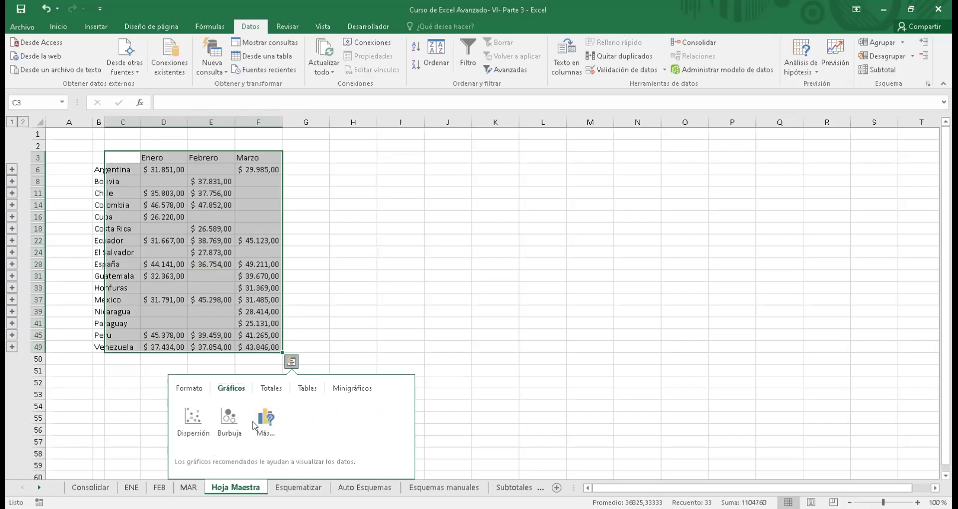
{"action": "left_click", "coordinate": [191, 430]}
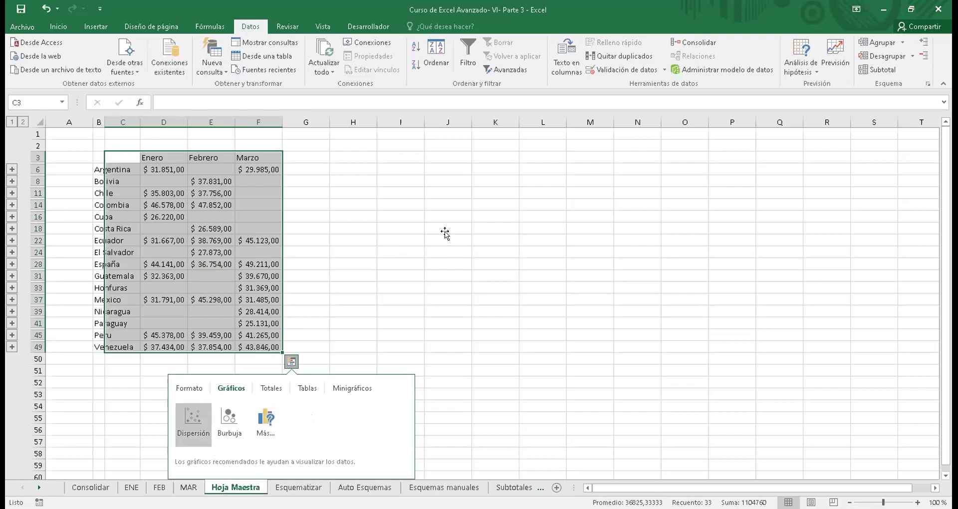
{"action": "left_click_drag", "start_coordinate": [476, 248], "coordinate": [462, 235]}
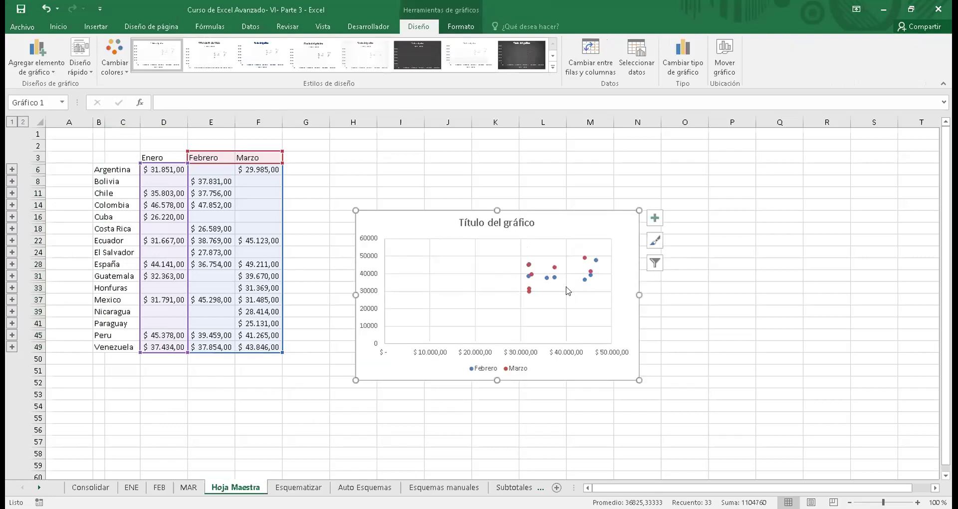
Delete the scatter chart from the Hoja Maestra sheet
{"action": "right_click", "coordinate": [565, 344]}
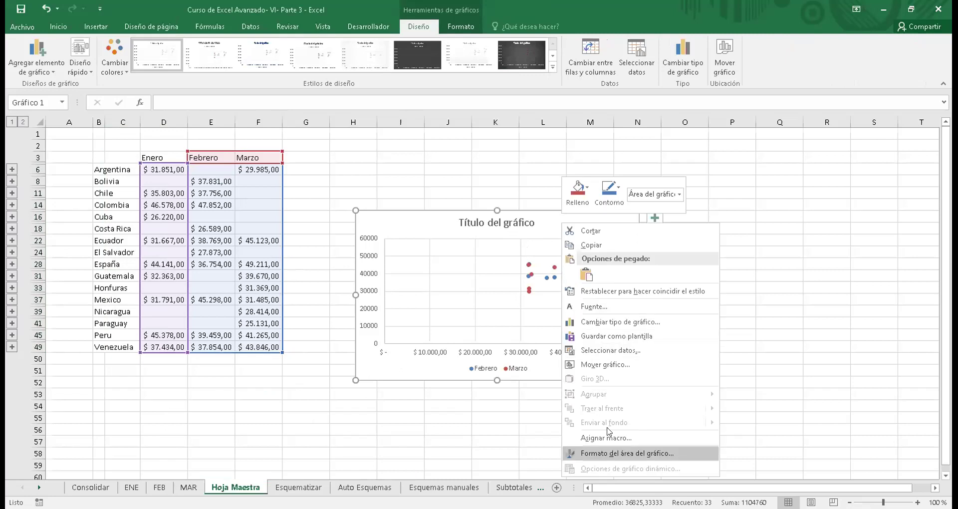
{"action": "left_click", "coordinate": [422, 218]}
{"action": "key", "text": "Delete"}
{"action": "left_click", "coordinate": [342, 179]}
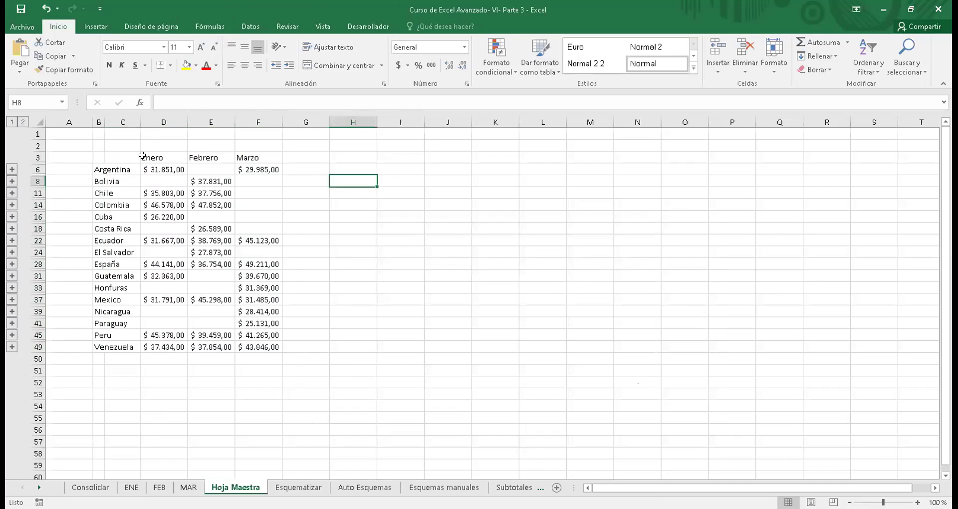
Remove the FEB, MAR and ENE references from the Consolidate settings for range C3:F49 and try to apply the consolidation
{"action": "left_click_drag", "start_coordinate": [105, 155], "coordinate": [265, 345]}
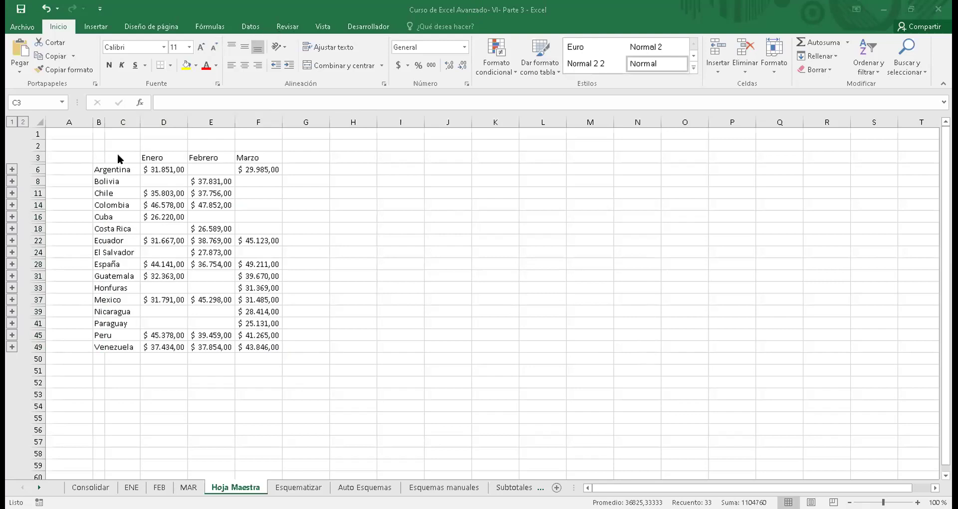
{"action": "left_click", "coordinate": [254, 23]}
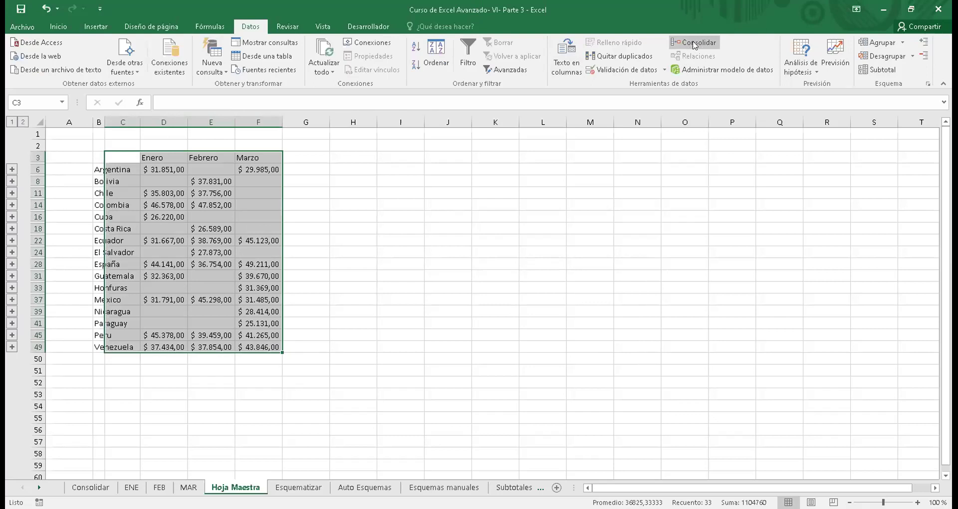
{"action": "left_click", "coordinate": [680, 51]}
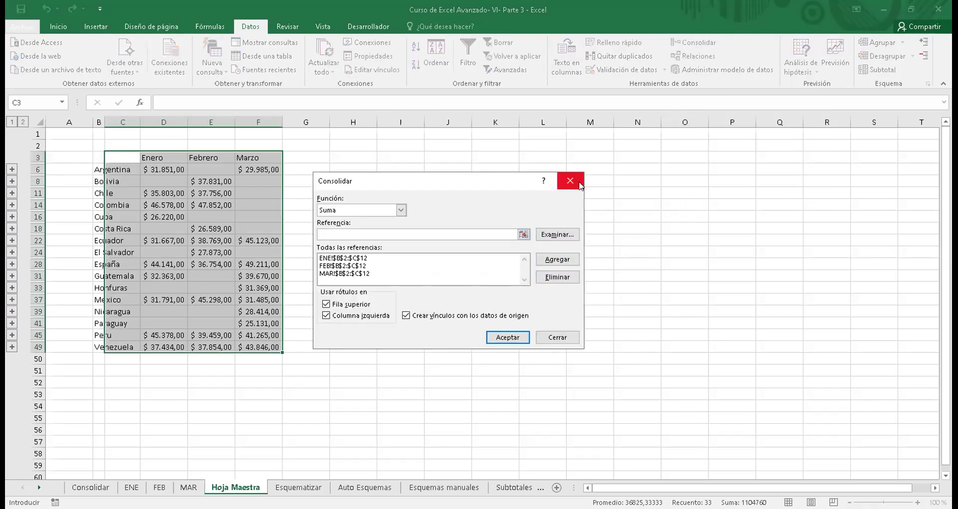
{"action": "left_click", "coordinate": [557, 278]}
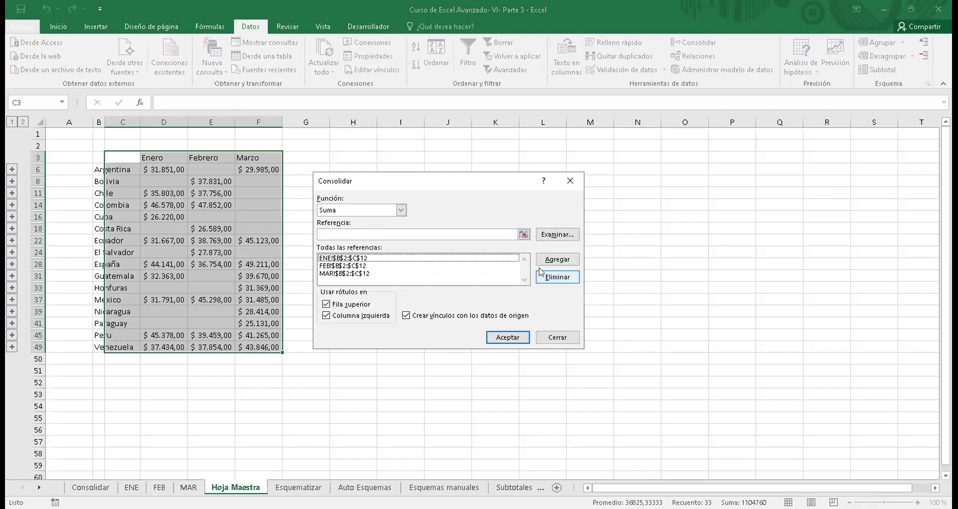
{"action": "left_click", "coordinate": [442, 266]}
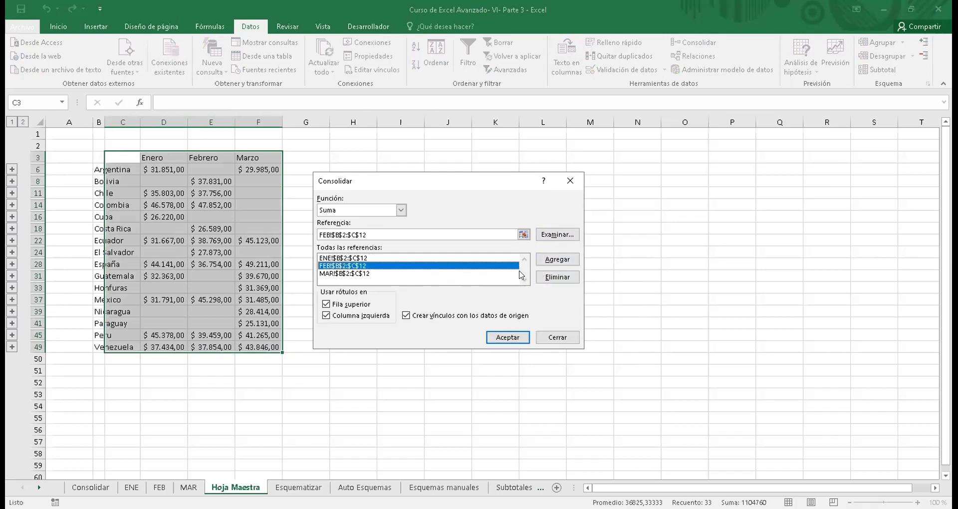
{"action": "left_click", "coordinate": [547, 278]}
{"action": "left_click", "coordinate": [461, 266]}
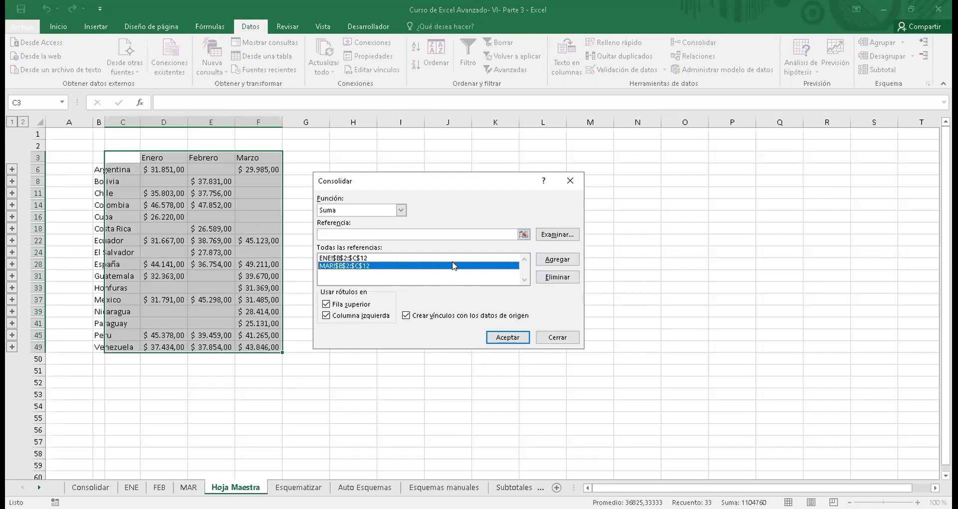
{"action": "left_click", "coordinate": [548, 277]}
{"action": "left_click", "coordinate": [482, 259]}
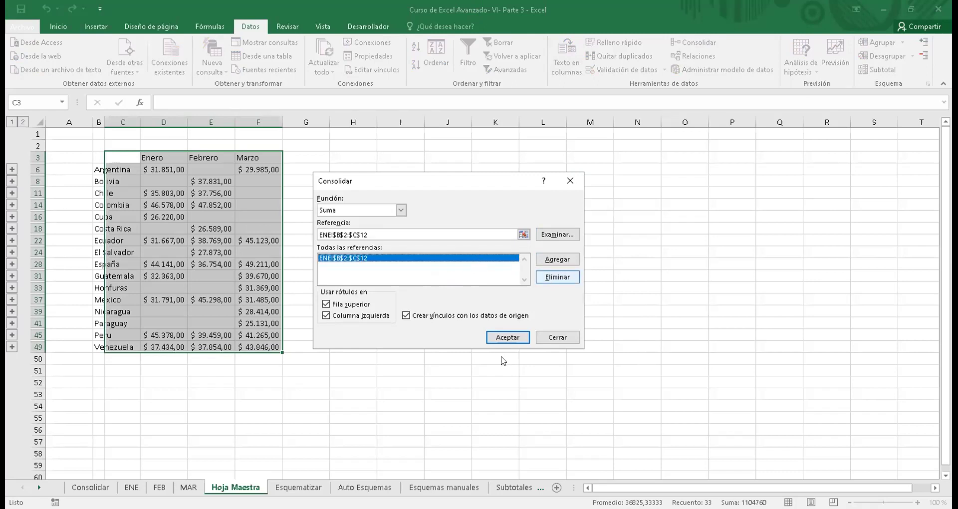
{"action": "left_click", "coordinate": [501, 341]}
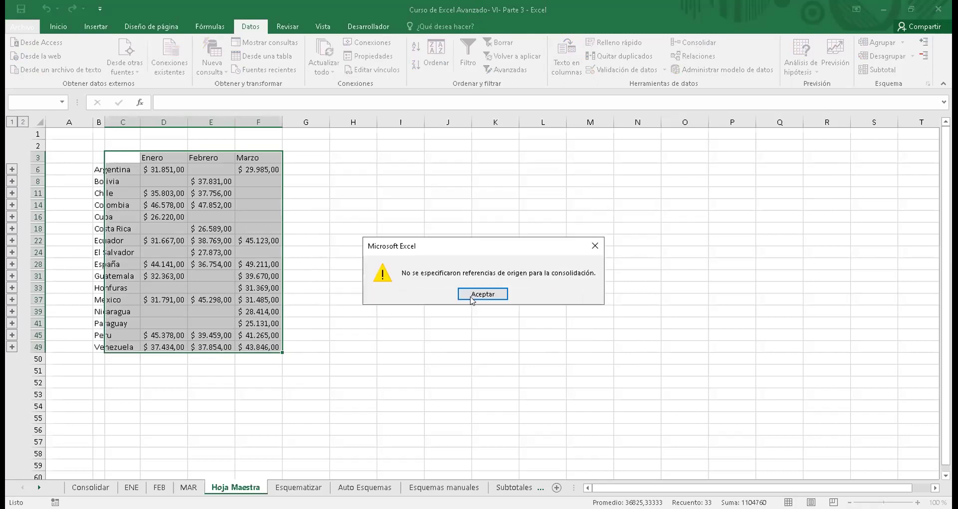
{"action": "left_click", "coordinate": [470, 292]}
{"action": "left_click", "coordinate": [343, 180]}
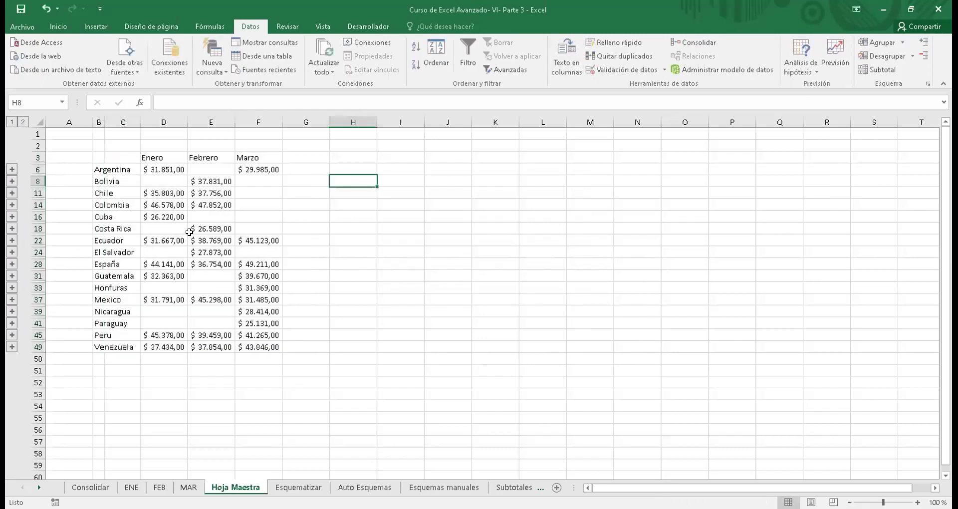
{"action": "left_click_drag", "start_coordinate": [124, 158], "coordinate": [254, 347]}
{"action": "left_click", "coordinate": [350, 326]}
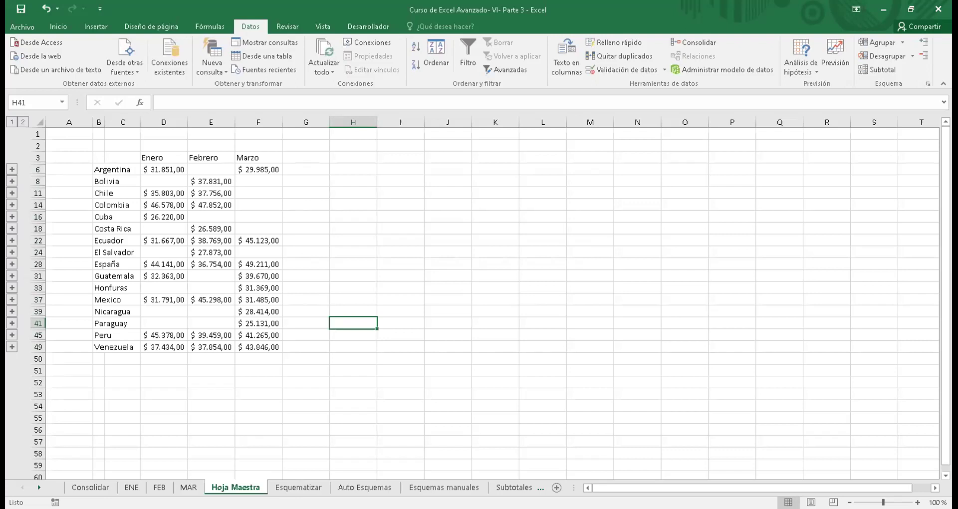
Read the data outlining explanation on the Esquematizar sheet, and bring up the Auto Esquemas sheet
{"action": "left_click", "coordinate": [299, 486]}
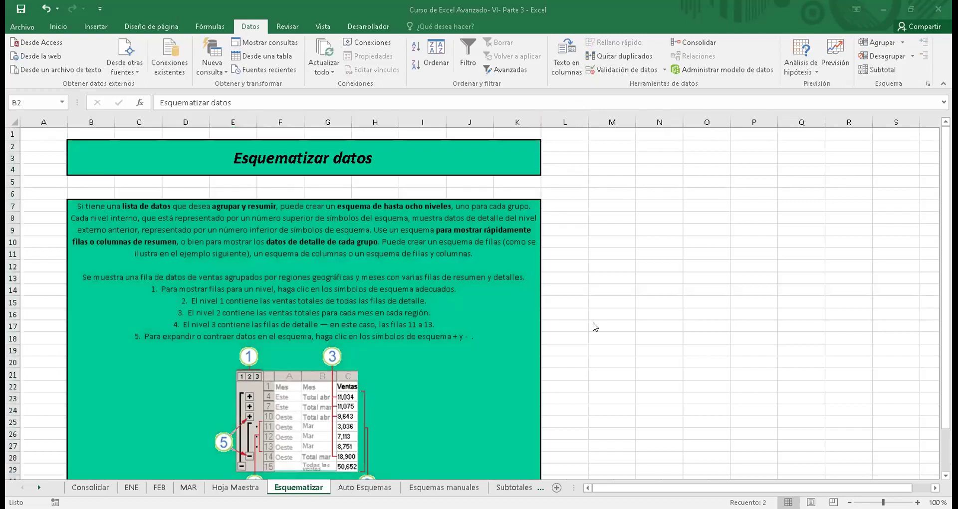
{"action": "left_click", "coordinate": [588, 202]}
{"action": "left_click", "coordinate": [588, 202]}
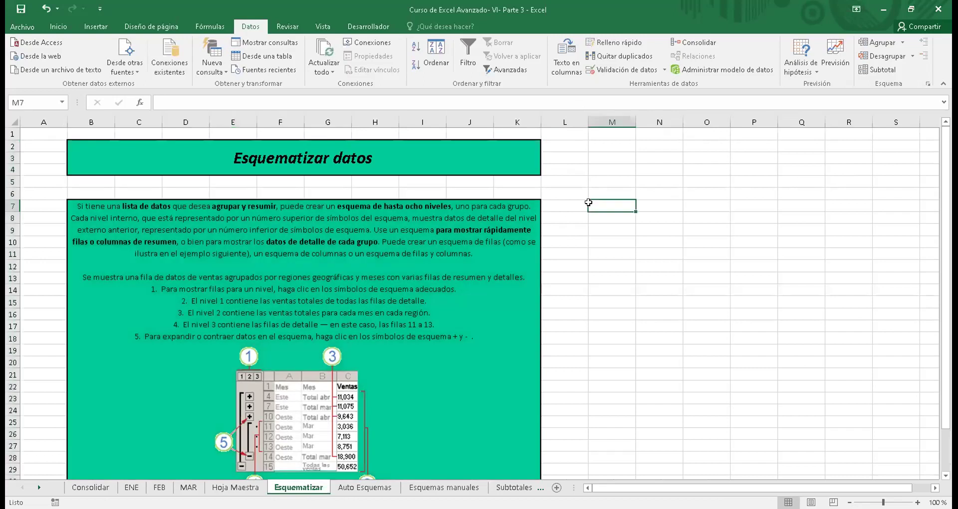
{"action": "key", "text": "Right"}
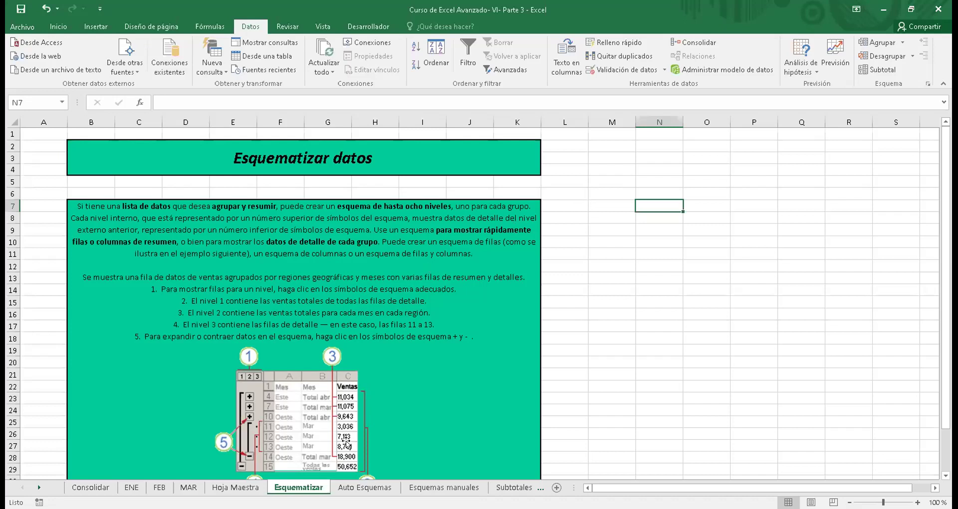
{"action": "left_click", "coordinate": [353, 488]}
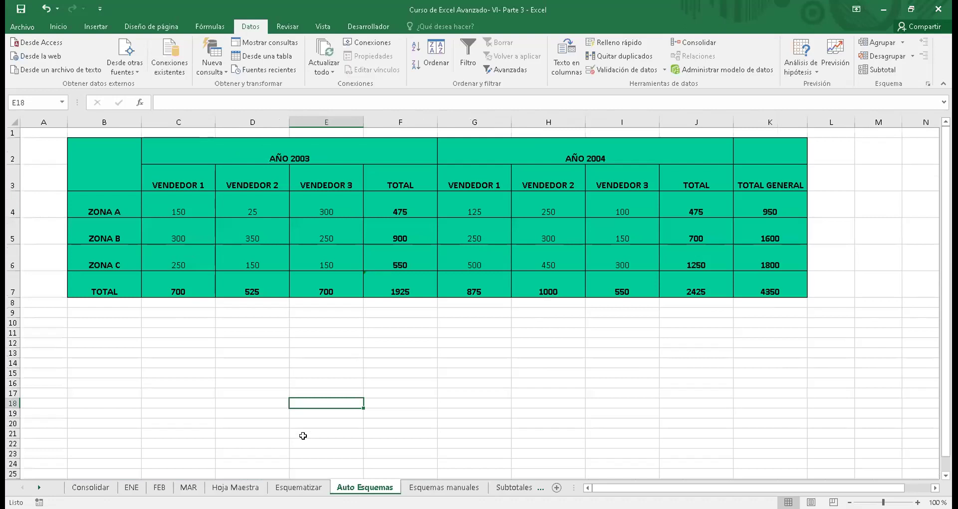
Apply an automatic outline to the seller and zone sales table on the Auto Esquemas sheet
{"action": "key", "text": "alt+Tab"}
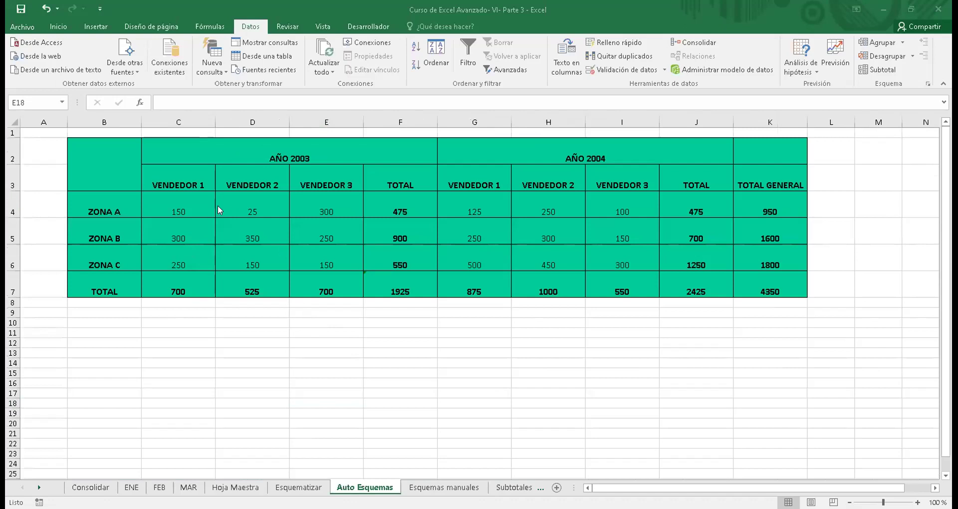
{"action": "left_click", "coordinate": [125, 203]}
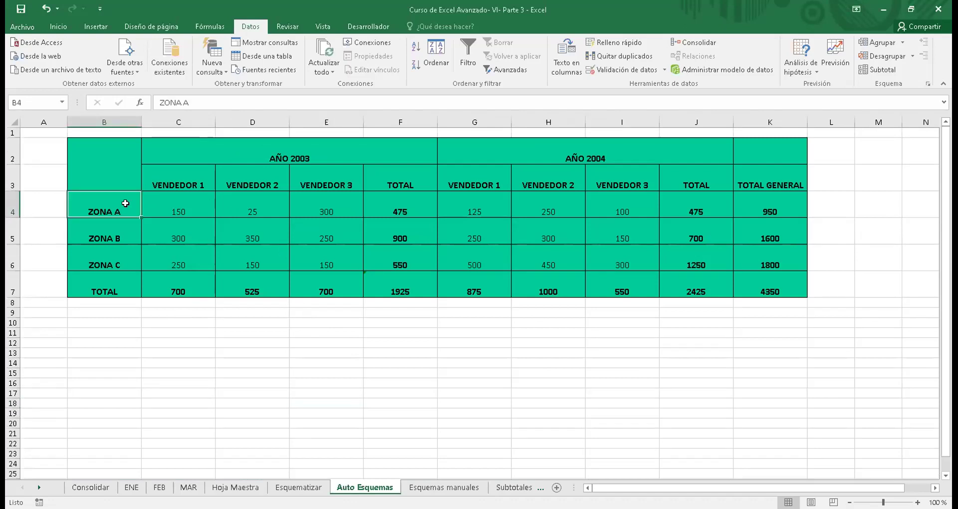
{"action": "key", "text": "Up"}
{"action": "key", "text": "Up"}
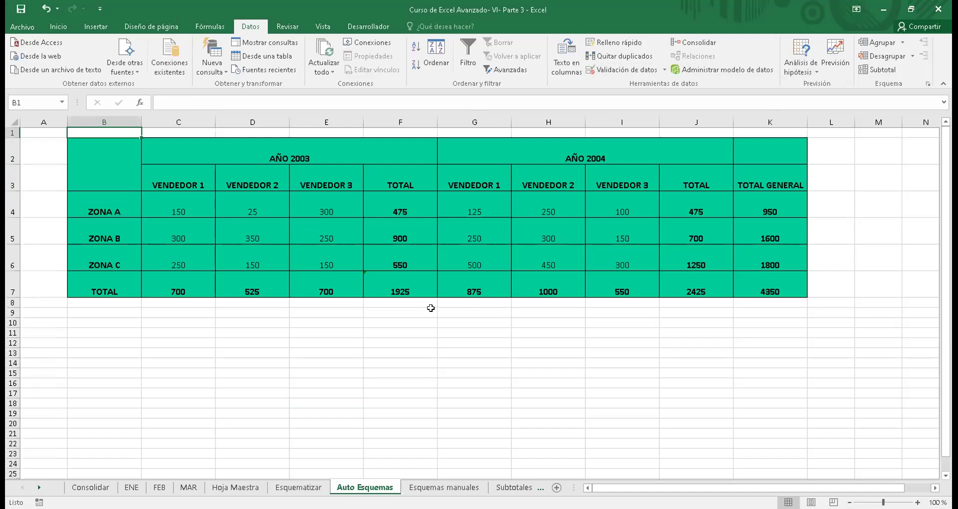
{"action": "key", "text": "ctrl+Home"}
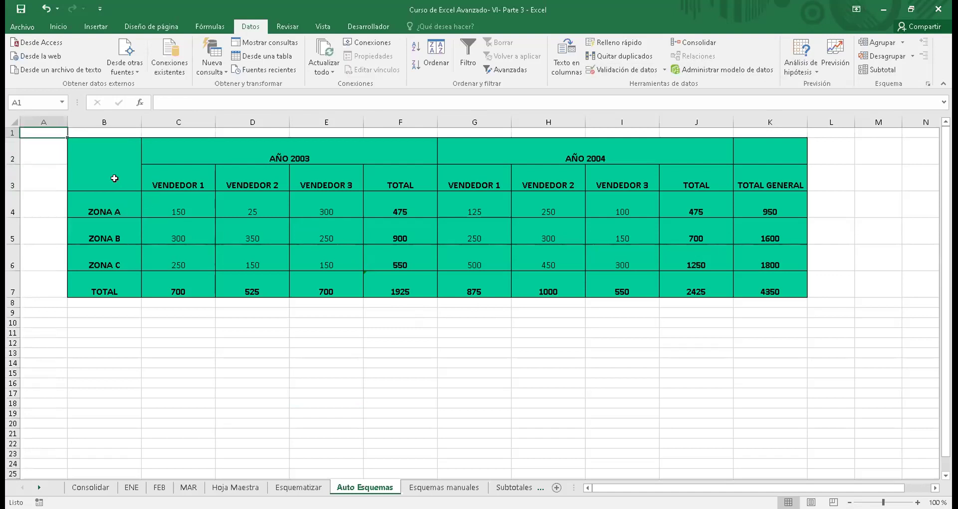
{"action": "left_click", "coordinate": [58, 27]}
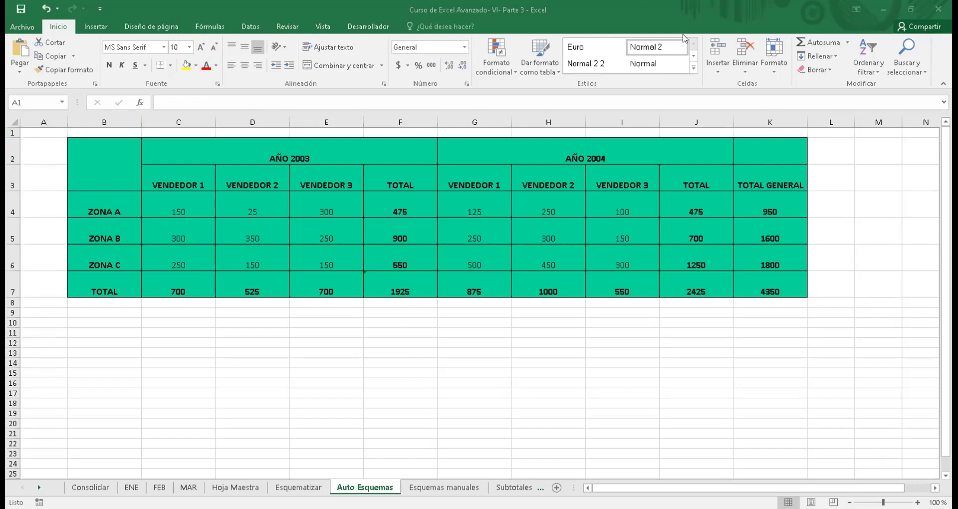
{"action": "left_click", "coordinate": [250, 26]}
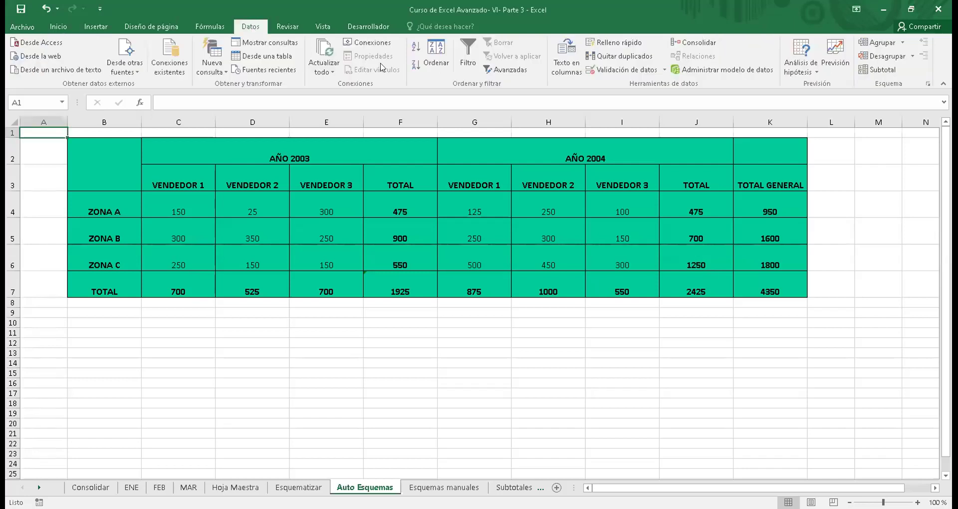
{"action": "left_click", "coordinate": [902, 45]}
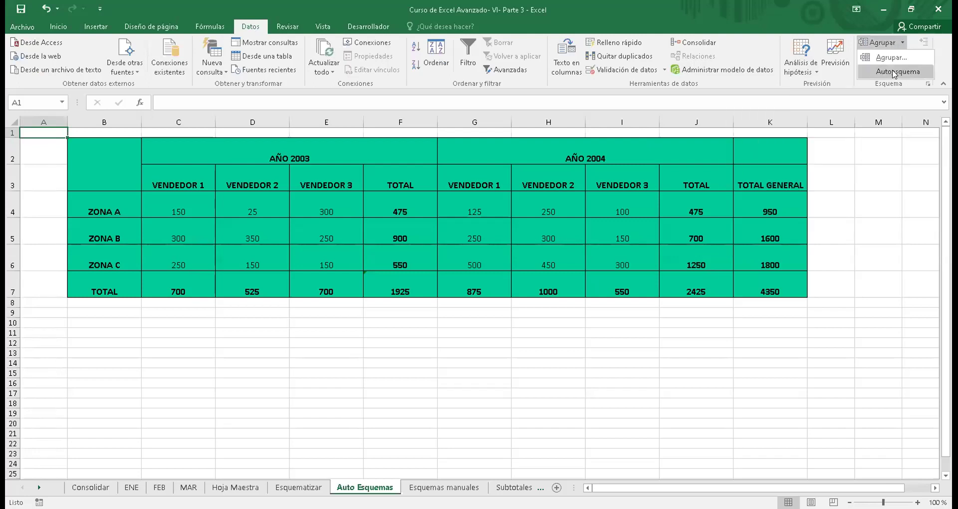
{"action": "left_click", "coordinate": [893, 71]}
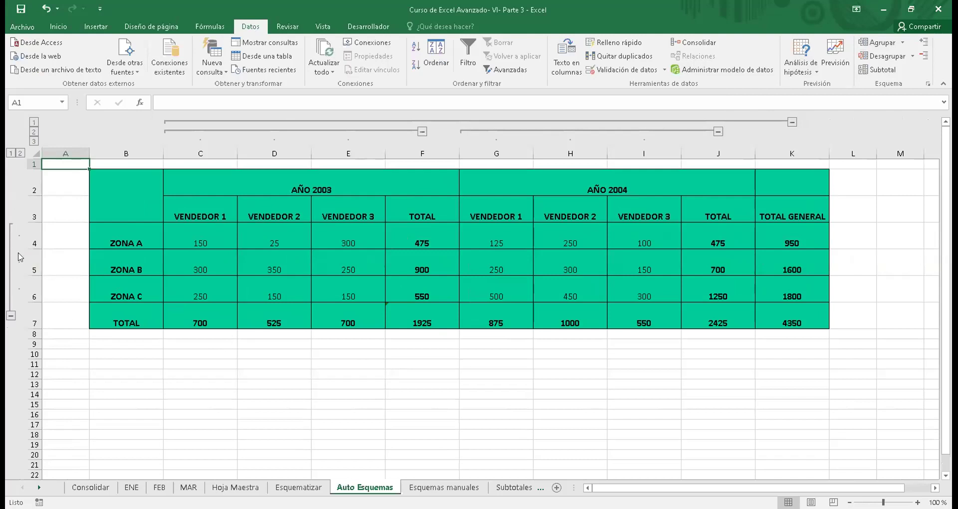
Collapse the AÑO 2003, AÑO 2004 and outer column groups and the zone rows until only the TOTAL GENERAL total is left
{"action": "left_click", "coordinate": [11, 316]}
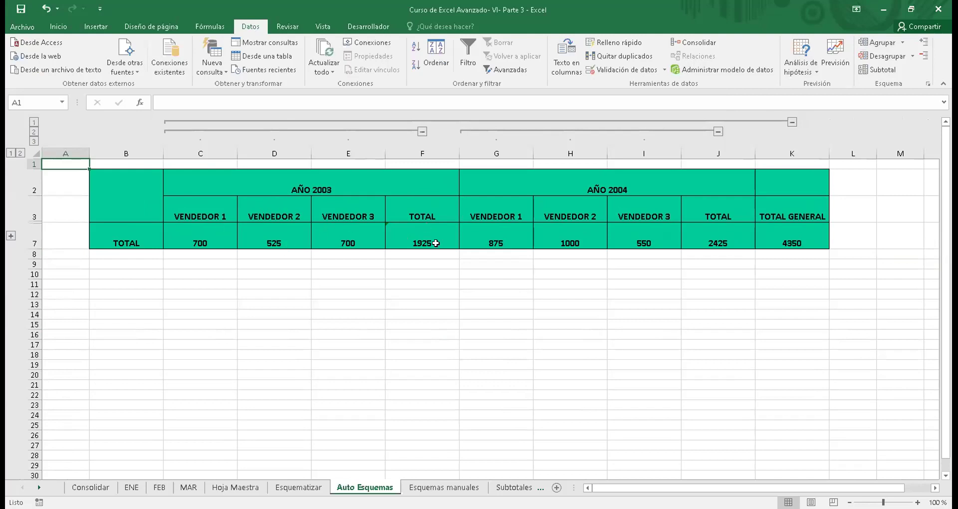
{"action": "left_click", "coordinate": [11, 236]}
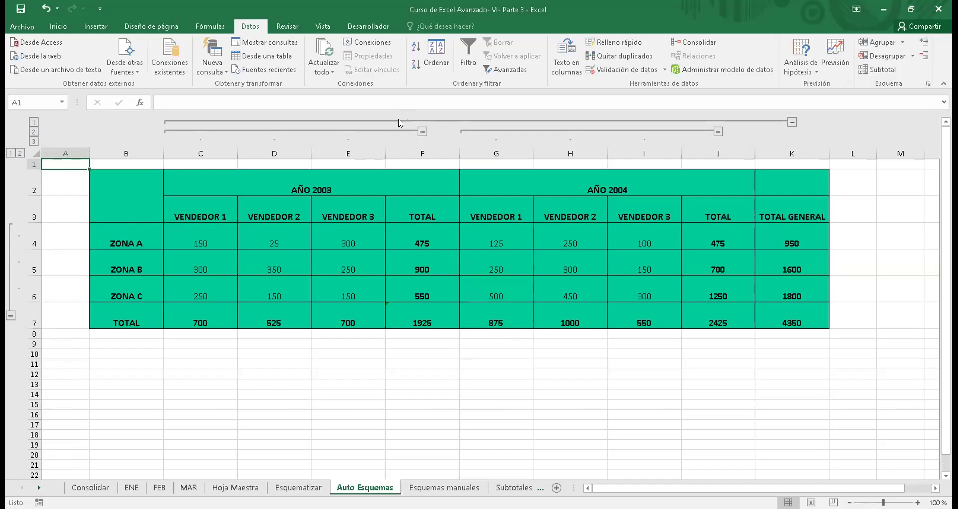
{"action": "left_click", "coordinate": [416, 125]}
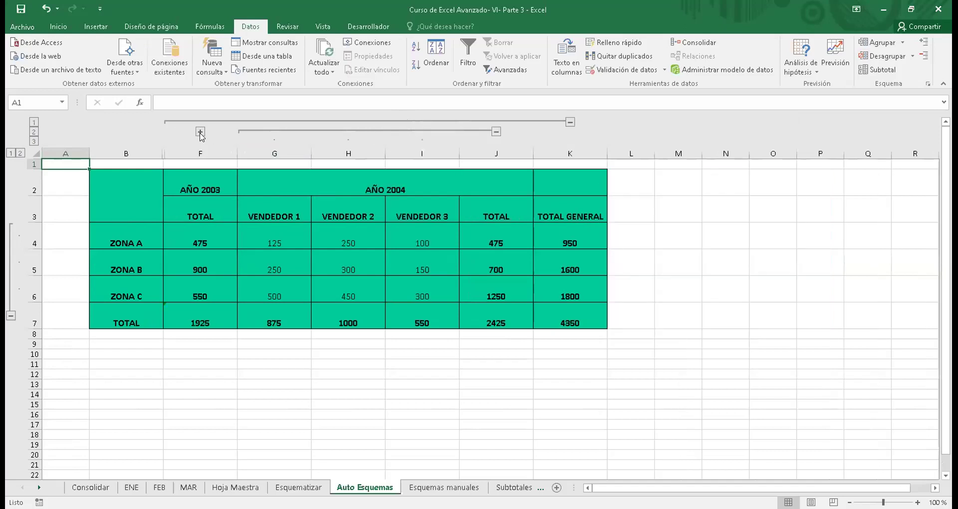
{"action": "left_click", "coordinate": [496, 132]}
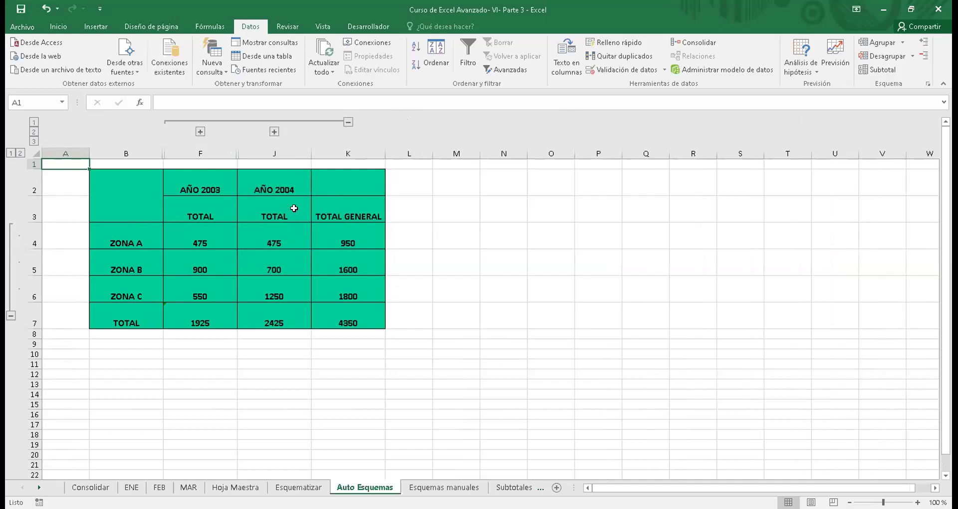
{"action": "left_click", "coordinate": [348, 123]}
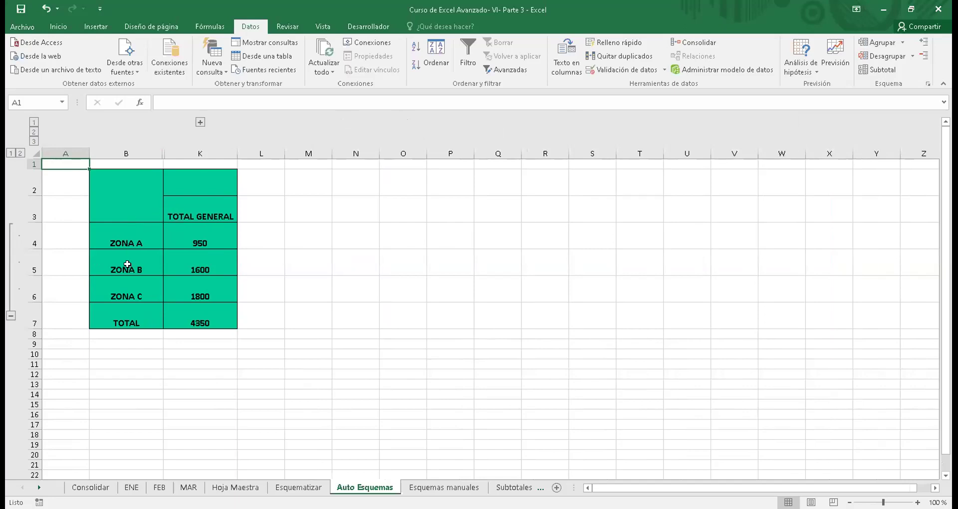
{"action": "left_click", "coordinate": [11, 316]}
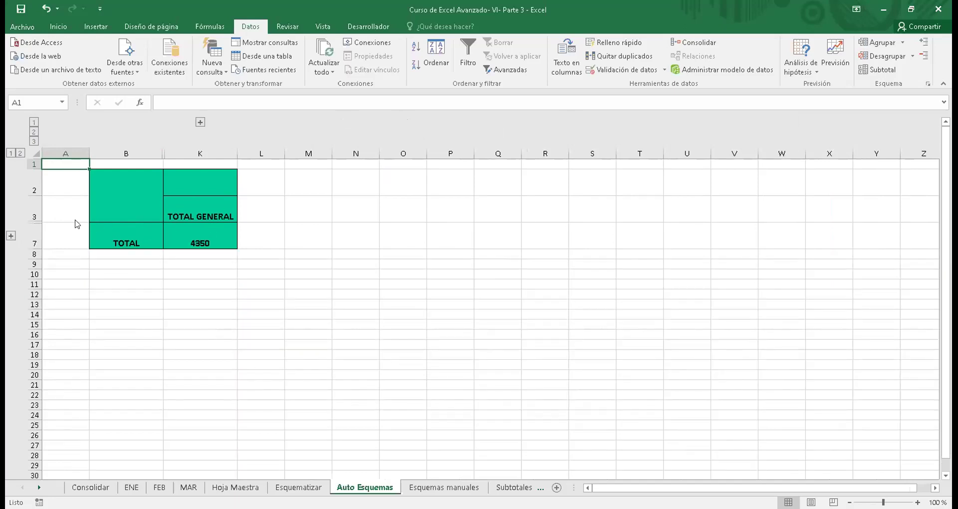
Expand all row and column groups of the sales table and clear the outline from the Auto Esquemas sheet
{"action": "left_click", "coordinate": [11, 236]}
{"action": "left_click", "coordinate": [201, 123]}
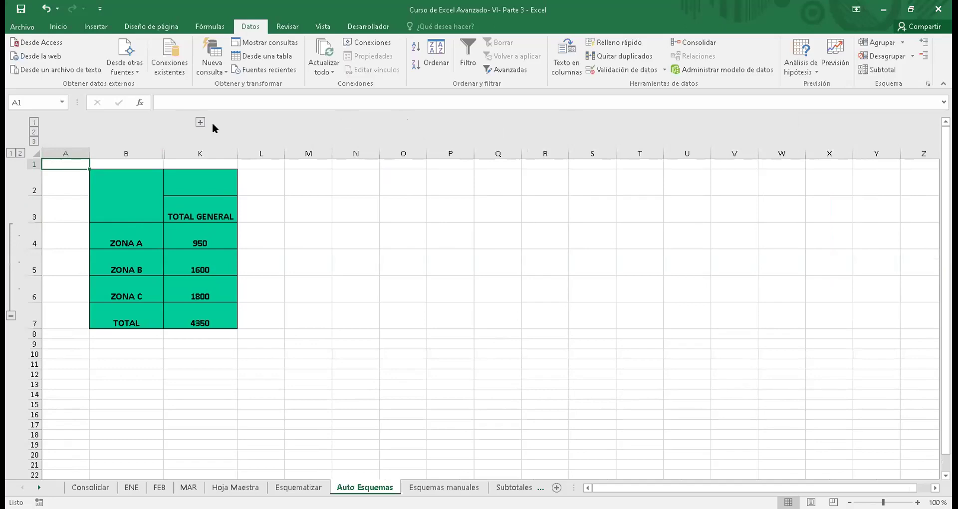
{"action": "left_click", "coordinate": [274, 132]}
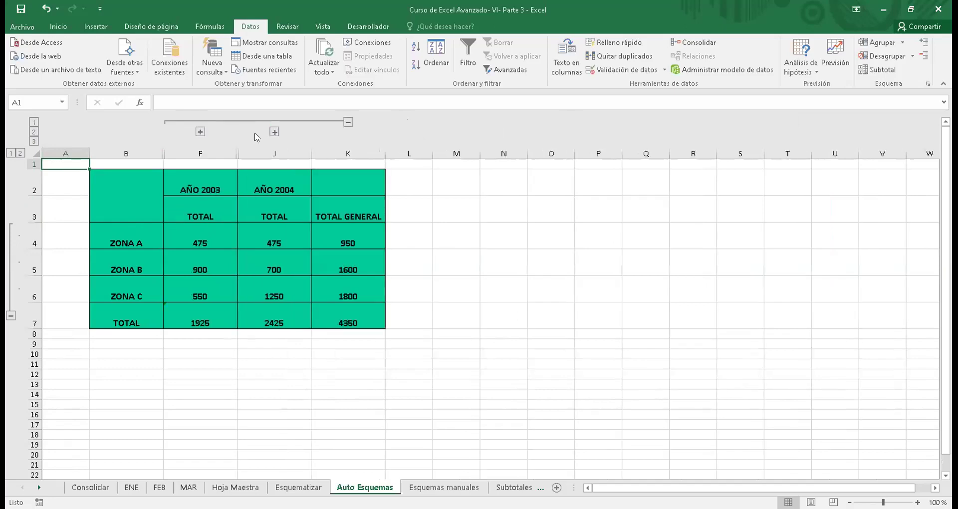
{"action": "left_click", "coordinate": [200, 132]}
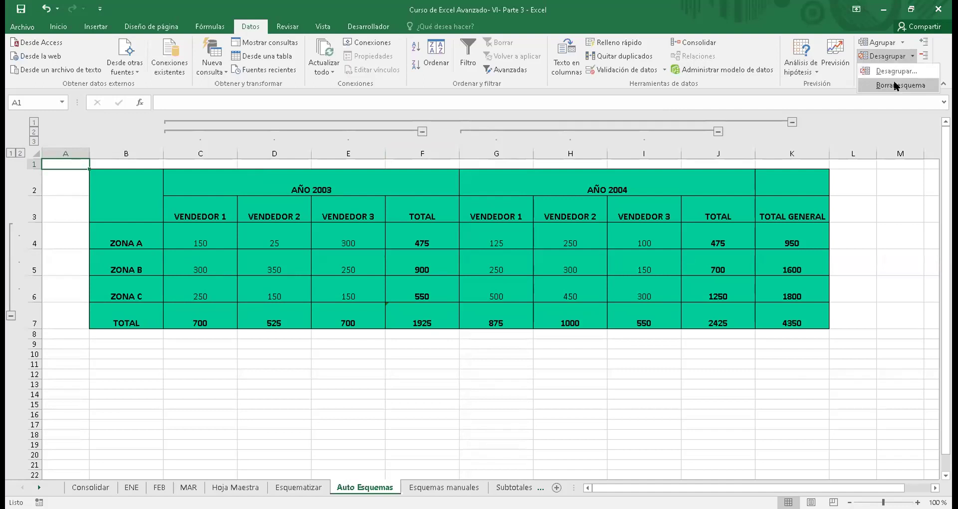
{"action": "left_click", "coordinate": [896, 85]}
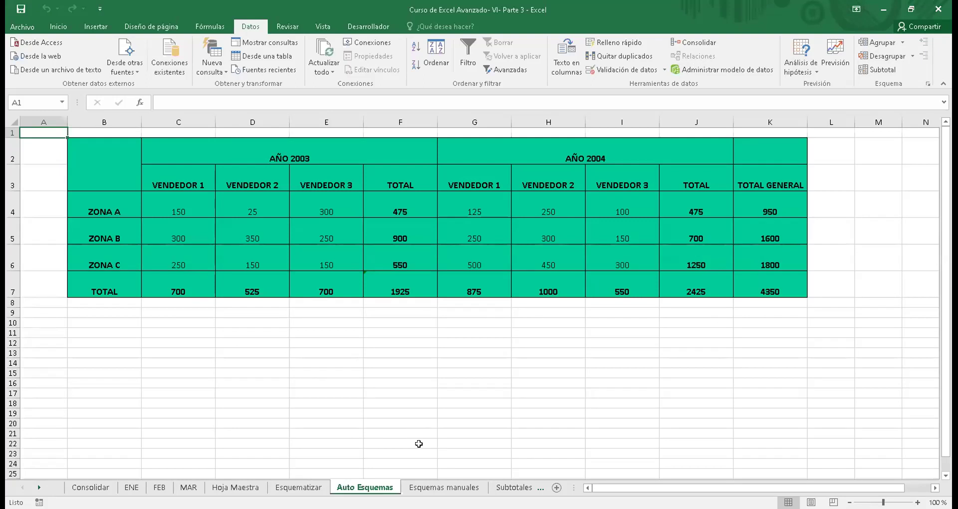
Bring up the Esquemas manuales sheet and examine the employee table's columns from NOMBRE through SECCIÓN and SUELDO
{"action": "left_click", "coordinate": [425, 488]}
{"action": "left_click", "coordinate": [337, 373]}
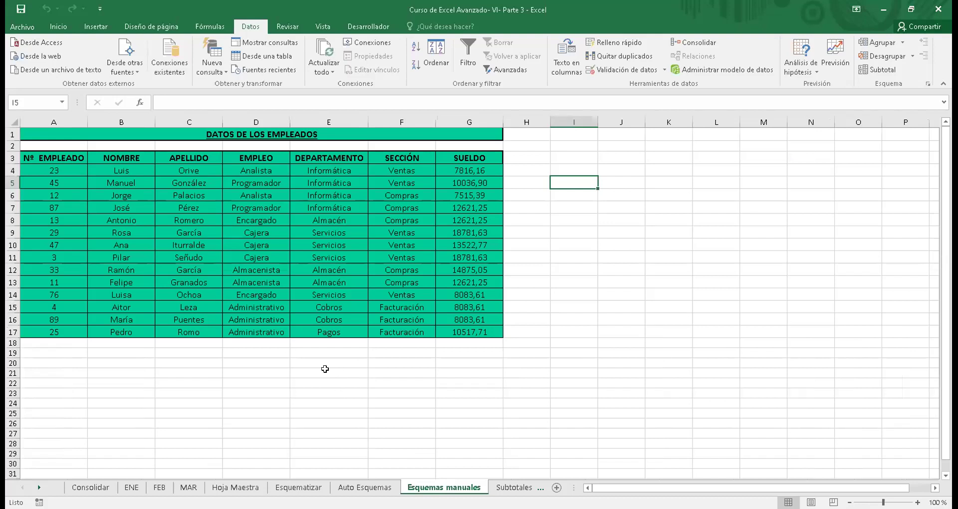
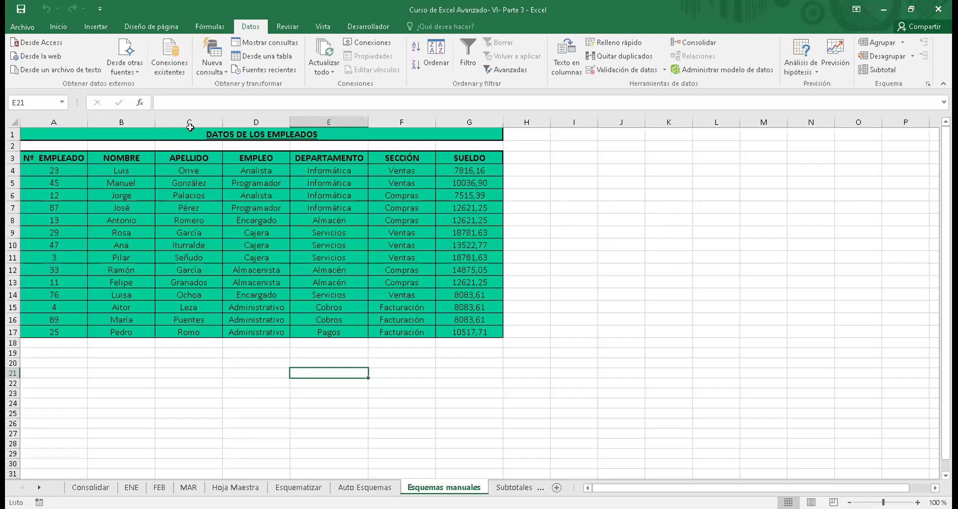
{"action": "left_click", "coordinate": [124, 159]}
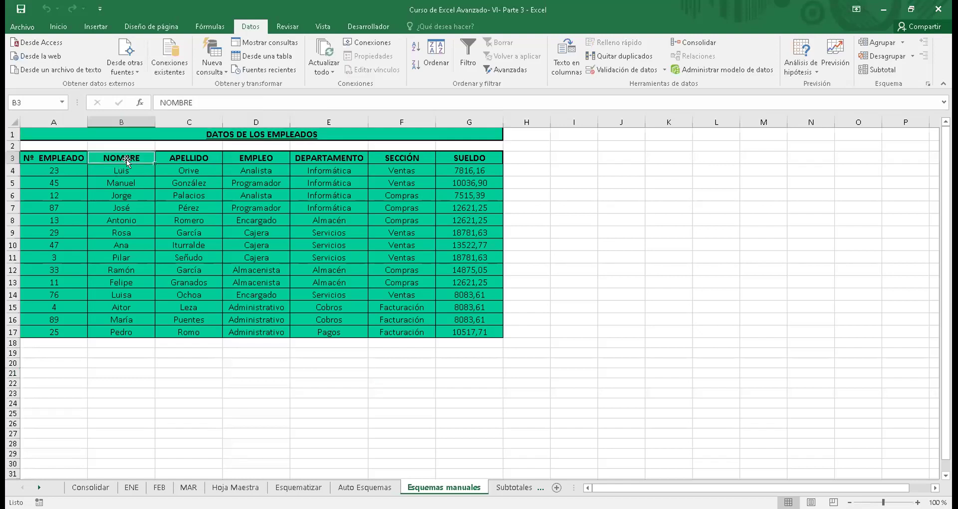
{"action": "left_click", "coordinate": [394, 163]}
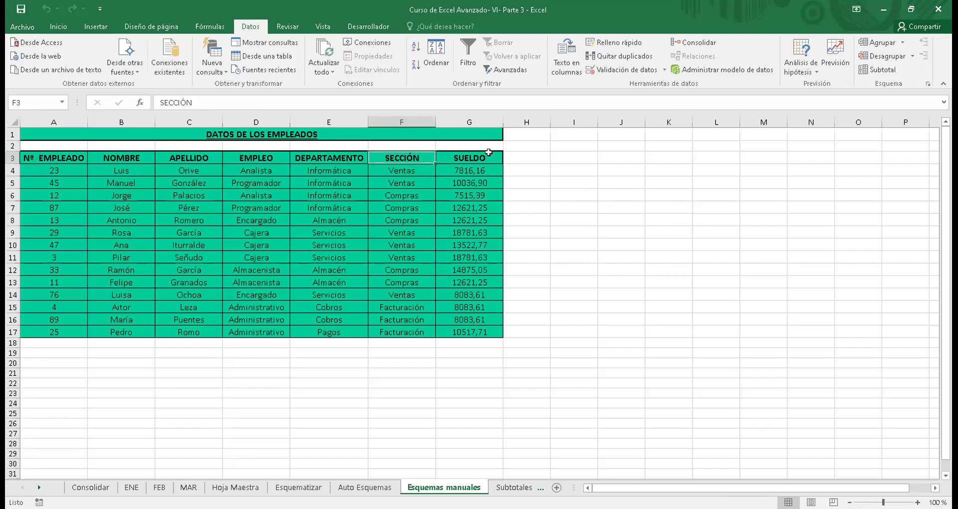
{"action": "left_click", "coordinate": [483, 155]}
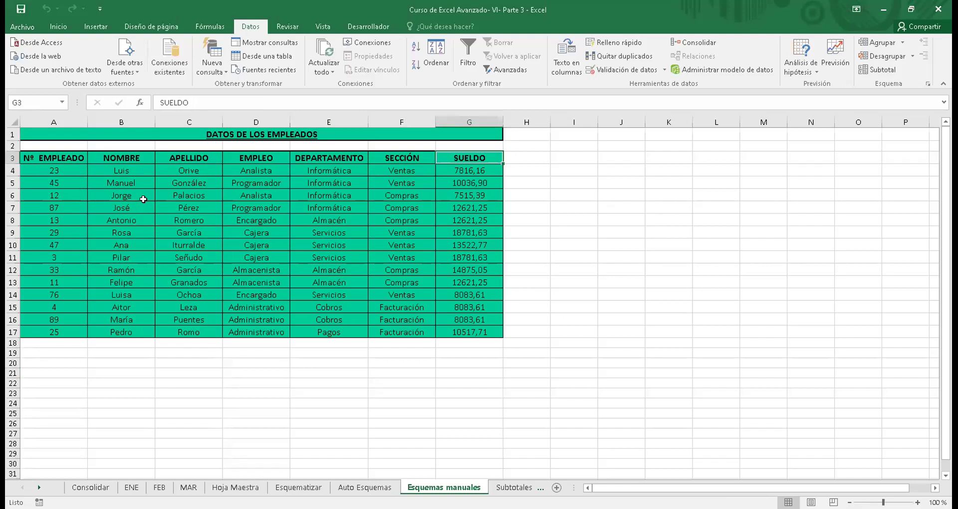
Group the employee table range B3:F17 by rows (Filas)
{"action": "left_click_drag", "start_coordinate": [120, 158], "coordinate": [374, 330]}
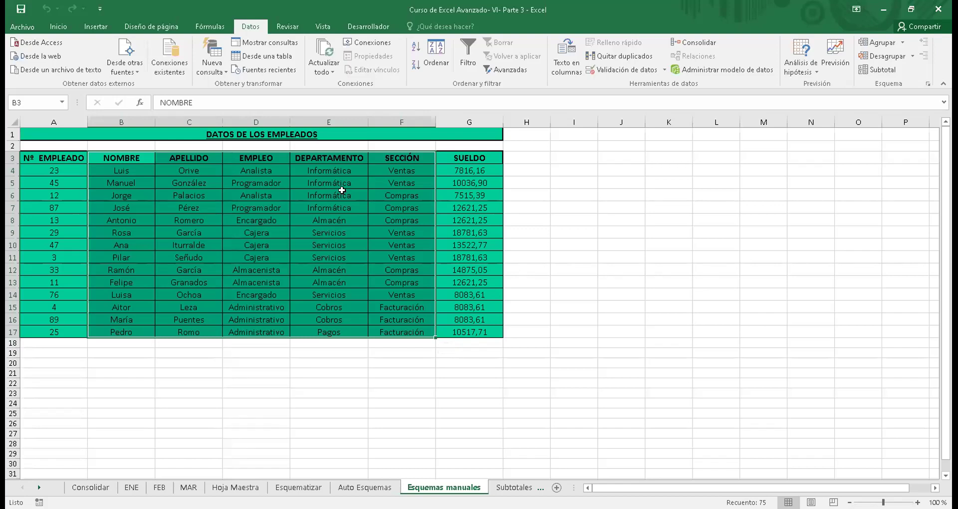
{"action": "left_click", "coordinate": [167, 181]}
{"action": "left_click_drag", "start_coordinate": [106, 159], "coordinate": [387, 329]}
{"action": "left_click", "coordinate": [901, 43]}
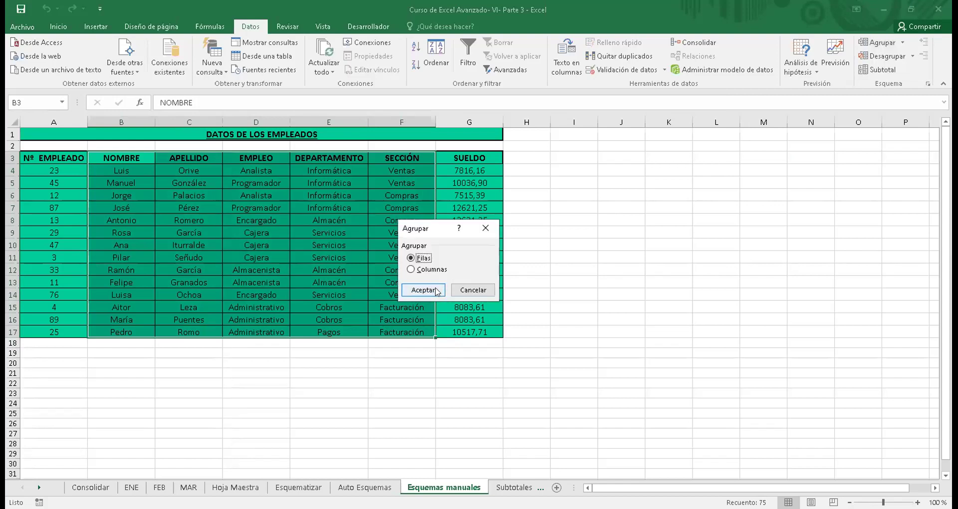
{"action": "key", "text": "Return"}
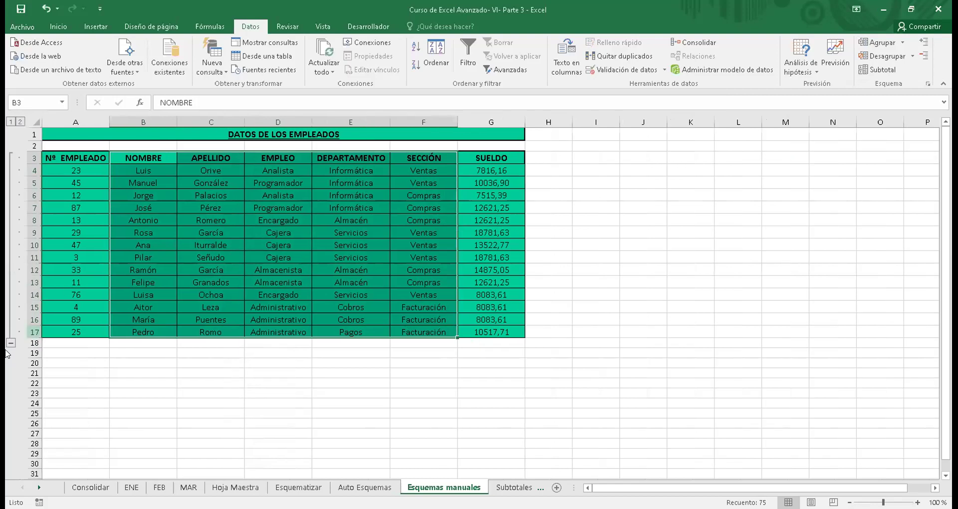
Collapse and re-expand the grouped employee rows, and clear the outline from the Esquemas manuales sheet
{"action": "left_click", "coordinate": [11, 343]}
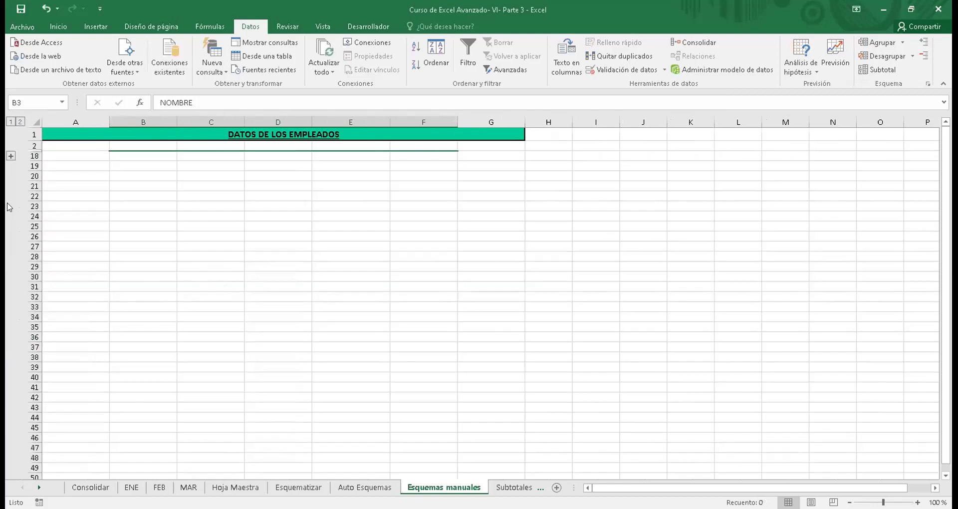
{"action": "left_click", "coordinate": [11, 156]}
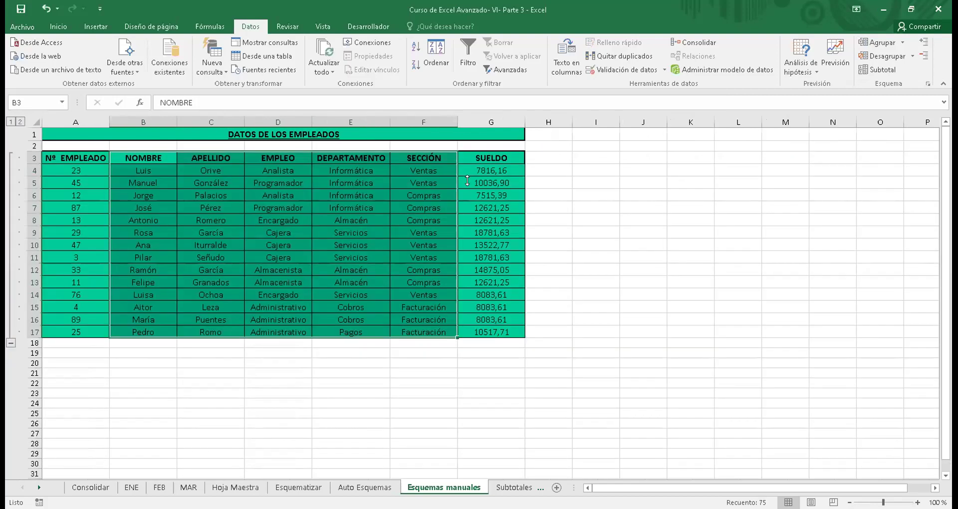
{"action": "left_click", "coordinate": [912, 56]}
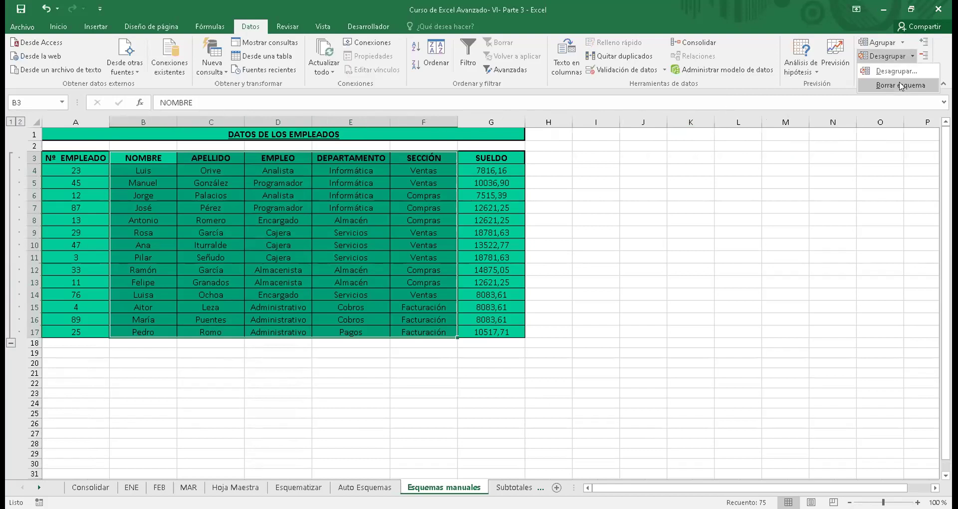
{"action": "left_click", "coordinate": [901, 85]}
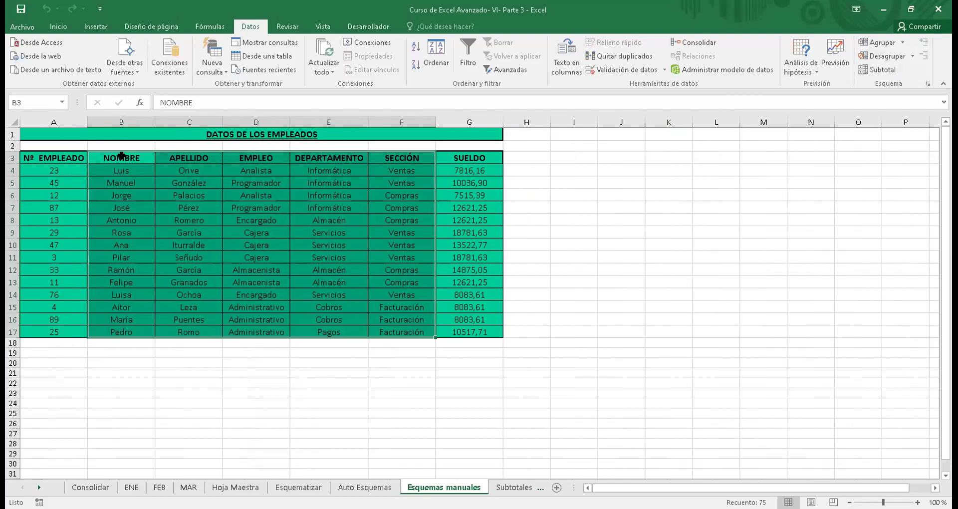
Group the employee table range B3:F17 by columns (Columnas) and collapse the NOMBRE to SECCIÓN columns
{"action": "left_click", "coordinate": [123, 158]}
{"action": "left_click_drag", "start_coordinate": [229, 209], "coordinate": [428, 343]}
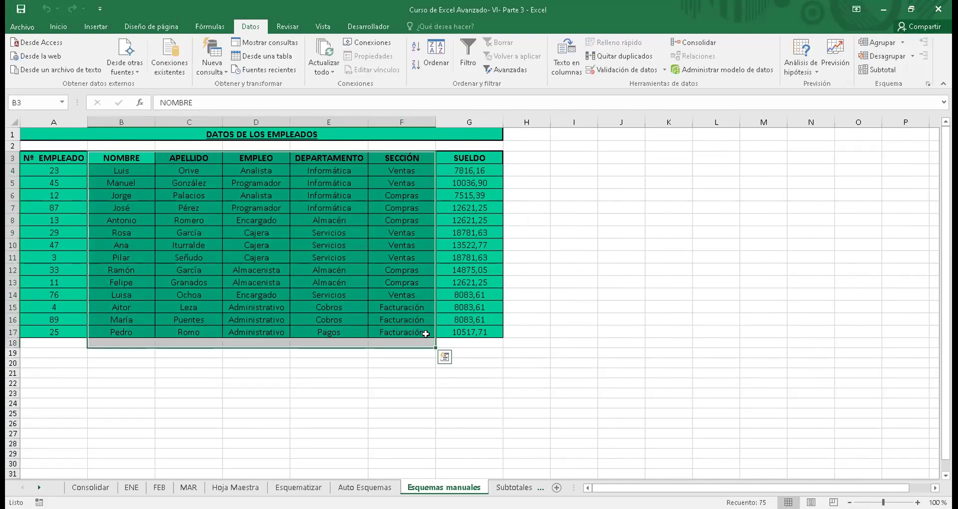
{"action": "key", "text": "shift+Up"}
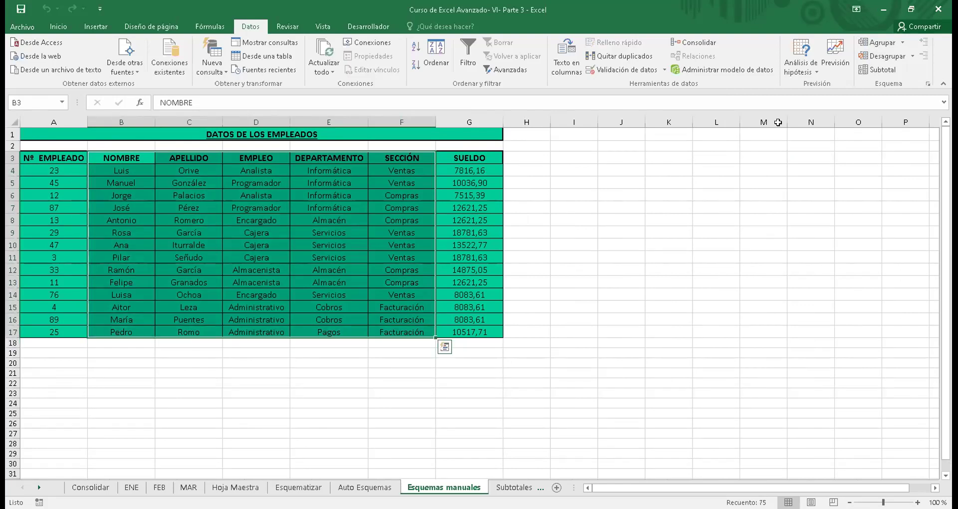
{"action": "left_click", "coordinate": [892, 44]}
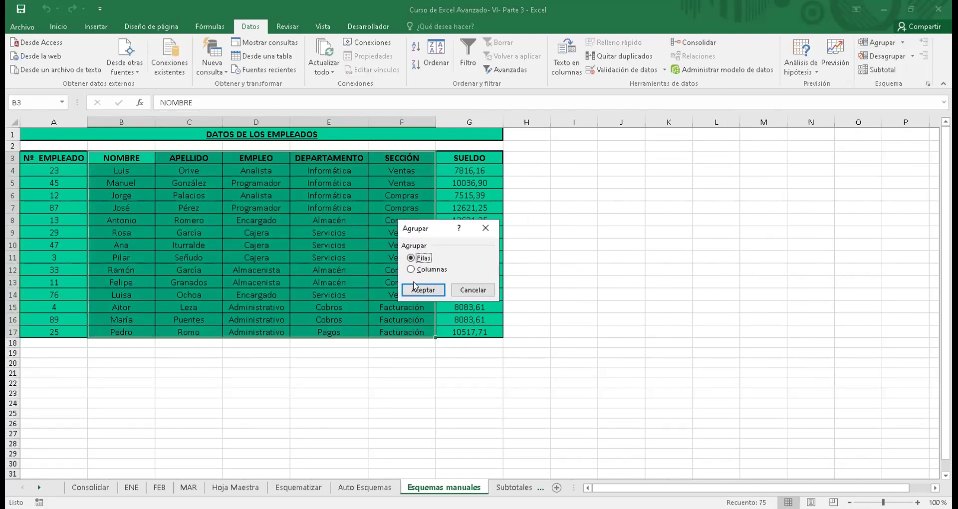
{"action": "left_click", "coordinate": [411, 270]}
{"action": "left_click", "coordinate": [423, 290]}
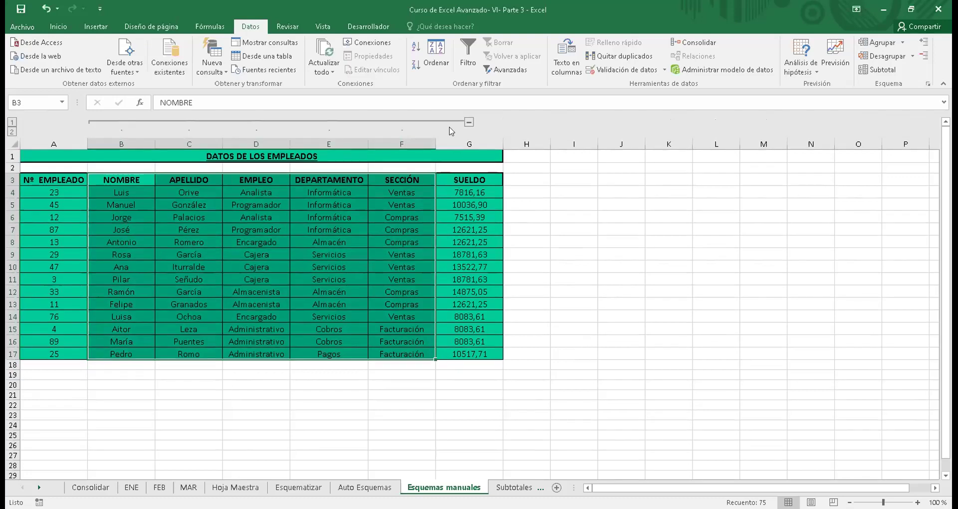
{"action": "left_click", "coordinate": [469, 122]}
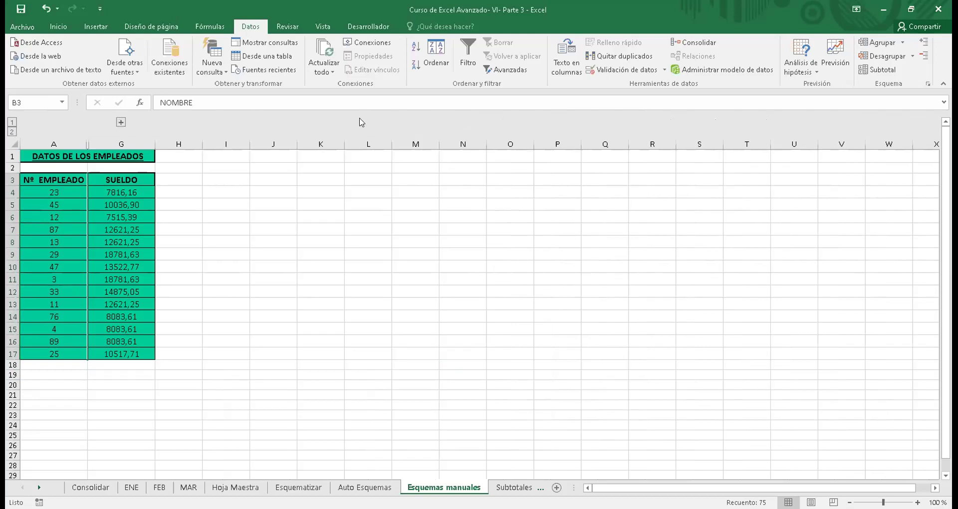
Undo the collapse of the NOMBRE to SECCIÓN columns and look over the full employee table
{"action": "key", "text": "ctrl+z"}
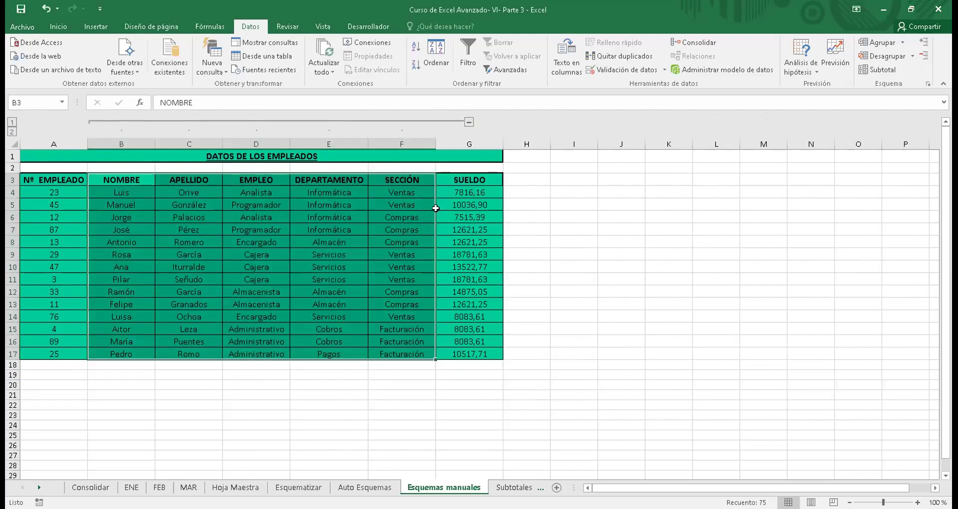
{"action": "left_click_drag", "start_coordinate": [465, 250], "coordinate": [163, 187]}
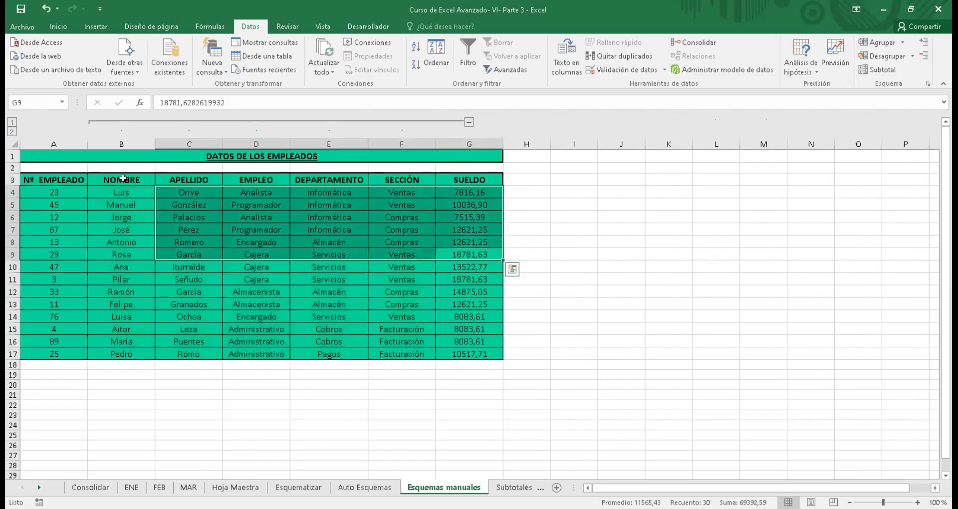
{"action": "left_click", "coordinate": [124, 178]}
{"action": "left_click_drag", "start_coordinate": [306, 311], "coordinate": [394, 330]}
{"action": "left_click", "coordinate": [454, 279]}
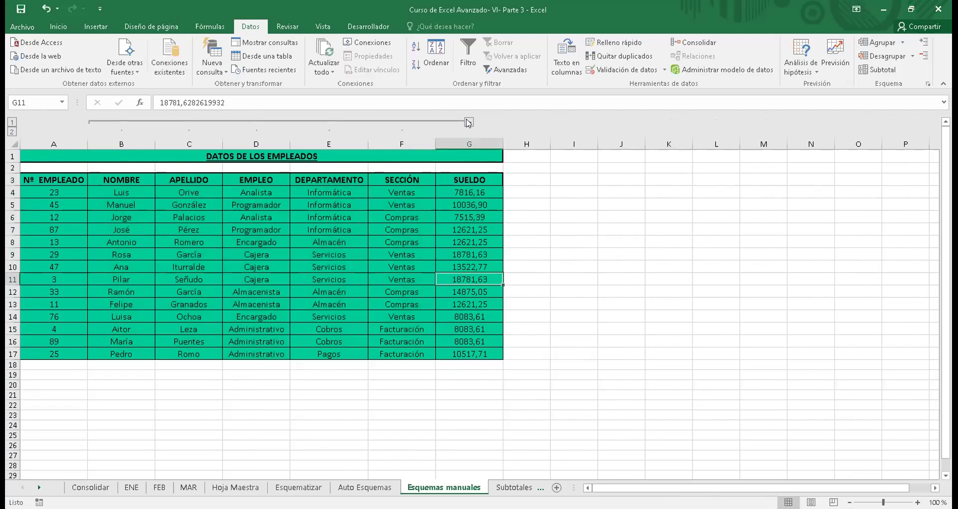
Collapse and re-expand the NOMBRE to SECCIÓN column group, and clear the outline from the Esquemas manuales sheet
{"action": "left_click", "coordinate": [469, 122]}
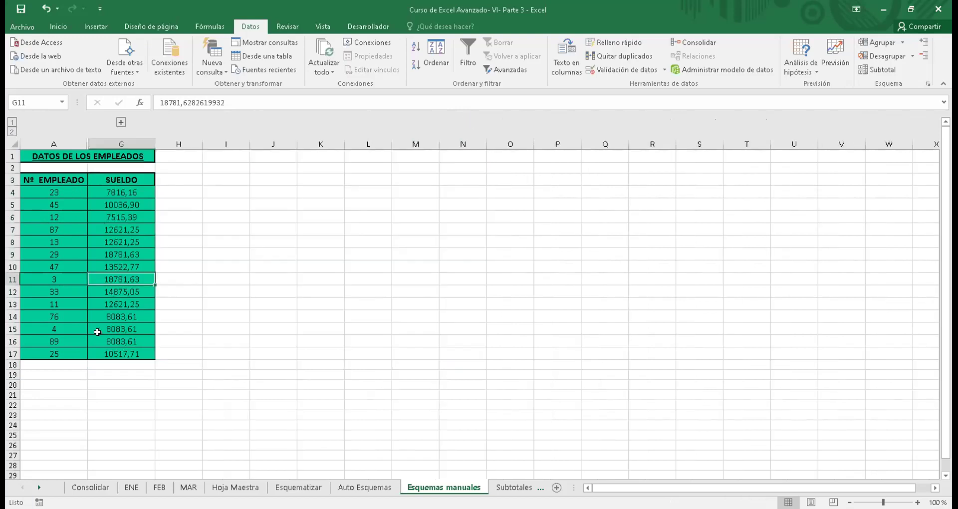
{"action": "left_click_drag", "start_coordinate": [50, 179], "coordinate": [97, 332]}
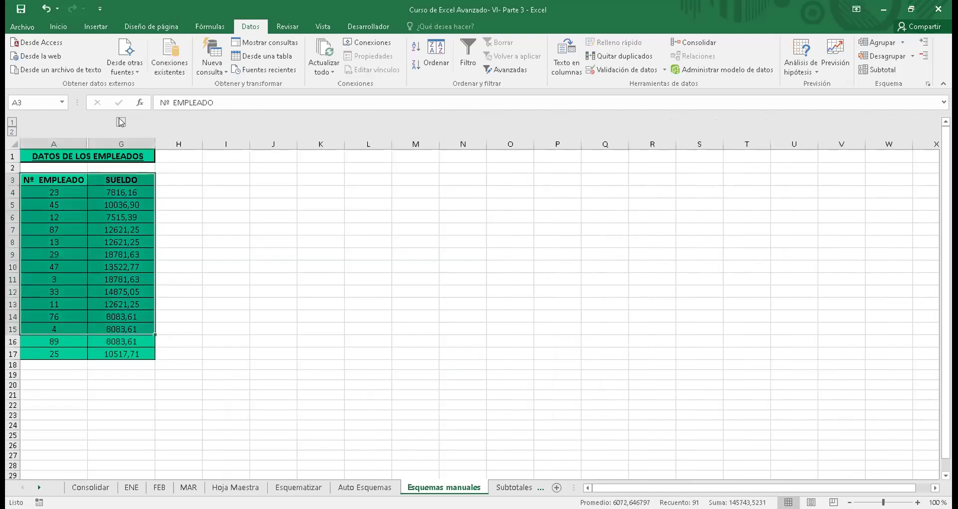
{"action": "left_click", "coordinate": [121, 122]}
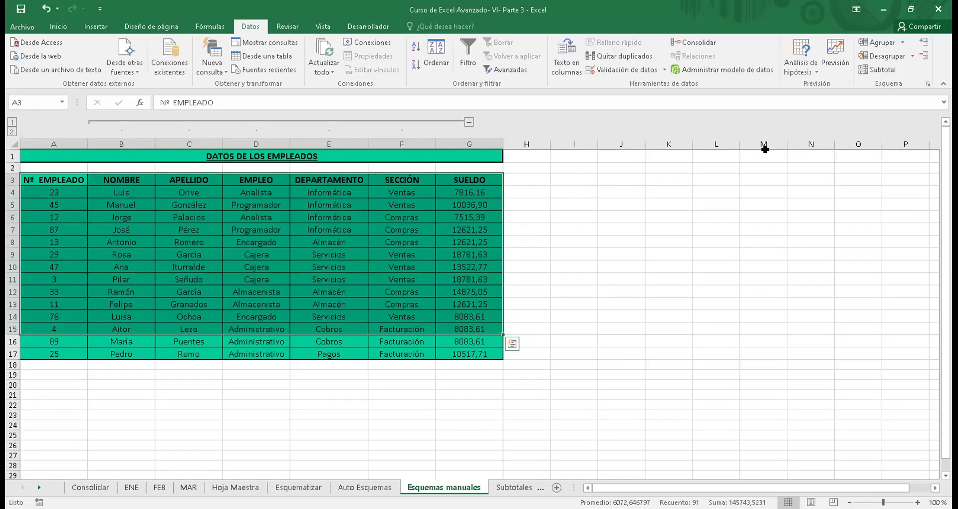
{"action": "left_click", "coordinate": [912, 56]}
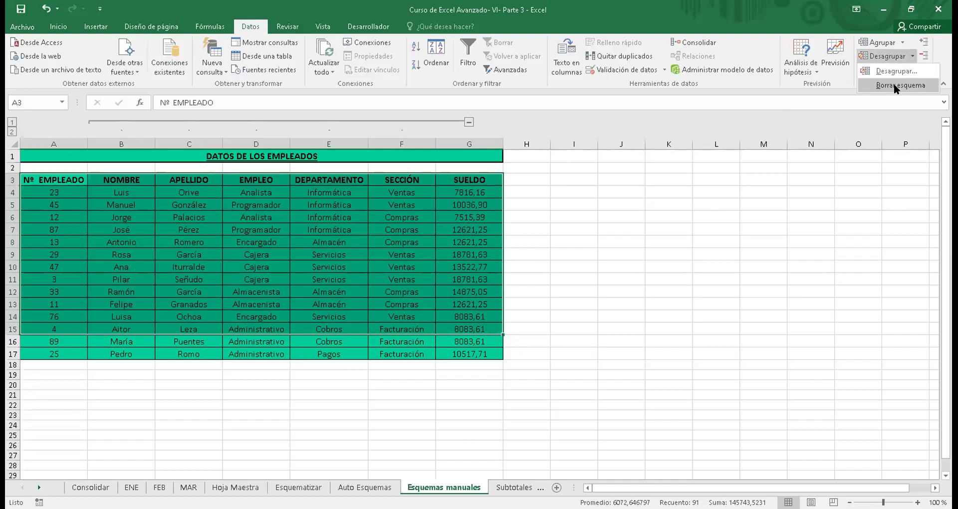
{"action": "left_click", "coordinate": [894, 85]}
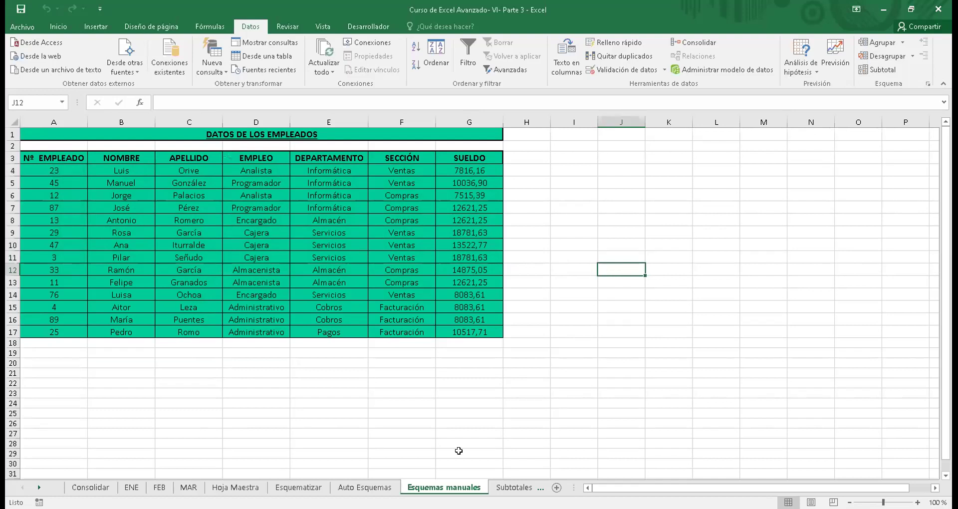
Read the Subtotales sheet's explanation, and bring up the EJEMPLO sheet to look over its article table from SECCIÓN to PRECIO
{"action": "left_click", "coordinate": [512, 488]}
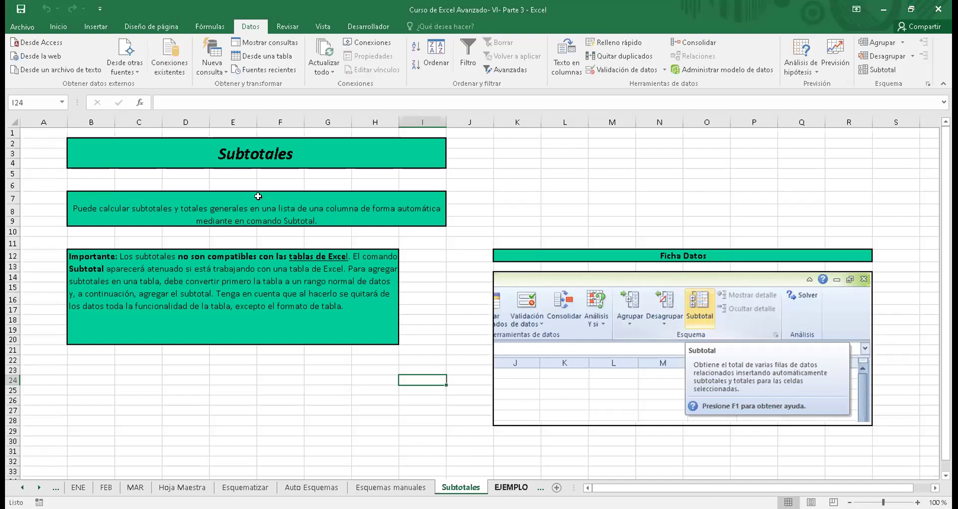
{"action": "key", "text": "ctrl+Page_Down"}
{"action": "left_click", "coordinate": [240, 192]}
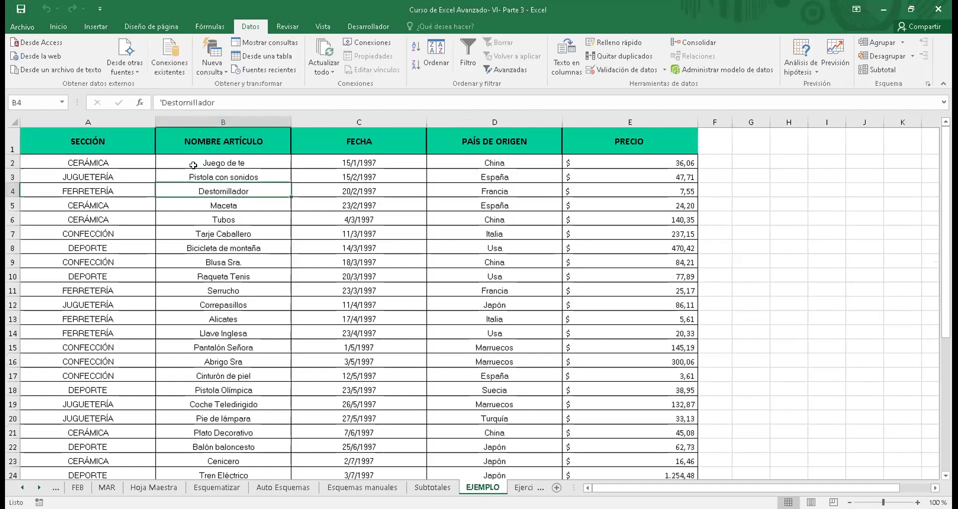
{"action": "left_click_drag", "start_coordinate": [88, 141], "coordinate": [581, 454]}
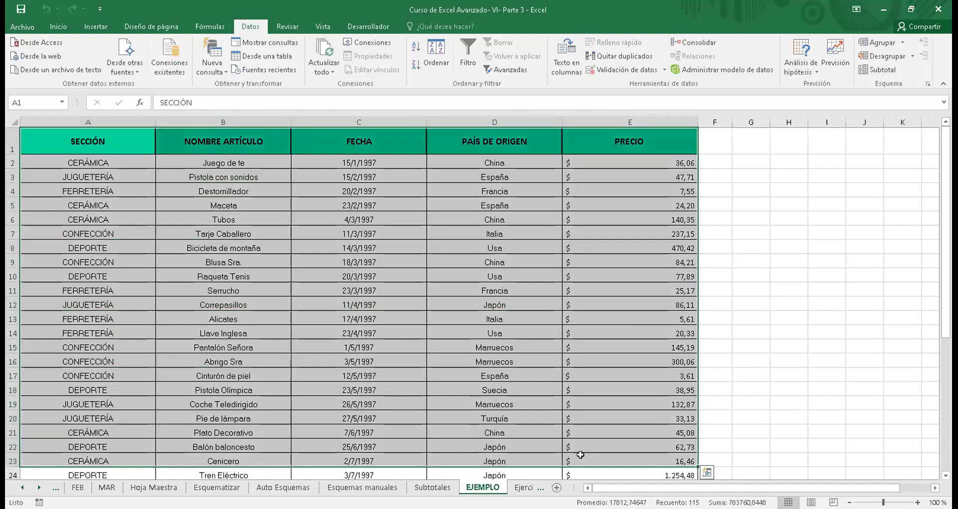
{"action": "left_click", "coordinate": [98, 142]}
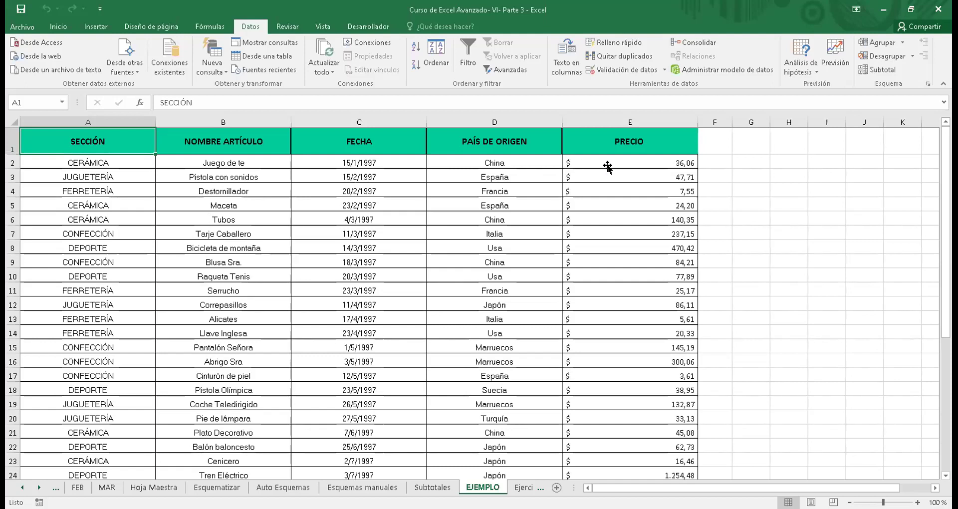
Examine the first records of the EJEMPLO table across the PRECIO, PAÍS DE ORIGEN, FECHA, NOMBRE ARTÍCULO and SECCIÓN columns
{"action": "key", "text": "ctrl+Right"}
{"action": "key", "text": "Down"}
{"action": "key", "text": "Left"}
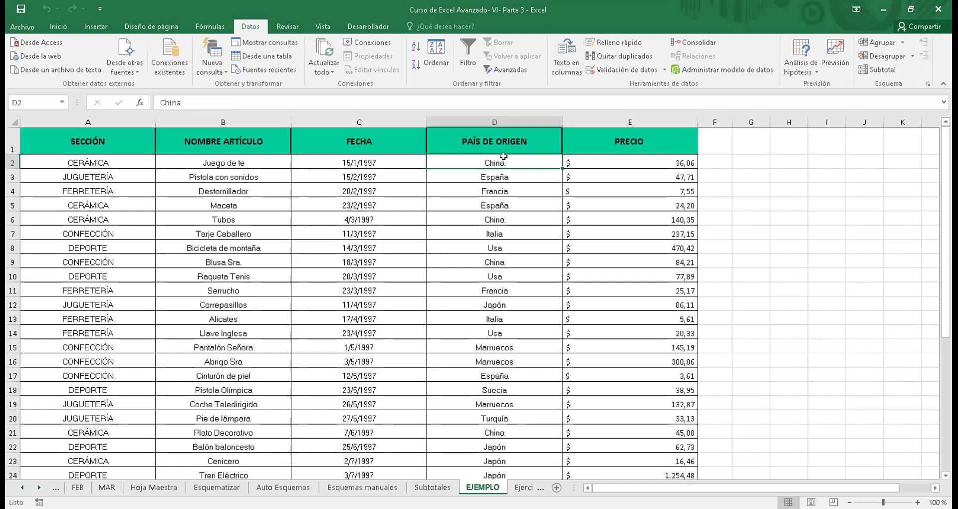
{"action": "key", "text": "Down"}
{"action": "key", "text": "Left"}
{"action": "key", "text": "Left"}
{"action": "key", "text": "Up"}
{"action": "key", "text": "Left"}
{"action": "key", "text": "Down"}
{"action": "key", "text": "Right"}
{"action": "key", "text": "Down"}
{"action": "key", "text": "Up"}
{"action": "key", "text": "Left"}
{"action": "key", "text": "Up"}
Examine the repeated section names in the SECCIÓN column of the EJEMPLO table, down to the last record
{"action": "key", "text": "Down"}
{"action": "key", "text": "Down"}
{"action": "key", "text": "Down"}
{"action": "key", "text": "Down"}
{"action": "key", "text": "Down"}
{"action": "key", "text": "Down"}
{"action": "key", "text": "Down"}
{"action": "key", "text": "Down"}
{"action": "key", "text": "Down"}
{"action": "key", "text": "Down"}
{"action": "key", "text": "Down"}
{"action": "key", "text": "Down"}
{"action": "key", "text": "Down"}
{"action": "key", "text": "Down"}
{"action": "key", "text": "Up"}
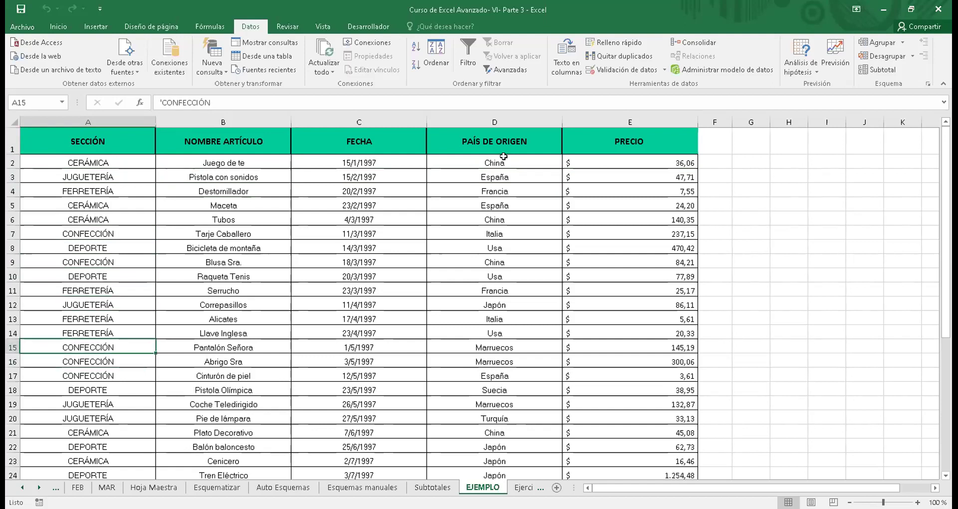
{"action": "key", "text": "Up"}
{"action": "key", "text": "Up"}
{"action": "key", "text": "Up"}
{"action": "key", "text": "Down"}
{"action": "key", "text": "Down"}
{"action": "key", "text": "Down"}
{"action": "key", "text": "Down"}
{"action": "key", "text": "Down"}
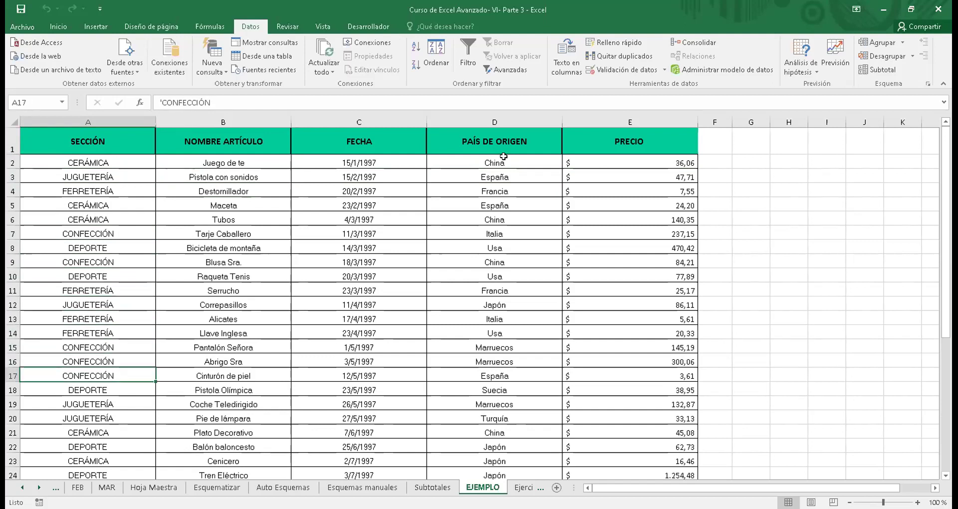
{"action": "key", "text": "Down"}
{"action": "key", "text": "Down"}
{"action": "key", "text": "Down"}
{"action": "key", "text": "Down"}
{"action": "key", "text": "Down"}
{"action": "key", "text": "Down"}
{"action": "key", "text": "Down"}
{"action": "key", "text": "Down"}
{"action": "key", "text": "Down"}
{"action": "key", "text": "Down"}
{"action": "key", "text": "Down"}
{"action": "scroll", "coordinate": [504, 156], "scroll_direction": "down", "scroll_amount": 1}
{"action": "key", "text": "Up"}
{"action": "key", "text": "Up"}
{"action": "key", "text": "Up"}
{"action": "key", "text": "Up"}
{"action": "key", "text": "Up"}
{"action": "key", "text": "Up"}
{"action": "key", "text": "Up"}
{"action": "key", "text": "Down"}
{"action": "key", "text": "Down"}
{"action": "key", "text": "Down"}
{"action": "key", "text": "Down"}
{"action": "key", "text": "Down"}
{"action": "key", "text": "Down"}
{"action": "key", "text": "Down"}
{"action": "key", "text": "Down"}
{"action": "key", "text": "Down"}
{"action": "key", "text": "Down"}
{"action": "key", "text": "Down"}
{"action": "key", "text": "Down"}
{"action": "key", "text": "Down"}
{"action": "key", "text": "Down"}
{"action": "key", "text": "Down"}
{"action": "key", "text": "Down"}
{"action": "key", "text": "Down"}
{"action": "key", "text": "Down"}
{"action": "key", "text": "Down"}
{"action": "key", "text": "Down"}
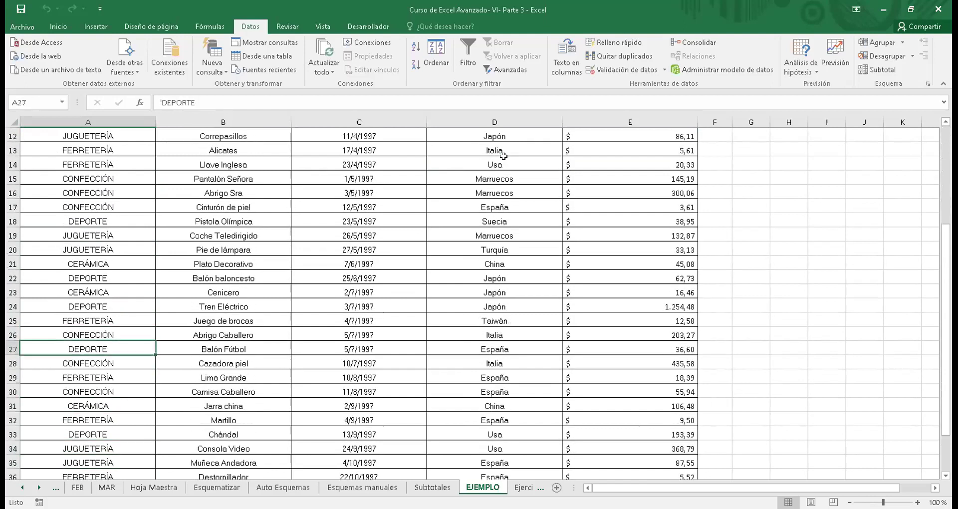
{"action": "key", "text": "Up"}
{"action": "key", "text": "Up"}
{"action": "key", "text": "Up"}
{"action": "key", "text": "Up"}
{"action": "key", "text": "Up"}
{"action": "key", "text": "Up"}
{"action": "key", "text": "Up"}
{"action": "key", "text": "Up"}
{"action": "key", "text": "Up"}
{"action": "key", "text": "Up"}
{"action": "key", "text": "Up"}
{"action": "key", "text": "Up"}
{"action": "key", "text": "Up"}
{"action": "key", "text": "Up"}
{"action": "key", "text": "Up"}
{"action": "key", "text": "Up"}
{"action": "key", "text": "Up"}
{"action": "key", "text": "Up"}
{"action": "key", "text": "Up"}
{"action": "key", "text": "Up"}
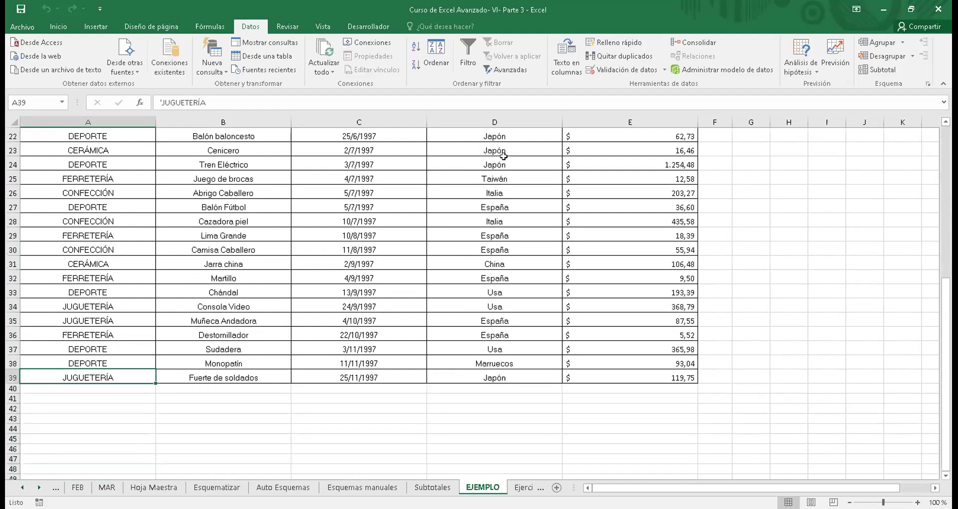
{"action": "key", "text": "Right"}
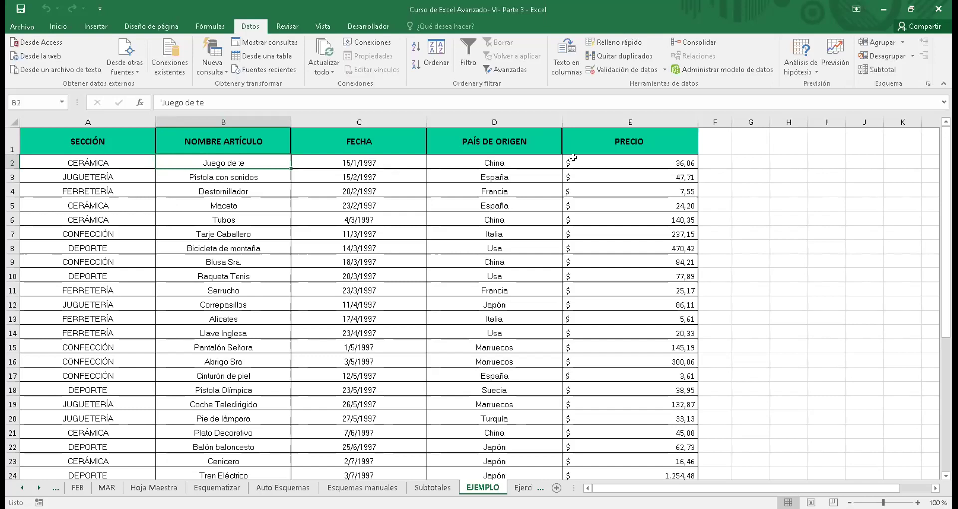
Examine the PRECIO and PAÍS DE ORIGEN values of the EJEMPLO table, following the prices past the last record and back to the first
{"action": "left_click", "coordinate": [599, 159]}
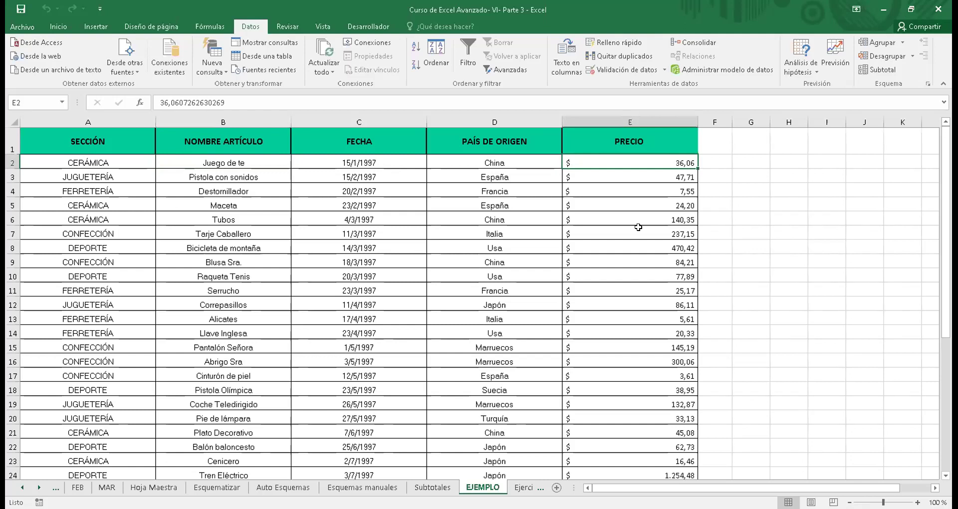
{"action": "left_click", "coordinate": [460, 215]}
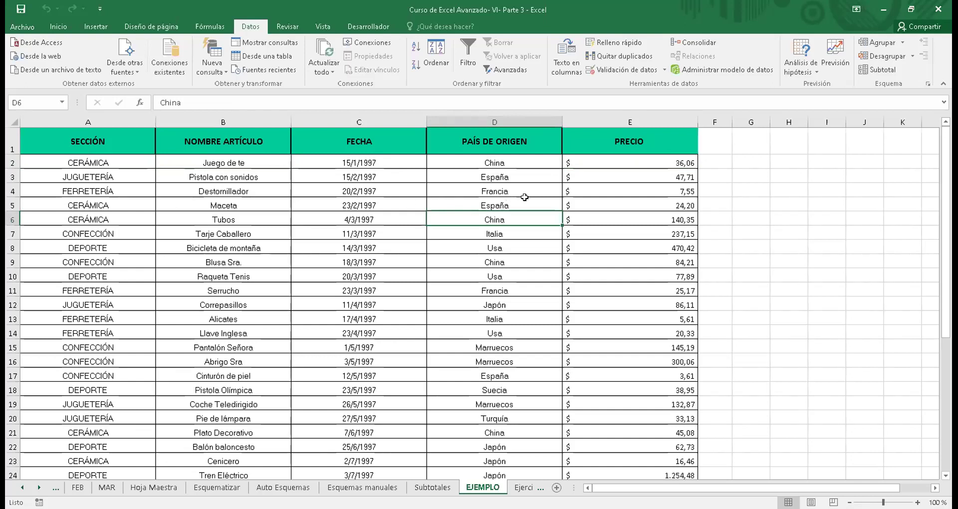
{"action": "left_click", "coordinate": [601, 274]}
{"action": "key", "text": "Down"}
{"action": "key", "text": "Down"}
{"action": "key", "text": "Down"}
{"action": "key", "text": "Down"}
{"action": "key", "text": "Down"}
{"action": "key", "text": "Down"}
{"action": "key", "text": "Down"}
{"action": "key", "text": "Down"}
{"action": "key", "text": "Down"}
{"action": "key", "text": "Down"}
{"action": "key", "text": "Down"}
{"action": "key", "text": "Down"}
{"action": "key", "text": "Down"}
{"action": "key", "text": "Down"}
{"action": "key", "text": "Down"}
{"action": "key", "text": "Down"}
{"action": "key", "text": "Down"}
{"action": "key", "text": "Down"}
{"action": "key", "text": "Down"}
{"action": "key", "text": "Down"}
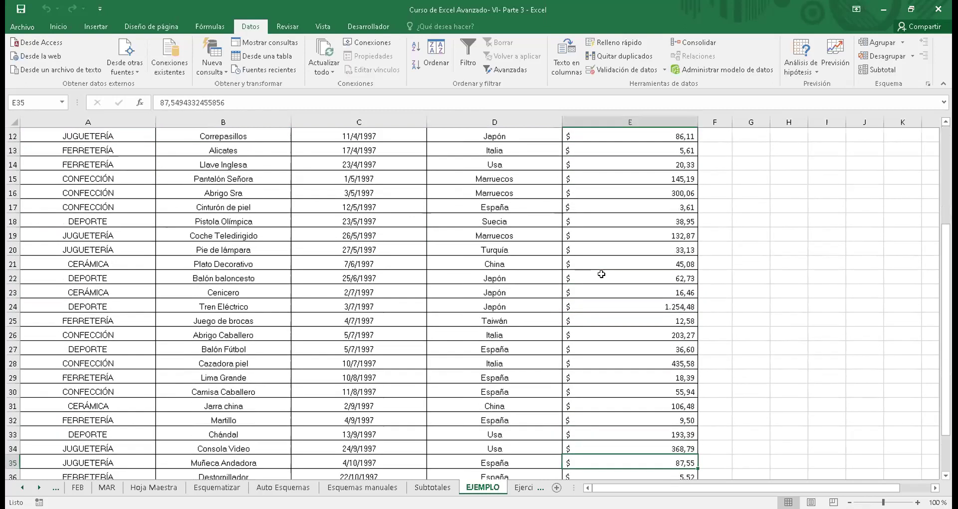
{"action": "key", "text": "Down"}
{"action": "key", "text": "Down"}
{"action": "key", "text": "Down"}
{"action": "key", "text": "Down"}
{"action": "key", "text": "Down"}
{"action": "key", "text": "Down"}
{"action": "key", "text": "Down"}
{"action": "key", "text": "Down"}
{"action": "key", "text": "Down"}
{"action": "key", "text": "Down"}
{"action": "key", "text": "Down"}
{"action": "key", "text": "Down"}
{"action": "key", "text": "Down"}
{"action": "key", "text": "Down"}
{"action": "key", "text": "Down"}
{"action": "key", "text": "Down"}
{"action": "key", "text": "Down"}
{"action": "key", "text": "Up"}
{"action": "key", "text": "Up"}
{"action": "key", "text": "Up"}
{"action": "key", "text": "Up"}
{"action": "key", "text": "Up"}
{"action": "key", "text": "Up"}
{"action": "key", "text": "Up"}
{"action": "key", "text": "Up"}
{"action": "key", "text": "Up"}
{"action": "key", "text": "Up"}
{"action": "key", "text": "Up"}
{"action": "key", "text": "Up"}
{"action": "key", "text": "Up"}
{"action": "key", "text": "Up"}
{"action": "key", "text": "Up"}
{"action": "key", "text": "Up"}
{"action": "key", "text": "Up"}
{"action": "key", "text": "Up"}
{"action": "key", "text": "Up"}
{"action": "key", "text": "Up"}
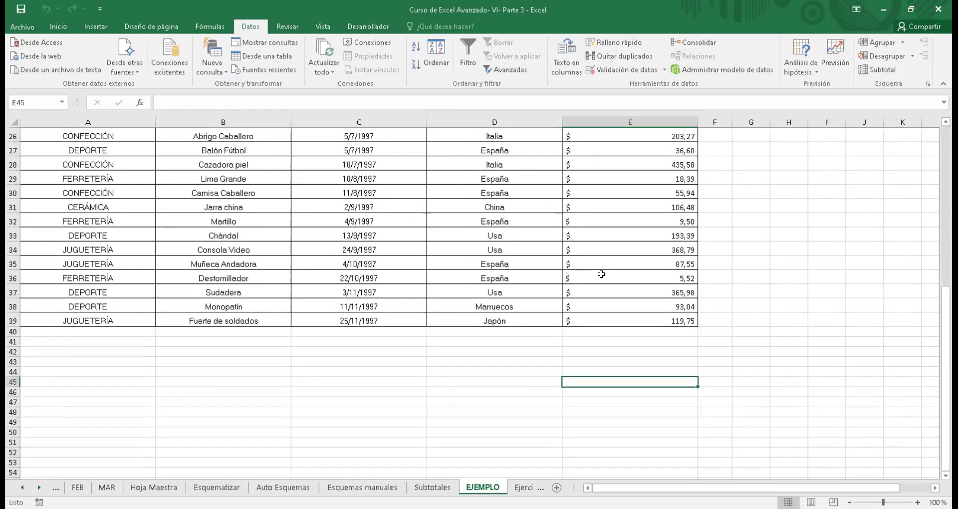
{"action": "key", "text": "Up"}
{"action": "key", "text": "Up"}
{"action": "key", "text": "Up"}
{"action": "key", "text": "Up"}
{"action": "key", "text": "Up"}
{"action": "key", "text": "Up"}
{"action": "key", "text": "Up"}
{"action": "key", "text": "Up"}
{"action": "key", "text": "Up"}
{"action": "key", "text": "Up"}
{"action": "key", "text": "Up"}
{"action": "key", "text": "Up"}
{"action": "key", "text": "Up"}
{"action": "key", "text": "Up"}
{"action": "key", "text": "Up"}
{"action": "key", "text": "Up"}
{"action": "key", "text": "Up"}
{"action": "key", "text": "Up"}
{"action": "key", "text": "Up"}
{"action": "key", "text": "Up"}
{"action": "key", "text": "Left"}
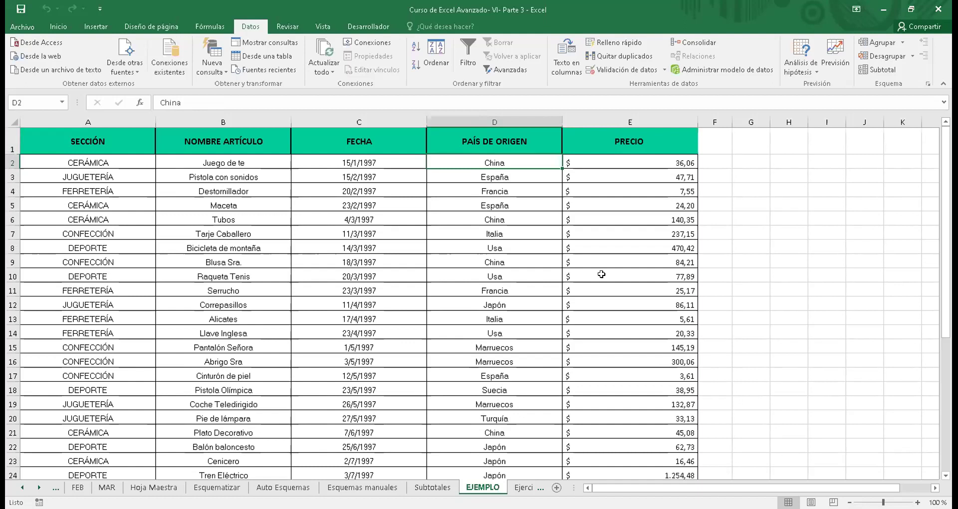
Sort the EJEMPLO table by SECCIÓN in ascending alphabetical order so that records of the same section are grouped together
{"action": "left_click", "coordinate": [121, 167]}
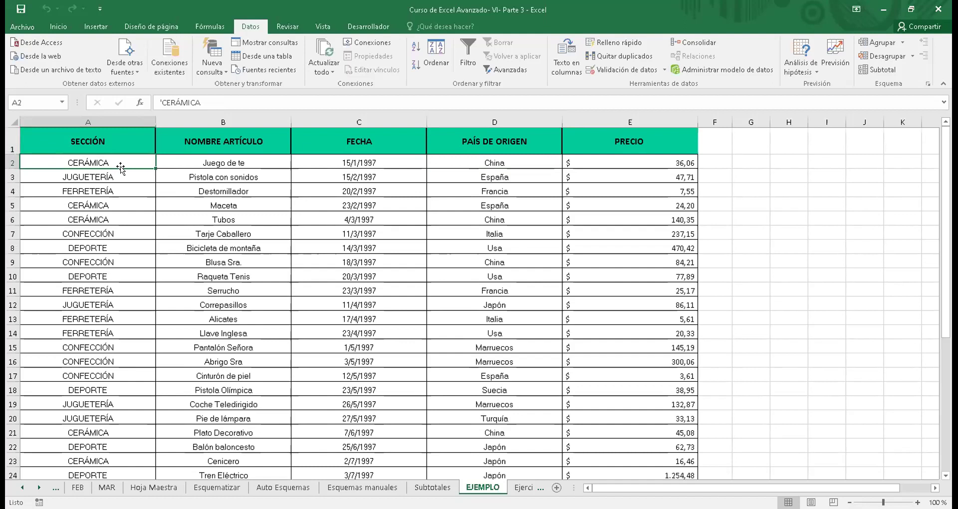
{"action": "left_click", "coordinate": [118, 189]}
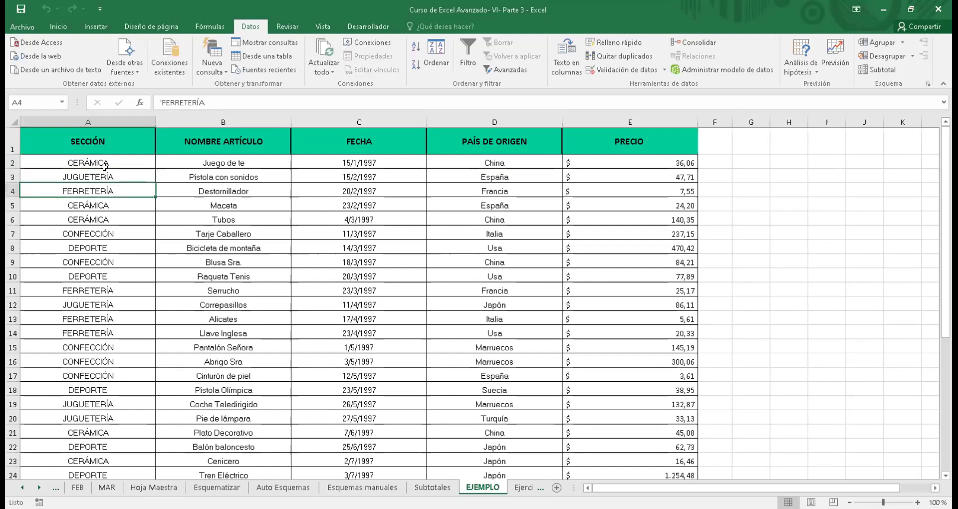
{"action": "left_click", "coordinate": [101, 163]}
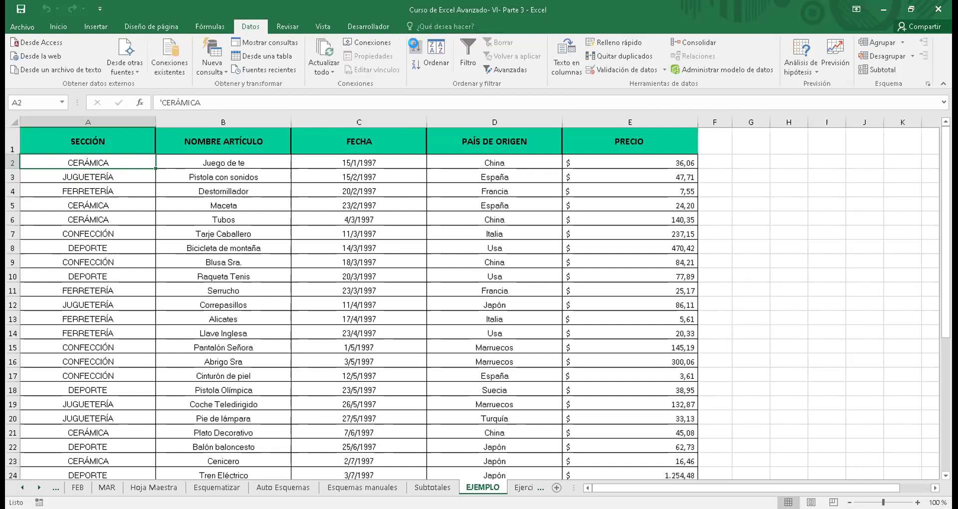
{"action": "left_click", "coordinate": [415, 47]}
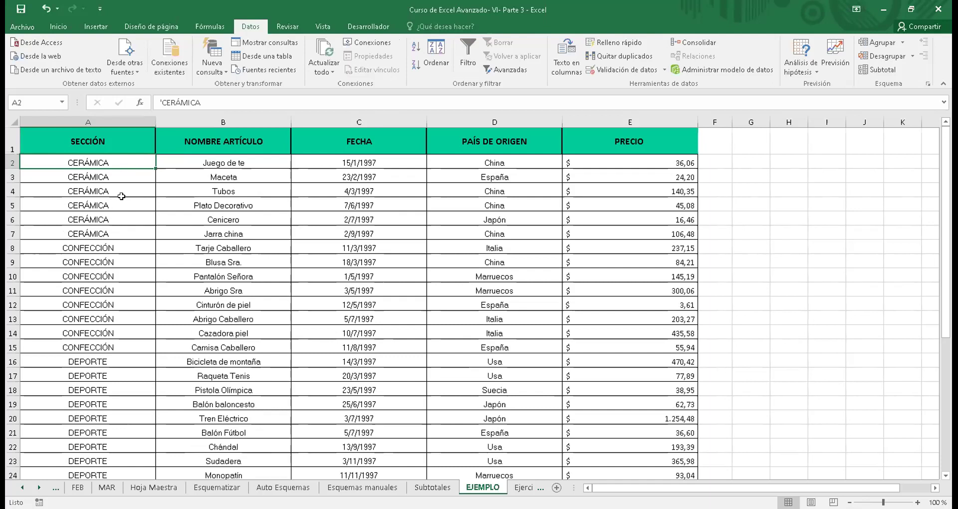
Look over the grouped CERÁMICA records in the sorted SECCIÓN column
{"action": "left_click", "coordinate": [140, 201]}
{"action": "left_click", "coordinate": [119, 176]}
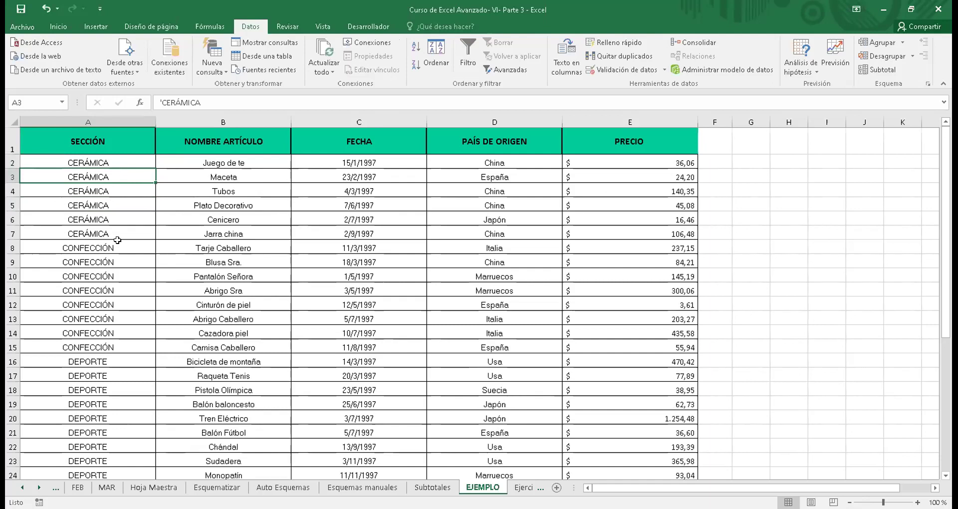
{"action": "left_click", "coordinate": [105, 227]}
{"action": "key", "text": "Up"}
{"action": "key", "text": "Up"}
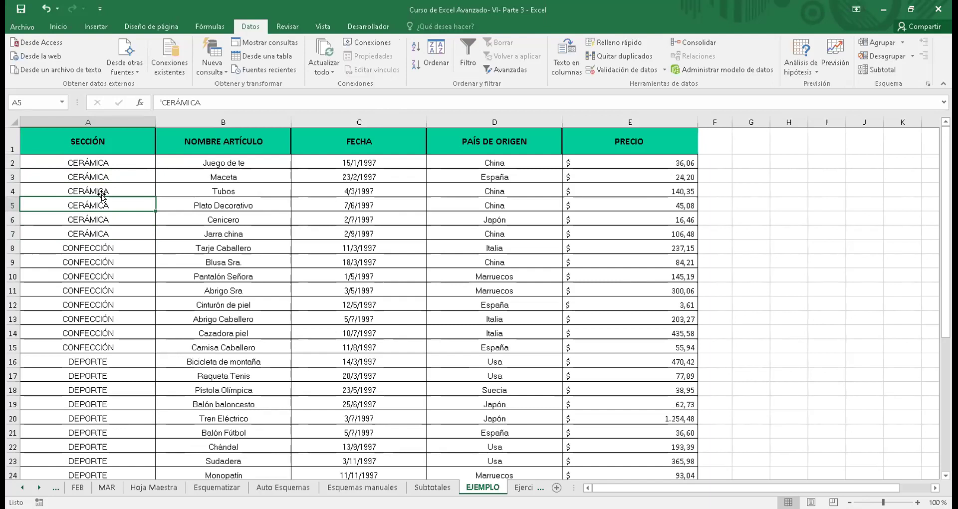
{"action": "left_click", "coordinate": [86, 171]}
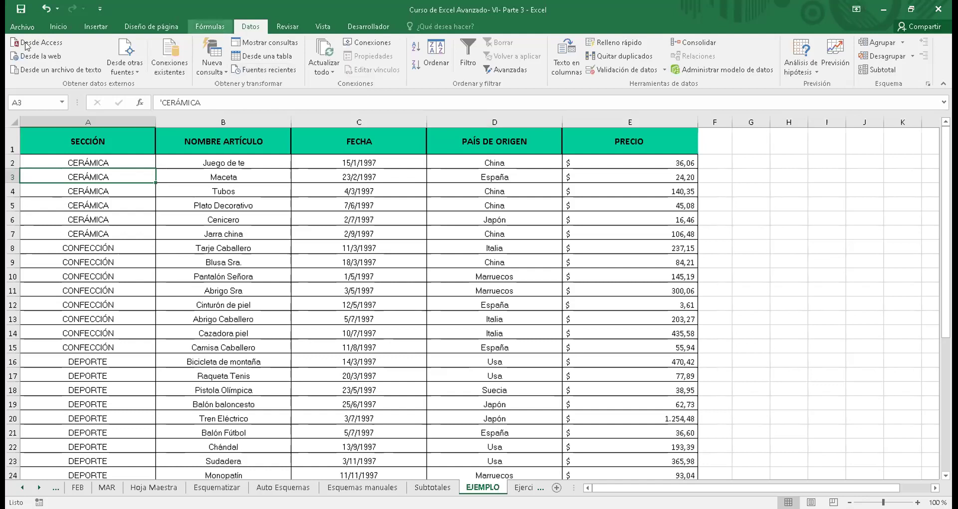
Start a subtotal for the EJEMPLO table and choose SECCIÓN as the field whose changes trigger each subtotal
{"action": "left_click", "coordinate": [58, 28]}
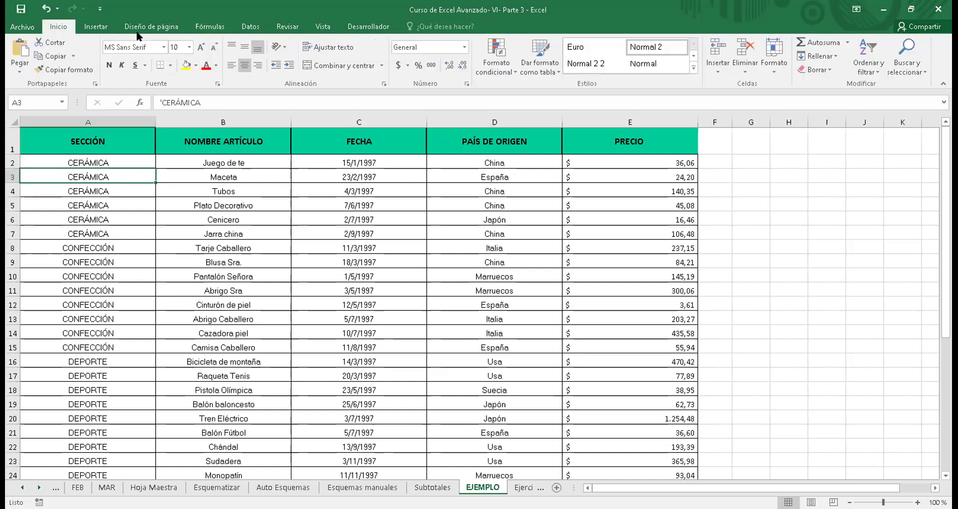
{"action": "left_click", "coordinate": [254, 24]}
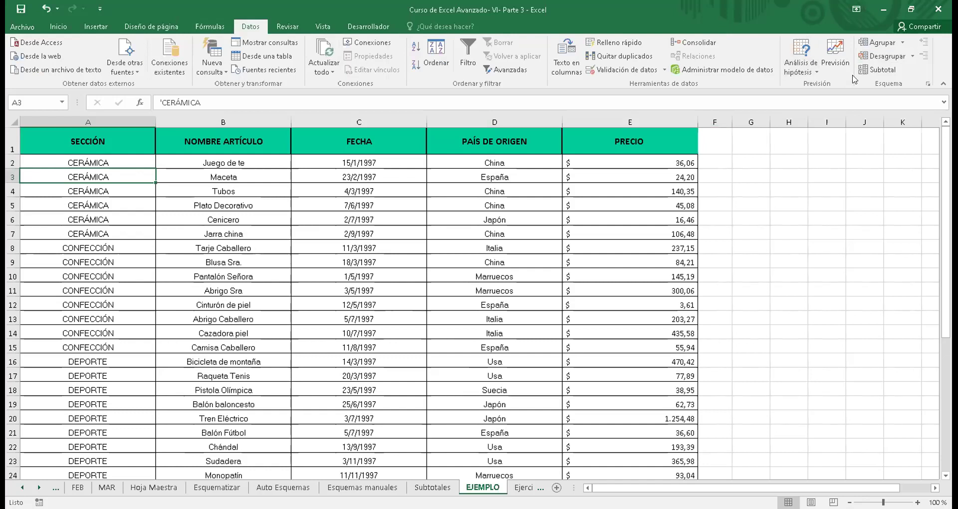
{"action": "left_click", "coordinate": [885, 70]}
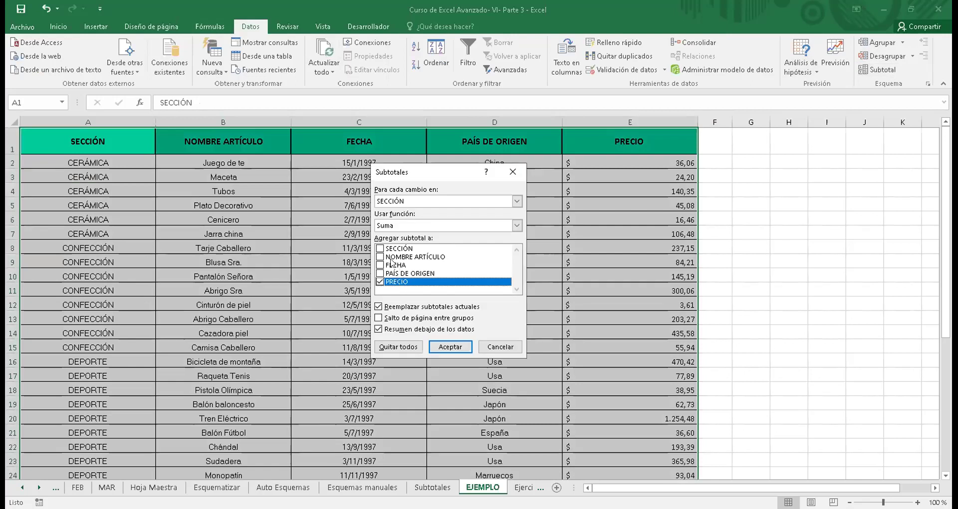
{"action": "left_click", "coordinate": [436, 201]}
{"action": "left_click", "coordinate": [435, 204]}
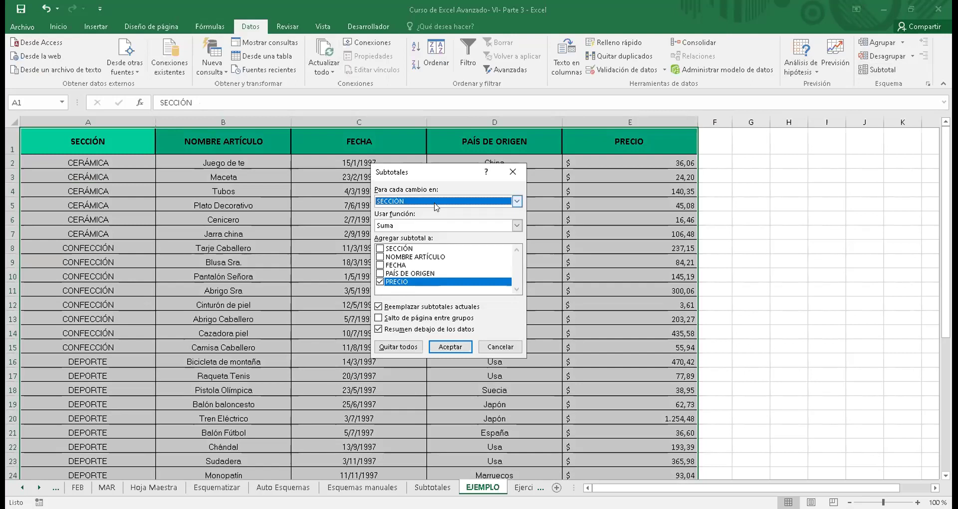
{"action": "left_click", "coordinate": [435, 205]}
{"action": "left_click", "coordinate": [436, 204]}
{"action": "left_click", "coordinate": [436, 204]}
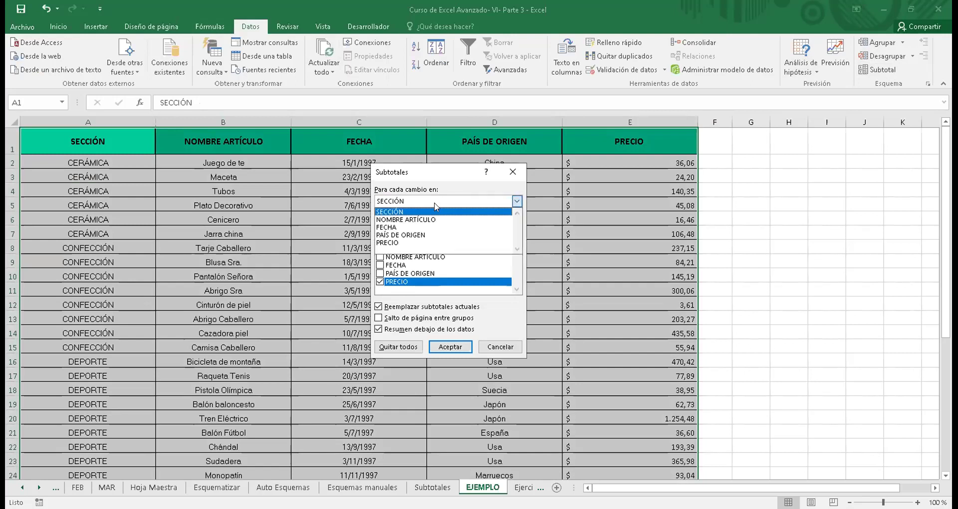
{"action": "left_click", "coordinate": [435, 204]}
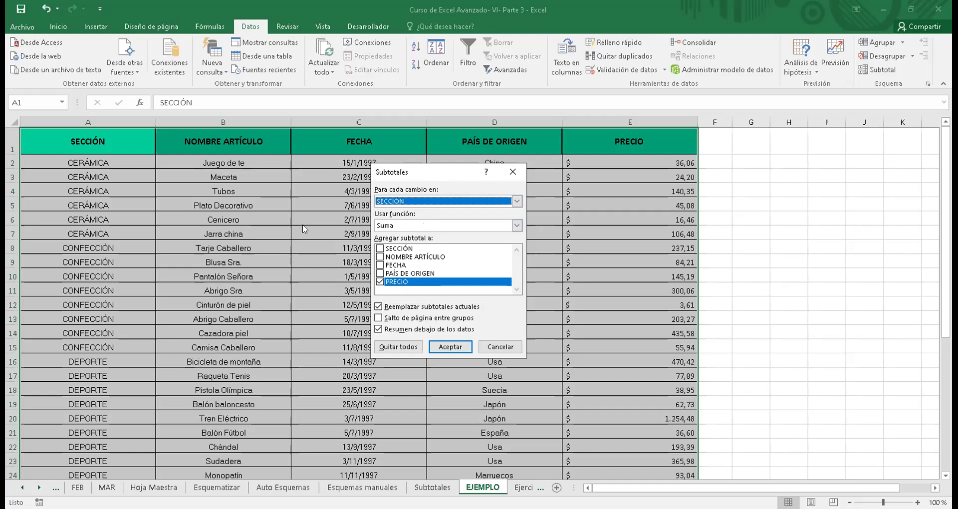
{"action": "left_click", "coordinate": [436, 201]}
{"action": "left_click", "coordinate": [436, 202]}
Set the subtotal function to Promedio for the PRECIO column and insert the subtotals into the table
{"action": "left_click", "coordinate": [428, 227]}
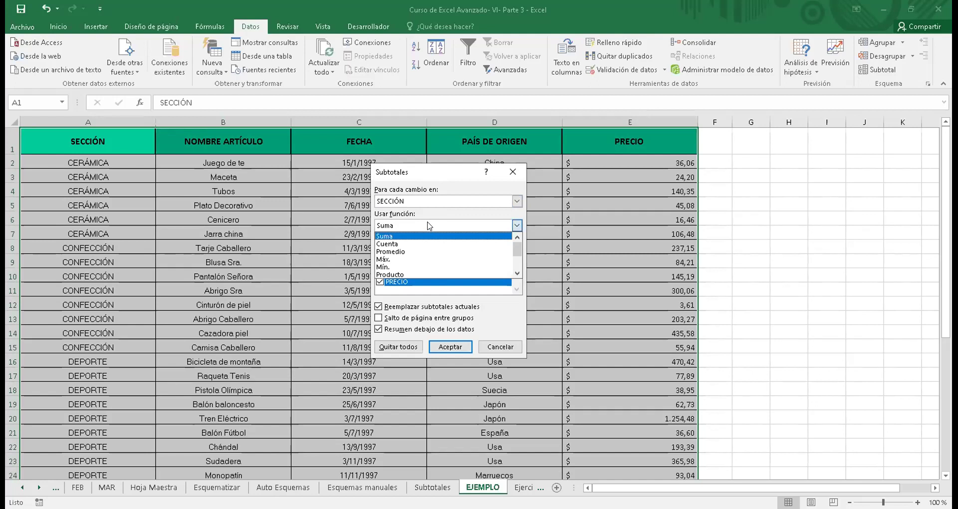
{"action": "left_click", "coordinate": [426, 251]}
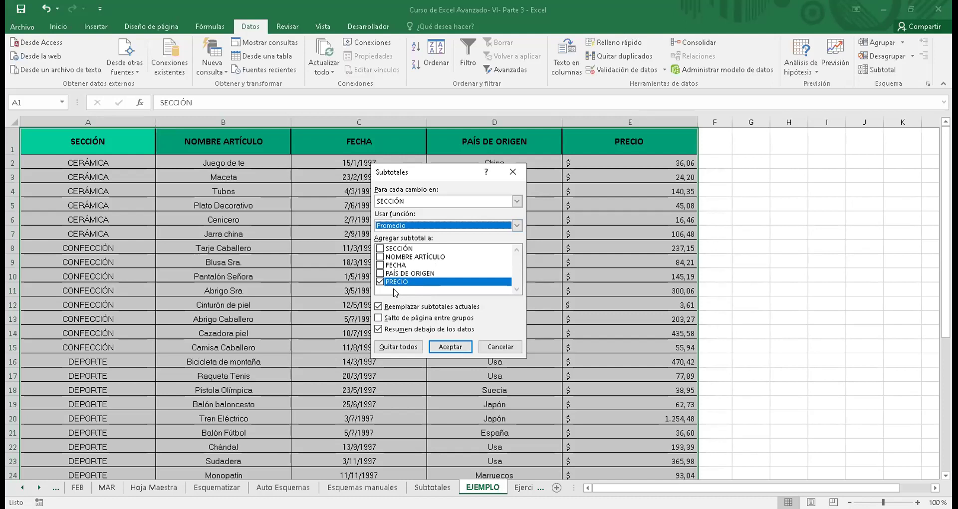
{"action": "left_click", "coordinate": [450, 348]}
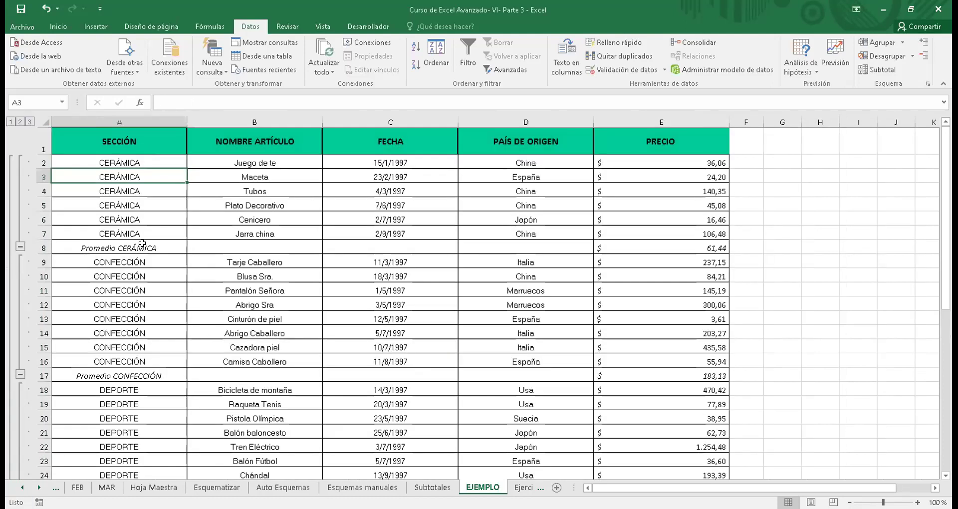
Make the Promedio CERÁMICA and Promedio CONFECCIÓN labels and their PRECIO averages bold
{"action": "left_click", "coordinate": [126, 247]}
{"action": "key", "text": "Right"}
{"action": "key", "text": "Left"}
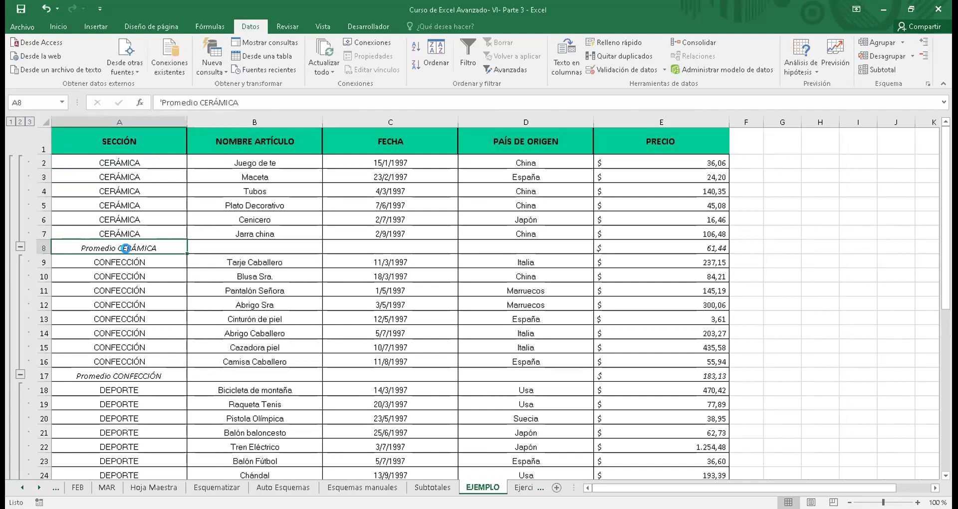
{"action": "key", "text": "ctrl+n"}
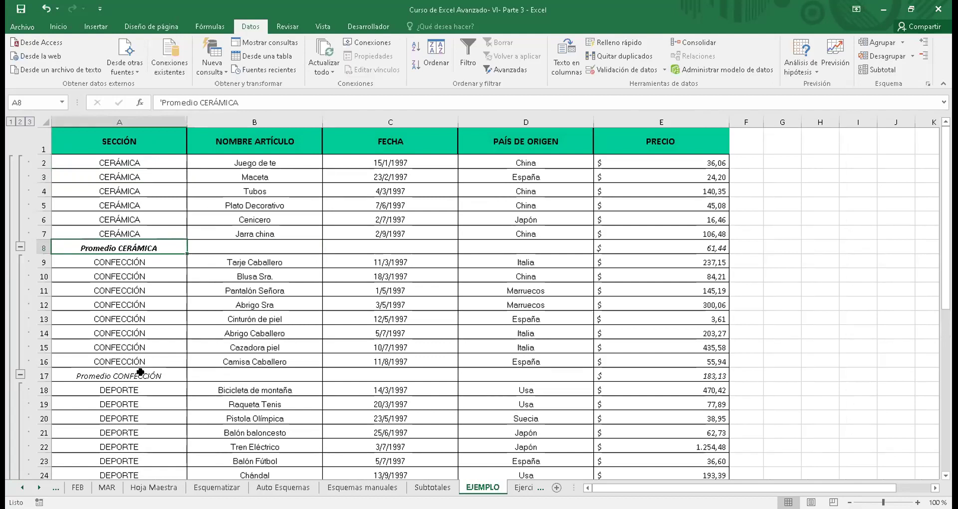
{"action": "left_click", "coordinate": [140, 373]}
{"action": "key", "text": "ctrl+n"}
{"action": "key", "text": "Right"}
{"action": "key", "text": "Right"}
{"action": "key", "text": "Right"}
{"action": "key", "text": "Right"}
{"action": "key", "text": "Up"}
{"action": "key", "text": "Up"}
{"action": "key", "text": "Up"}
{"action": "key", "text": "Up"}
{"action": "key", "text": "Up"}
{"action": "key", "text": "Up"}
{"action": "key", "text": "Up"}
{"action": "key", "text": "Up"}
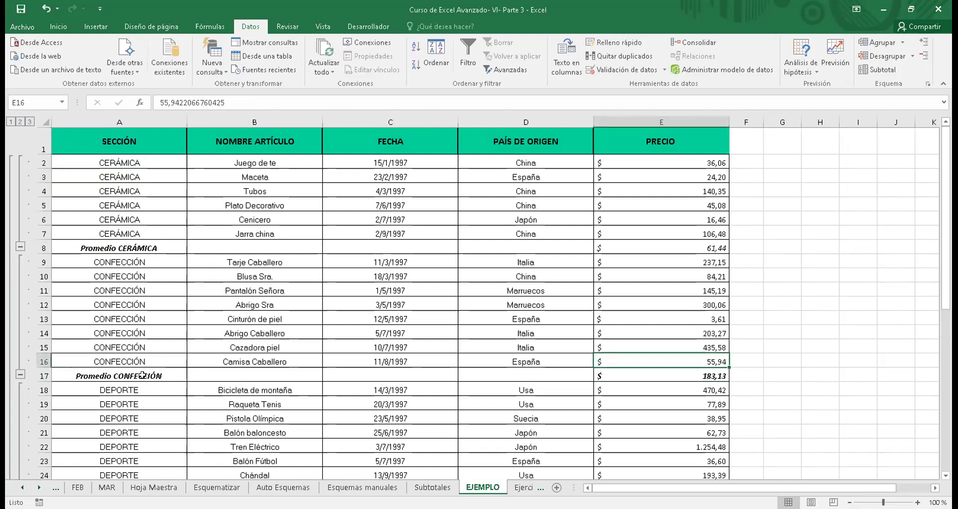
{"action": "key", "text": "Up"}
Select the CERÁMICA prices in E2:E7 to check their average, and inspect the subtotal formula in E8
{"action": "key", "text": "Up"}
{"action": "key", "text": "Up"}
{"action": "key", "text": "Up"}
{"action": "key", "text": "Up"}
{"action": "key", "text": "Up"}
{"action": "key", "text": "Up"}
{"action": "key", "text": "shift+Down"}
{"action": "key", "text": "shift+Down"}
{"action": "key", "text": "shift+Down"}
{"action": "key", "text": "shift+Down"}
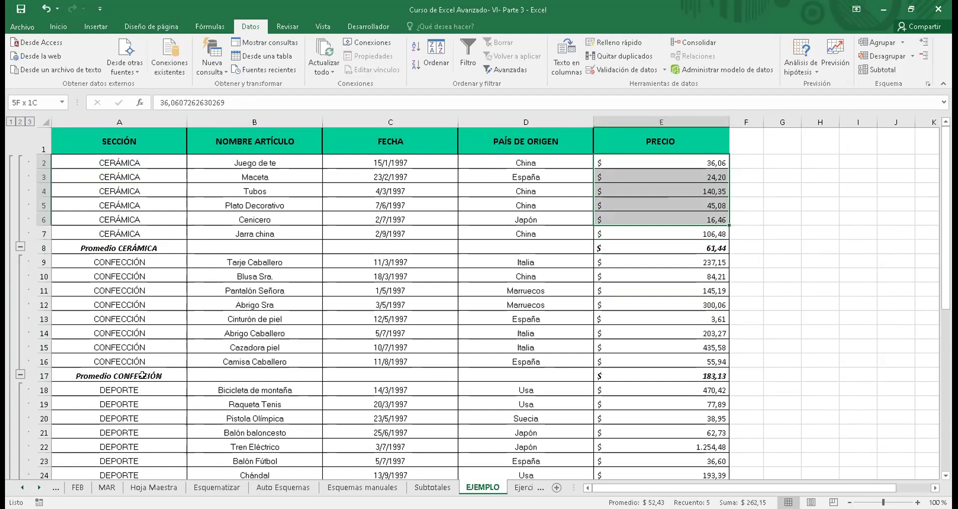
{"action": "key", "text": "shift+Down"}
{"action": "key", "text": "Down"}
{"action": "key", "text": "Down"}
{"action": "key", "text": "Down"}
{"action": "key", "text": "Down"}
{"action": "key", "text": "Down"}
{"action": "key", "text": "Down"}
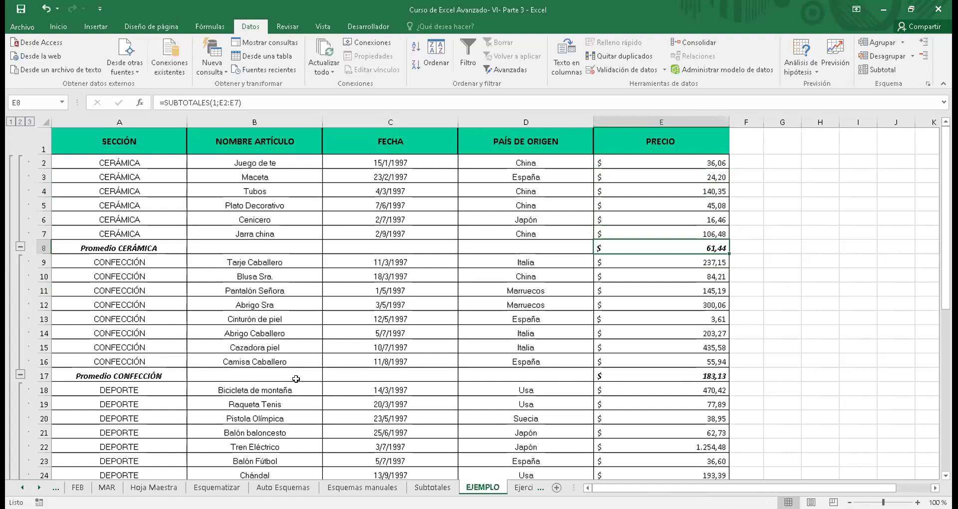
Collapse the CERÁMICA, CONFECCIÓN, DEPORTE, FERRETERÍA and JUGUETERÍA row groups so only their averages show
{"action": "left_click", "coordinate": [265, 372]}
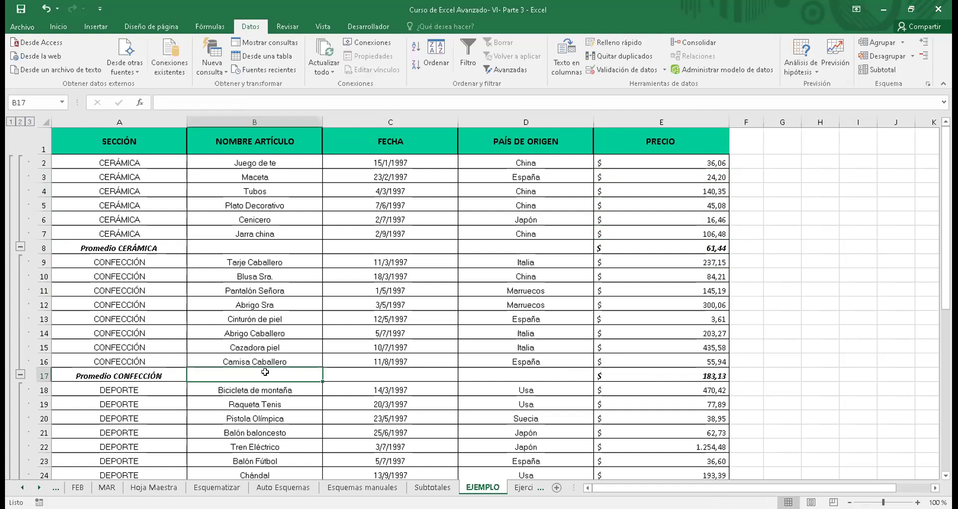
{"action": "left_click", "coordinate": [21, 247]}
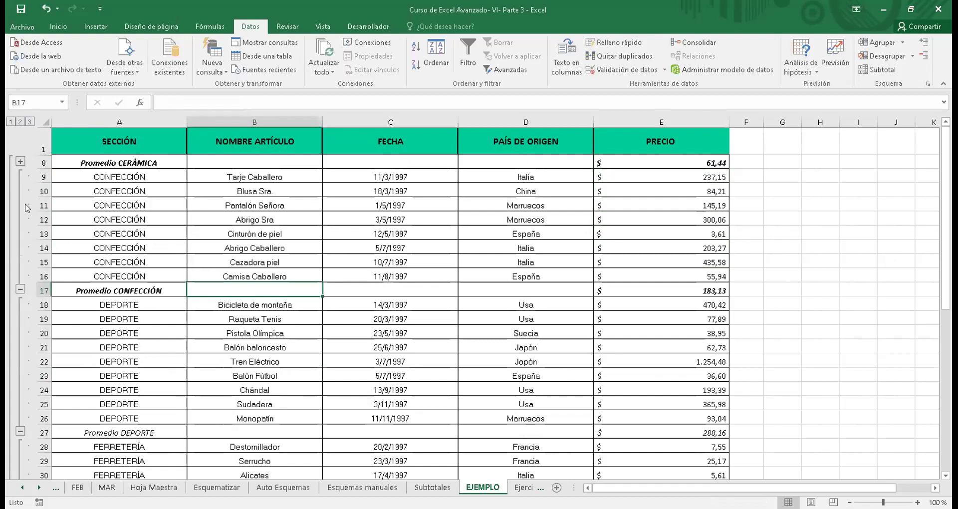
{"action": "left_click", "coordinate": [20, 289]}
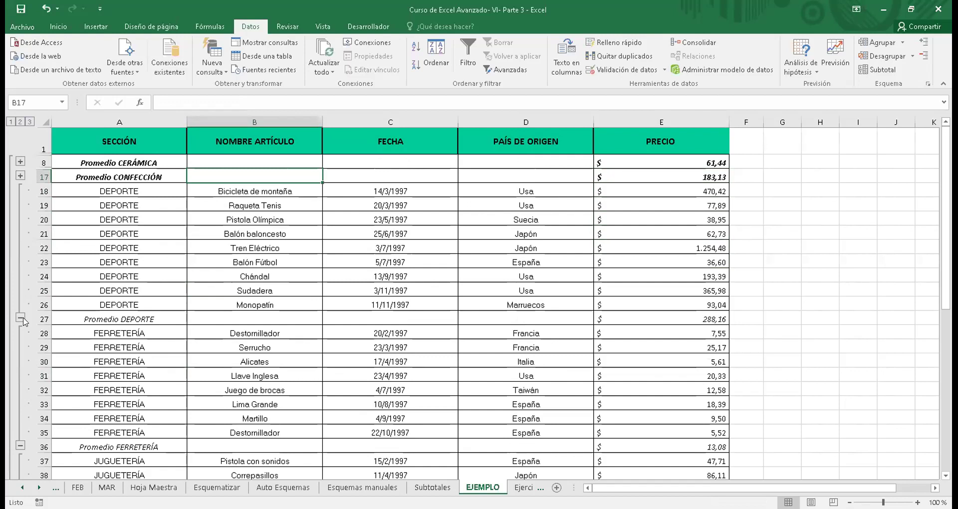
{"action": "left_click", "coordinate": [20, 317]}
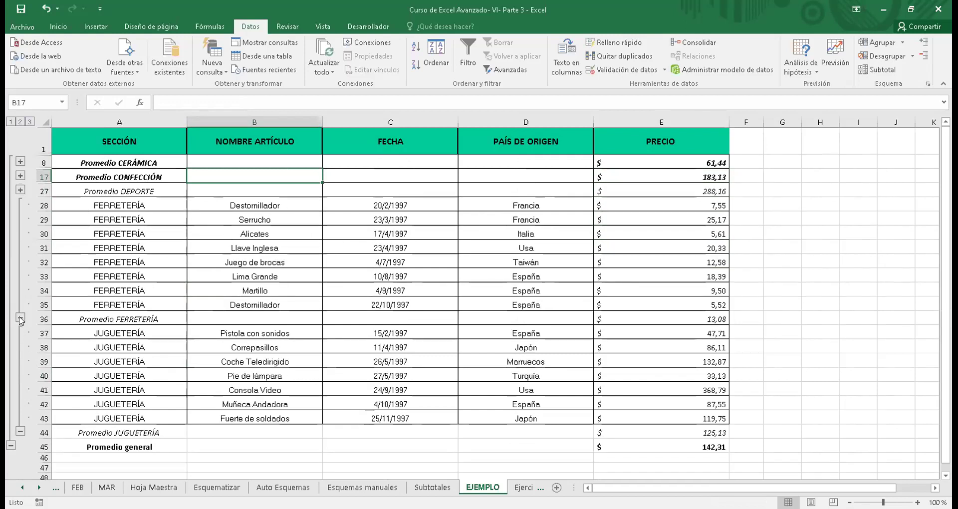
{"action": "left_click", "coordinate": [20, 319]}
{"action": "left_click", "coordinate": [20, 319]}
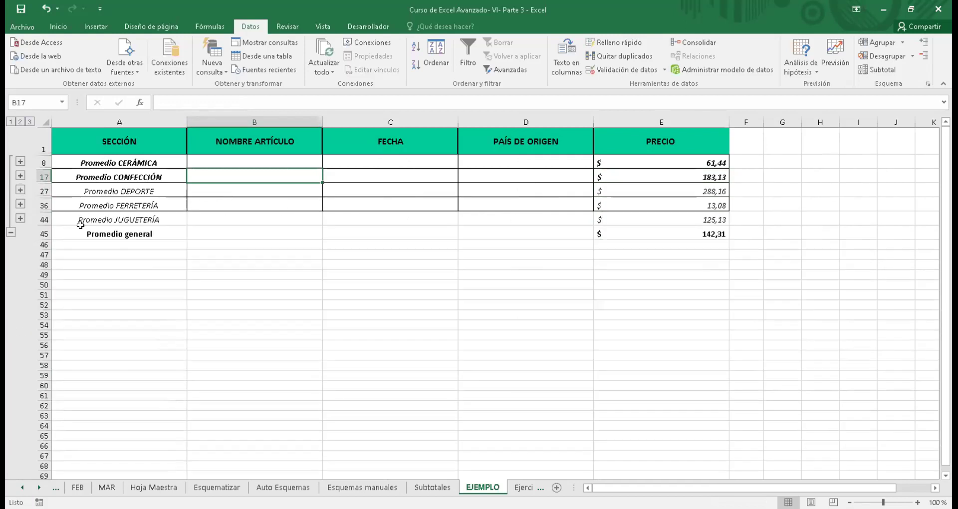
Make the Promedio DEPORTE, Promedio FERRETERÍA and Promedio JUGUETERÍA labels bold
{"action": "left_click", "coordinate": [127, 188]}
{"action": "key", "text": "ctrl+n"}
{"action": "key", "text": "Down"}
{"action": "key", "text": "ctrl+n"}
{"action": "key", "text": "Down"}
{"action": "key", "text": "ctrl+n"}
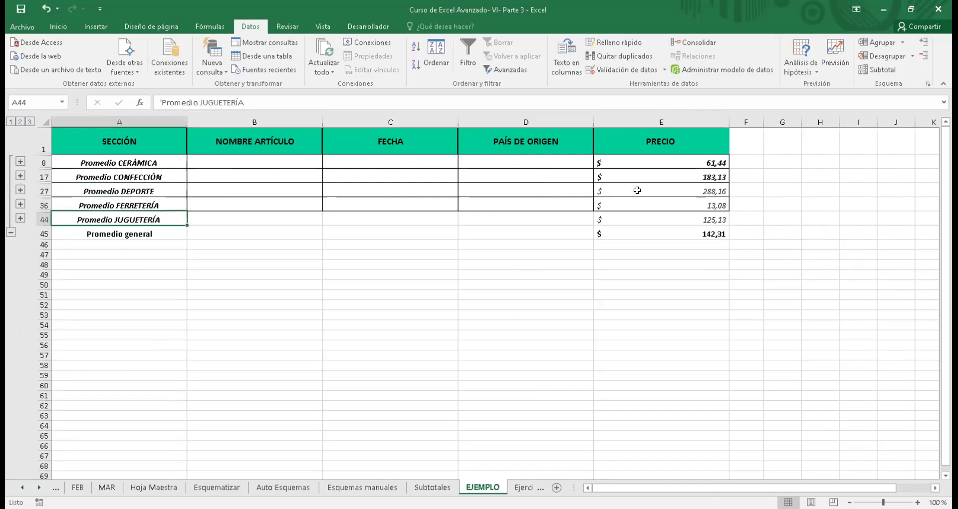
Make the DEPORTE, FERRETERÍA and JUGUETERÍA averages in the PRECIO column bold, and collapse the table to the Promedio general row
{"action": "left_click", "coordinate": [637, 191]}
{"action": "key", "text": "ctrl+n"}
{"action": "key", "text": "Down"}
{"action": "key", "text": "ctrl+n"}
{"action": "key", "text": "Down"}
{"action": "key", "text": "ctrl+n"}
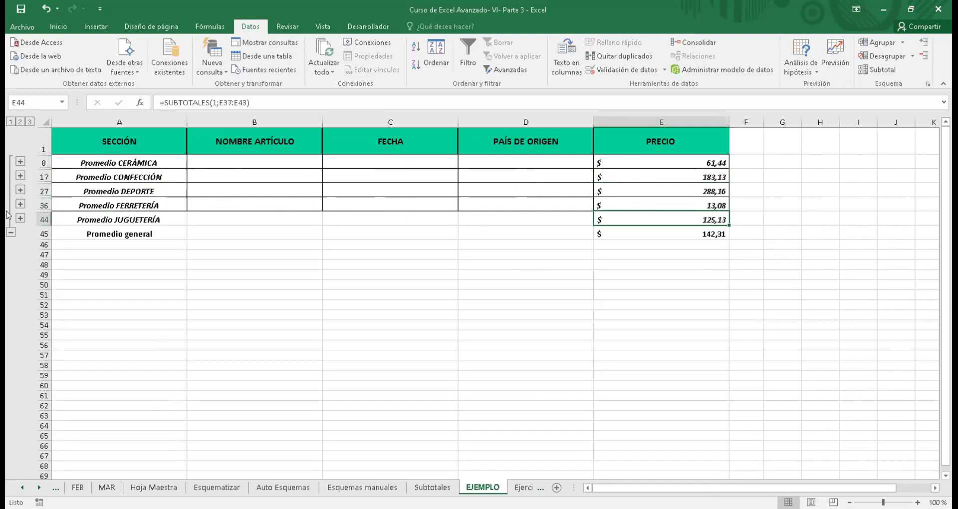
{"action": "left_click", "coordinate": [11, 232]}
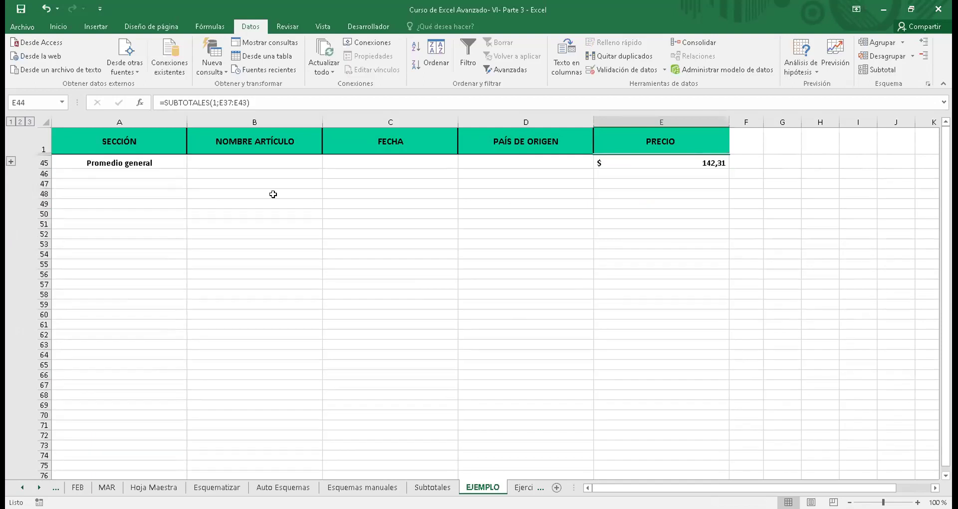
Expand the collapsed outline so the article rows of all sections from CERÁMICA to JUGUETERÍA show again
{"action": "left_click", "coordinate": [10, 162]}
{"action": "left_click", "coordinate": [21, 218]}
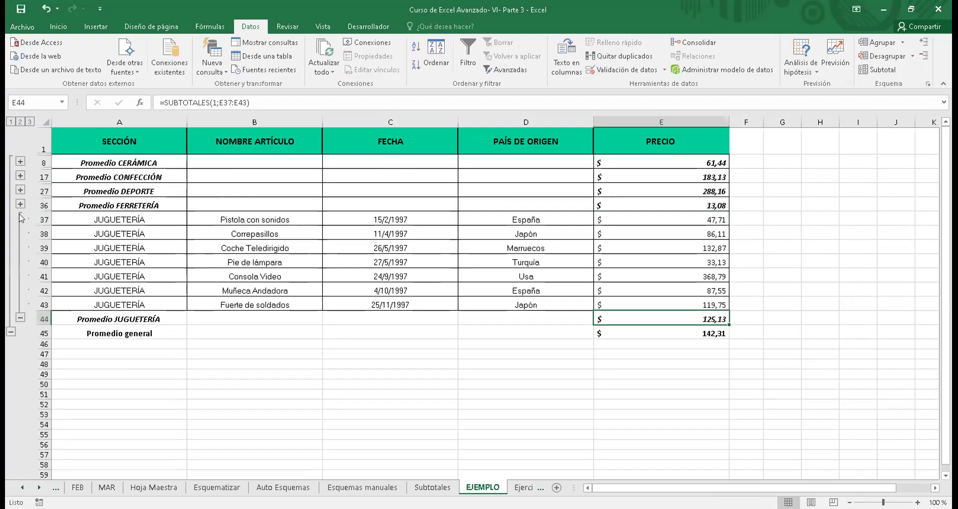
{"action": "left_click", "coordinate": [20, 203]}
{"action": "left_click", "coordinate": [20, 189]}
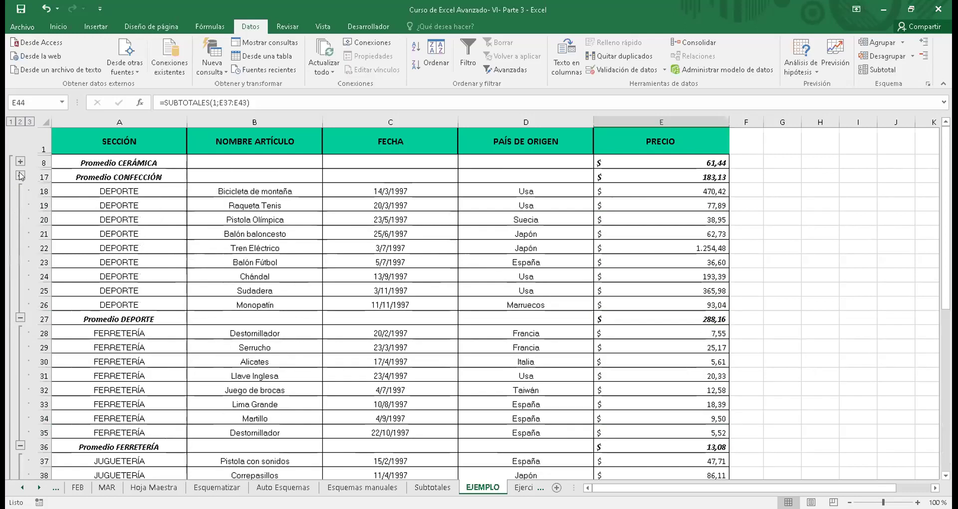
{"action": "left_click", "coordinate": [20, 175]}
{"action": "left_click", "coordinate": [20, 161]}
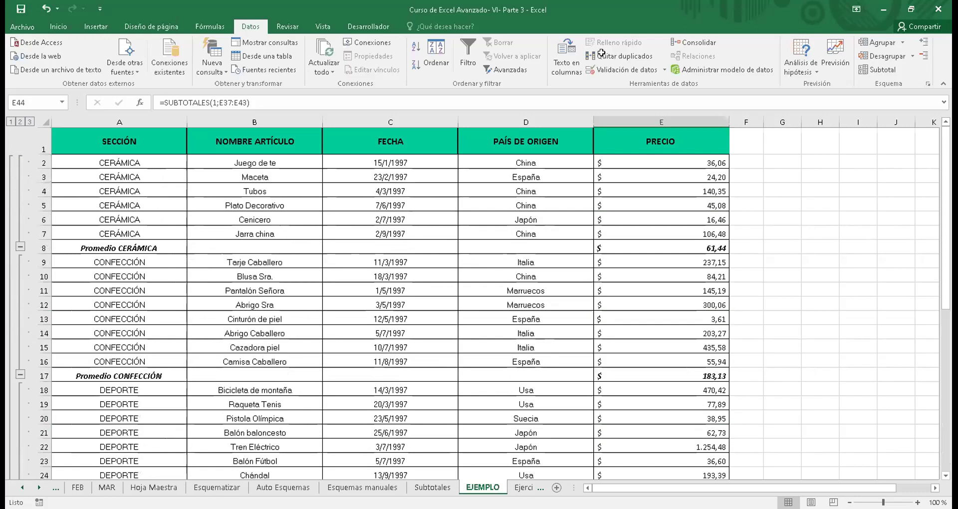
Remove all the average subtotals from the article table
{"action": "key", "text": "alt"}
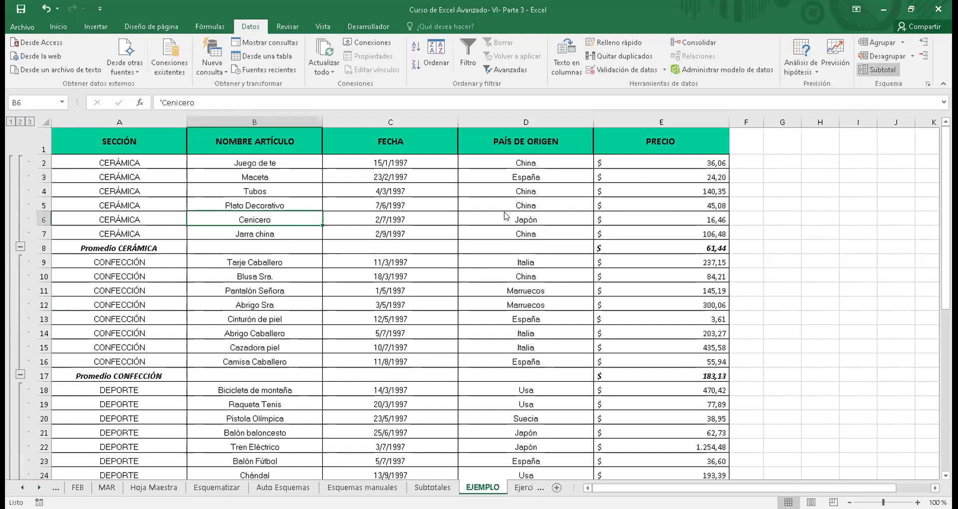
{"action": "left_click", "coordinate": [877, 69]}
{"action": "left_click", "coordinate": [413, 345]}
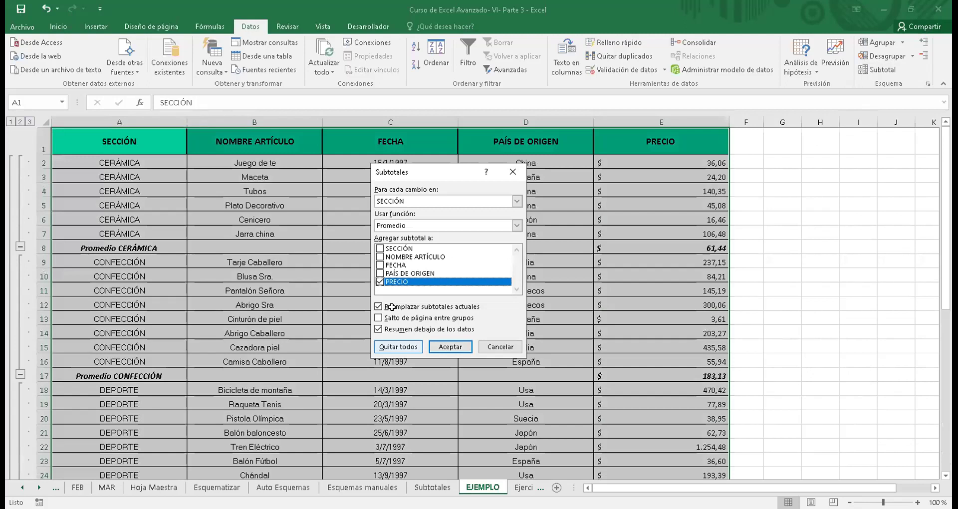
{"action": "left_click", "coordinate": [87, 219]}
{"action": "key", "text": "Up"}
{"action": "key", "text": "Up"}
{"action": "key", "text": "Up"}
{"action": "key", "text": "Up"}
{"action": "key", "text": "Up"}
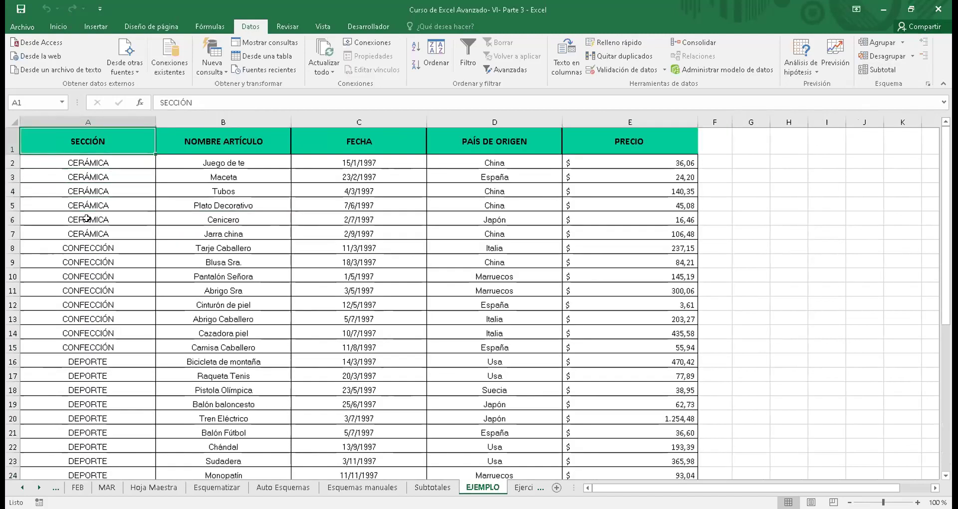
{"action": "key", "text": "Right"}
{"action": "key", "text": "Down"}
{"action": "key", "text": "Down"}
{"action": "key", "text": "Down"}
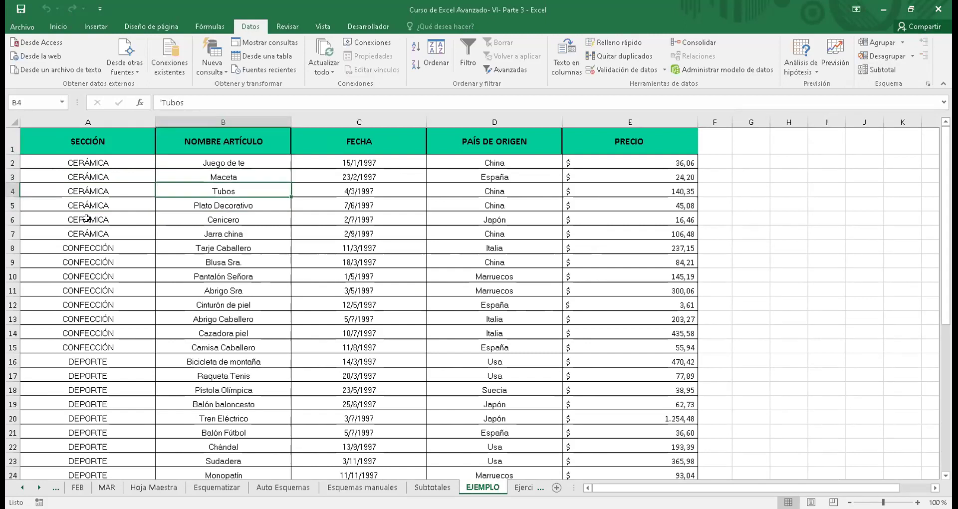
{"action": "key", "text": "Down"}
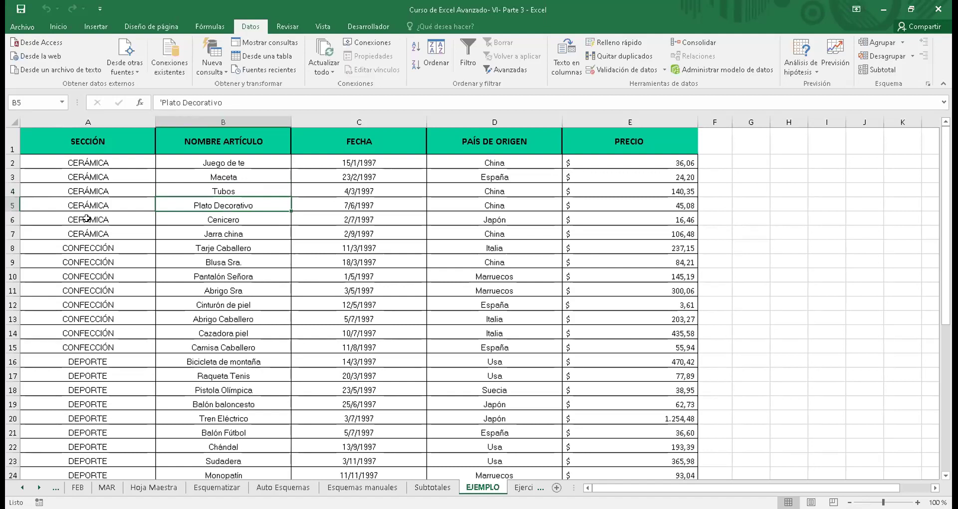
Sort the article table by PAÍS DE ORIGEN in ascending order
{"action": "left_click", "coordinate": [95, 189]}
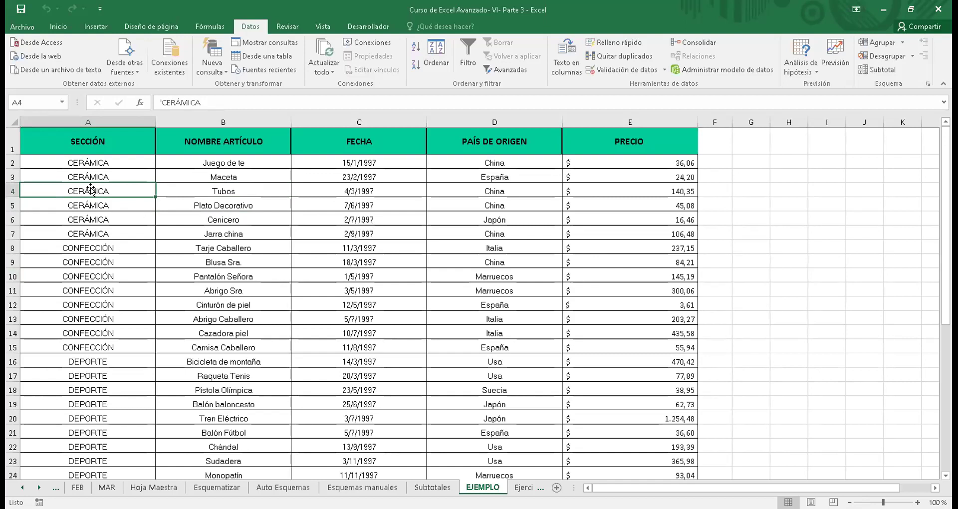
{"action": "key", "text": "Right"}
{"action": "key", "text": "Right"}
{"action": "key", "text": "Right"}
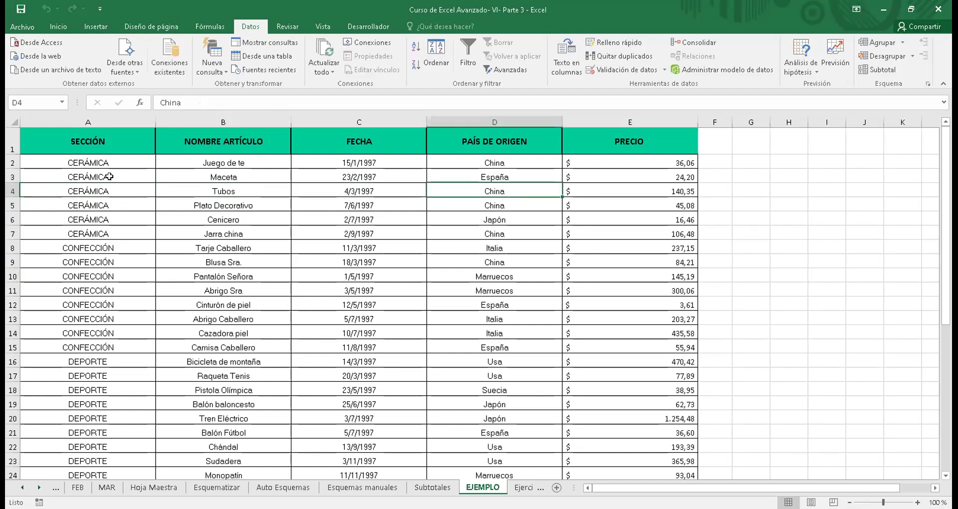
{"action": "left_click", "coordinate": [415, 46]}
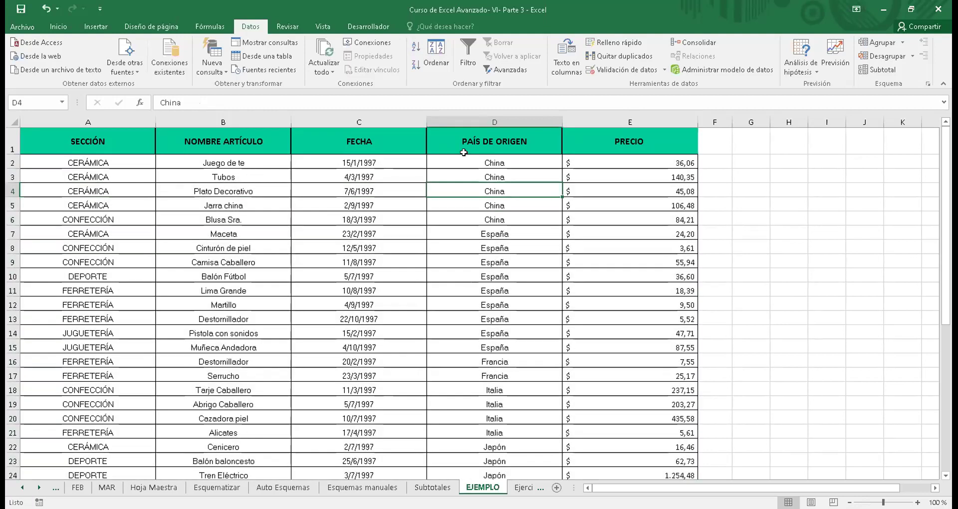
Select the China and España entries in the PAÍS DE ORIGEN column to check how the sort grouped them
{"action": "left_click_drag", "start_coordinate": [464, 162], "coordinate": [479, 220]}
{"action": "left_click_drag", "start_coordinate": [474, 277], "coordinate": [475, 333]}
{"action": "left_click_drag", "start_coordinate": [470, 205], "coordinate": [492, 219]}
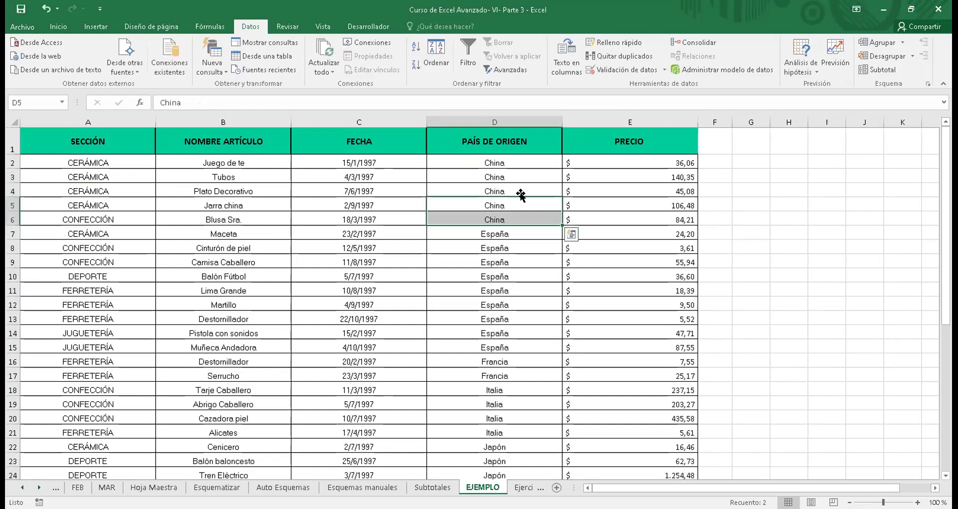
{"action": "key", "text": "Up"}
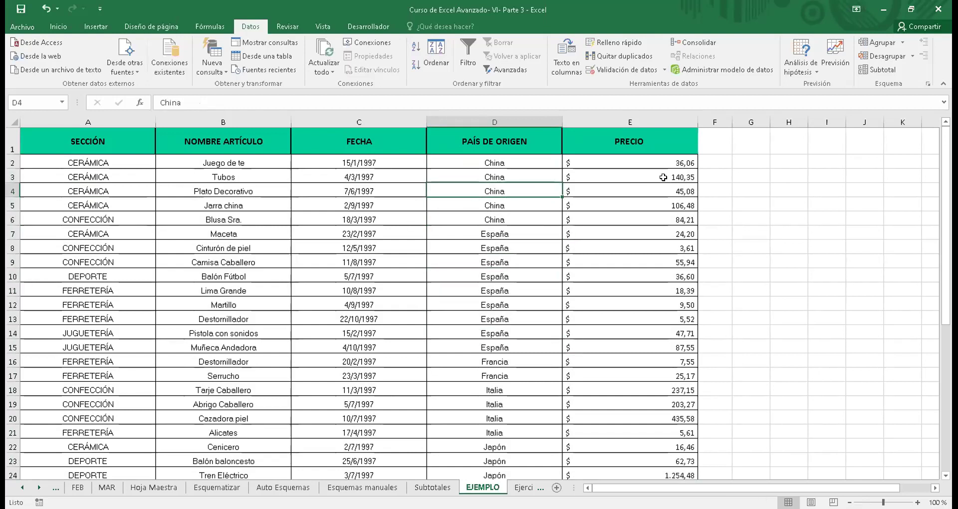
Insert PRECIO subtotals at each change in PAÍS DE ORIGEN using the Máx. function
{"action": "left_click", "coordinate": [877, 69]}
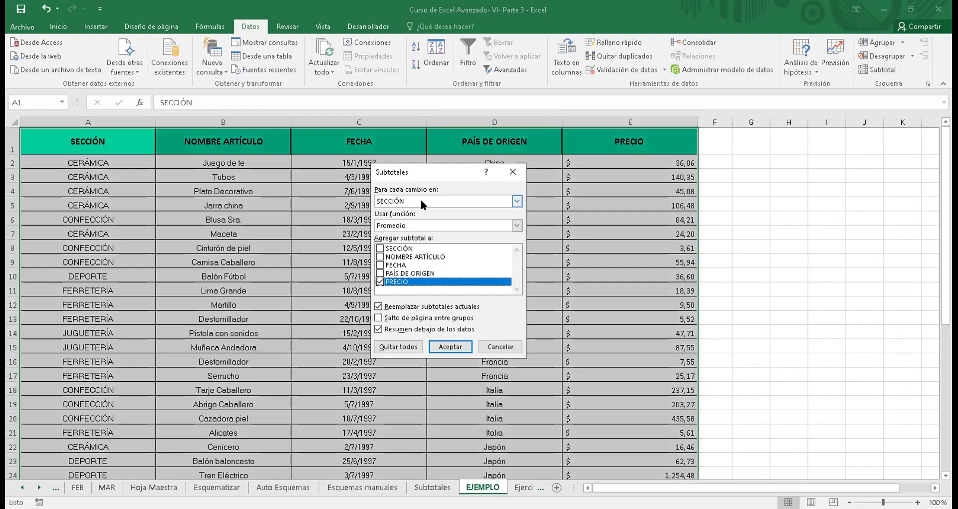
{"action": "left_click", "coordinate": [421, 202]}
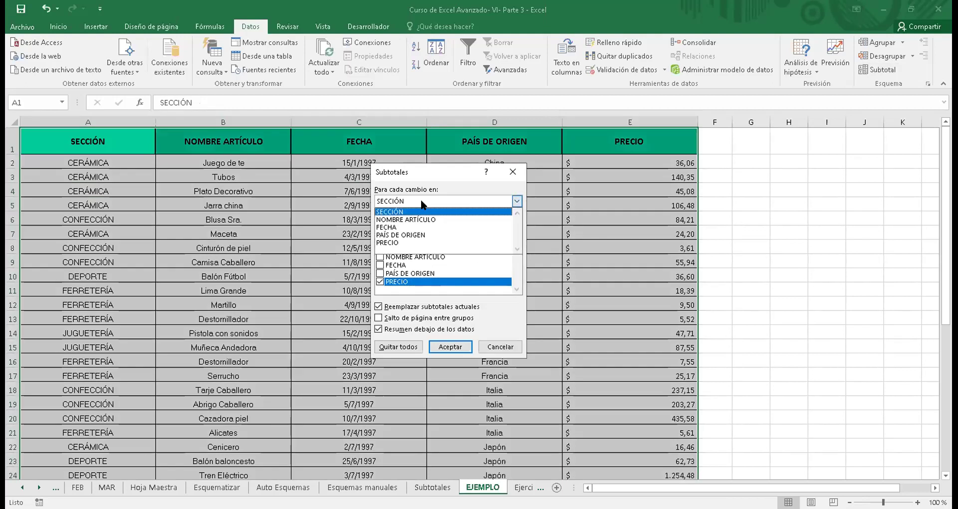
{"action": "left_click", "coordinate": [417, 234]}
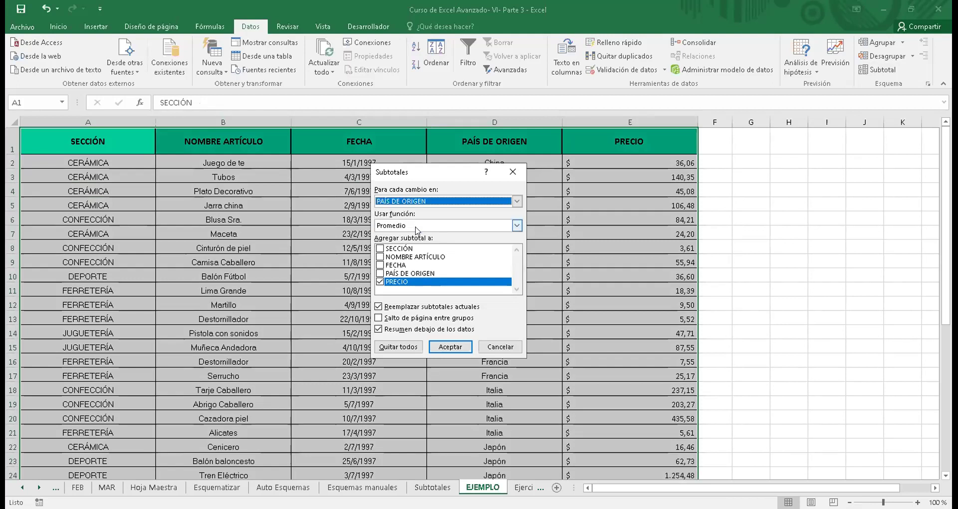
{"action": "left_click", "coordinate": [418, 225]}
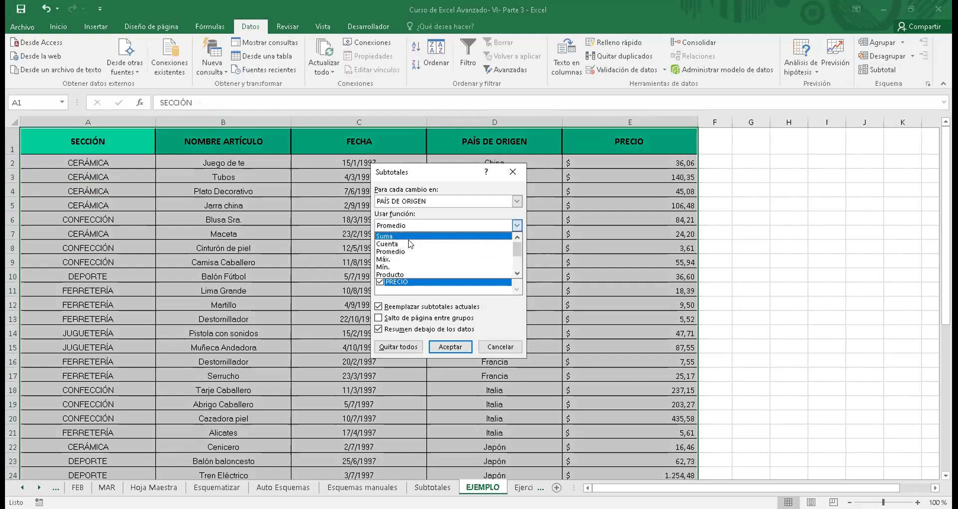
{"action": "left_click", "coordinate": [409, 264]}
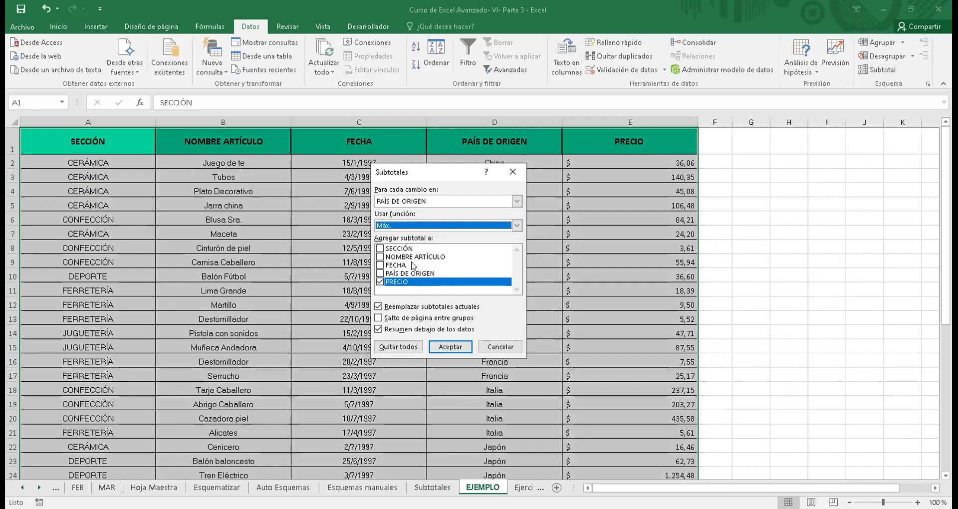
{"action": "left_click", "coordinate": [445, 345]}
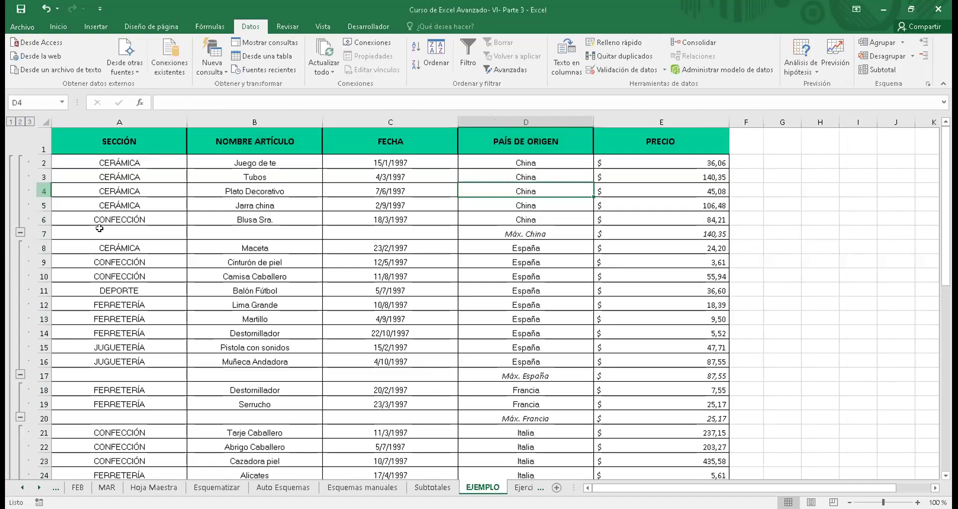
Make the Máx. China price in E7 bold
{"action": "left_click_drag", "start_coordinate": [120, 249], "coordinate": [522, 235]}
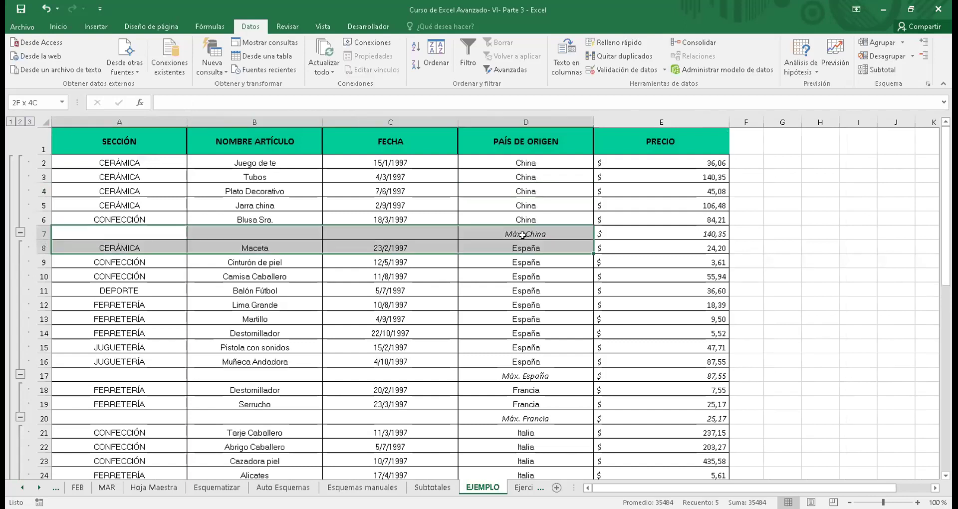
{"action": "left_click", "coordinate": [522, 235]}
{"action": "key", "text": "Right"}
{"action": "key", "text": "Down"}
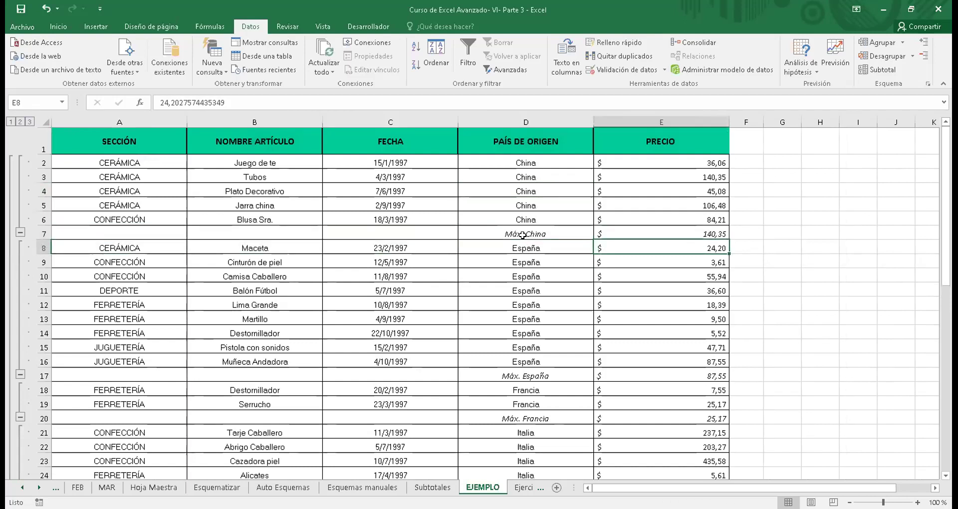
{"action": "key", "text": "Up"}
{"action": "key", "text": "ctrl+n"}
Make the Máx. España price in E17 bold
{"action": "key", "text": "Down"}
{"action": "key", "text": "Down"}
{"action": "key", "text": "Down"}
{"action": "key", "text": "Down"}
{"action": "key", "text": "Down"}
{"action": "key", "text": "Down"}
{"action": "key", "text": "Down"}
{"action": "key", "text": "Down"}
{"action": "key", "text": "Down"}
{"action": "key", "text": "Down"}
{"action": "key", "text": "Down"}
{"action": "key", "text": "Down"}
{"action": "key", "text": "Up"}
{"action": "key", "text": "Up"}
{"action": "key", "text": "ctrl+n"}
Make the Tarje Caballero price in E21 bold
{"action": "key", "text": "Down"}
{"action": "key", "text": "Down"}
{"action": "key", "text": "Up"}
{"action": "key", "text": "Down"}
{"action": "key", "text": "Down"}
{"action": "key", "text": "Down"}
{"action": "key", "text": "ctrl+n"}
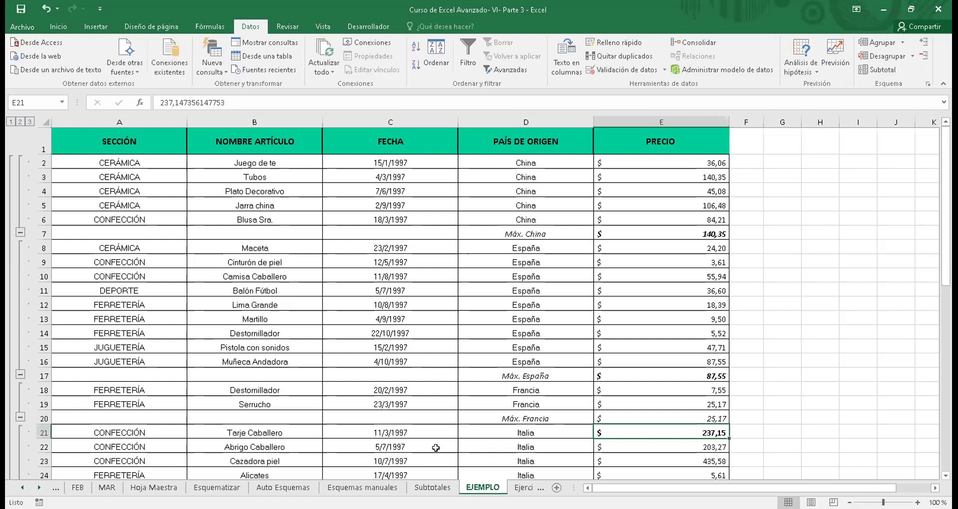
Open the Ejercicio sheet to view the ESQUEMAS exercise on monthly income and expenses
{"action": "left_click", "coordinate": [517, 490]}
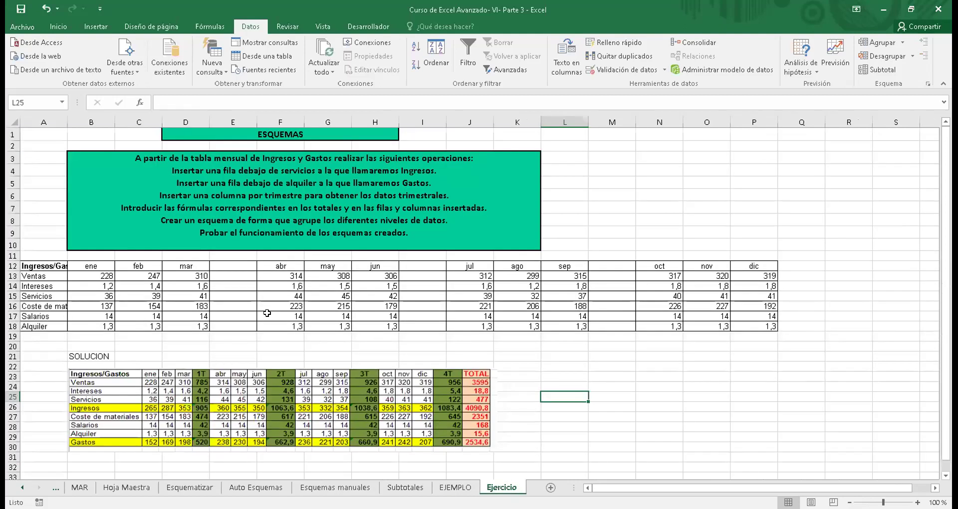
{"action": "left_click", "coordinate": [308, 315]}
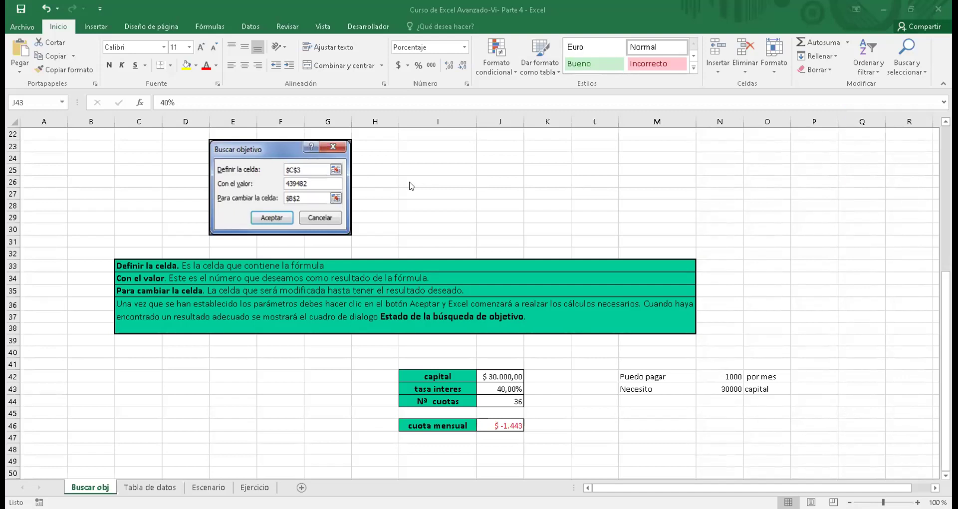
Go from the loan example up to the Buscar objetivo title of the Buscar obj sheet
{"action": "key", "text": "Up"}
{"action": "key", "text": "Up"}
{"action": "key", "text": "Up"}
{"action": "key", "text": "Up"}
{"action": "key", "text": "Up"}
{"action": "key", "text": "Up"}
{"action": "key", "text": "Up"}
{"action": "key", "text": "Up"}
{"action": "key", "text": "Up"}
{"action": "key", "text": "Up"}
{"action": "key", "text": "Up"}
{"action": "key", "text": "Up"}
{"action": "key", "text": "Up"}
{"action": "key", "text": "Up"}
{"action": "key", "text": "Up"}
{"action": "key", "text": "Up"}
{"action": "key", "text": "Up"}
{"action": "key", "text": "Up"}
{"action": "key", "text": "Up"}
{"action": "key", "text": "Up"}
{"action": "key", "text": "Up"}
{"action": "key", "text": "Up"}
{"action": "key", "text": "Up"}
{"action": "key", "text": "Up"}
{"action": "key", "text": "Up"}
{"action": "key", "text": "Up"}
{"action": "key", "text": "Up"}
{"action": "key", "text": "Up"}
{"action": "key", "text": "Up"}
{"action": "key", "text": "Up"}
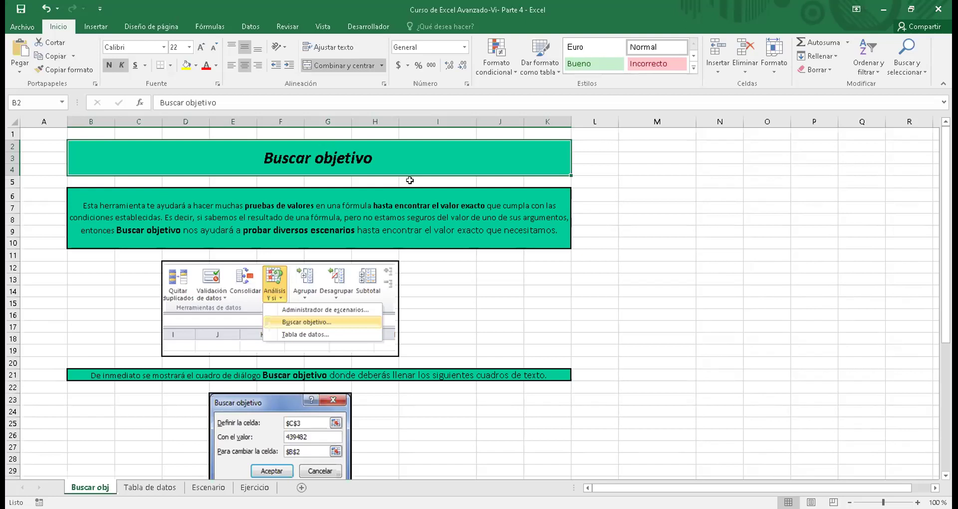
Read the Buscar objetivo explanation and examine the illustration of the Análisis Y si options
{"action": "key", "text": "Down"}
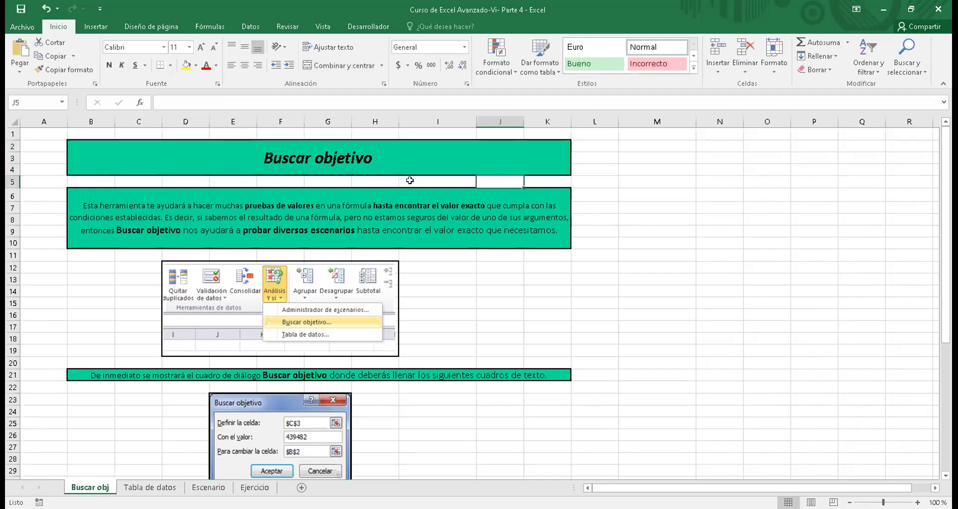
{"action": "key", "text": "Down"}
{"action": "key", "text": "Right"}
{"action": "key", "text": "Down"}
{"action": "key", "text": "Right"}
{"action": "key", "text": "Down"}
{"action": "key", "text": "Down"}
{"action": "key", "text": "Down"}
{"action": "key", "text": "Down"}
{"action": "key", "text": "Down"}
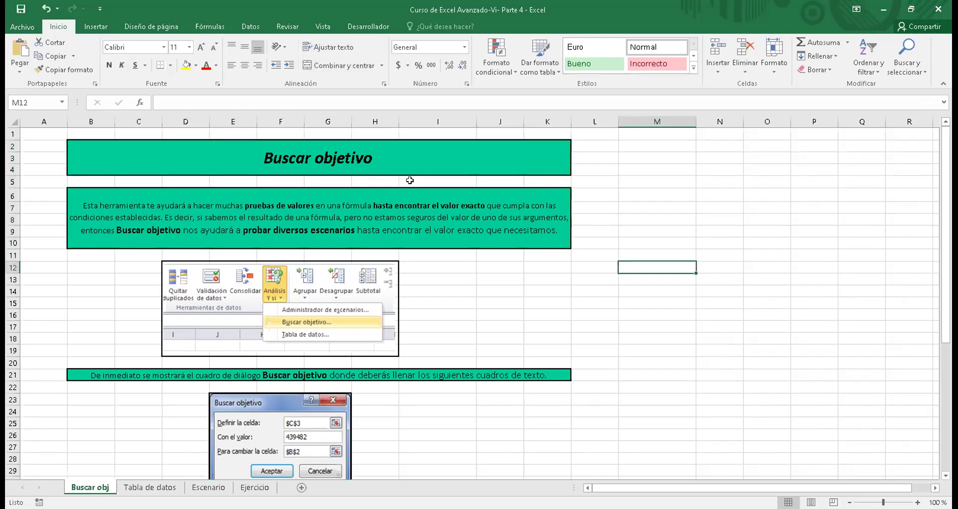
{"action": "key", "text": "Down"}
{"action": "key", "text": "Down"}
{"action": "key", "text": "Down"}
{"action": "key", "text": "Down"}
{"action": "key", "text": "Down"}
{"action": "key", "text": "Down"}
{"action": "key", "text": "Down"}
{"action": "key", "text": "Down"}
{"action": "key", "text": "Down"}
{"action": "key", "text": "Down"}
{"action": "key", "text": "Down"}
{"action": "key", "text": "Down"}
{"action": "key", "text": "Down"}
{"action": "key", "text": "Down"}
{"action": "key", "text": "Down"}
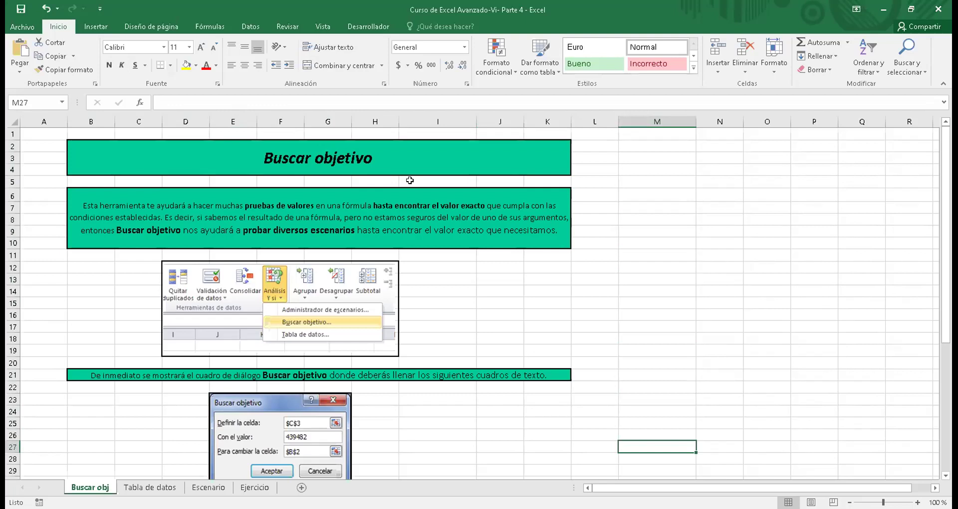
Examine the Buscar objetivo dialog illustration, its field definitions and the loan example below them
{"action": "key", "text": "Down"}
{"action": "key", "text": "Down"}
{"action": "key", "text": "Down"}
{"action": "key", "text": "Down"}
{"action": "key", "text": "Down"}
{"action": "key", "text": "Down"}
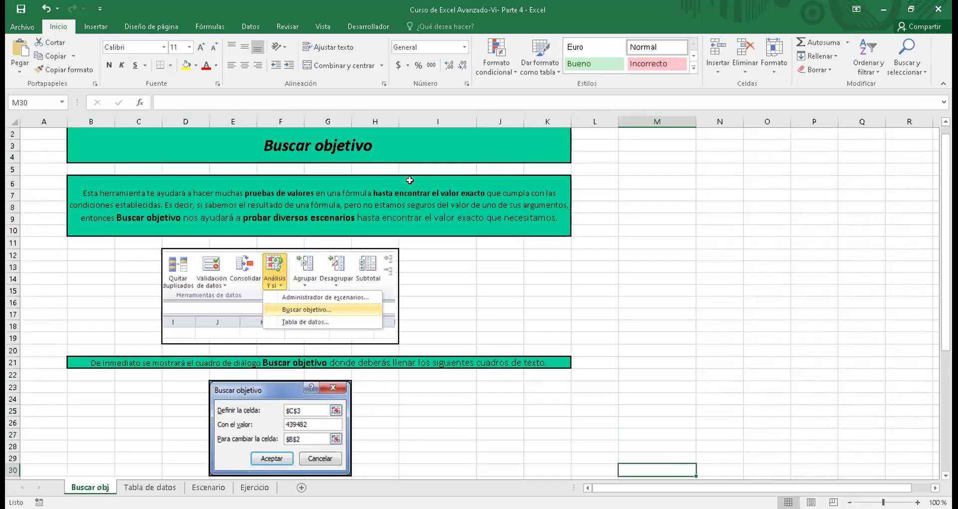
{"action": "key", "text": "Down"}
{"action": "key", "text": "Down"}
{"action": "key", "text": "Down"}
{"action": "key", "text": "Down"}
{"action": "key", "text": "Down"}
{"action": "key", "text": "Down"}
{"action": "key", "text": "Down"}
{"action": "key", "text": "Down"}
{"action": "key", "text": "Down"}
{"action": "key", "text": "Down"}
{"action": "key", "text": "Down"}
{"action": "key", "text": "Down"}
{"action": "key", "text": "Down"}
{"action": "key", "text": "Down"}
{"action": "key", "text": "Down"}
{"action": "key", "text": "Down"}
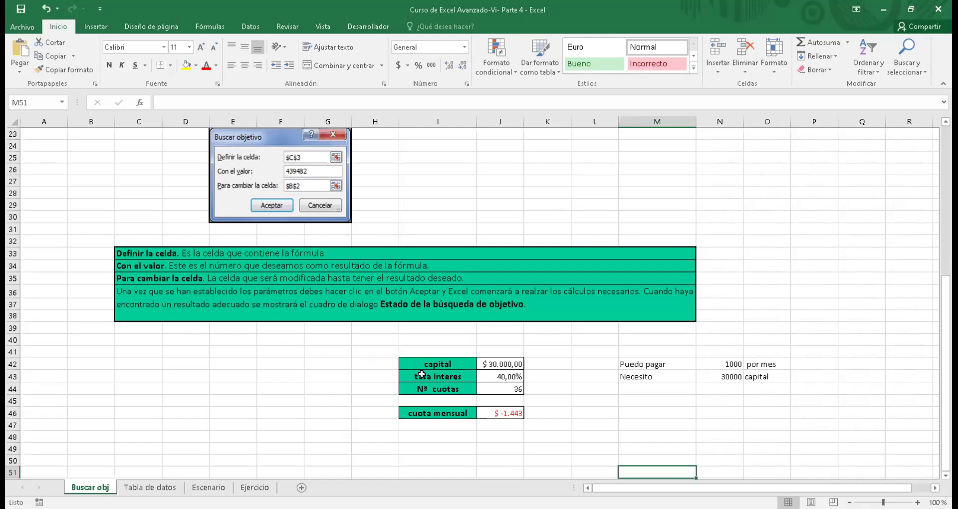
Examine the loan example's capital in J42 and the PAGO formula for the cuota mensual in J46
{"action": "left_click", "coordinate": [547, 377]}
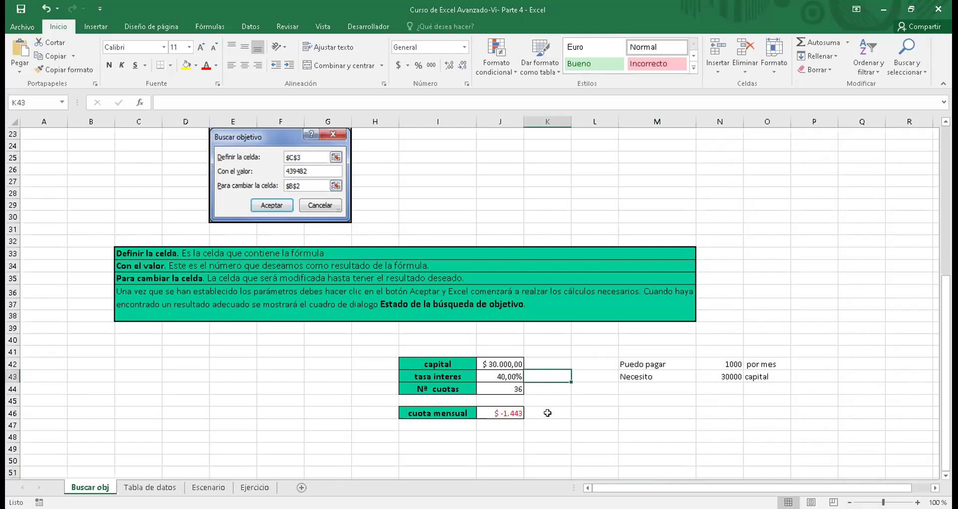
{"action": "left_click", "coordinate": [548, 413]}
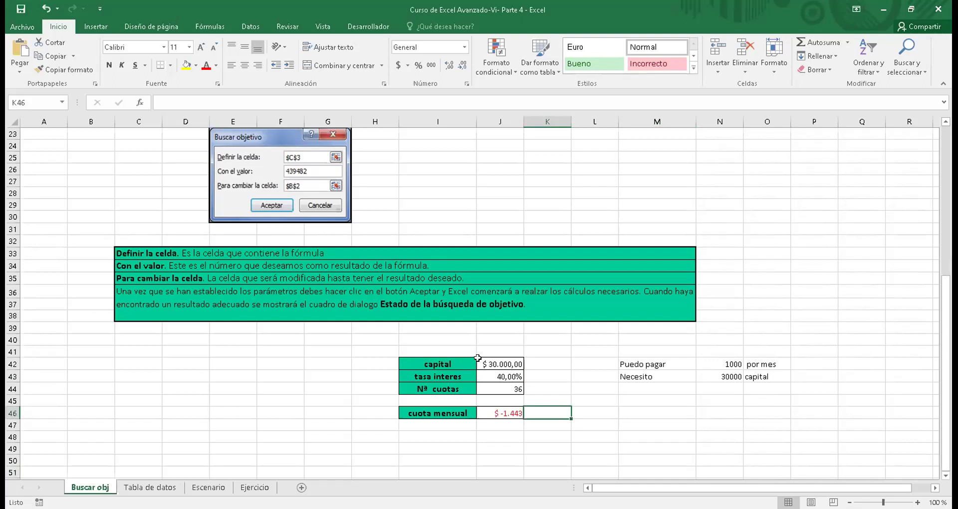
{"action": "left_click", "coordinate": [497, 365]}
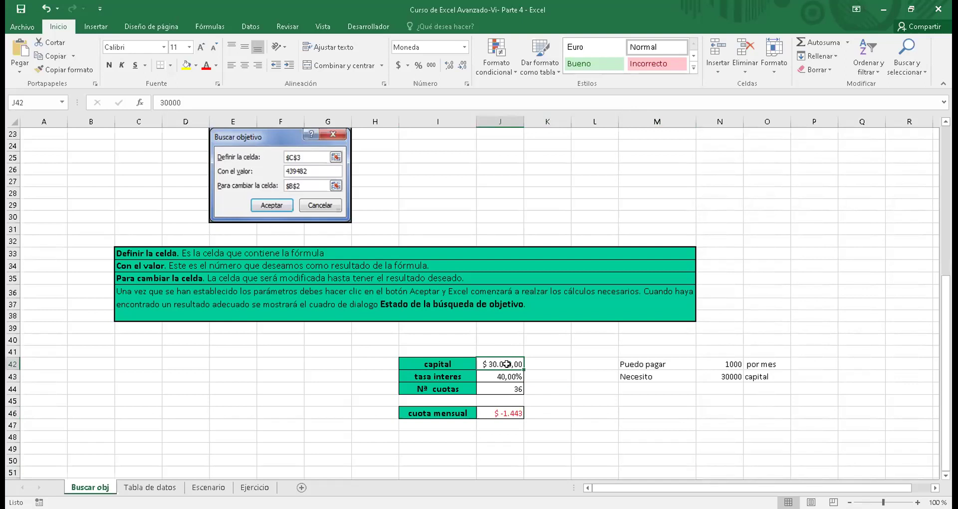
{"action": "left_click", "coordinate": [506, 415]}
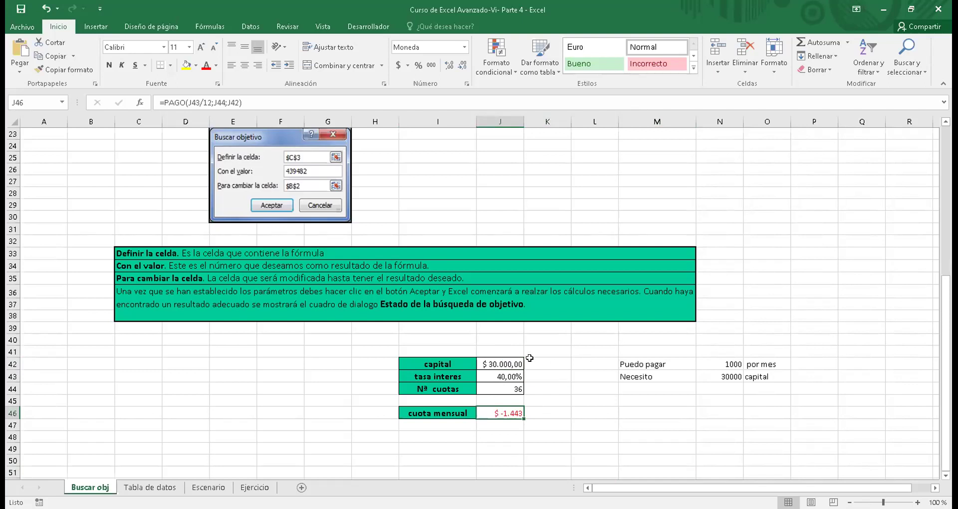
{"action": "left_click", "coordinate": [580, 364]}
{"action": "key", "text": "Left"}
{"action": "key", "text": "Left"}
{"action": "key", "text": "Up"}
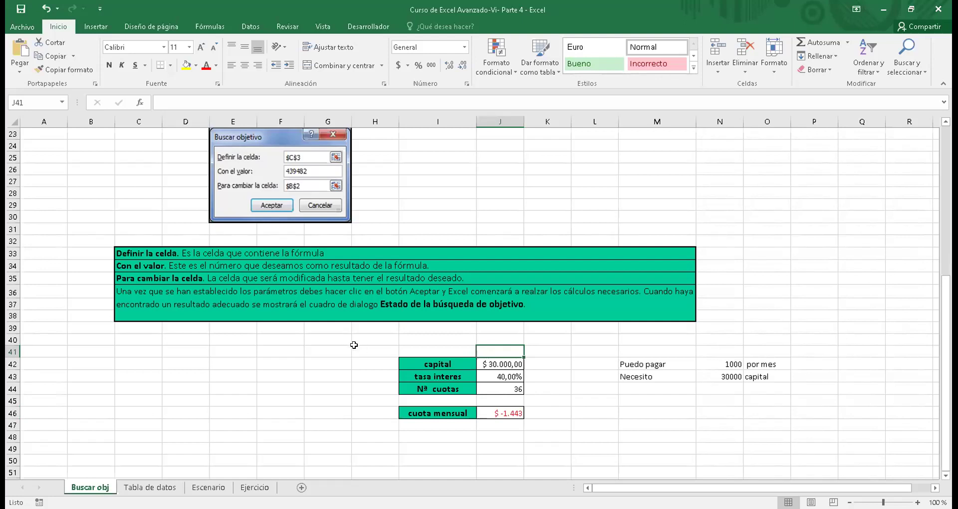
Make the Puedo pagar and Necesito notes in M42:O43 bold
{"action": "key", "text": "Down"}
{"action": "key", "text": "Left"}
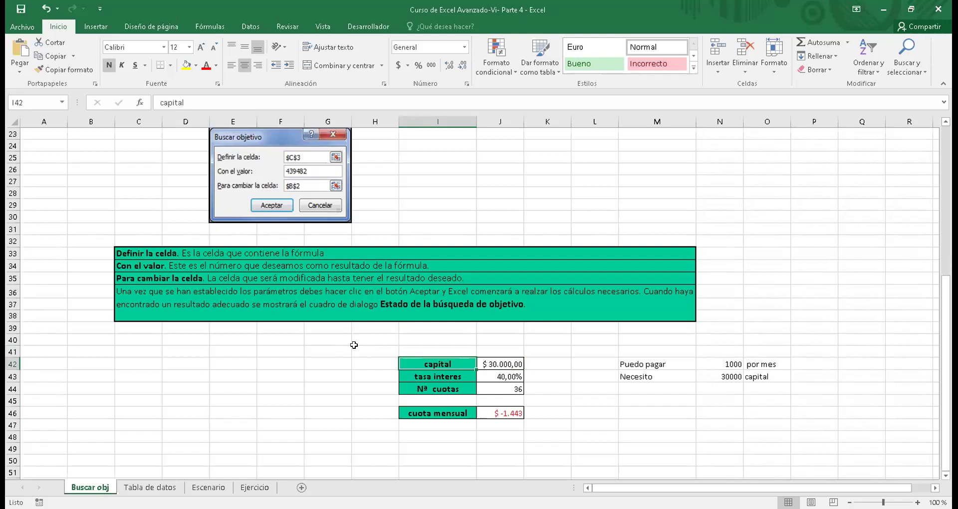
{"action": "left_click_drag", "start_coordinate": [636, 357], "coordinate": [768, 383]}
{"action": "key", "text": "ctrl+n"}
{"action": "left_click", "coordinate": [689, 398]}
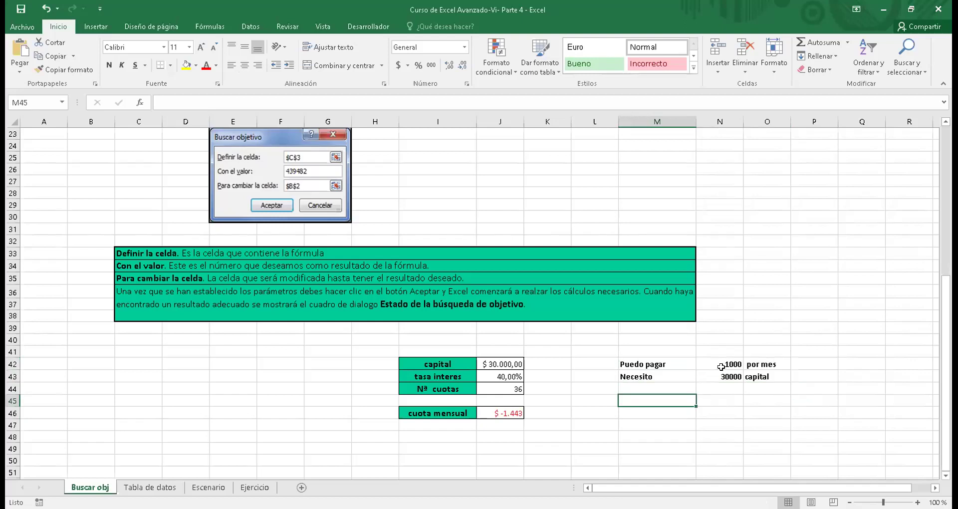
Examine the affordable payment in N42, the needed capital in N43 and each argument of the PAGO formula in J46
{"action": "left_click", "coordinate": [721, 366]}
{"action": "left_click", "coordinate": [723, 378]}
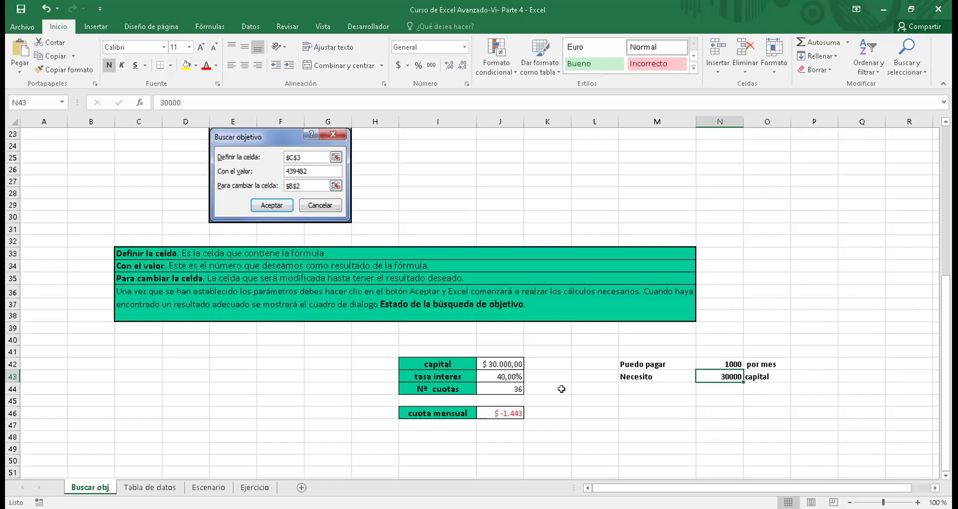
{"action": "left_click", "coordinate": [496, 414]}
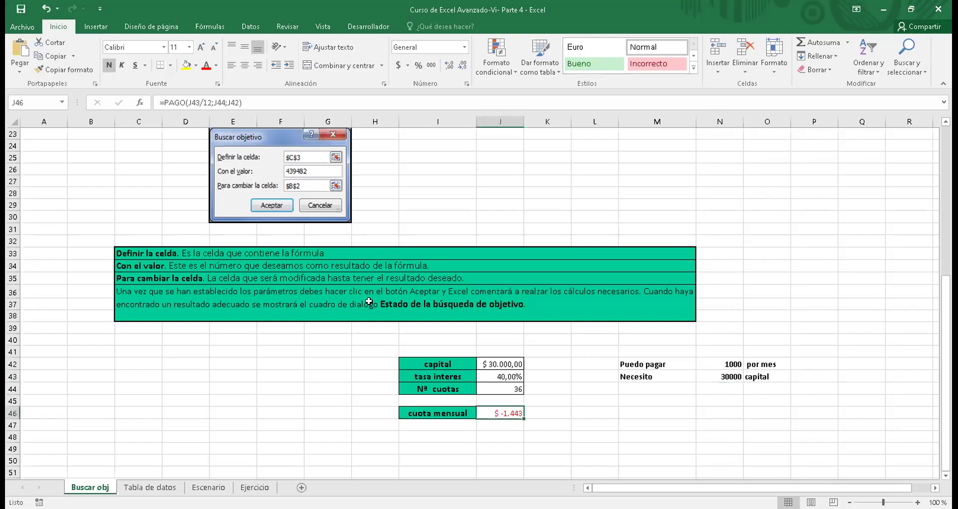
{"action": "left_click", "coordinate": [253, 102]}
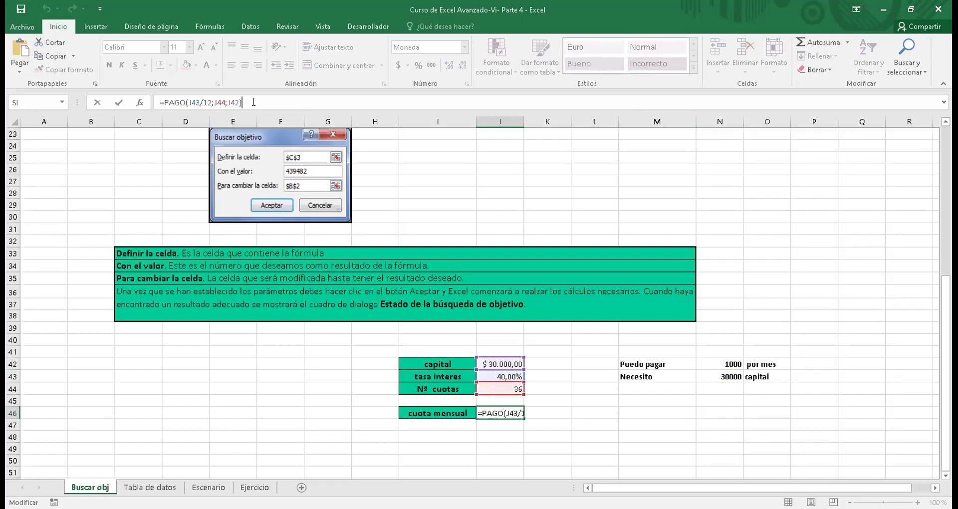
{"action": "left_click", "coordinate": [194, 99]}
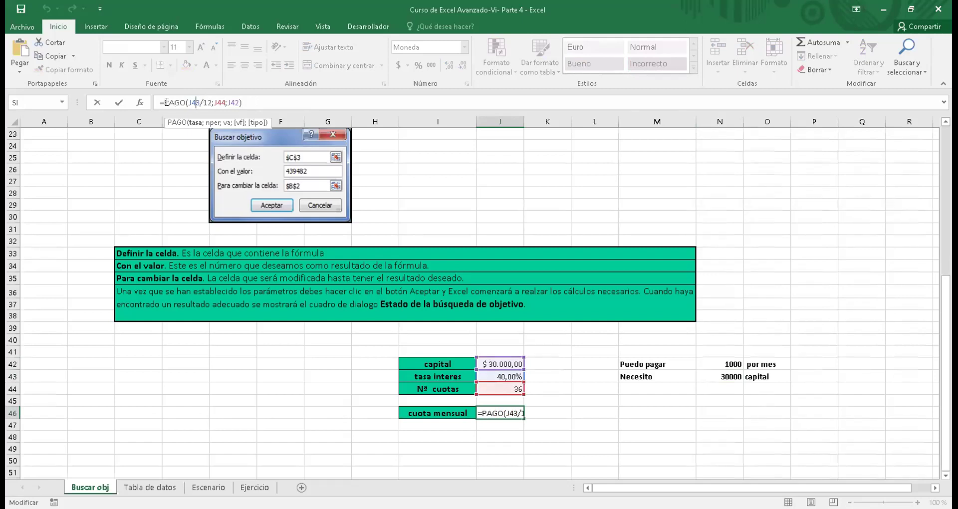
{"action": "left_click", "coordinate": [214, 100]}
{"action": "left_click", "coordinate": [231, 103]}
{"action": "left_click", "coordinate": [251, 102]}
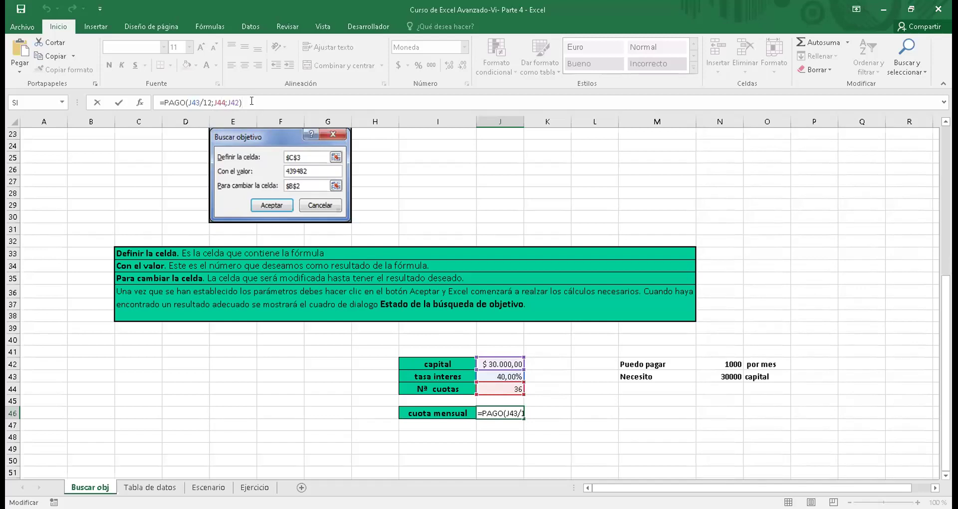
{"action": "key", "text": "Return"}
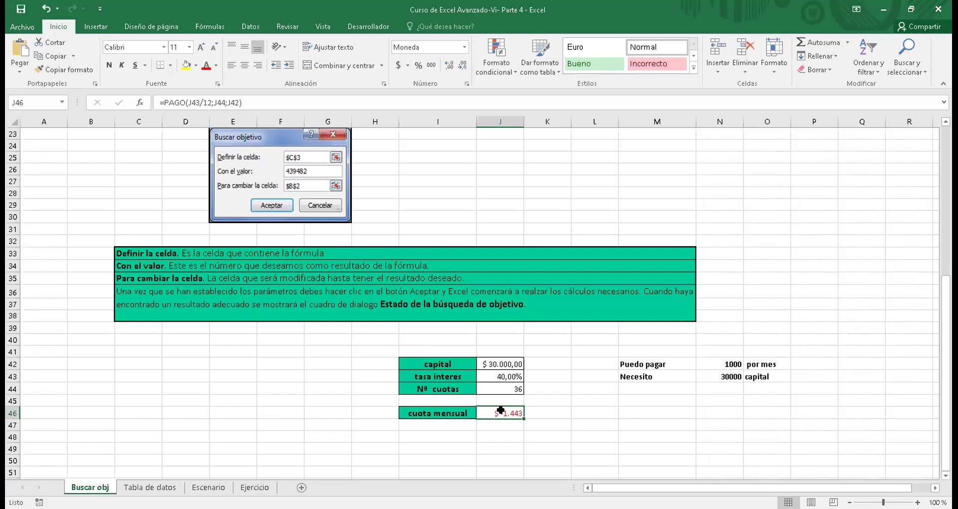
Start Buscar objetivo on the cuota mensual in J46 with a target value of -1000
{"action": "key", "text": "Left"}
{"action": "key", "text": "Right"}
{"action": "left_click", "coordinate": [659, 2]}
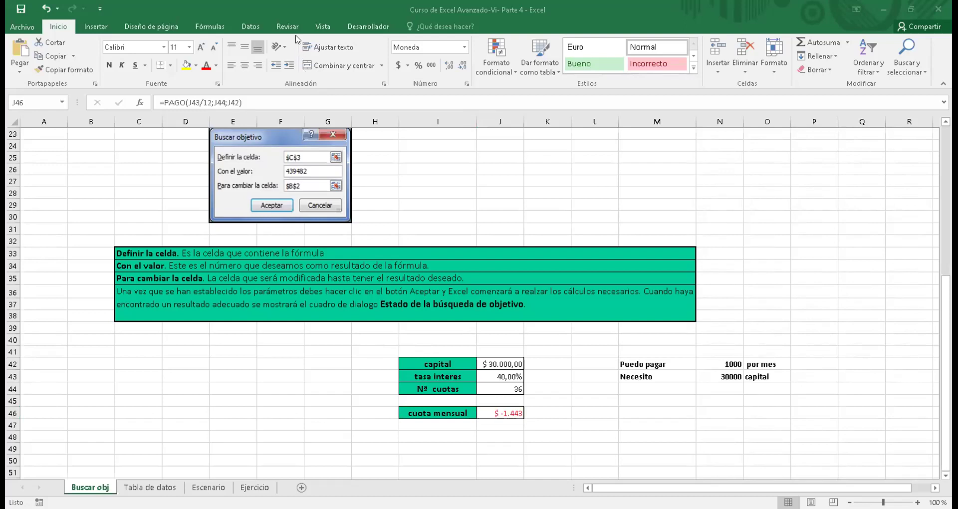
{"action": "left_click", "coordinate": [255, 27]}
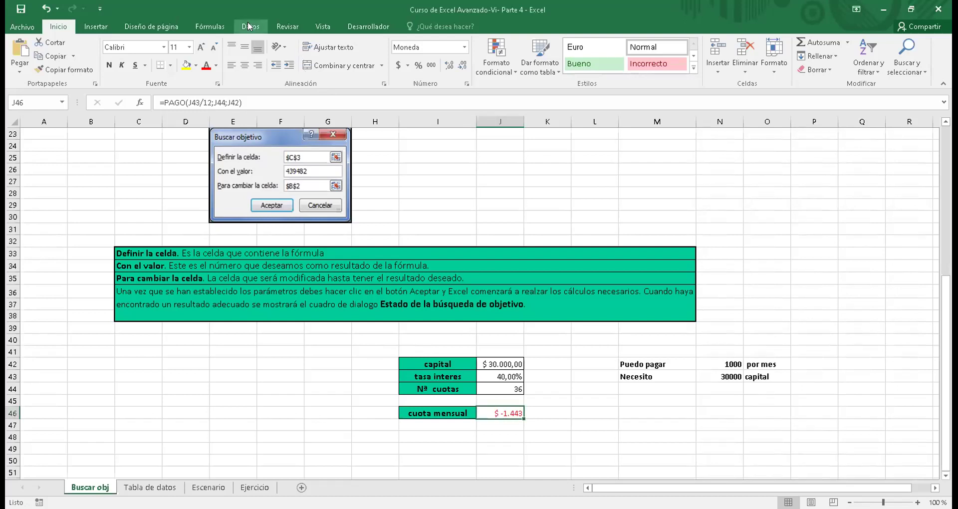
{"action": "left_click", "coordinate": [248, 25]}
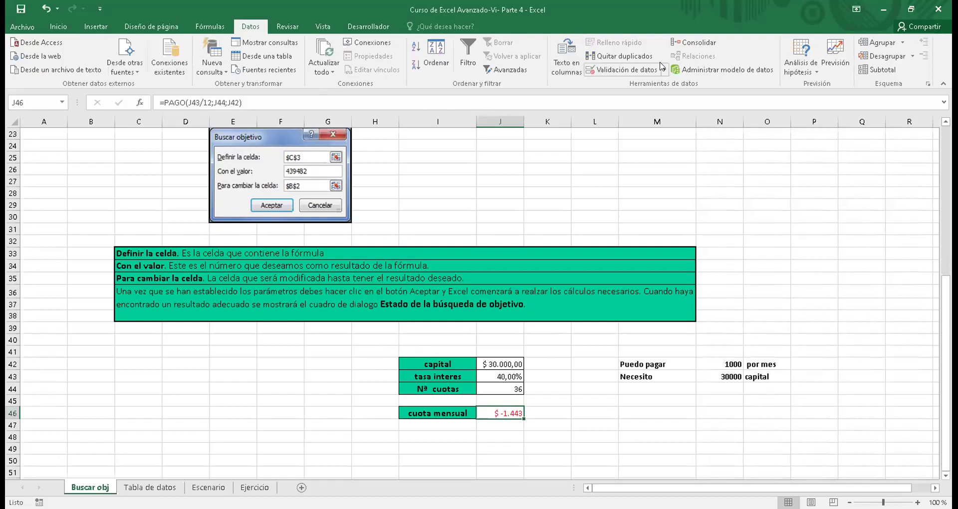
{"action": "left_click", "coordinate": [804, 74]}
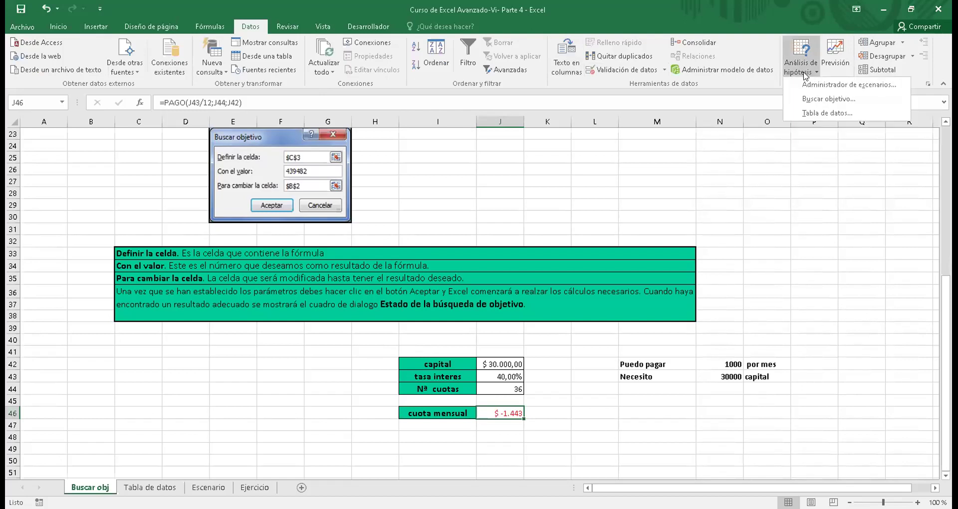
{"action": "left_click", "coordinate": [811, 102]}
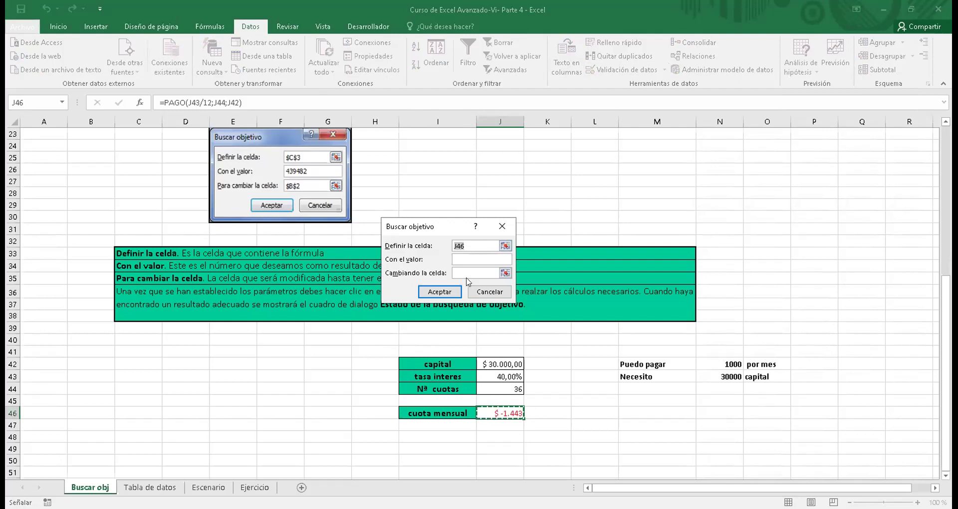
{"action": "left_click", "coordinate": [460, 258]}
{"action": "type", "text": "-1000"}
{"action": "left_click", "coordinate": [471, 272]}
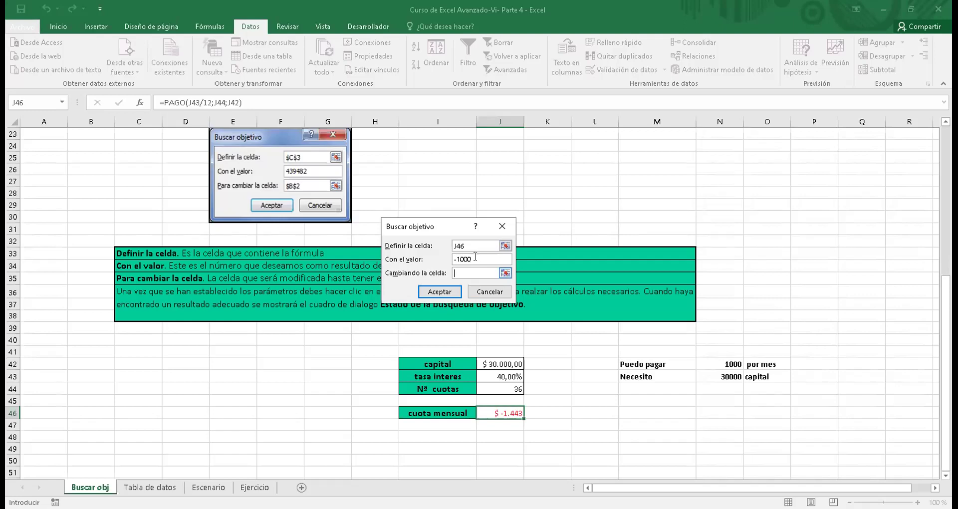
Use the Nº cuotas in J44 as the changing cell, run the goal search and accept its solution
{"action": "left_click", "coordinate": [475, 260]}
{"action": "left_click", "coordinate": [466, 273]}
{"action": "left_click", "coordinate": [501, 388]}
{"action": "left_click", "coordinate": [449, 292]}
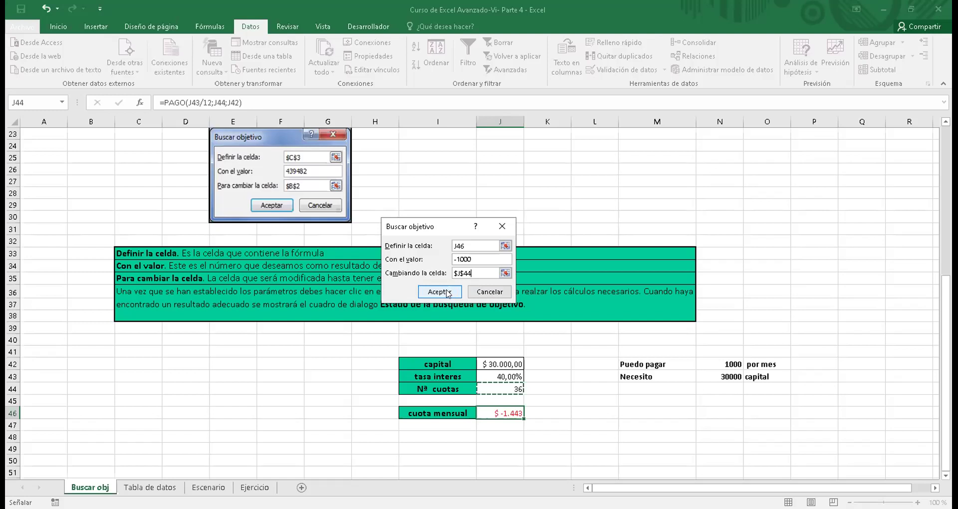
{"action": "left_click", "coordinate": [448, 294]}
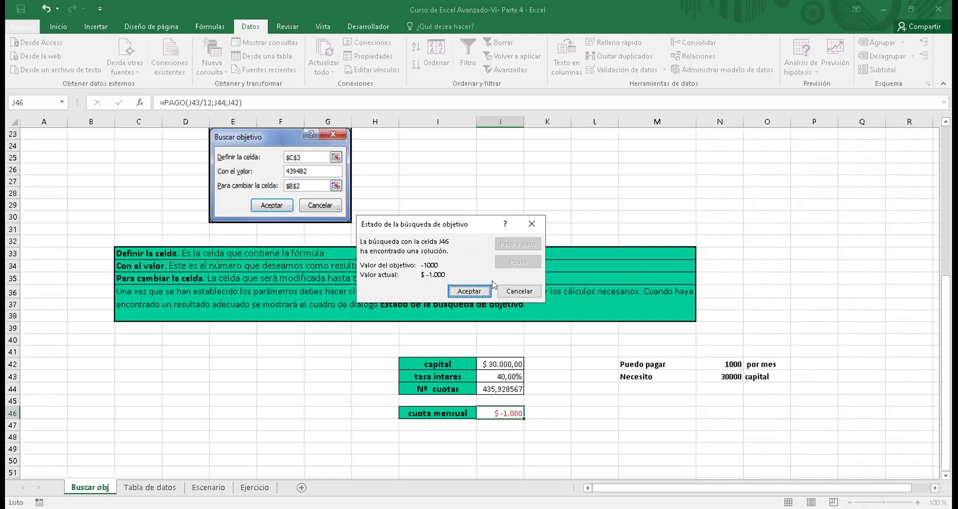
{"action": "key", "text": "Return"}
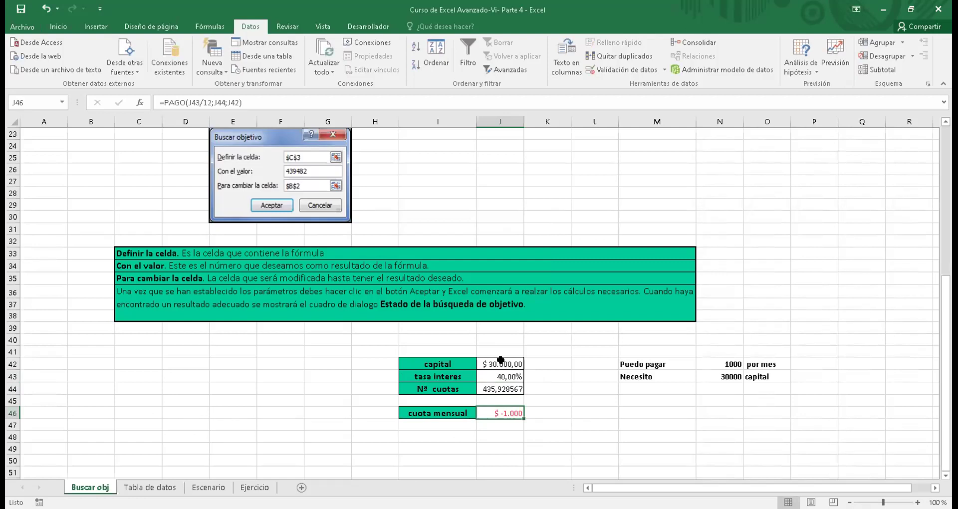
Check the loan values in J42:J44 and set the capital in J42 to 20000
{"action": "left_click", "coordinate": [501, 360]}
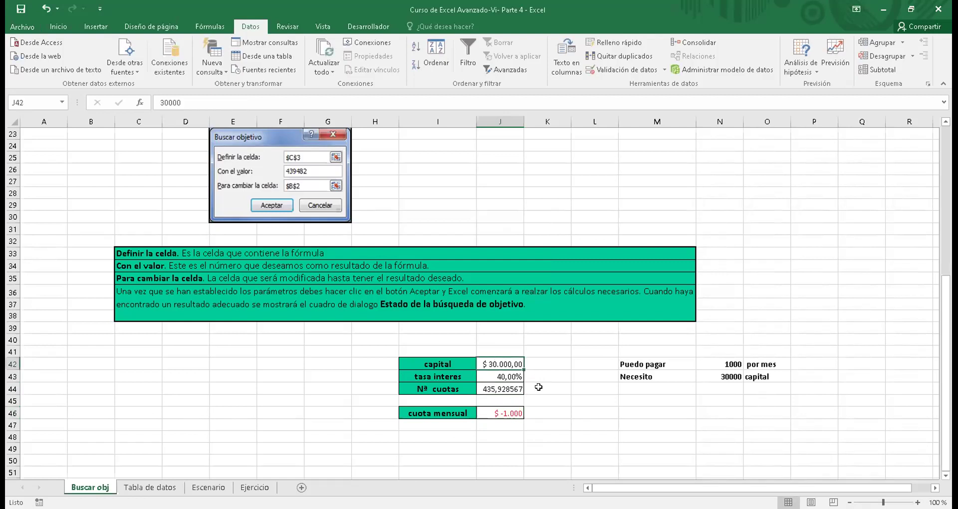
{"action": "left_click", "coordinate": [494, 377]}
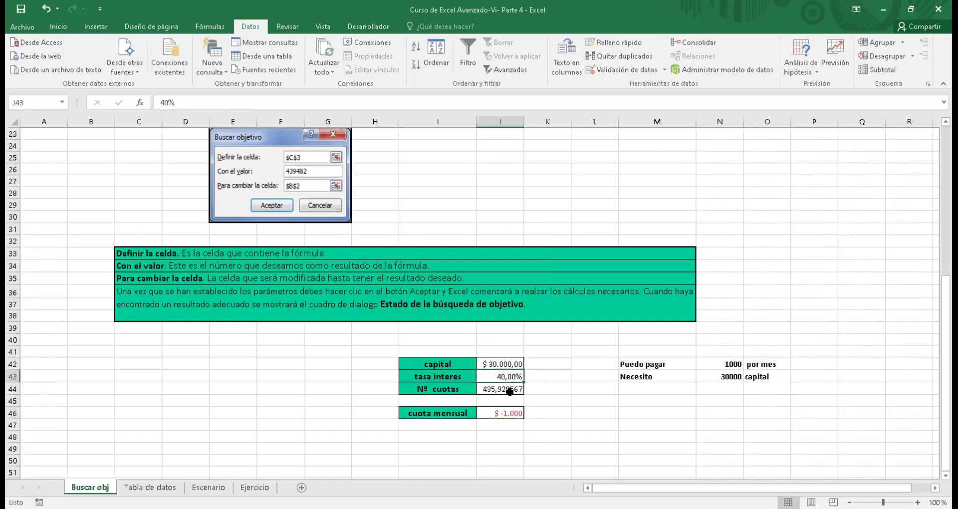
{"action": "left_click", "coordinate": [509, 392]}
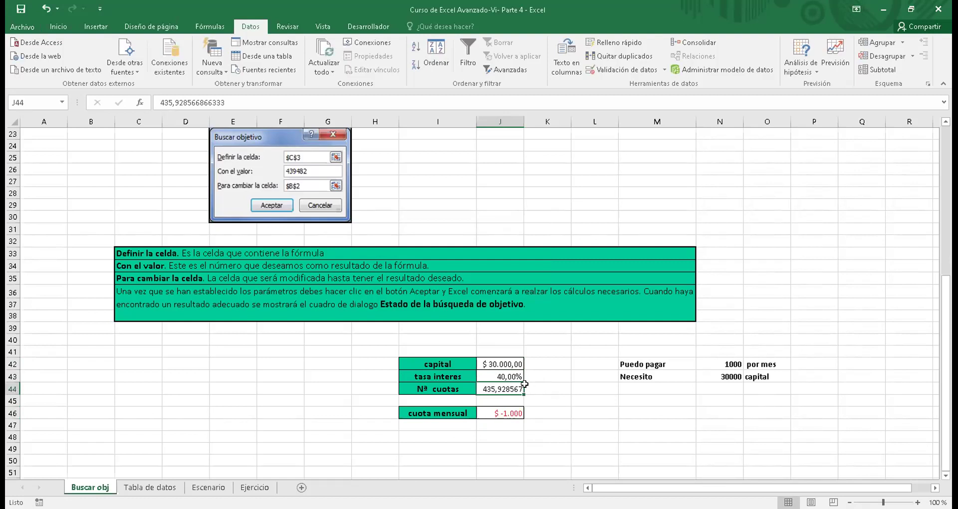
{"action": "left_click", "coordinate": [493, 360]}
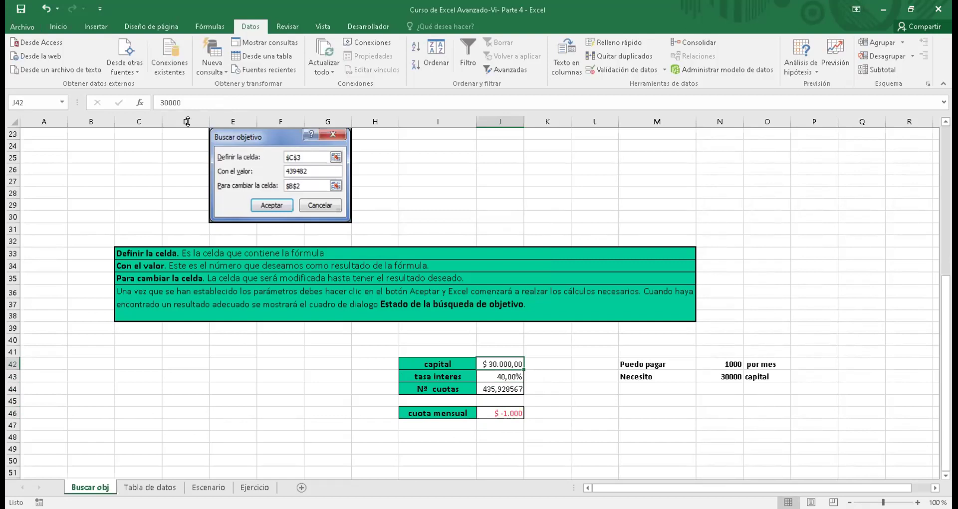
{"action": "left_click", "coordinate": [163, 101]}
{"action": "key", "text": "BackSpace"}
{"action": "type", "text": "2"}
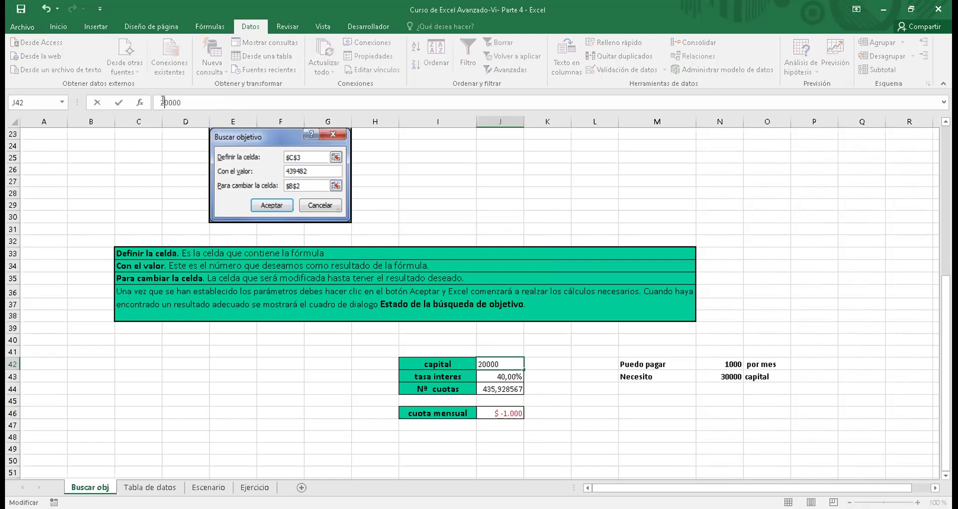
{"action": "key", "text": "Return"}
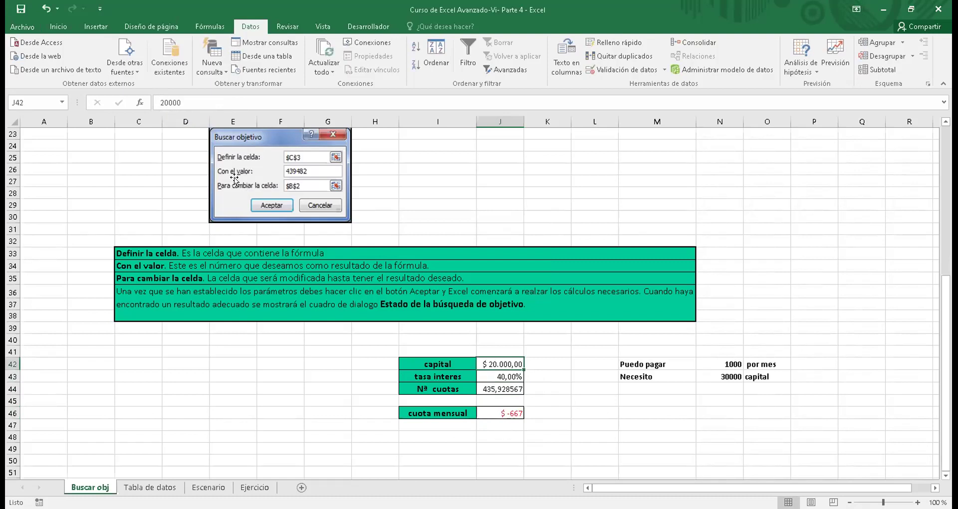
Set the tasa interes in J43 to 30%
{"action": "left_click", "coordinate": [482, 375]}
{"action": "type", "text": "30"}
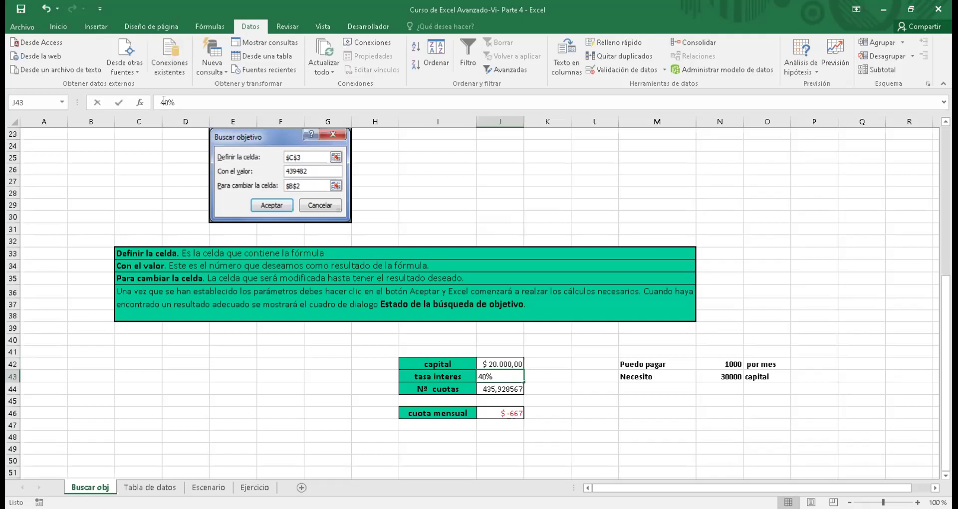
{"action": "key", "text": "Return"}
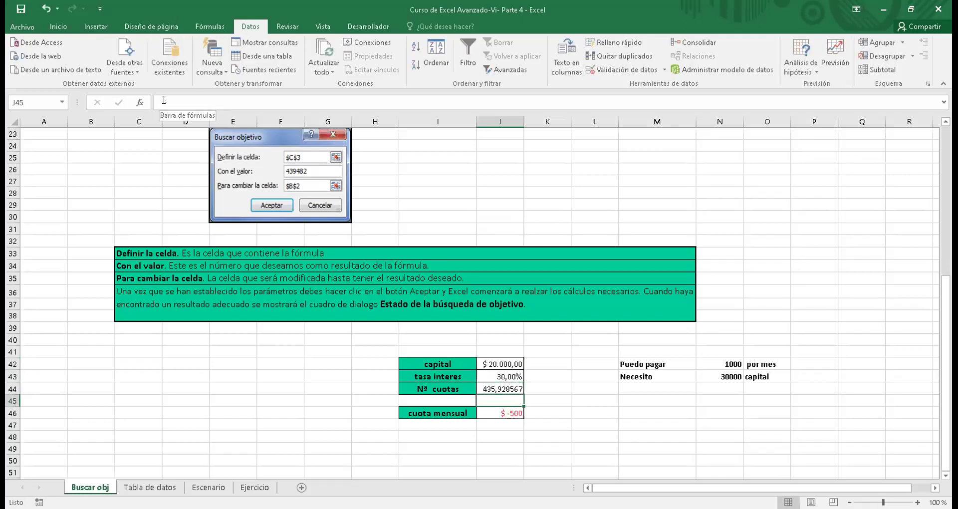
Set the capital in J42 back to 30000
{"action": "key", "text": "Up"}
{"action": "key", "text": "Up"}
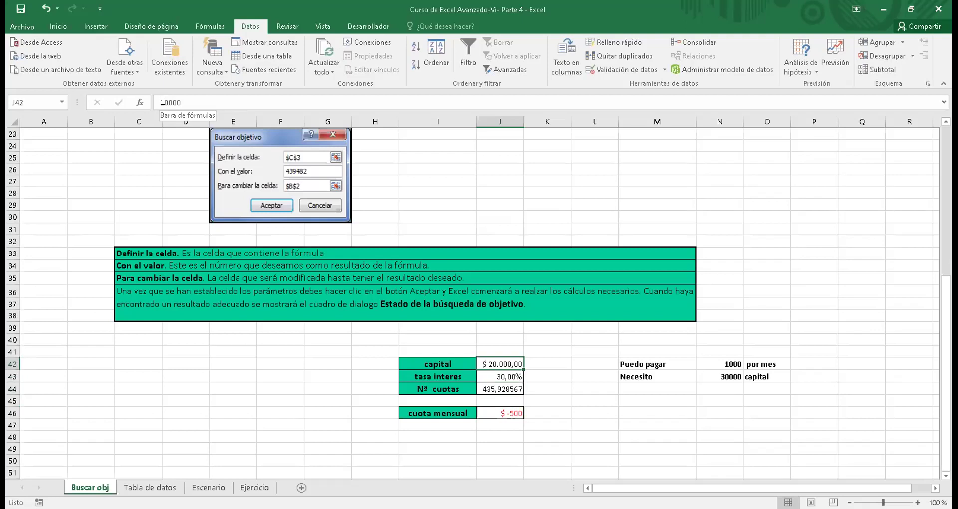
{"action": "left_click", "coordinate": [163, 101]}
{"action": "key", "text": "BackSpace"}
{"action": "type", "text": "3"}
{"action": "key", "text": "Return"}
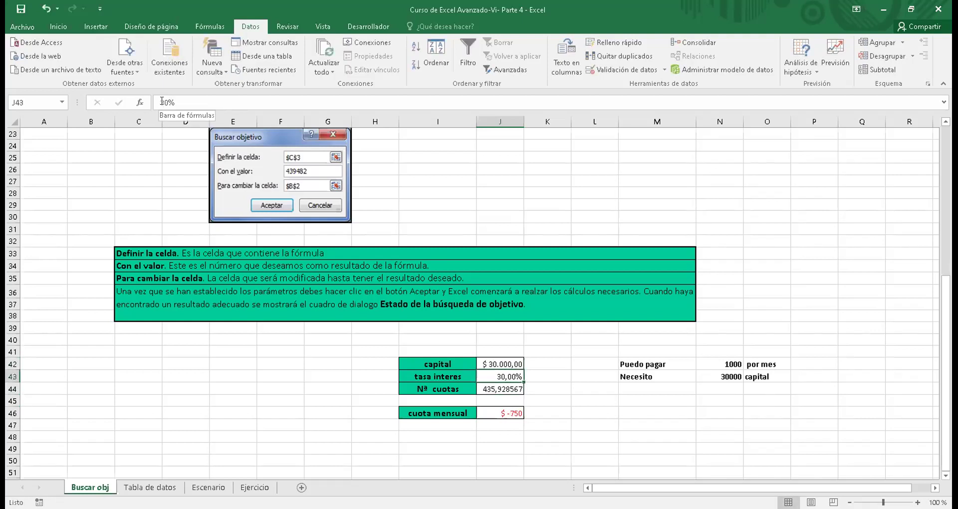
Set the tasa interes in J43 back to 40% and check the cuota mensual in J46
{"action": "left_click", "coordinate": [162, 102]}
{"action": "key", "text": "BackSpace"}
{"action": "type", "text": "5"}
{"action": "key", "text": "BackSpace"}
{"action": "type", "text": "4"}
{"action": "key", "text": "Return"}
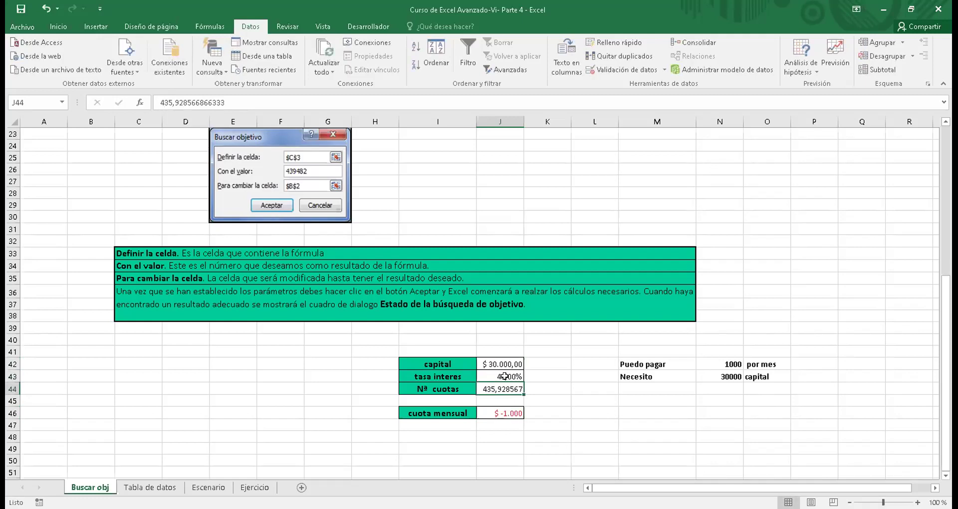
{"action": "left_click", "coordinate": [486, 415]}
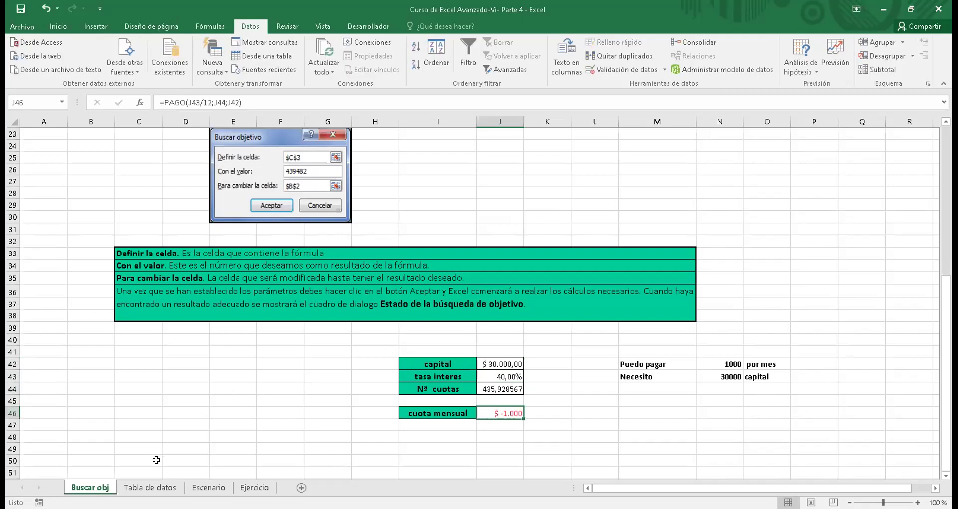
Switch to the Tabla de datos sheet and go up to its title
{"action": "left_click", "coordinate": [148, 487]}
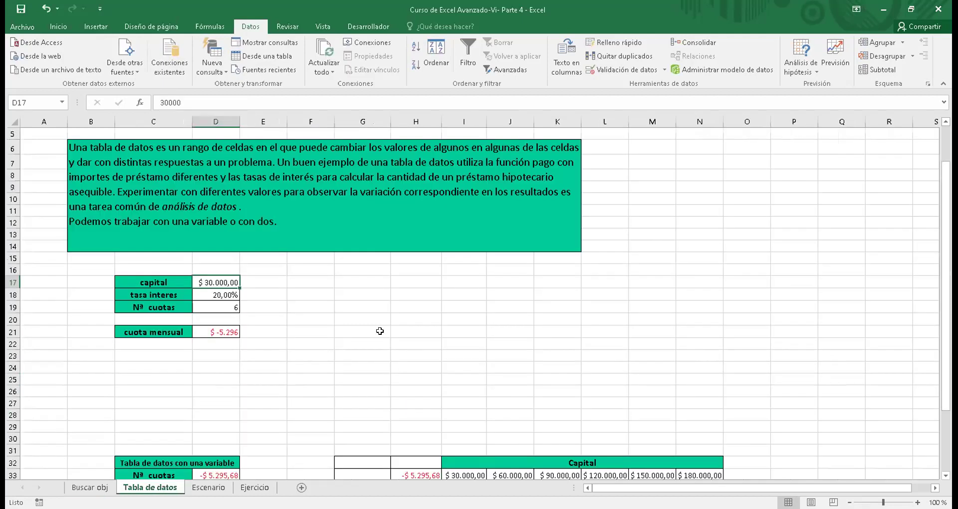
{"action": "left_click", "coordinate": [297, 293]}
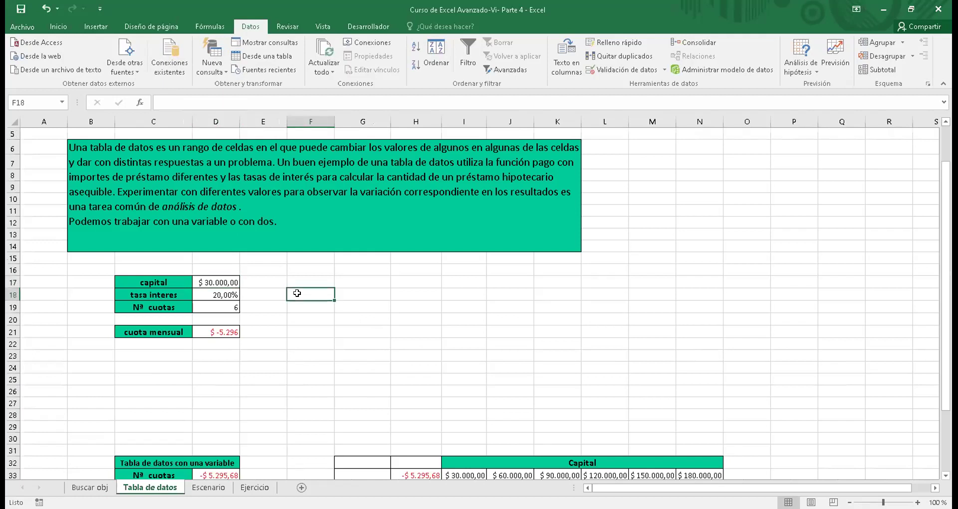
{"action": "key", "text": "Up"}
{"action": "key", "text": "Up"}
{"action": "key", "text": "Up"}
{"action": "key", "text": "Up"}
{"action": "key", "text": "Up"}
{"action": "key", "text": "Up"}
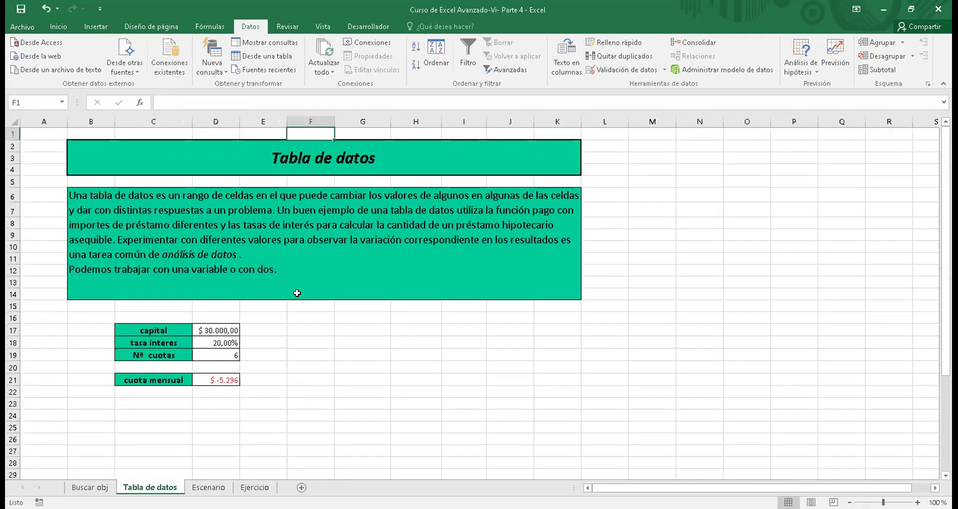
Read the Tabla de datos explanation and examine the loan example with capital, tasa interes, Nº cuotas and cuota mensual below it
{"action": "key", "text": "Down"}
{"action": "key", "text": "Down"}
{"action": "key", "text": "Down"}
{"action": "key", "text": "Down"}
{"action": "key", "text": "Down"}
{"action": "key", "text": "Down"}
{"action": "key", "text": "Down"}
{"action": "key", "text": "Down"}
{"action": "key", "text": "Down"}
{"action": "key", "text": "Down"}
{"action": "key", "text": "Down"}
{"action": "key", "text": "Down"}
{"action": "key", "text": "Down"}
{"action": "key", "text": "Down"}
{"action": "key", "text": "Down"}
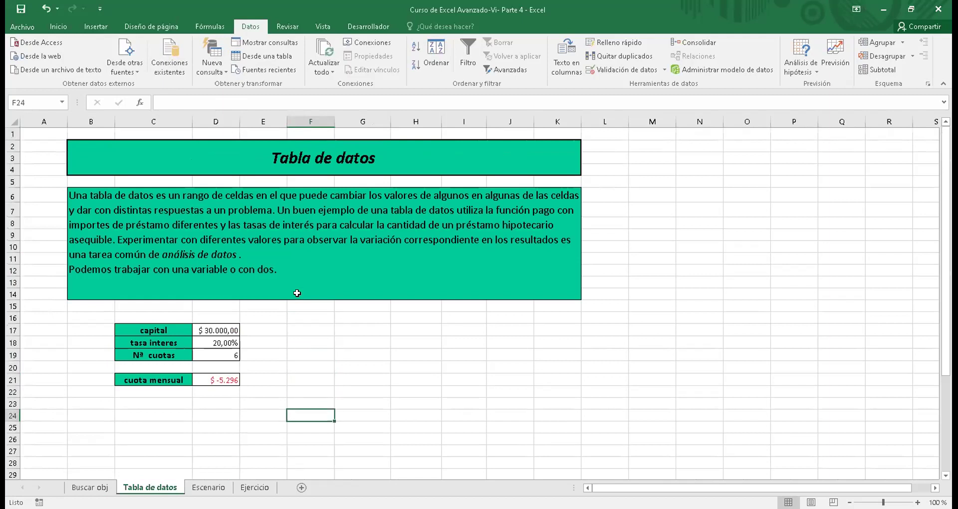
{"action": "key", "text": "Up"}
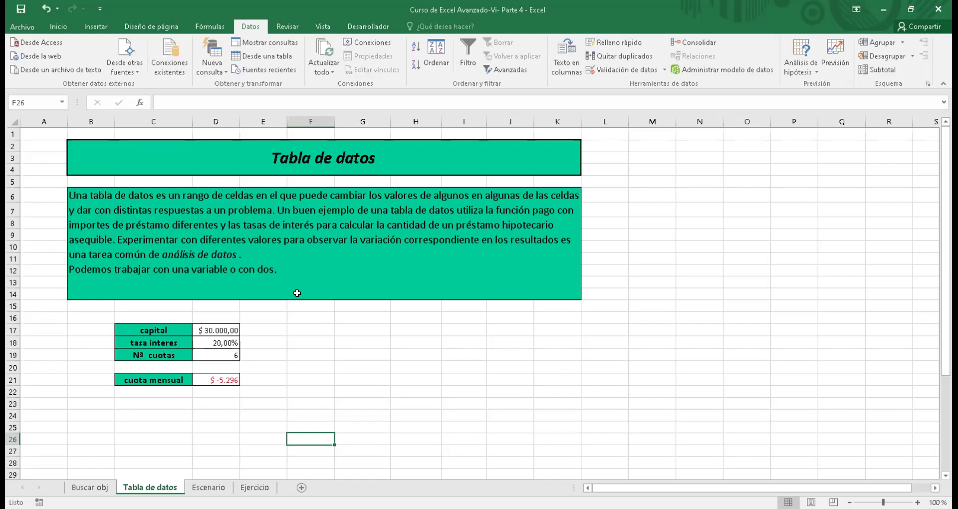
{"action": "left_click", "coordinate": [267, 364]}
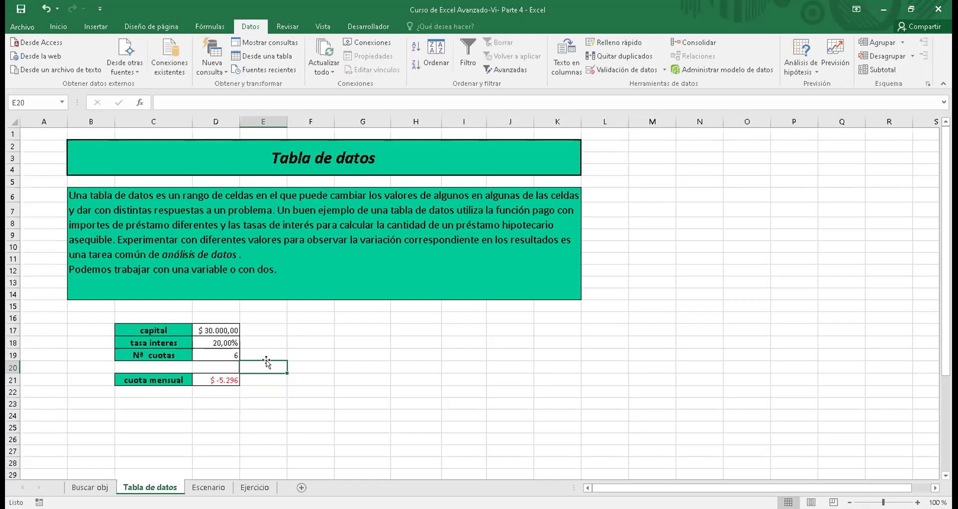
Go down the Tabla de datos sheet and view the finished one-variable and two-variable example tables
{"action": "left_click", "coordinate": [310, 344]}
{"action": "key", "text": "Down"}
{"action": "key", "text": "Down"}
{"action": "key", "text": "Down"}
{"action": "key", "text": "Down"}
{"action": "key", "text": "Down"}
{"action": "key", "text": "Down"}
{"action": "key", "text": "Down"}
{"action": "key", "text": "Down"}
{"action": "key", "text": "Down"}
{"action": "key", "text": "Down"}
{"action": "key", "text": "Down"}
{"action": "key", "text": "Down"}
{"action": "key", "text": "Down"}
{"action": "key", "text": "Down"}
{"action": "key", "text": "Down"}
{"action": "key", "text": "Down"}
{"action": "key", "text": "Down"}
{"action": "key", "text": "Down"}
{"action": "key", "text": "Down"}
{"action": "key", "text": "Down"}
{"action": "key", "text": "Down"}
{"action": "key", "text": "Down"}
{"action": "key", "text": "Down"}
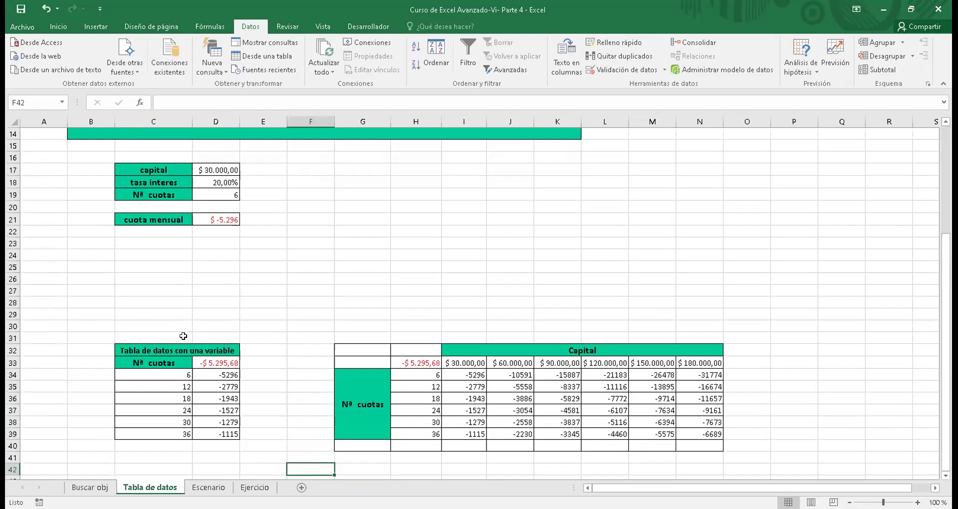
{"action": "left_click", "coordinate": [311, 207]}
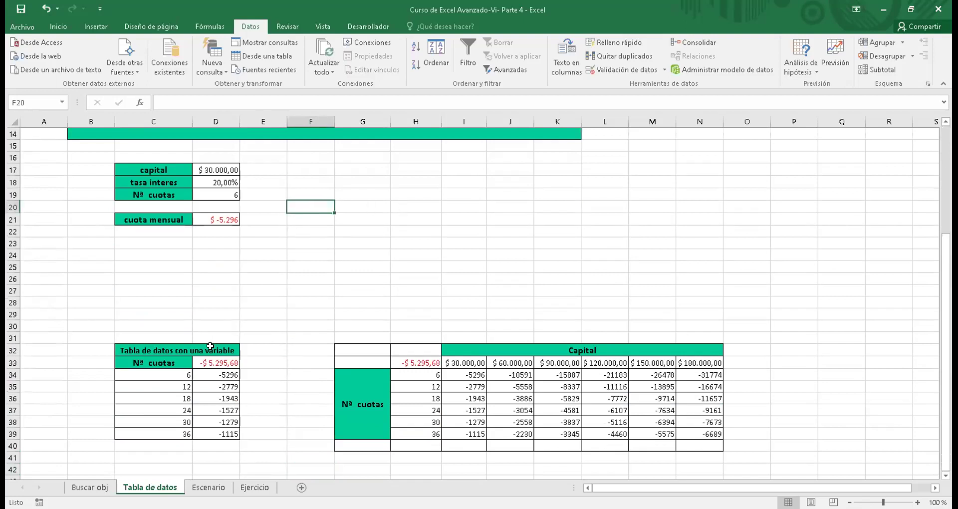
Copy the Tabla de datos con una variable heading to G17 and widen column H to fit it
{"action": "left_click", "coordinate": [212, 349]}
{"action": "key", "text": "ctrl+c"}
{"action": "left_click", "coordinate": [368, 170]}
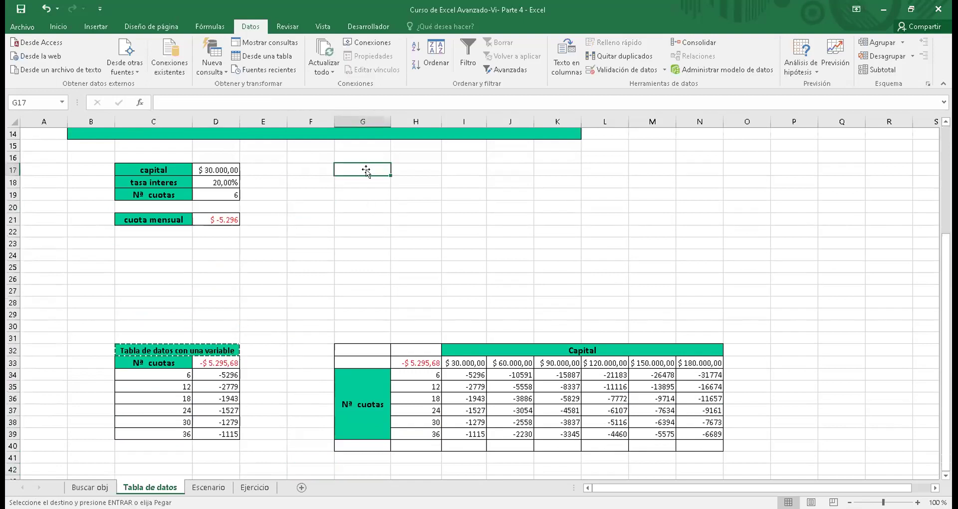
{"action": "key", "text": "ctrl+v"}
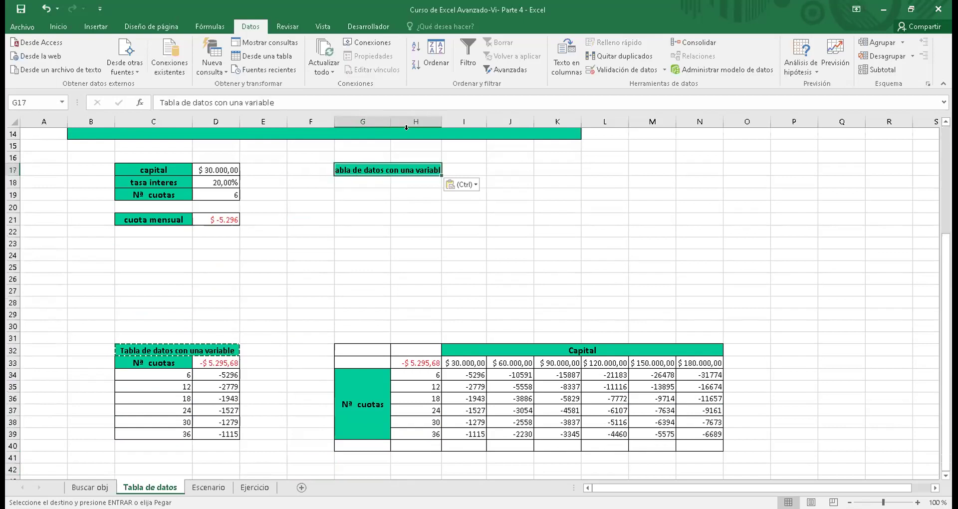
{"action": "double_click", "coordinate": [438, 118]}
{"action": "left_click", "coordinate": [356, 190]}
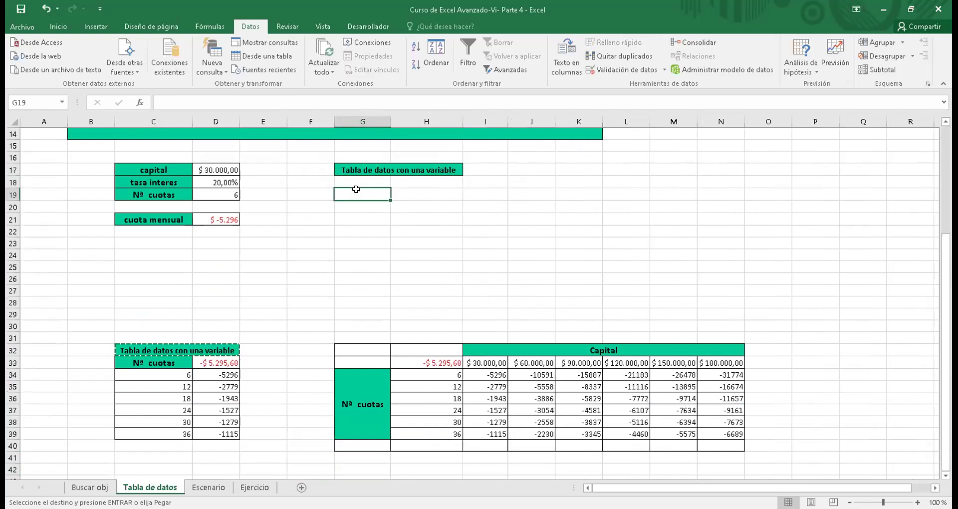
Copy the Nº cuotas header from C33 into G18
{"action": "left_click", "coordinate": [169, 364]}
{"action": "key", "text": "ctrl+c"}
{"action": "left_click", "coordinate": [368, 181]}
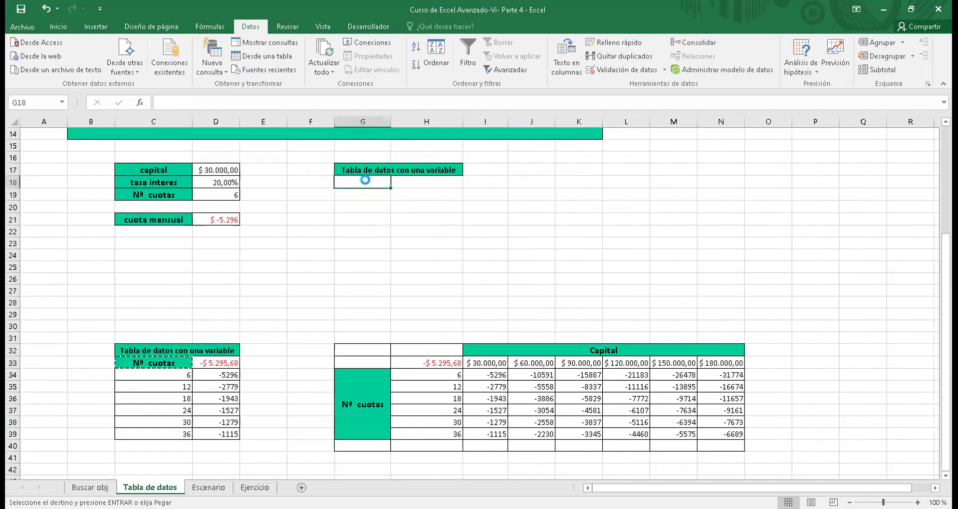
{"action": "key", "text": "ctrl+v"}
Enter 6, 12 and 18 from G19 downward and extend the series to 36 in G24
{"action": "left_click", "coordinate": [363, 193]}
{"action": "type", "text": "6"}
{"action": "key", "text": "Return"}
{"action": "type", "text": "12"}
{"action": "key", "text": "Return"}
{"action": "type", "text": "18"}
{"action": "left_click", "coordinate": [363, 194]}
{"action": "left_click_drag", "start_coordinate": [363, 194], "coordinate": [391, 260]}
Copy the cuota mensual formula =PAGO($D$18/12;$D$19;$D$17) from D21 into H18
{"action": "left_click", "coordinate": [415, 183]}
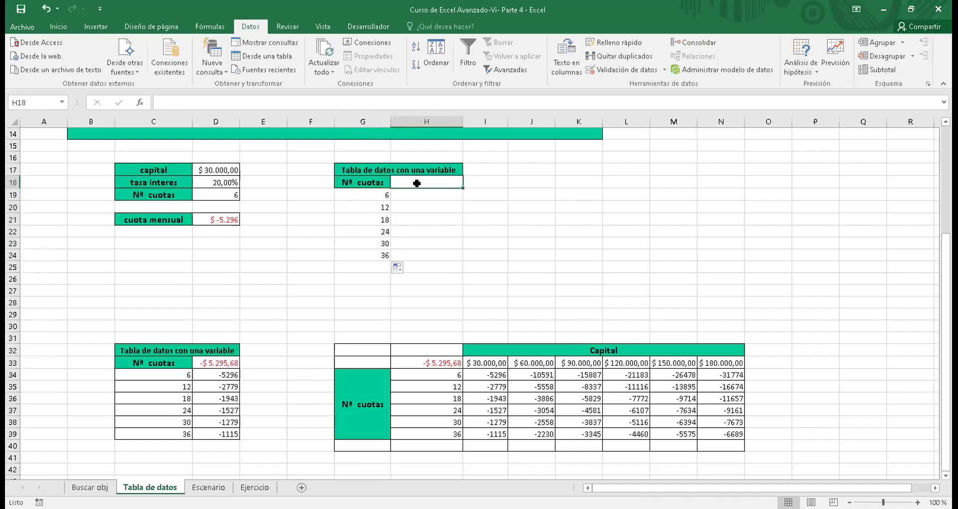
{"action": "type", "text": "="}
{"action": "key", "text": "BackSpace"}
{"action": "left_click", "coordinate": [222, 220]}
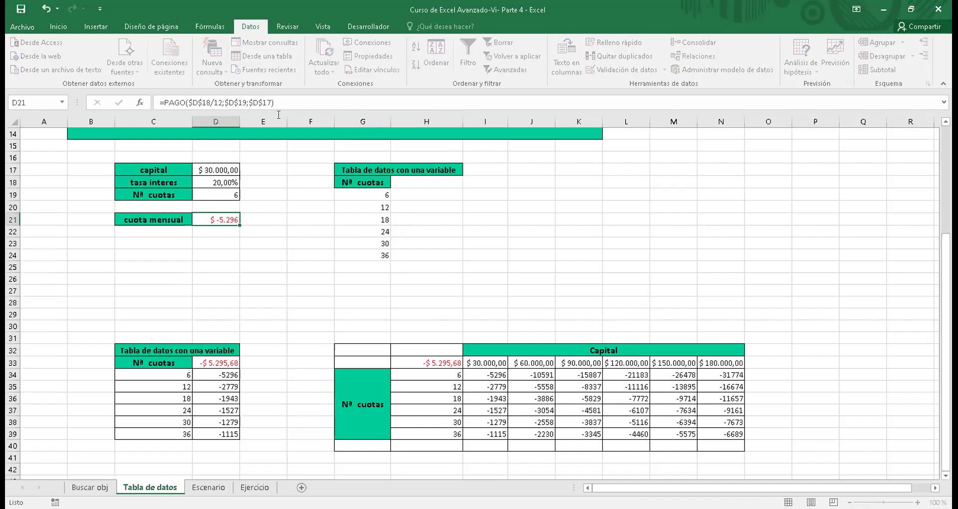
{"action": "key", "text": "F2"}
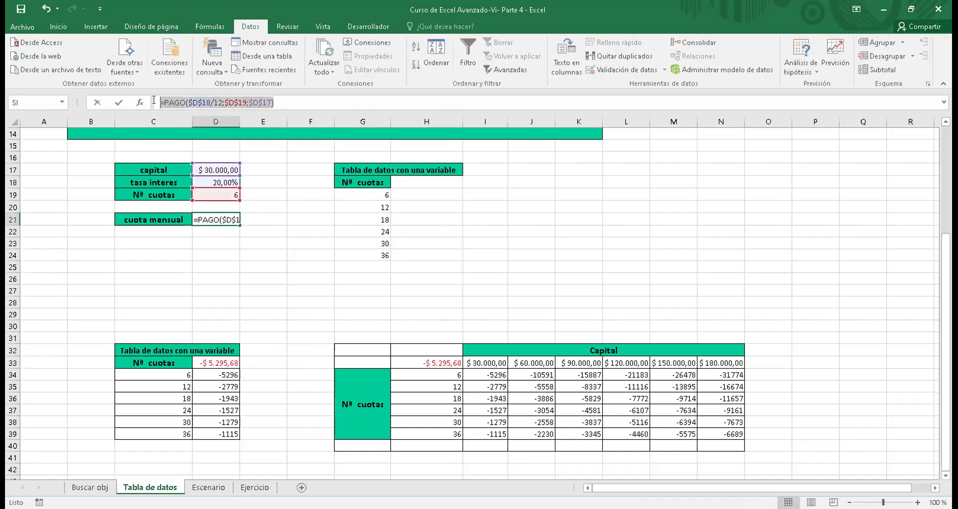
{"action": "key", "text": "Return"}
{"action": "key", "text": "Right"}
{"action": "key", "text": "Right"}
{"action": "key", "text": "Right"}
{"action": "key", "text": "Right"}
{"action": "key", "text": "Right"}
{"action": "key", "text": "Up"}
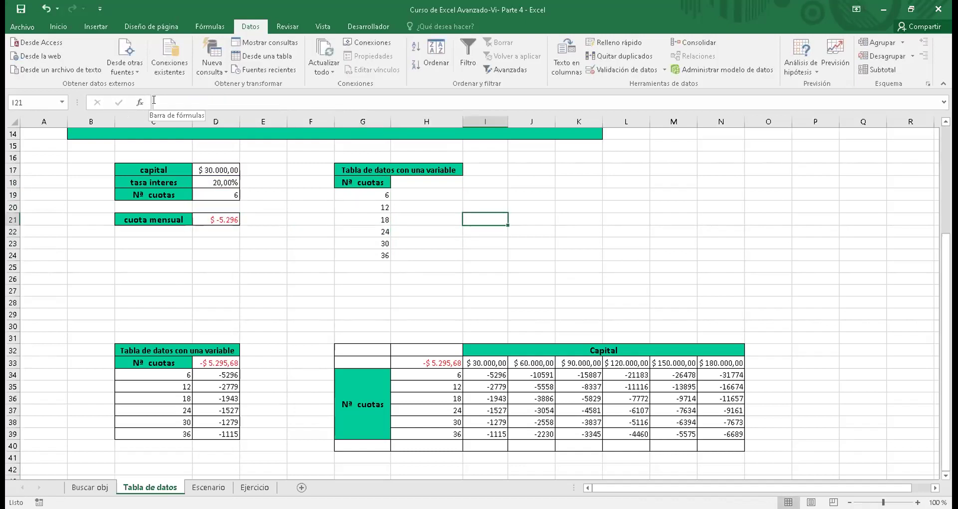
{"action": "key", "text": "Up"}
{"action": "key", "text": "Up"}
{"action": "key", "text": "Left"}
{"action": "key", "text": "Up"}
{"action": "key", "text": "ctrl+v"}
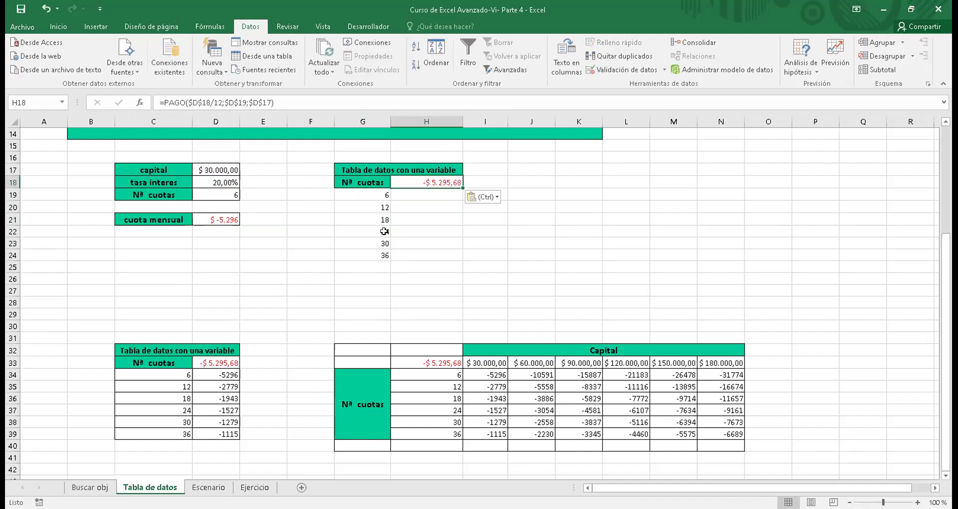
Compare the new table range G17:H24 with the finished one-variable example, examining its Nº cuotas values and payments
{"action": "left_click", "coordinate": [416, 197]}
{"action": "left_click_drag", "start_coordinate": [363, 170], "coordinate": [428, 256]}
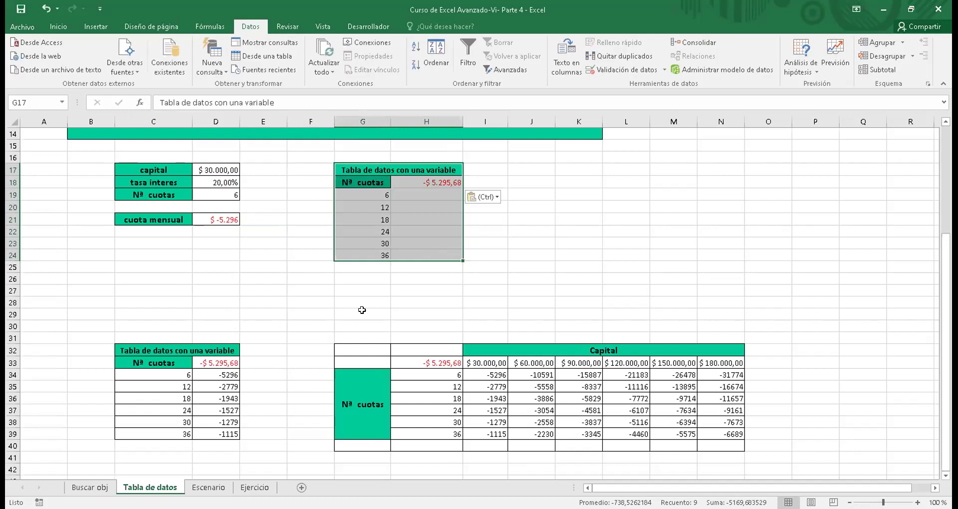
{"action": "left_click", "coordinate": [162, 377]}
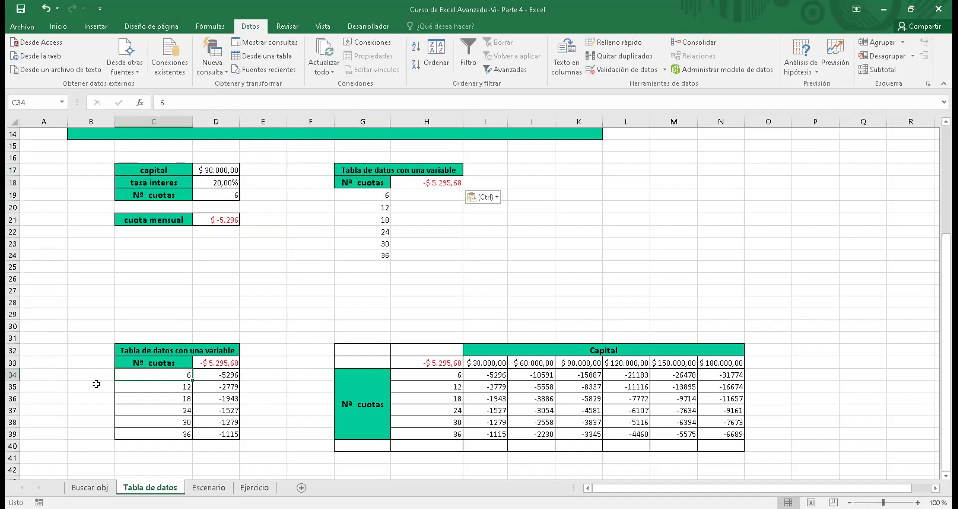
{"action": "key", "text": "Right"}
{"action": "key", "text": "Left"}
{"action": "key", "text": "Right"}
{"action": "key", "text": "Left"}
{"action": "key", "text": "Right"}
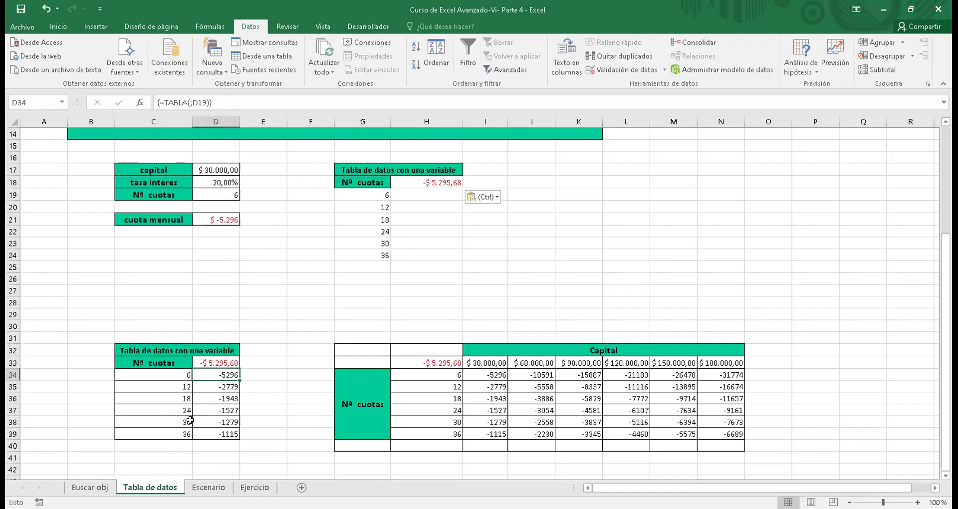
{"action": "key", "text": "Down"}
{"action": "key", "text": "Left"}
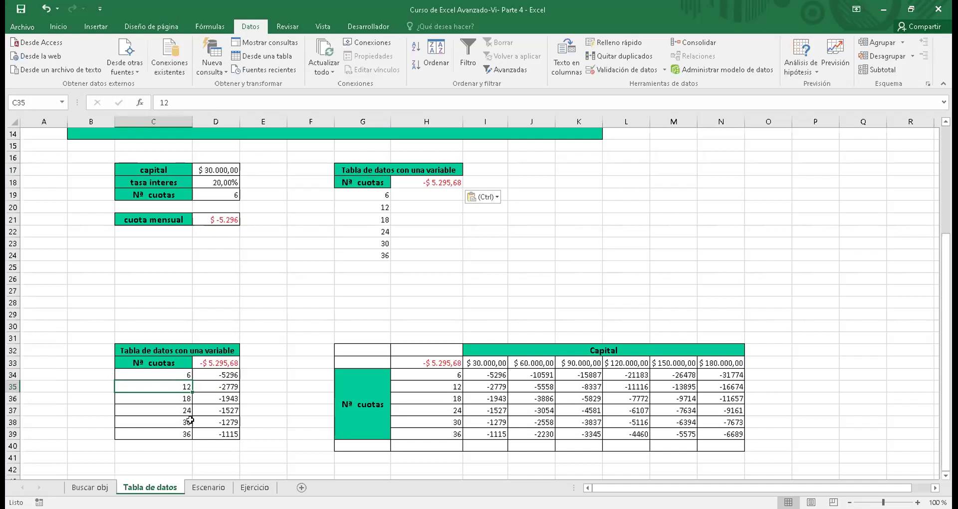
{"action": "key", "text": "Right"}
{"action": "key", "text": "Down"}
{"action": "key", "text": "Left"}
{"action": "key", "text": "Right"}
Examine the two-variable example table, including its PAGO formula in H33, the Capital header and the payment results
{"action": "key", "text": "Up"}
{"action": "key", "text": "Up"}
{"action": "key", "text": "Up"}
{"action": "key", "text": "Right"}
{"action": "key", "text": "Up"}
{"action": "key", "text": "Right"}
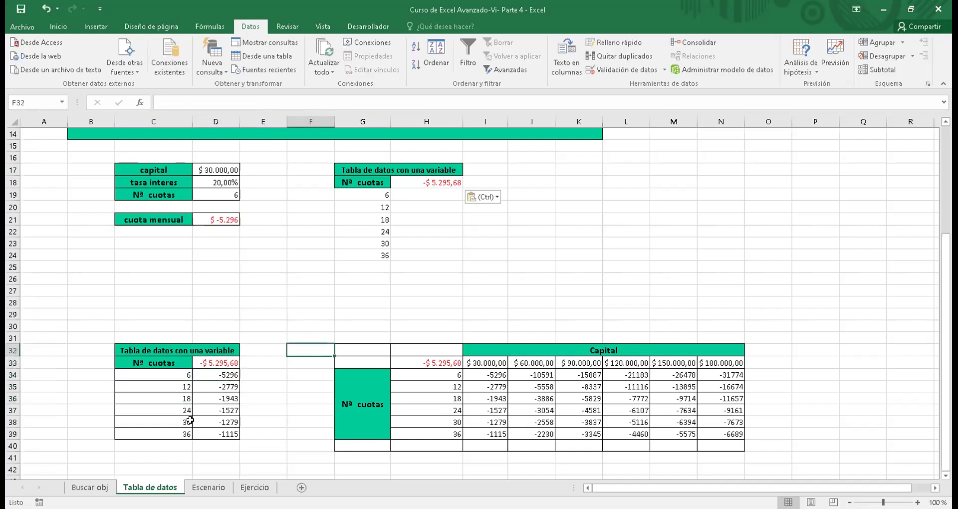
{"action": "key", "text": "Right"}
{"action": "key", "text": "Right"}
{"action": "key", "text": "Down"}
{"action": "key", "text": "Up"}
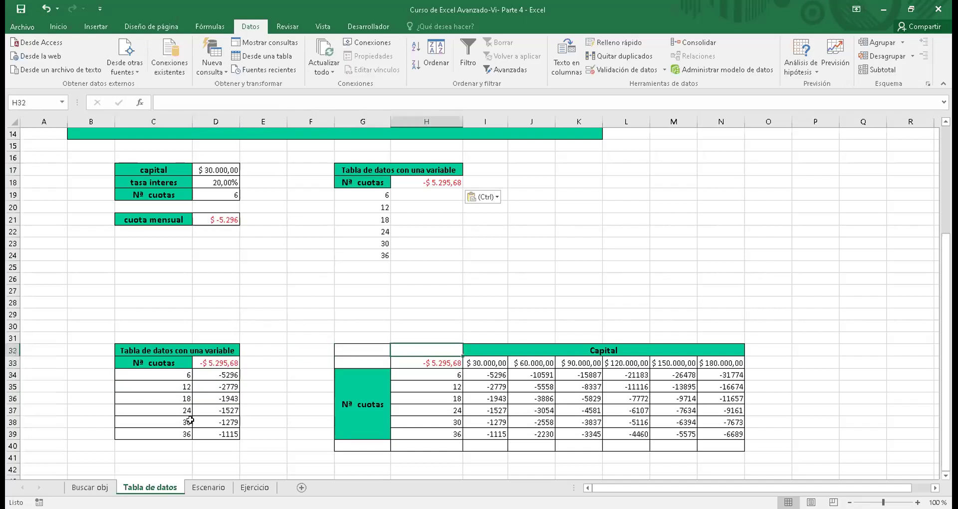
{"action": "key", "text": "Down"}
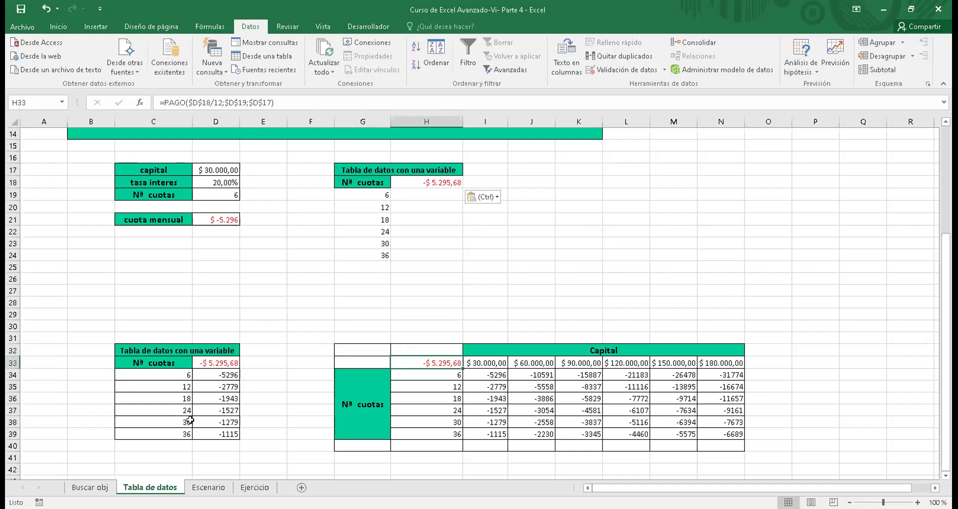
{"action": "left_click", "coordinate": [516, 345]}
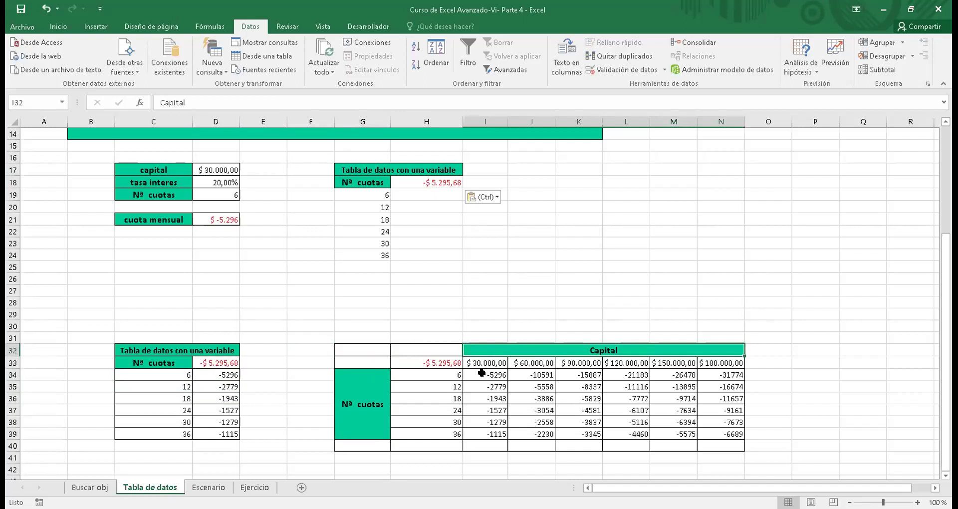
{"action": "left_click_drag", "start_coordinate": [498, 374], "coordinate": [674, 433]}
{"action": "left_click", "coordinate": [409, 245]}
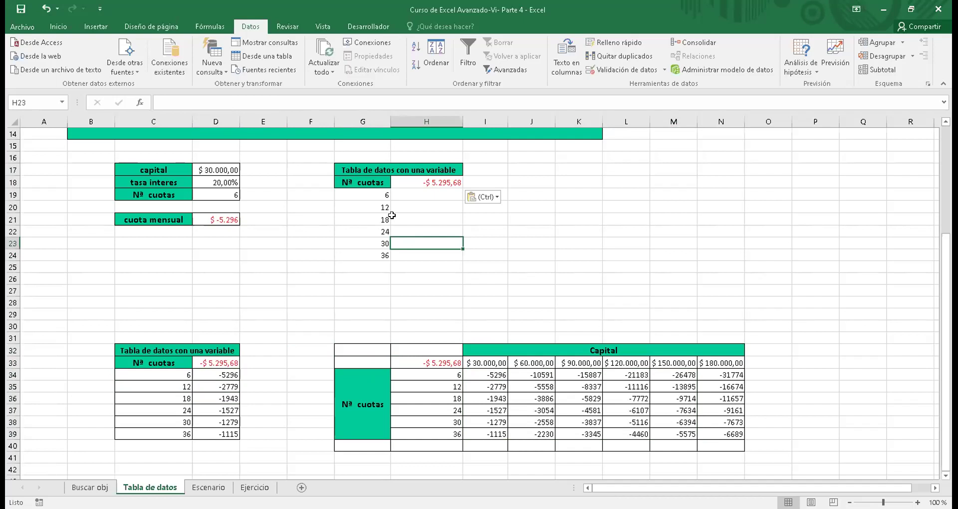
Try to create a data table over G17:H24 with D19 as the column input cell
{"action": "left_click", "coordinate": [354, 172]}
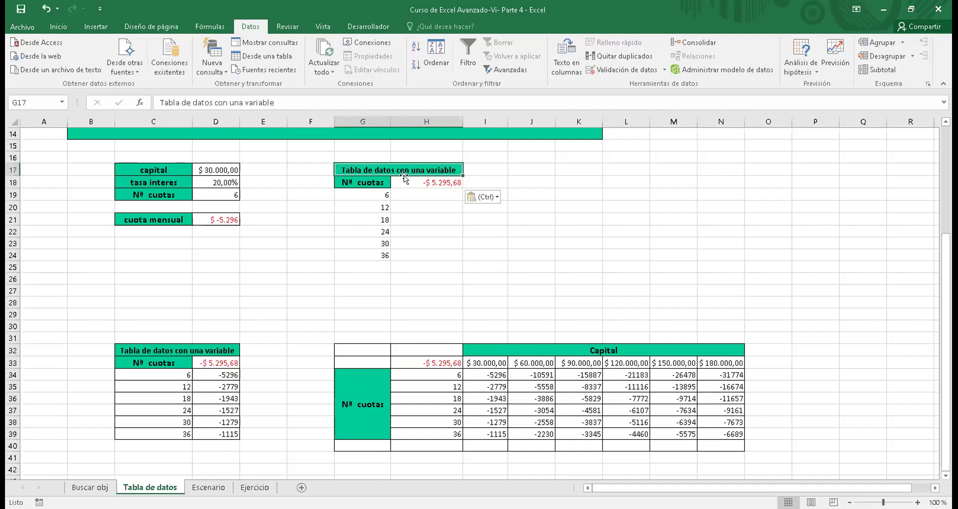
{"action": "left_click", "coordinate": [373, 179]}
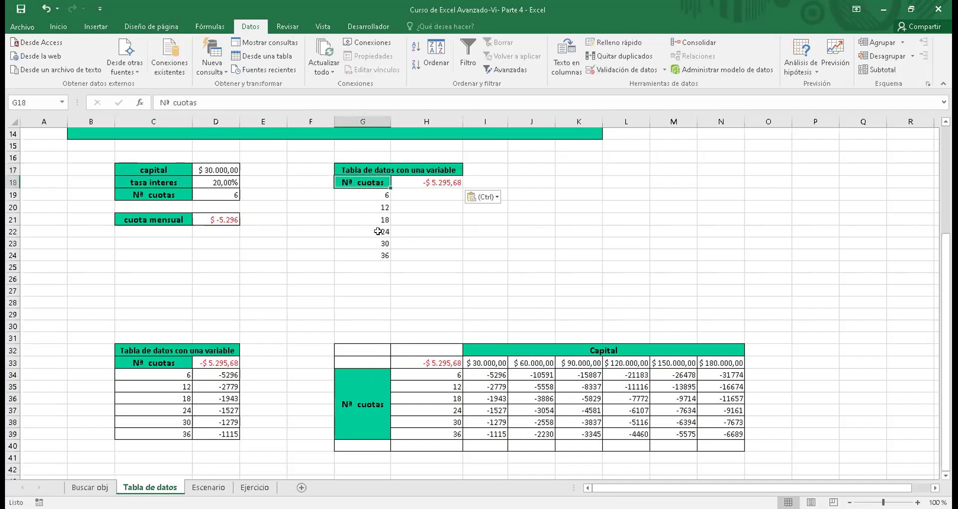
{"action": "left_click", "coordinate": [428, 182]}
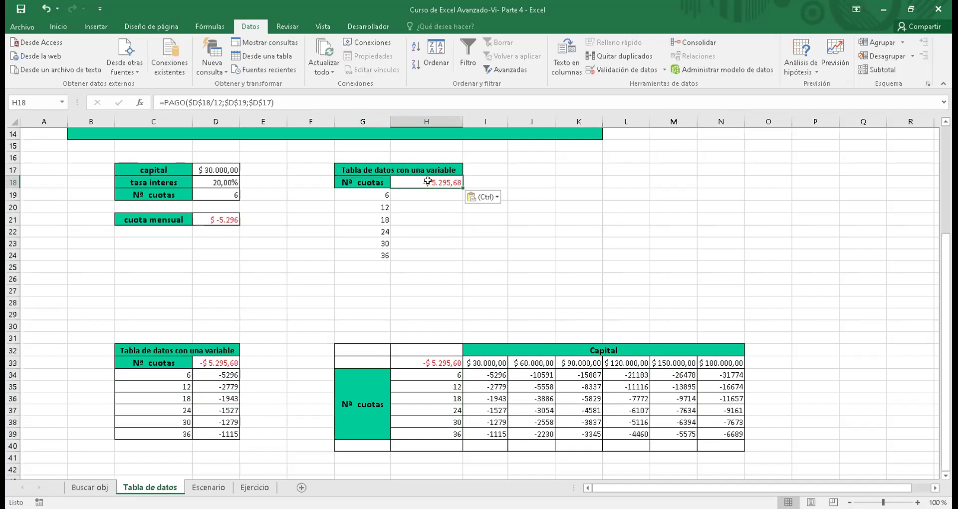
{"action": "left_click_drag", "start_coordinate": [371, 170], "coordinate": [437, 255]}
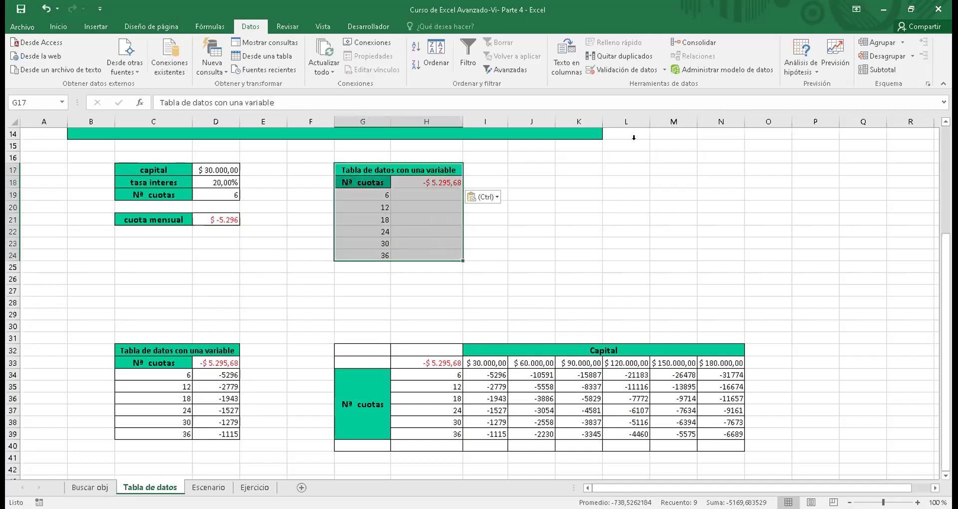
{"action": "left_click", "coordinate": [808, 75]}
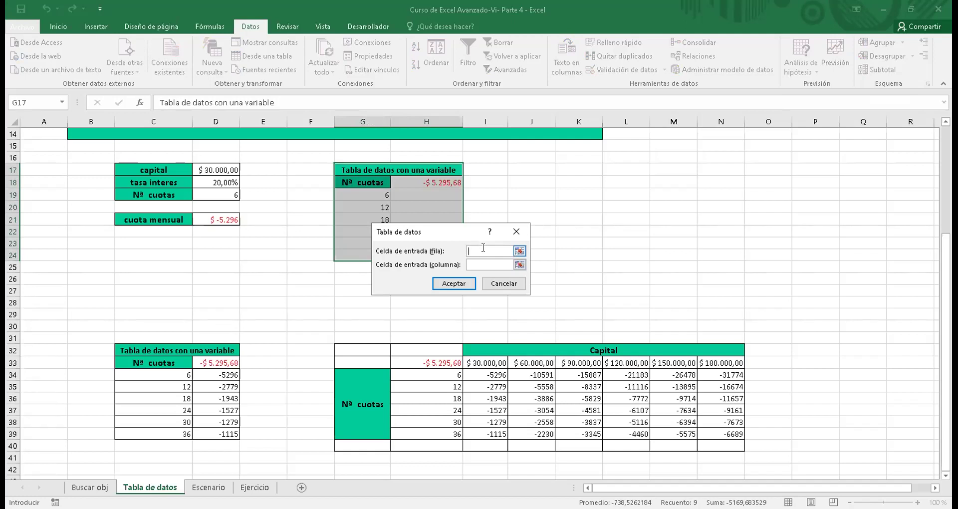
{"action": "left_click", "coordinate": [478, 265]}
{"action": "left_click", "coordinate": [217, 194]}
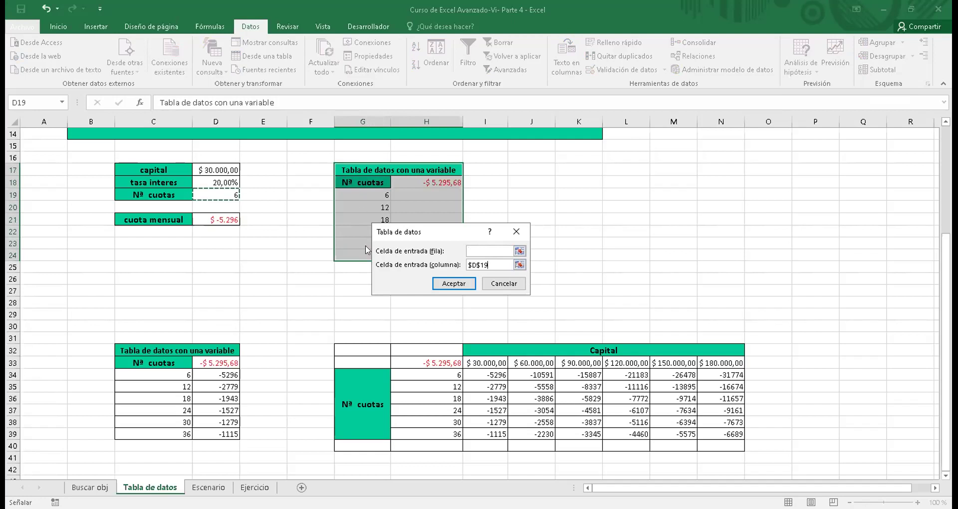
{"action": "left_click", "coordinate": [451, 283]}
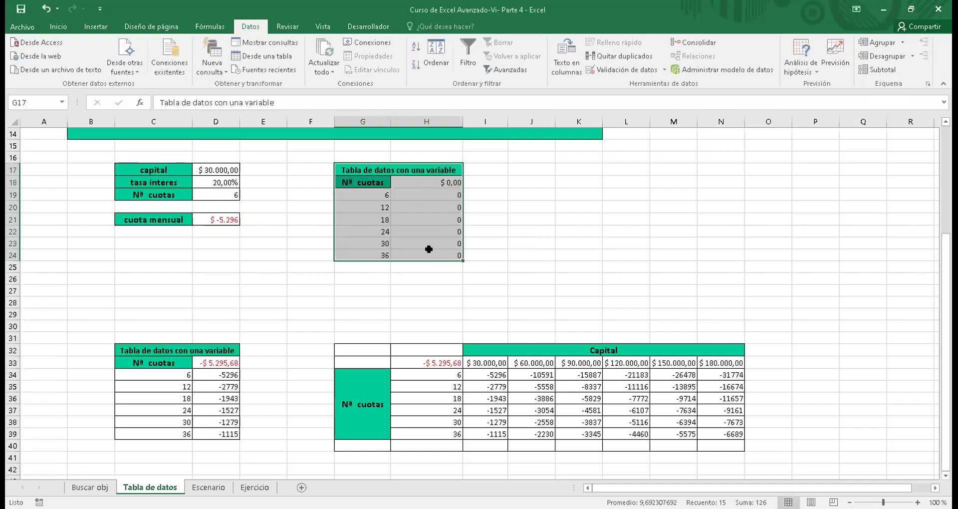
Run the data table again on the same G17:H24 range, using D19 as the column input cell
{"action": "left_click", "coordinate": [802, 67]}
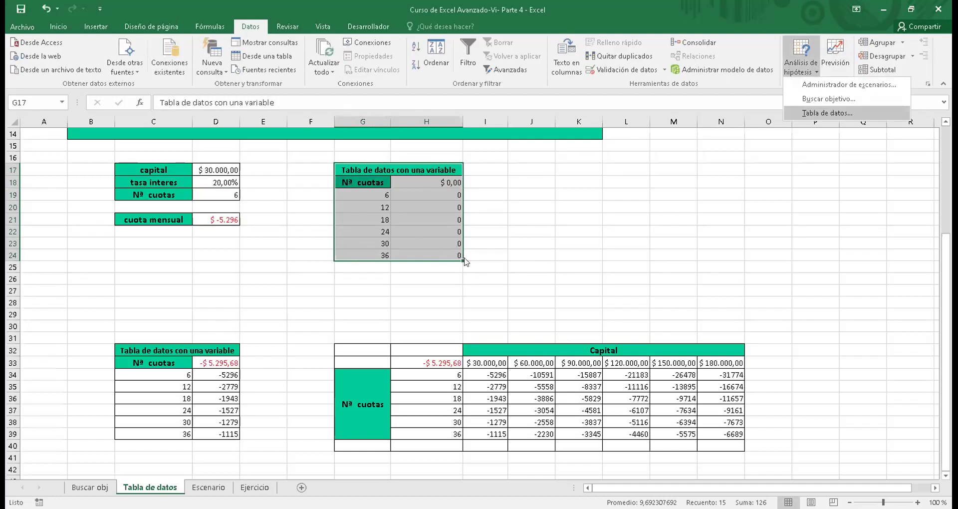
{"action": "left_click", "coordinate": [811, 112]}
{"action": "left_click", "coordinate": [482, 261]}
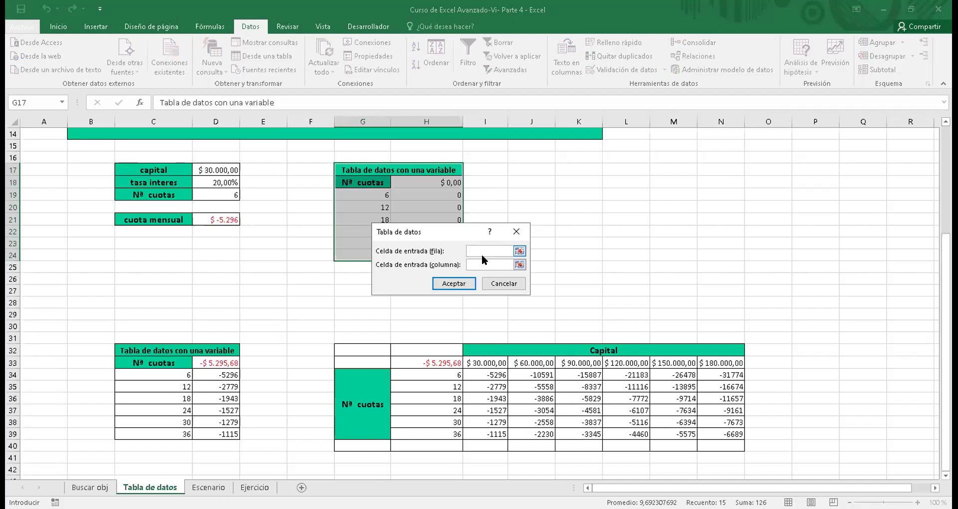
{"action": "left_click", "coordinate": [479, 263]}
{"action": "left_click", "coordinate": [228, 196]}
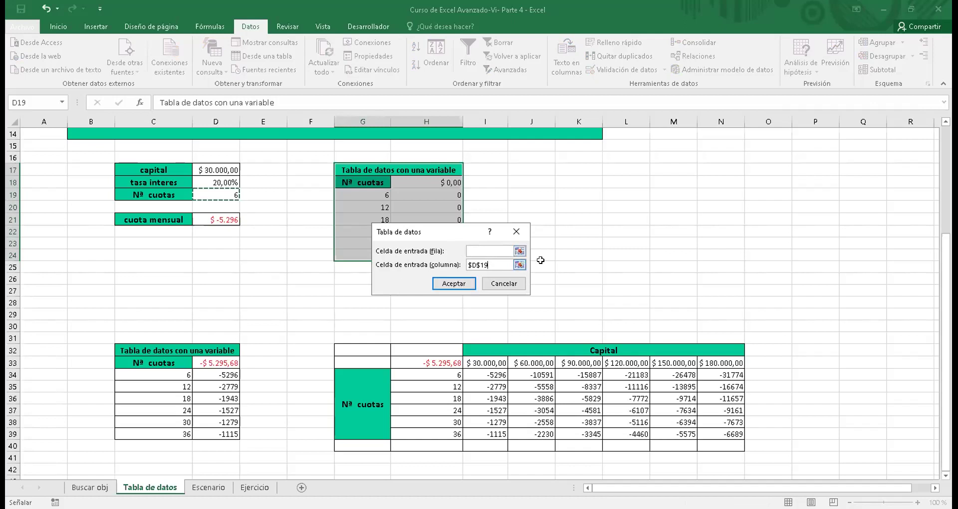
{"action": "key", "text": "Return"}
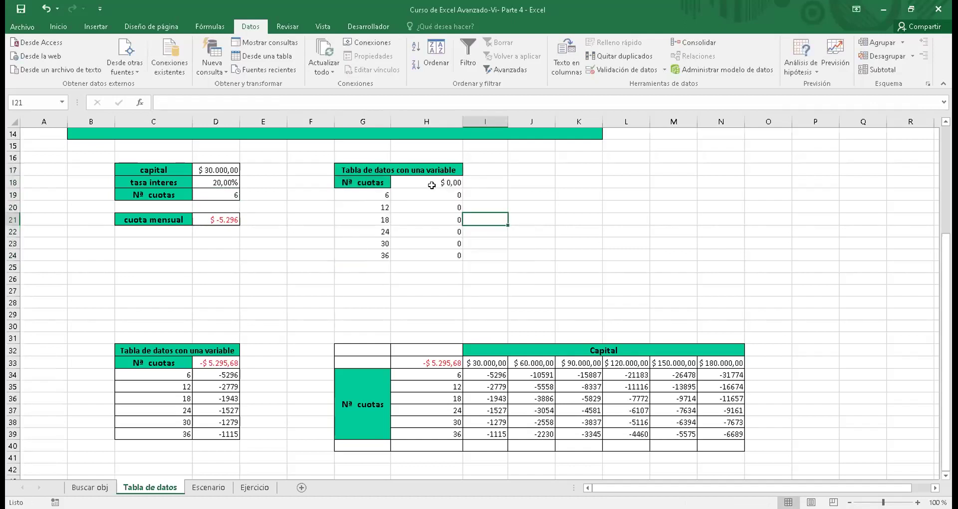
Inspect the TABLA formula in H18 and try to delete it
{"action": "left_click", "coordinate": [428, 184]}
{"action": "left_click", "coordinate": [217, 96]}
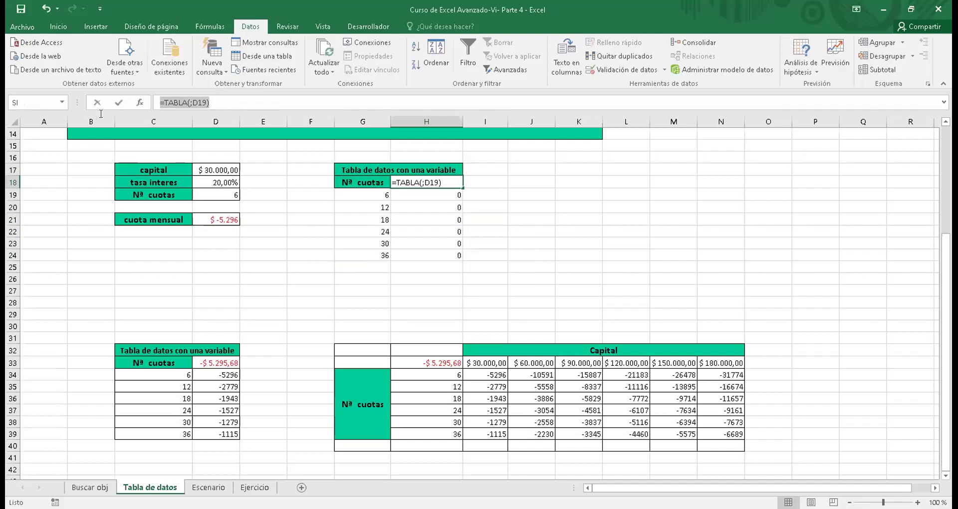
{"action": "key", "text": "Delete"}
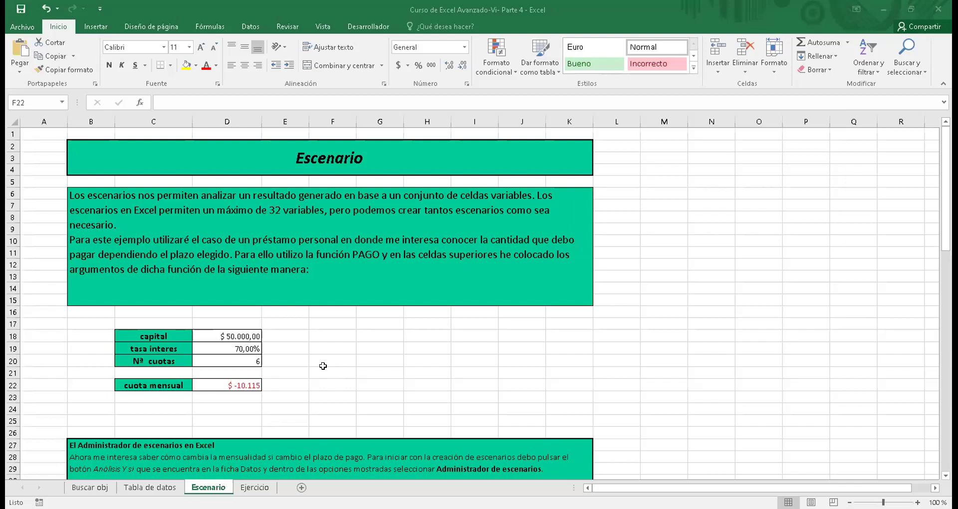
Return to the Tabla de datos sheet and go down toward the example tables
{"action": "left_click", "coordinate": [150, 488]}
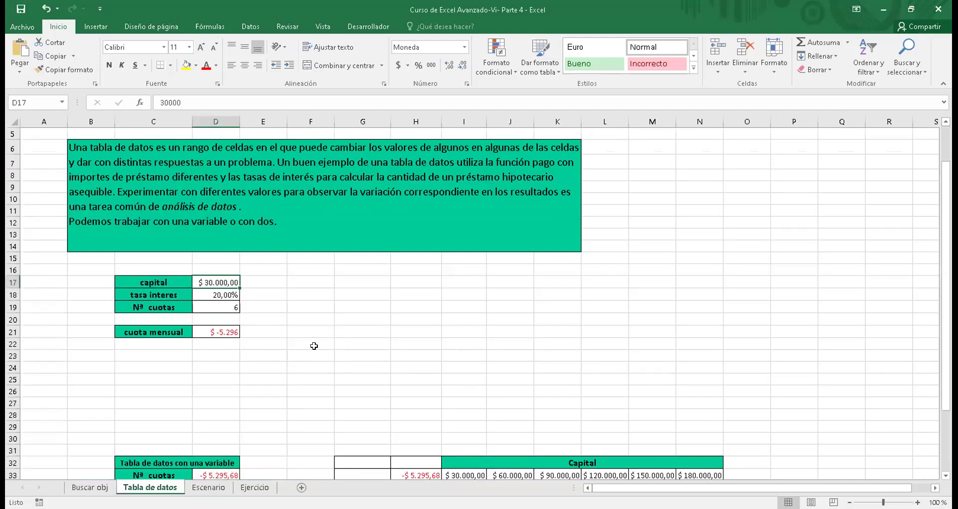
{"action": "left_click", "coordinate": [344, 289]}
{"action": "key", "text": "Down"}
{"action": "key", "text": "Down"}
{"action": "key", "text": "Down"}
{"action": "key", "text": "Down"}
{"action": "key", "text": "Down"}
{"action": "key", "text": "Down"}
{"action": "key", "text": "Down"}
{"action": "key", "text": "Down"}
{"action": "key", "text": "Down"}
{"action": "key", "text": "Down"}
{"action": "key", "text": "Down"}
{"action": "key", "text": "Down"}
{"action": "key", "text": "Down"}
{"action": "key", "text": "Down"}
{"action": "key", "text": "Down"}
{"action": "key", "text": "Down"}
{"action": "key", "text": "Down"}
{"action": "key", "text": "Down"}
{"action": "key", "text": "Down"}
{"action": "key", "text": "Down"}
{"action": "key", "text": "Down"}
{"action": "key", "text": "Down"}
{"action": "key", "text": "Down"}
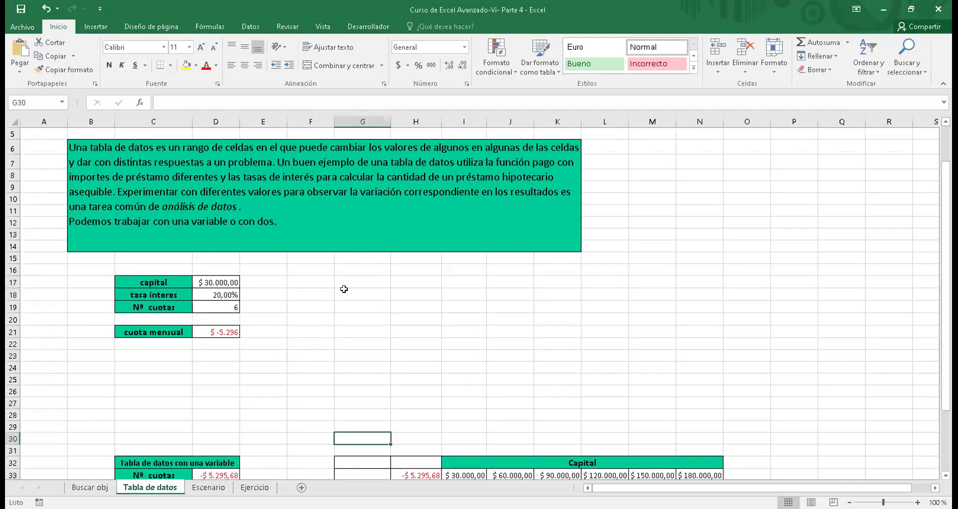
Copy the heading "Tabla de datos con una variable" from C32 to G17
{"action": "key", "text": "Up"}
{"action": "key", "text": "Up"}
{"action": "key", "text": "Up"}
{"action": "key", "text": "Up"}
{"action": "key", "text": "Up"}
{"action": "key", "text": "Up"}
{"action": "key", "text": "Up"}
{"action": "key", "text": "Up"}
{"action": "key", "text": "Up"}
{"action": "key", "text": "Up"}
{"action": "key", "text": "Up"}
{"action": "key", "text": "Up"}
{"action": "key", "text": "Up"}
{"action": "key", "text": "Up"}
{"action": "key", "text": "Up"}
{"action": "key", "text": "Up"}
{"action": "key", "text": "Up"}
{"action": "key", "text": "Up"}
{"action": "key", "text": "Up"}
{"action": "key", "text": "Up"}
{"action": "key", "text": "Up"}
{"action": "key", "text": "Left"}
{"action": "key", "text": "Up"}
{"action": "key", "text": "Up"}
{"action": "key", "text": "Up"}
{"action": "key", "text": "Up"}
{"action": "key", "text": "Up"}
{"action": "key", "text": "Up"}
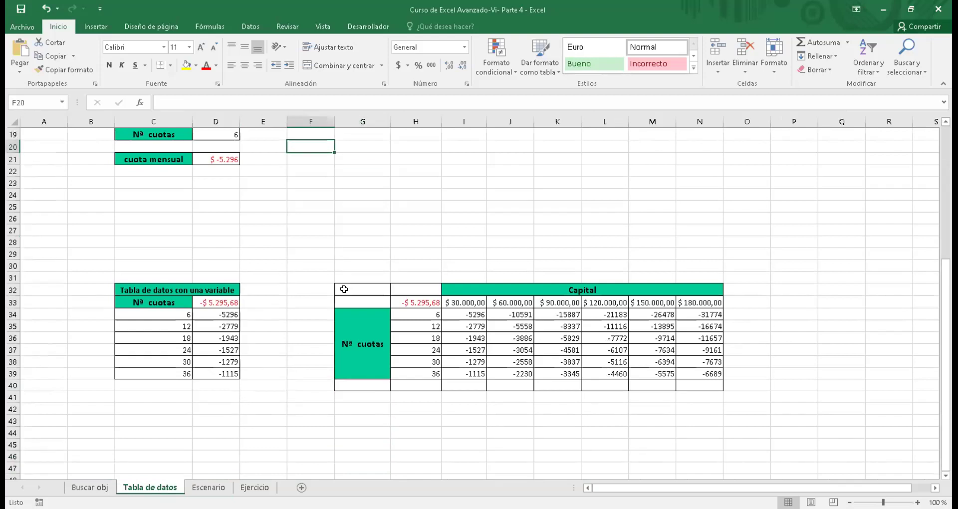
{"action": "scroll", "coordinate": [180, 446], "scroll_direction": "up", "scroll_amount": 3}
{"action": "left_click", "coordinate": [178, 450]}
{"action": "key", "text": "ctrl+c"}
{"action": "key", "text": "Down"}
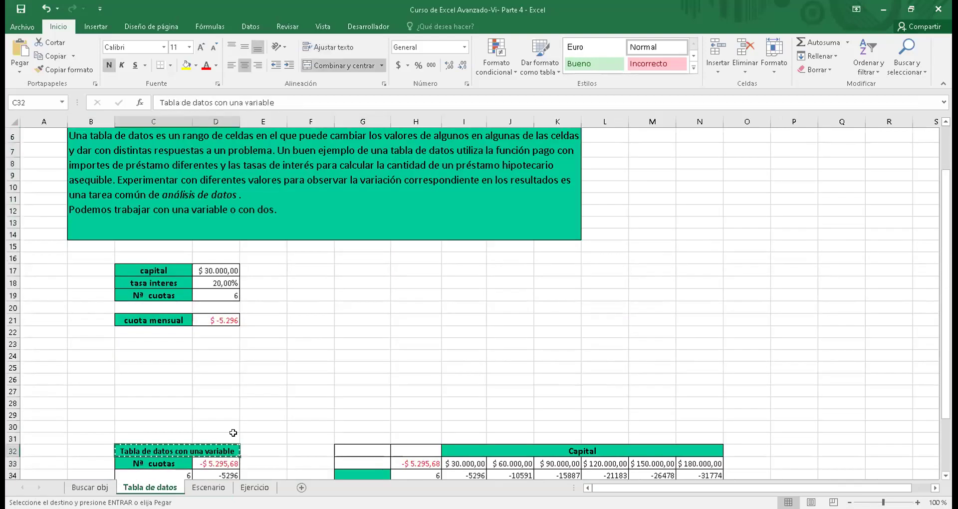
{"action": "left_click", "coordinate": [365, 269]}
{"action": "key", "text": "ctrl+v"}
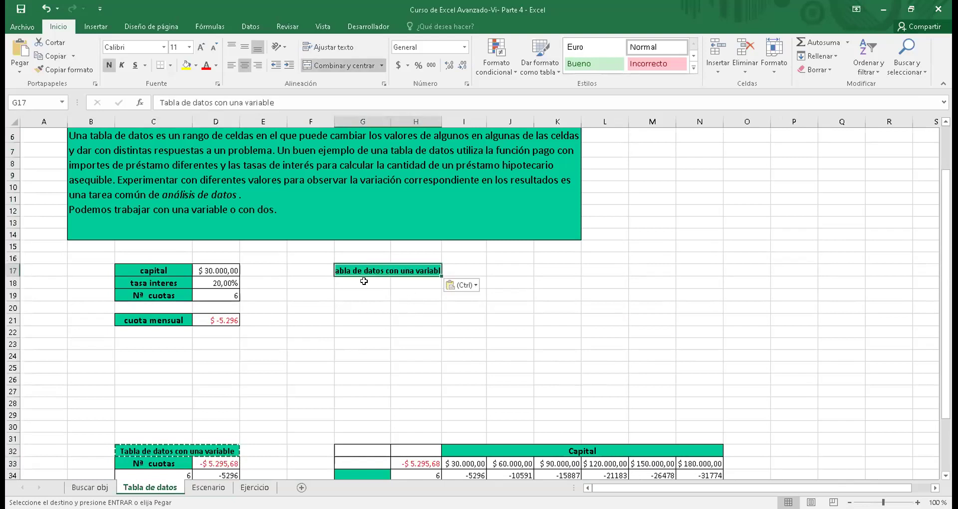
{"action": "key", "text": "Down"}
Widen columns G and H so the pasted heading fits in full
{"action": "left_click_drag", "start_coordinate": [332, 122], "coordinate": [421, 119]}
{"action": "left_click", "coordinate": [344, 121]}
{"action": "left_click_drag", "start_coordinate": [419, 120], "coordinate": [467, 119]}
Copy the "Nº cuotas" header from C33 to G18
{"action": "left_click", "coordinate": [156, 460]}
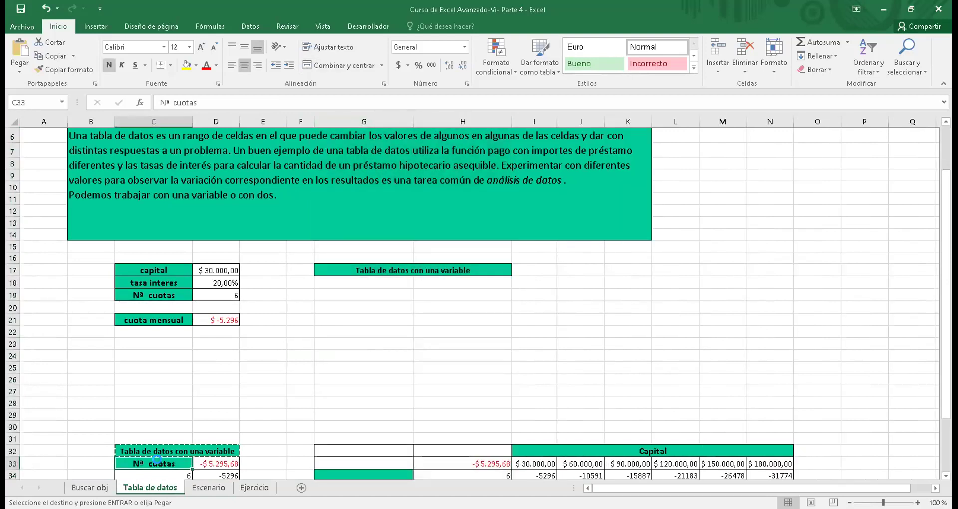
{"action": "key", "text": "ctrl+c"}
{"action": "left_click", "coordinate": [371, 294]}
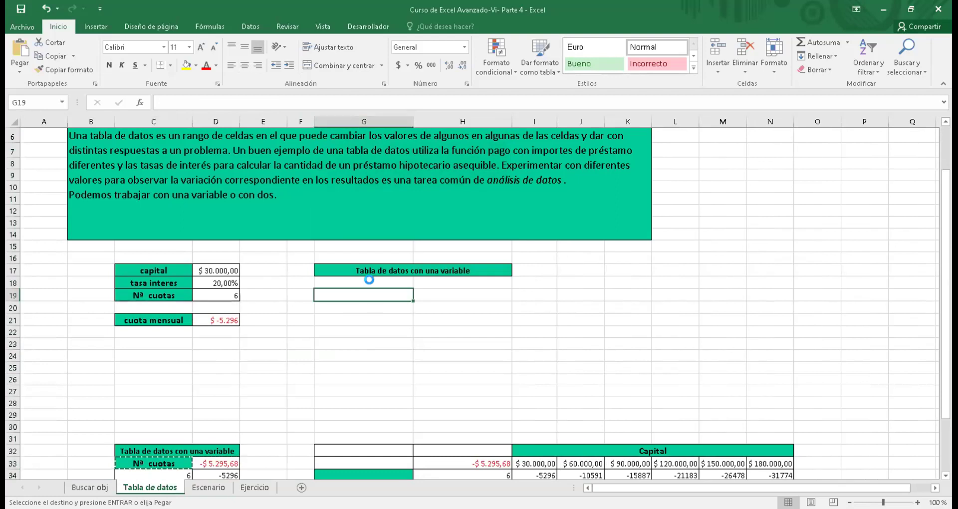
{"action": "left_click", "coordinate": [371, 283]}
{"action": "key", "text": "ctrl+v"}
Enter 6, 12 and 18 in G19:G21 and extend the series to 36 in G24
{"action": "left_click", "coordinate": [371, 294]}
{"action": "type", "text": "6"}
{"action": "key", "text": "Return"}
{"action": "type", "text": "12"}
{"action": "key", "text": "Return"}
{"action": "type", "text": "1"}
{"action": "type", "text": "8"}
{"action": "key", "text": "Return"}
{"action": "key", "text": "Up"}
{"action": "key", "text": "Up"}
{"action": "key", "text": "Up"}
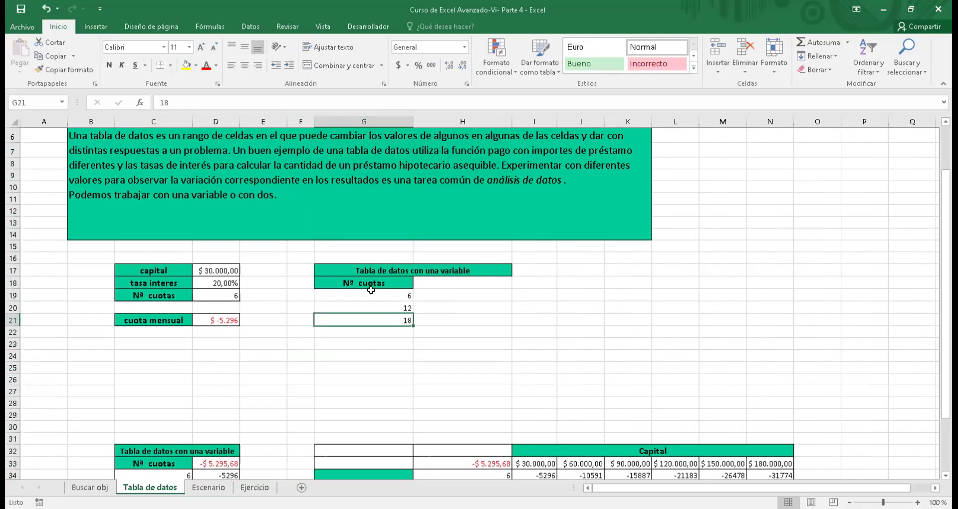
{"action": "left_click_drag", "start_coordinate": [371, 290], "coordinate": [413, 355]}
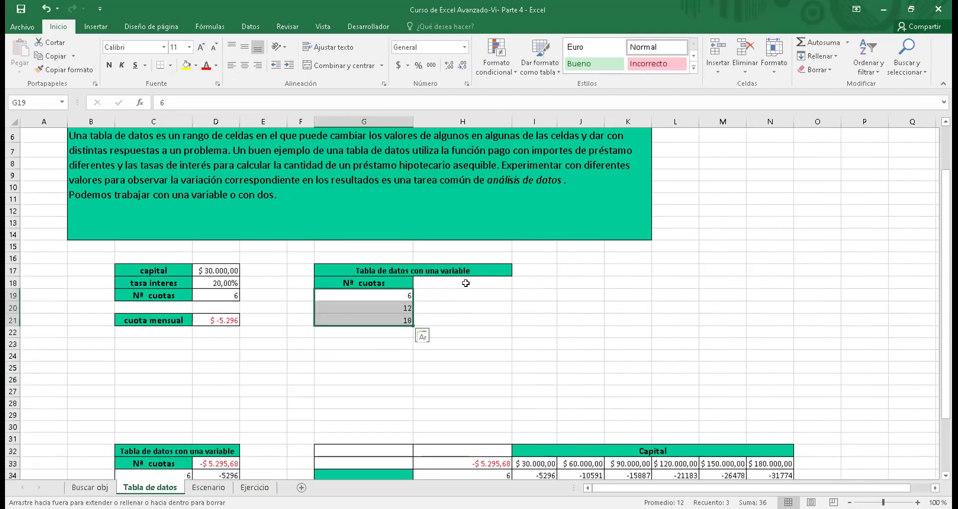
Copy the formula text =PAGO(D18/12;D19;D17) from D33 and enter it in H18
{"action": "left_click", "coordinate": [465, 284]}
{"action": "key", "text": "Down"}
{"action": "key", "text": "Left"}
{"action": "key", "text": "Home"}
{"action": "key", "text": "Down"}
{"action": "key", "text": "Down"}
{"action": "key", "text": "Down"}
{"action": "key", "text": "Down"}
{"action": "key", "text": "Down"}
{"action": "key", "text": "Down"}
{"action": "key", "text": "Down"}
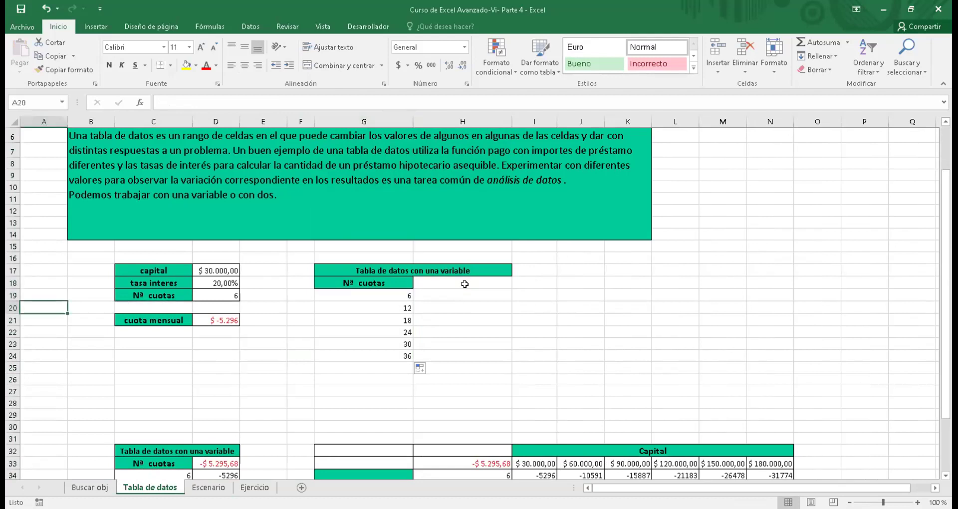
{"action": "key", "text": "Right"}
{"action": "key", "text": "Down"}
{"action": "key", "text": "Right"}
{"action": "key", "text": "Down"}
{"action": "key", "text": "Right"}
{"action": "key", "text": "Down"}
{"action": "key", "text": "Down"}
{"action": "key", "text": "Down"}
{"action": "key", "text": "Down"}
{"action": "key", "text": "Down"}
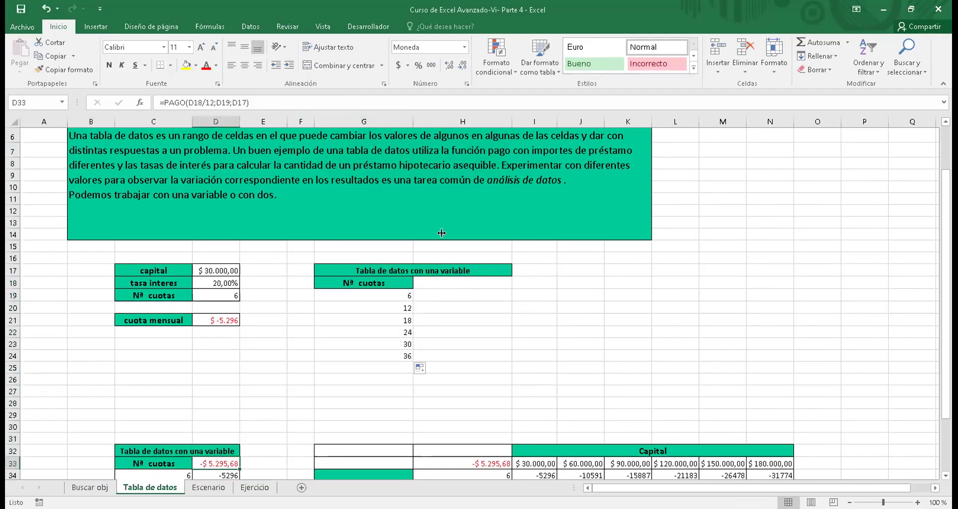
{"action": "left_click_drag", "start_coordinate": [287, 98], "coordinate": [161, 102]}
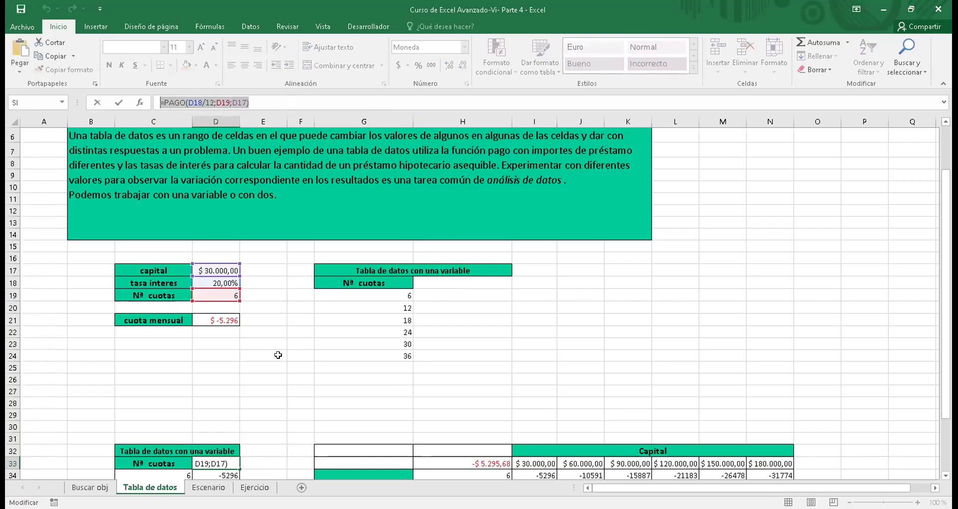
{"action": "scroll", "coordinate": [278, 355], "scroll_direction": "down", "scroll_amount": 1}
{"action": "key", "text": "Tab"}
{"action": "key", "text": "Up"}
{"action": "key", "text": "Up"}
{"action": "key", "text": "Up"}
{"action": "key", "text": "Up"}
{"action": "key", "text": "Up"}
{"action": "key", "text": "Up"}
{"action": "key", "text": "Up"}
{"action": "key", "text": "Up"}
{"action": "key", "text": "Up"}
{"action": "key", "text": "Up"}
{"action": "key", "text": "Right"}
{"action": "key", "text": "Right"}
{"action": "key", "text": "Right"}
{"action": "key", "text": "Right"}
{"action": "key", "text": "Up"}
{"action": "key", "text": "Up"}
{"action": "key", "text": "Up"}
{"action": "key", "text": "Left"}
{"action": "key", "text": "Up"}
{"action": "key", "text": "Up"}
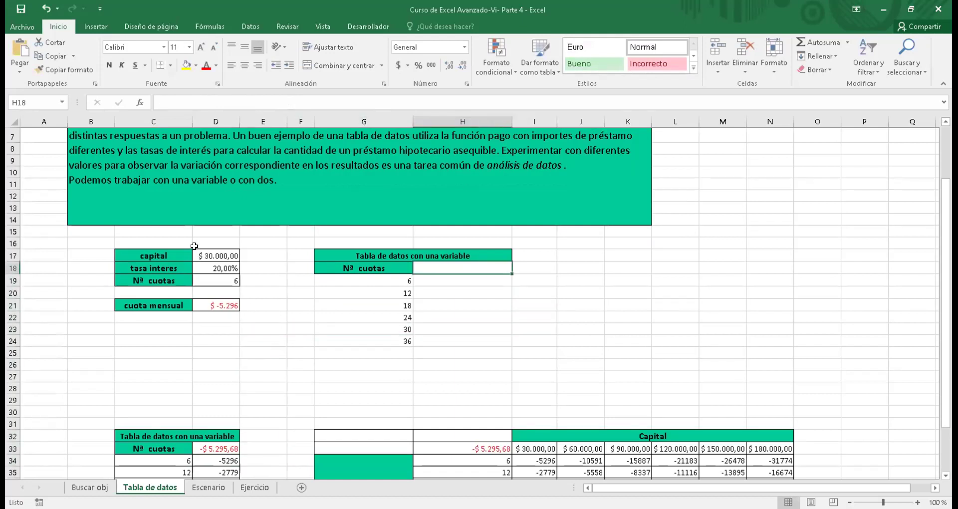
{"action": "left_click", "coordinate": [251, 104]}
{"action": "key", "text": "ctrl+v"}
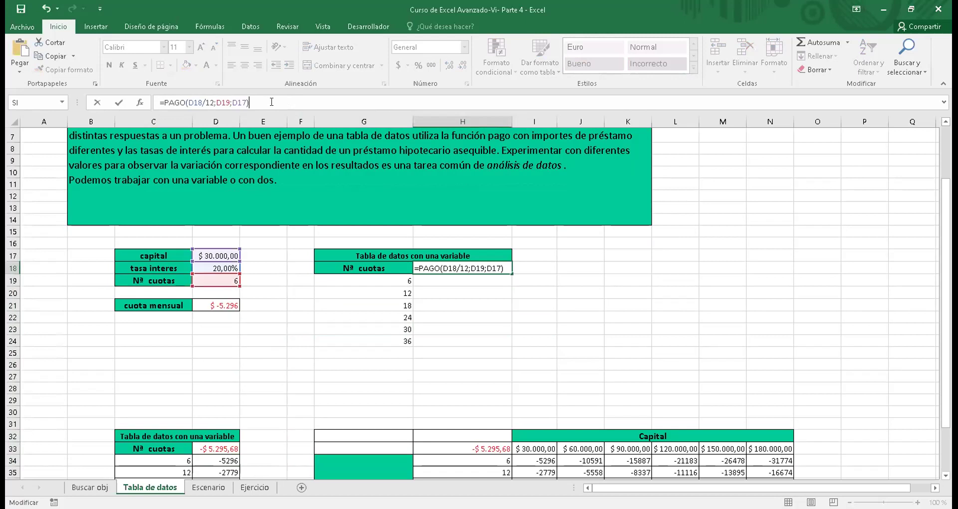
{"action": "key", "text": "Return"}
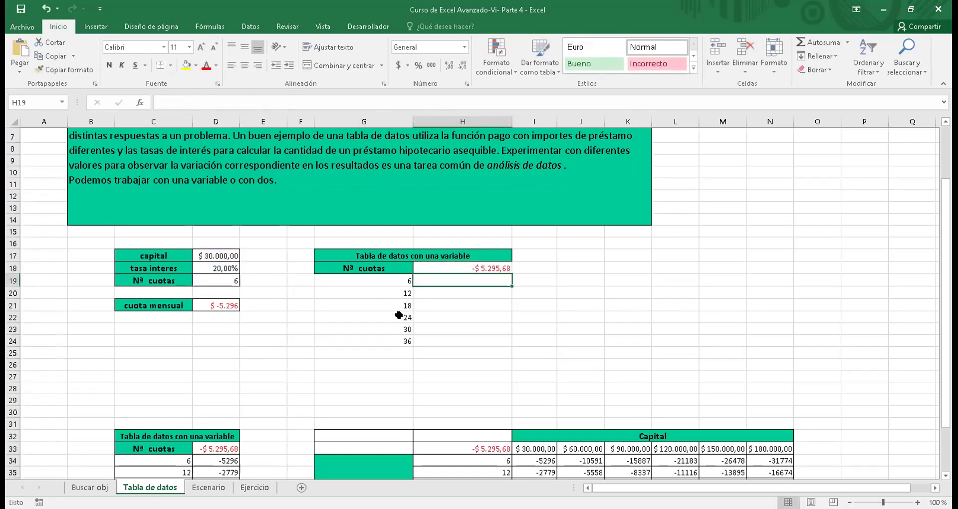
{"action": "left_click_drag", "start_coordinate": [364, 255], "coordinate": [462, 334]}
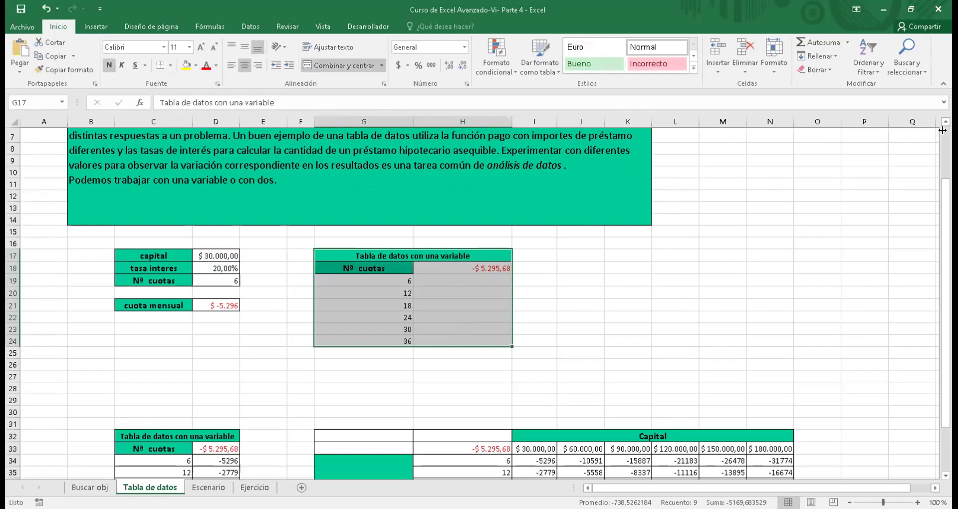
{"action": "left_click", "coordinate": [248, 29]}
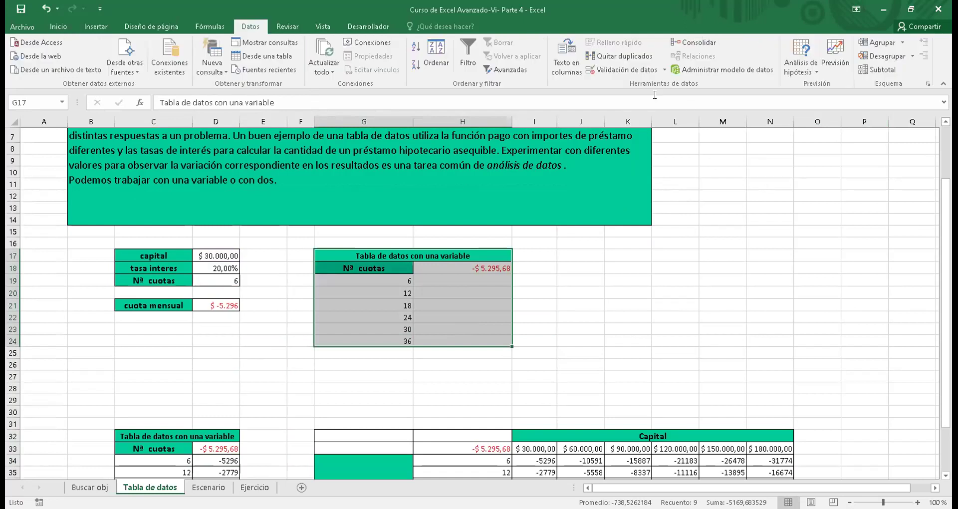
{"action": "left_click", "coordinate": [797, 73]}
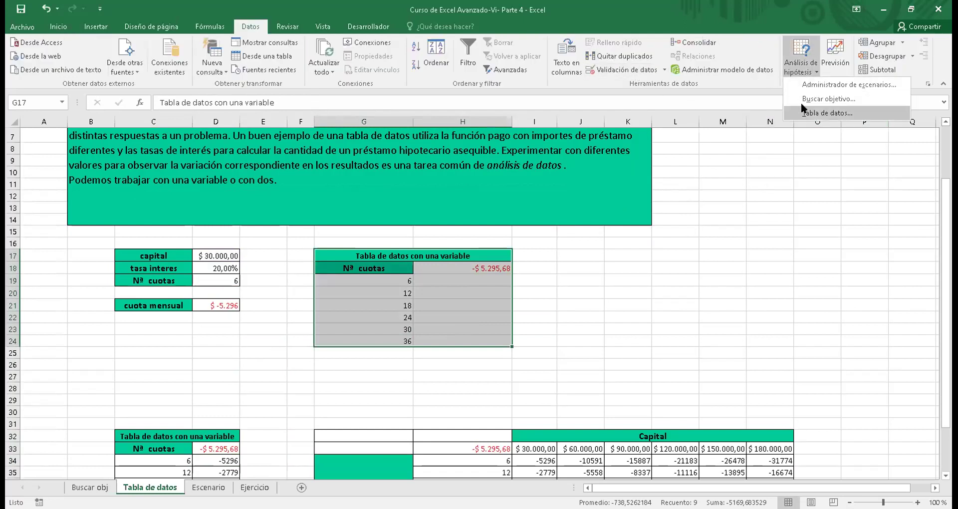
{"action": "left_click", "coordinate": [801, 113]}
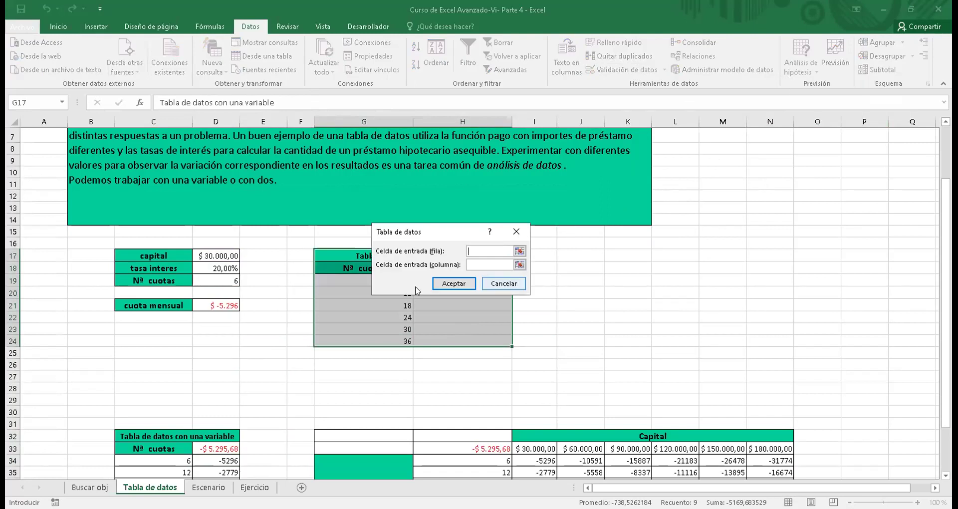
{"action": "left_click", "coordinate": [515, 229]}
Set the loan's Nº cuotas in D19 to 36
{"action": "left_click", "coordinate": [207, 280]}
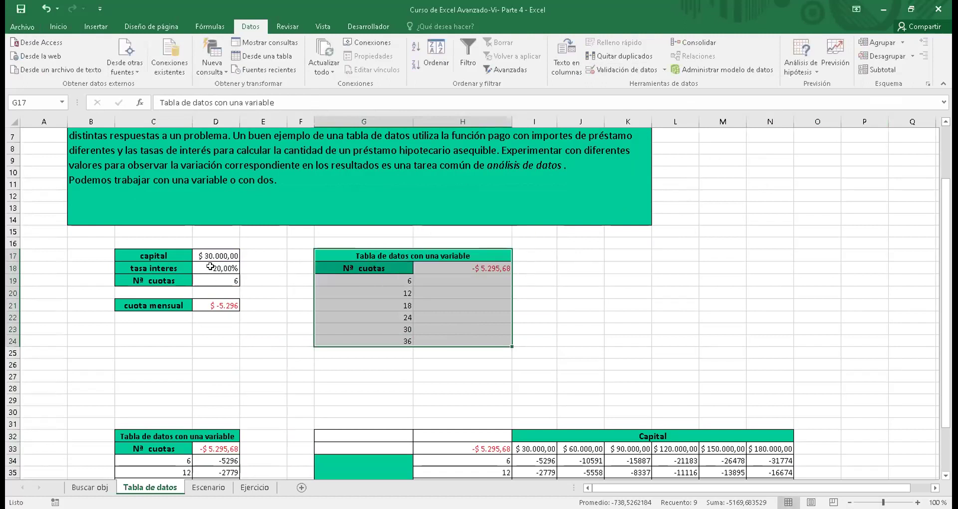
{"action": "left_click", "coordinate": [173, 101]}
{"action": "left_click_drag", "start_coordinate": [148, 100], "coordinate": [150, 101]}
{"action": "type", "text": "36"}
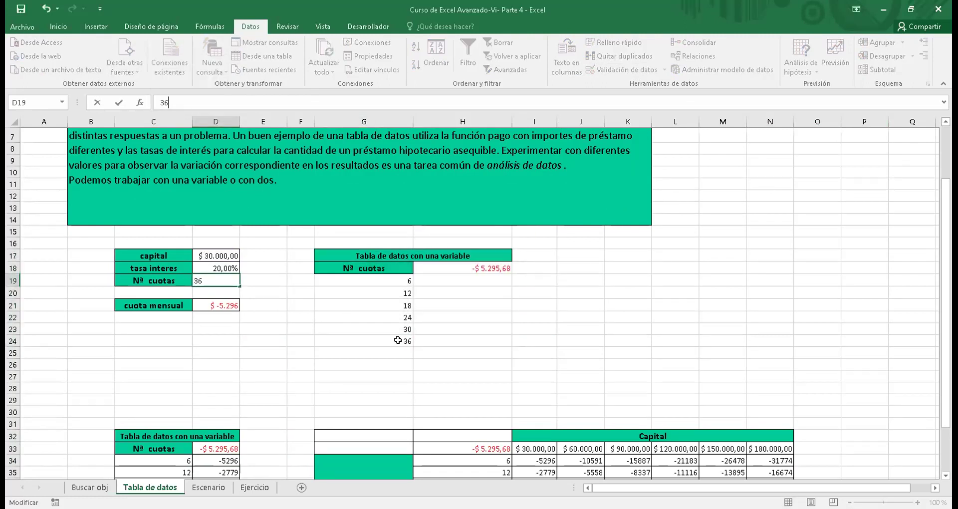
{"action": "key", "text": "Return"}
Create a data table over G17:H24 with D19 as the column input cell
{"action": "left_click_drag", "start_coordinate": [397, 283], "coordinate": [391, 339]}
{"action": "left_click", "coordinate": [488, 320]}
{"action": "left_click_drag", "start_coordinate": [354, 254], "coordinate": [441, 341]}
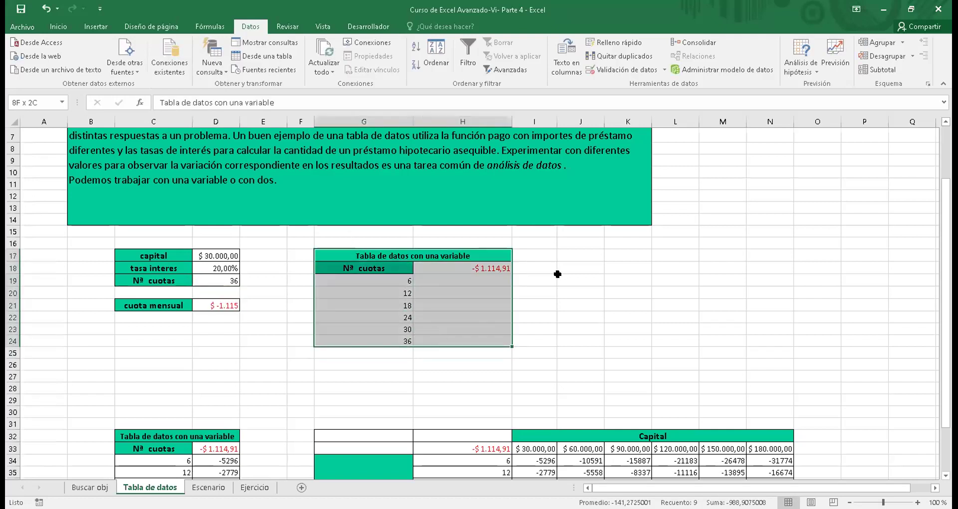
{"action": "left_click", "coordinate": [801, 63]}
{"action": "left_click", "coordinate": [818, 112]}
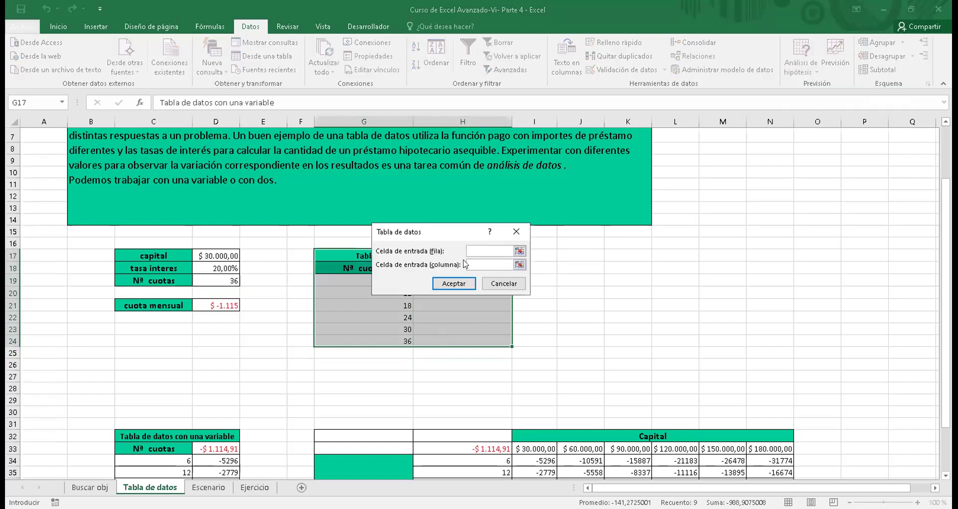
{"action": "left_click", "coordinate": [236, 281]}
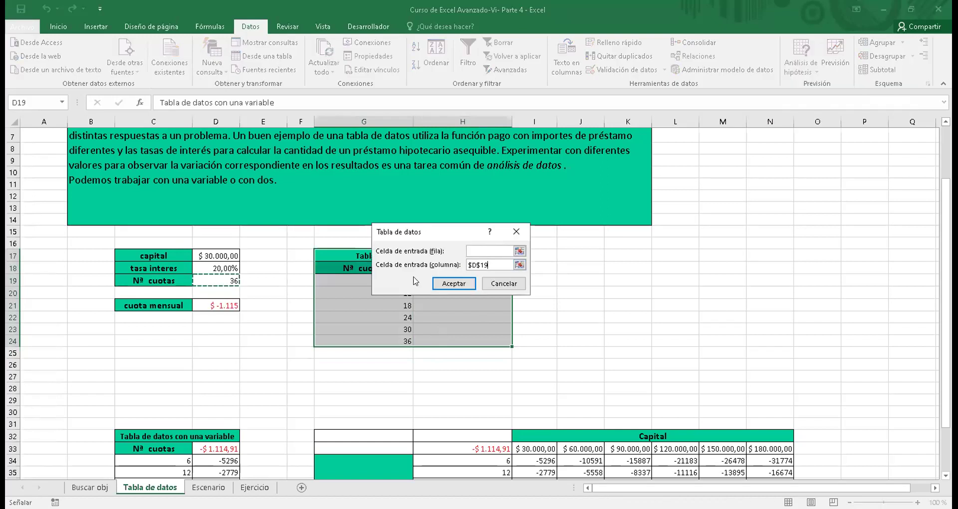
{"action": "key", "text": "Return"}
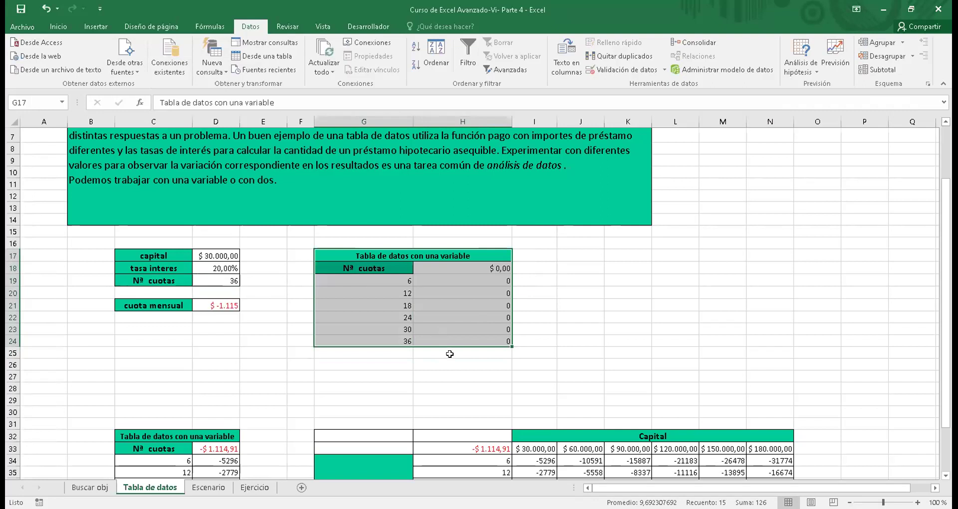
Examine the data table range G17:H24, the formulas in H18 and D21, and the interest rate in D18
{"action": "left_click", "coordinate": [428, 328]}
{"action": "left_click", "coordinate": [444, 268]}
{"action": "left_click_drag", "start_coordinate": [363, 251], "coordinate": [460, 339]}
{"action": "left_click", "coordinate": [455, 352]}
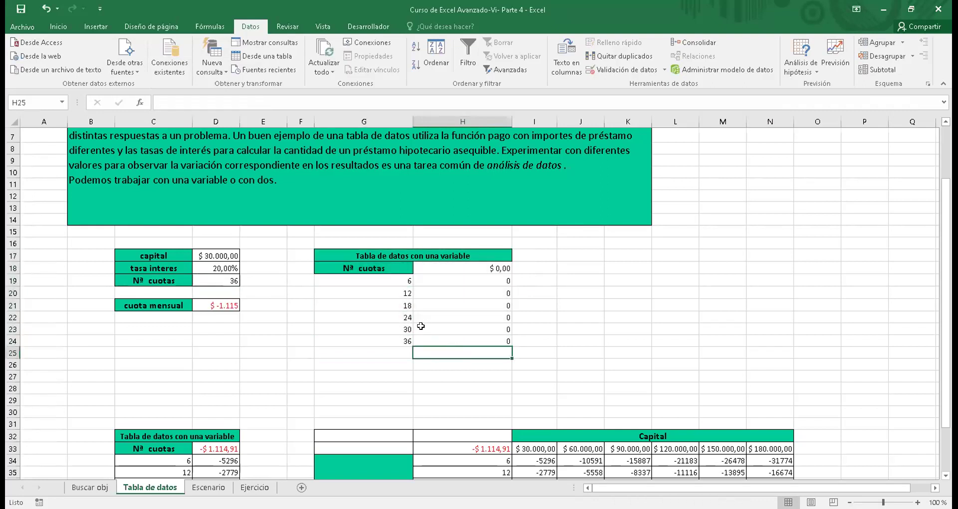
{"action": "left_click_drag", "start_coordinate": [354, 251], "coordinate": [476, 329]}
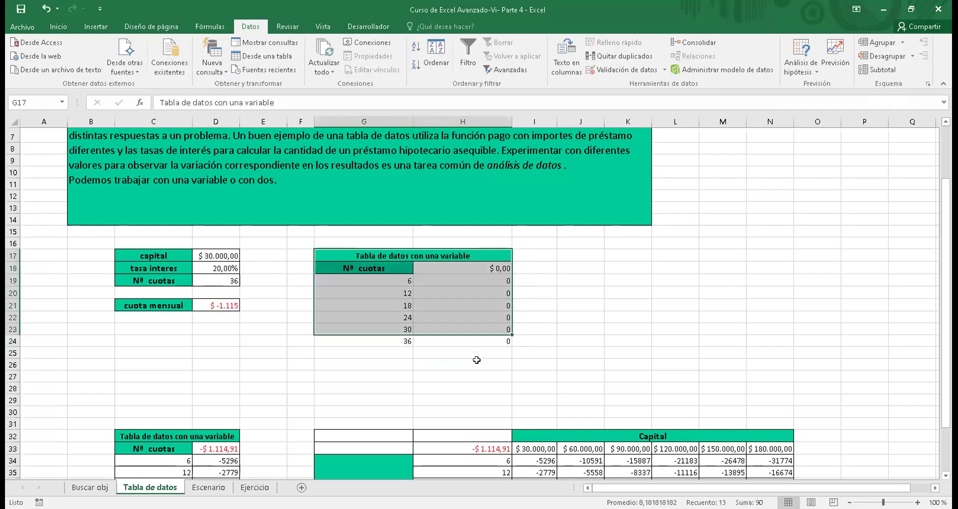
{"action": "left_click", "coordinate": [457, 364]}
{"action": "left_click_drag", "start_coordinate": [383, 255], "coordinate": [450, 330]}
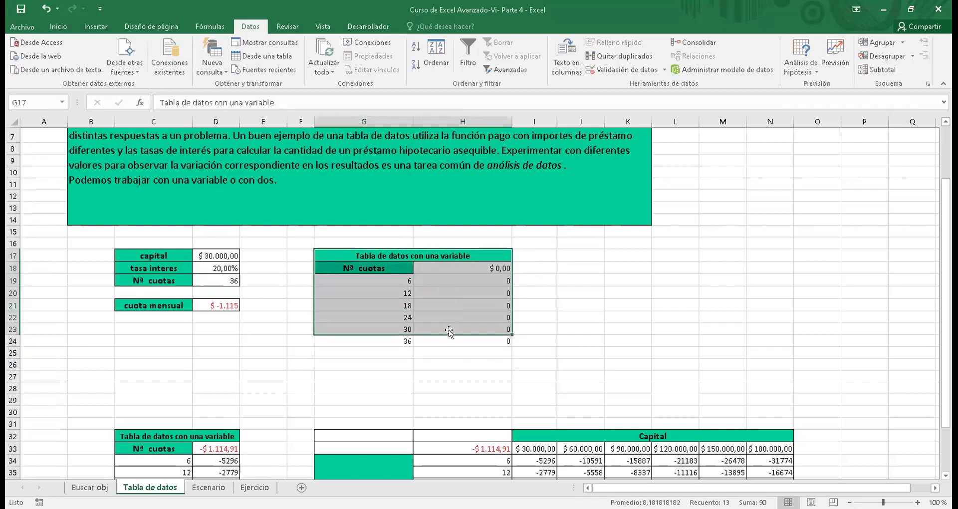
{"action": "left_click", "coordinate": [460, 271]}
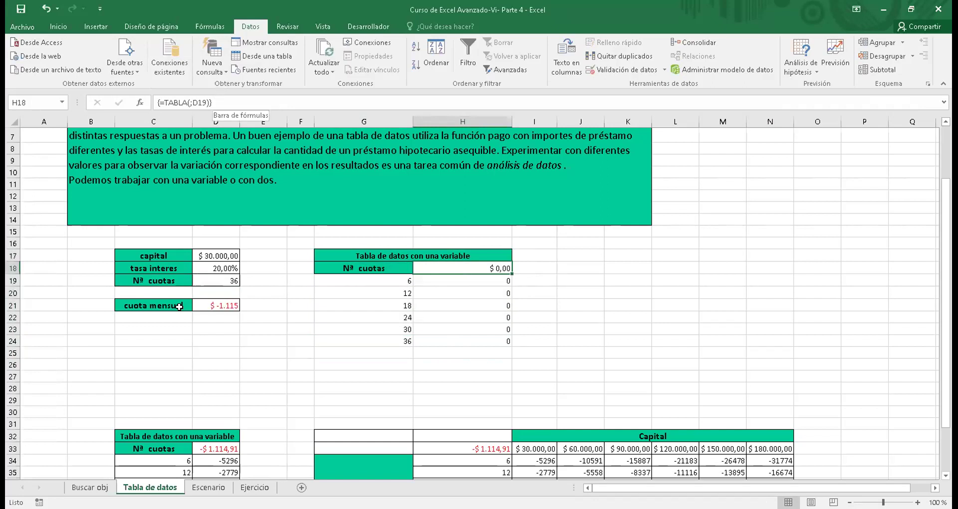
{"action": "left_click", "coordinate": [215, 304]}
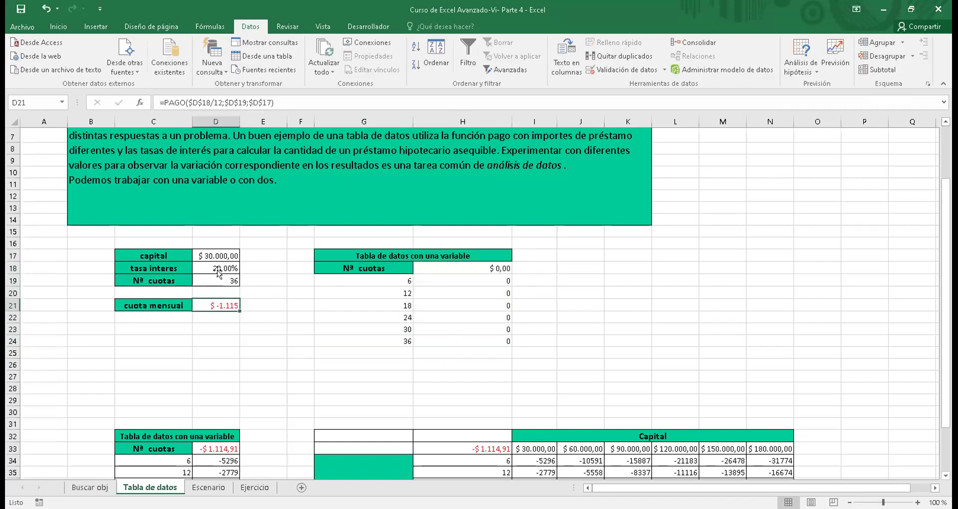
{"action": "left_click", "coordinate": [217, 270]}
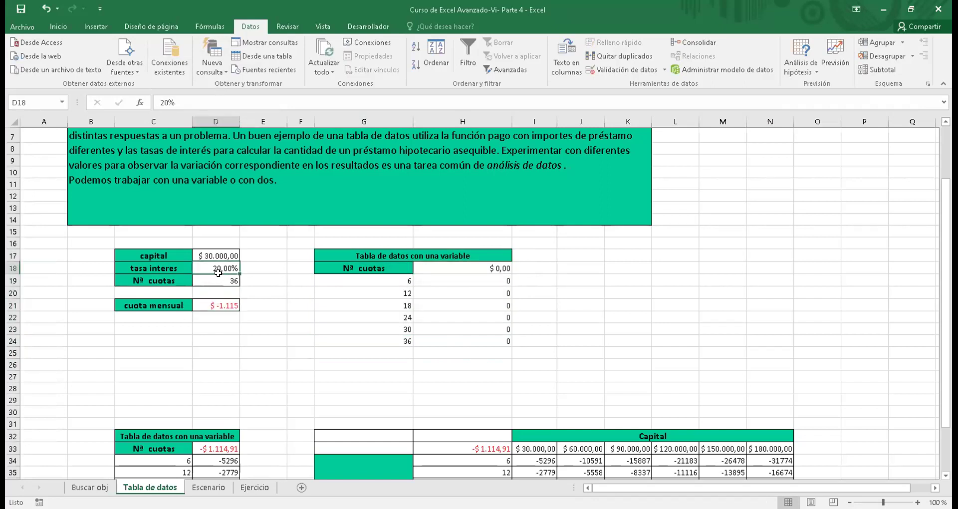
{"action": "left_click", "coordinate": [227, 306]}
{"action": "left_click", "coordinate": [303, 305]}
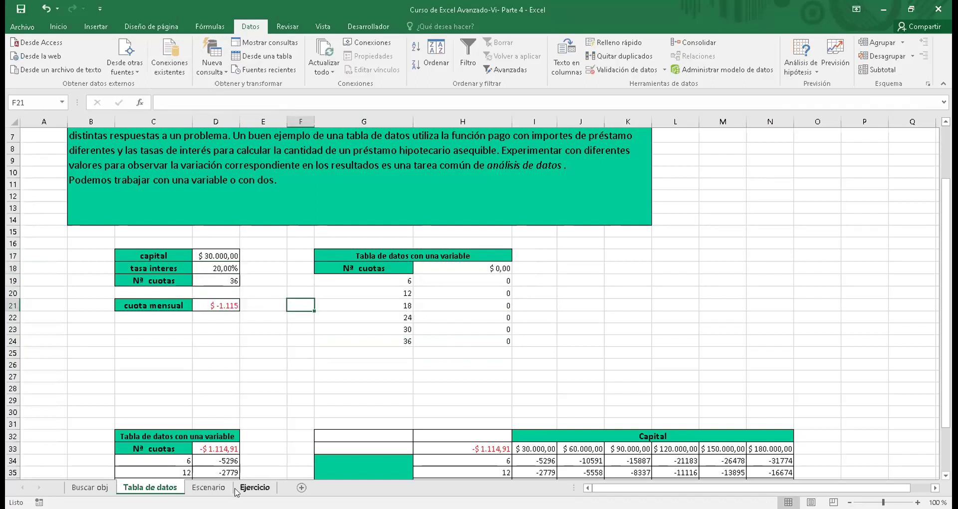
Look at the Escenario sheet, return to Tabla de datos and view the example tables from row 32 down
{"action": "left_click", "coordinate": [208, 485]}
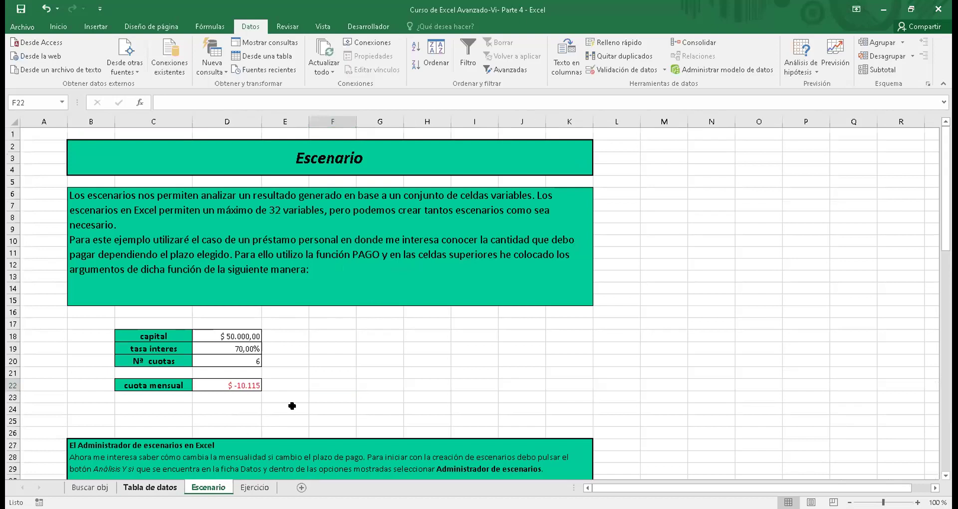
{"action": "key", "text": "ctrl+Page_Up"}
{"action": "key", "text": "Down"}
{"action": "key", "text": "Down"}
{"action": "key", "text": "Down"}
{"action": "key", "text": "Down"}
{"action": "key", "text": "Down"}
{"action": "key", "text": "Down"}
{"action": "key", "text": "Down"}
{"action": "key", "text": "Down"}
{"action": "key", "text": "Down"}
{"action": "key", "text": "Down"}
{"action": "key", "text": "Down"}
{"action": "key", "text": "Down"}
{"action": "key", "text": "Down"}
{"action": "key", "text": "Down"}
{"action": "key", "text": "Down"}
{"action": "key", "text": "Down"}
{"action": "key", "text": "Down"}
{"action": "key", "text": "Down"}
{"action": "key", "text": "Down"}
{"action": "key", "text": "Down"}
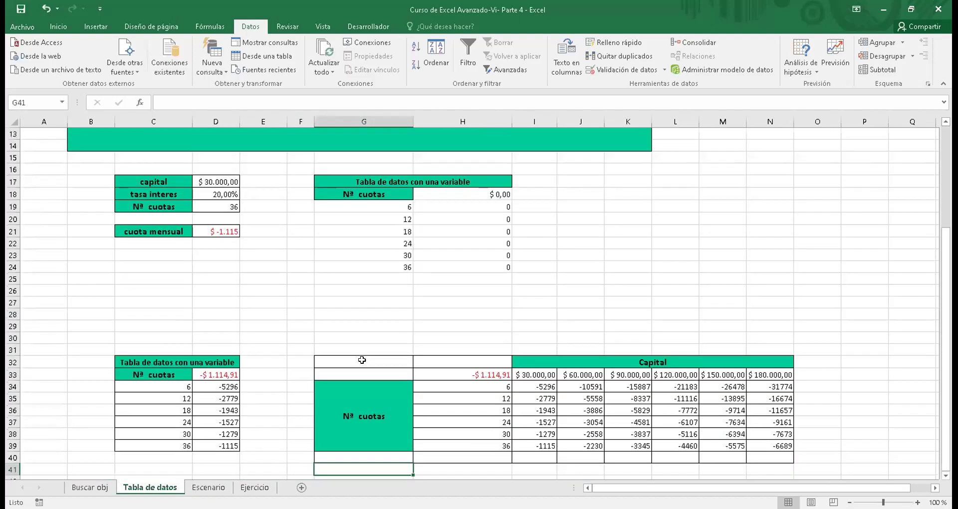
Examine the payment formula in D33 and the extent of the one-variable example table starting at C32
{"action": "key", "text": "Right"}
{"action": "key", "text": "Right"}
{"action": "key", "text": "Right"}
{"action": "key", "text": "Right"}
{"action": "key", "text": "Right"}
{"action": "key", "text": "Right"}
{"action": "key", "text": "Right"}
{"action": "key", "text": "Right"}
{"action": "key", "text": "Up"}
{"action": "key", "text": "Up"}
{"action": "key", "text": "Up"}
{"action": "key", "text": "Up"}
{"action": "key", "text": "Up"}
{"action": "key", "text": "Up"}
{"action": "key", "text": "Up"}
{"action": "key", "text": "Up"}
{"action": "key", "text": "Up"}
{"action": "key", "text": "Up"}
{"action": "key", "text": "Up"}
{"action": "key", "text": "Up"}
{"action": "key", "text": "Up"}
{"action": "key", "text": "Up"}
{"action": "key", "text": "Up"}
{"action": "key", "text": "Up"}
{"action": "key", "text": "Up"}
{"action": "key", "text": "Up"}
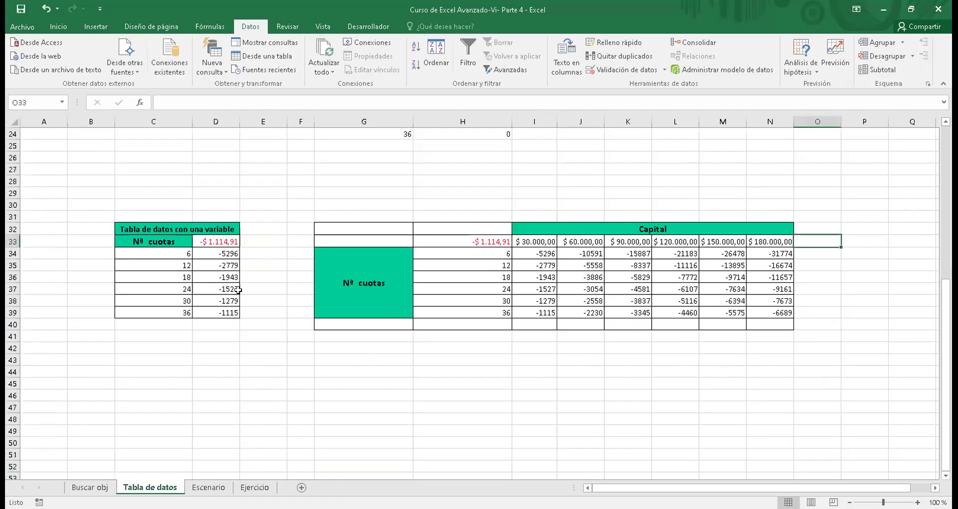
{"action": "left_click", "coordinate": [218, 241]}
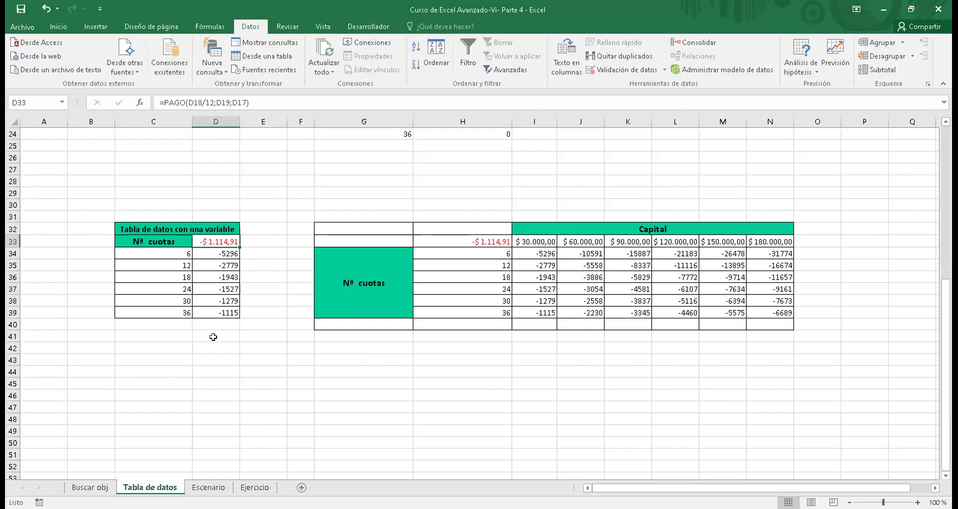
{"action": "key", "text": "ctrl+a"}
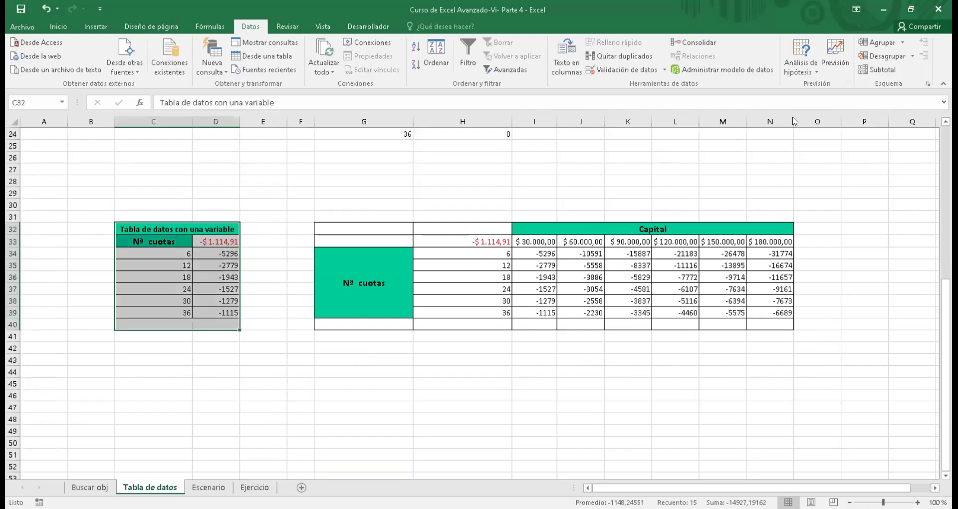
{"action": "left_click", "coordinate": [900, 48]}
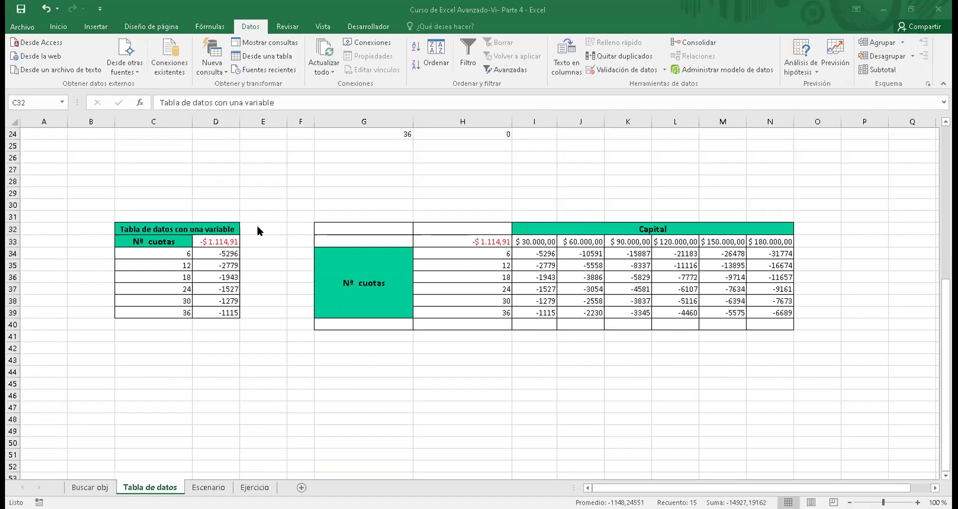
Review the explanation at the start of the sheet and the practice data table in G17:H24
{"action": "key", "text": "Up"}
{"action": "key", "text": "Up"}
{"action": "key", "text": "Up"}
{"action": "key", "text": "Up"}
{"action": "key", "text": "Up"}
{"action": "key", "text": "Up"}
{"action": "key", "text": "Up"}
{"action": "key", "text": "Up"}
{"action": "key", "text": "Up"}
{"action": "key", "text": "Up"}
{"action": "key", "text": "Up"}
{"action": "key", "text": "Up"}
{"action": "key", "text": "Up"}
{"action": "key", "text": "Up"}
{"action": "key", "text": "Up"}
{"action": "key", "text": "Up"}
{"action": "key", "text": "Up"}
{"action": "key", "text": "Up"}
{"action": "key", "text": "Up"}
{"action": "key", "text": "Up"}
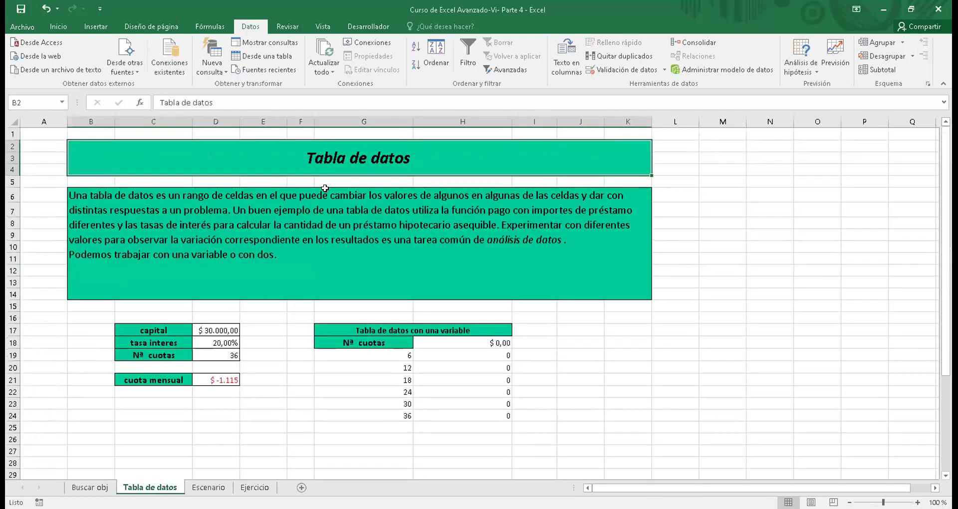
{"action": "key", "text": "Down"}
{"action": "key", "text": "Down"}
{"action": "key", "text": "Down"}
{"action": "key", "text": "Down"}
{"action": "key", "text": "Down"}
{"action": "key", "text": "Down"}
{"action": "key", "text": "Down"}
{"action": "key", "text": "Down"}
{"action": "key", "text": "Down"}
{"action": "key", "text": "Down"}
{"action": "key", "text": "Down"}
{"action": "key", "text": "Down"}
{"action": "key", "text": "Down"}
{"action": "key", "text": "Down"}
{"action": "key", "text": "Down"}
{"action": "key", "text": "Down"}
{"action": "key", "text": "Down"}
{"action": "key", "text": "Down"}
{"action": "key", "text": "Down"}
{"action": "key", "text": "Down"}
{"action": "key", "text": "Down"}
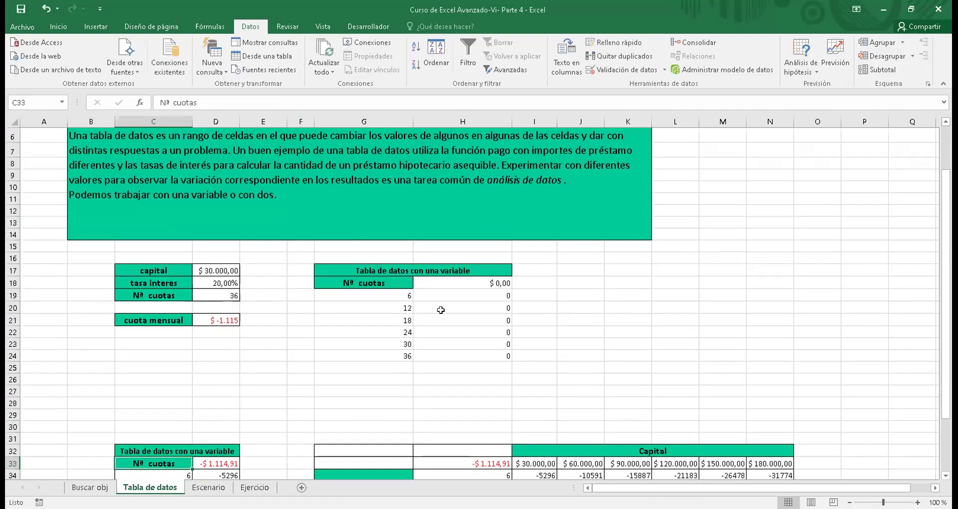
{"action": "left_click_drag", "start_coordinate": [379, 271], "coordinate": [446, 346]}
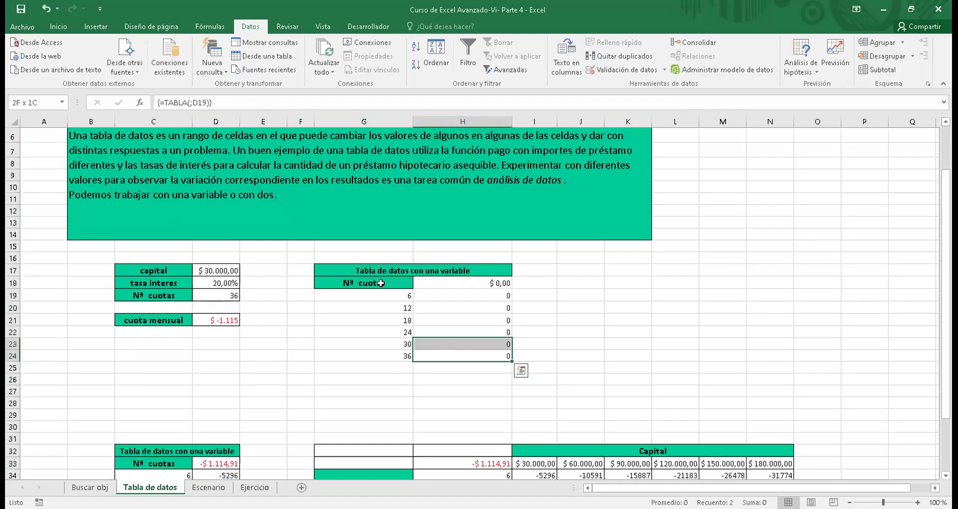
{"action": "left_click_drag", "start_coordinate": [379, 269], "coordinate": [460, 368]}
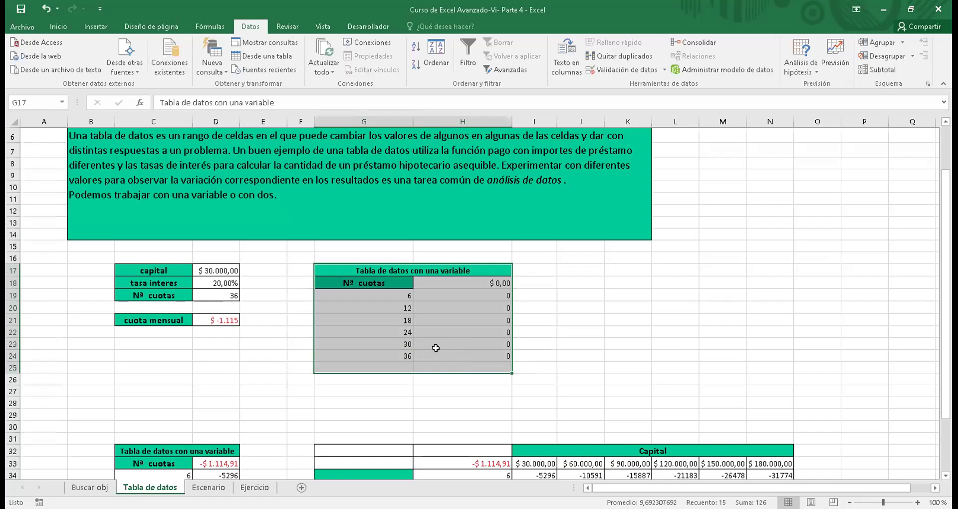
{"action": "left_click", "coordinate": [404, 337]}
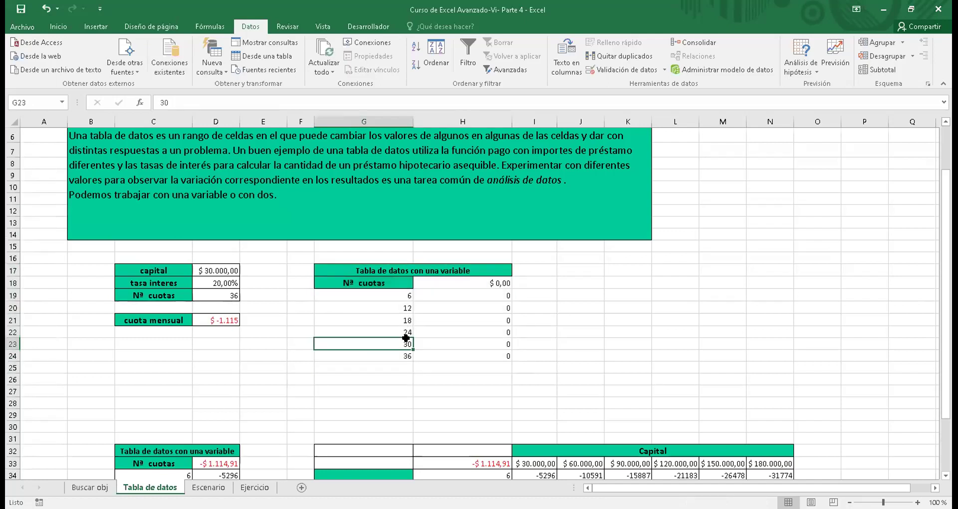
Examine the two-variable example table with Capital and Nº cuotas, including the formula in H33
{"action": "left_click", "coordinate": [432, 389]}
{"action": "key", "text": "Right"}
{"action": "key", "text": "Right"}
{"action": "key", "text": "Right"}
{"action": "key", "text": "Right"}
{"action": "key", "text": "Right"}
{"action": "key", "text": "Right"}
{"action": "key", "text": "Right"}
{"action": "key", "text": "Right"}
{"action": "key", "text": "Right"}
{"action": "key", "text": "Right"}
{"action": "key", "text": "Down"}
{"action": "key", "text": "Down"}
{"action": "key", "text": "Down"}
{"action": "key", "text": "Down"}
{"action": "key", "text": "Down"}
{"action": "key", "text": "Down"}
{"action": "key", "text": "Down"}
{"action": "key", "text": "Down"}
{"action": "key", "text": "Down"}
{"action": "key", "text": "Down"}
{"action": "key", "text": "Down"}
{"action": "key", "text": "Down"}
{"action": "key", "text": "Down"}
{"action": "key", "text": "Down"}
{"action": "key", "text": "Down"}
{"action": "key", "text": "Down"}
{"action": "key", "text": "Down"}
{"action": "key", "text": "Down"}
{"action": "key", "text": "Down"}
{"action": "key", "text": "Down"}
{"action": "key", "text": "Down"}
{"action": "key", "text": "Down"}
{"action": "key", "text": "Down"}
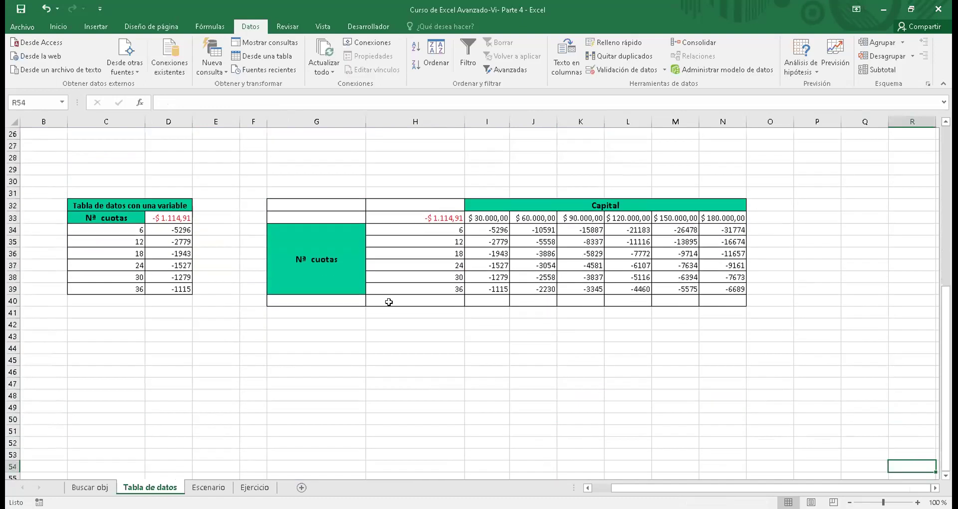
{"action": "left_click", "coordinate": [426, 207]}
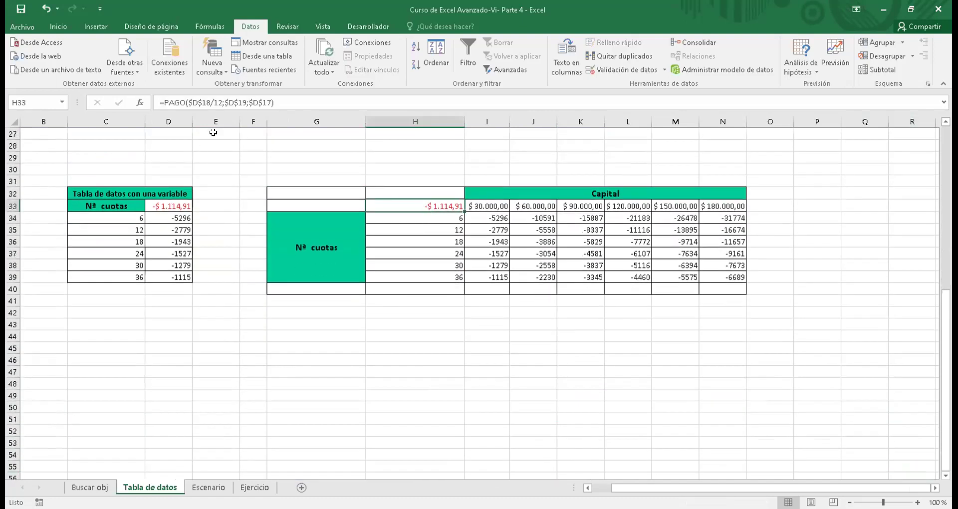
{"action": "key", "text": "ctrl+Home"}
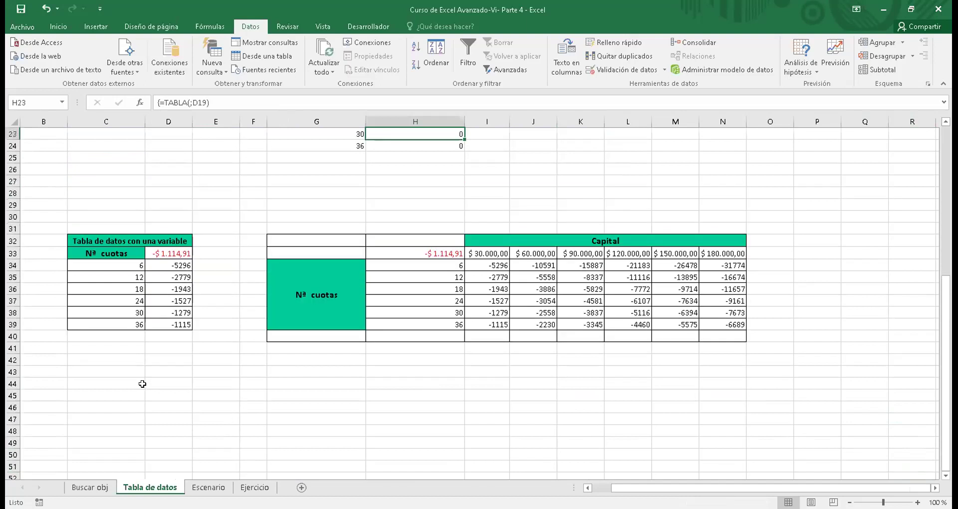
Copy the text of the formula =PAGO($D$18/12;$D$19;$D$17) from D21 and paste it into H43
{"action": "left_click", "coordinate": [166, 372]}
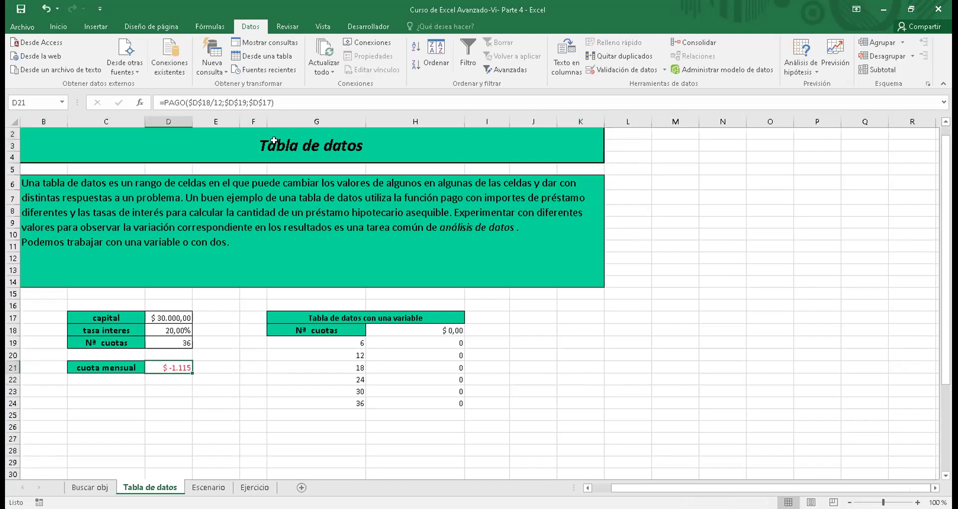
{"action": "left_click_drag", "start_coordinate": [295, 100], "coordinate": [158, 102]}
{"action": "key", "text": "ctrl+c"}
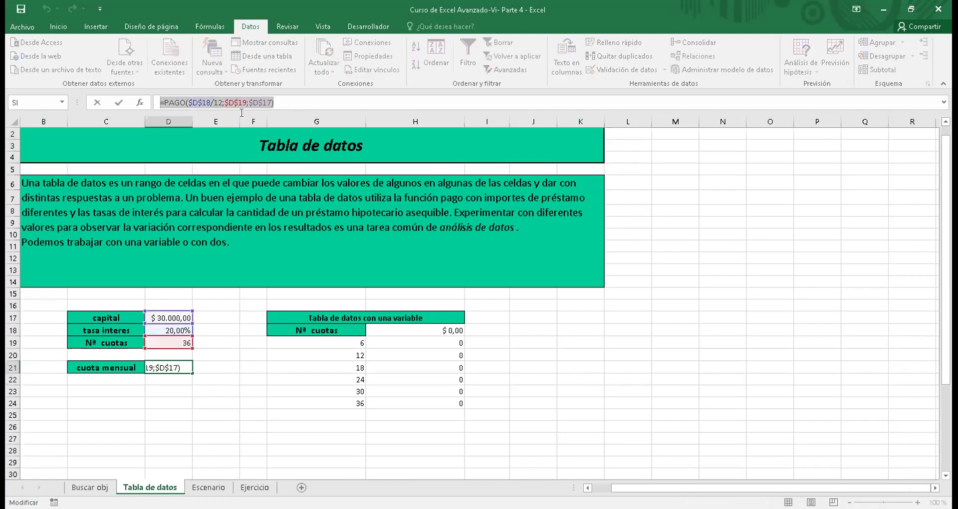
{"action": "key", "text": "Return"}
{"action": "key", "text": "Return"}
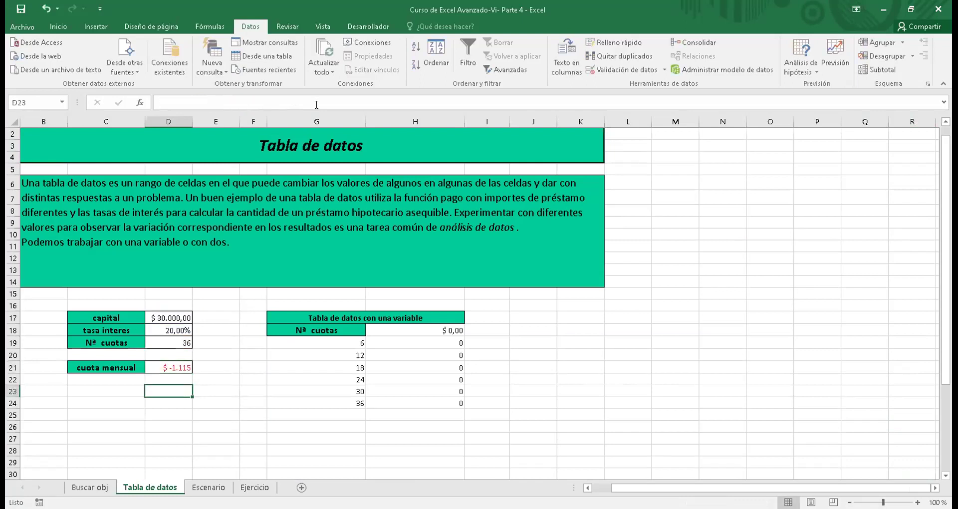
{"action": "key", "text": "Down"}
{"action": "key", "text": "Down"}
{"action": "key", "text": "Down"}
{"action": "key", "text": "Down"}
{"action": "key", "text": "Down"}
{"action": "key", "text": "Down"}
{"action": "key", "text": "Down"}
{"action": "key", "text": "Down"}
{"action": "key", "text": "Down"}
{"action": "key", "text": "Down"}
{"action": "key", "text": "Down"}
{"action": "key", "text": "Down"}
{"action": "key", "text": "Down"}
{"action": "key", "text": "Down"}
{"action": "key", "text": "Down"}
{"action": "key", "text": "Down"}
{"action": "key", "text": "Down"}
{"action": "key", "text": "Down"}
{"action": "key", "text": "Down"}
{"action": "key", "text": "Down"}
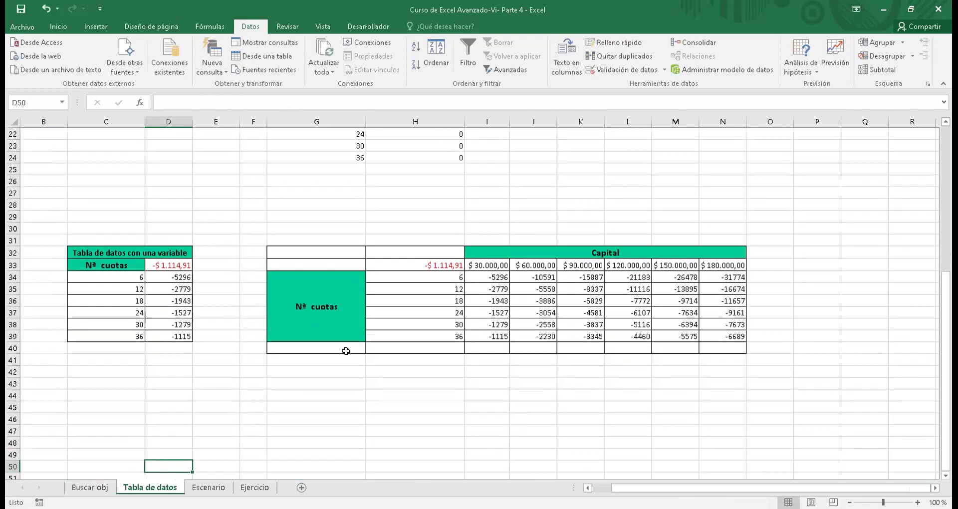
{"action": "left_click", "coordinate": [410, 384]}
{"action": "key", "text": "ctrl+v"}
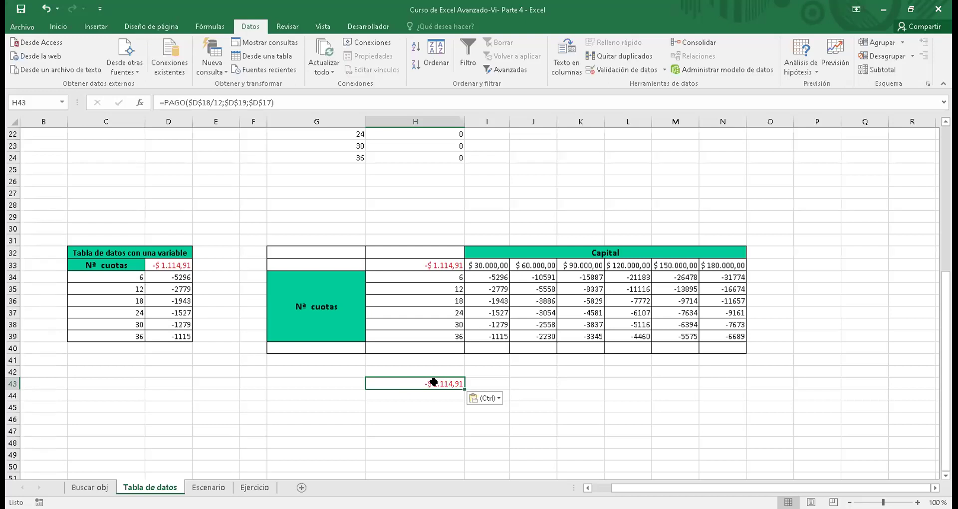
{"action": "left_click", "coordinate": [482, 379]}
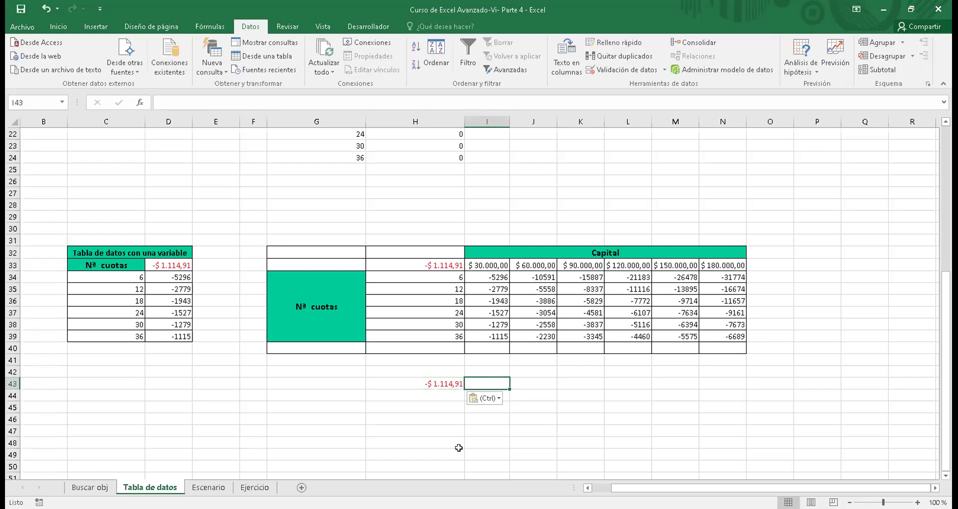
{"action": "left_click_drag", "start_coordinate": [479, 379], "coordinate": [719, 383]}
{"action": "left_click_drag", "start_coordinate": [427, 398], "coordinate": [436, 460]}
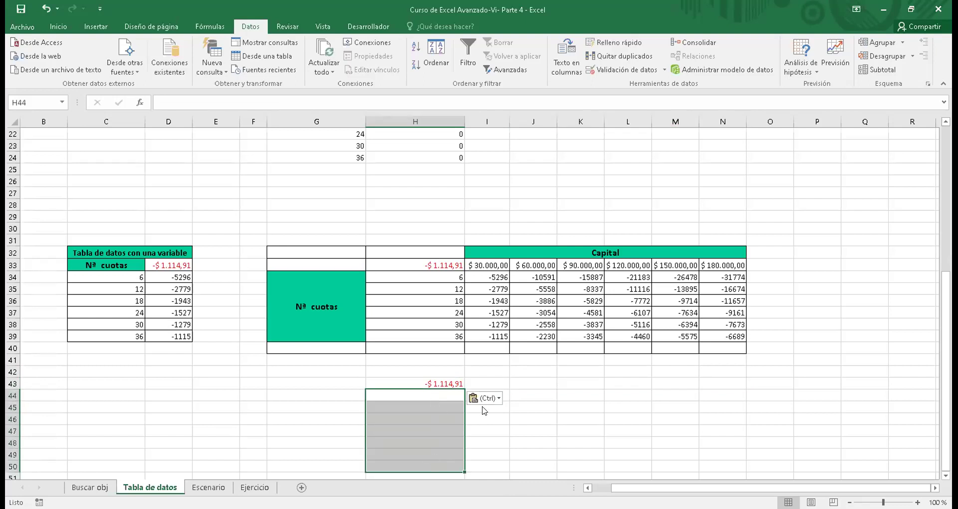
Enter the capitals 30000, 60000 and 90000 in I43:K43 and extend the series through N43 up to 180000
{"action": "left_click", "coordinate": [487, 384]}
{"action": "type", "text": "3000"}
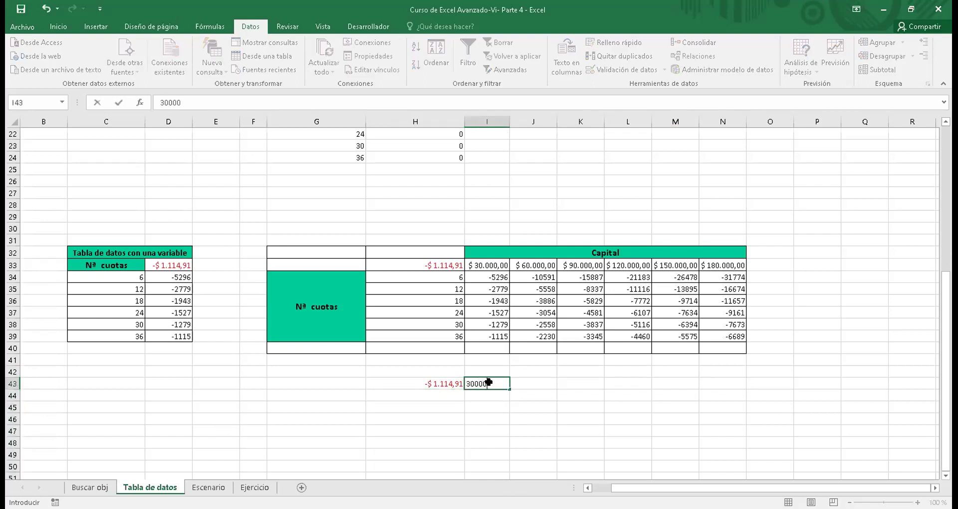
{"action": "type", "text": "0"}
{"action": "key", "text": "Tab"}
{"action": "type", "text": "60000"}
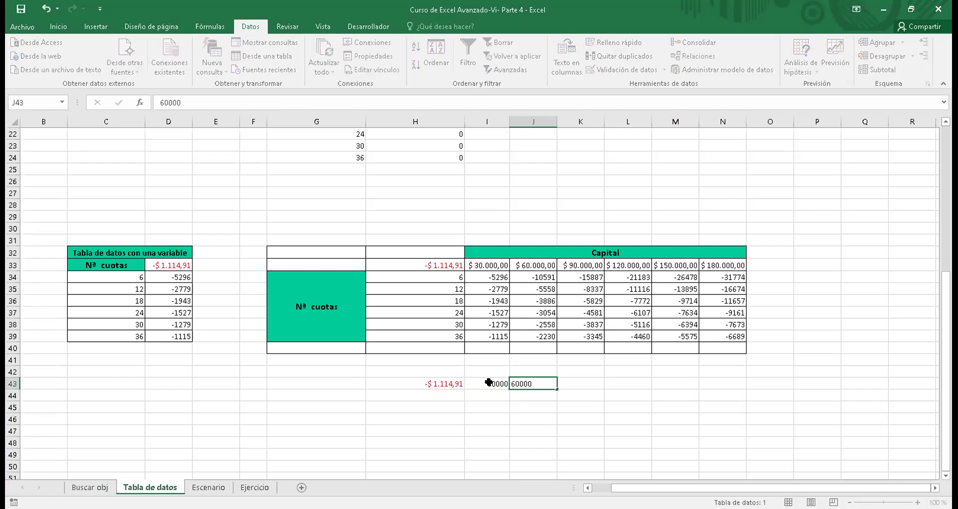
{"action": "key", "text": "Tab"}
{"action": "type", "text": "8"}
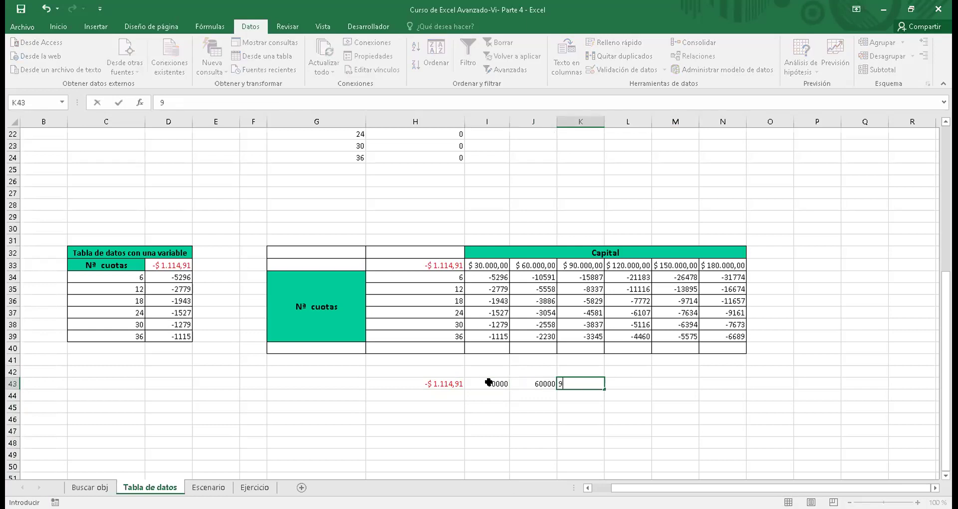
{"action": "type", "text": "0000"}
{"action": "key", "text": "Tab"}
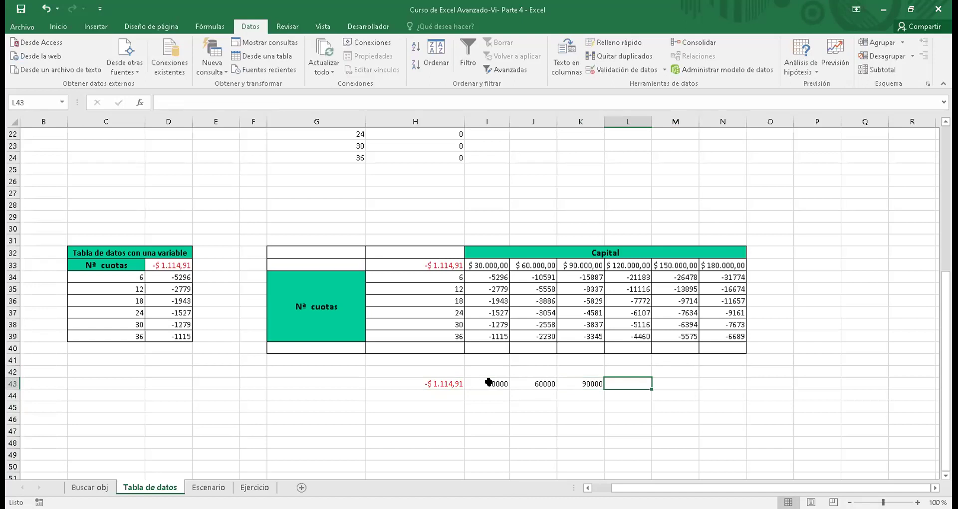
{"action": "left_click", "coordinate": [488, 383]}
{"action": "left_click_drag", "start_coordinate": [489, 383], "coordinate": [747, 389]}
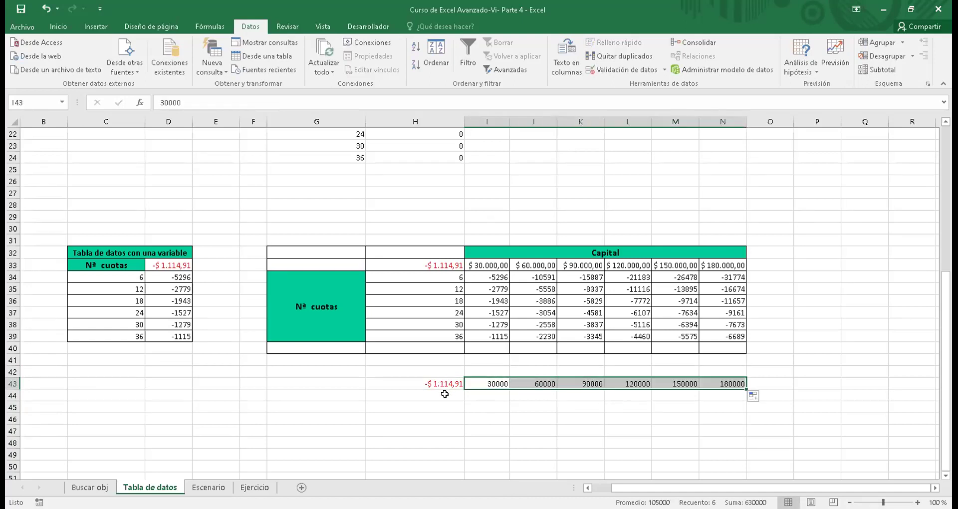
Enter the numbers of instalments in H44:H49 as a series from 6 to 36 in steps of 6
{"action": "left_click", "coordinate": [444, 395]}
{"action": "type", "text": "6"}
{"action": "key", "text": "Return"}
{"action": "type", "text": "12"}
{"action": "key", "text": "Return"}
{"action": "type", "text": "1"}
{"action": "key", "text": "Return"}
{"action": "type", "text": "24"}
{"action": "left_click", "coordinate": [445, 395]}
{"action": "key", "text": "shift+Down"}
{"action": "left_click_drag", "start_coordinate": [445, 395], "coordinate": [460, 455]}
{"action": "left_click", "coordinate": [488, 433]}
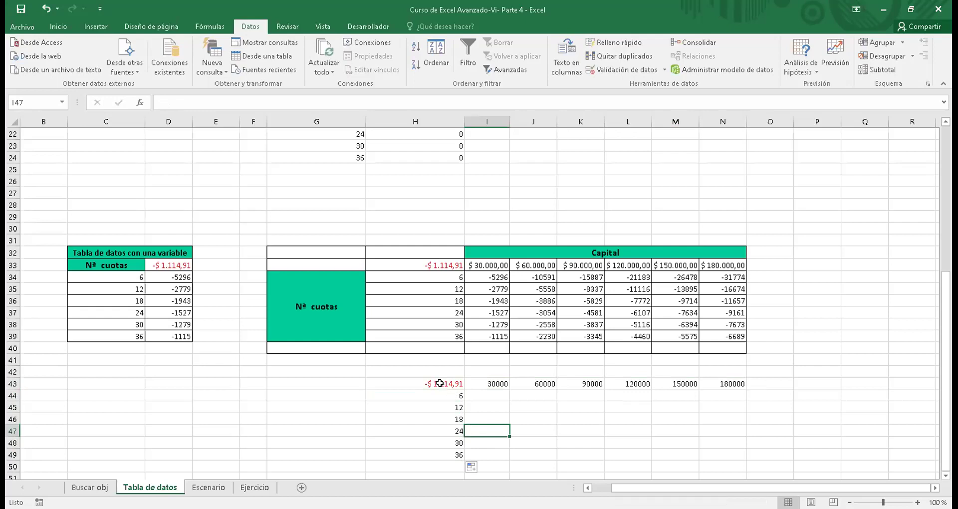
Create a two-variable data table over H43:N49 with row input cell $D$19 and column input cell $D$17
{"action": "left_click_drag", "start_coordinate": [438, 383], "coordinate": [710, 449]}
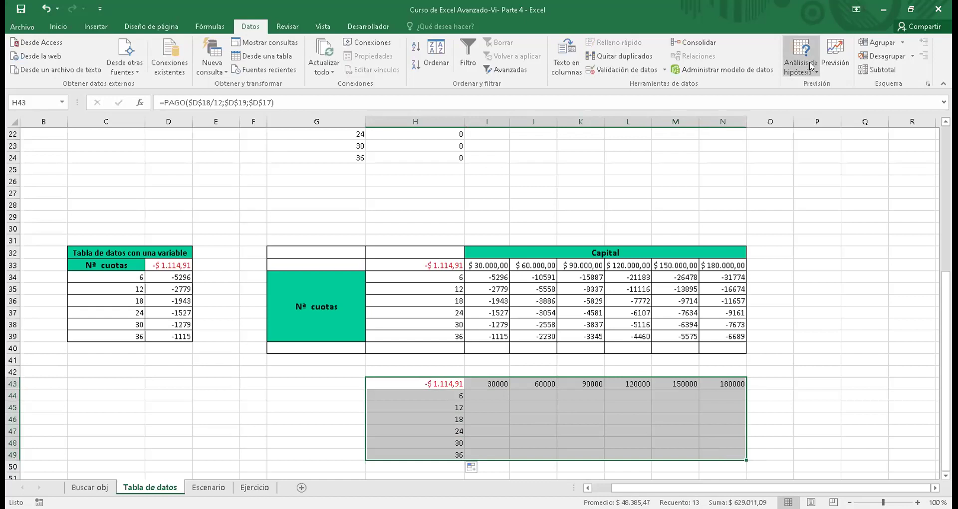
{"action": "left_click", "coordinate": [806, 73]}
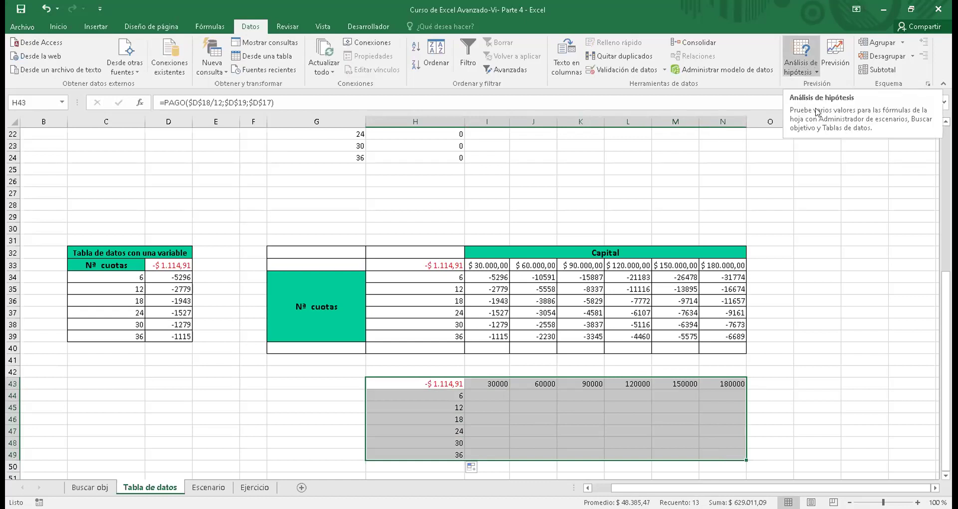
{"action": "left_click", "coordinate": [819, 114]}
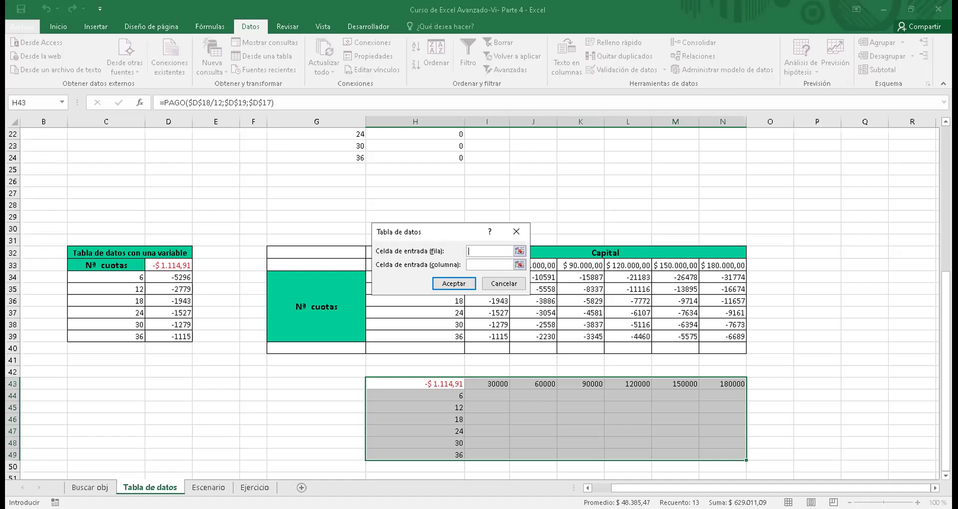
{"action": "scroll", "coordinate": [176, 245], "scroll_direction": "up", "scroll_amount": 4}
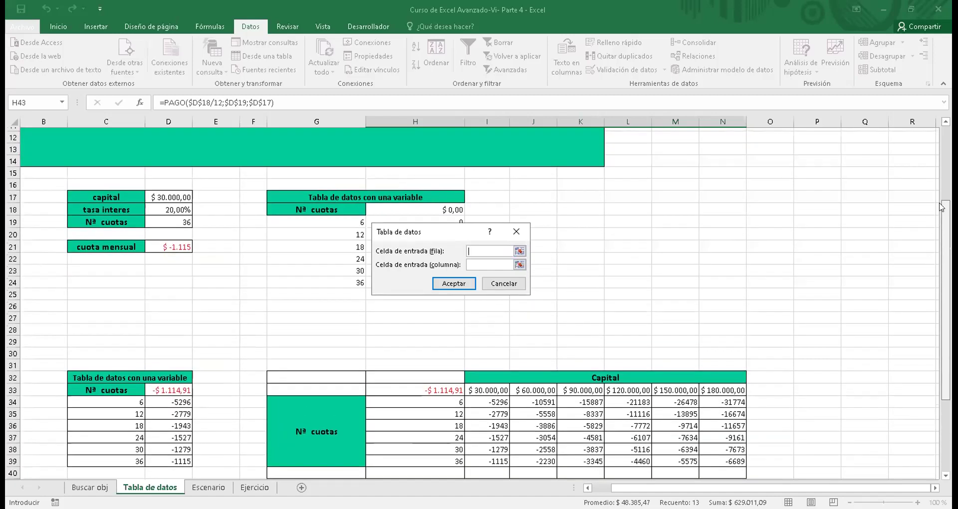
{"action": "left_click", "coordinate": [177, 245]}
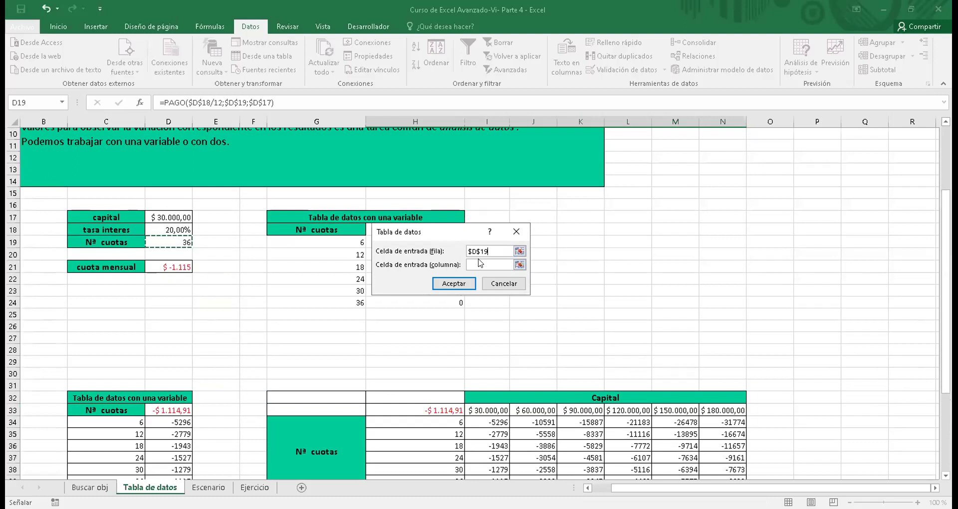
{"action": "left_click", "coordinate": [481, 264]}
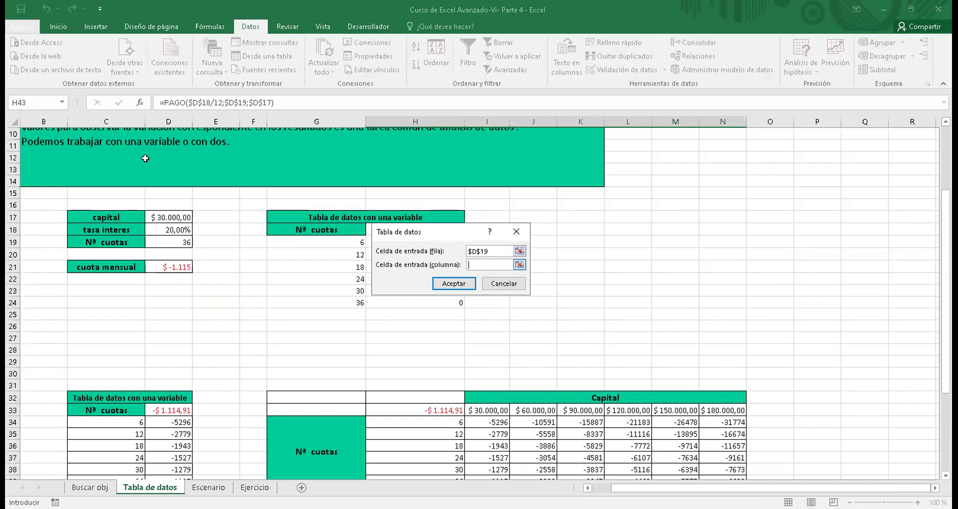
{"action": "left_click", "coordinate": [166, 216]}
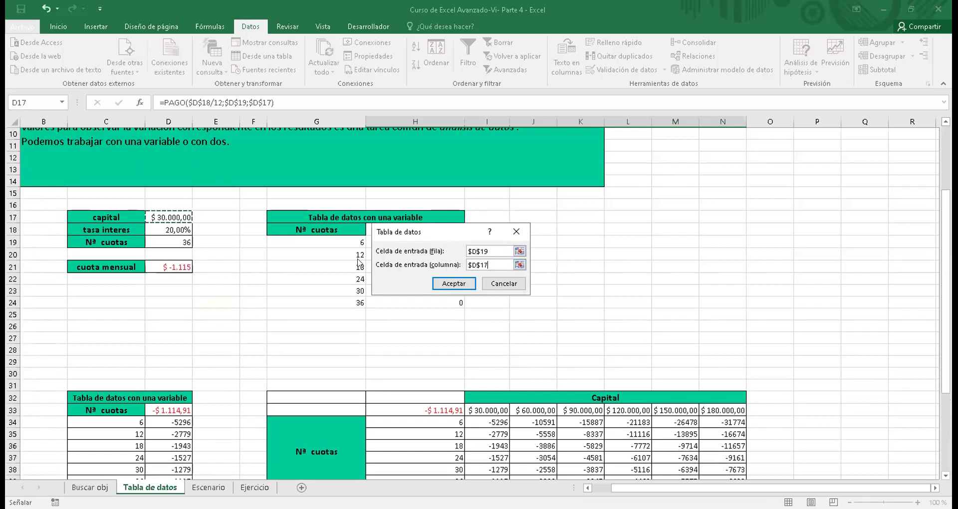
{"action": "left_click", "coordinate": [462, 283]}
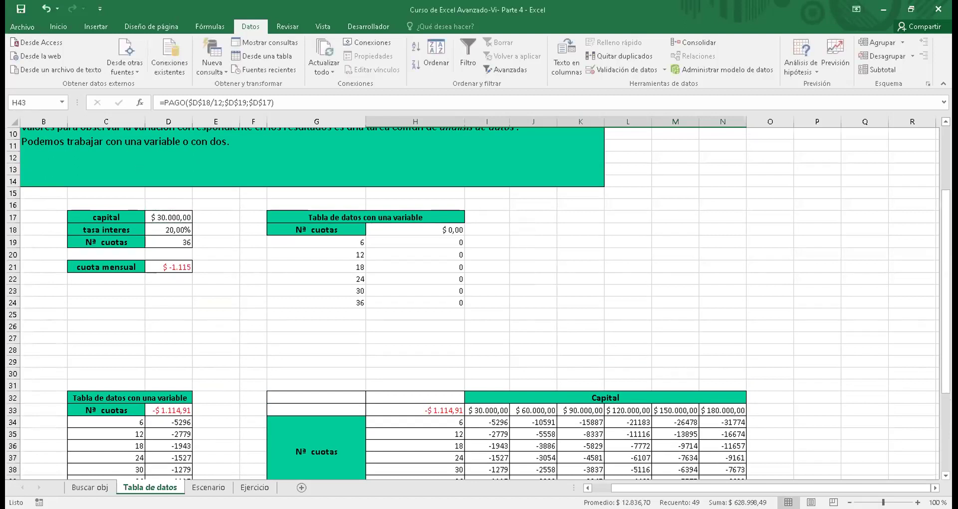
Examine the calculated values of the new data table in H43:N49 and the TABLA formula in I44
{"action": "left_click", "coordinate": [519, 358]}
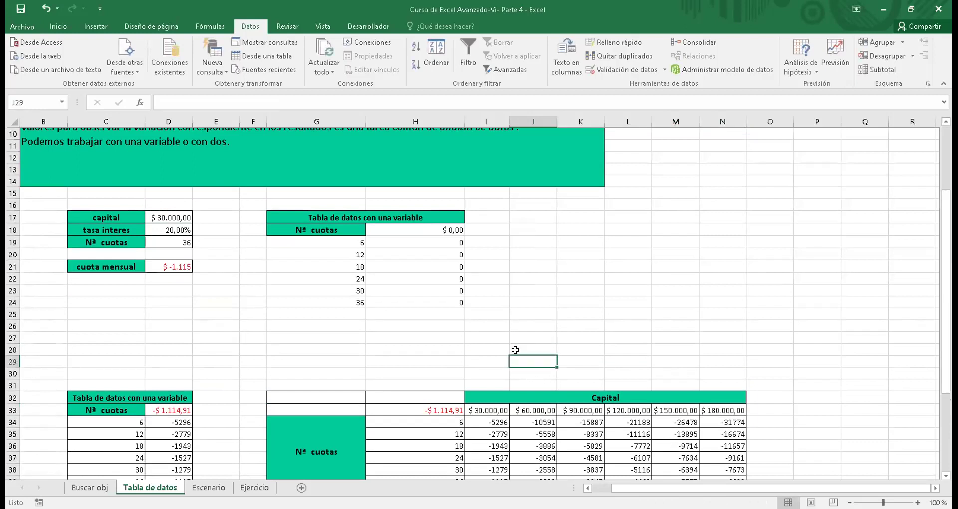
{"action": "key", "text": "Down"}
{"action": "key", "text": "Down"}
{"action": "key", "text": "Down"}
{"action": "key", "text": "Down"}
{"action": "key", "text": "Down"}
{"action": "key", "text": "Down"}
{"action": "key", "text": "Down"}
{"action": "key", "text": "Down"}
{"action": "key", "text": "Down"}
{"action": "key", "text": "Down"}
{"action": "key", "text": "Down"}
{"action": "key", "text": "Down"}
{"action": "key", "text": "Down"}
{"action": "key", "text": "Down"}
{"action": "key", "text": "Down"}
{"action": "key", "text": "Down"}
{"action": "key", "text": "Down"}
{"action": "key", "text": "Down"}
{"action": "key", "text": "Down"}
{"action": "key", "text": "Down"}
{"action": "key", "text": "Up"}
{"action": "key", "text": "Up"}
{"action": "key", "text": "Up"}
{"action": "key", "text": "Up"}
{"action": "key", "text": "Up"}
{"action": "key", "text": "Up"}
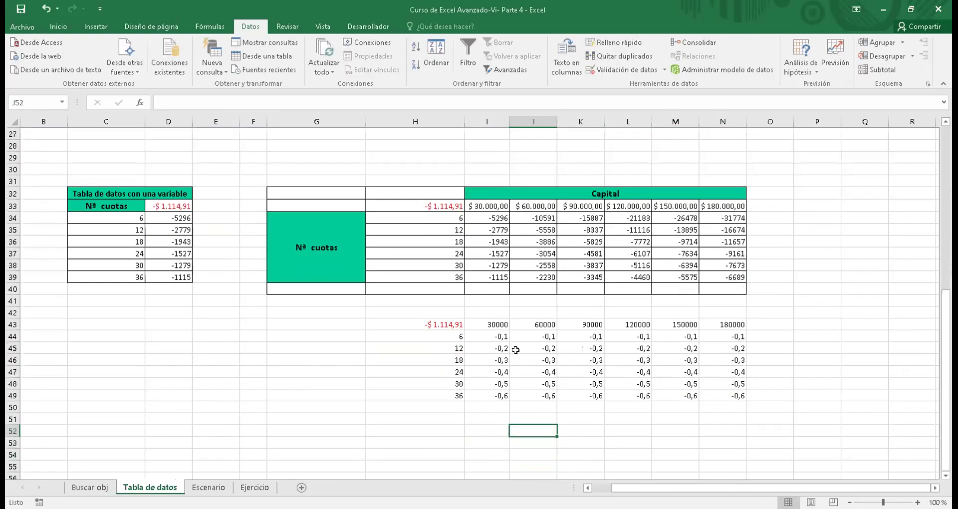
{"action": "left_click_drag", "start_coordinate": [438, 327], "coordinate": [700, 392]}
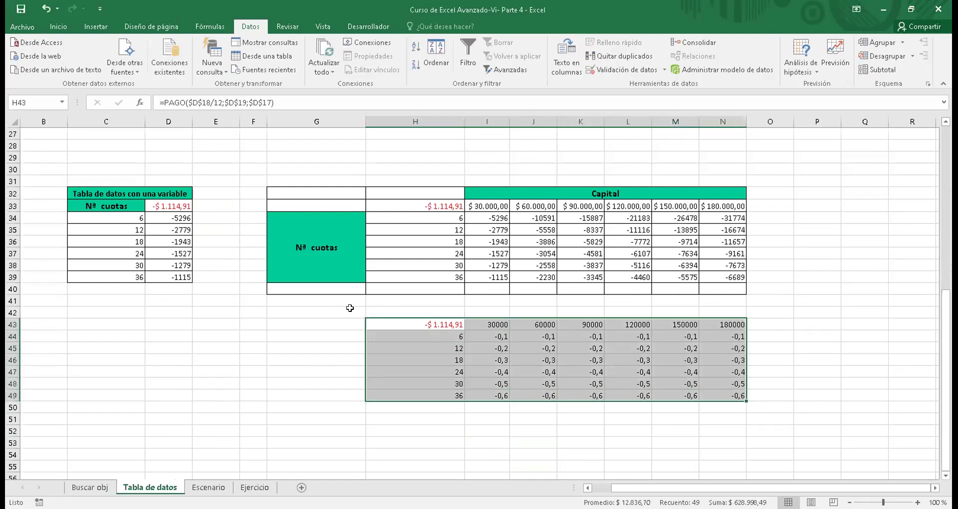
{"action": "left_click", "coordinate": [485, 302]}
{"action": "left_click_drag", "start_coordinate": [499, 336], "coordinate": [714, 392]}
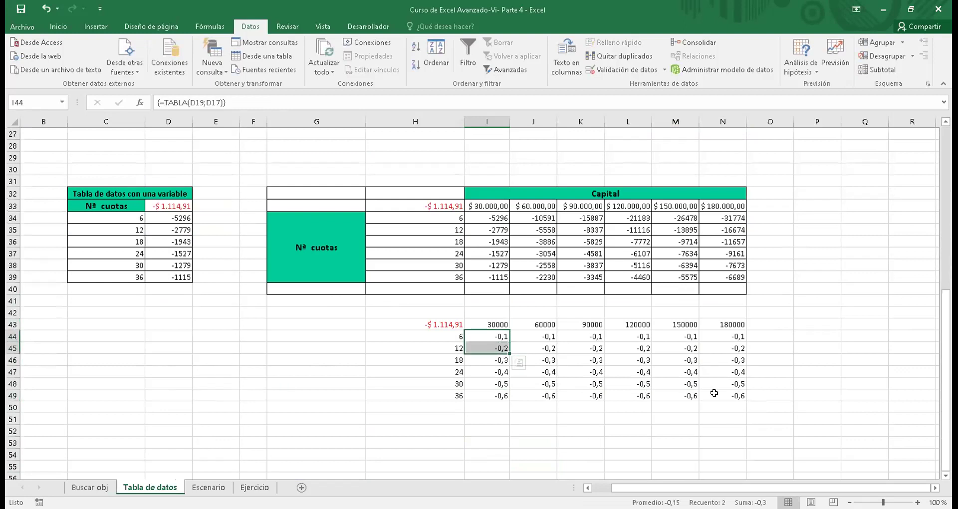
Check the loan data for capital, tasa interes and Nº cuotas in C17:D21 against the new table
{"action": "left_click", "coordinate": [432, 324]}
{"action": "key", "text": "Left"}
{"action": "key", "text": "Up"}
{"action": "key", "text": "Left"}
{"action": "key", "text": "Up"}
{"action": "key", "text": "Up"}
{"action": "key", "text": "Up"}
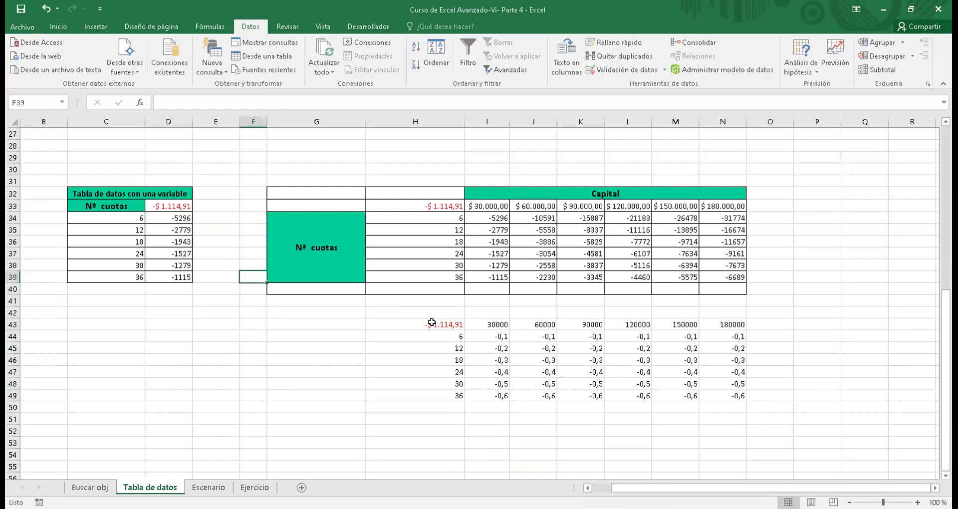
{"action": "key", "text": "Up"}
{"action": "key", "text": "Up"}
{"action": "key", "text": "Up"}
{"action": "key", "text": "Up"}
{"action": "key", "text": "Up"}
{"action": "key", "text": "Up"}
{"action": "key", "text": "Up"}
{"action": "key", "text": "Up"}
{"action": "key", "text": "Up"}
{"action": "key", "text": "Up"}
{"action": "key", "text": "Up"}
{"action": "key", "text": "Up"}
{"action": "key", "text": "Up"}
{"action": "key", "text": "Up"}
{"action": "key", "text": "Up"}
{"action": "key", "text": "Up"}
{"action": "key", "text": "Up"}
{"action": "key", "text": "Up"}
{"action": "key", "text": "Up"}
{"action": "key", "text": "Up"}
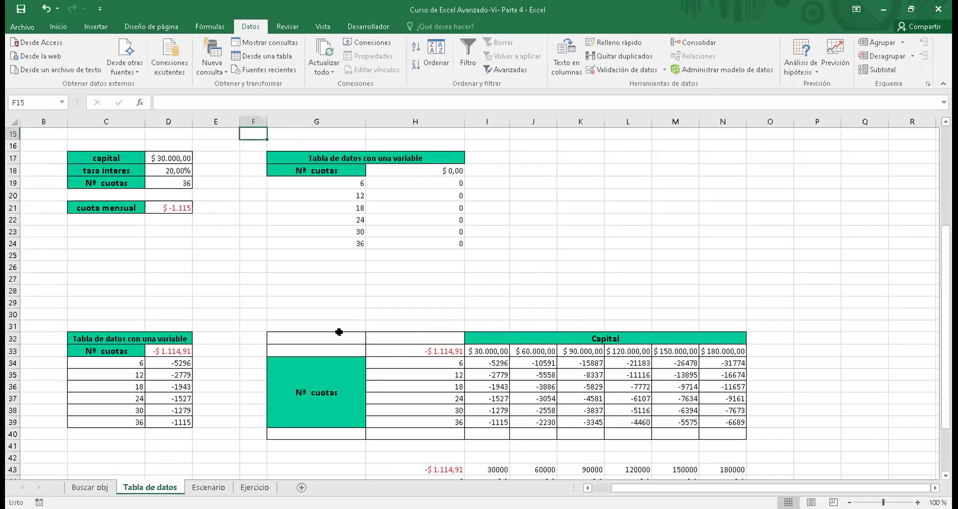
Compare the new data table's results in I44:N49 with the example table above it
{"action": "left_click", "coordinate": [241, 265]}
{"action": "key", "text": "Down"}
{"action": "key", "text": "Down"}
{"action": "key", "text": "Down"}
{"action": "key", "text": "Down"}
{"action": "key", "text": "Down"}
{"action": "key", "text": "Down"}
{"action": "key", "text": "Down"}
{"action": "key", "text": "Down"}
{"action": "key", "text": "Down"}
{"action": "key", "text": "Down"}
{"action": "key", "text": "Down"}
{"action": "key", "text": "Down"}
{"action": "key", "text": "Down"}
{"action": "key", "text": "Down"}
{"action": "key", "text": "Down"}
{"action": "key", "text": "Down"}
{"action": "key", "text": "Down"}
{"action": "key", "text": "Down"}
{"action": "key", "text": "Down"}
{"action": "key", "text": "Down"}
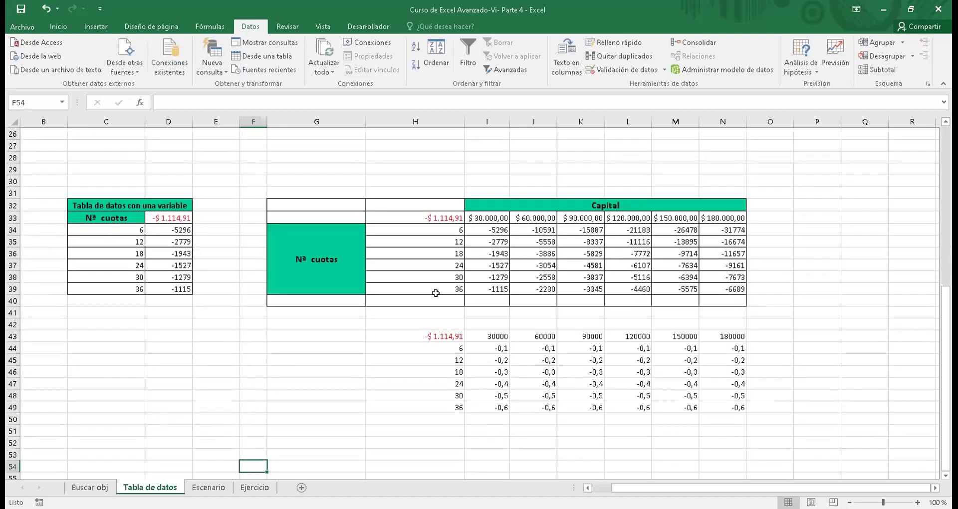
{"action": "key", "text": "Down"}
{"action": "key", "text": "Right"}
{"action": "key", "text": "Right"}
{"action": "left_click_drag", "start_coordinate": [446, 332], "coordinate": [738, 396]}
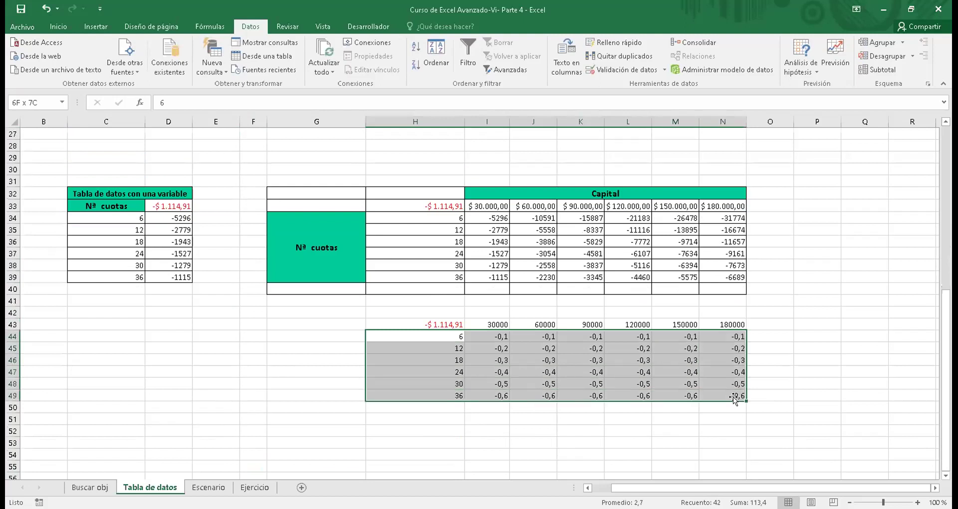
{"action": "left_click", "coordinate": [491, 337]}
{"action": "left_click", "coordinate": [526, 370]}
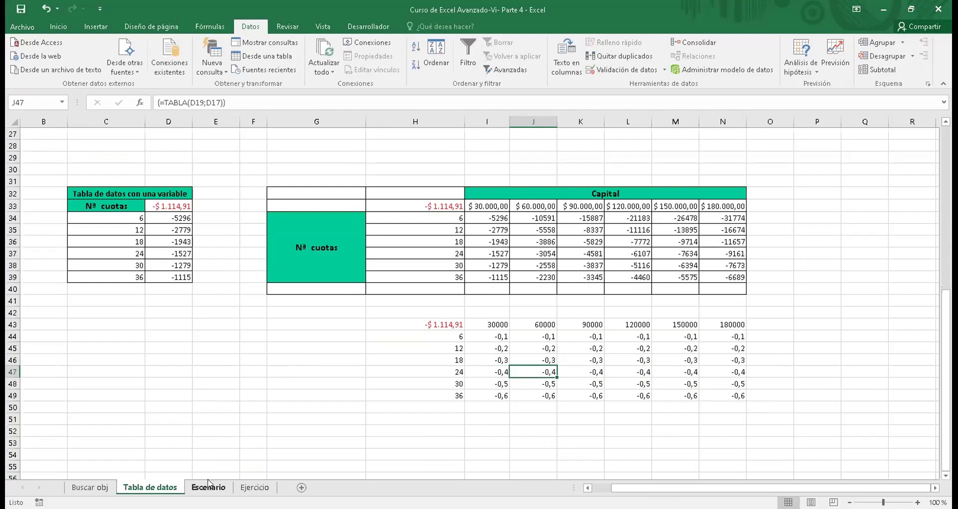
Increase the number format of the data table results in I44:N49 to four decimal places
{"action": "left_click_drag", "start_coordinate": [493, 337], "coordinate": [709, 394]}
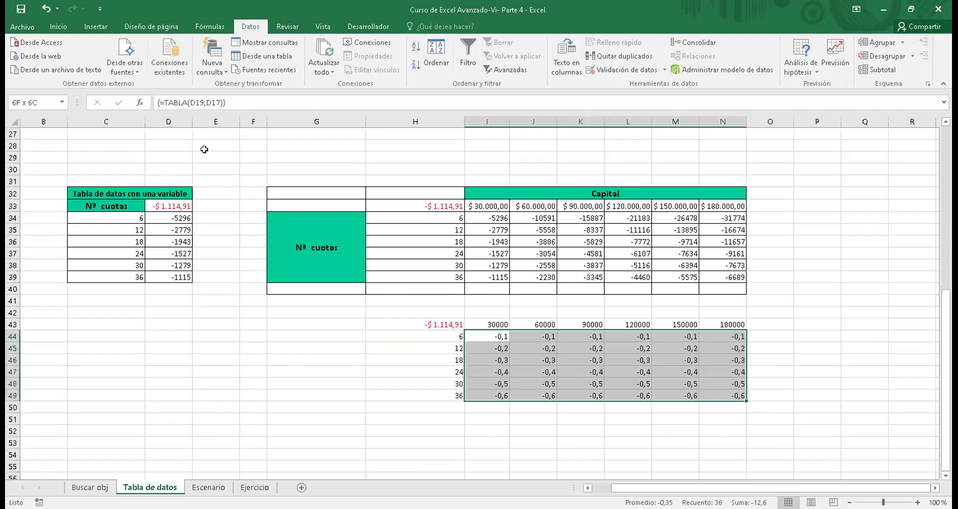
{"action": "left_click", "coordinate": [63, 23]}
{"action": "left_click", "coordinate": [451, 65]}
{"action": "left_click", "coordinate": [450, 65]}
{"action": "left_click", "coordinate": [450, 65]}
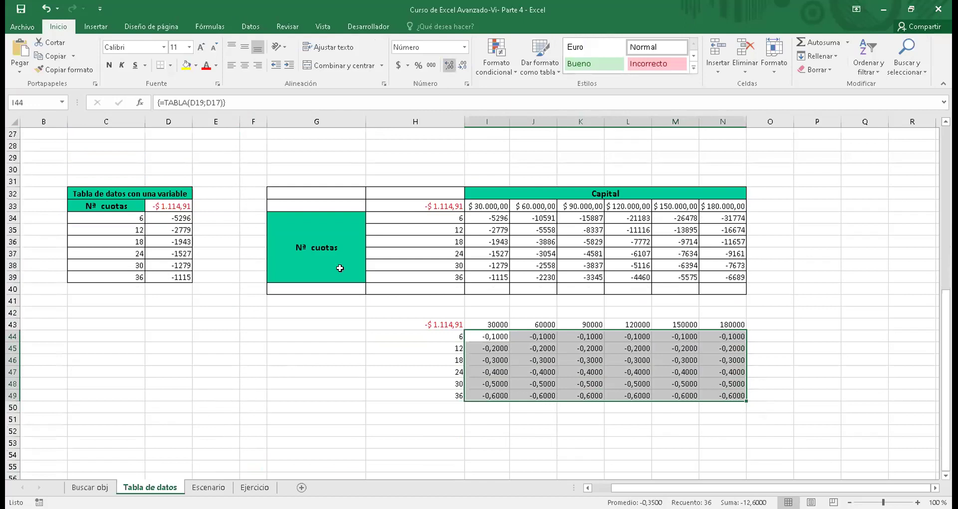
{"action": "left_click", "coordinate": [287, 349]}
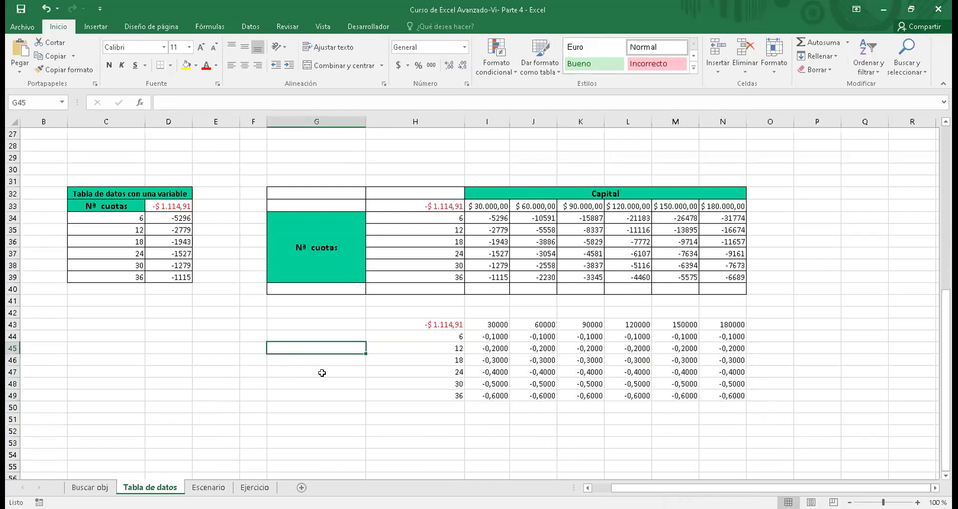
Review the loan input cells and the cuota mensual in D17:D21 again
{"action": "key", "text": "Up"}
{"action": "key", "text": "Up"}
{"action": "key", "text": "Up"}
{"action": "key", "text": "Up"}
{"action": "key", "text": "Up"}
{"action": "key", "text": "Up"}
{"action": "key", "text": "Up"}
{"action": "key", "text": "Up"}
{"action": "key", "text": "Up"}
{"action": "key", "text": "Up"}
{"action": "key", "text": "Up"}
{"action": "key", "text": "Up"}
{"action": "key", "text": "Up"}
{"action": "key", "text": "Up"}
{"action": "key", "text": "Up"}
{"action": "key", "text": "Up"}
{"action": "key", "text": "Up"}
{"action": "key", "text": "Up"}
{"action": "key", "text": "Up"}
{"action": "key", "text": "Up"}
{"action": "key", "text": "Left"}
{"action": "key", "text": "Left"}
{"action": "key", "text": "Left"}
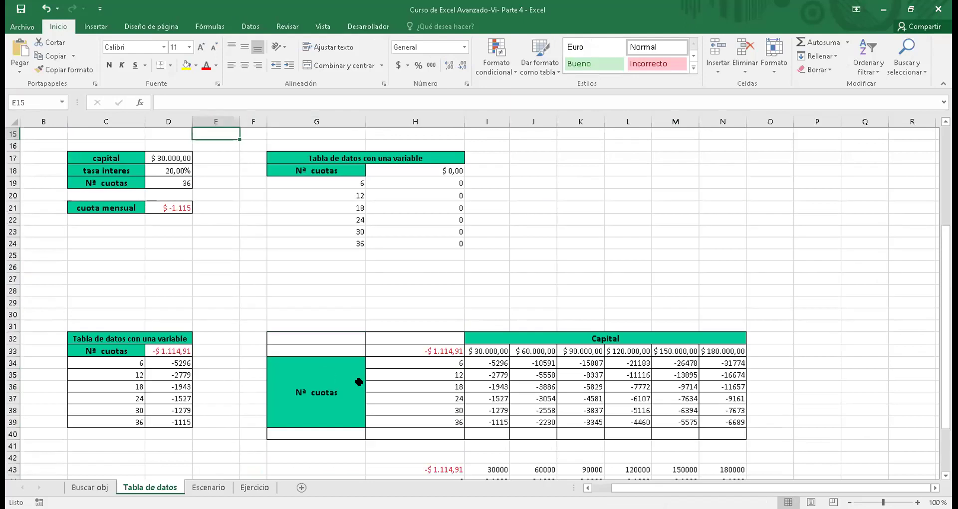
Compare the payment formulas in H43, H33 and D33 and check the capital values along row 43
{"action": "left_click", "coordinate": [389, 444]}
{"action": "key", "text": "Down"}
{"action": "key", "text": "Down"}
{"action": "key", "text": "Down"}
{"action": "key", "text": "Down"}
{"action": "key", "text": "Down"}
{"action": "key", "text": "Down"}
{"action": "key", "text": "Down"}
{"action": "key", "text": "Down"}
{"action": "key", "text": "Down"}
{"action": "key", "text": "Down"}
{"action": "key", "text": "Down"}
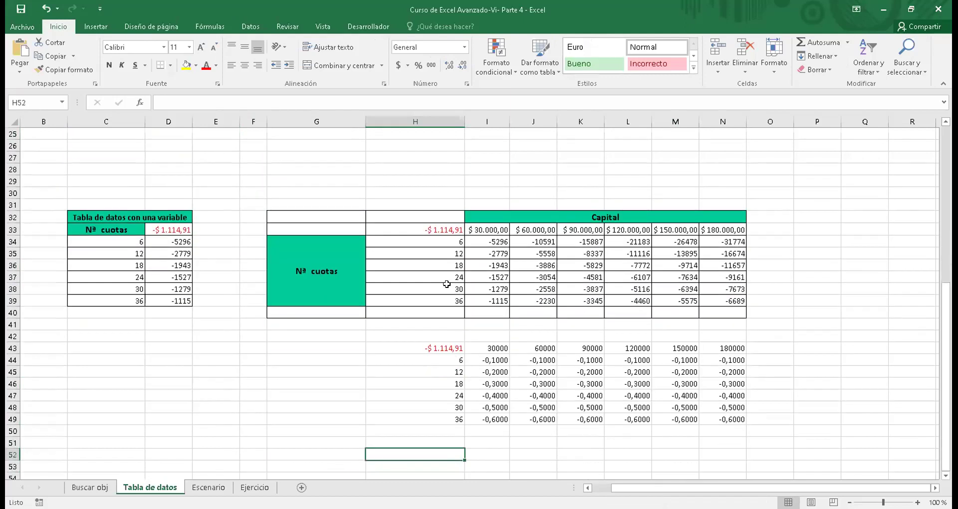
{"action": "left_click", "coordinate": [451, 351]}
{"action": "left_click", "coordinate": [430, 229]}
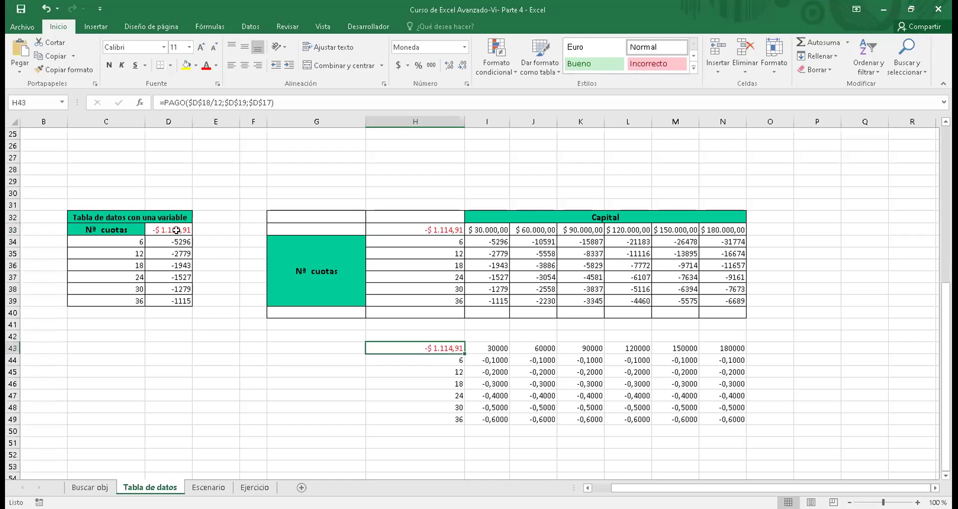
{"action": "left_click", "coordinate": [174, 230]}
{"action": "left_click", "coordinate": [446, 344]}
{"action": "key", "text": "Right"}
{"action": "key", "text": "Right"}
{"action": "key", "text": "Right"}
{"action": "key", "text": "Right"}
{"action": "key", "text": "Right"}
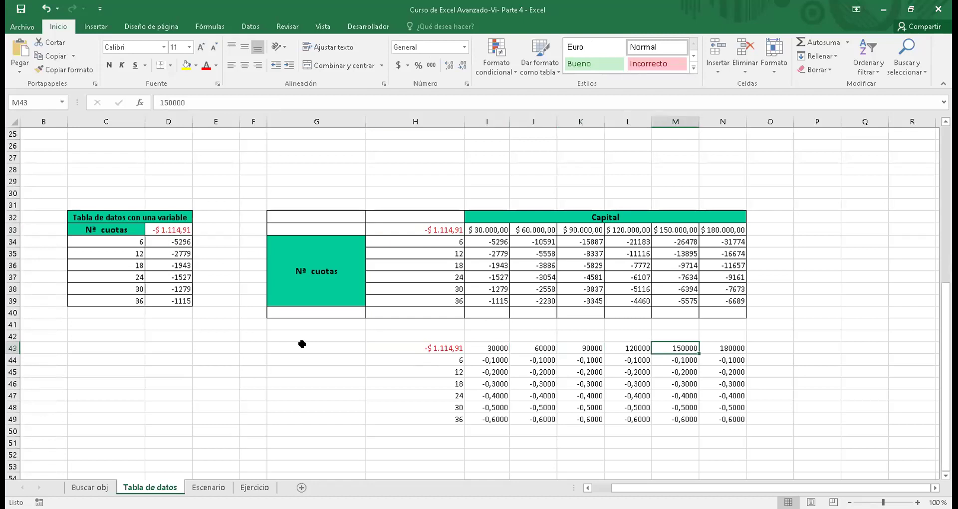
Review the loan inputs and the one-variable table in rows 17 to 24, above the two-variable data tables
{"action": "key", "text": "Left"}
{"action": "key", "text": "Left"}
{"action": "key", "text": "Left"}
{"action": "key", "text": "Left"}
{"action": "key", "text": "Left"}
{"action": "key", "text": "Left"}
{"action": "key", "text": "Left"}
{"action": "key", "text": "Up"}
{"action": "key", "text": "Up"}
{"action": "key", "text": "Up"}
{"action": "key", "text": "Up"}
{"action": "key", "text": "Up"}
{"action": "key", "text": "Up"}
{"action": "key", "text": "Up"}
{"action": "key", "text": "Up"}
{"action": "key", "text": "Up"}
{"action": "key", "text": "Up"}
{"action": "key", "text": "Up"}
{"action": "key", "text": "Up"}
{"action": "key", "text": "Up"}
{"action": "key", "text": "Up"}
{"action": "key", "text": "Up"}
{"action": "key", "text": "Up"}
{"action": "key", "text": "Up"}
{"action": "key", "text": "Up"}
{"action": "key", "text": "Up"}
{"action": "key", "text": "Up"}
{"action": "key", "text": "Up"}
{"action": "key", "text": "Up"}
{"action": "key", "text": "Up"}
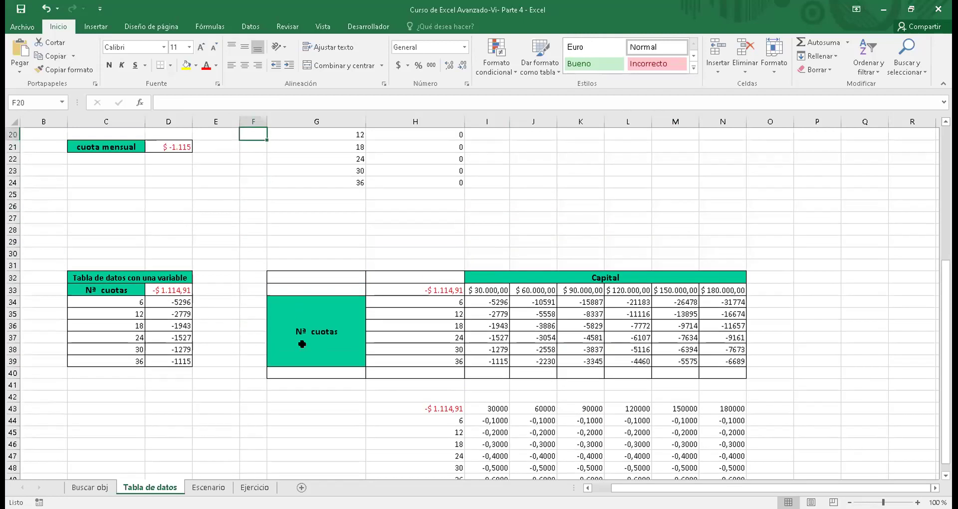
{"action": "key", "text": "Up"}
{"action": "key", "text": "Up"}
{"action": "key", "text": "Up"}
{"action": "key", "text": "Up"}
{"action": "key", "text": "Up"}
{"action": "key", "text": "Up"}
{"action": "key", "text": "Up"}
{"action": "key", "text": "Up"}
{"action": "key", "text": "Up"}
{"action": "key", "text": "Up"}
{"action": "key", "text": "Up"}
{"action": "key", "text": "Up"}
{"action": "key", "text": "Up"}
{"action": "key", "text": "Up"}
{"action": "key", "text": "Down"}
{"action": "key", "text": "Down"}
{"action": "key", "text": "Down"}
{"action": "key", "text": "Down"}
{"action": "key", "text": "Down"}
{"action": "key", "text": "Down"}
{"action": "key", "text": "Down"}
{"action": "key", "text": "Down"}
{"action": "key", "text": "Down"}
{"action": "key", "text": "Down"}
{"action": "key", "text": "Down"}
{"action": "key", "text": "Down"}
{"action": "key", "text": "Down"}
{"action": "key", "text": "Down"}
{"action": "key", "text": "Down"}
{"action": "key", "text": "Down"}
{"action": "key", "text": "Down"}
{"action": "key", "text": "Down"}
{"action": "key", "text": "Down"}
{"action": "key", "text": "Down"}
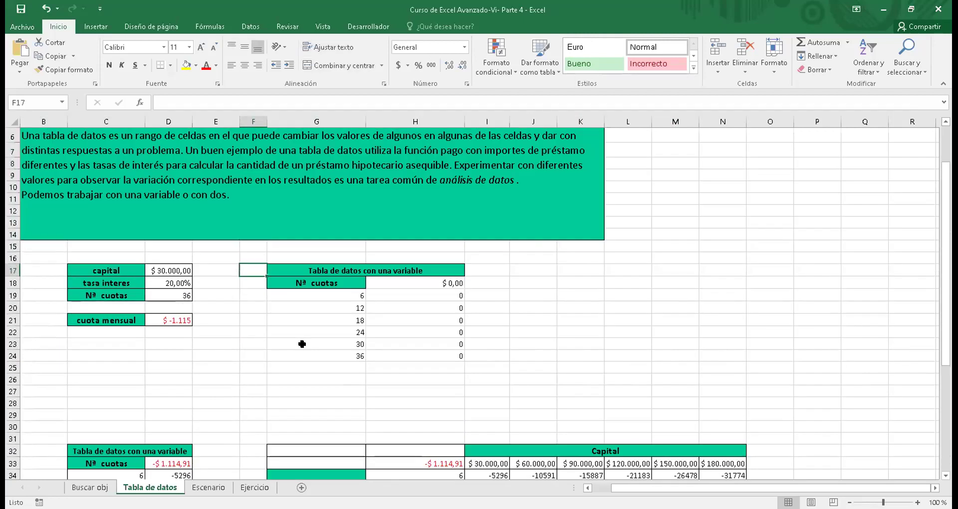
{"action": "key", "text": "Down"}
{"action": "key", "text": "Down"}
{"action": "key", "text": "Down"}
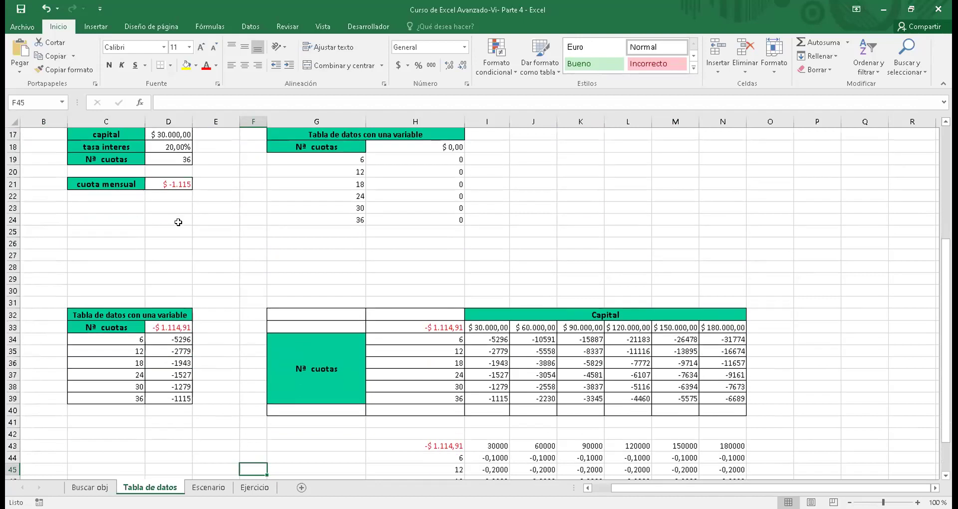
Compare the PAGO formula of the cuota mensual in D21 with the one in H43
{"action": "left_click", "coordinate": [171, 185]}
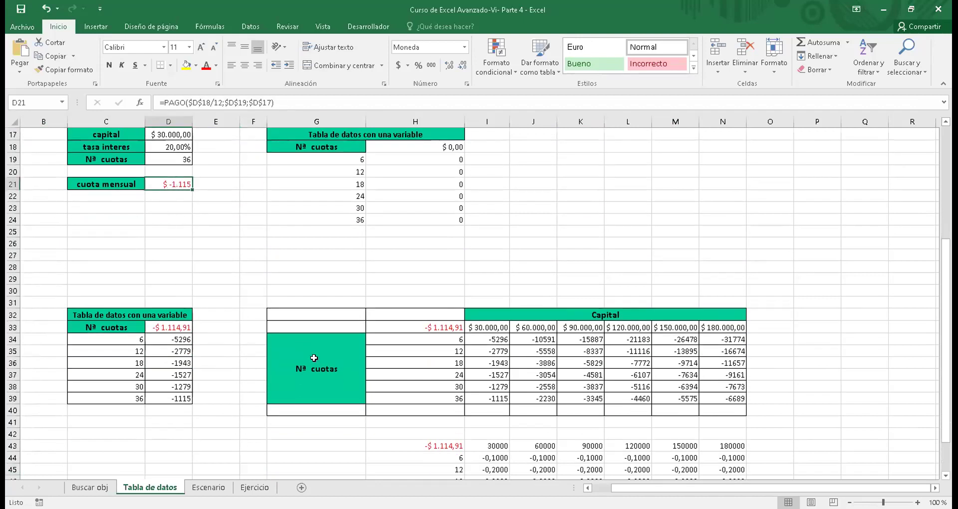
{"action": "left_click", "coordinate": [421, 445]}
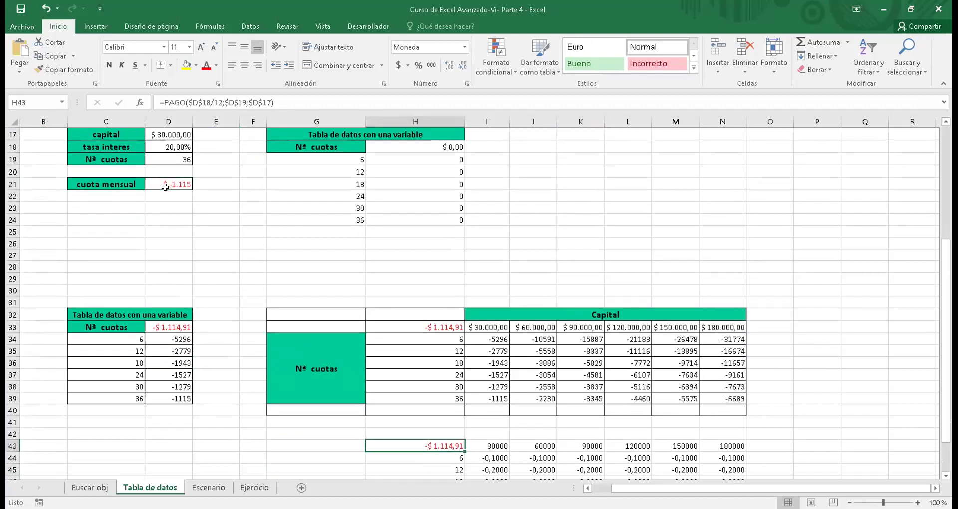
{"action": "left_click", "coordinate": [165, 184]}
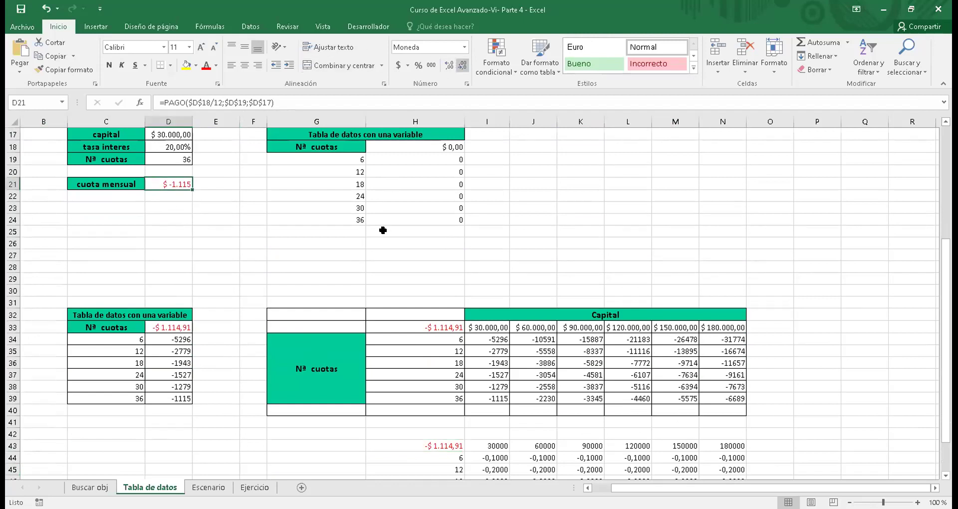
Check the capital values along row 43 and the new data table's results in rows 44 to 49 once more
{"action": "left_click", "coordinate": [428, 288]}
{"action": "key", "text": "Return"}
{"action": "key", "text": "Down"}
{"action": "key", "text": "Down"}
{"action": "key", "text": "Down"}
{"action": "key", "text": "Down"}
{"action": "key", "text": "Down"}
{"action": "key", "text": "Down"}
{"action": "key", "text": "Down"}
{"action": "key", "text": "Down"}
{"action": "key", "text": "Down"}
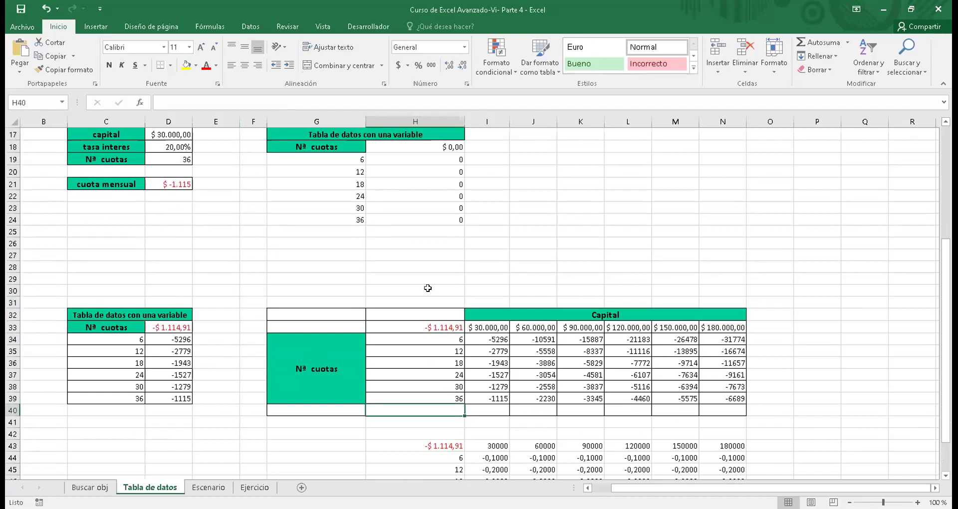
{"action": "key", "text": "Right"}
{"action": "key", "text": "Down"}
{"action": "key", "text": "Down"}
{"action": "key", "text": "Right"}
{"action": "key", "text": "Right"}
{"action": "key", "text": "Down"}
{"action": "key", "text": "Right"}
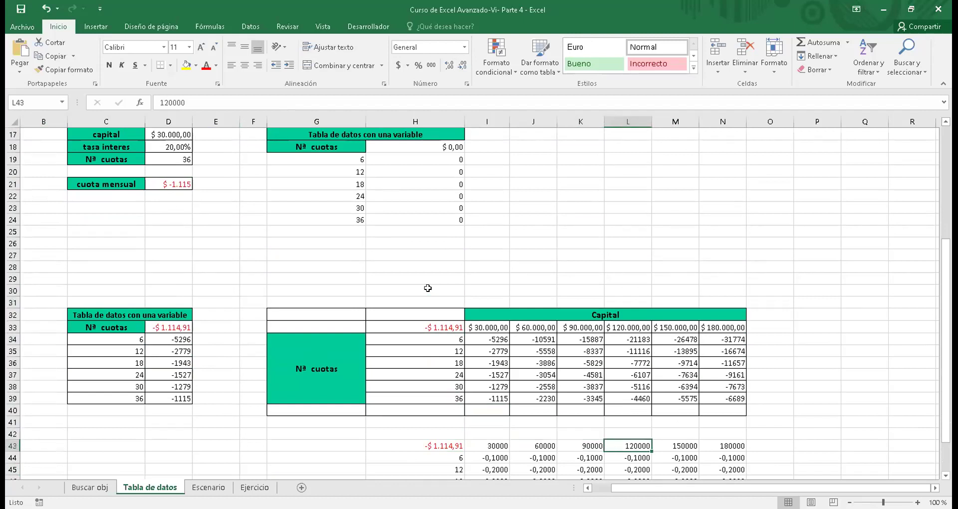
{"action": "key", "text": "Right"}
{"action": "key", "text": "Down"}
{"action": "key", "text": "Down"}
{"action": "key", "text": "Down"}
{"action": "key", "text": "Down"}
{"action": "key", "text": "Down"}
{"action": "key", "text": "Down"}
{"action": "key", "text": "Down"}
{"action": "key", "text": "Down"}
{"action": "key", "text": "Down"}
{"action": "key", "text": "Down"}
{"action": "key", "text": "Down"}
{"action": "key", "text": "Down"}
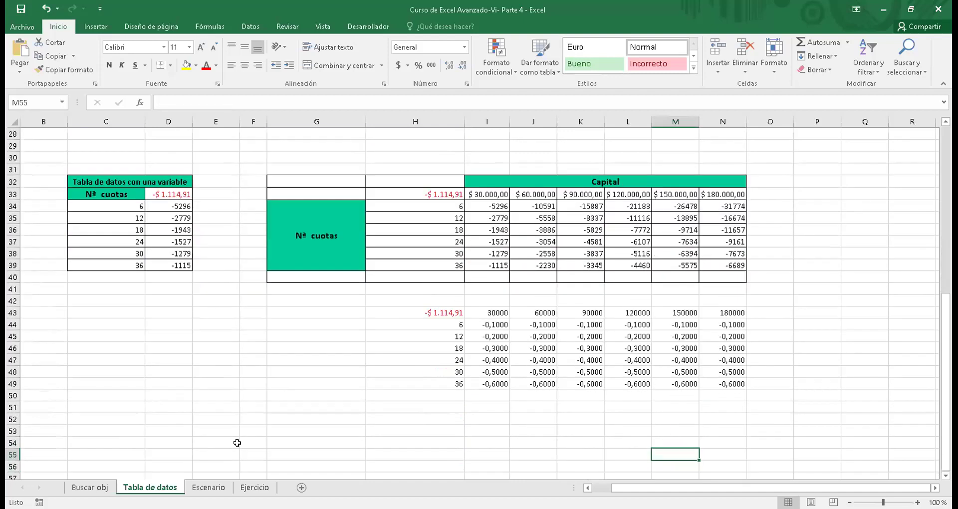
Open the Escenario sheet and look over its loan example and the Administrador de escenarios explanation
{"action": "left_click", "coordinate": [208, 488]}
{"action": "left_click", "coordinate": [402, 337]}
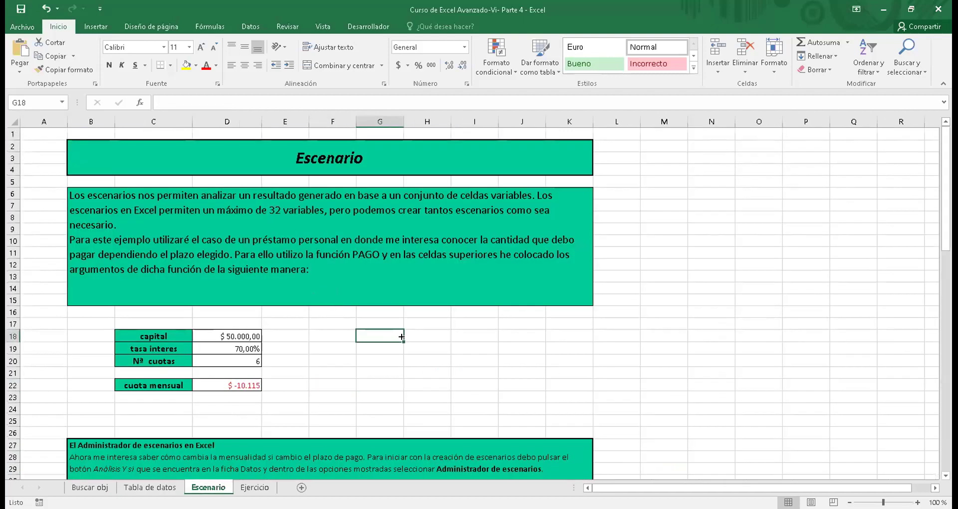
{"action": "key", "text": "Down"}
{"action": "key", "text": "Down"}
{"action": "key", "text": "Down"}
{"action": "key", "text": "Down"}
{"action": "key", "text": "Down"}
{"action": "key", "text": "Down"}
{"action": "key", "text": "Down"}
{"action": "key", "text": "Down"}
{"action": "key", "text": "Down"}
{"action": "key", "text": "Down"}
{"action": "key", "text": "Down"}
{"action": "key", "text": "Down"}
{"action": "key", "text": "Down"}
{"action": "key", "text": "Down"}
{"action": "key", "text": "Down"}
{"action": "key", "text": "Down"}
{"action": "key", "text": "Down"}
{"action": "key", "text": "Right"}
{"action": "key", "text": "Right"}
{"action": "key", "text": "Right"}
{"action": "key", "text": "Right"}
{"action": "key", "text": "Right"}
{"action": "key", "text": "Right"}
{"action": "key", "text": "Right"}
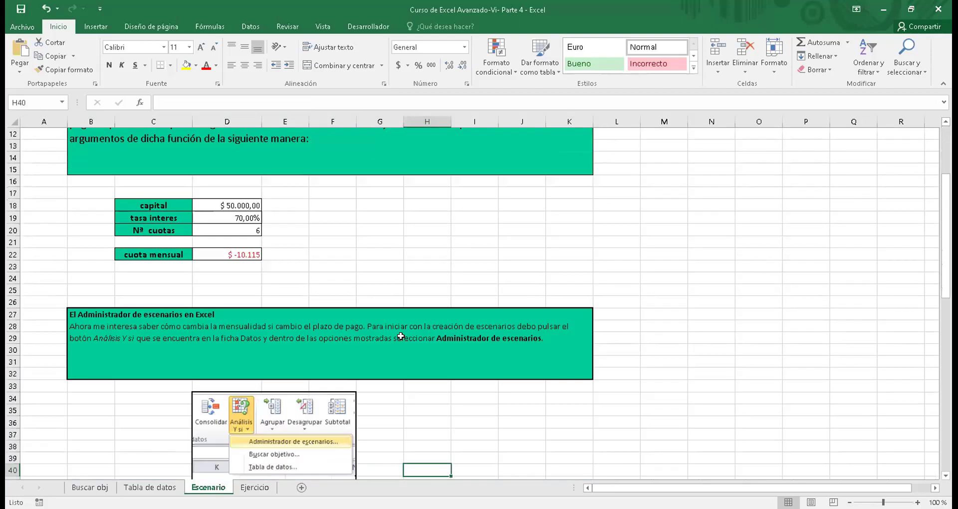
Go back to the beginning of the Escenario sheet and read the introduction to scenarios
{"action": "key", "text": "Up"}
{"action": "key", "text": "Up"}
{"action": "key", "text": "Up"}
{"action": "key", "text": "Up"}
{"action": "key", "text": "Up"}
{"action": "key", "text": "Up"}
{"action": "key", "text": "Up"}
{"action": "key", "text": "Up"}
{"action": "key", "text": "Up"}
{"action": "key", "text": "Up"}
{"action": "key", "text": "Up"}
{"action": "key", "text": "Up"}
{"action": "key", "text": "Up"}
{"action": "key", "text": "Up"}
{"action": "key", "text": "Up"}
{"action": "key", "text": "Up"}
{"action": "key", "text": "Up"}
{"action": "key", "text": "Up"}
{"action": "key", "text": "Up"}
{"action": "key", "text": "Up"}
{"action": "key", "text": "Up"}
{"action": "key", "text": "Up"}
{"action": "key", "text": "Up"}
{"action": "key", "text": "Up"}
{"action": "key", "text": "Up"}
{"action": "key", "text": "Up"}
{"action": "key", "text": "Up"}
{"action": "key", "text": "Up"}
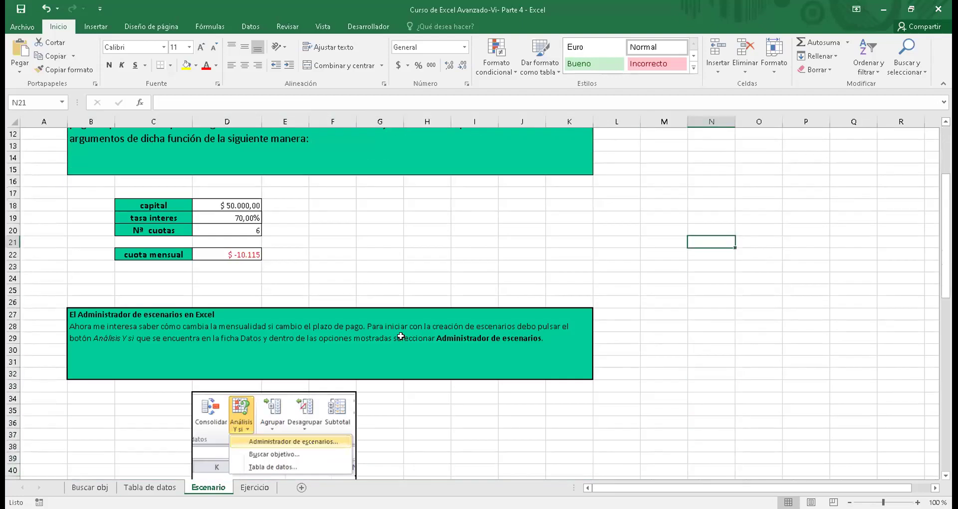
{"action": "key", "text": "Up"}
{"action": "key", "text": "Up"}
{"action": "key", "text": "Up"}
{"action": "key", "text": "Up"}
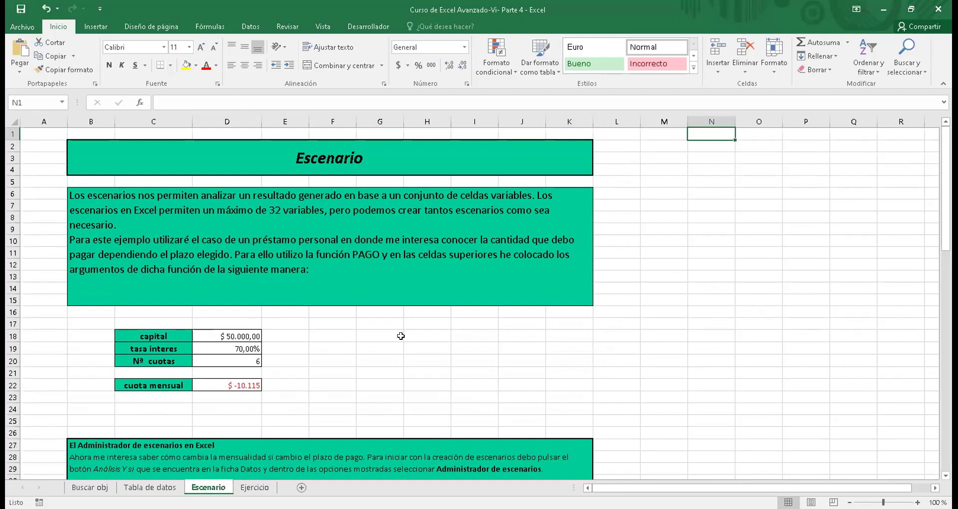
Look through the Escenario sheet down to the instructions for adding a scenario in rows 47 to 56
{"action": "left_click", "coordinate": [337, 310]}
{"action": "key", "text": "Down"}
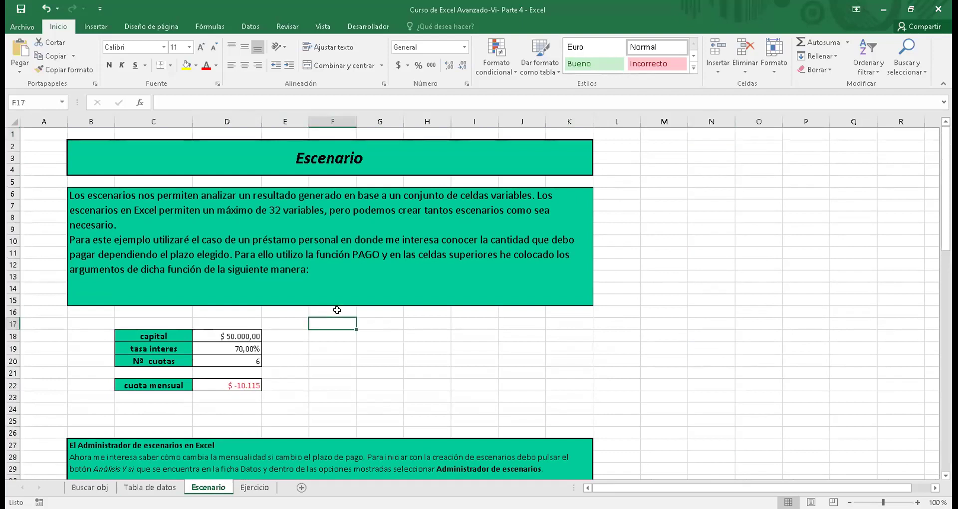
{"action": "key", "text": "Down"}
{"action": "key", "text": "Down"}
{"action": "key", "text": "Down"}
{"action": "key", "text": "Down"}
{"action": "key", "text": "Down"}
{"action": "key", "text": "Down"}
{"action": "key", "text": "Down"}
{"action": "key", "text": "Down"}
{"action": "key", "text": "Down"}
{"action": "key", "text": "Down"}
{"action": "key", "text": "Down"}
{"action": "key", "text": "Down"}
{"action": "key", "text": "Down"}
{"action": "key", "text": "Down"}
{"action": "key", "text": "Down"}
{"action": "key", "text": "Down"}
{"action": "key", "text": "Down"}
{"action": "key", "text": "Down"}
{"action": "key", "text": "Down"}
{"action": "key", "text": "Down"}
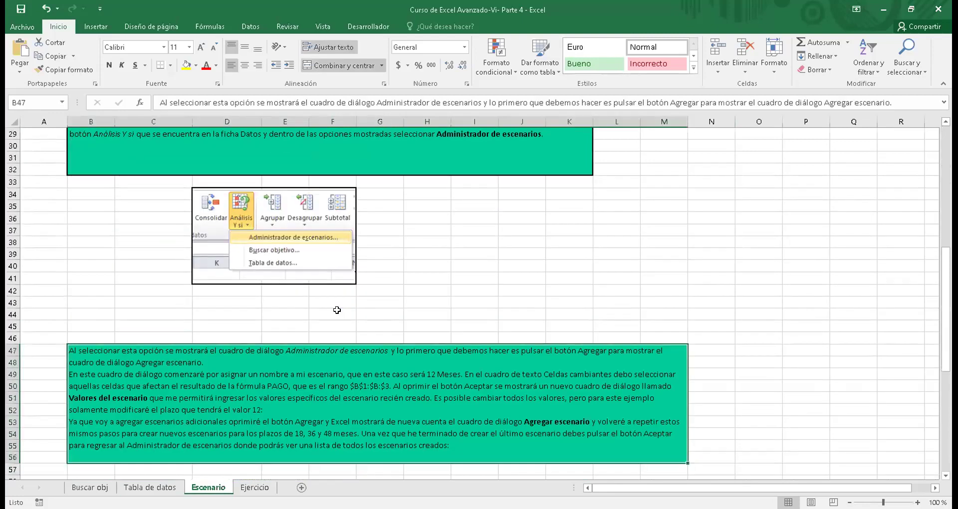
Return to the start of the Escenario sheet and read the introduction about variable cells and the PAGO example
{"action": "key", "text": "Up"}
{"action": "key", "text": "Up"}
{"action": "key", "text": "Up"}
{"action": "key", "text": "Up"}
{"action": "key", "text": "Up"}
{"action": "key", "text": "Up"}
{"action": "key", "text": "Up"}
{"action": "key", "text": "Up"}
{"action": "key", "text": "Up"}
{"action": "key", "text": "Up"}
{"action": "key", "text": "Up"}
{"action": "key", "text": "Up"}
{"action": "key", "text": "Up"}
{"action": "key", "text": "Up"}
{"action": "key", "text": "Up"}
{"action": "key", "text": "Up"}
{"action": "key", "text": "Up"}
{"action": "key", "text": "Up"}
{"action": "key", "text": "Up"}
{"action": "key", "text": "Up"}
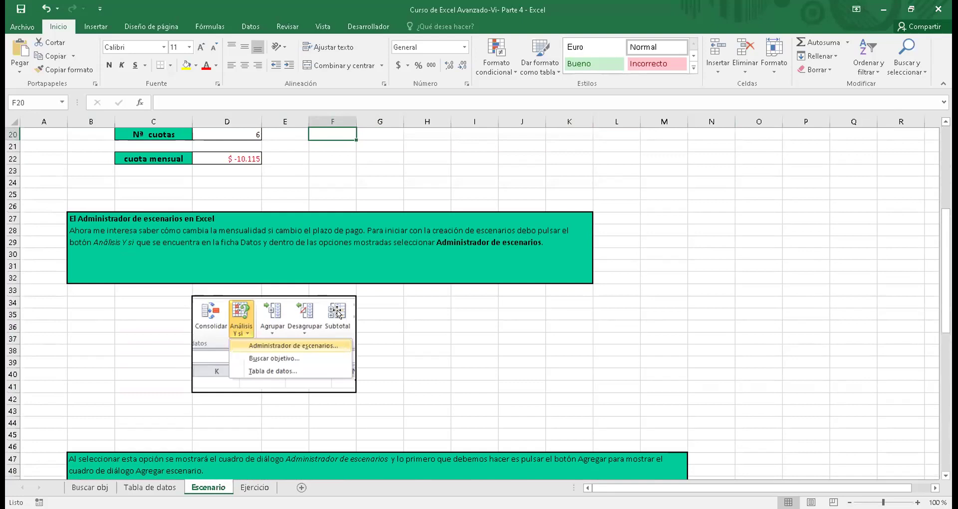
{"action": "key", "text": "Up"}
{"action": "key", "text": "Up"}
{"action": "key", "text": "Up"}
{"action": "key", "text": "Up"}
{"action": "key", "text": "Up"}
{"action": "key", "text": "Up"}
{"action": "key", "text": "Up"}
{"action": "key", "text": "Up"}
{"action": "key", "text": "Up"}
{"action": "key", "text": "Up"}
{"action": "key", "text": "Up"}
{"action": "key", "text": "Up"}
{"action": "key", "text": "Up"}
{"action": "key", "text": "Up"}
{"action": "key", "text": "Up"}
{"action": "key", "text": "Up"}
{"action": "key", "text": "Up"}
{"action": "key", "text": "Up"}
{"action": "key", "text": "Up"}
{"action": "key", "text": "Down"}
{"action": "key", "text": "Down"}
{"action": "key", "text": "Down"}
{"action": "key", "text": "Down"}
{"action": "key", "text": "Down"}
{"action": "key", "text": "Down"}
{"action": "key", "text": "Down"}
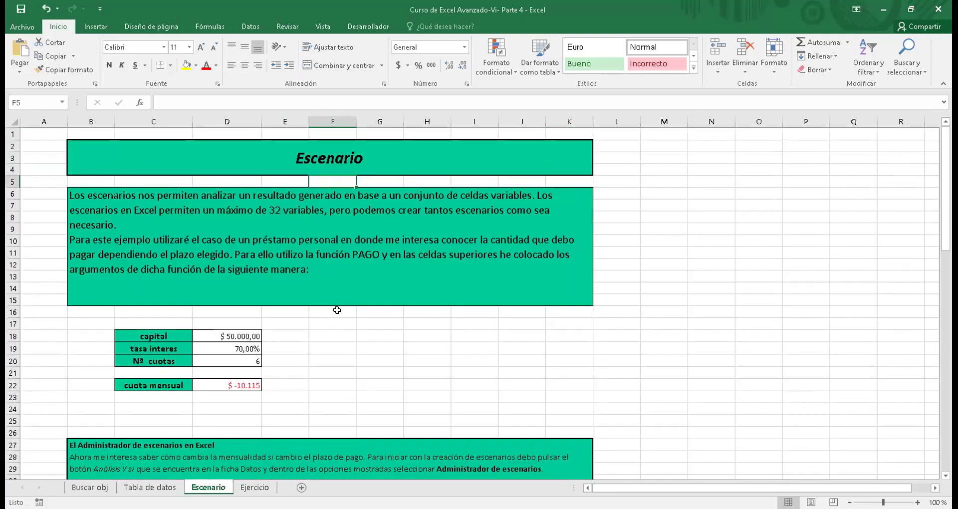
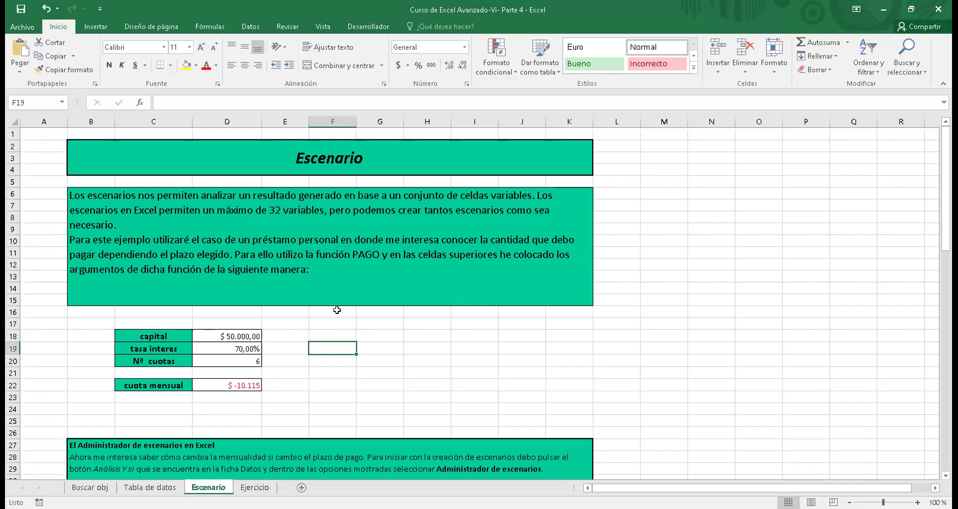
Look over the loan example and the Administrador de escenarios section with its menu picture once more
{"action": "key", "text": "Right"}
{"action": "key", "text": "Right"}
{"action": "key", "text": "Right"}
{"action": "key", "text": "Right"}
{"action": "key", "text": "Down"}
{"action": "key", "text": "Down"}
{"action": "key", "text": "Down"}
{"action": "key", "text": "Down"}
{"action": "key", "text": "Down"}
{"action": "key", "text": "Down"}
{"action": "key", "text": "Down"}
{"action": "key", "text": "Down"}
{"action": "key", "text": "Down"}
{"action": "key", "text": "Down"}
{"action": "key", "text": "Down"}
{"action": "key", "text": "Down"}
{"action": "key", "text": "Down"}
{"action": "key", "text": "Down"}
{"action": "key", "text": "Down"}
{"action": "key", "text": "Down"}
{"action": "key", "text": "Down"}
{"action": "key", "text": "Down"}
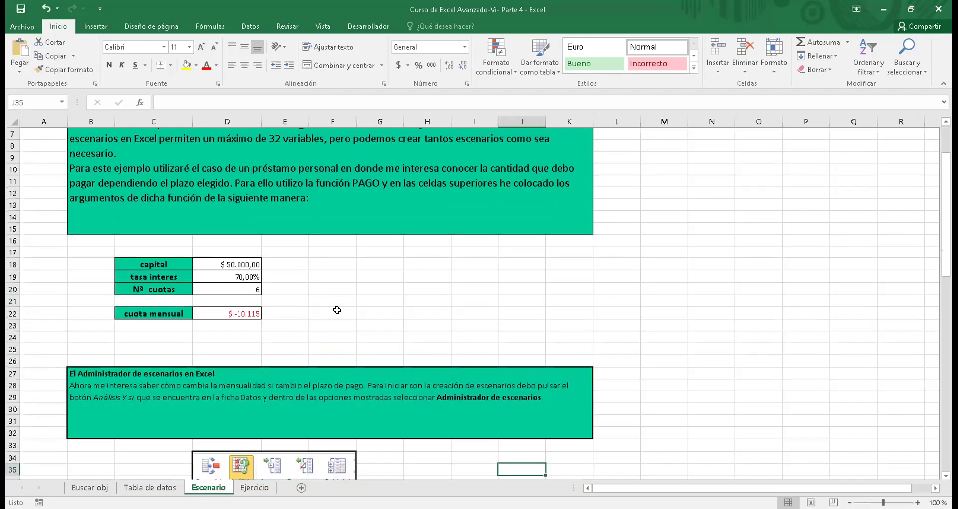
{"action": "key", "text": "Up"}
{"action": "key", "text": "Up"}
{"action": "key", "text": "Up"}
{"action": "key", "text": "Up"}
{"action": "key", "text": "Up"}
{"action": "key", "text": "Up"}
{"action": "key", "text": "Up"}
{"action": "key", "text": "Up"}
{"action": "key", "text": "Up"}
{"action": "key", "text": "Up"}
{"action": "key", "text": "Up"}
{"action": "key", "text": "Up"}
{"action": "key", "text": "Up"}
{"action": "key", "text": "Up"}
{"action": "key", "text": "Up"}
{"action": "key", "text": "Up"}
{"action": "key", "text": "Up"}
{"action": "key", "text": "Up"}
{"action": "key", "text": "Up"}
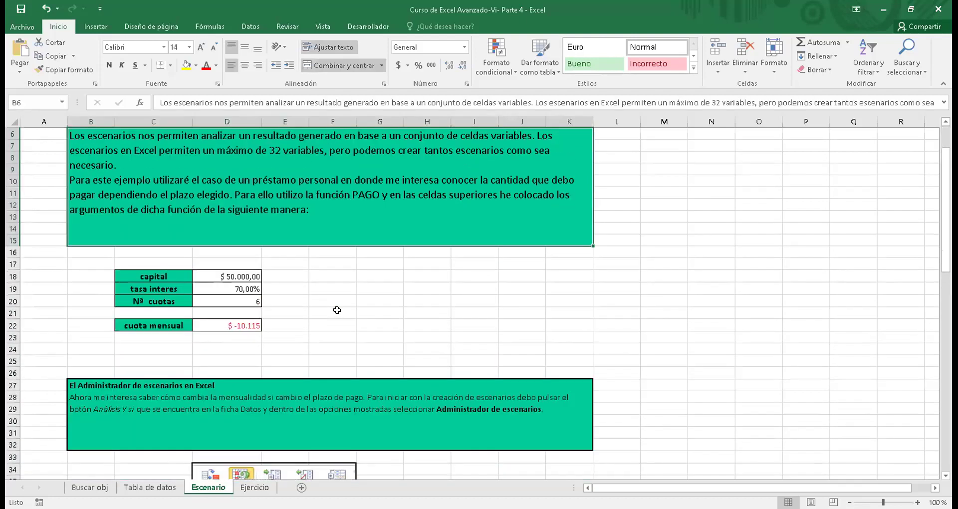
{"action": "key", "text": "Down"}
{"action": "key", "text": "Down"}
{"action": "key", "text": "Down"}
{"action": "key", "text": "Down"}
{"action": "key", "text": "Down"}
{"action": "key", "text": "Down"}
{"action": "key", "text": "Down"}
{"action": "key", "text": "Down"}
{"action": "key", "text": "Down"}
{"action": "key", "text": "Down"}
{"action": "key", "text": "Down"}
{"action": "key", "text": "Down"}
{"action": "key", "text": "Down"}
{"action": "key", "text": "Down"}
{"action": "key", "text": "Down"}
{"action": "key", "text": "Down"}
{"action": "key", "text": "Down"}
{"action": "key", "text": "Down"}
{"action": "key", "text": "Down"}
{"action": "key", "text": "Down"}
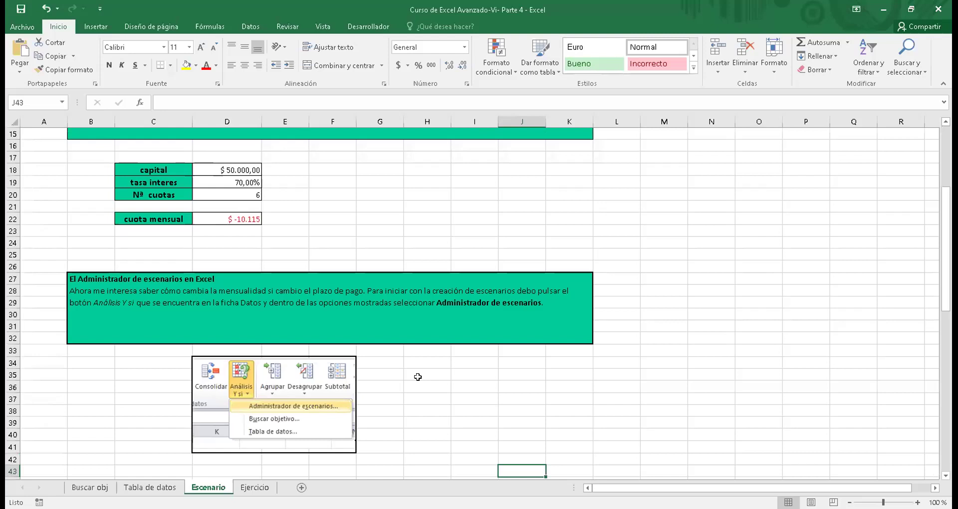
{"action": "scroll", "coordinate": [417, 377], "scroll_direction": "down", "scroll_amount": 6}
{"action": "key", "text": "Up"}
{"action": "key", "text": "Up"}
{"action": "key", "text": "Up"}
{"action": "key", "text": "Up"}
{"action": "key", "text": "Up"}
{"action": "key", "text": "Up"}
{"action": "key", "text": "Up"}
{"action": "key", "text": "Up"}
{"action": "key", "text": "Up"}
{"action": "key", "text": "Up"}
{"action": "scroll", "coordinate": [381, 396], "scroll_direction": "up", "scroll_amount": 3}
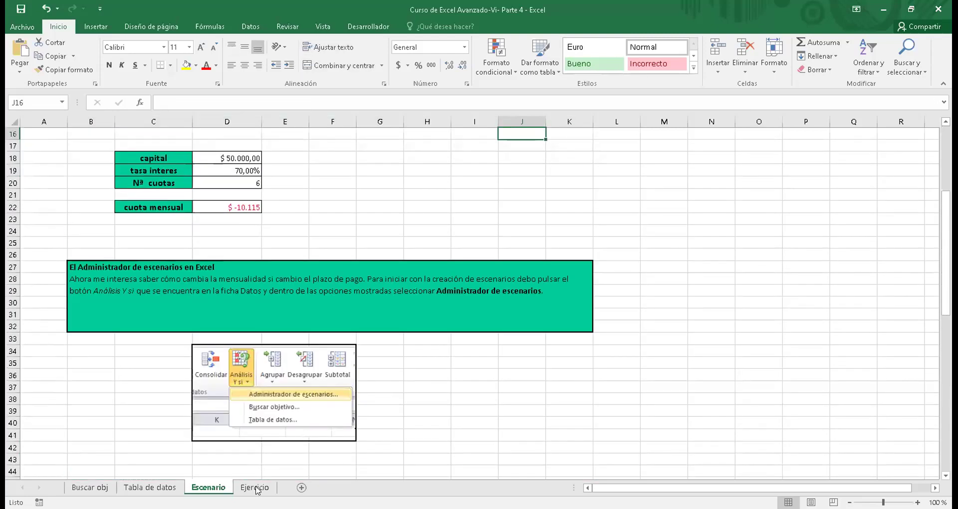
Glance at the Ejercicio sheet's scenario tasks and go back to the beginning of the Escenario sheet
{"action": "left_click", "coordinate": [255, 488]}
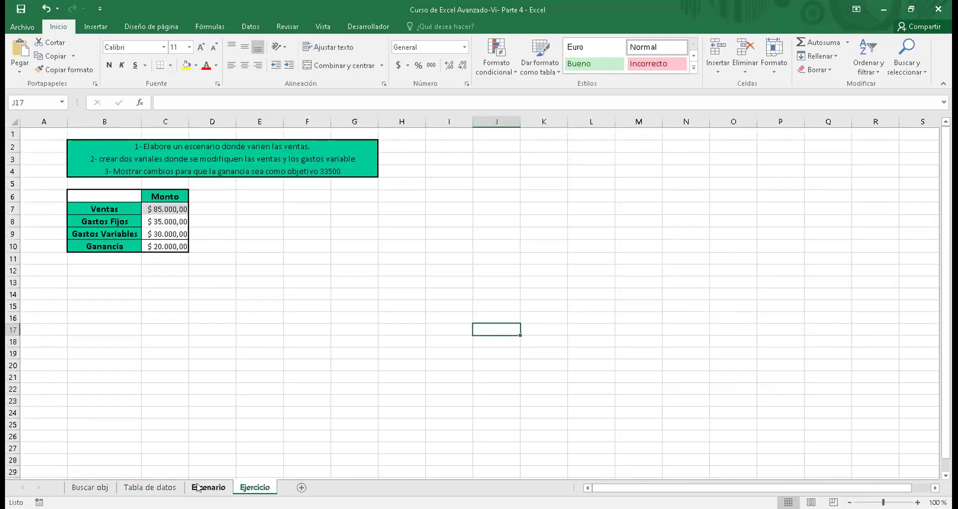
{"action": "left_click", "coordinate": [201, 489]}
{"action": "left_click", "coordinate": [494, 184]}
{"action": "key", "text": "Up"}
{"action": "key", "text": "ctrl+Up"}
{"action": "key", "text": "Down"}
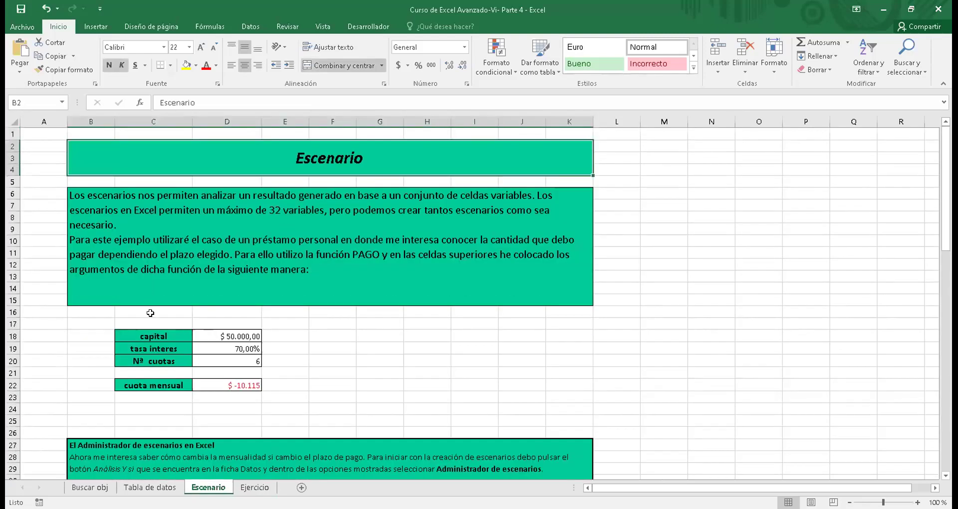
Examine the loan example in C18:D22, covering capital, tasa interes, Nº cuotas and cuota mensual
{"action": "left_click_drag", "start_coordinate": [150, 332], "coordinate": [214, 378]}
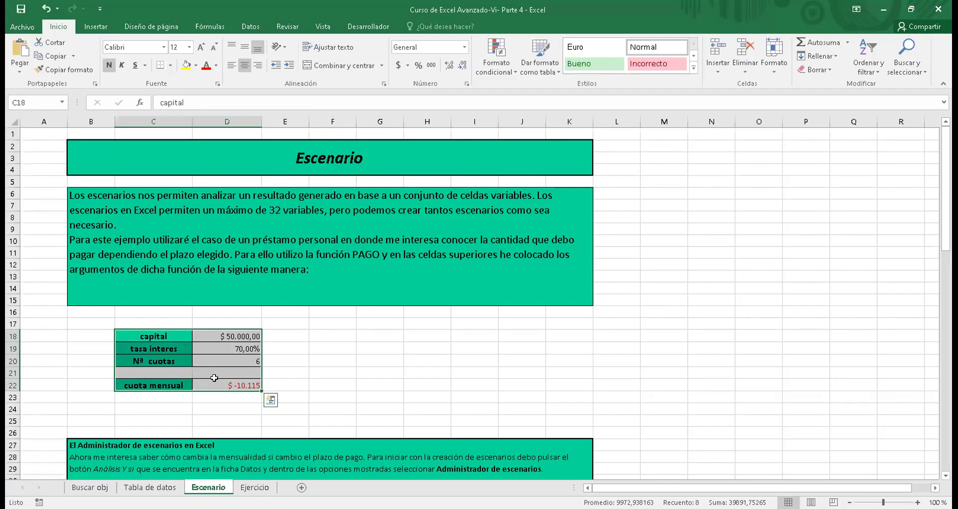
{"action": "left_click", "coordinate": [239, 333]}
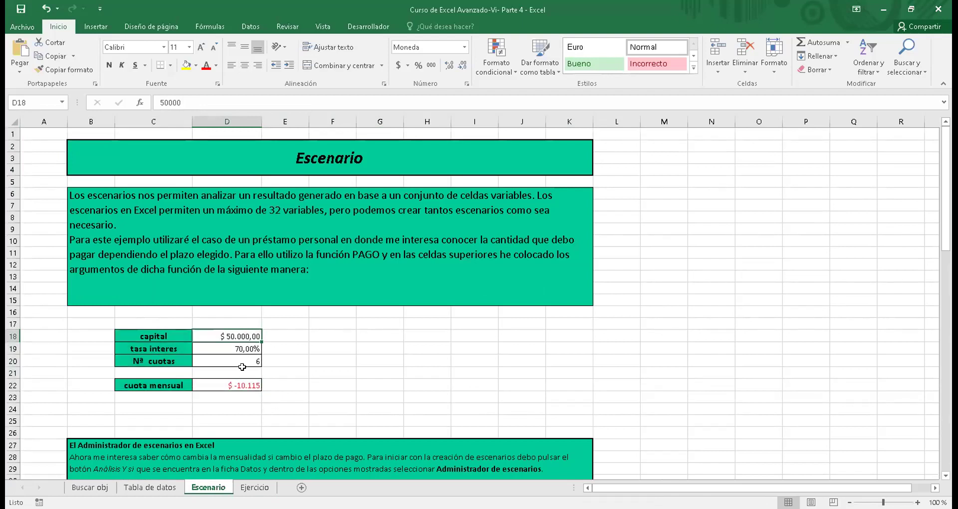
{"action": "left_click_drag", "start_coordinate": [175, 335], "coordinate": [213, 382]}
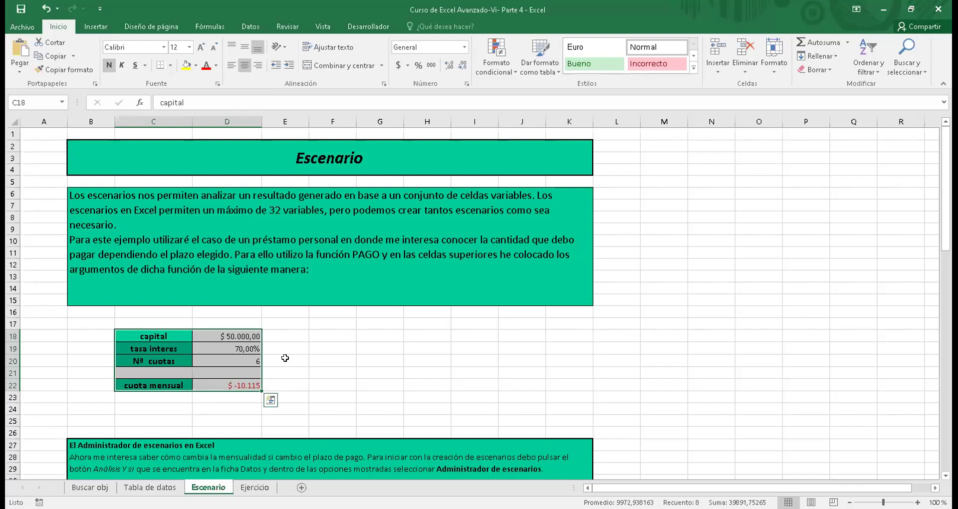
{"action": "left_click", "coordinate": [300, 351]}
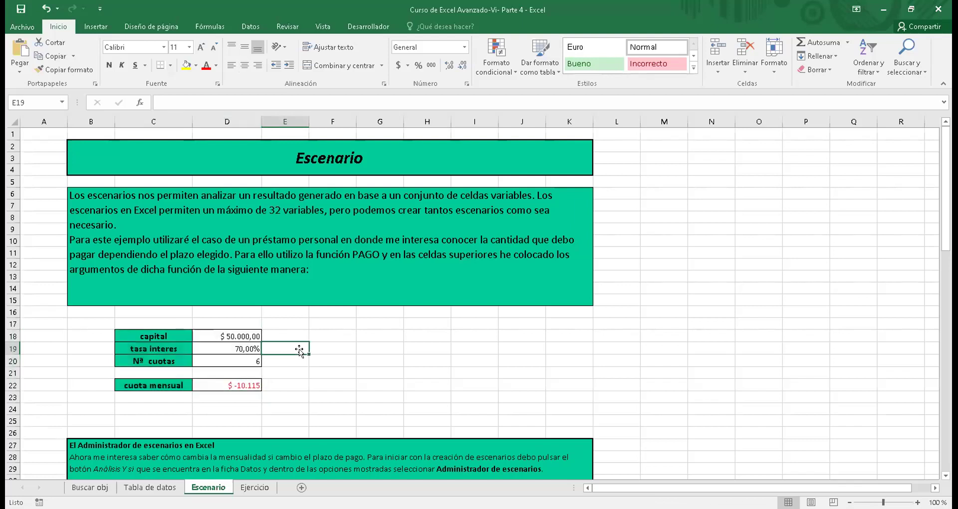
Open the Administrador de escenarios with C18:D22 selected and start a new scenario named Jodido
{"action": "left_click_drag", "start_coordinate": [164, 335], "coordinate": [227, 385]}
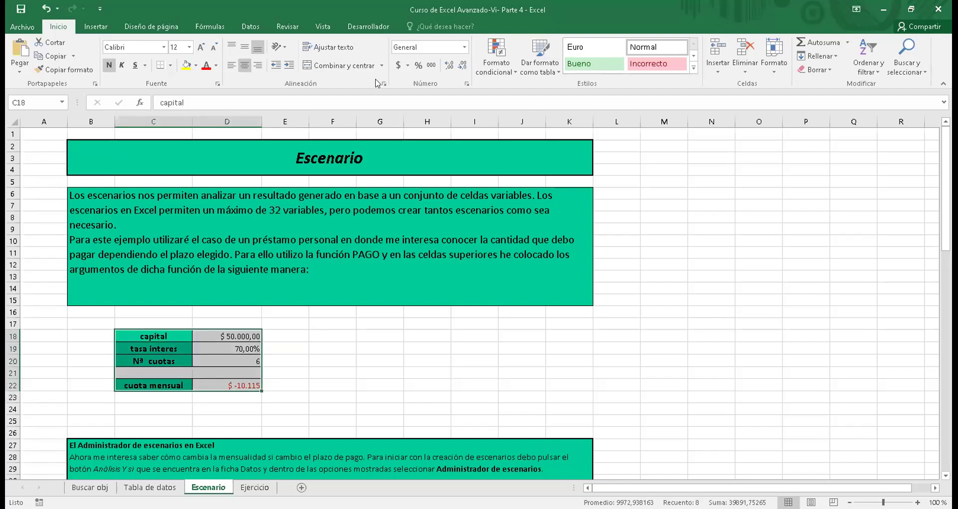
{"action": "left_click", "coordinate": [250, 25]}
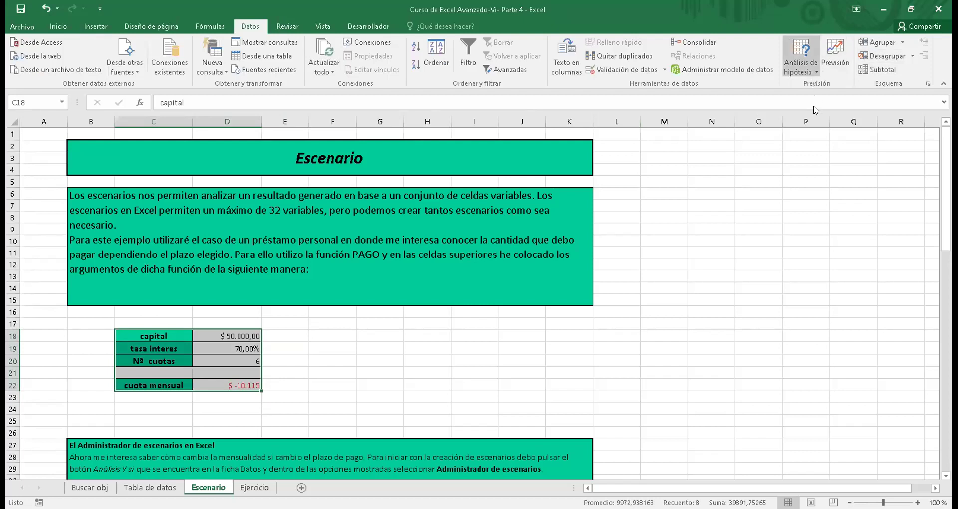
{"action": "left_click", "coordinate": [803, 69]}
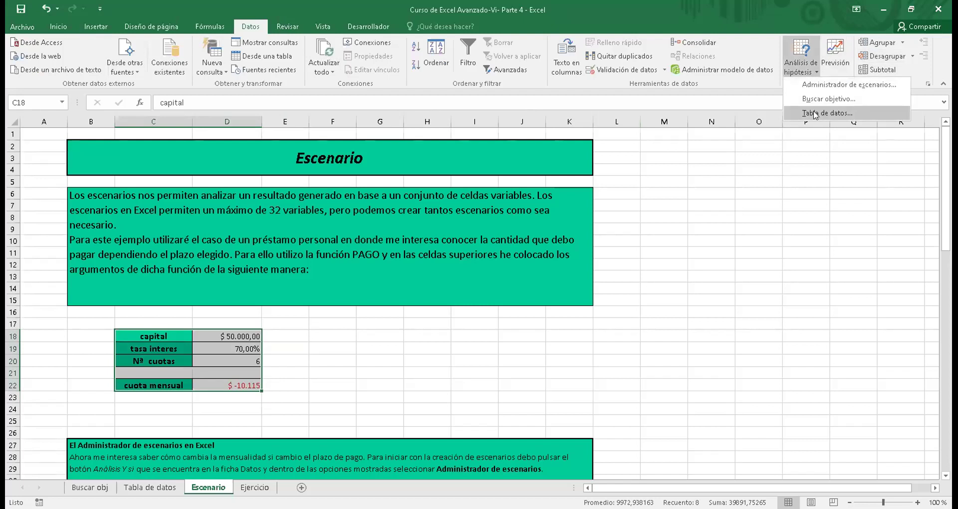
{"action": "left_click", "coordinate": [818, 85]}
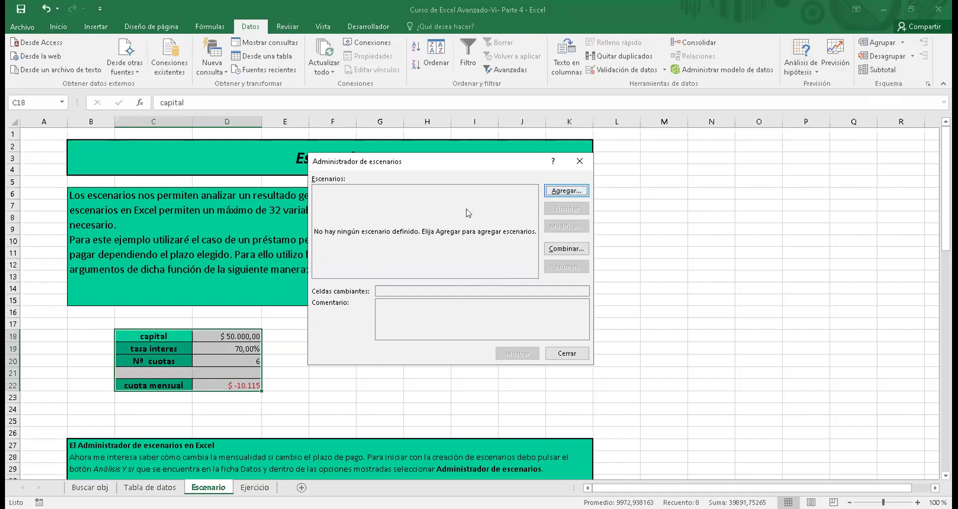
{"action": "key", "text": "Return"}
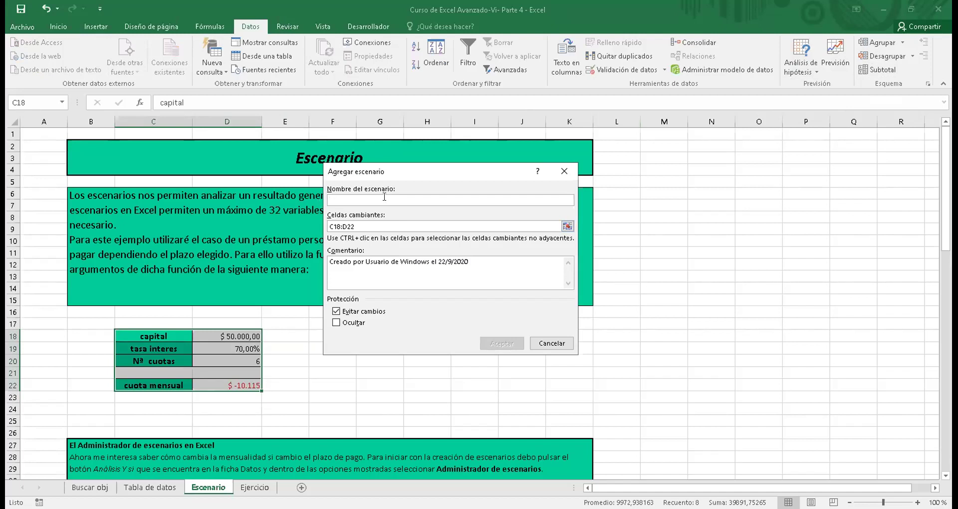
{"action": "type", "text": "Jod"}
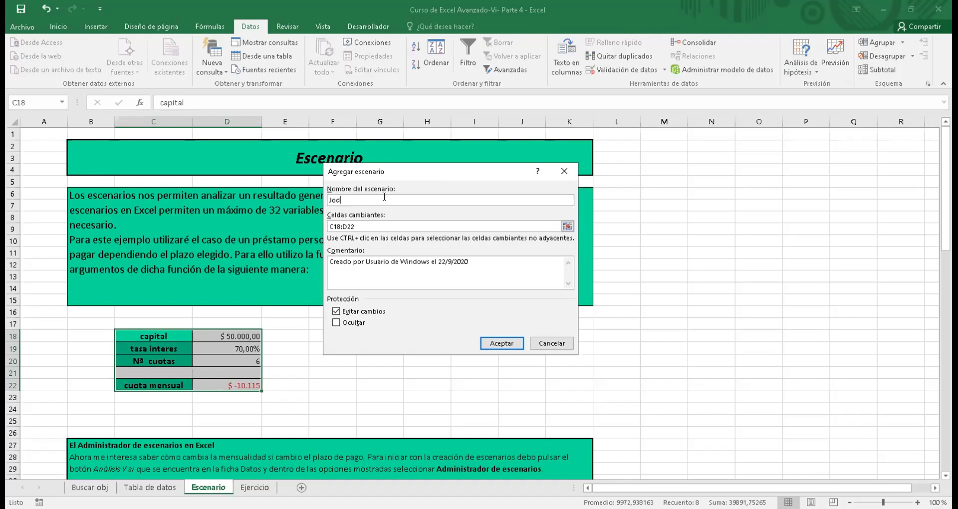
{"action": "type", "text": "ido"}
Replace the Jodido scenario's changing cells with D19:D20 and proceed to its values
{"action": "left_click", "coordinate": [457, 224]}
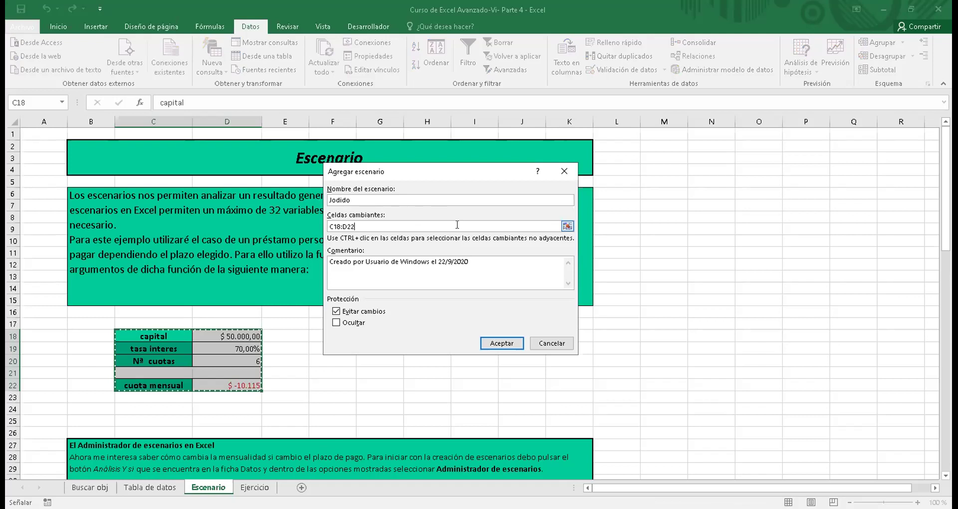
{"action": "key", "text": "shift+Left"}
{"action": "key", "text": "shift+Left"}
{"action": "key", "text": "shift+Left"}
{"action": "left_click", "coordinate": [363, 224]}
{"action": "left_click_drag", "start_coordinate": [362, 224], "coordinate": [324, 228]}
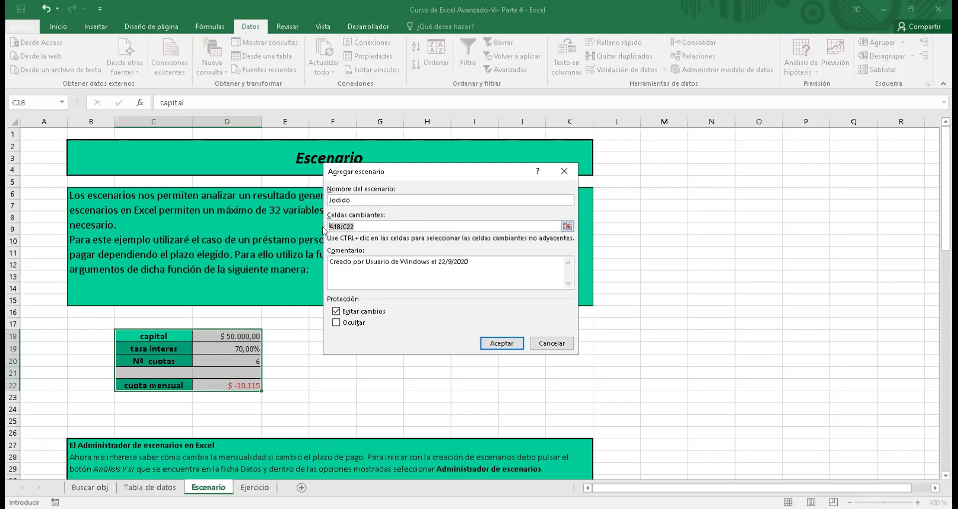
{"action": "key", "text": "BackSpace"}
{"action": "left_click_drag", "start_coordinate": [235, 348], "coordinate": [236, 359]}
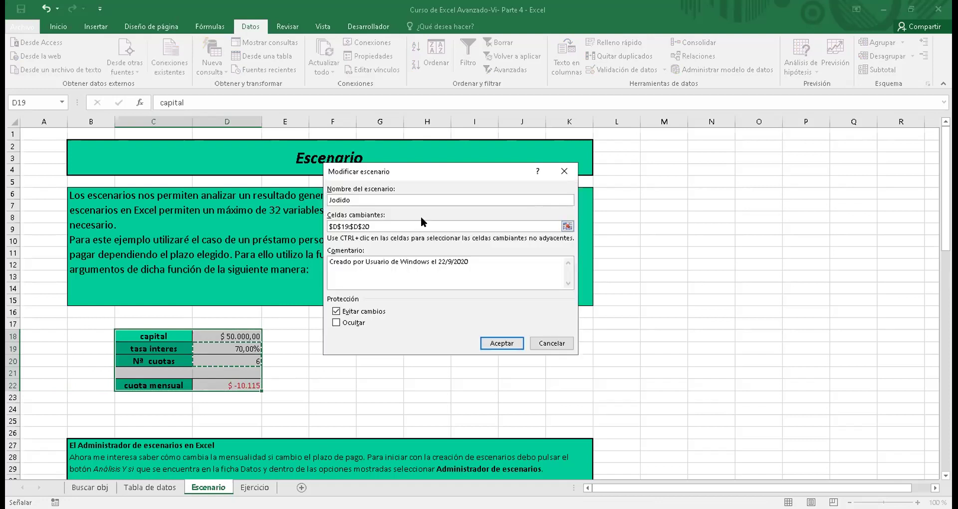
{"action": "left_click", "coordinate": [403, 262]}
{"action": "left_click", "coordinate": [491, 343]}
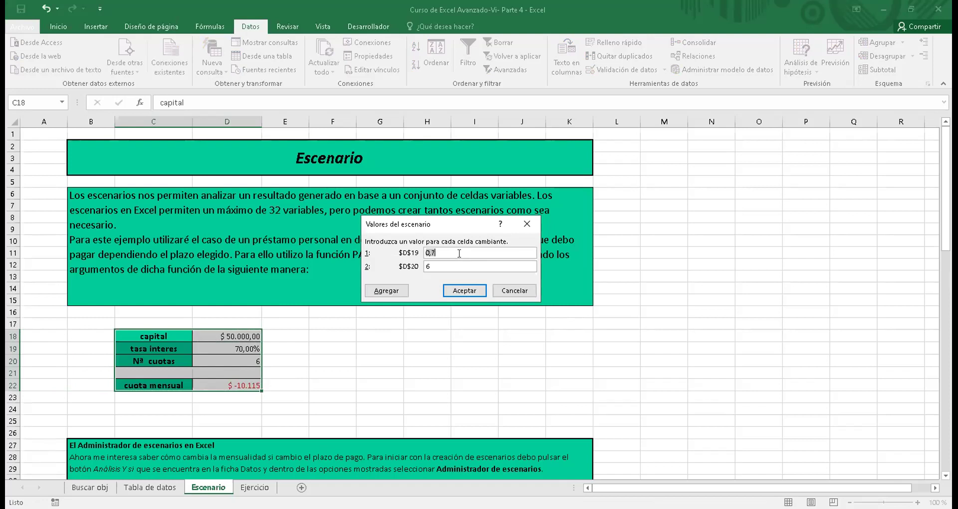
Keep the scenario values 0,7 for D19 and 6 for D20 and start adding another scenario
{"action": "left_click", "coordinate": [452, 252]}
{"action": "left_click", "coordinate": [438, 266]}
{"action": "left_click", "coordinate": [406, 290]}
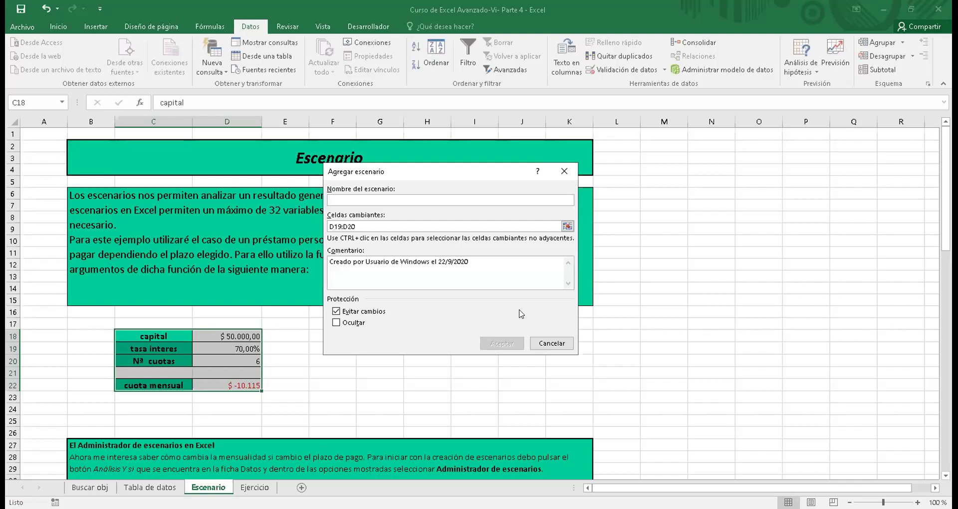
Define the scenario again as Jodido with changing cells D19:D20 and accept its values
{"action": "type", "text": "Jodido"}
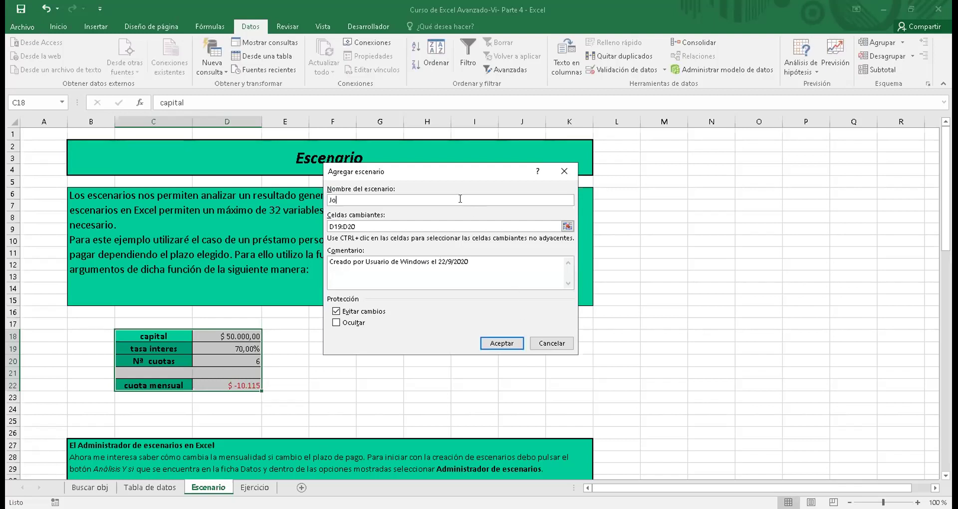
{"action": "left_click", "coordinate": [568, 226]}
{"action": "left_click_drag", "start_coordinate": [214, 346], "coordinate": [214, 359]}
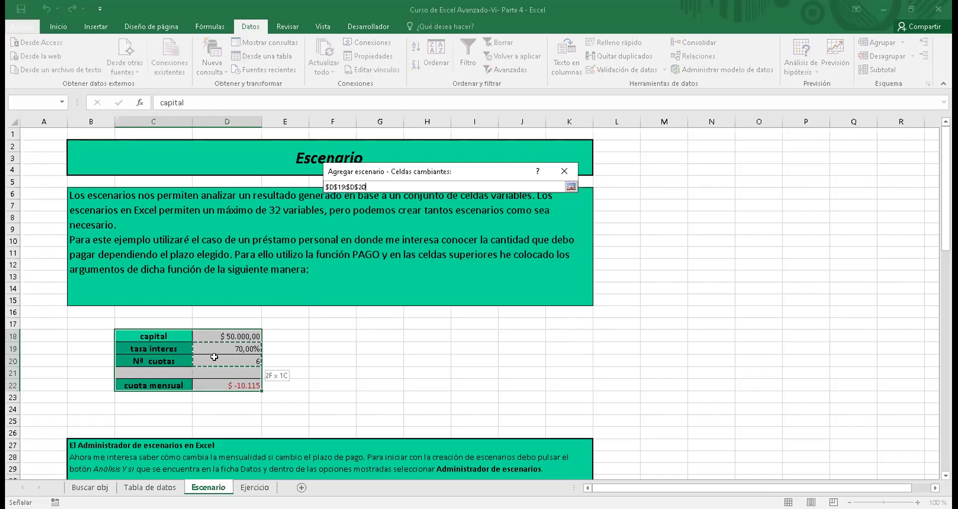
{"action": "left_click", "coordinate": [417, 185]}
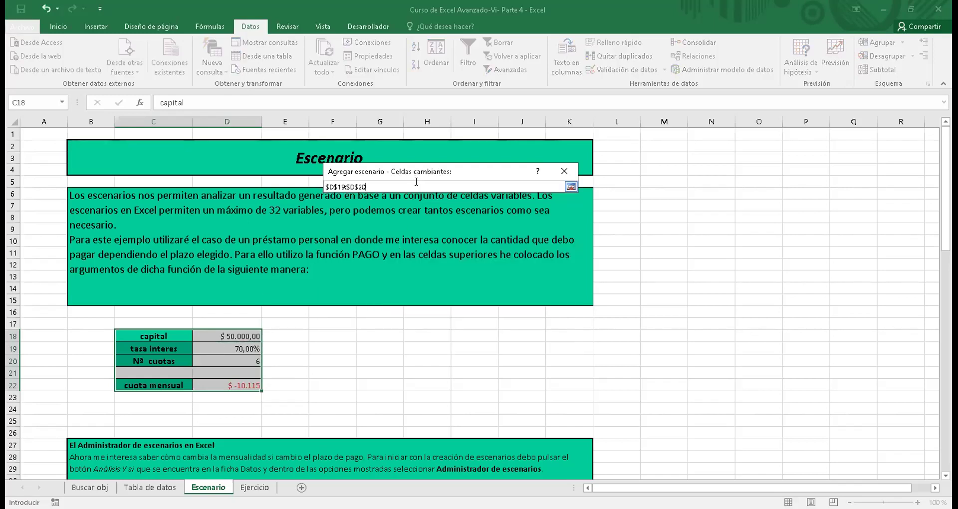
{"action": "key", "text": "Return"}
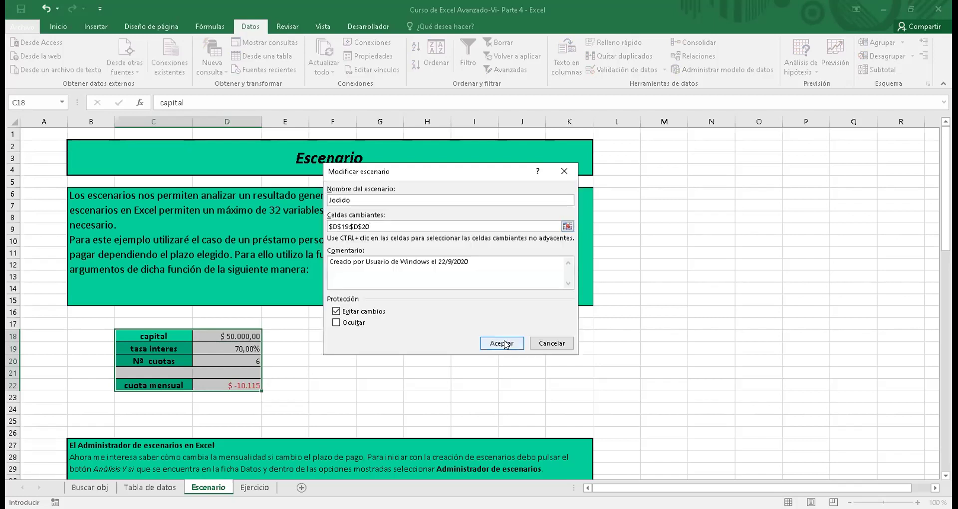
{"action": "left_click", "coordinate": [506, 345]}
{"action": "left_click", "coordinate": [475, 294]}
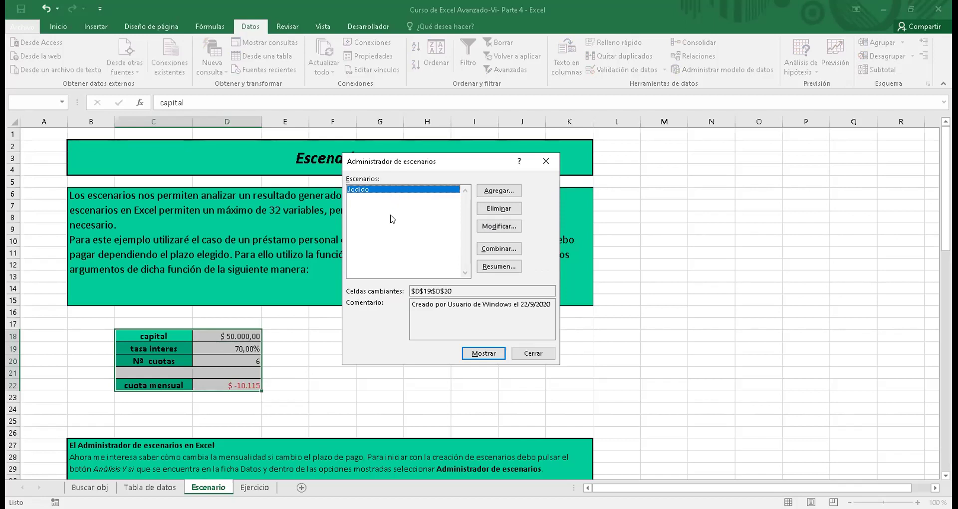
Add a scenario named Intermedio on D19:D20 with an interest rate of 0,4 and 18 instalments
{"action": "left_click", "coordinate": [494, 190]}
{"action": "type", "text": "Intermedio"}
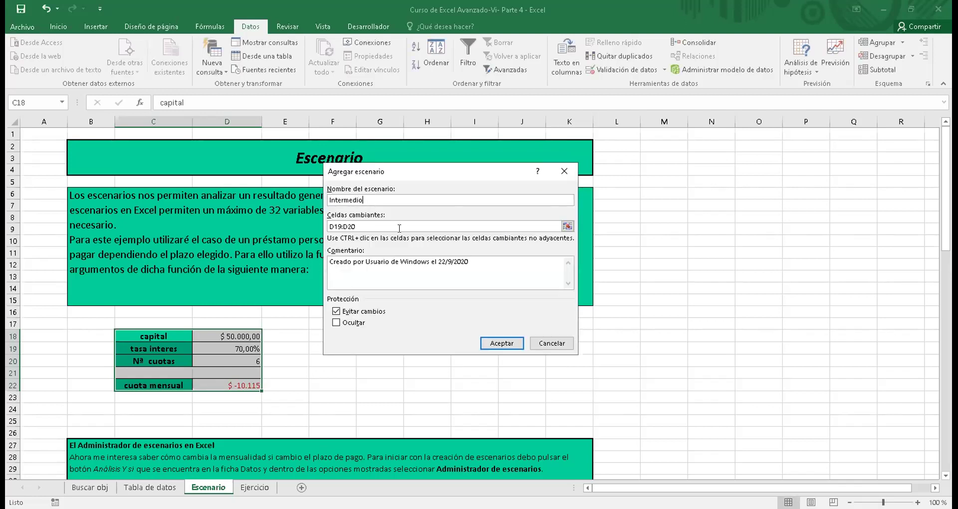
{"action": "left_click", "coordinate": [494, 342]}
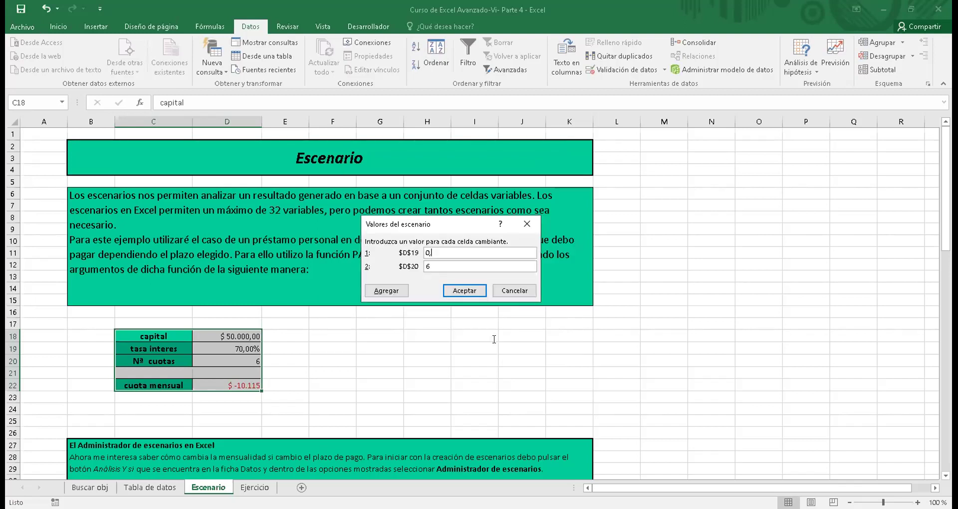
{"action": "type", "text": "4"}
{"action": "key", "text": "Tab"}
{"action": "type", "text": "18"}
{"action": "left_click", "coordinate": [465, 292]}
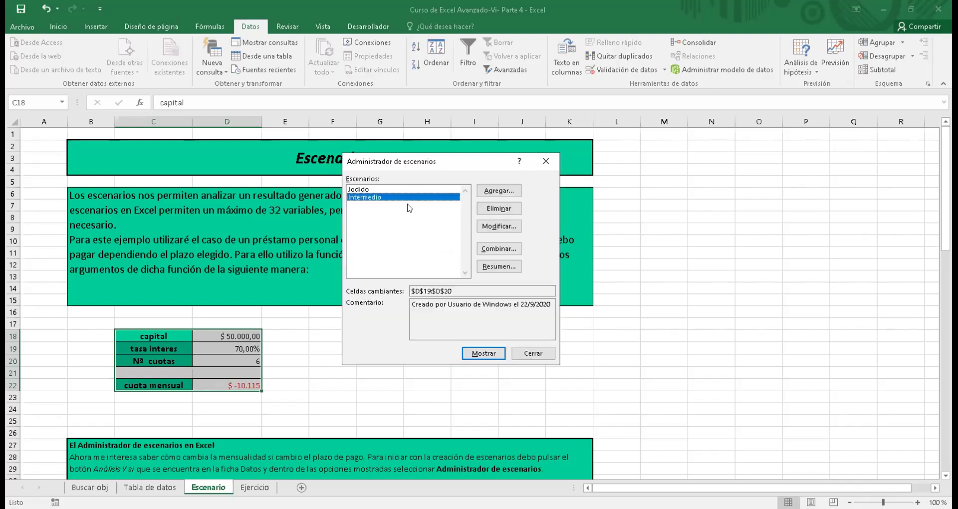
Add a scenario named Muuuy tranqui on D19:D20 with an interest rate of 0,24 and 36 instalments
{"action": "left_click", "coordinate": [495, 192]}
{"action": "type", "text": "Muuuy tranqui"}
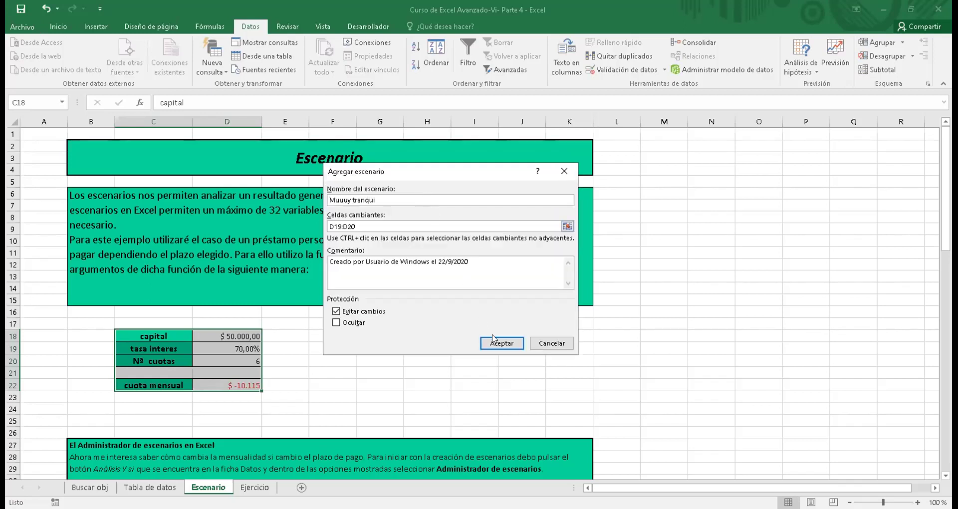
{"action": "left_click", "coordinate": [492, 340]}
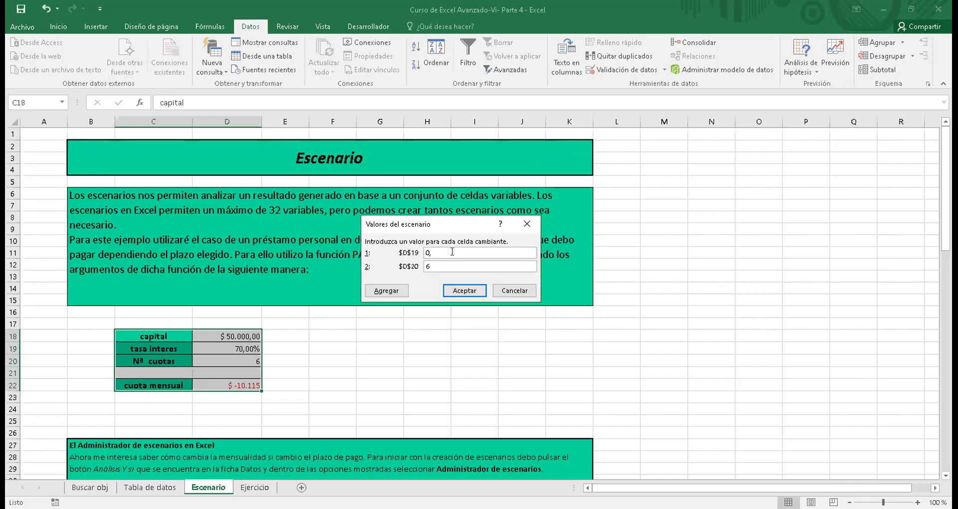
{"action": "type", "text": "0,24"}
{"action": "key", "text": "Tab"}
{"action": "type", "text": "36"}
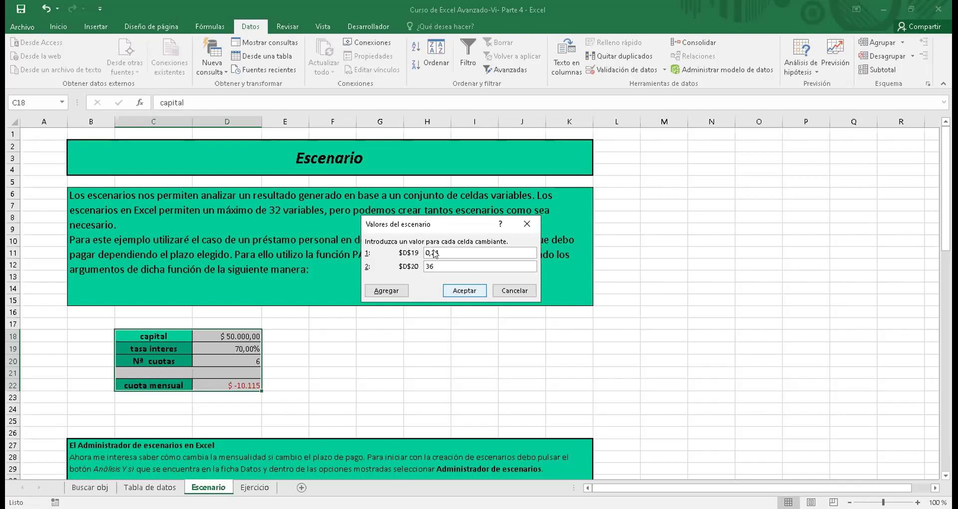
{"action": "left_click", "coordinate": [465, 290]}
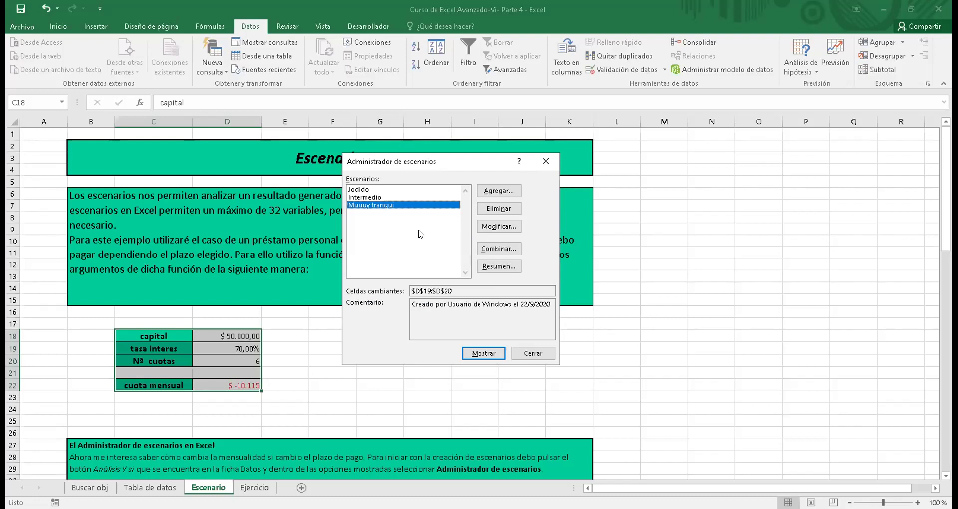
Generate a pivot table report of the scenarios with D22 as the result cell
{"action": "left_click", "coordinate": [502, 268]}
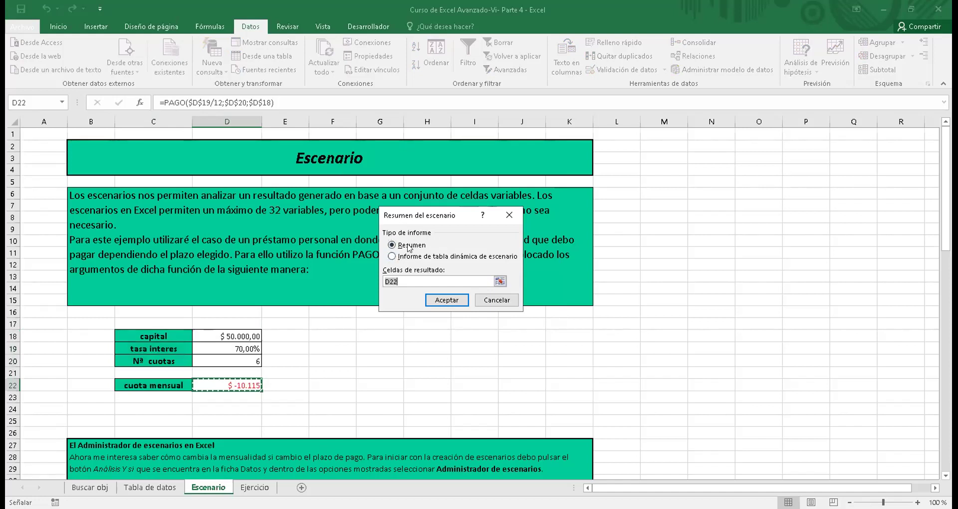
{"action": "left_click", "coordinate": [392, 256]}
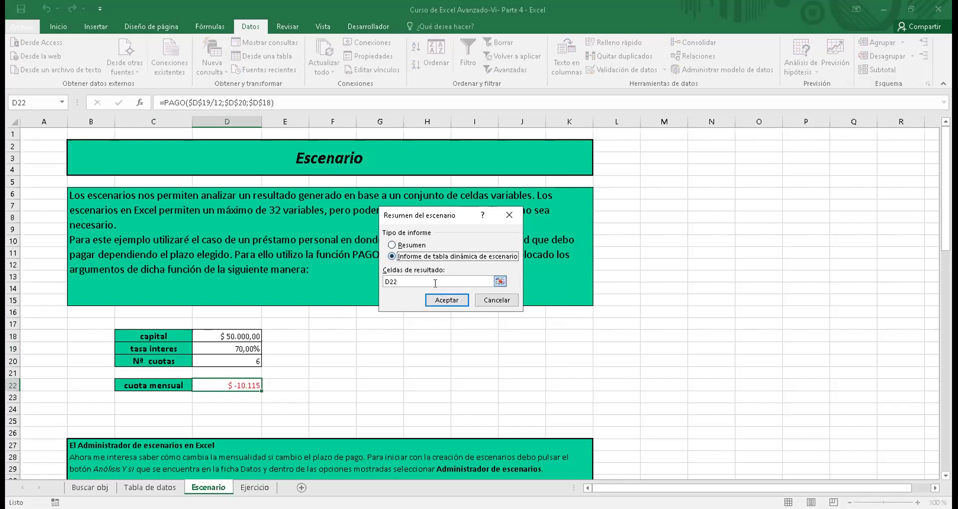
{"action": "left_click", "coordinate": [439, 299]}
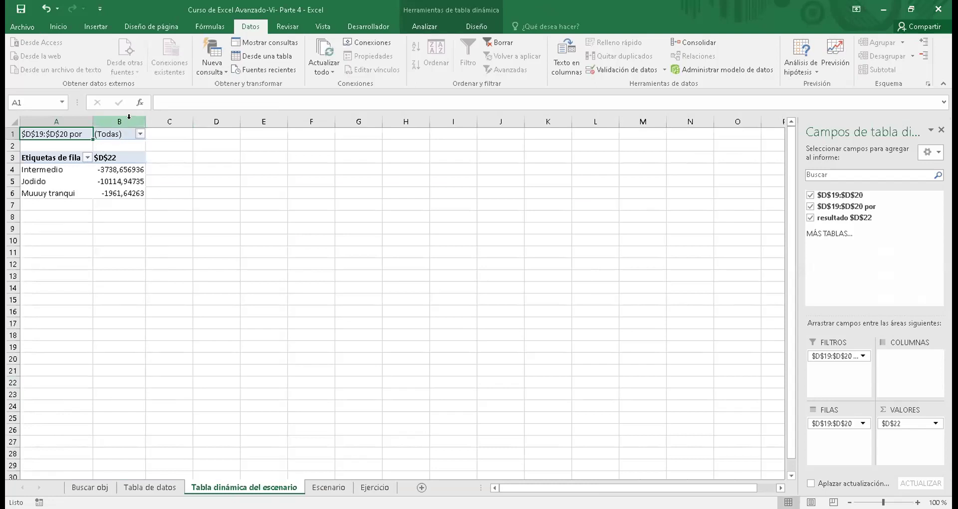
Rename the pivot table's value header in B3 to "Cuota mensual" and widen column B to fit it
{"action": "left_click", "coordinate": [116, 174]}
{"action": "left_click", "coordinate": [120, 157]}
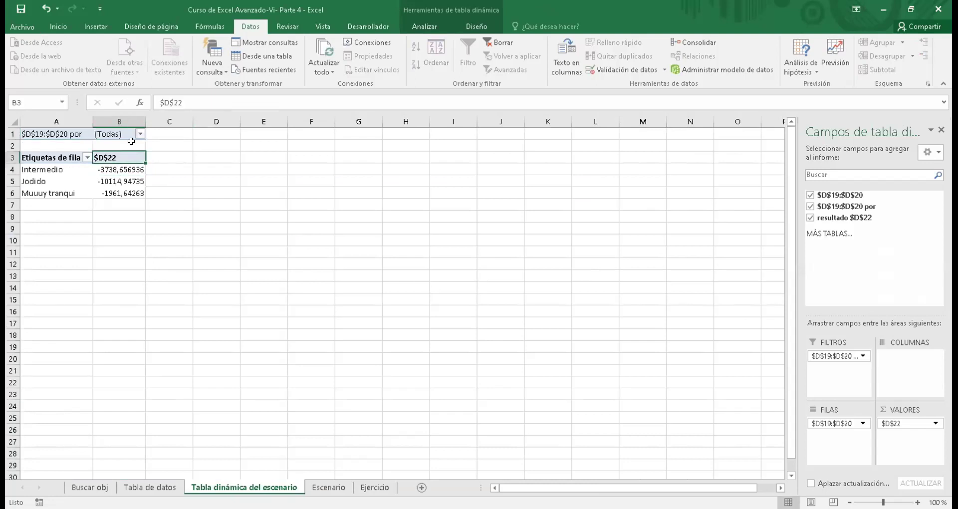
{"action": "left_click_drag", "start_coordinate": [184, 102], "coordinate": [156, 102]}
{"action": "type", "text": "Cuota "}
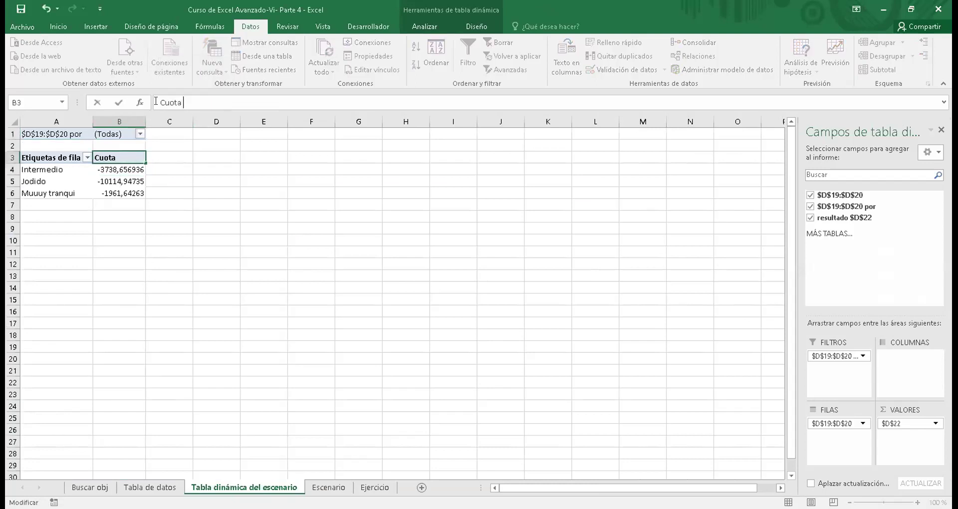
{"action": "type", "text": "mensual"}
{"action": "key", "text": "Return"}
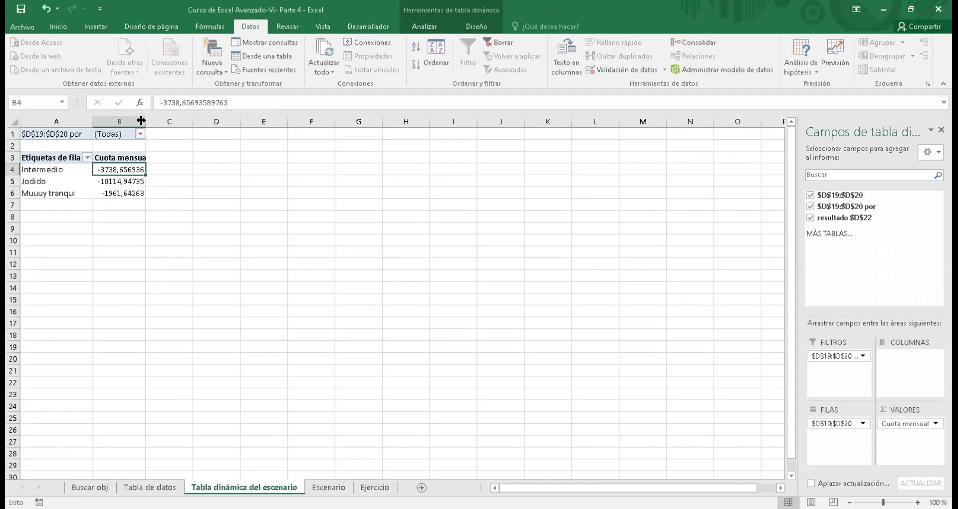
Compare the monthly instalments of the Intermedio, Jodido and Muuuy tranqui scenarios in the pivot table
{"action": "left_click_drag", "start_coordinate": [171, 169], "coordinate": [176, 190]}
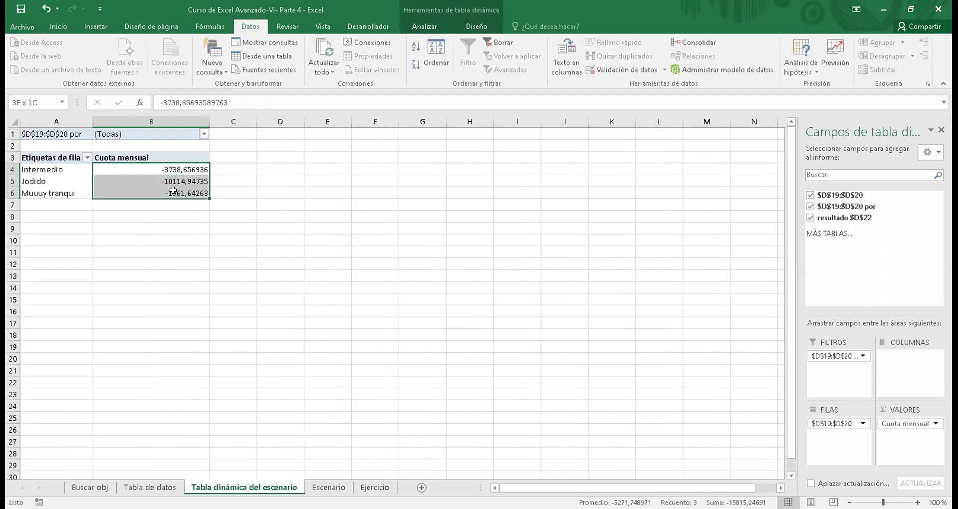
{"action": "left_click", "coordinate": [120, 183]}
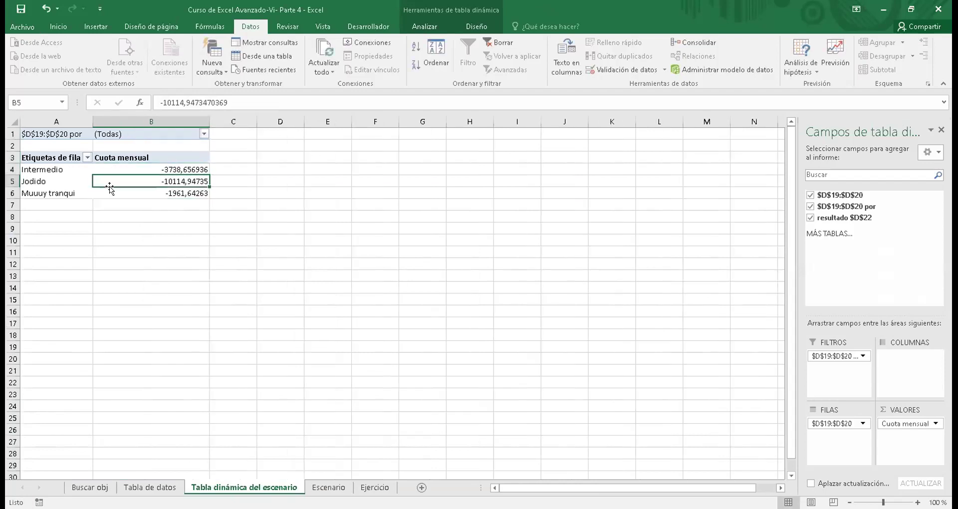
{"action": "left_click", "coordinate": [62, 184]}
{"action": "key", "text": "Right"}
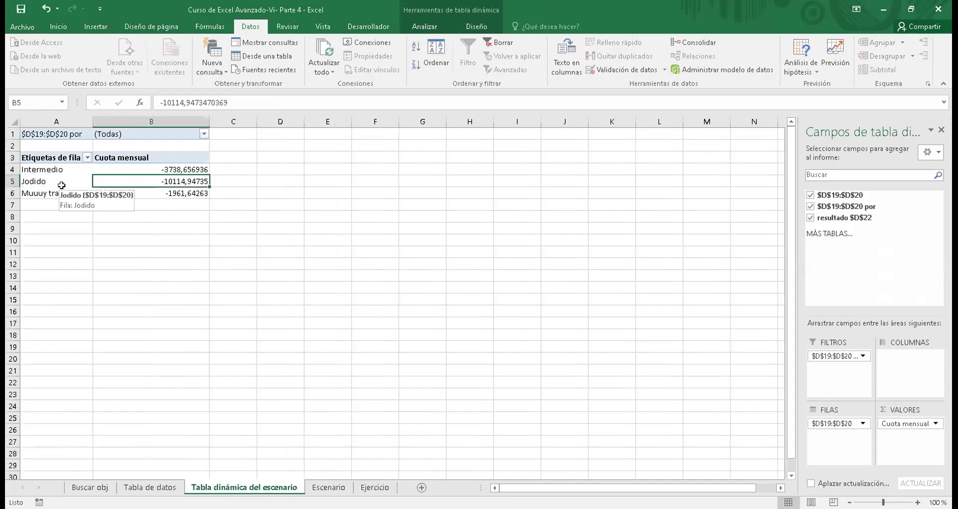
{"action": "key", "text": "Down"}
{"action": "key", "text": "Left"}
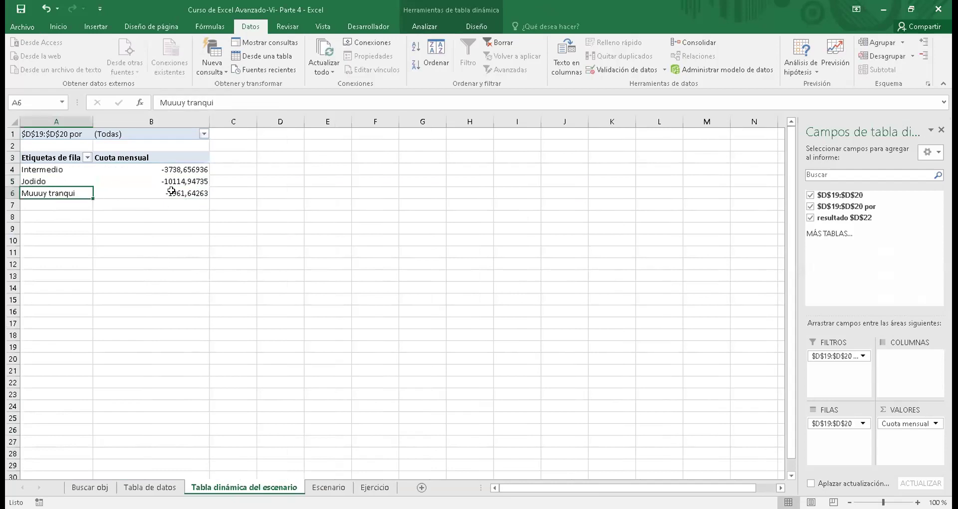
{"action": "key", "text": "Right"}
{"action": "key", "text": "Up"}
{"action": "key", "text": "Up"}
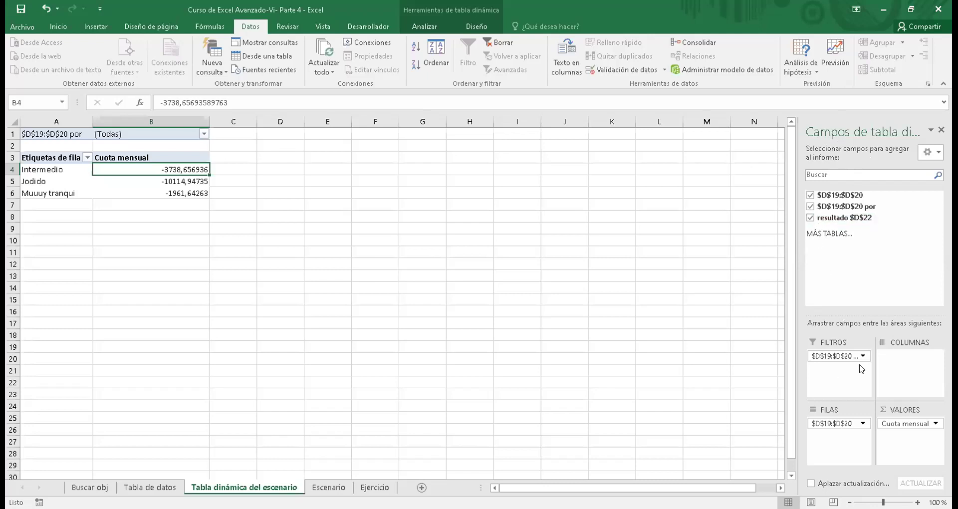
Close the pivot table's field list
{"action": "left_click", "coordinate": [909, 428]}
{"action": "left_click", "coordinate": [910, 430]}
{"action": "left_click", "coordinate": [941, 127]}
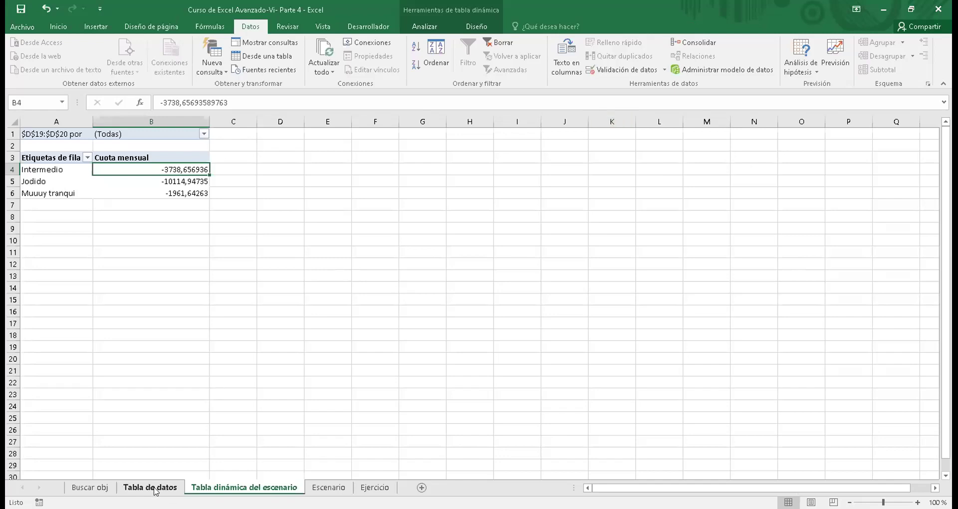
Look at the Tabla de datos and Tabla dinámica del escenario sheets and return to the loan example on the Escenario sheet
{"action": "left_click", "coordinate": [171, 488]}
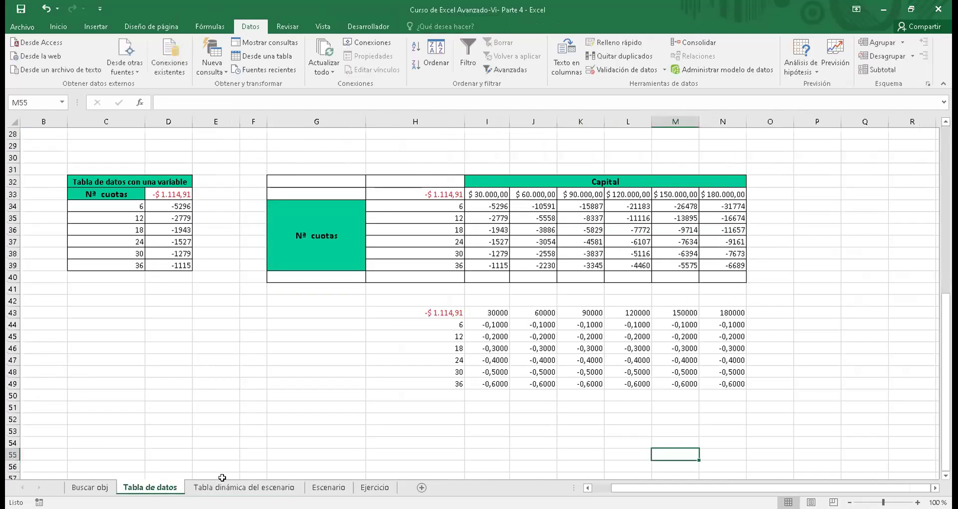
{"action": "left_click", "coordinate": [255, 486]}
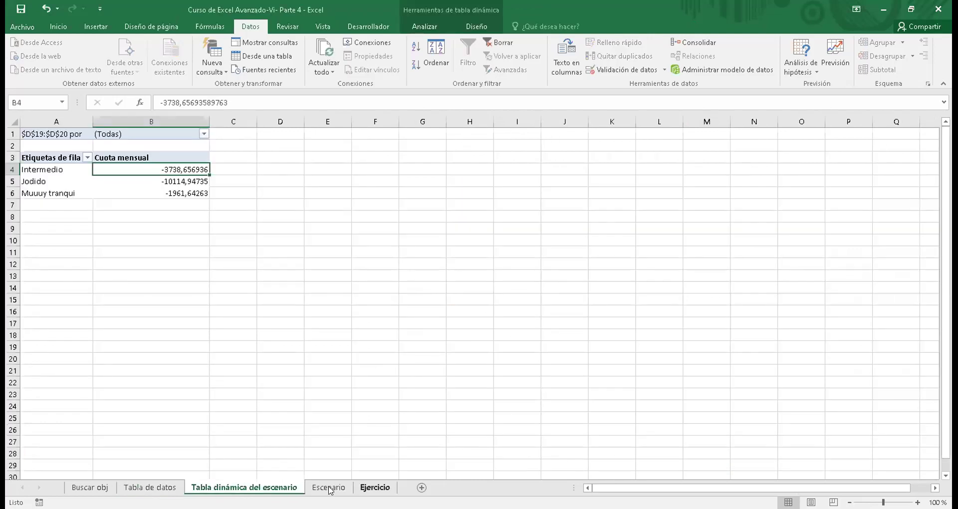
{"action": "left_click", "coordinate": [329, 488]}
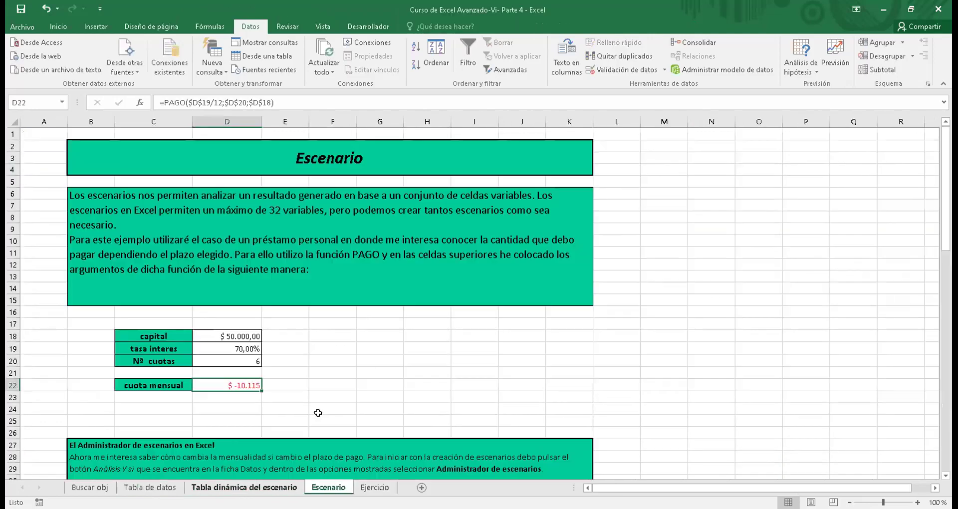
{"action": "left_click", "coordinate": [298, 376]}
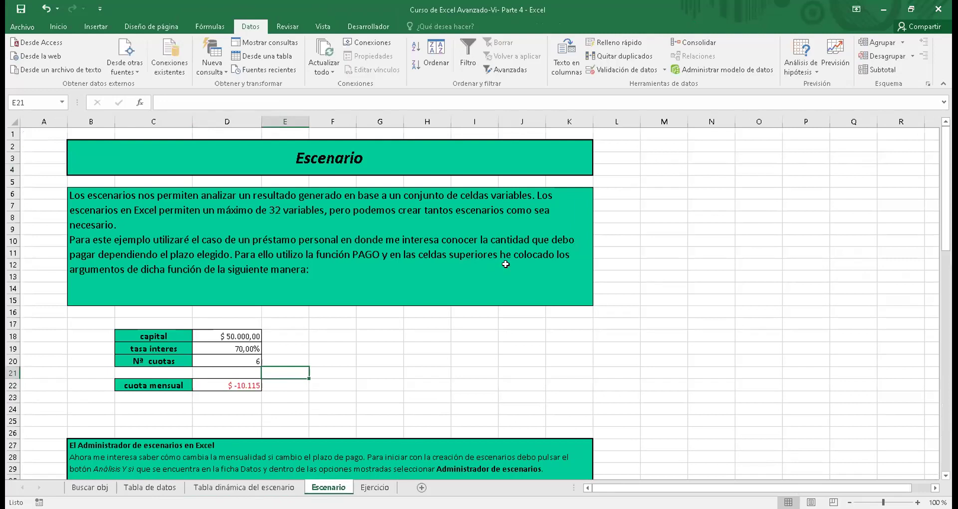